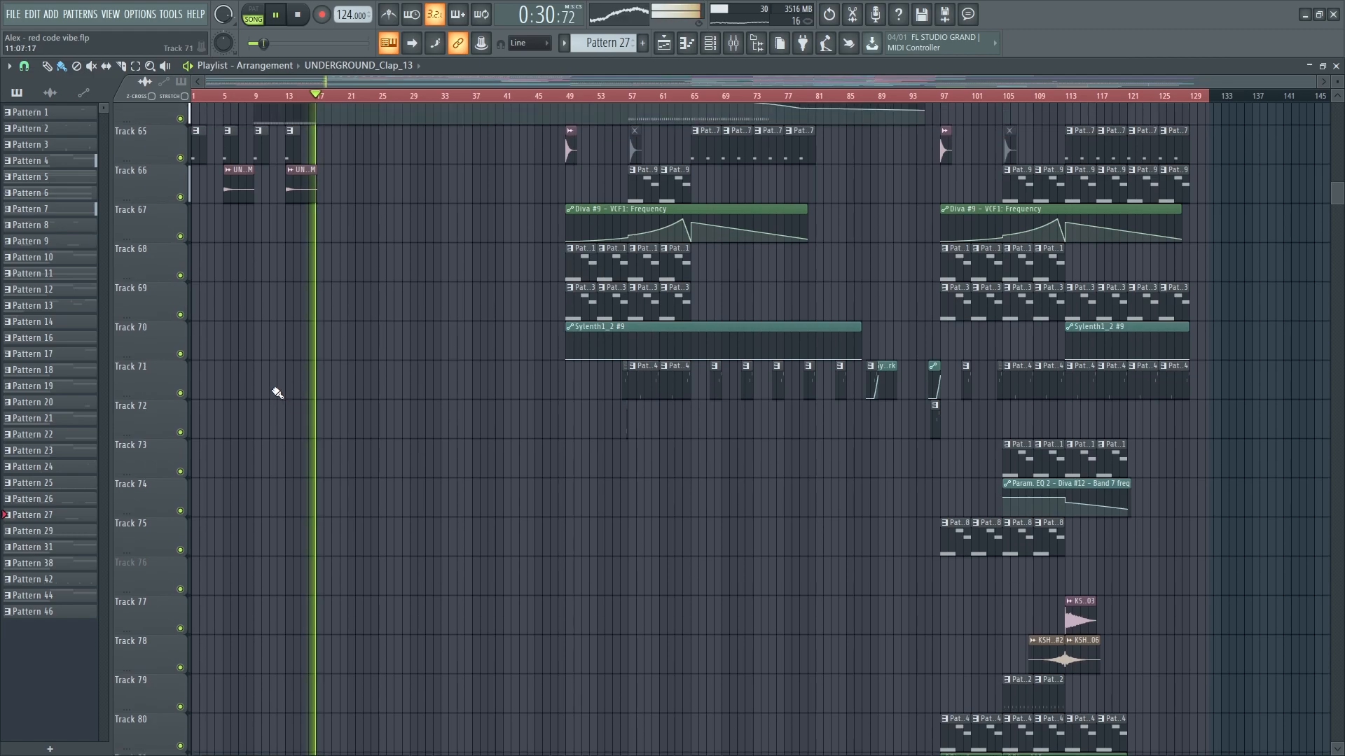
- Survey the arrangement during playback, from Track 80 up to the first tracks of the playlist
scroll(277, 392, up, 3)
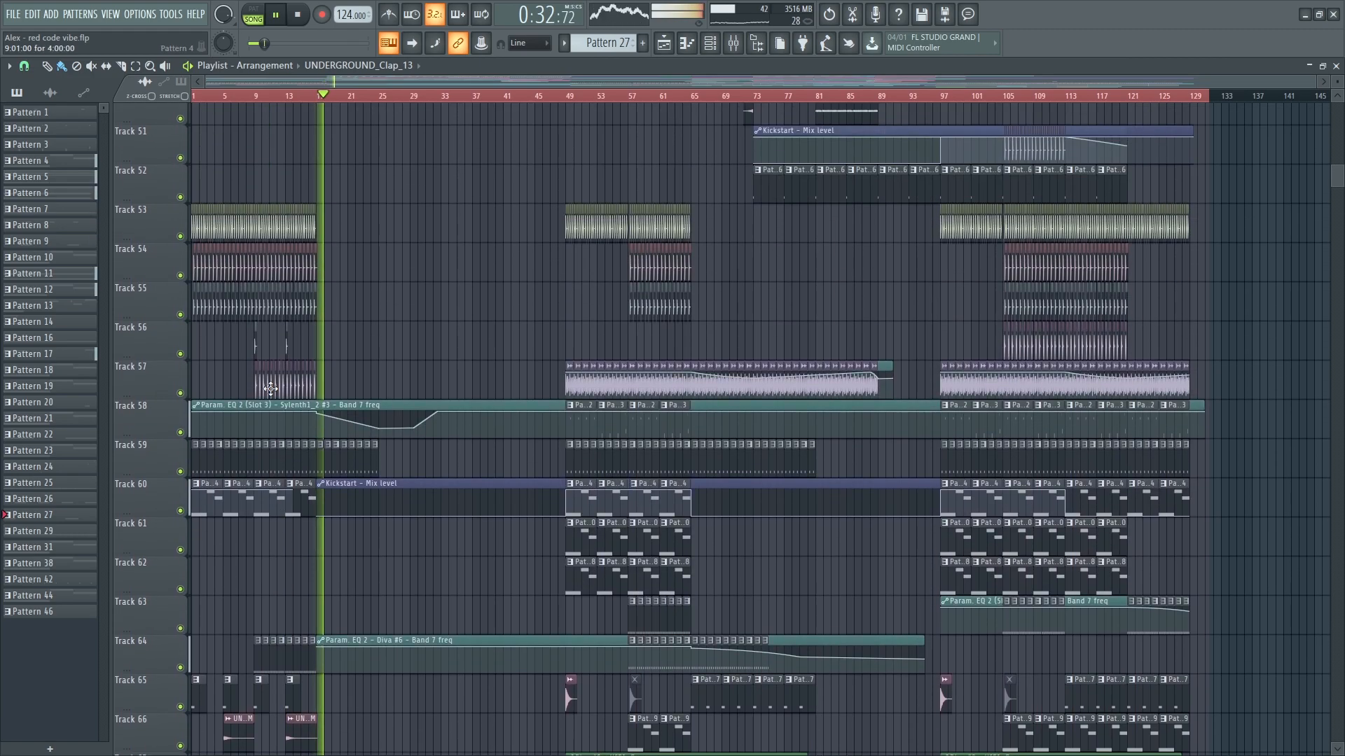
scroll(273, 390, up, 3)
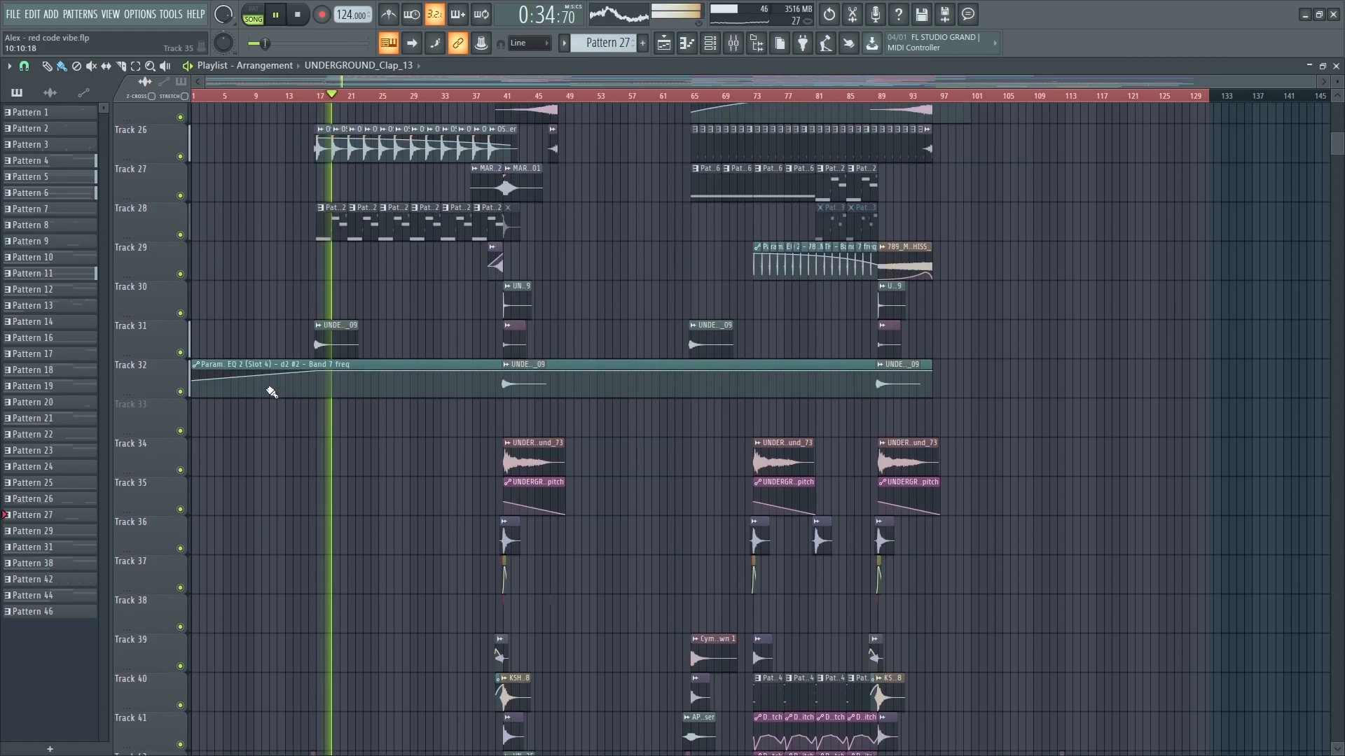
scroll(270, 392, up, 9)
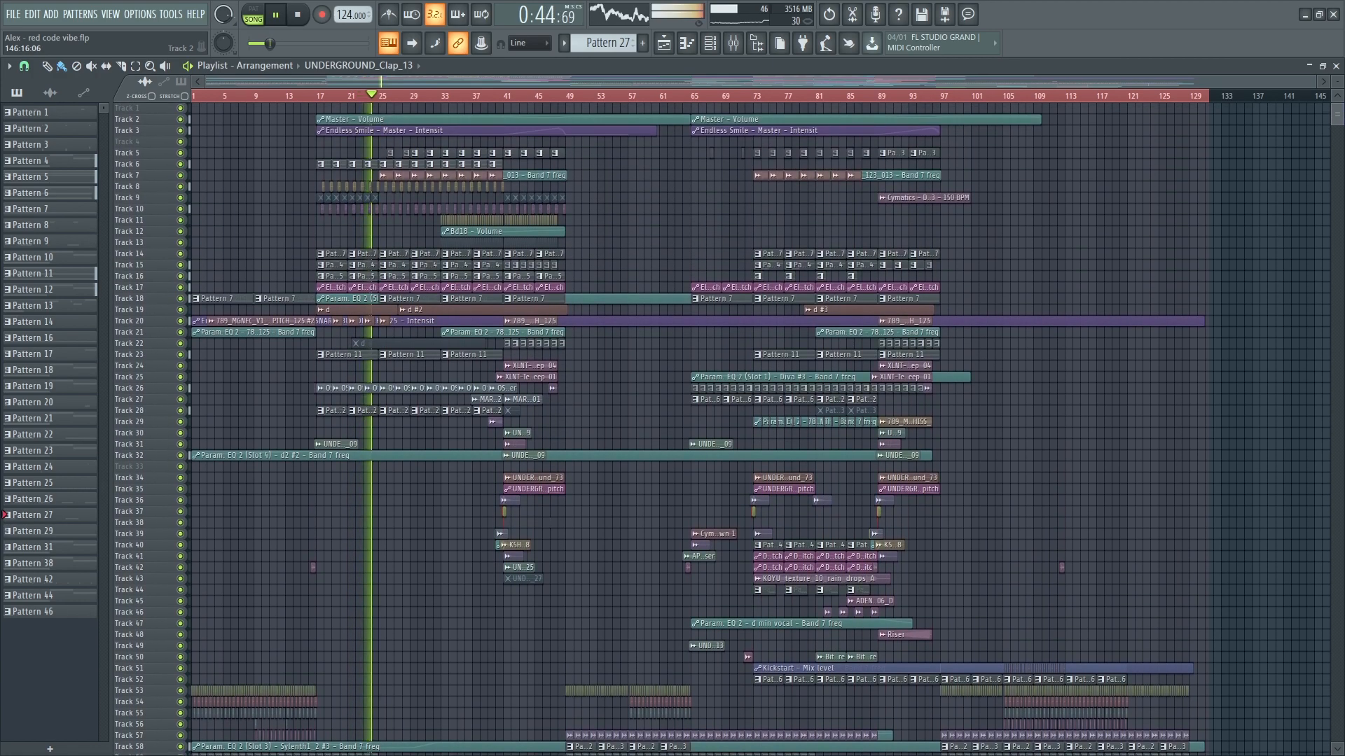
drag(1338, 84, 1338, 80)
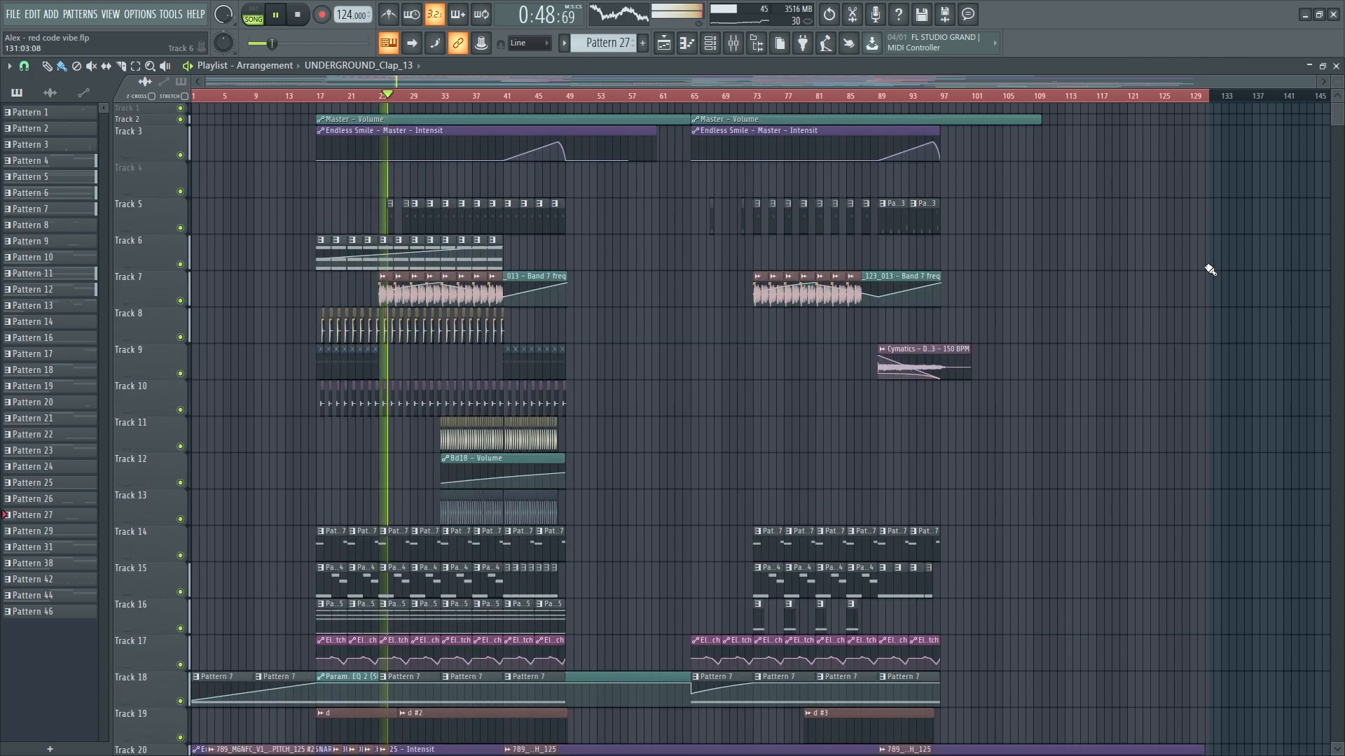
- View the notes of the Pattern 12 clip on Track 28 in the piano roll and return to the playlist
scroll(1191, 283, down, 6)
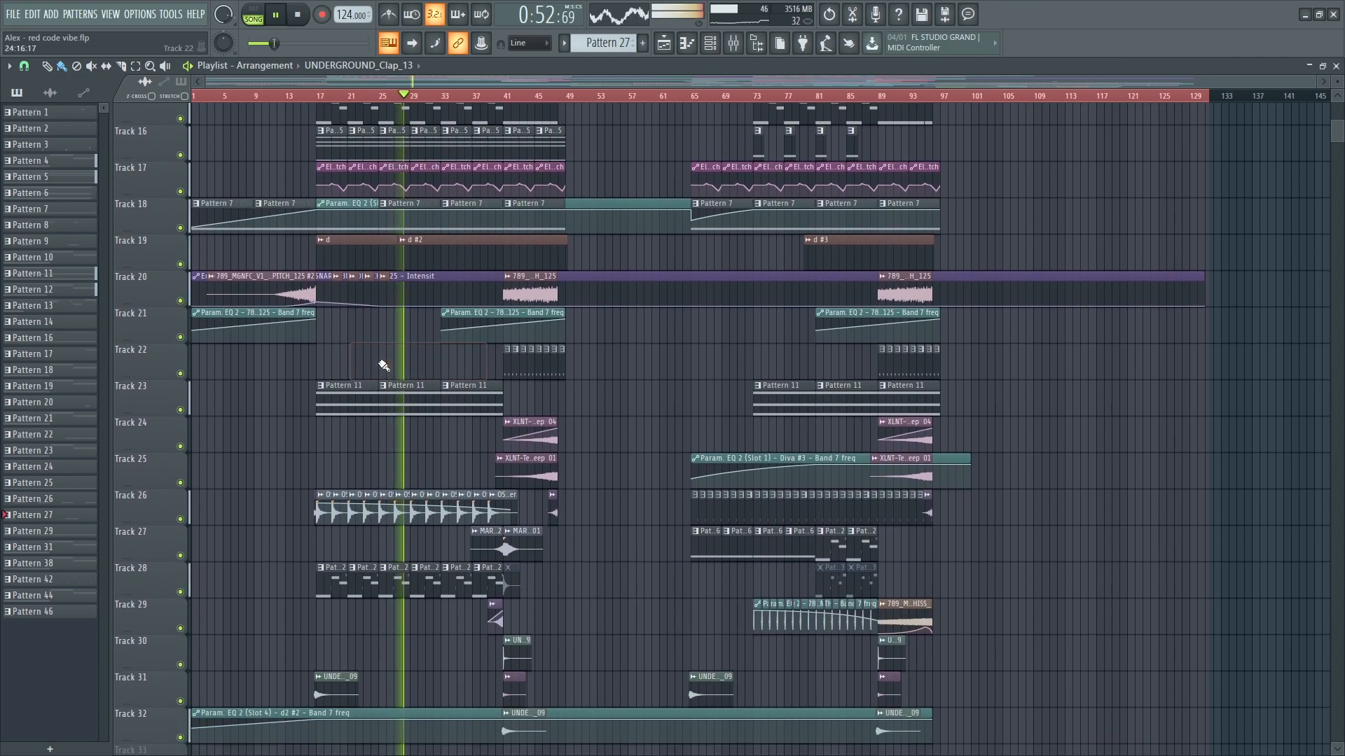
scroll(381, 366, down, 4)
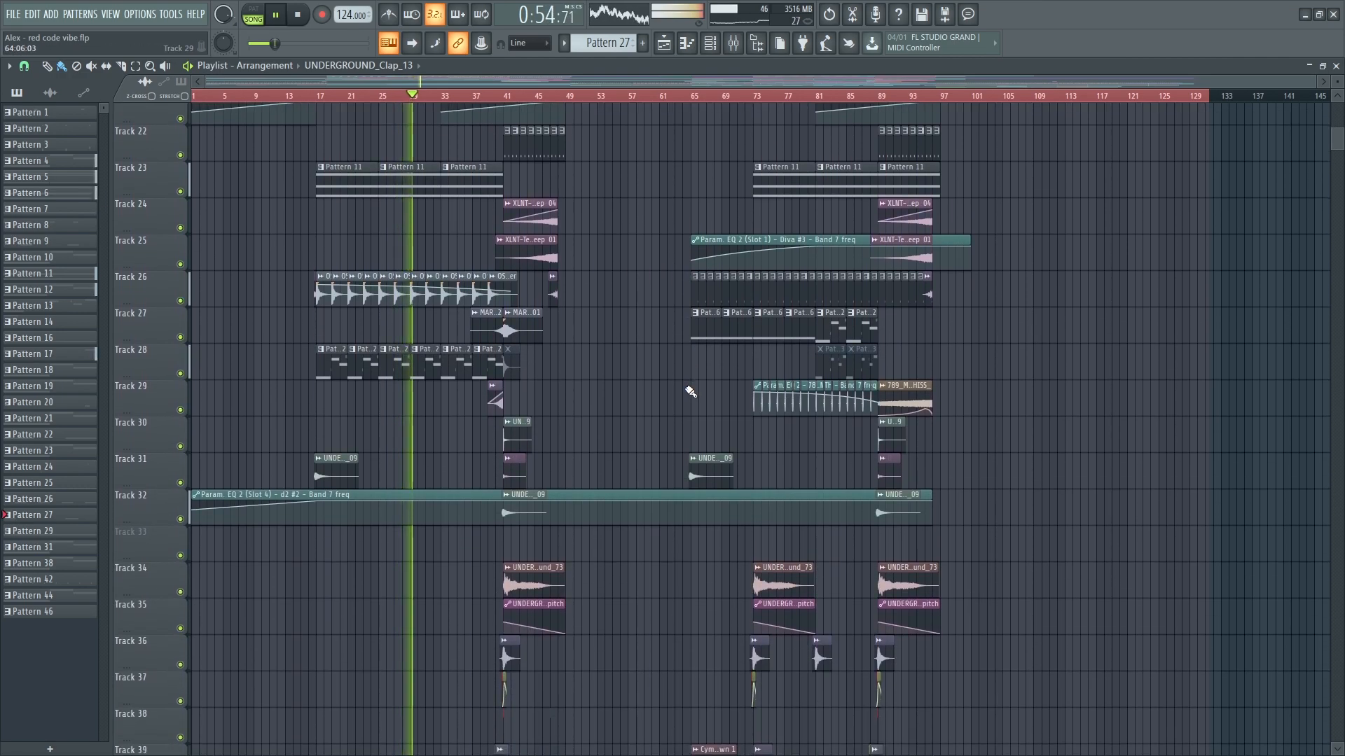
scroll(692, 391, down, 2)
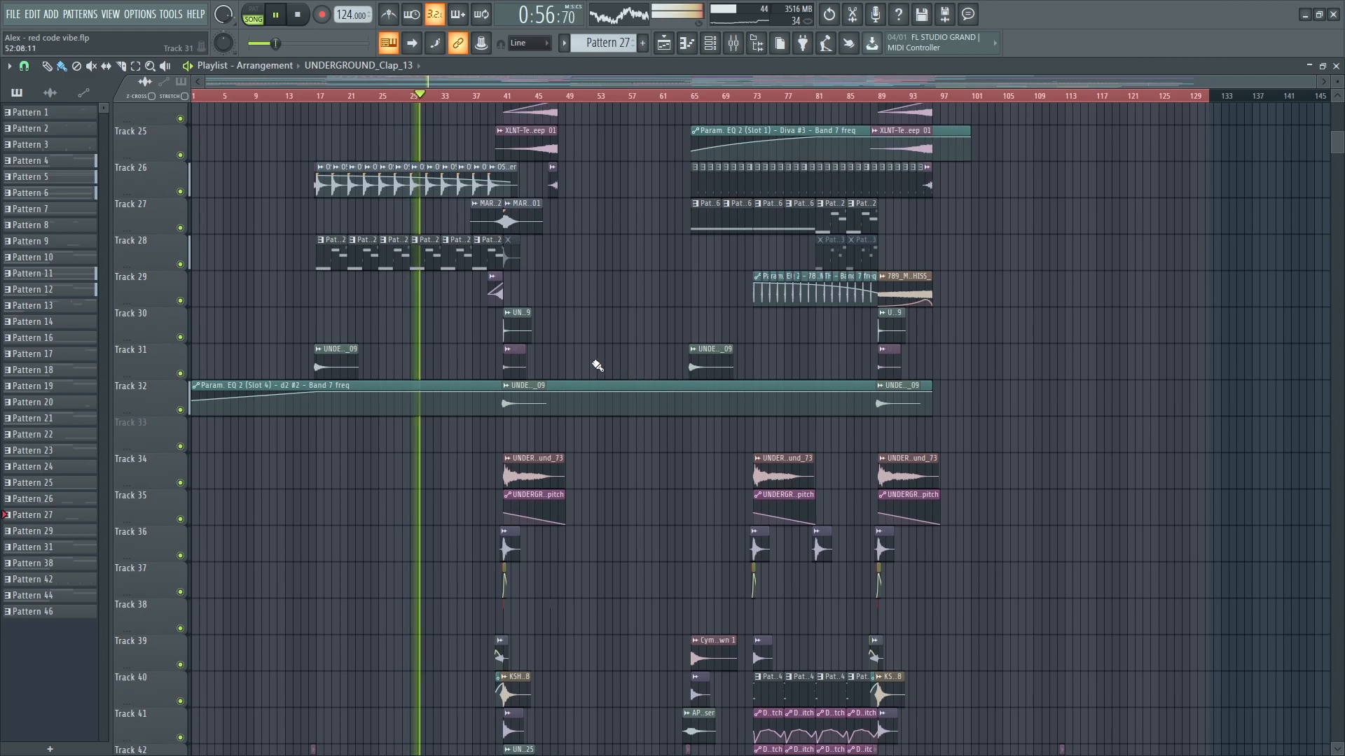
double_click(431, 259)
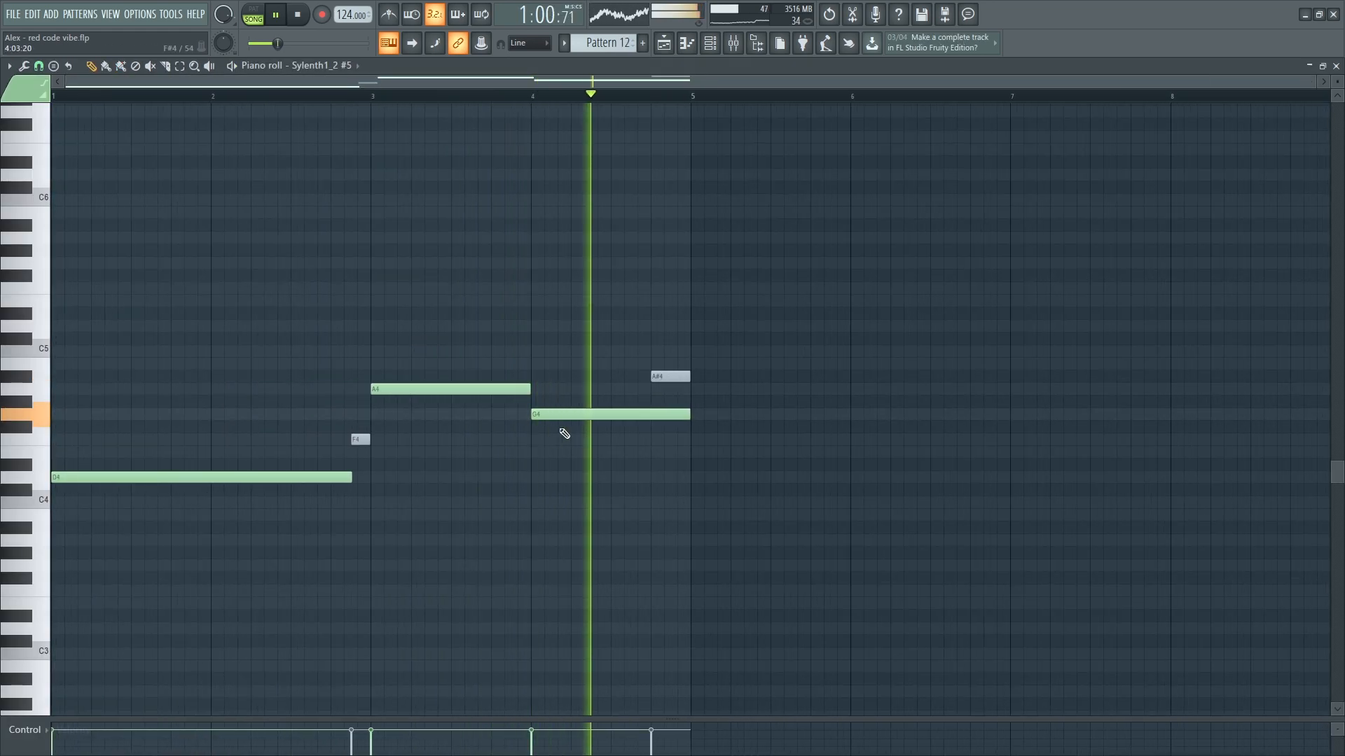
key(F5)
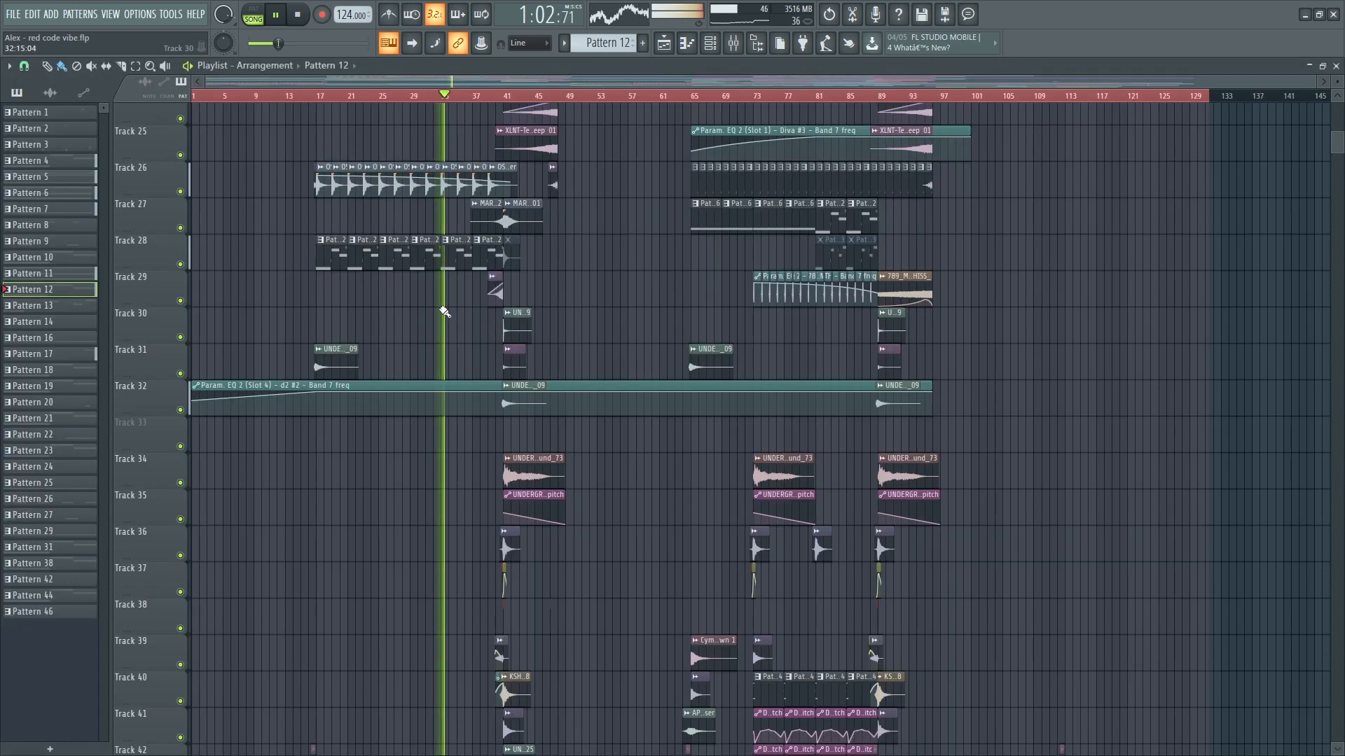
- View the chord notes of the Pattern 6 clip on Track 6 in the piano roll and return to the playlist
scroll(441, 310, up, 5)
scroll(465, 366, up, 3)
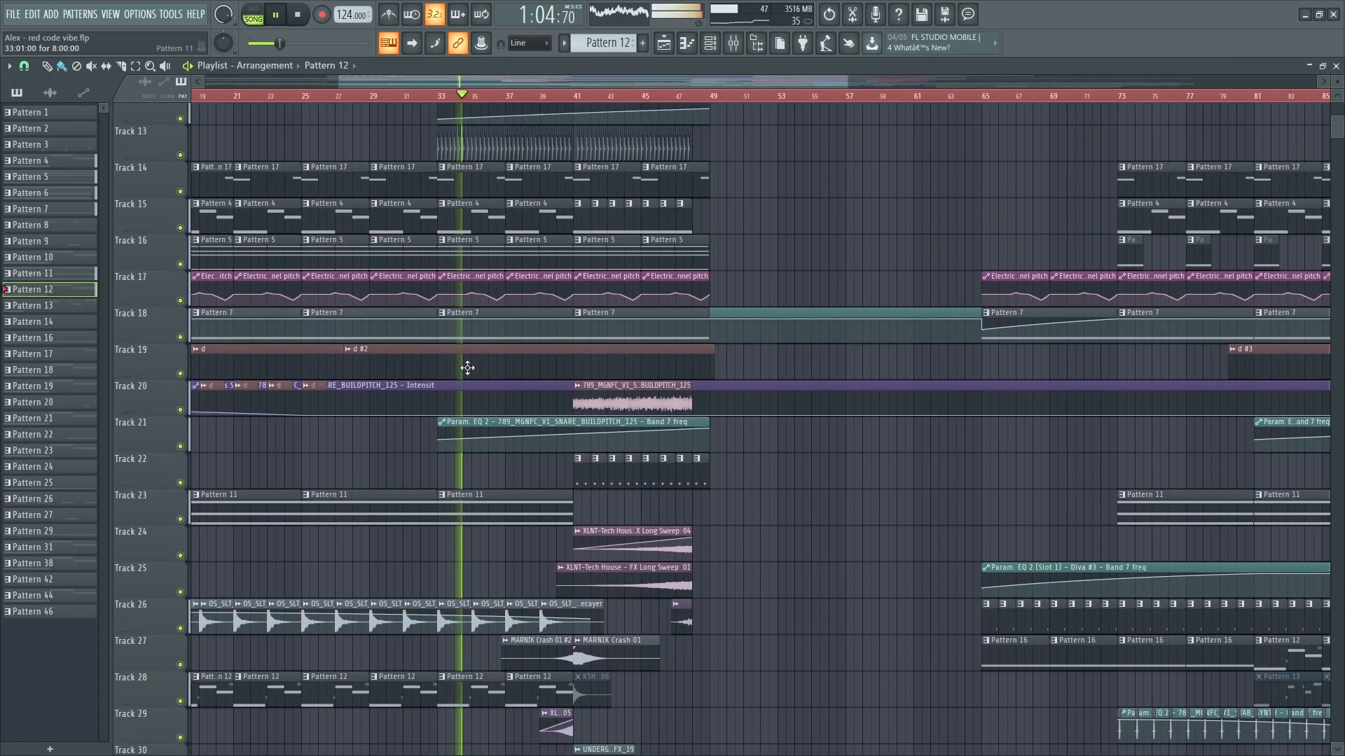
scroll(467, 364, up, 4)
scroll(471, 366, up, 4)
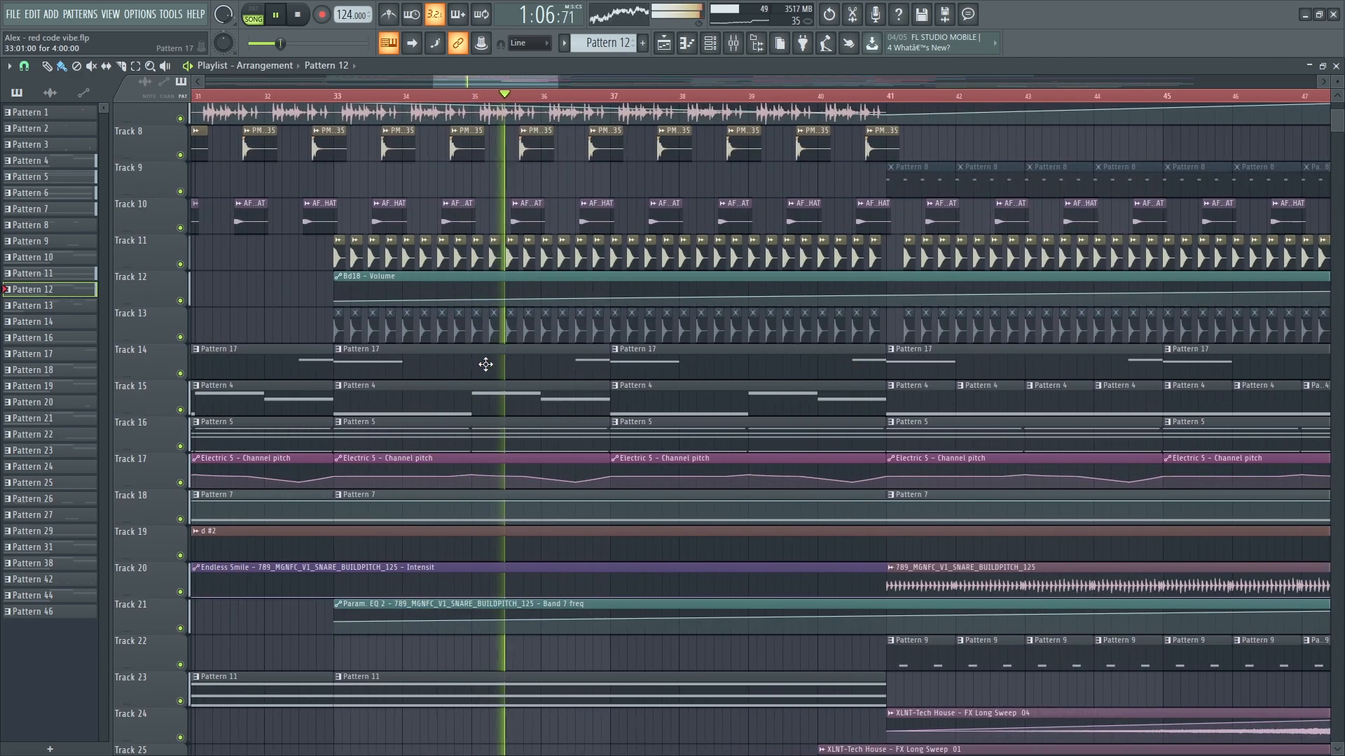
scroll(973, 490, up, 4)
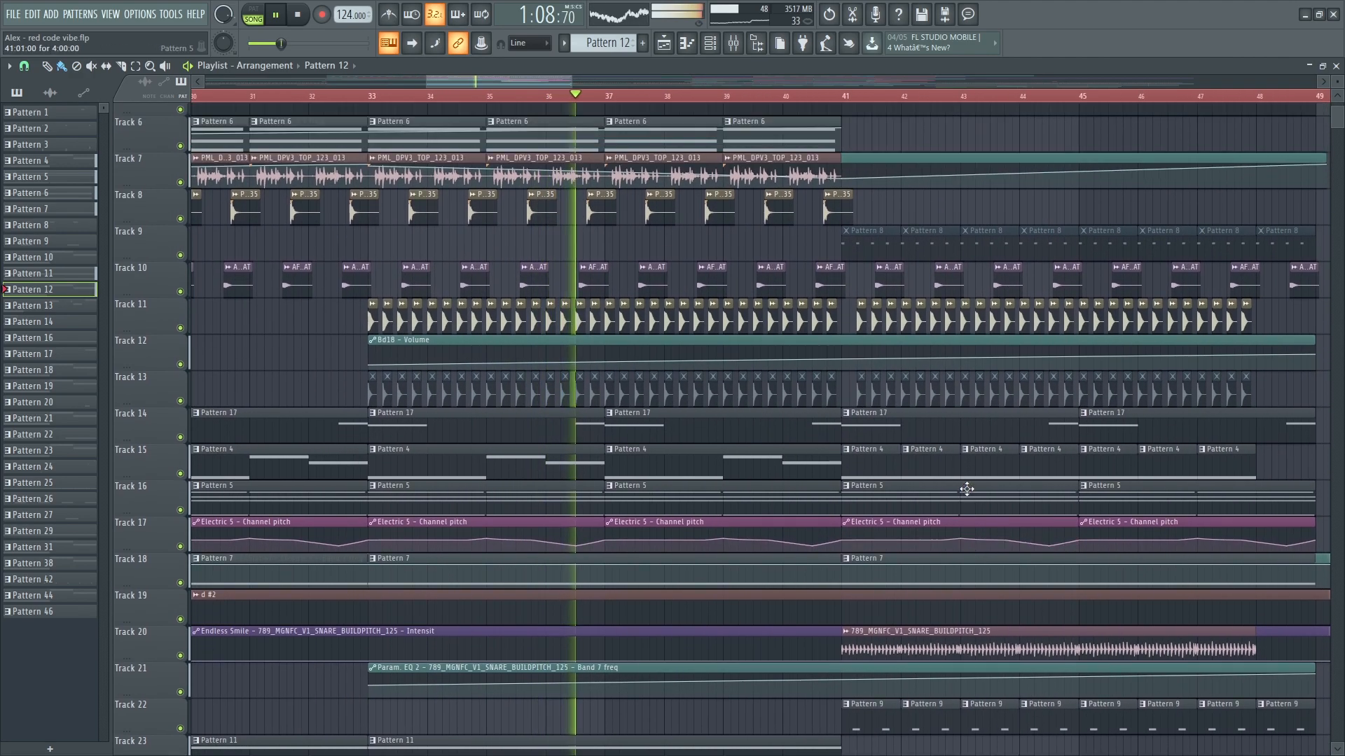
scroll(968, 487, down, 1)
scroll(966, 489, up, 1)
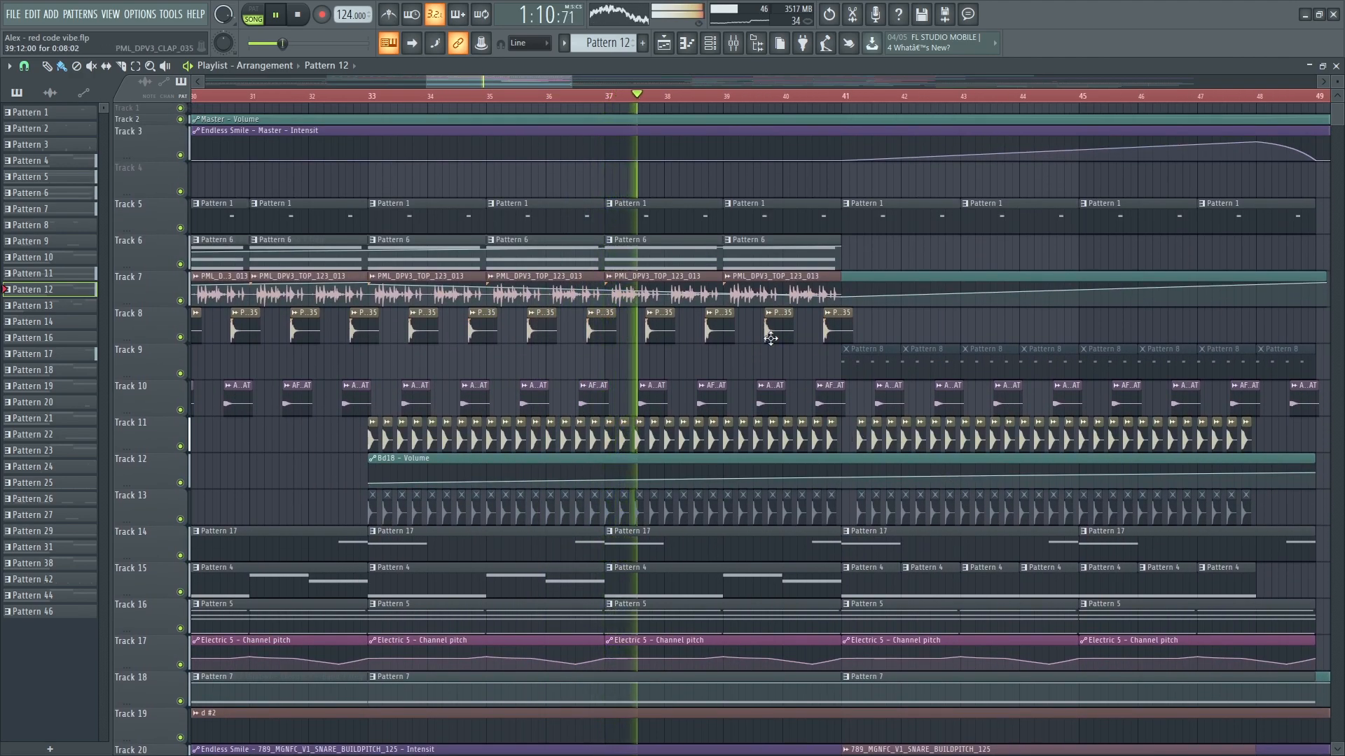
double_click(778, 245)
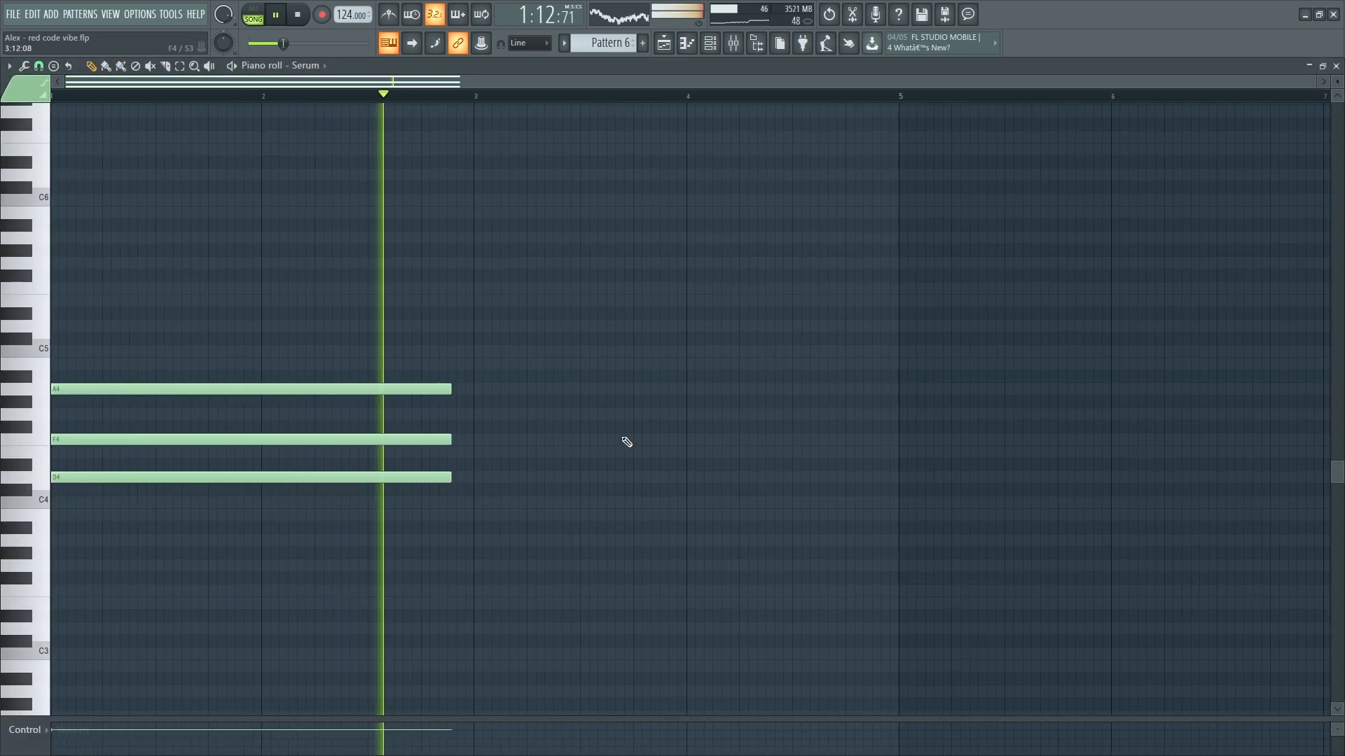
key(Escape)
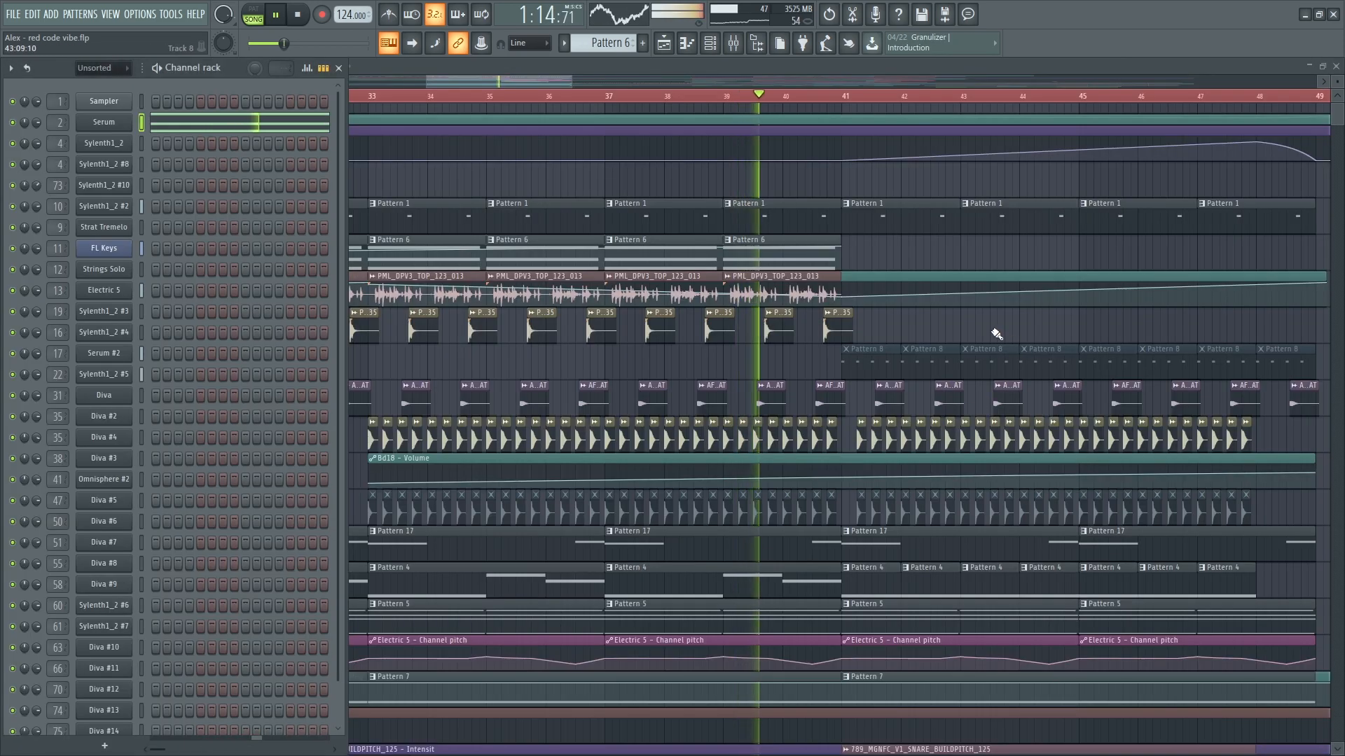
key(F6)
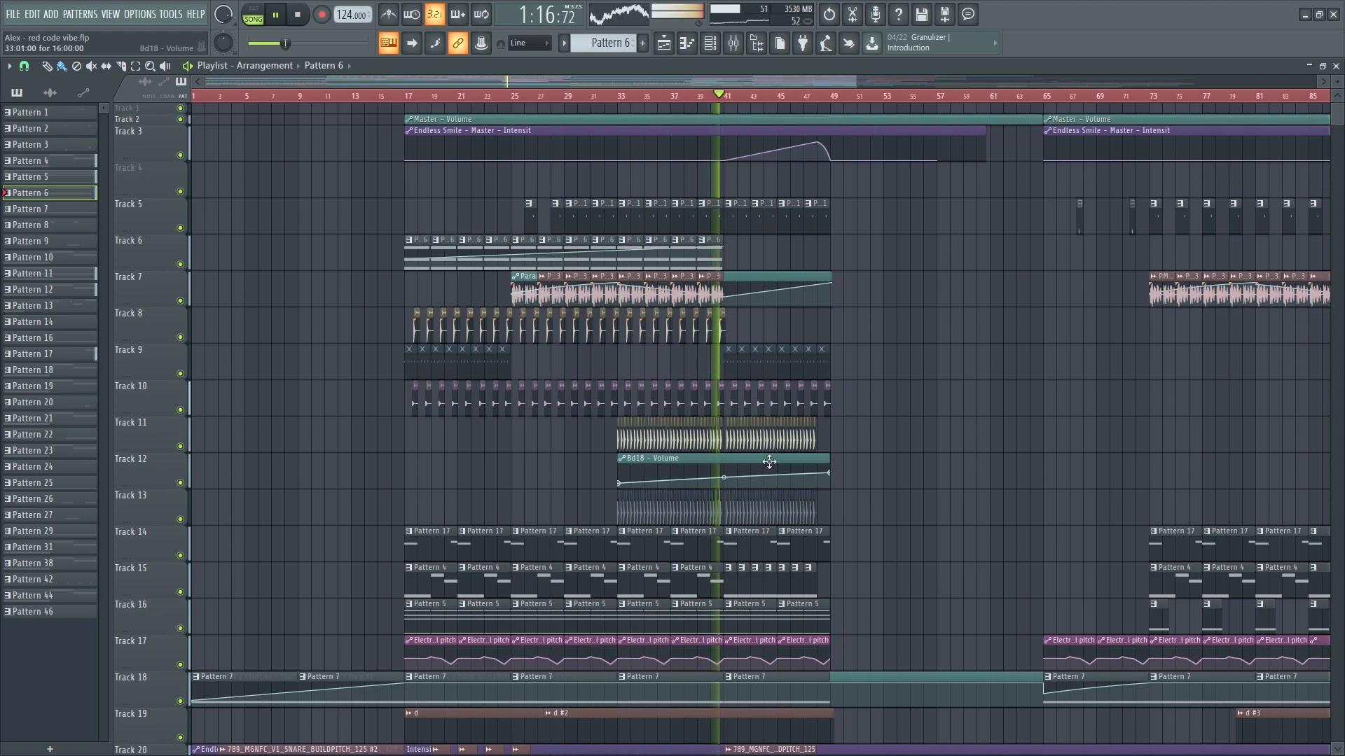
- Examine the build-up, sweep and impact clips on Tracks 10 to 49 around bars 41 to 49
scroll(771, 459, down, 10)
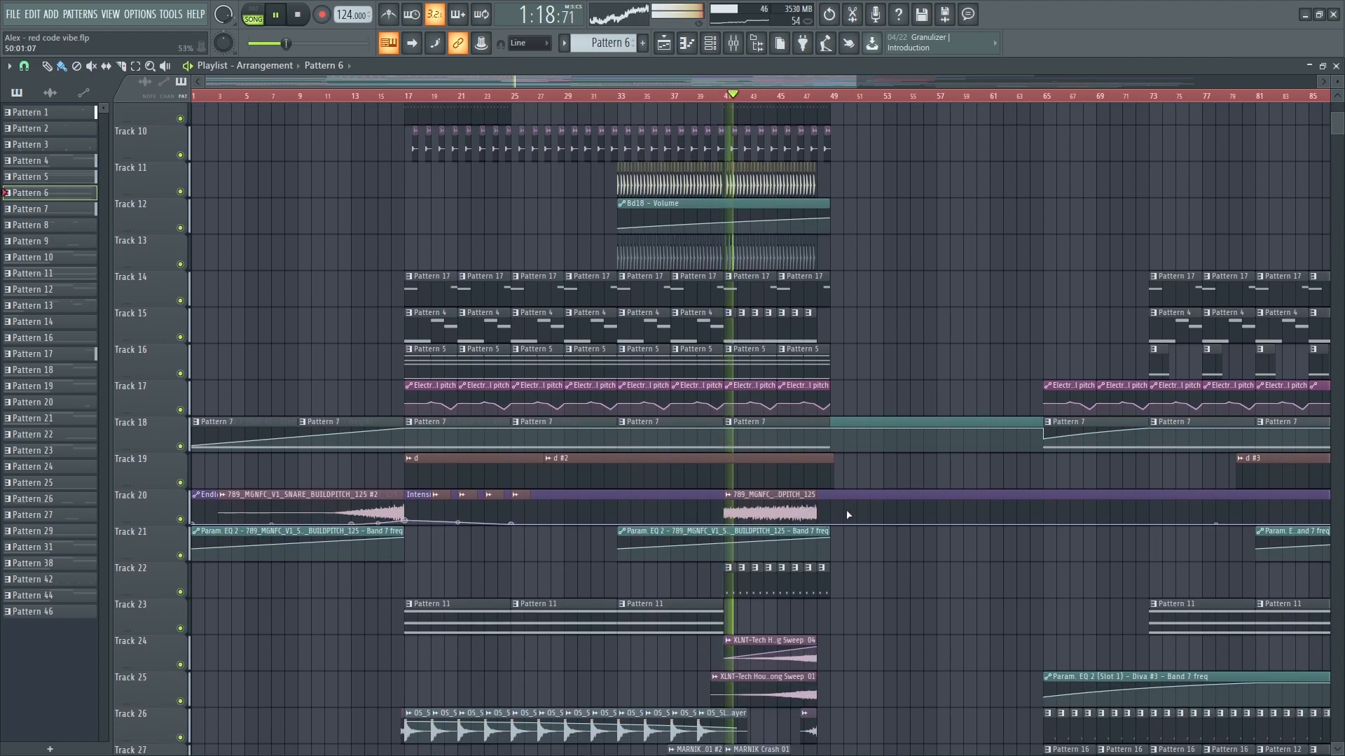
scroll(877, 558, down, 11)
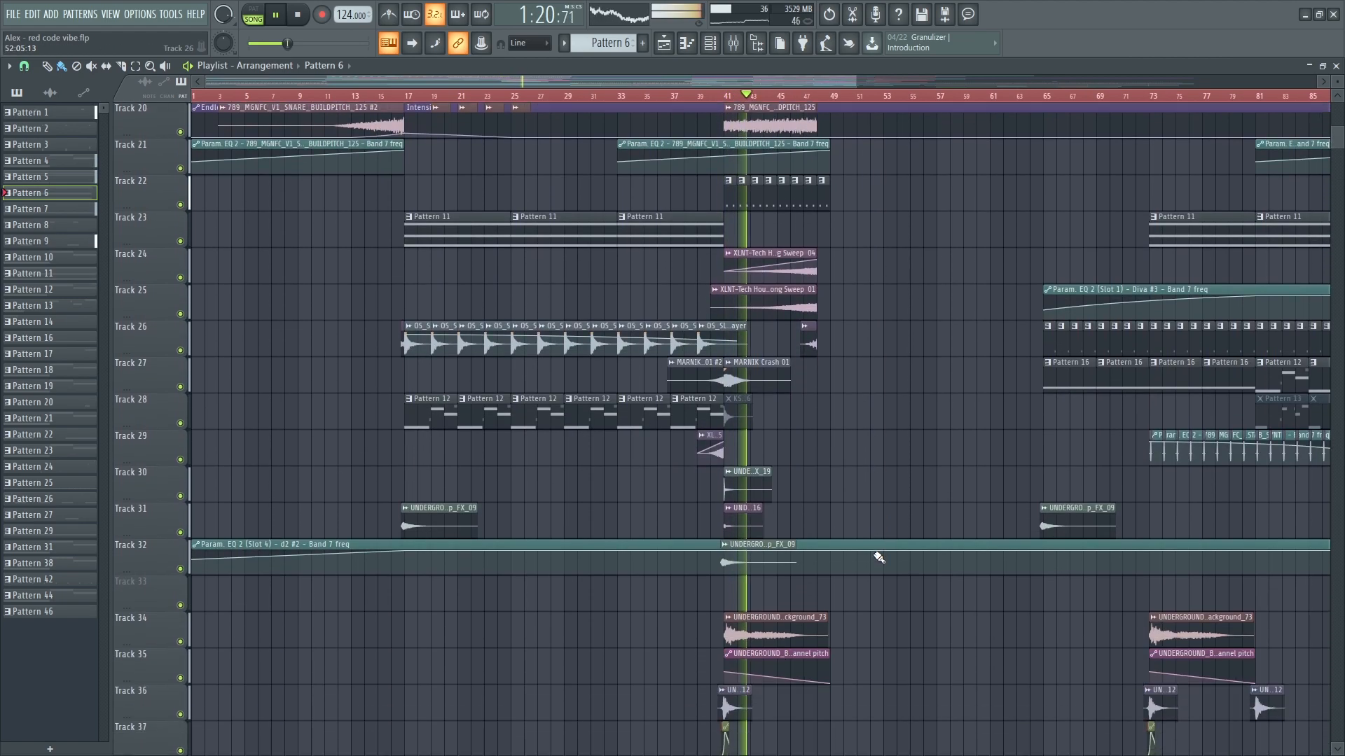
scroll(880, 553, down, 8)
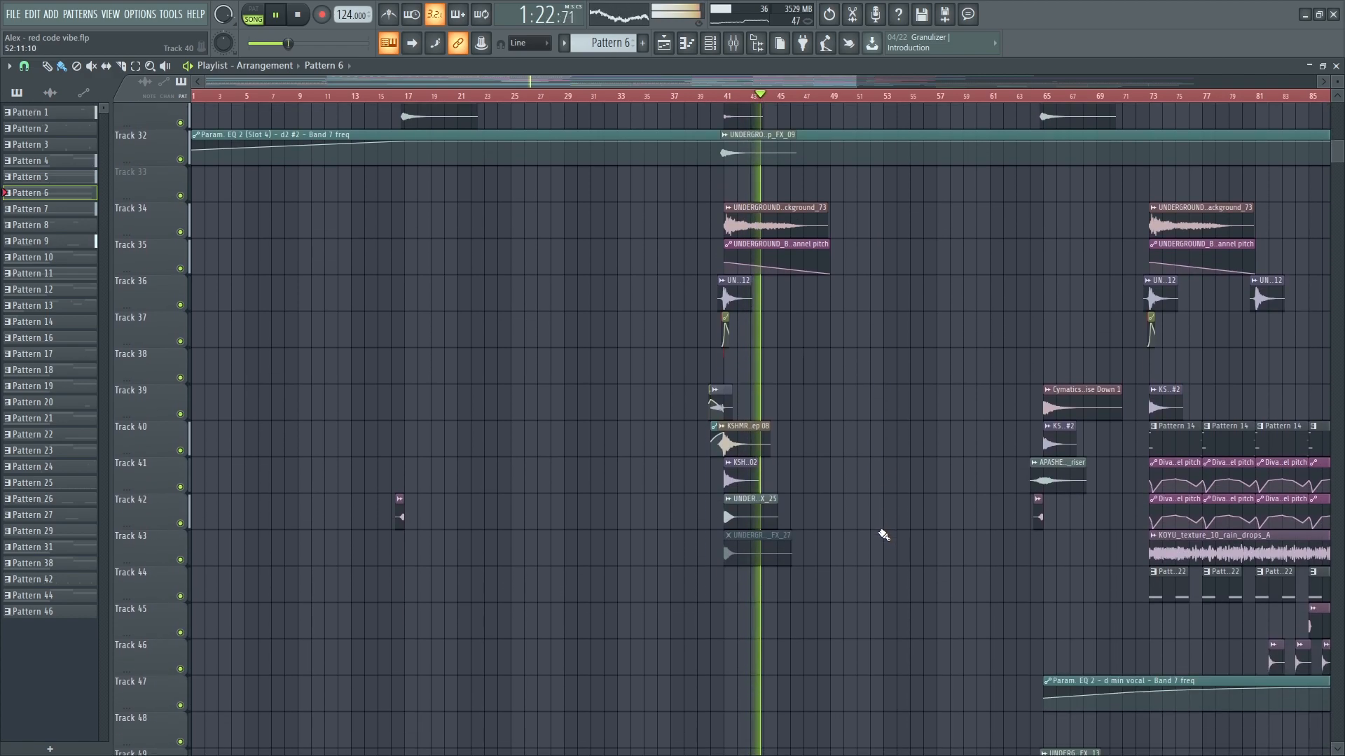
ctrl+scroll(884, 532, up, 3)
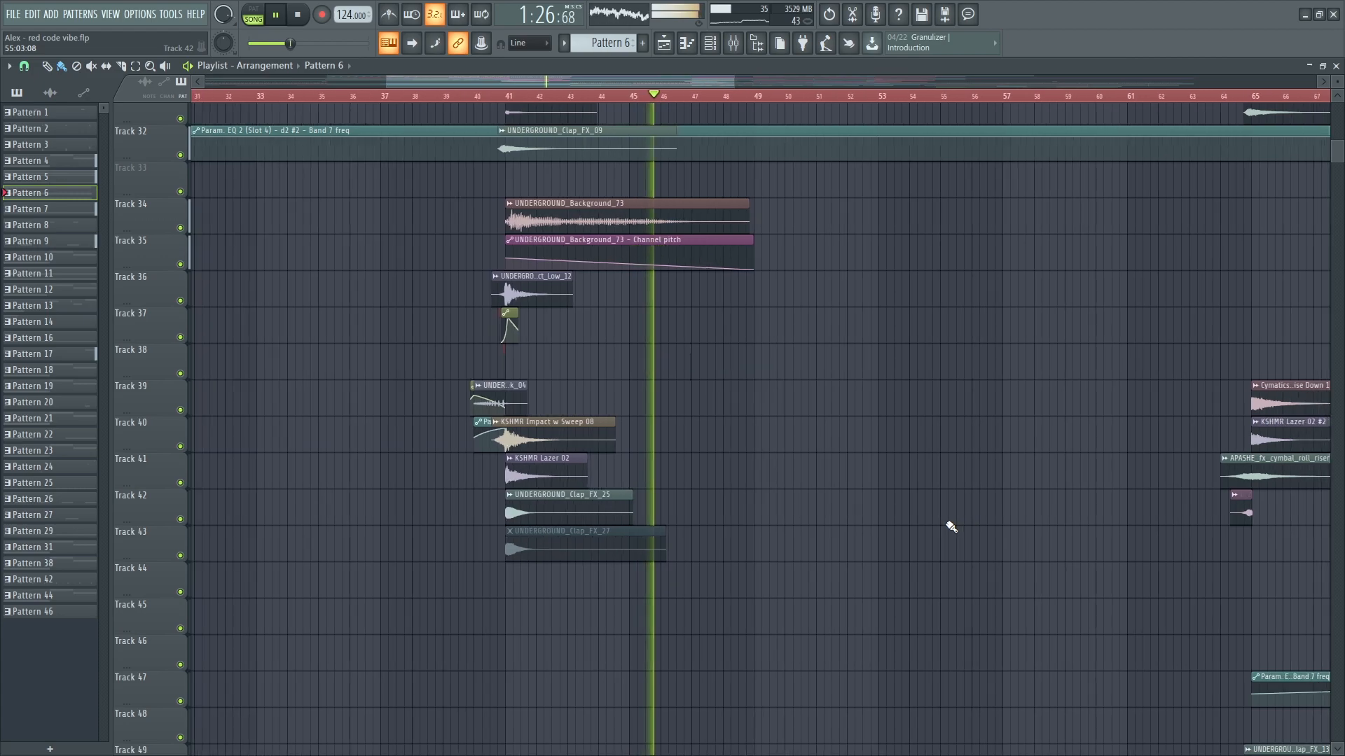
scroll(998, 534, up, 5)
ctrl+scroll(980, 536, down, 2)
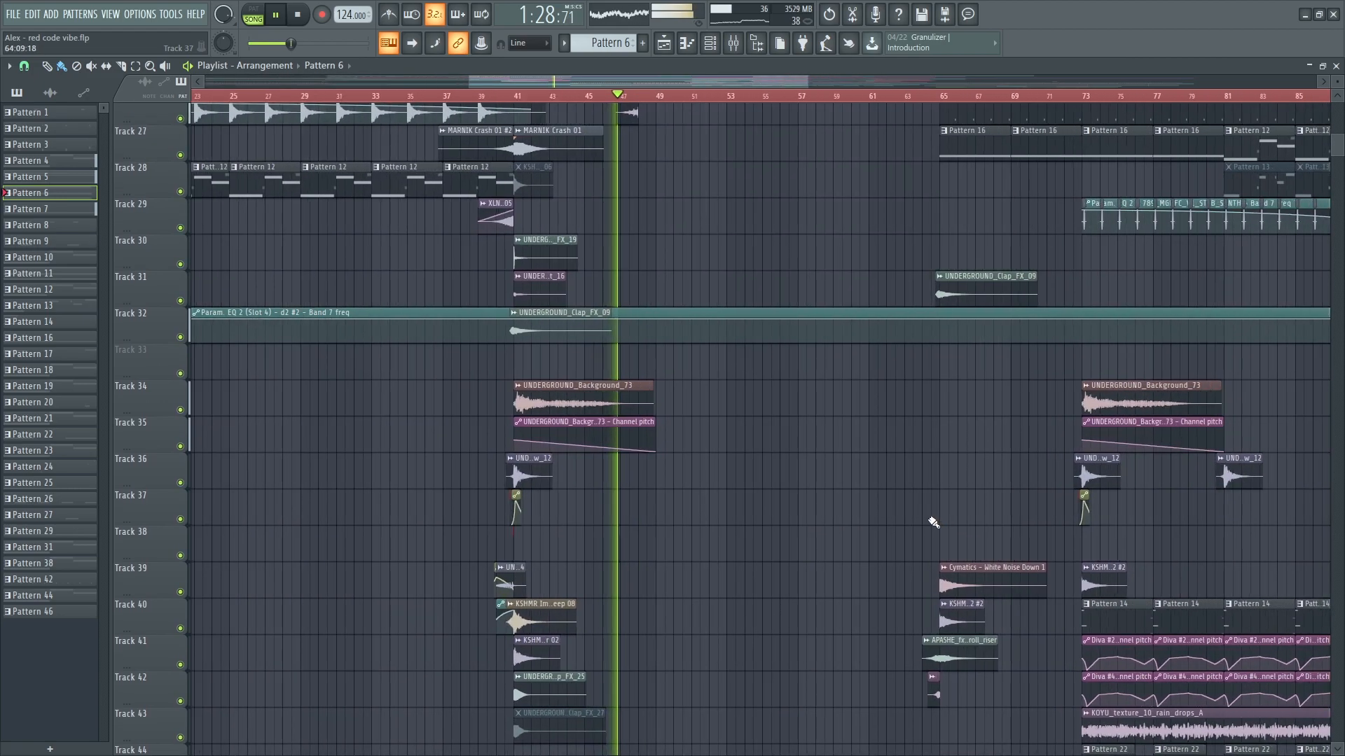
scroll(591, 339, up, 3)
ctrl+scroll(588, 336, up, 4)
scroll(777, 418, up, 11)
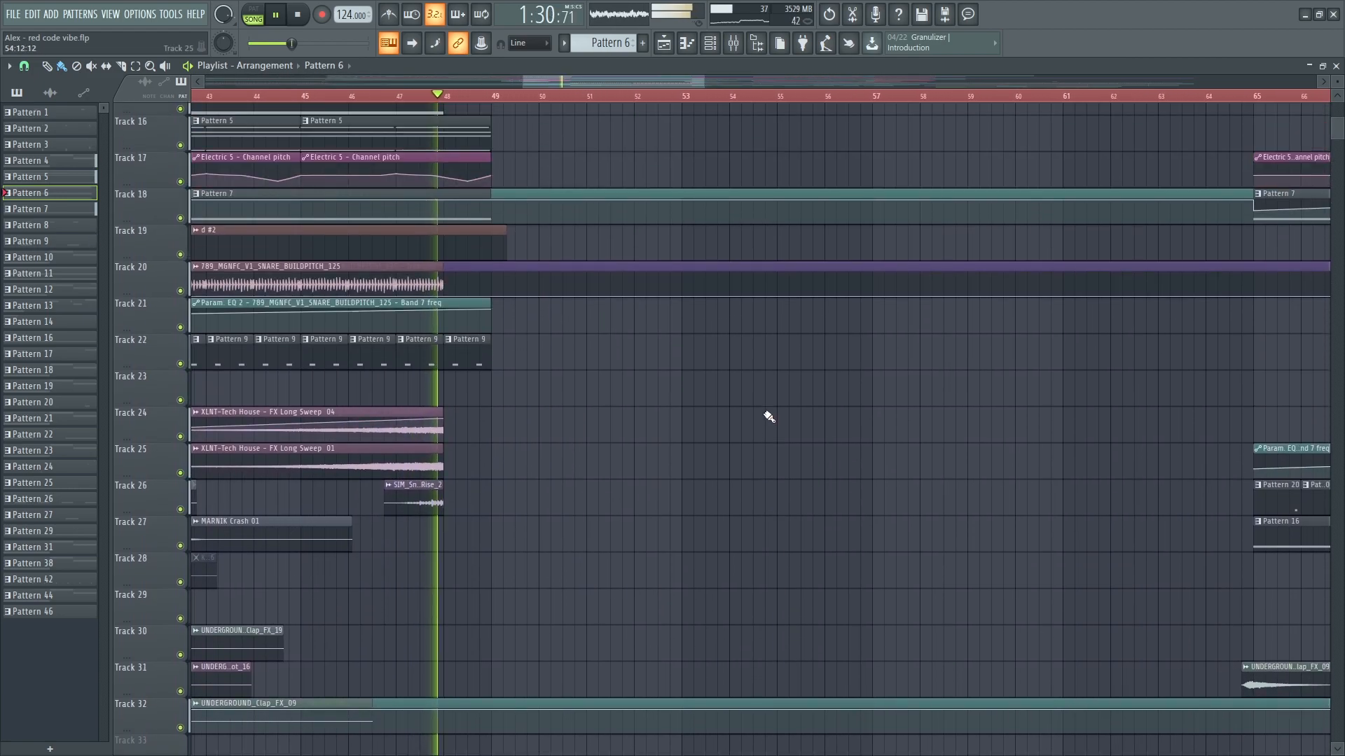
scroll(751, 437, down, 20)
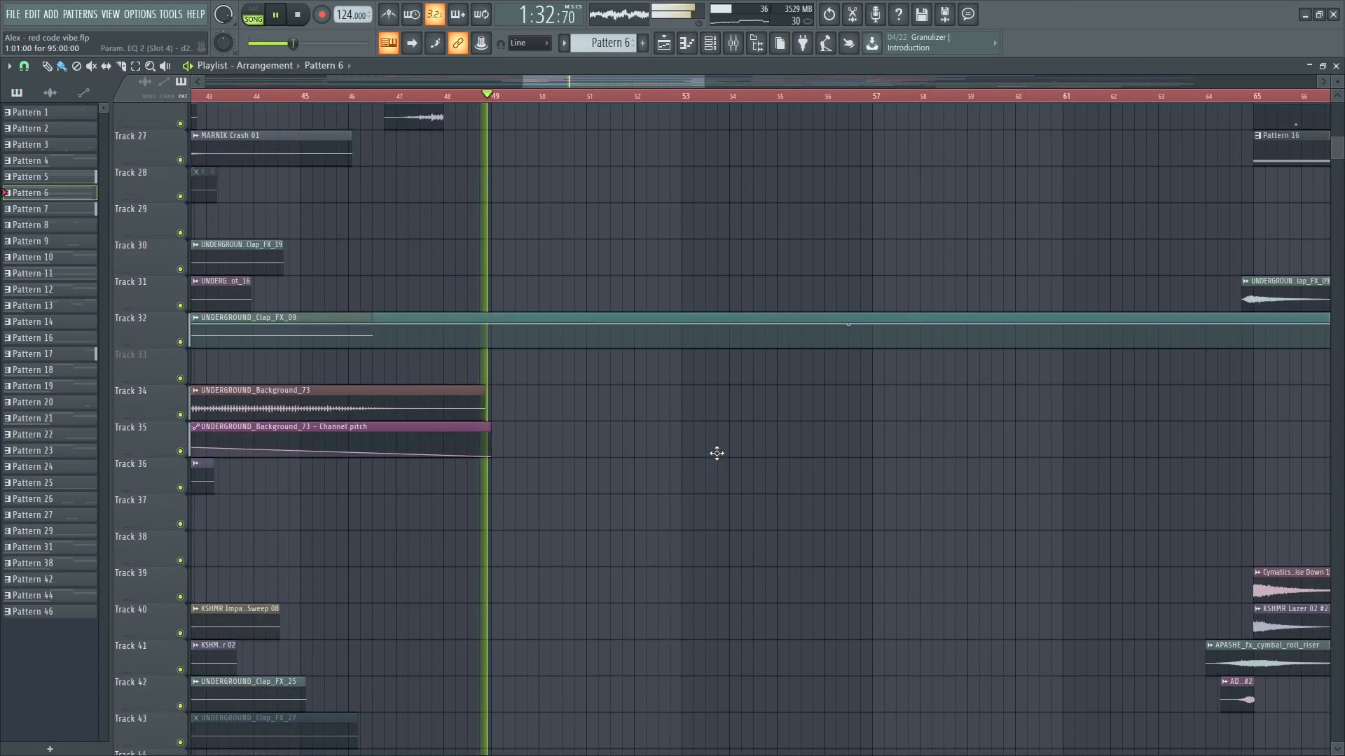
- View the notes of the Pattern 3 clip on Track 58 in the piano roll, then close it
ctrl+scroll(712, 456, down, 3)
scroll(904, 486, down, 5)
scroll(912, 487, up, 5)
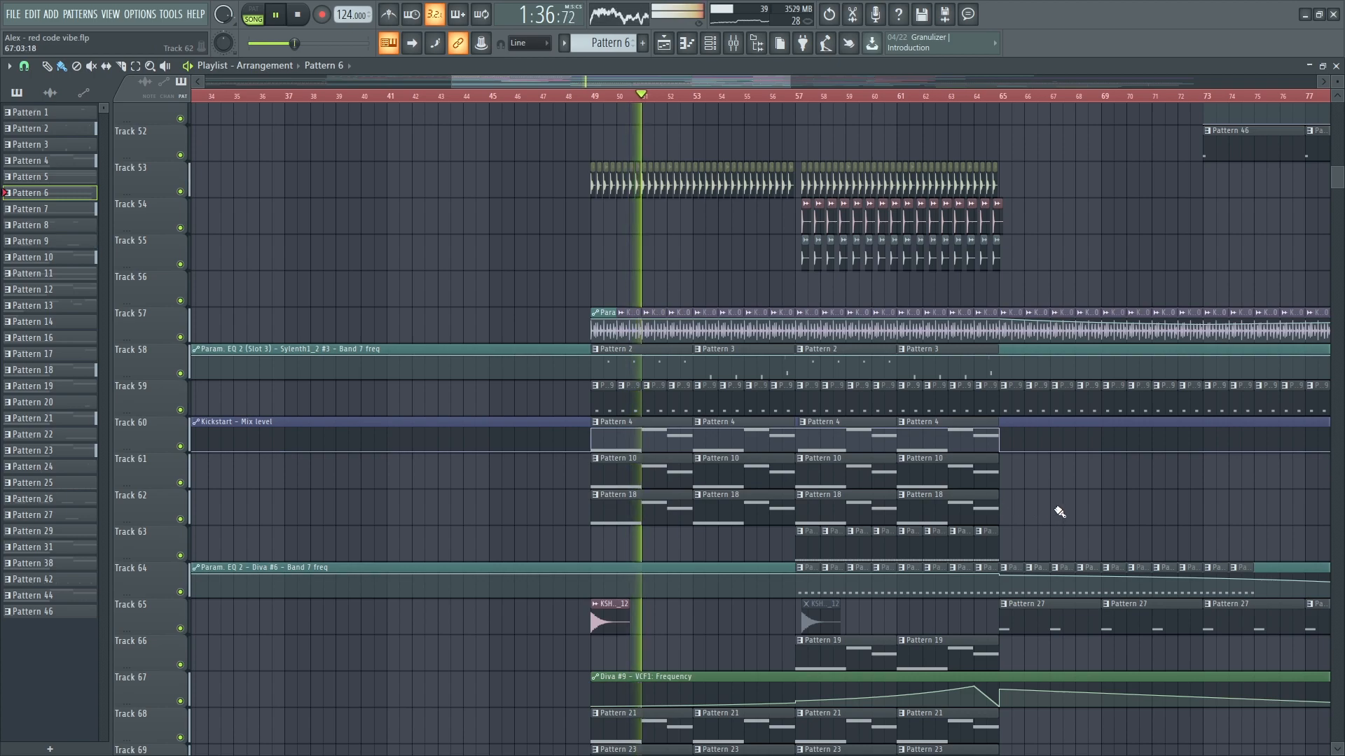
ctrl+scroll(1056, 510, up, 2)
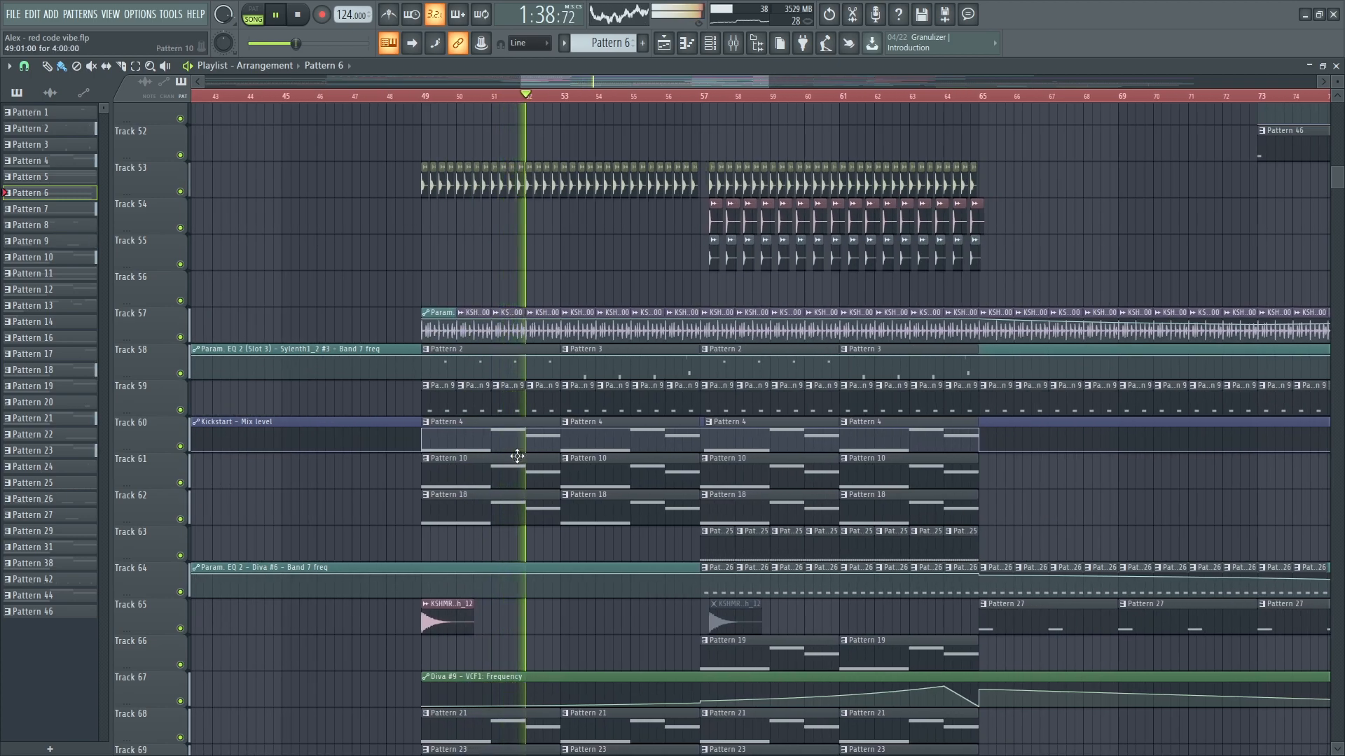
double_click(601, 349)
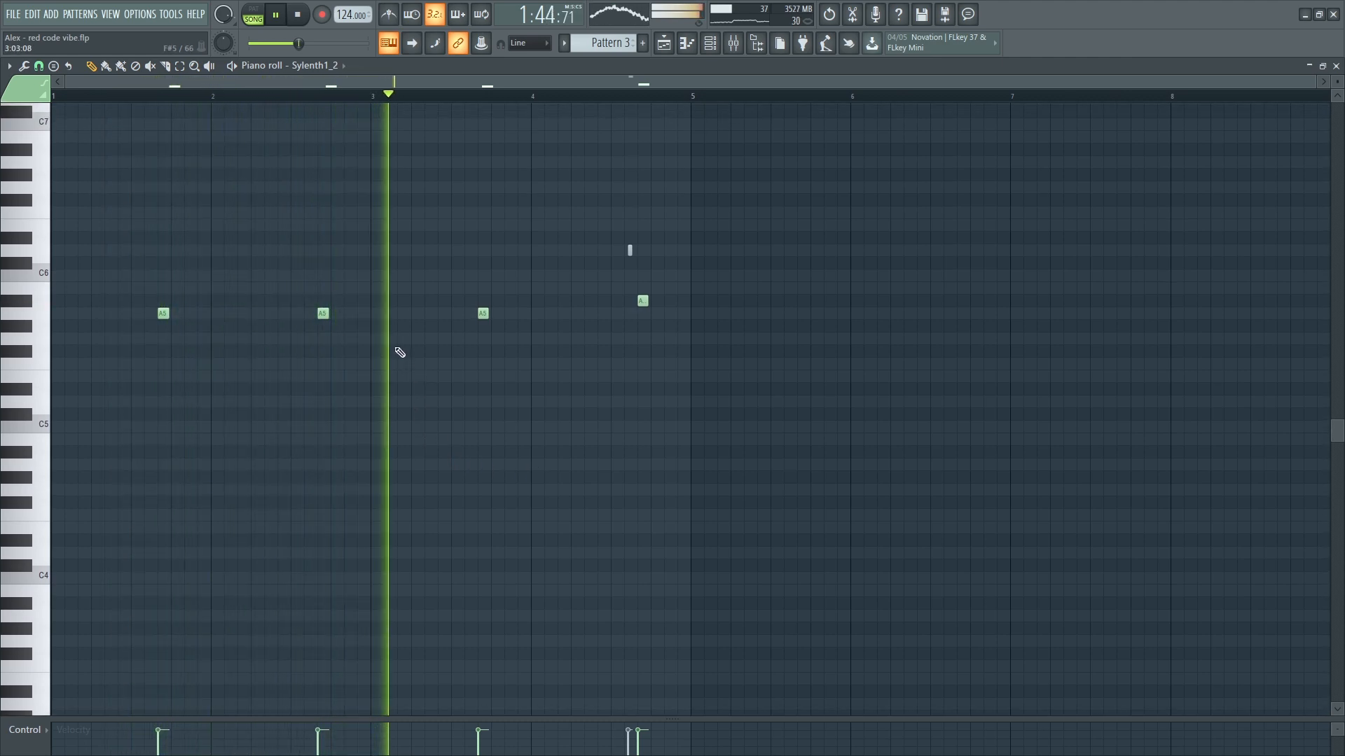
scroll(672, 382, up, 4)
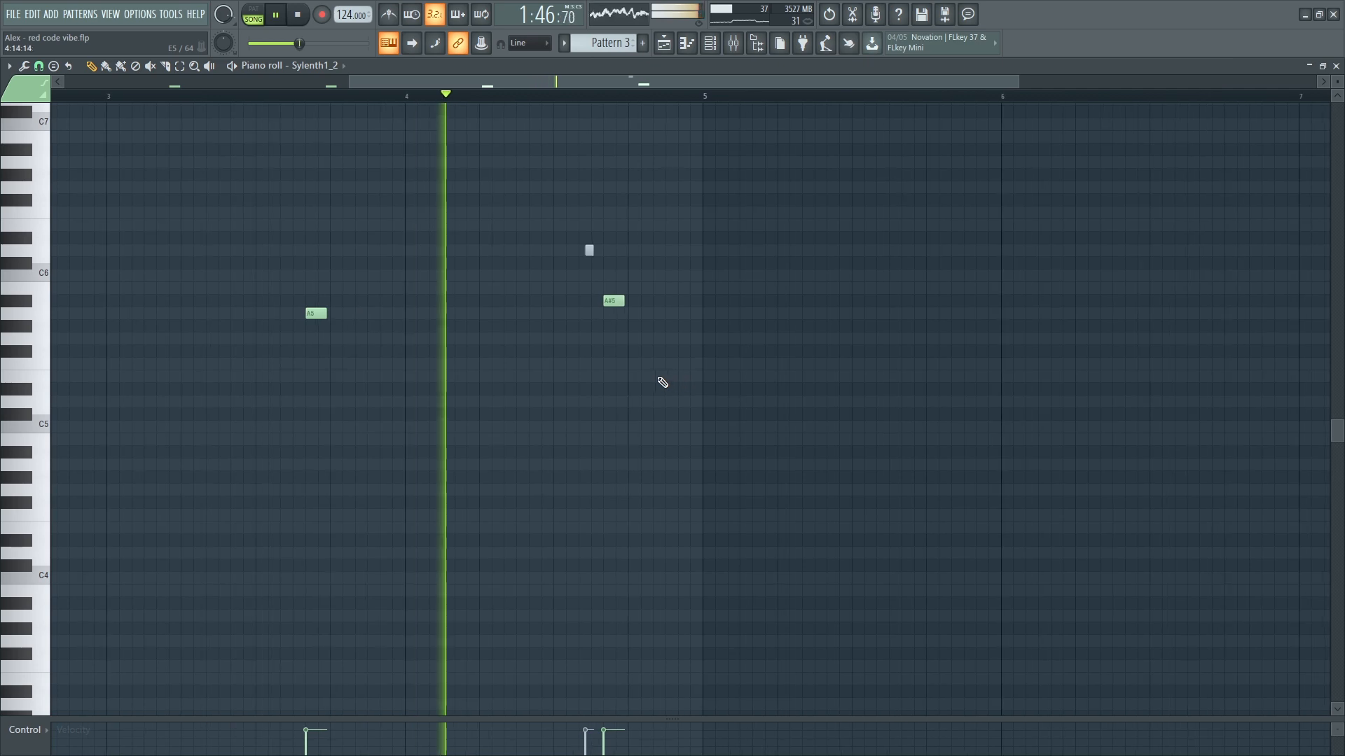
key(Escape)
key(Escape)
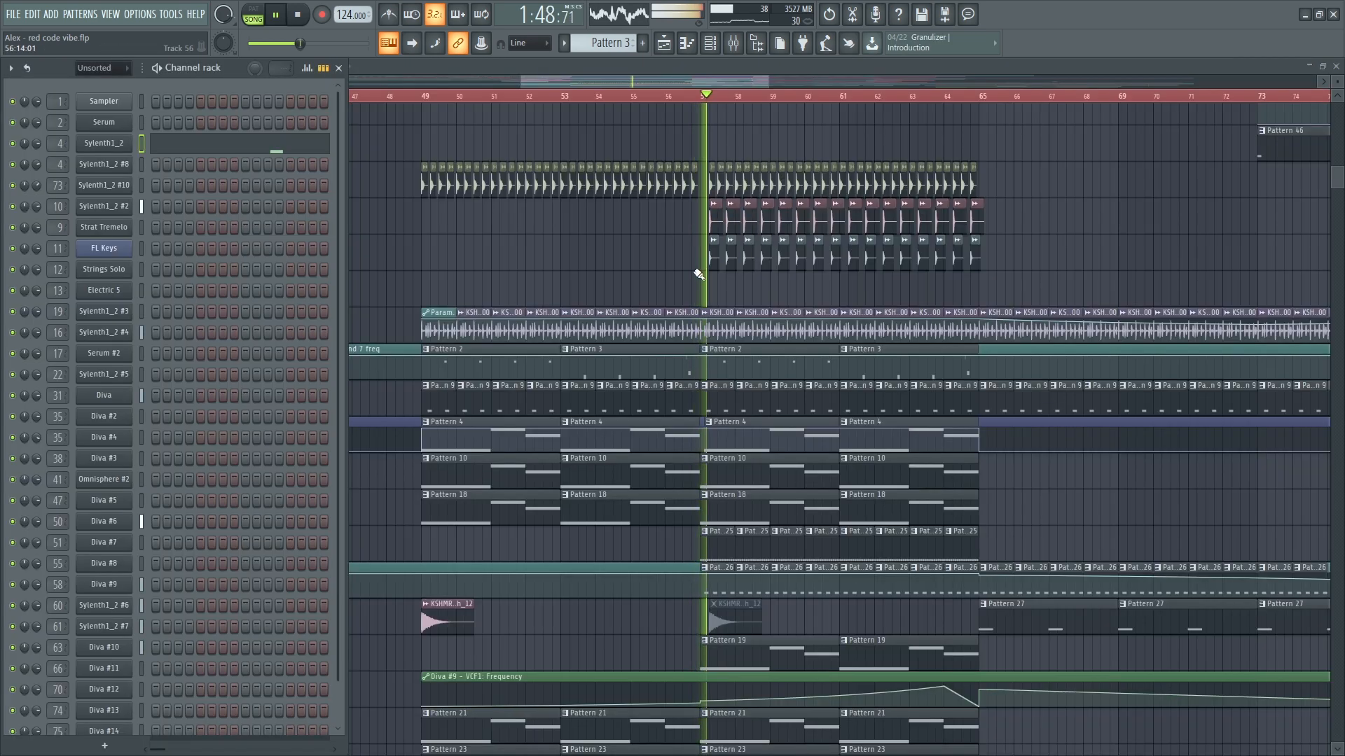
- View the notes of the Pattern 24 clip on Track 71 in the piano roll, then close it
scroll(731, 552, down, 3)
scroll(826, 581, down, 3)
scroll(910, 590, down, 3)
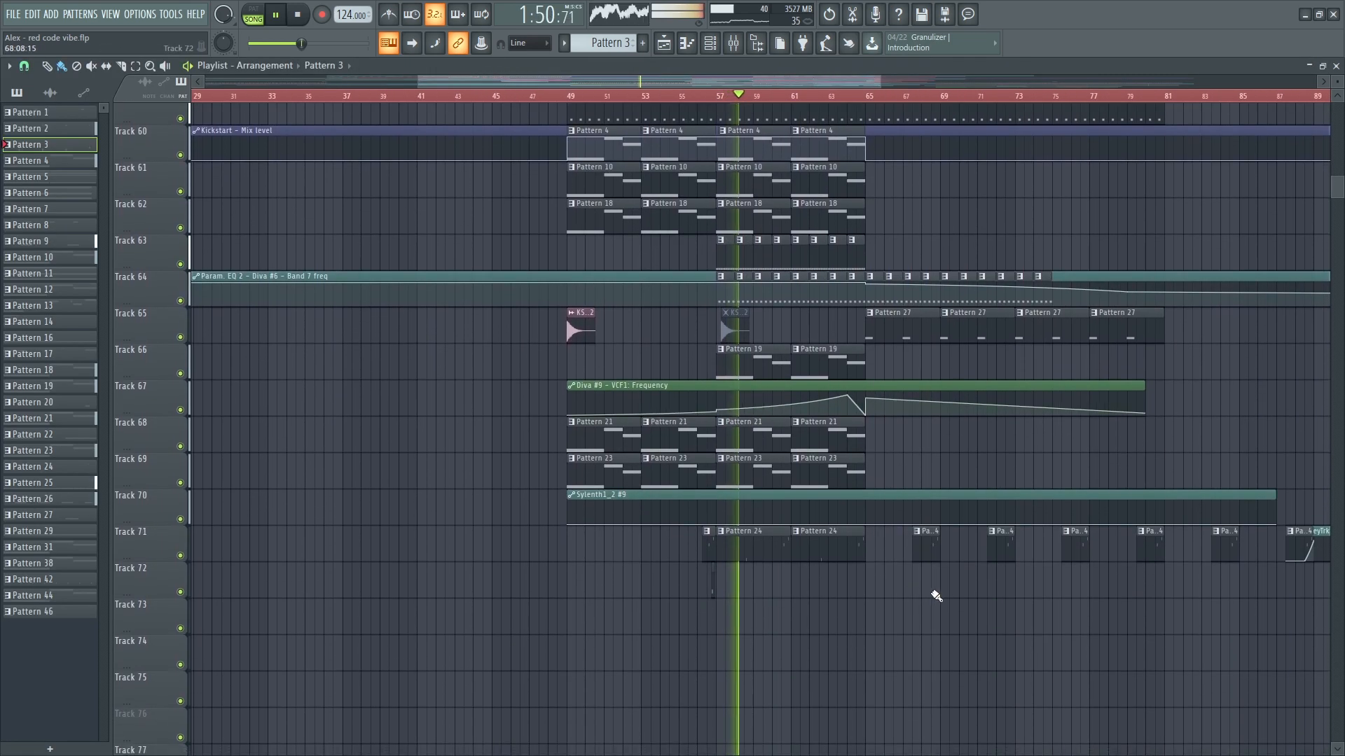
scroll(901, 592, up, 3)
scroll(660, 480, down, 2)
click(624, 468)
double_click(624, 467)
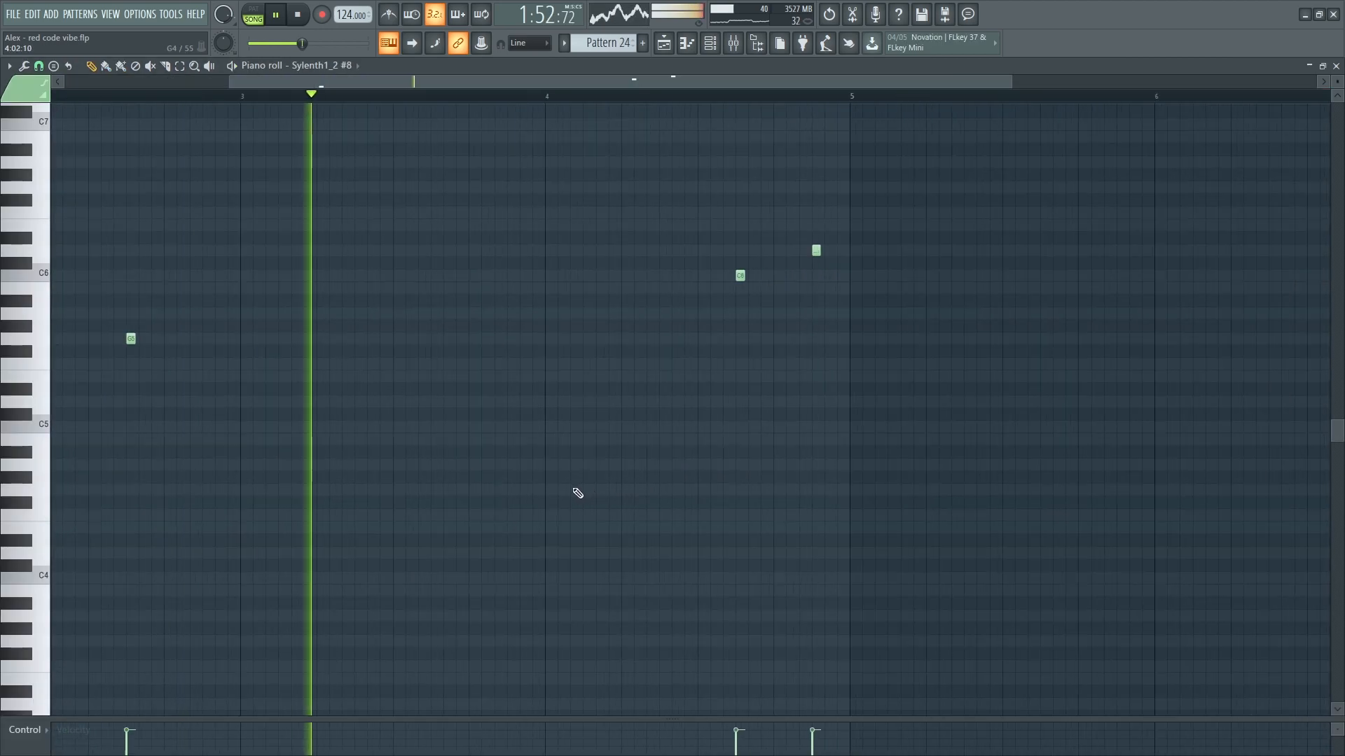
scroll(720, 447, up, 2)
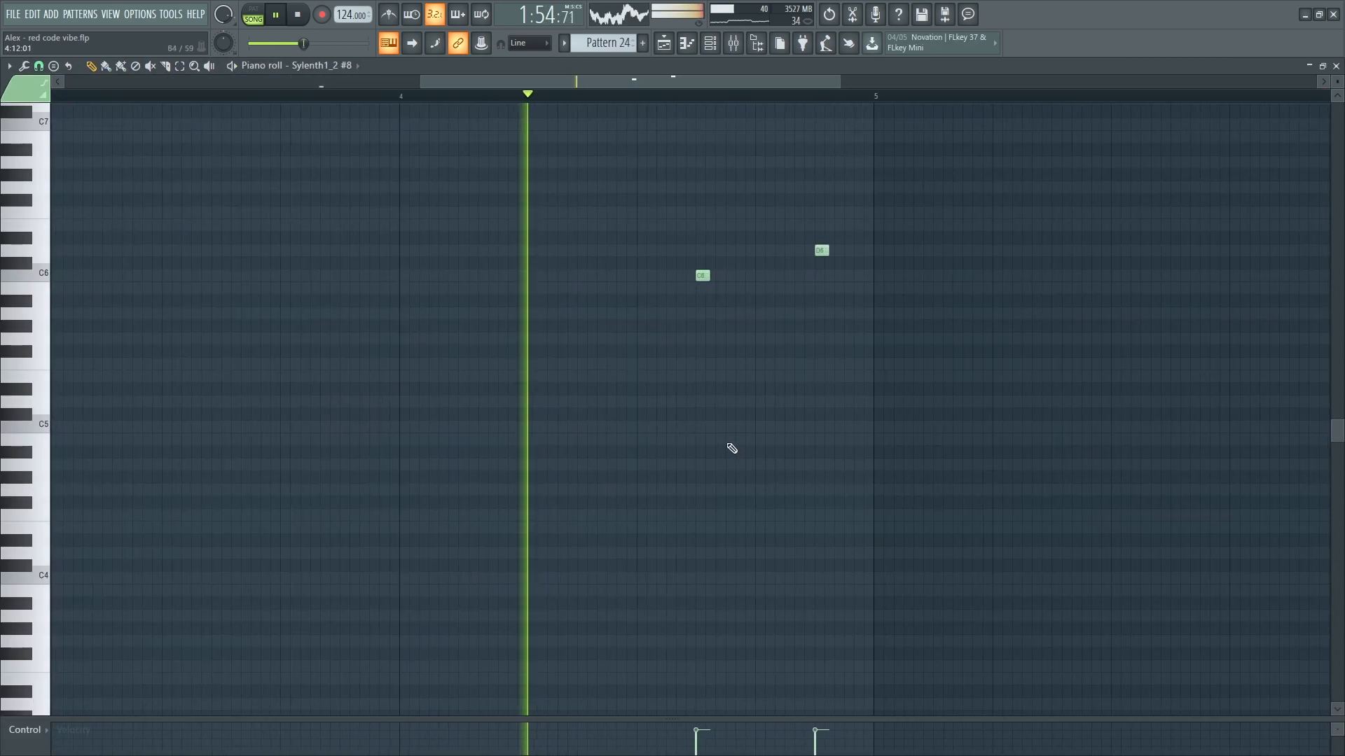
key(Escape)
key(Escape)
- Examine the pattern and automation clips on Tracks 57 to 75 around the section change at bar 65
scroll(734, 522, down, 3)
scroll(683, 549, down, 6)
scroll(1041, 519, up, 6)
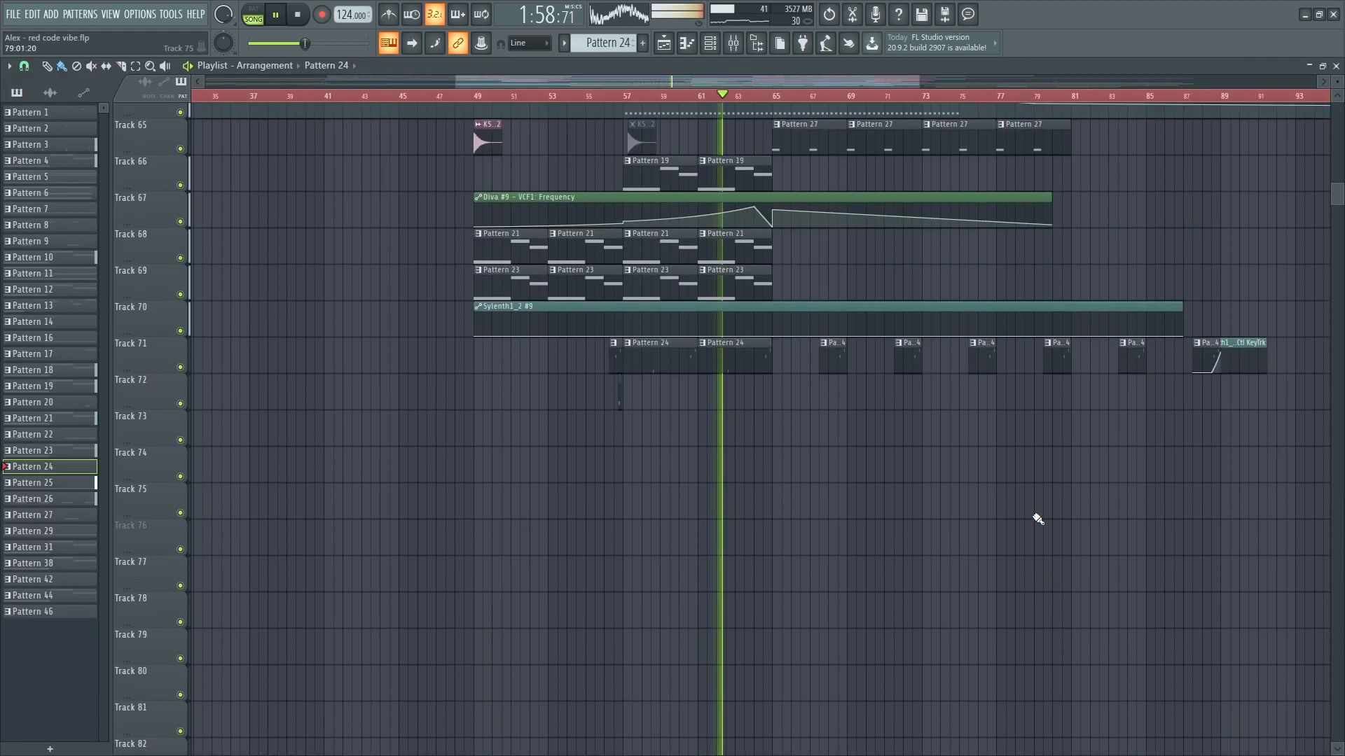
scroll(727, 444, up, 2)
scroll(730, 440, up, 2)
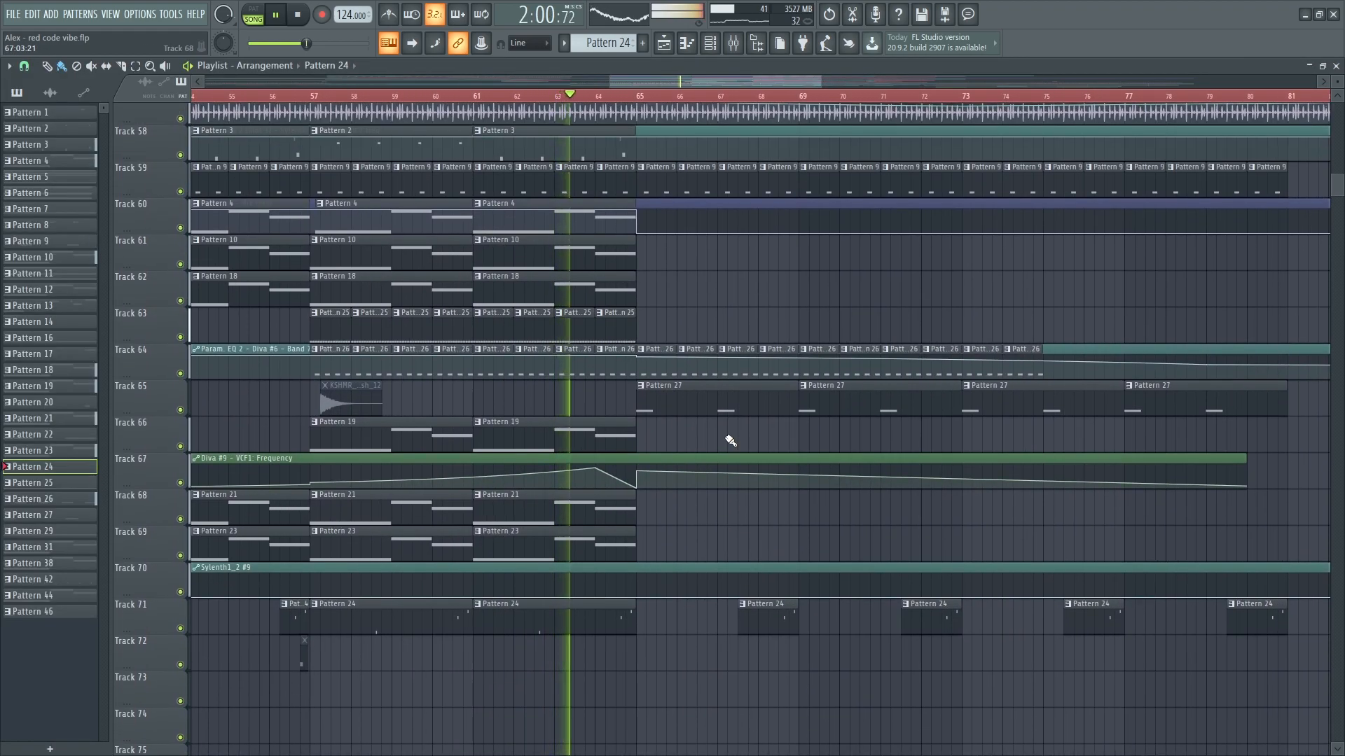
scroll(729, 441, up, 1)
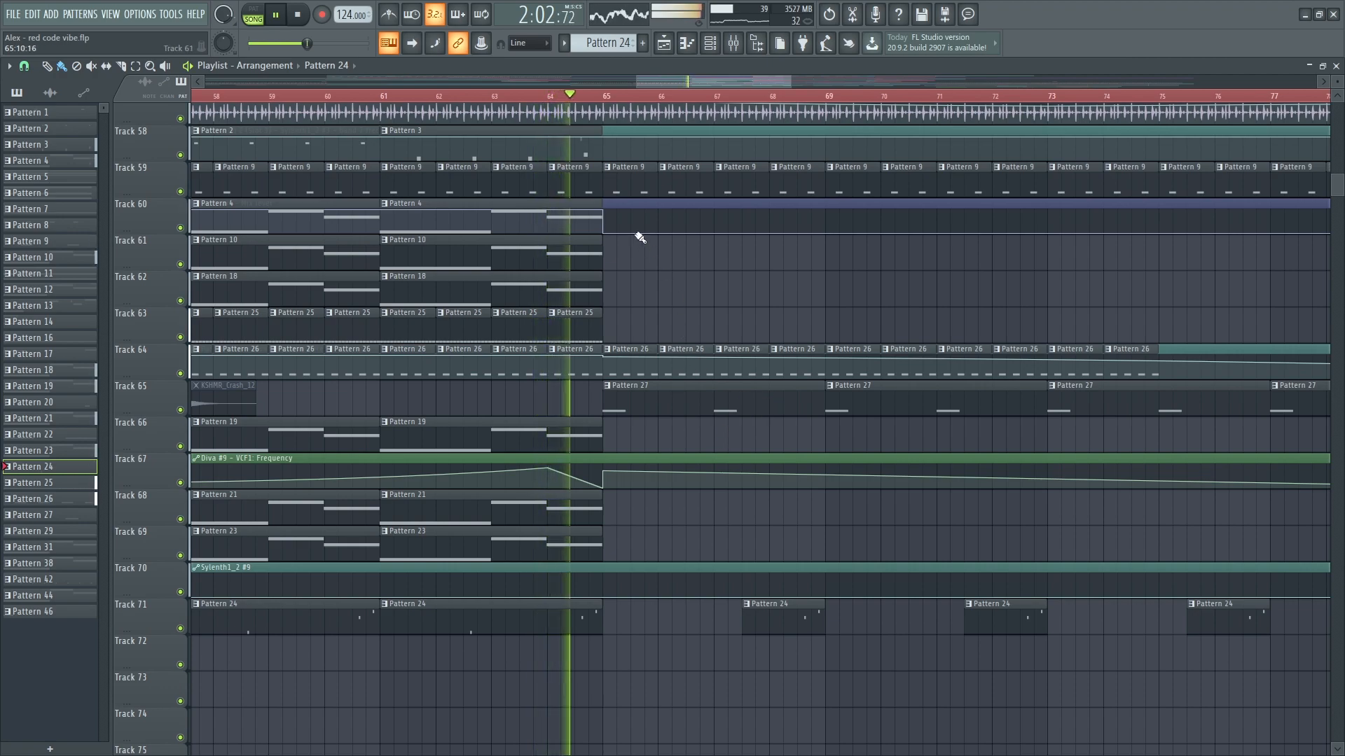
scroll(754, 459, up, 1)
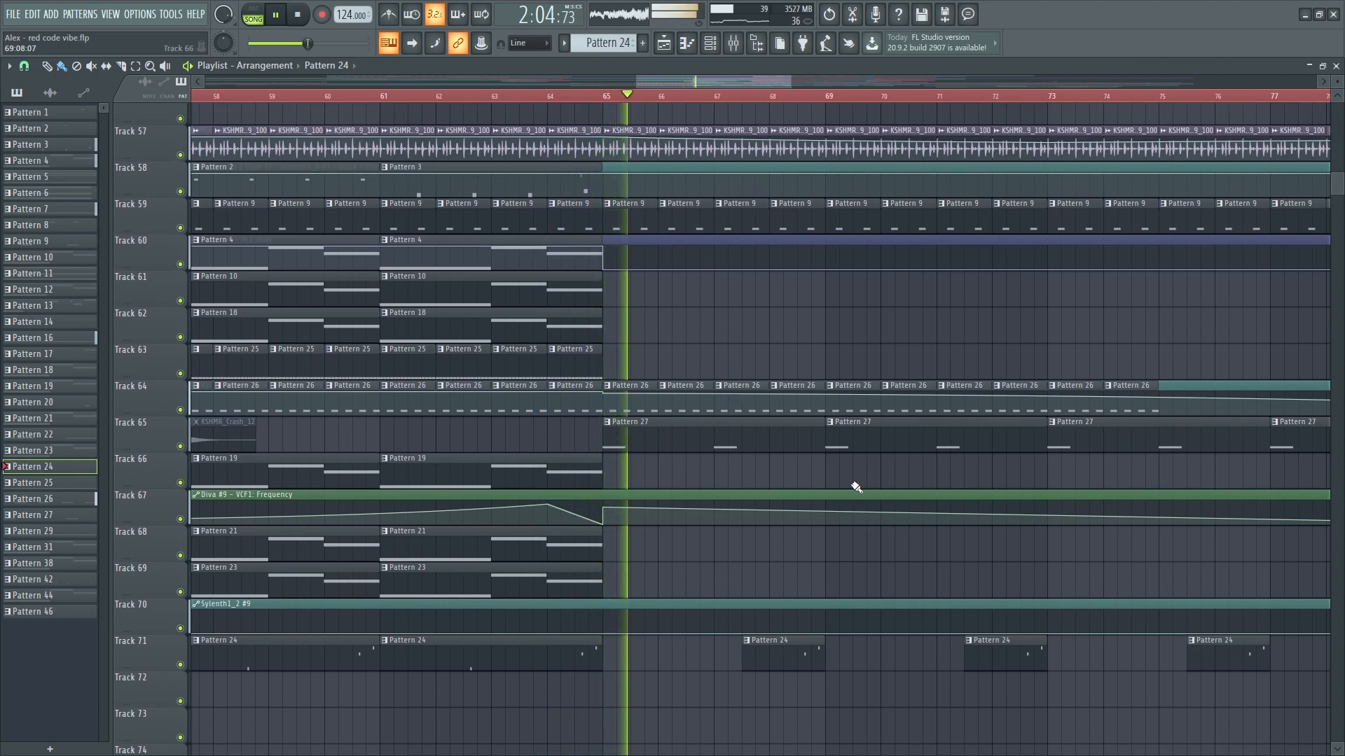
- Open the UNDERGROUND_Clap_FX_13 clip on Track 49, close it and list the patterns in the picker again
scroll(852, 485, up, 15)
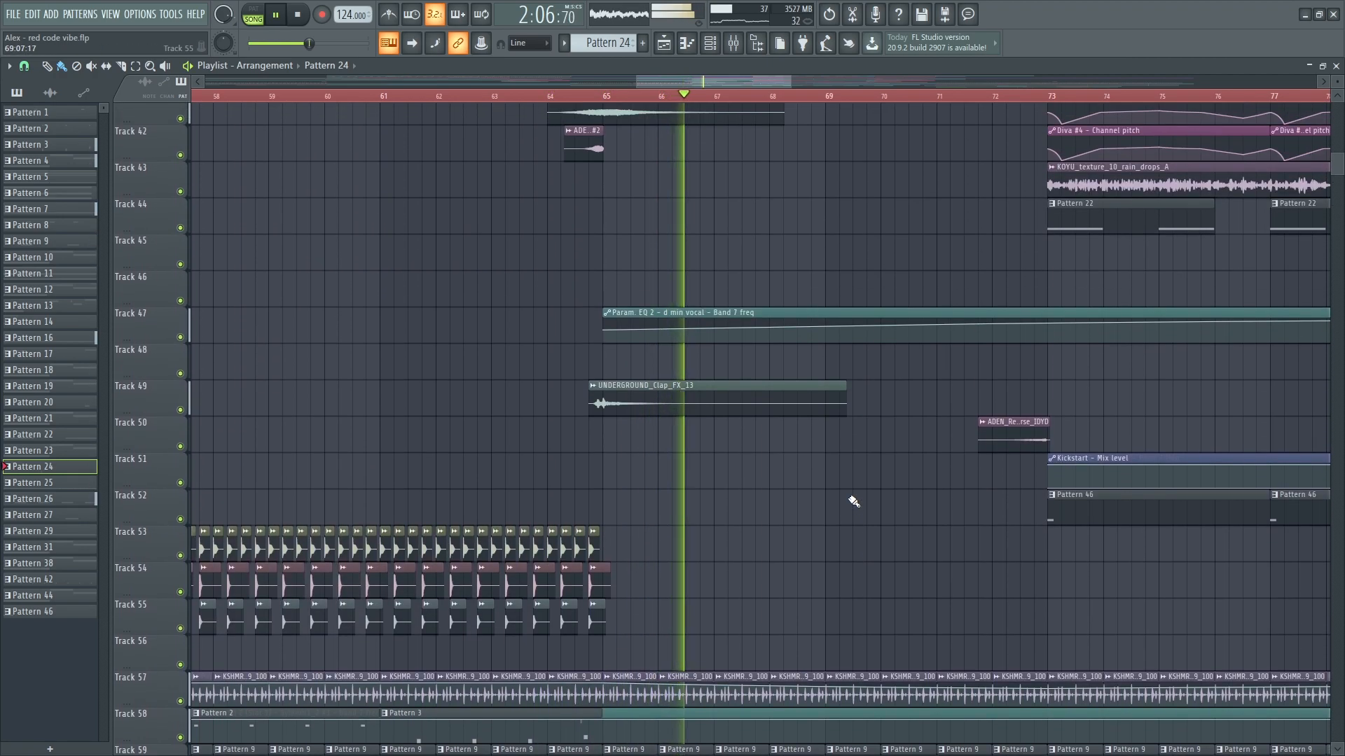
scroll(773, 479, up, 2)
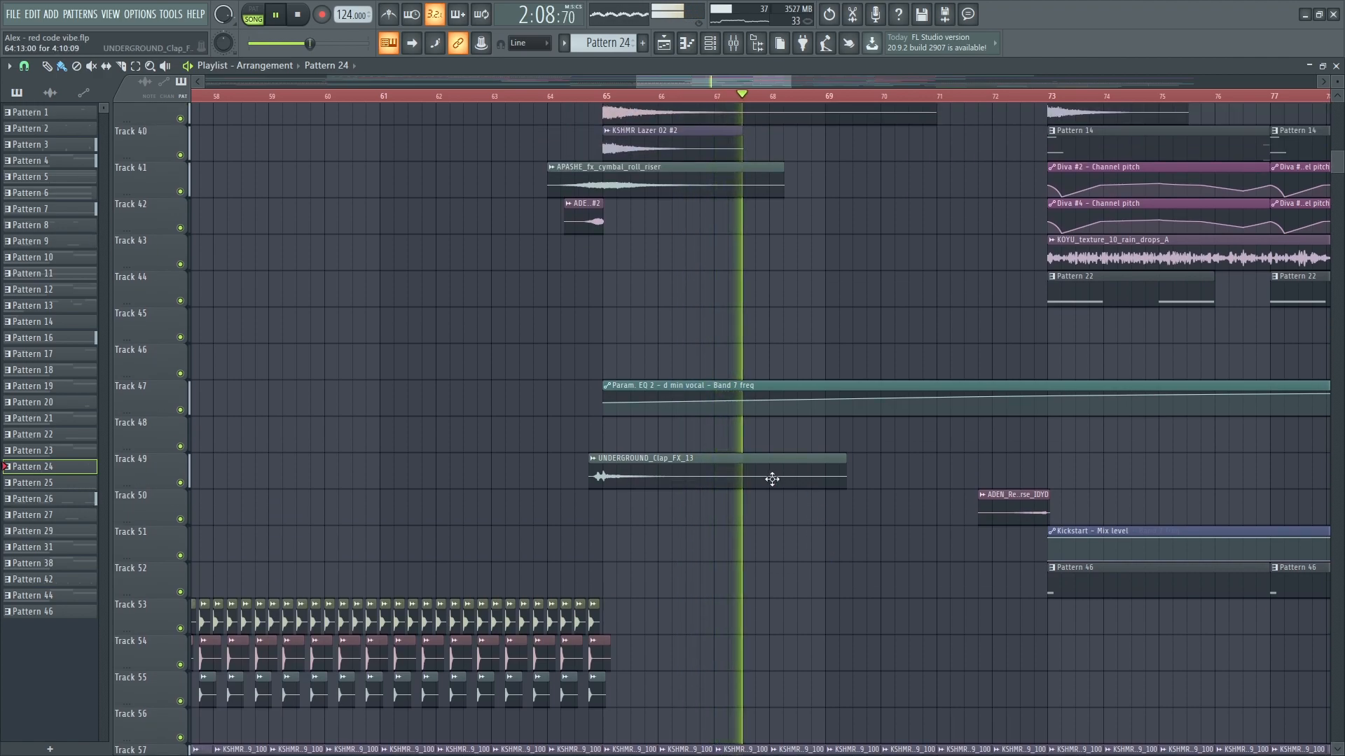
double_click(772, 479)
click(406, 152)
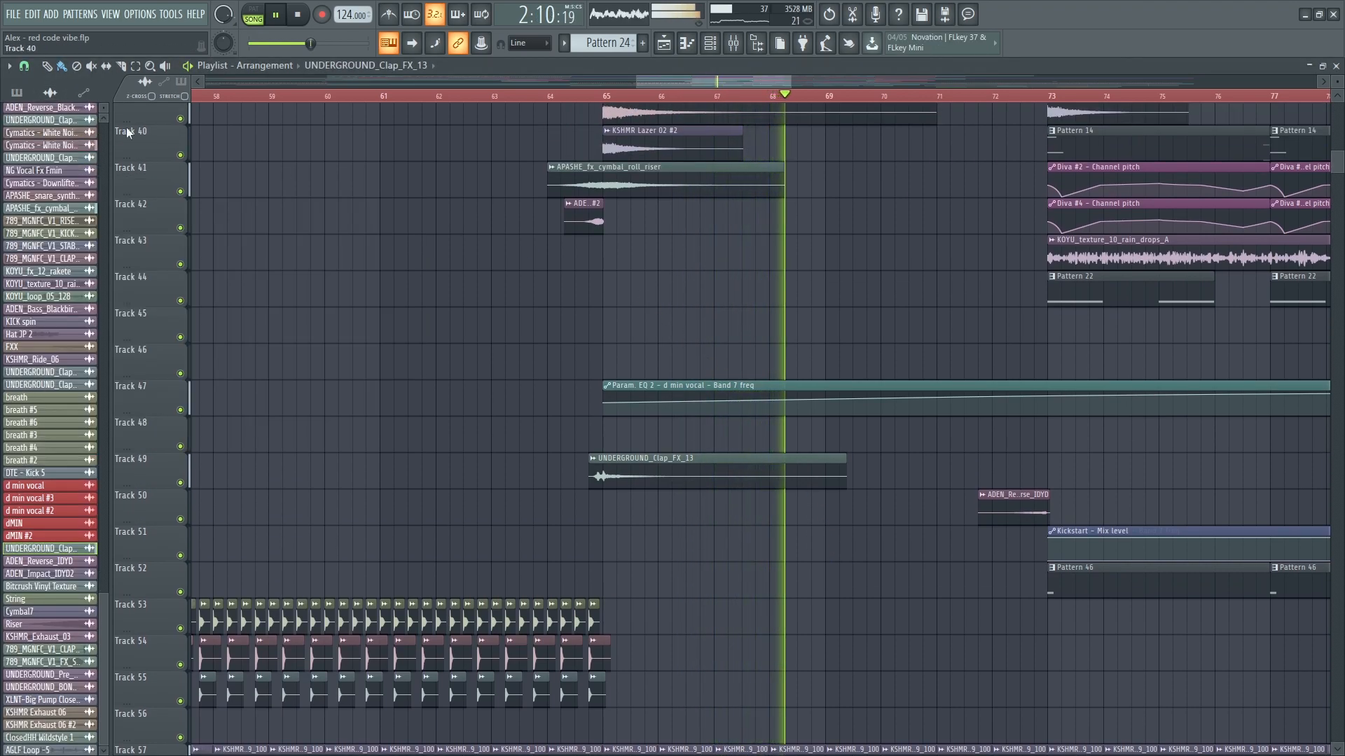
click(28, 96)
- Examine the pattern, effect and pitch automation clips on Tracks 24 to 52 between bars 65 and 89
scroll(775, 504, down, 5)
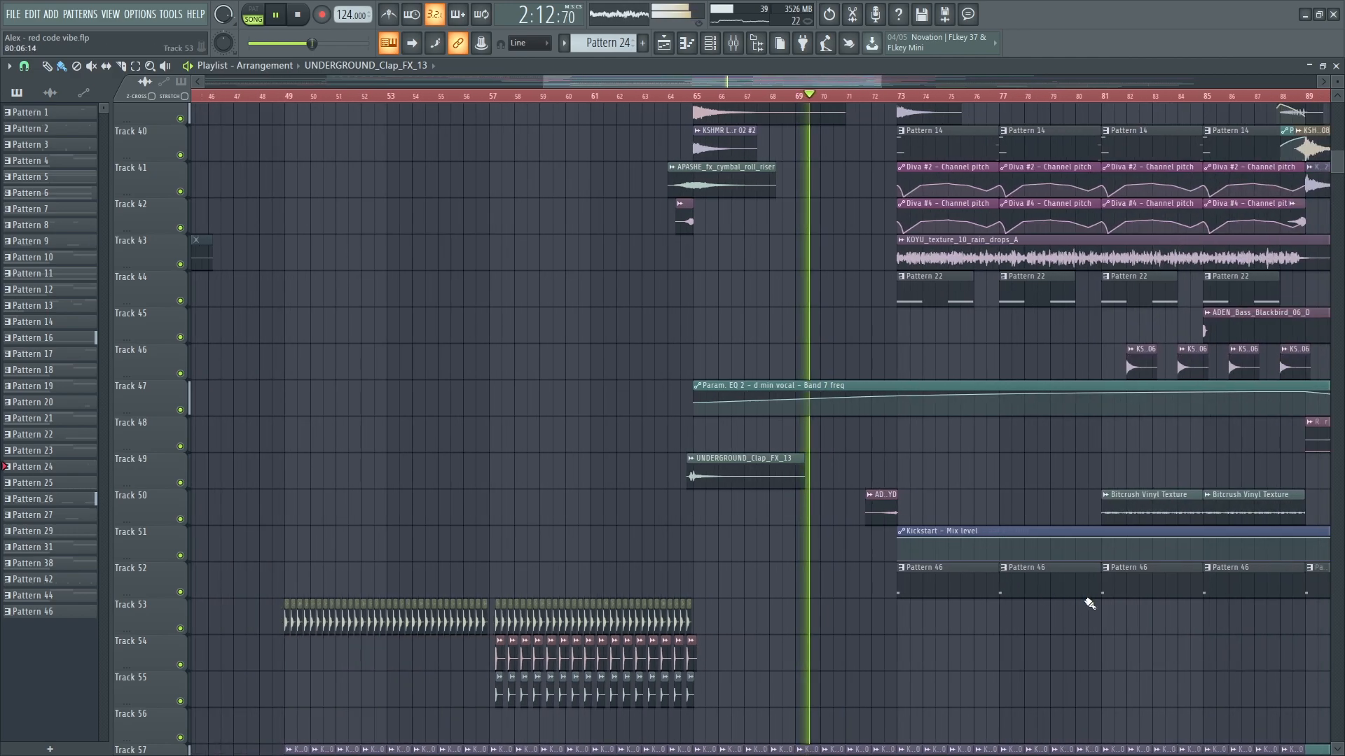
scroll(1127, 562, up, 14)
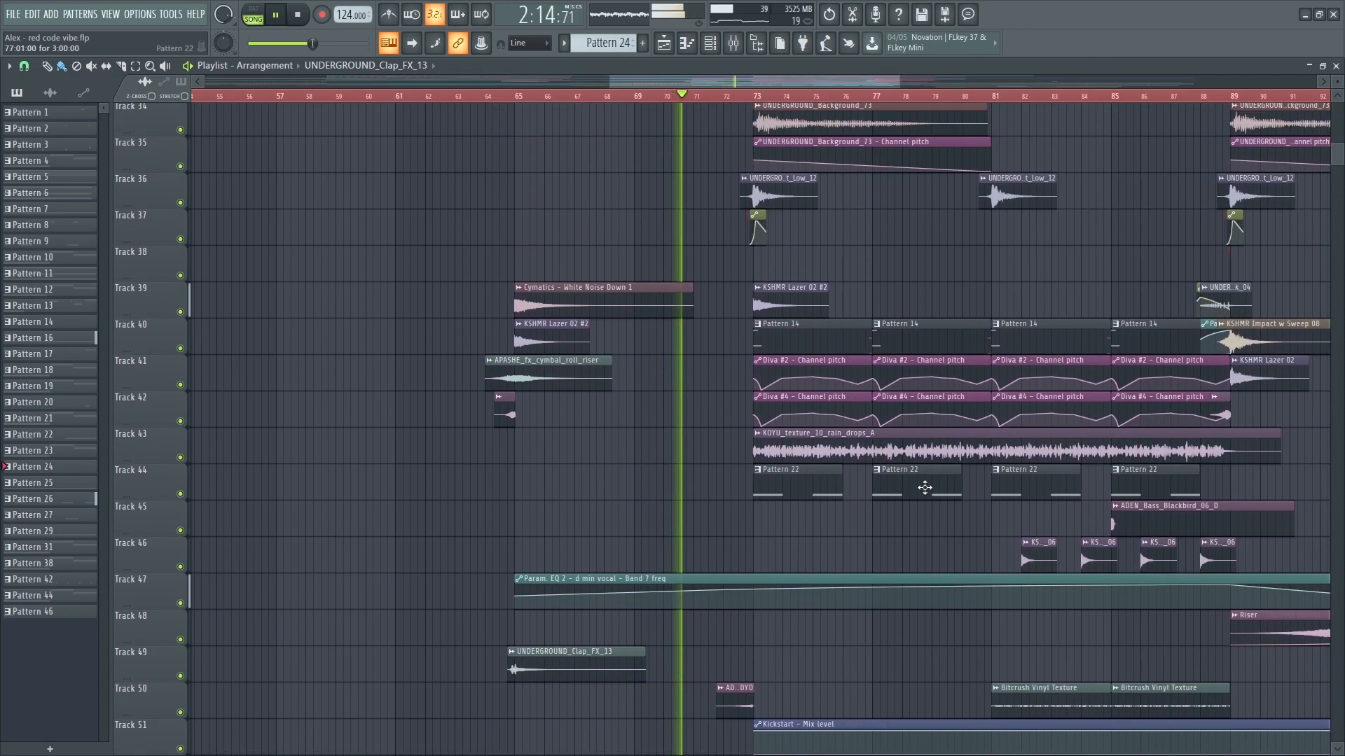
scroll(893, 478, up, 4)
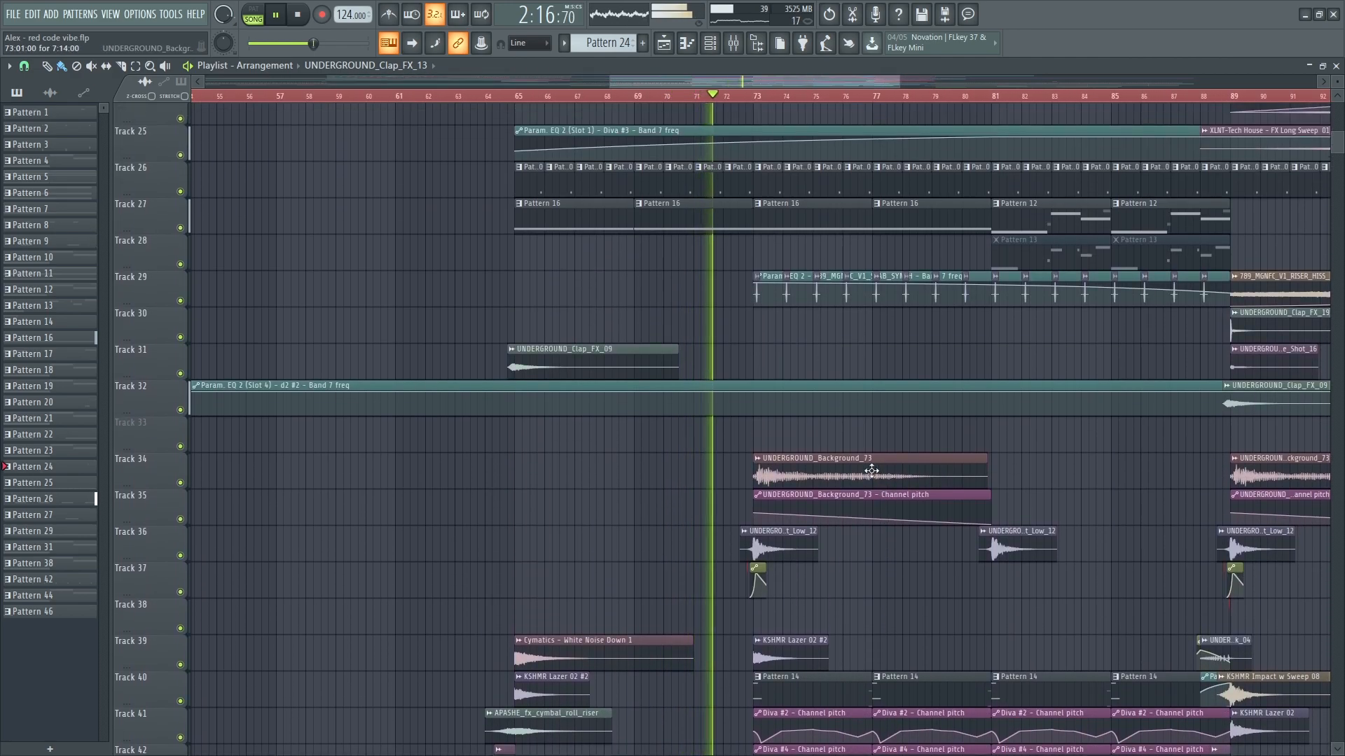
scroll(841, 470, up, 4)
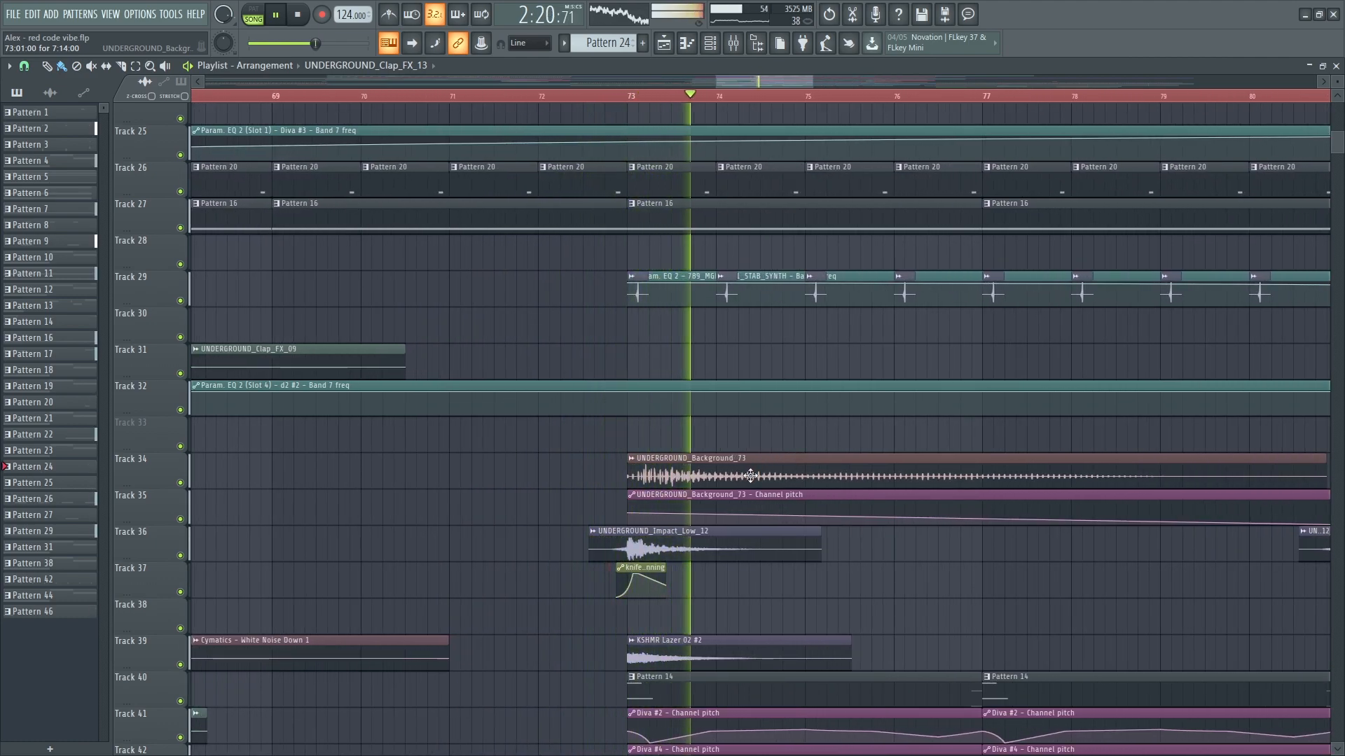
scroll(750, 476, down, 8)
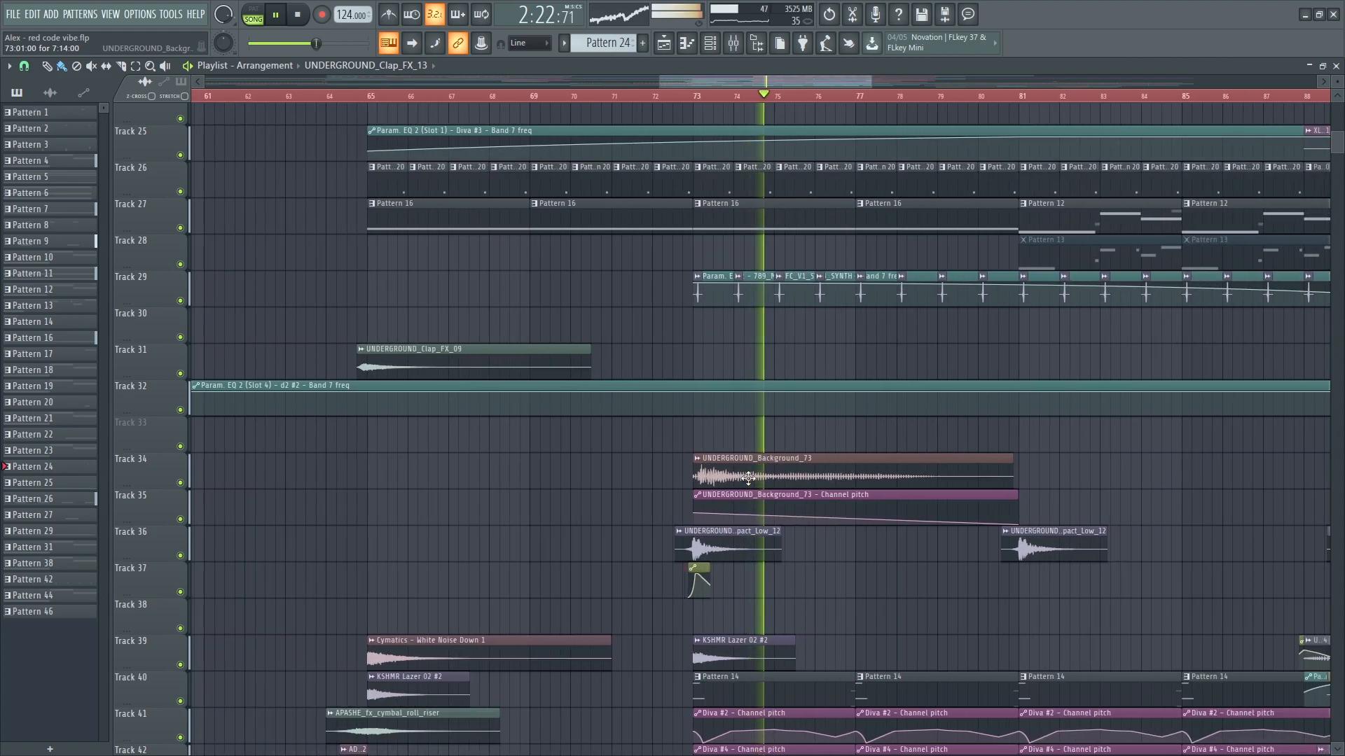
scroll(897, 525, down, 5)
scroll(1057, 565, up, 4)
scroll(595, 429, up, 4)
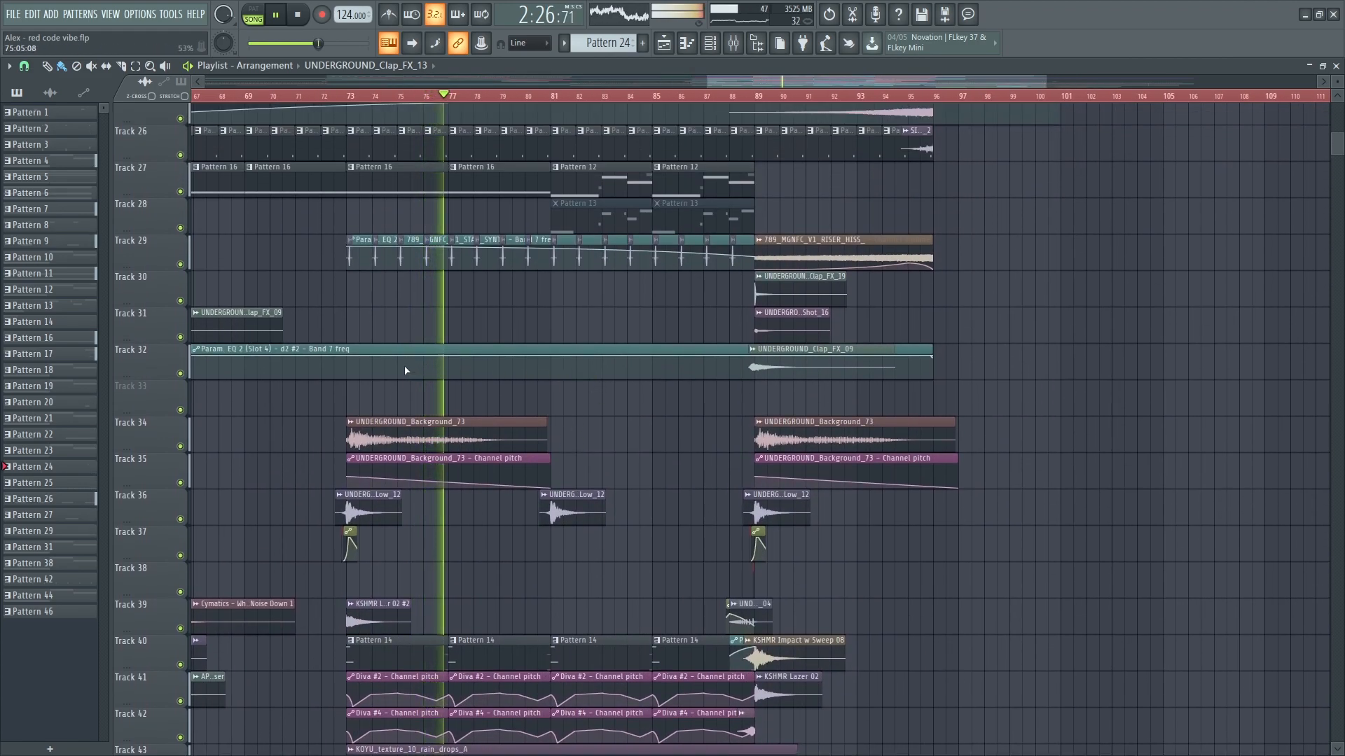
scroll(395, 369, up, 2)
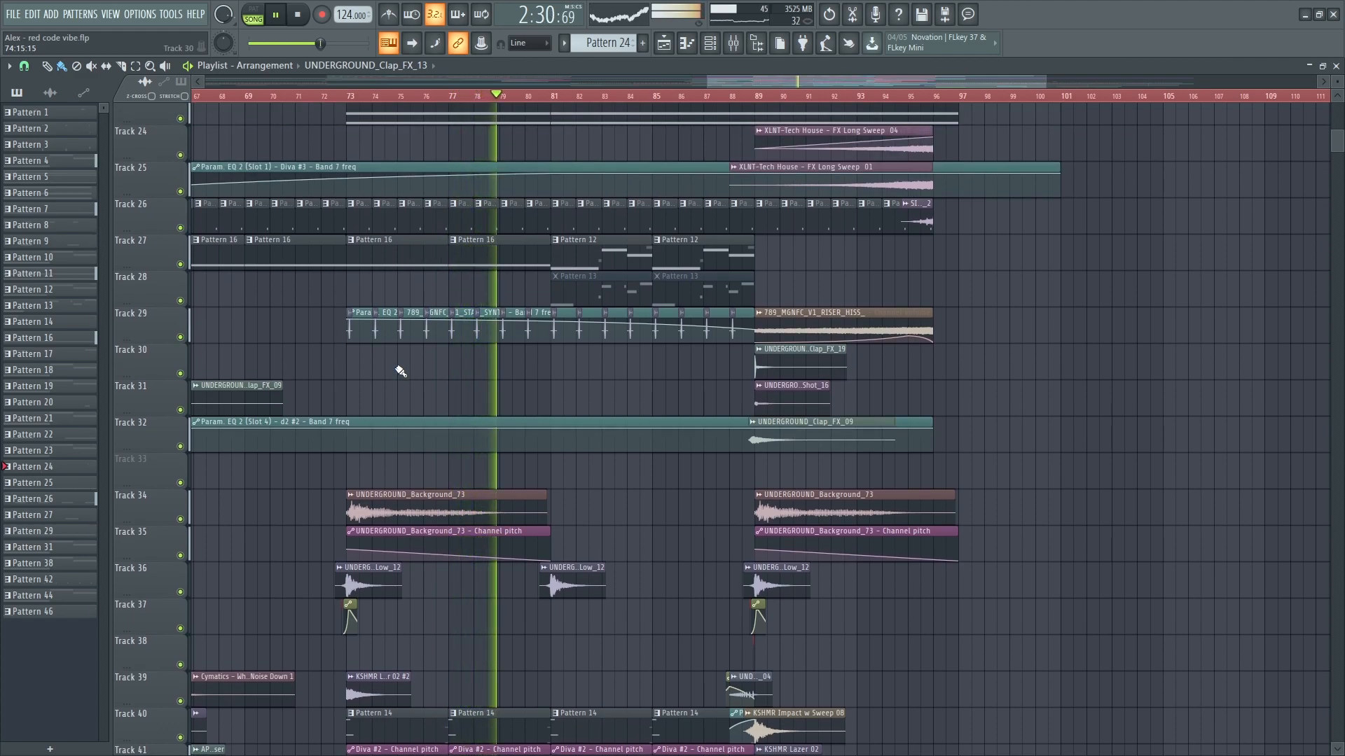
- Examine the clips and automation on Tracks 2 to 40, comparing the first section with the one from bar 65 onwards
scroll(396, 374, up, 8)
scroll(398, 385, up, 11)
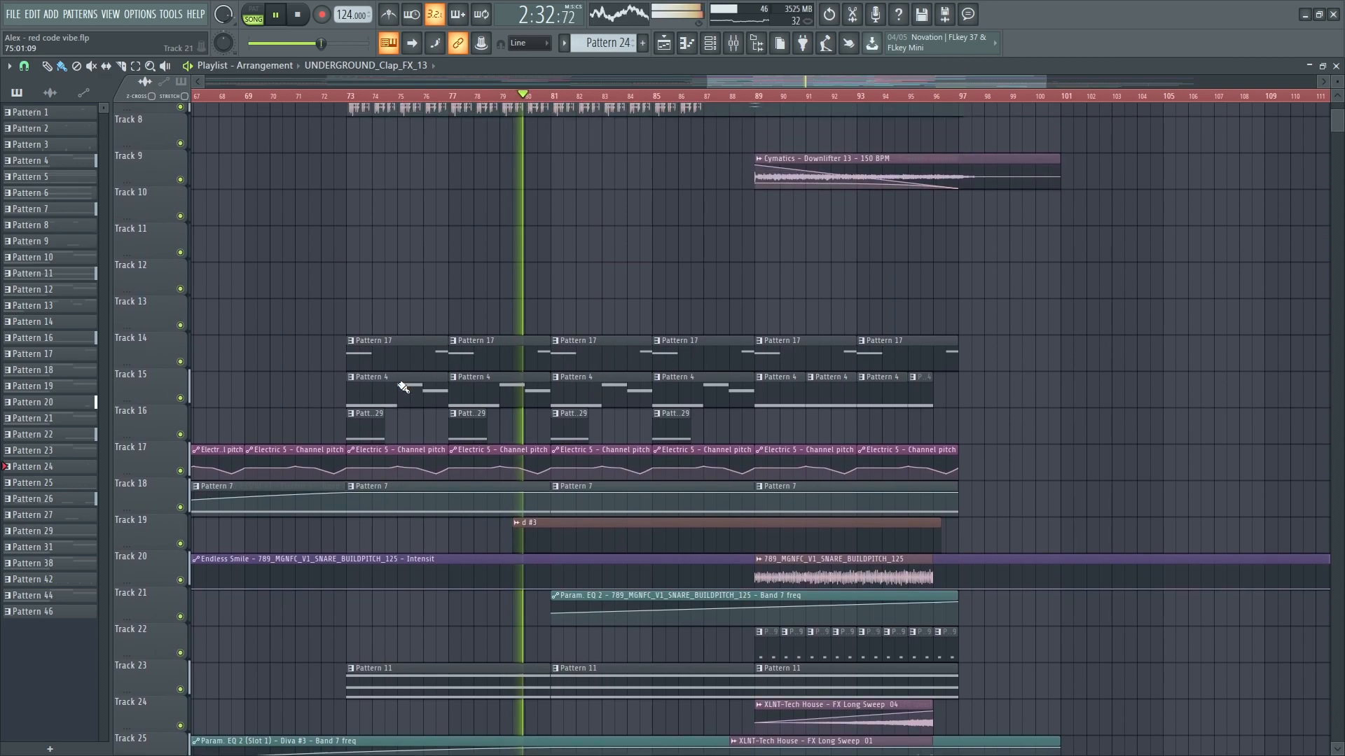
scroll(534, 440, down, 2)
scroll(534, 440, down, 3)
scroll(702, 451, up, 4)
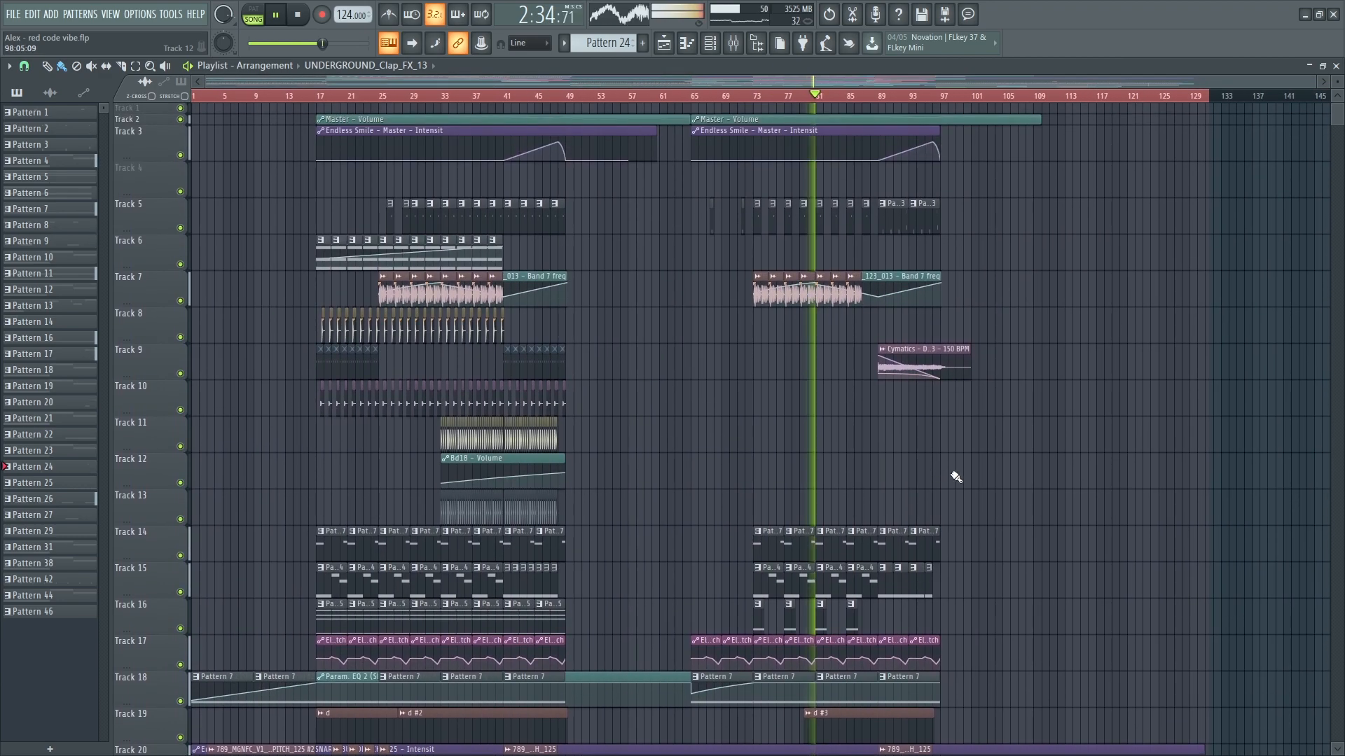
scroll(953, 475, up, 2)
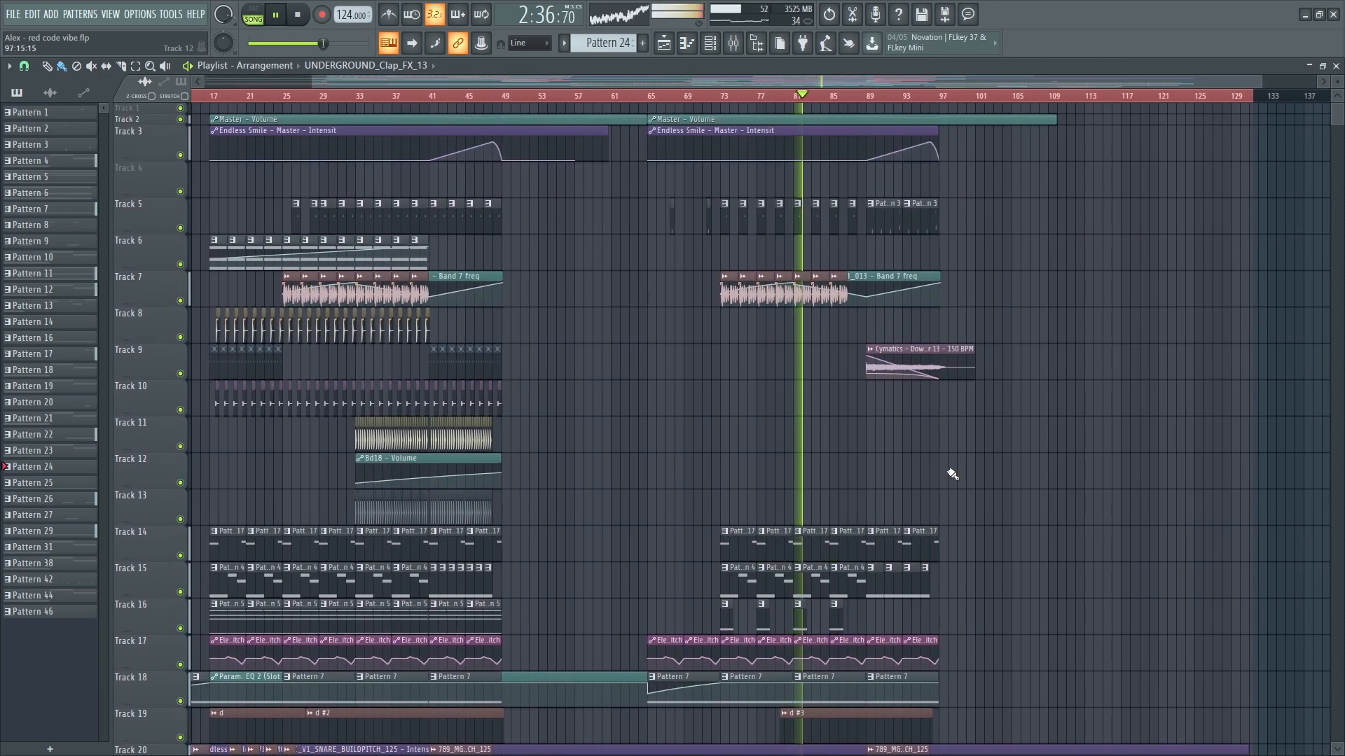
scroll(949, 475, down, 6)
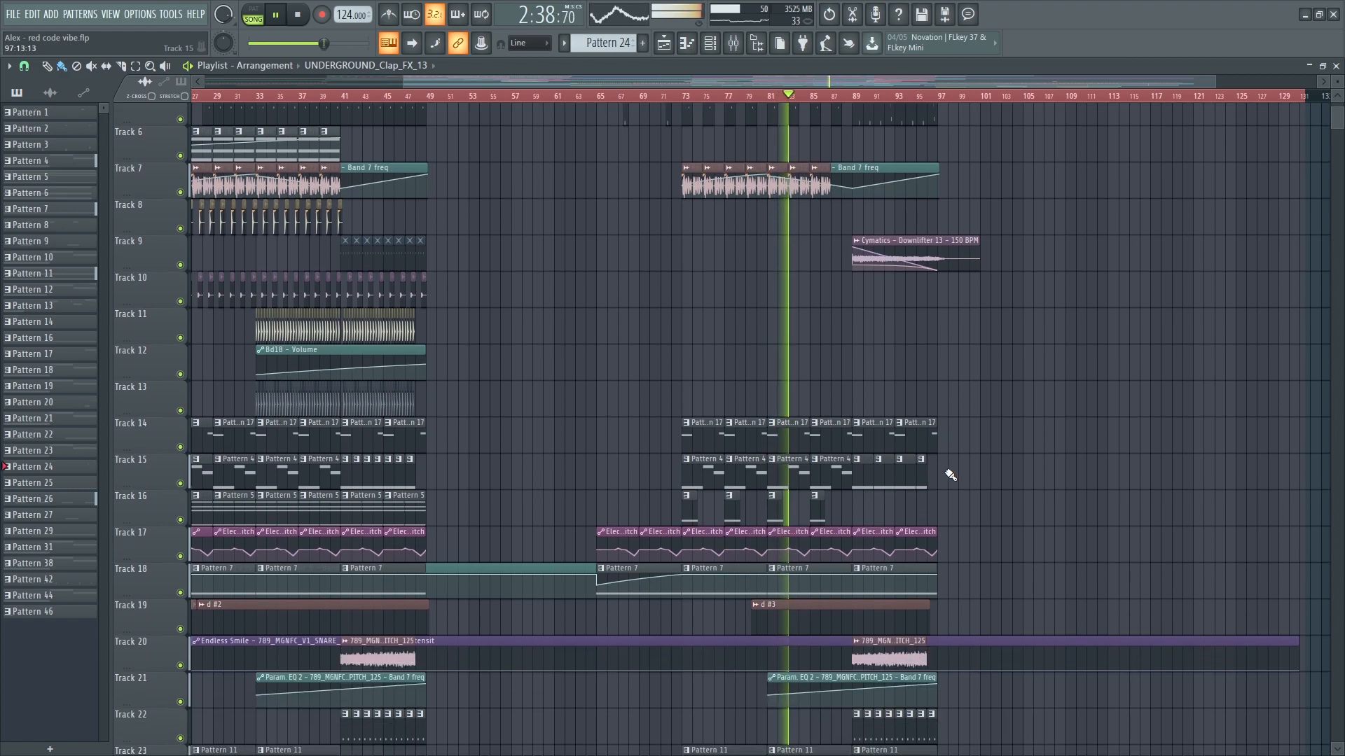
scroll(926, 476, down, 10)
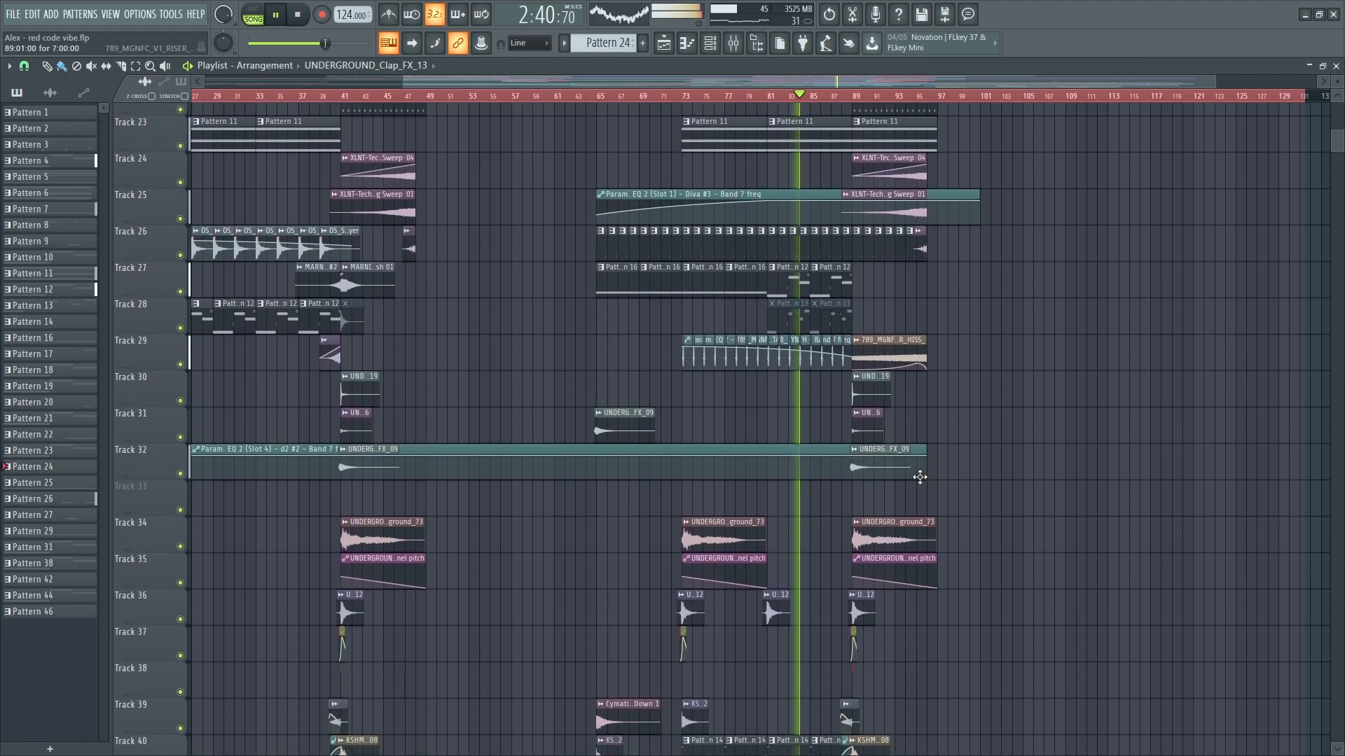
- Examine the riser, sweep, impact and automation clips on Tracks 23 to 77 around the build-up at bars 89 to 97
scroll(908, 484, down, 3)
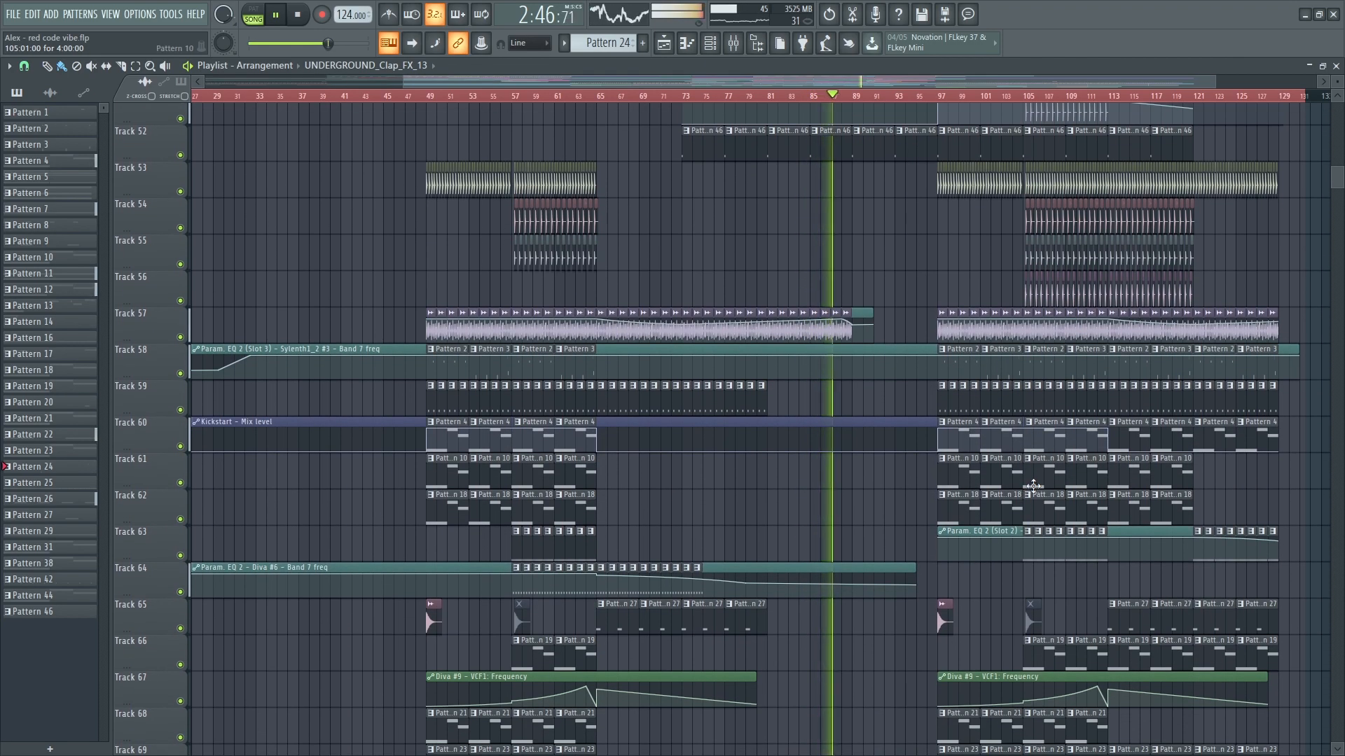
scroll(1030, 483, down, 5)
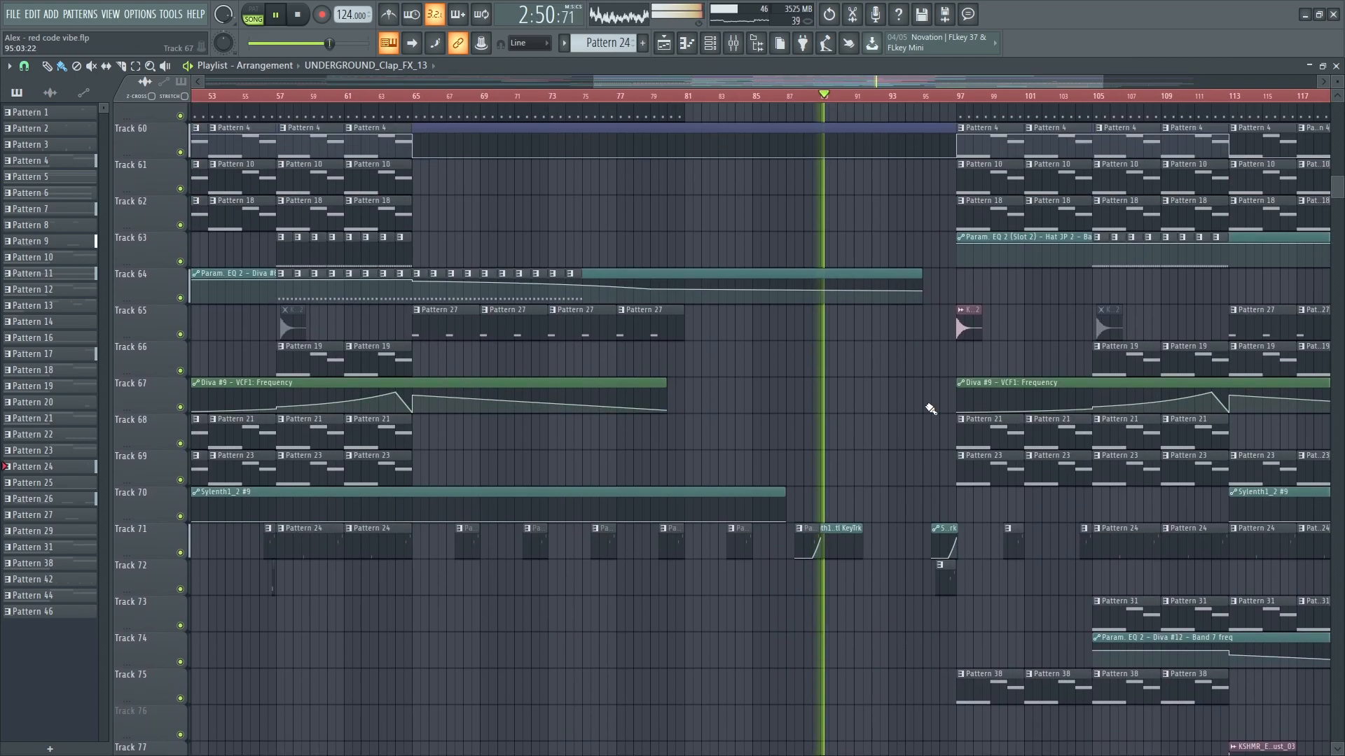
scroll(929, 409, up, 5)
ctrl+scroll(897, 393, up, 2)
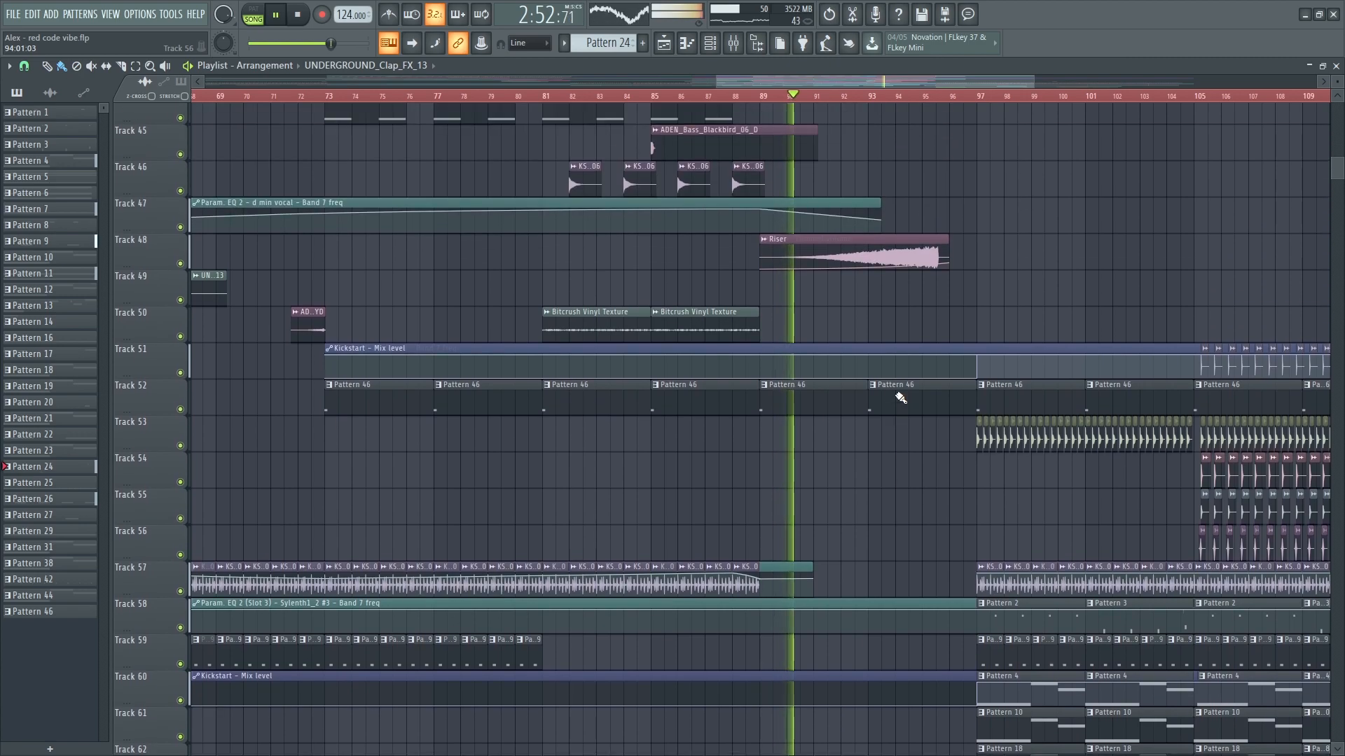
scroll(900, 398, up, 1)
ctrl+scroll(910, 397, up, 1)
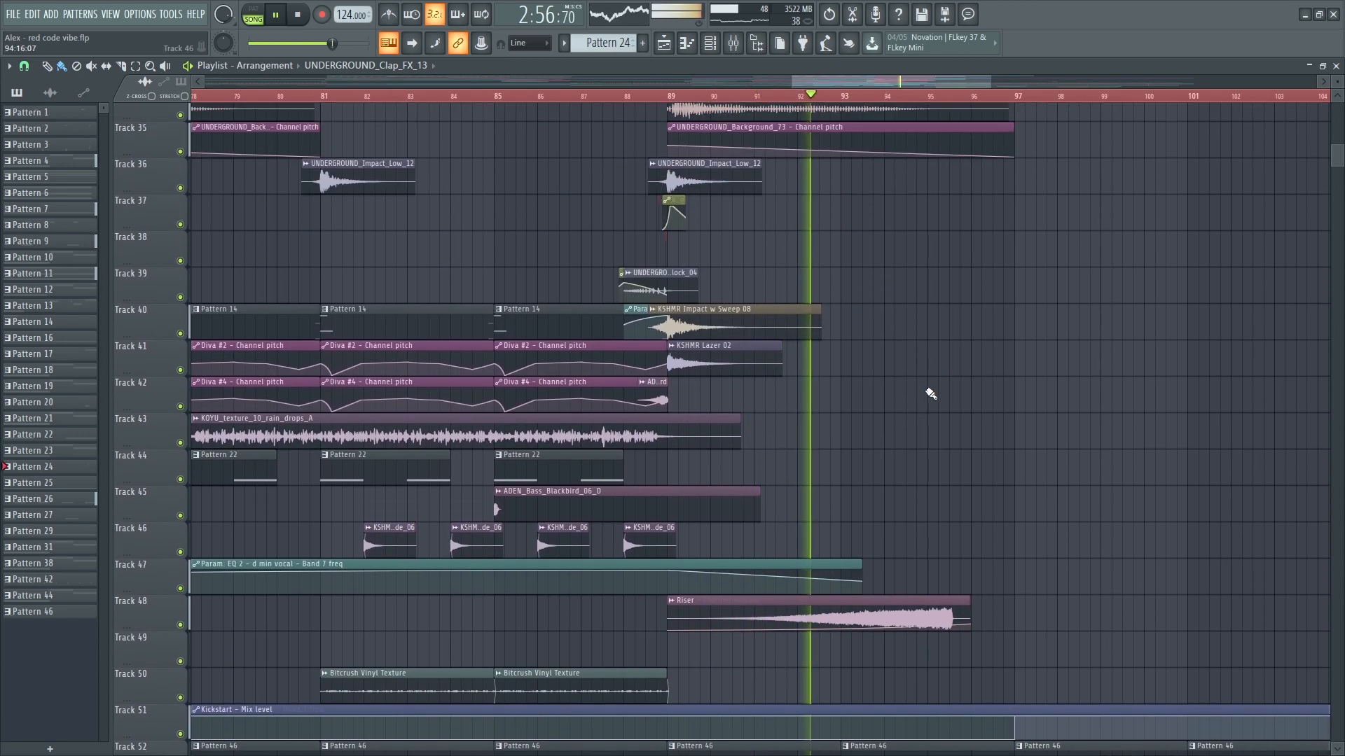
scroll(931, 391, up, 2)
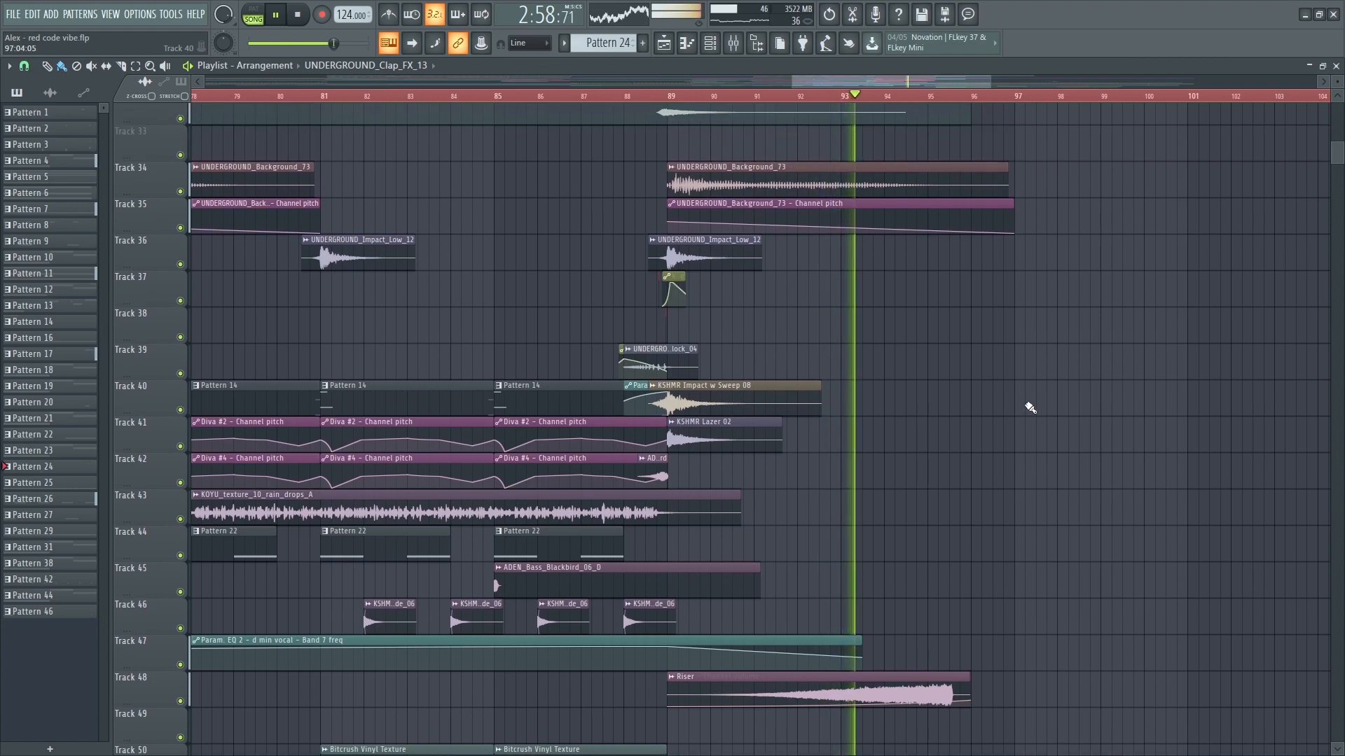
scroll(1026, 404, up, 2)
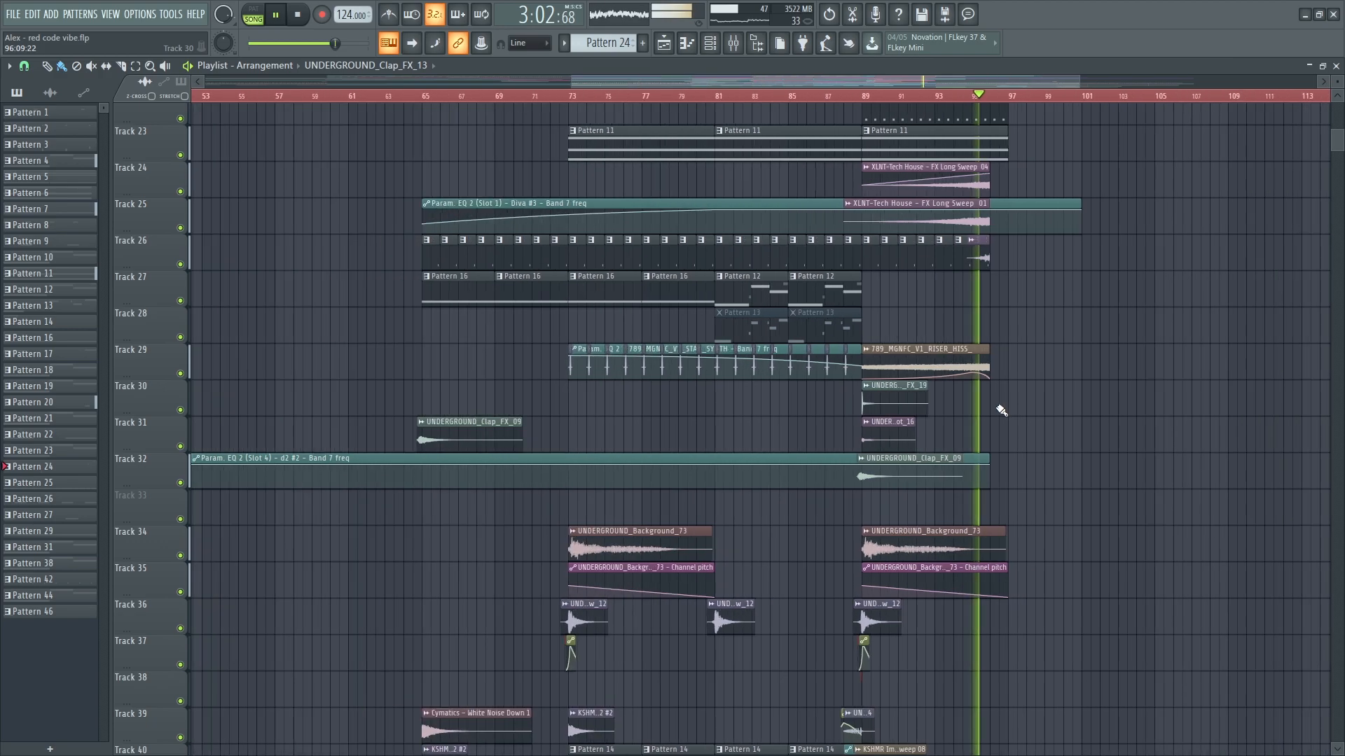
- Examine the drum, pattern and automation clips on Tracks 40 to 82 in the section from bar 97 to bar 129
scroll(1007, 446, down, 6)
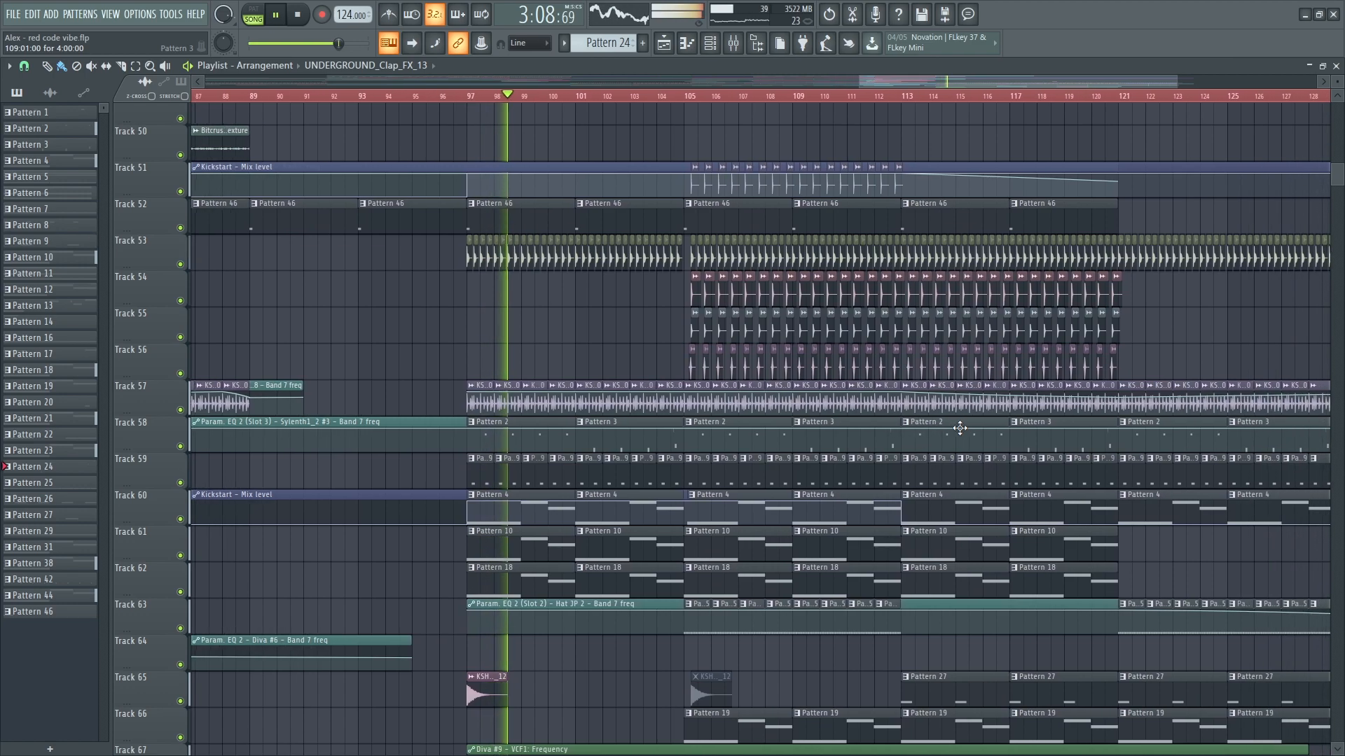
scroll(952, 427, down, 6)
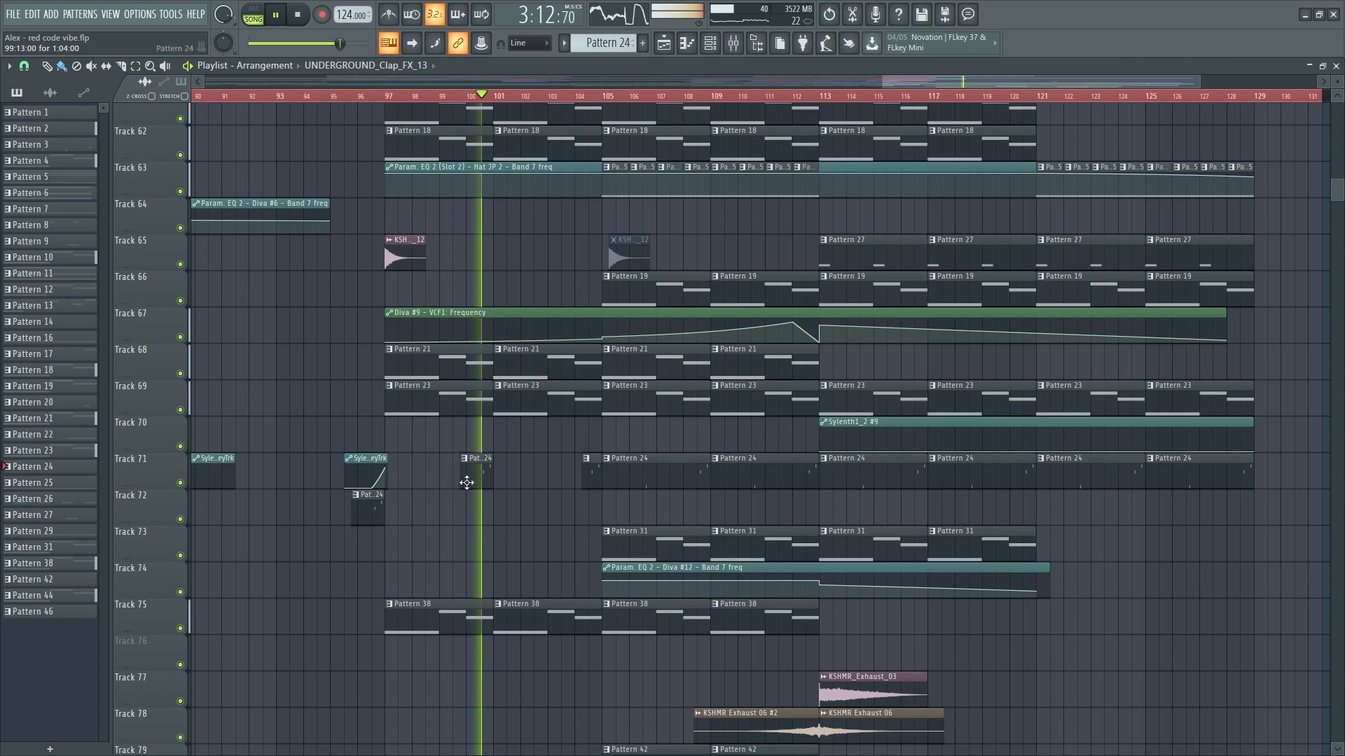
scroll(609, 539, down, 6)
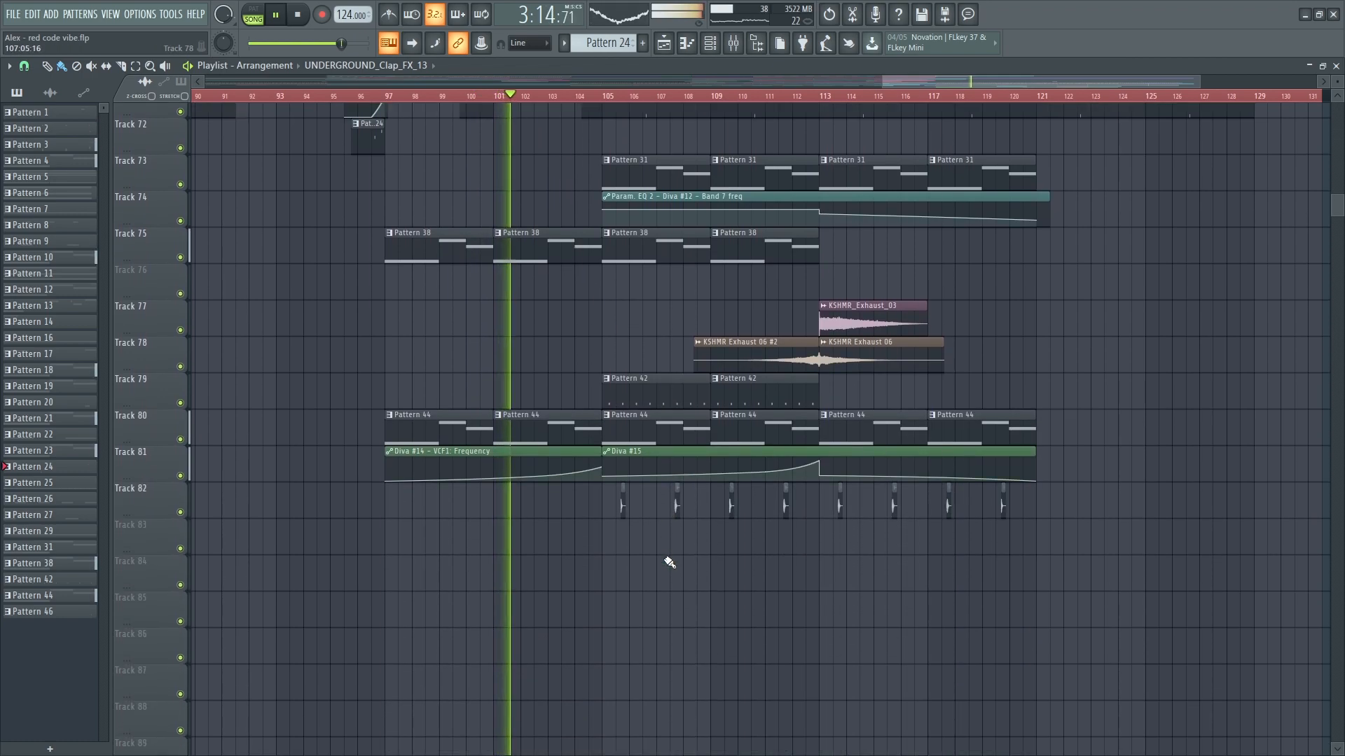
scroll(657, 559, up, 4)
scroll(657, 559, up, 4)
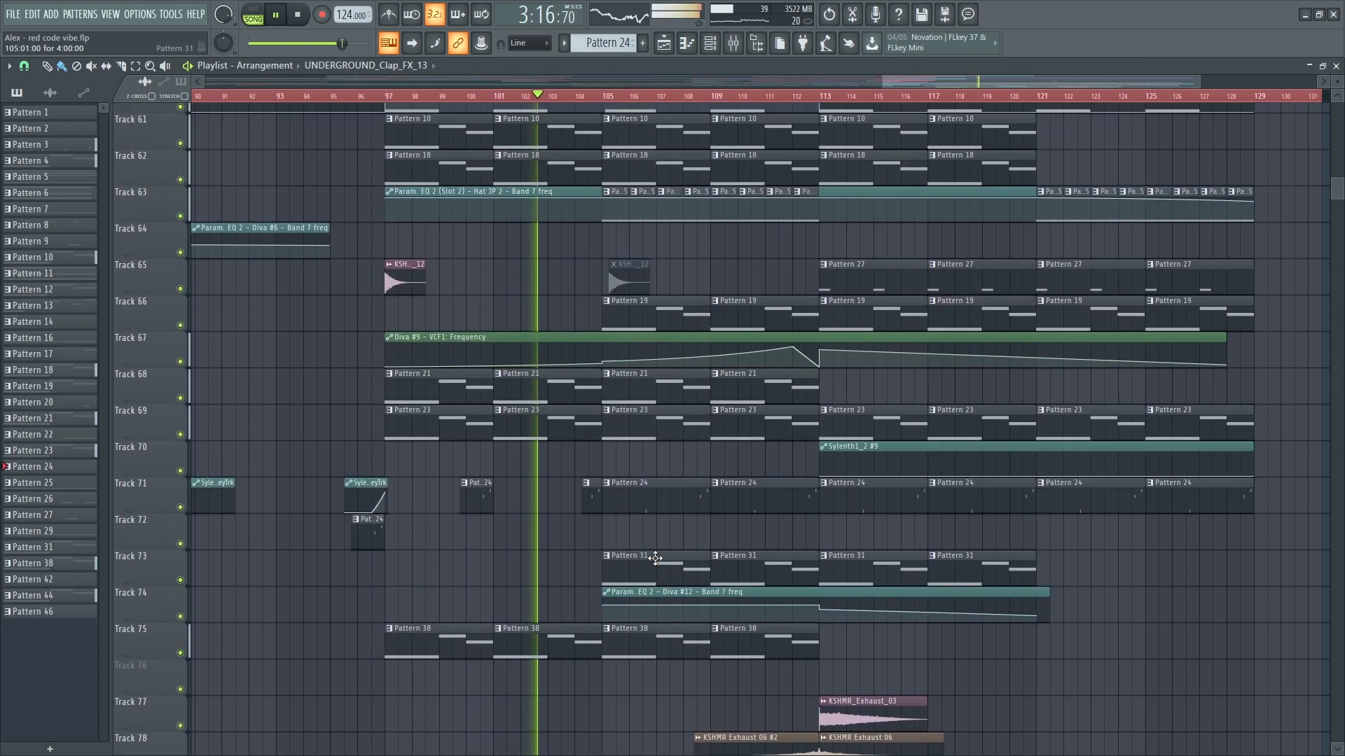
scroll(629, 458, up, 1)
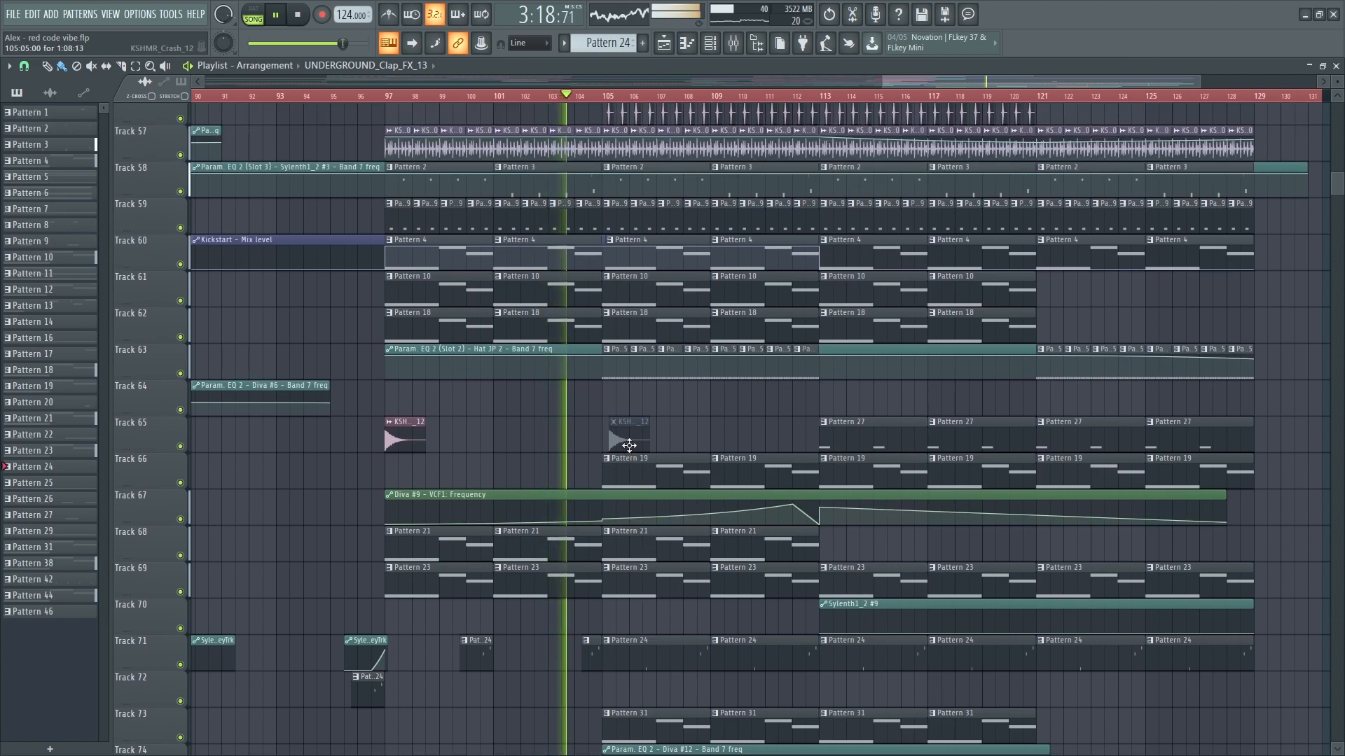
scroll(629, 445, up, 3)
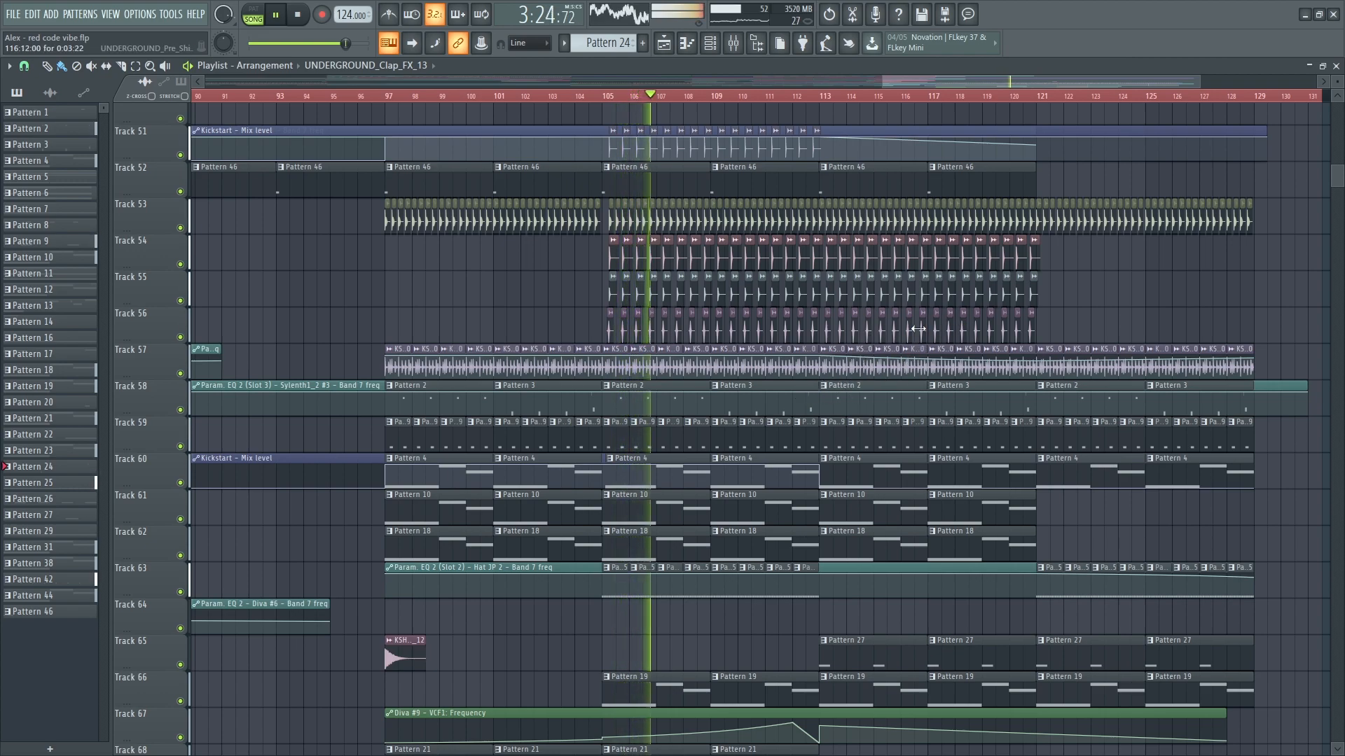
scroll(1050, 368, up, 1)
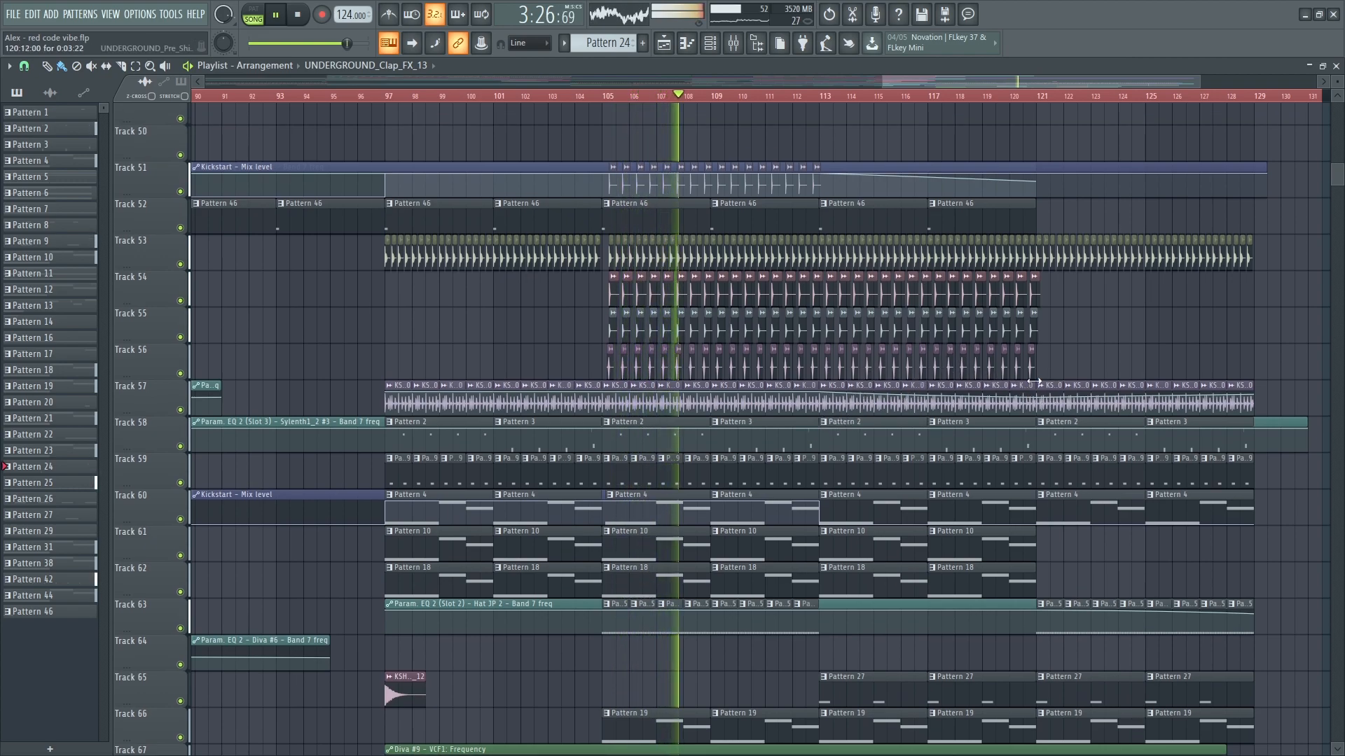
scroll(1041, 379, down, 10)
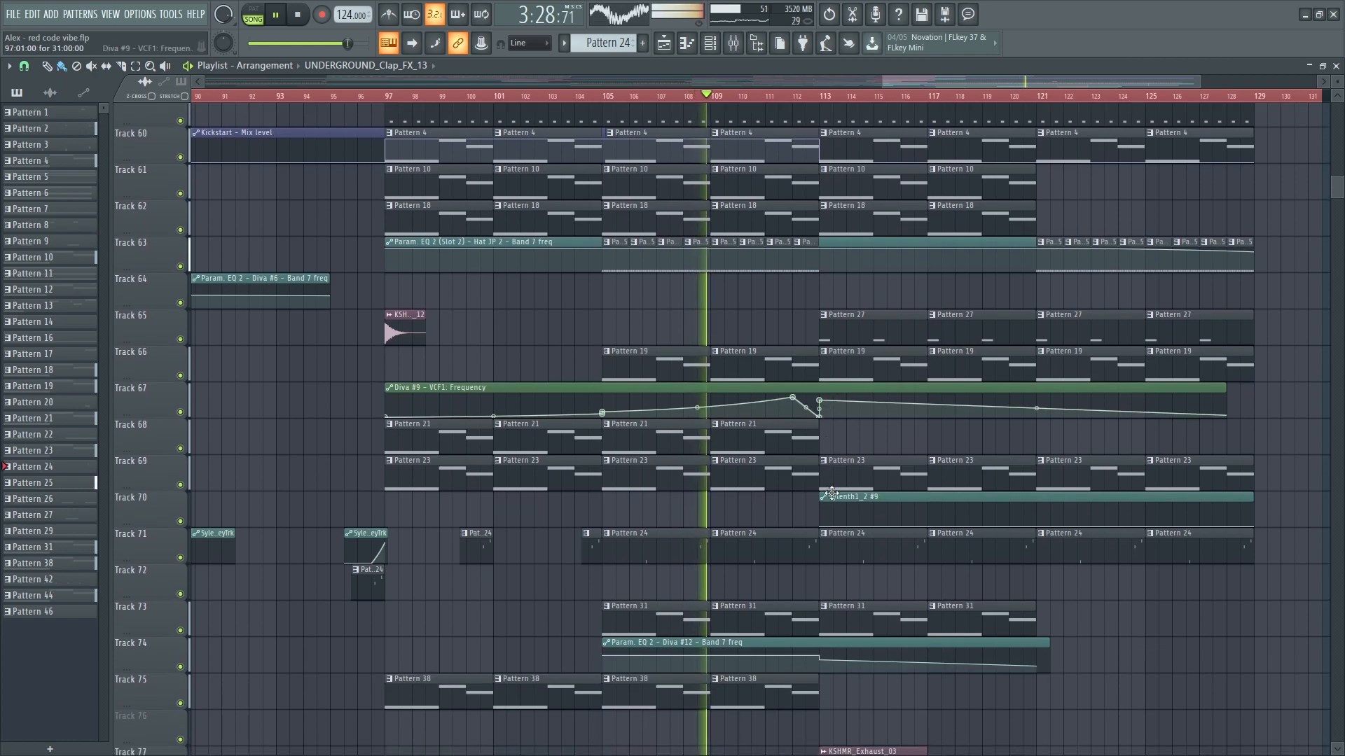
scroll(960, 515, down, 5)
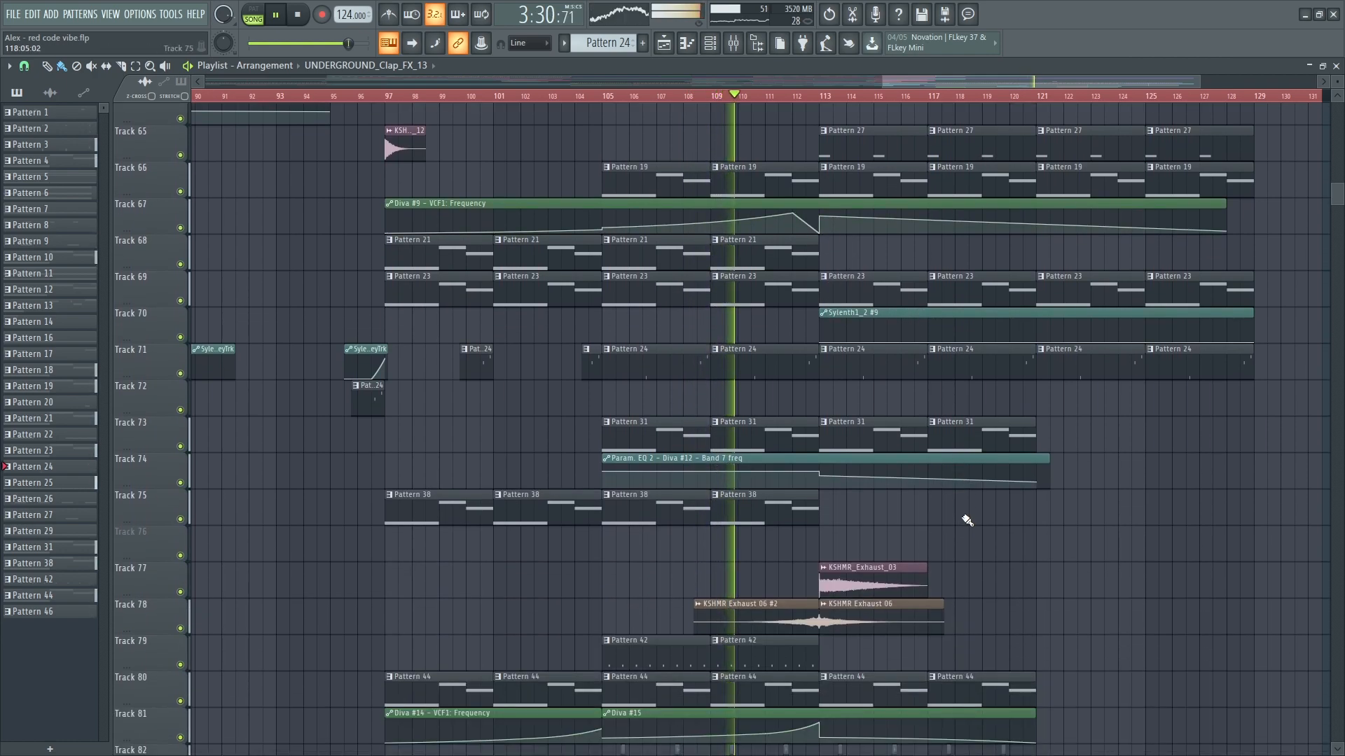
scroll(887, 531, down, 1)
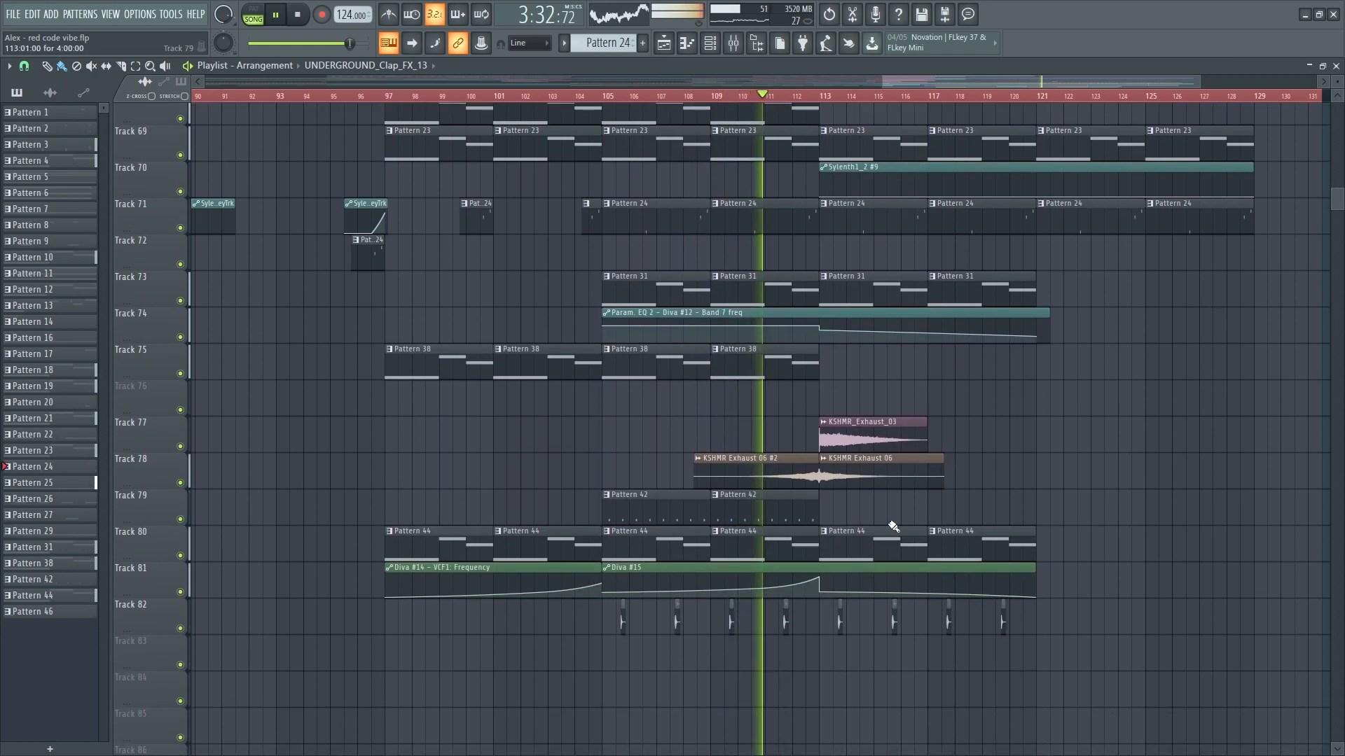
scroll(975, 392, up, 8)
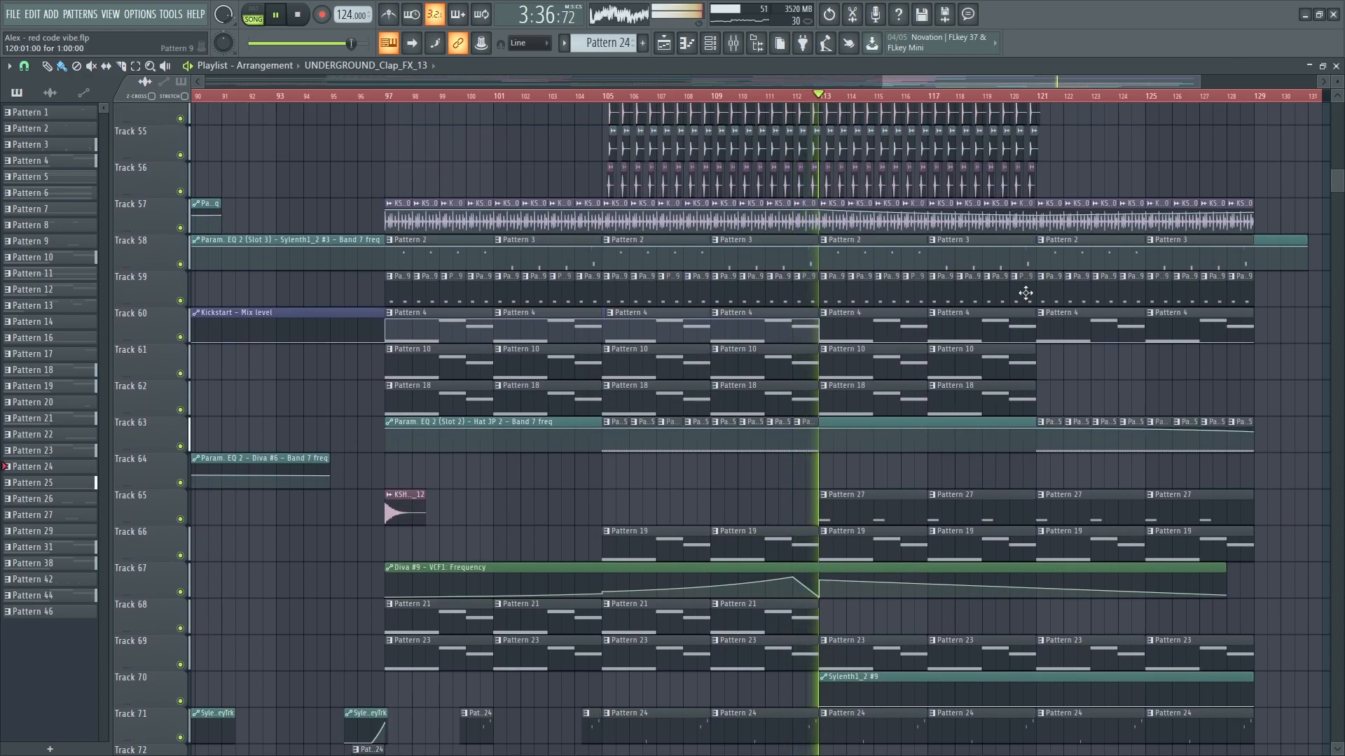
scroll(1024, 294, up, 8)
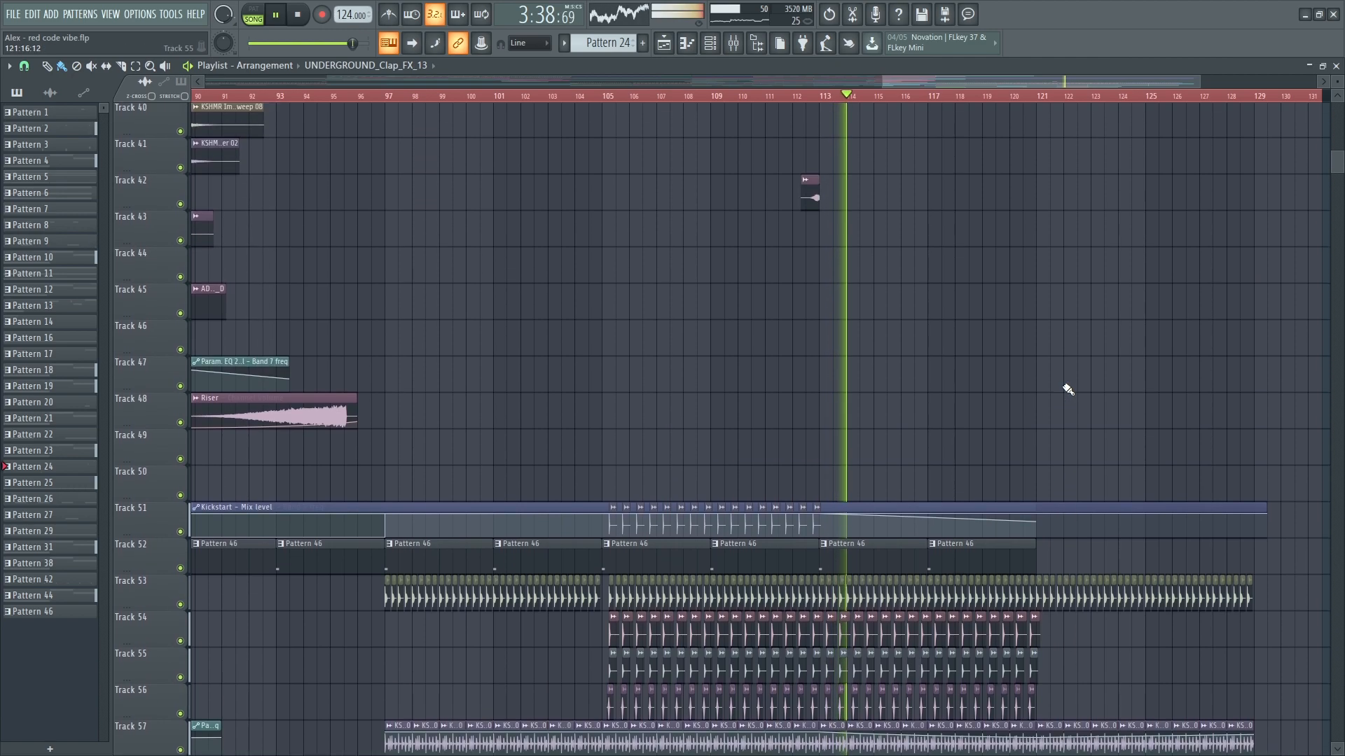
- View all the notes of the Pattern 19 clip on Track 66 in the piano roll
scroll(1068, 391, down, 2)
scroll(1066, 421, down, 6)
scroll(874, 383, down, 3)
double_click(929, 401)
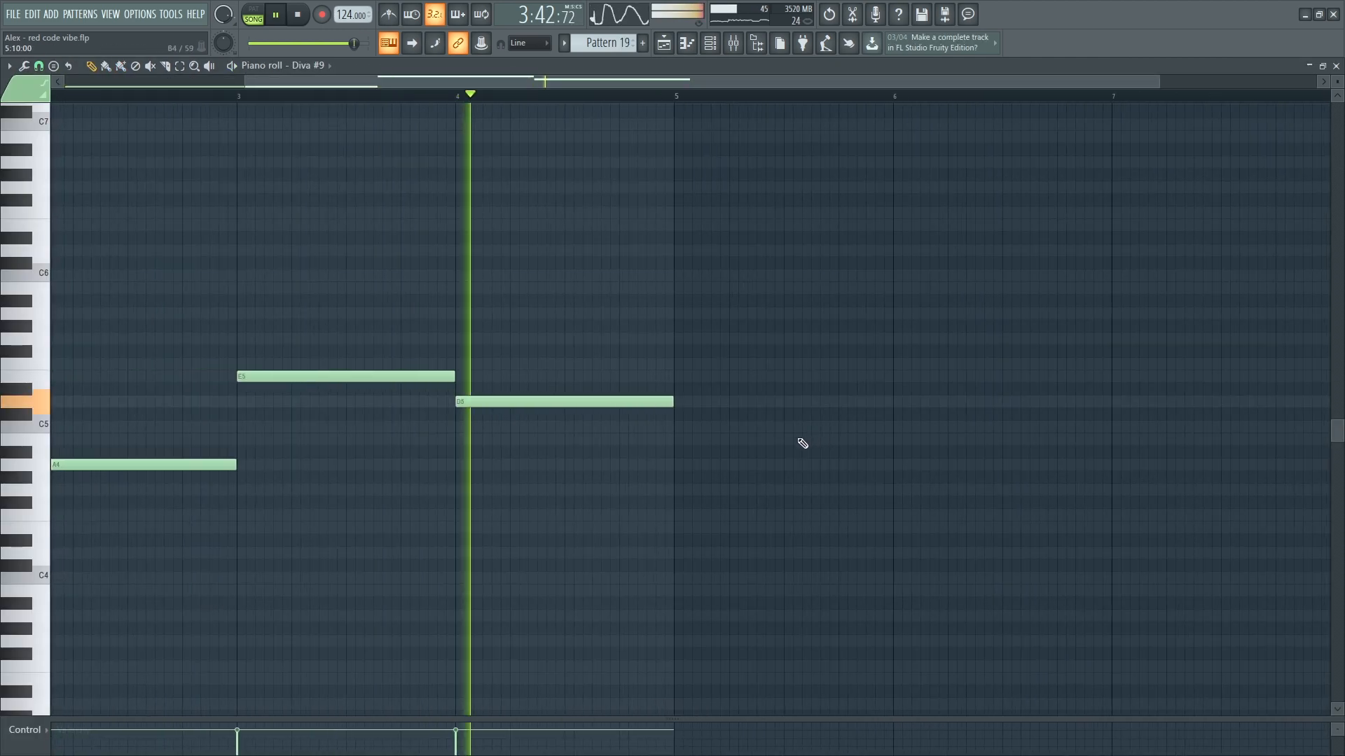
scroll(217, 490, down, 3)
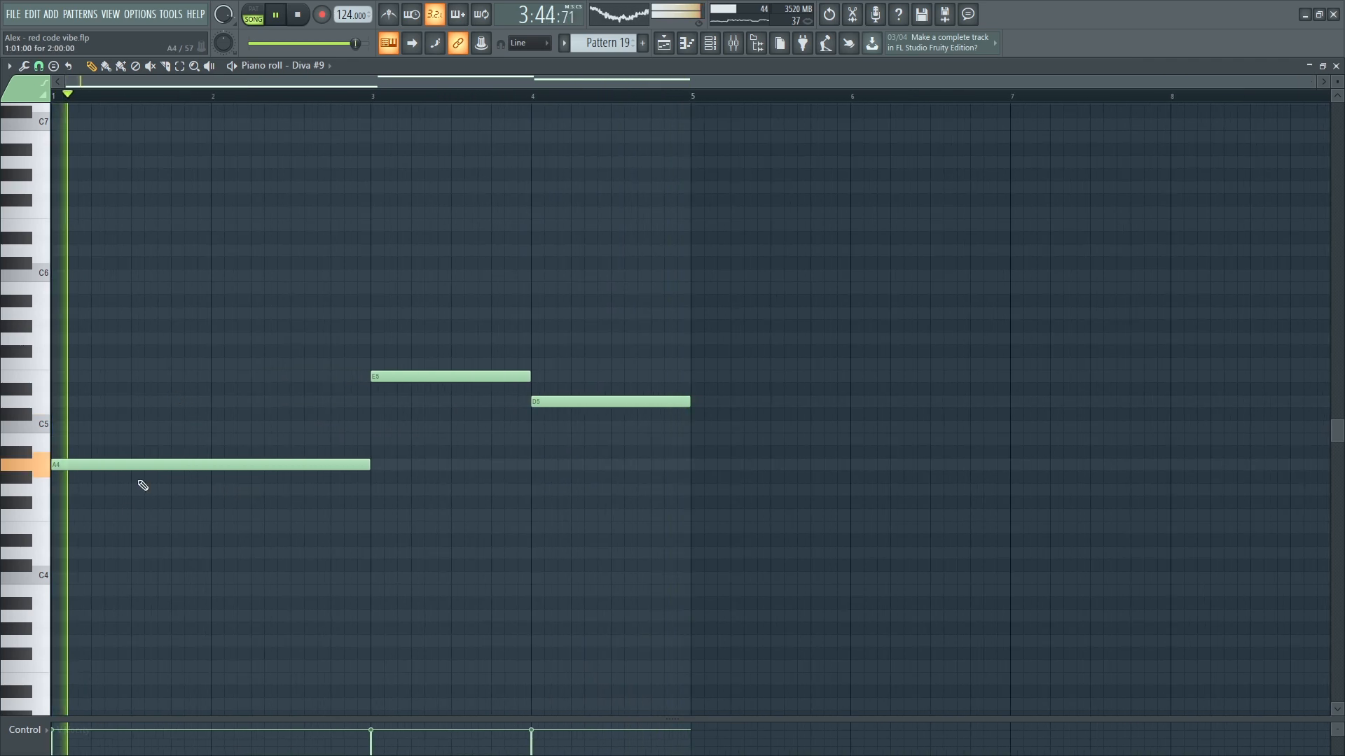
- Examine the clips and automation on Tracks 12 to 80 in the final section from bar 113 to bar 129
key(F7)
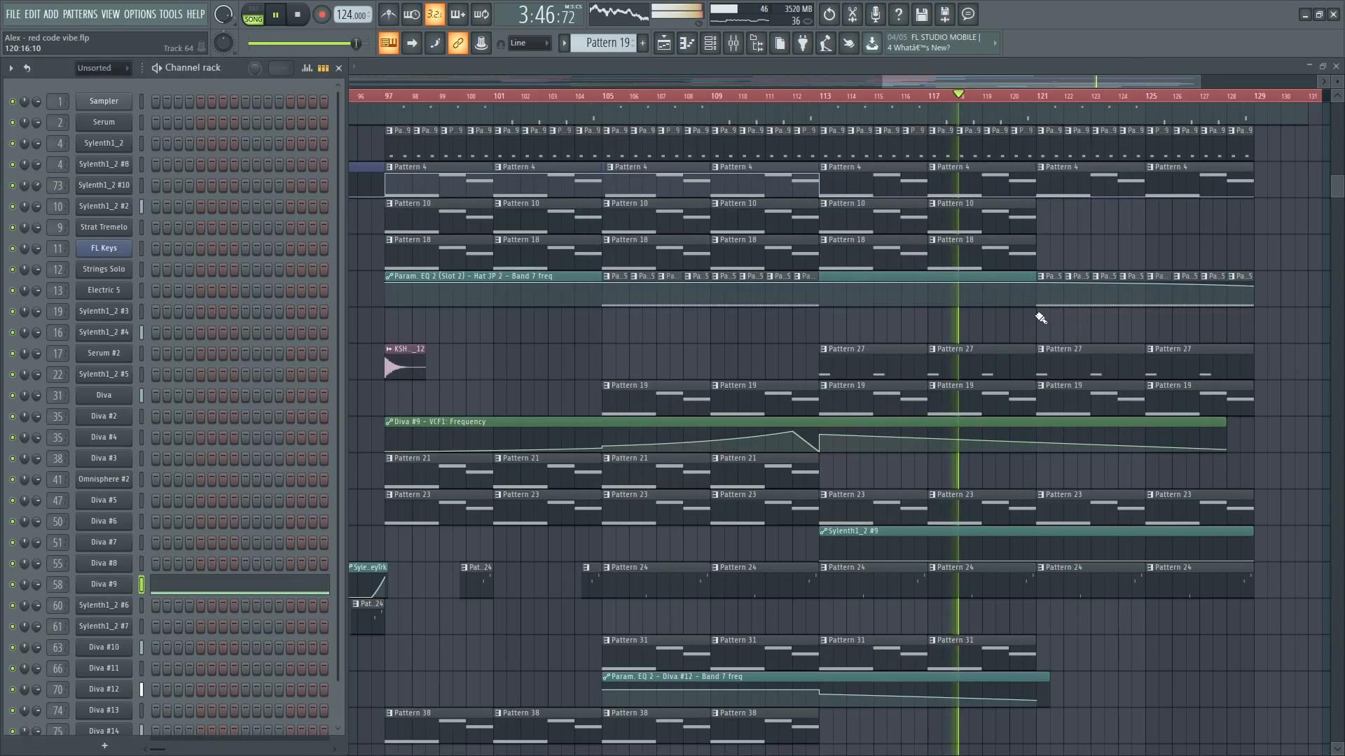
key(F6)
scroll(1096, 330, up, 3)
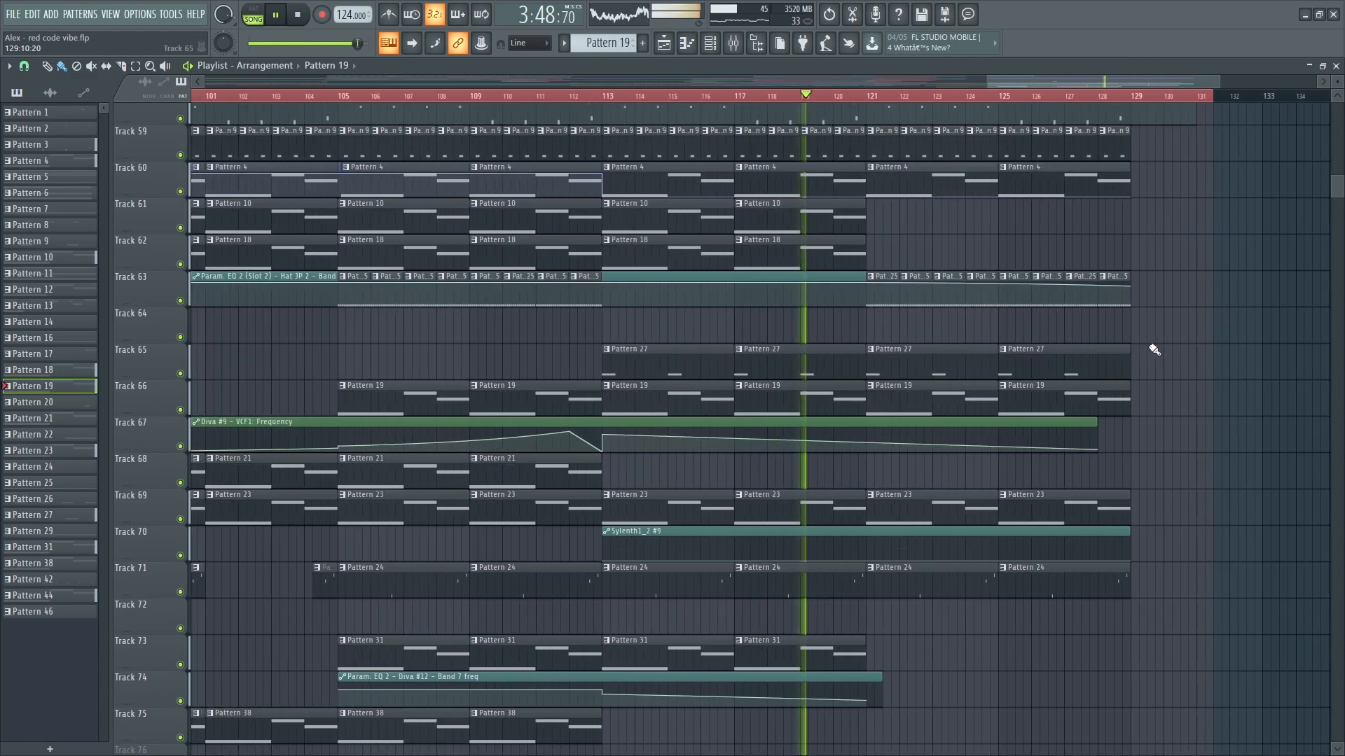
scroll(1087, 356, up, 2)
scroll(1045, 389, down, 4)
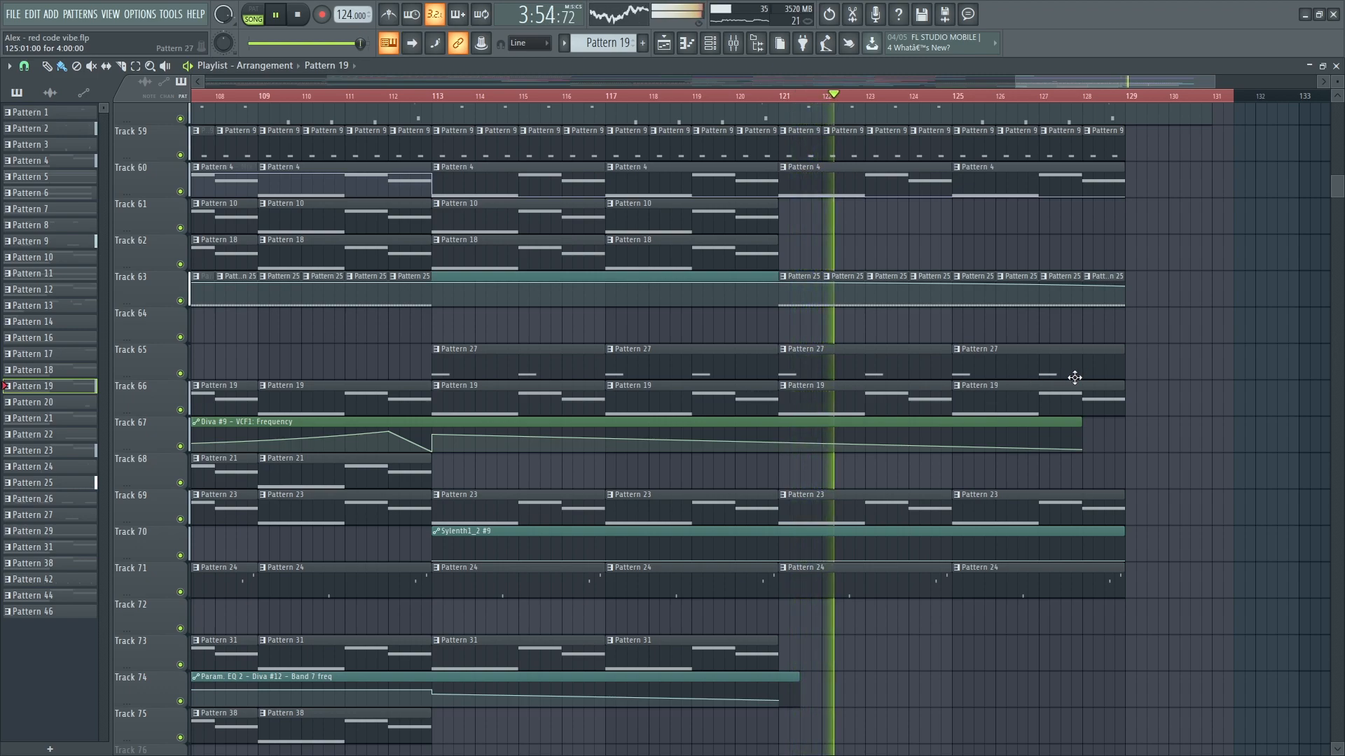
scroll(1072, 378, down, 3)
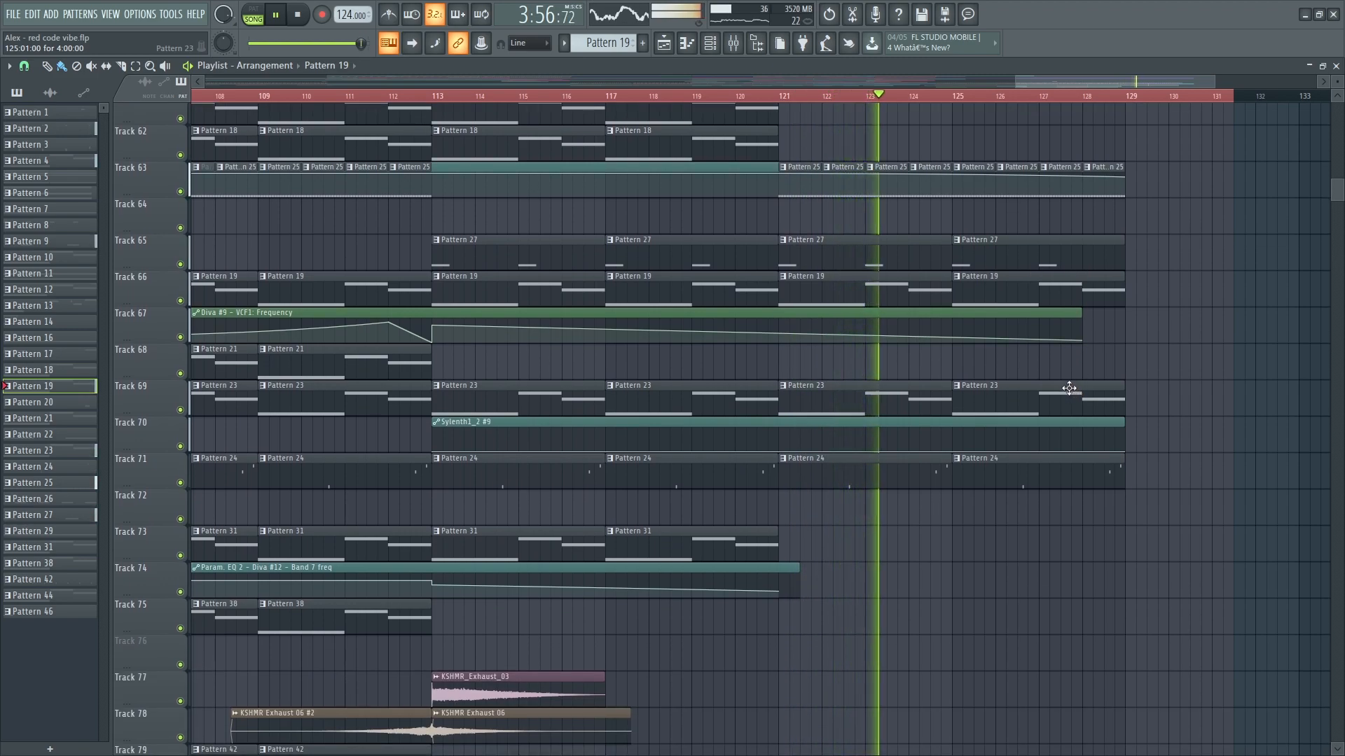
scroll(1171, 450, down, 5)
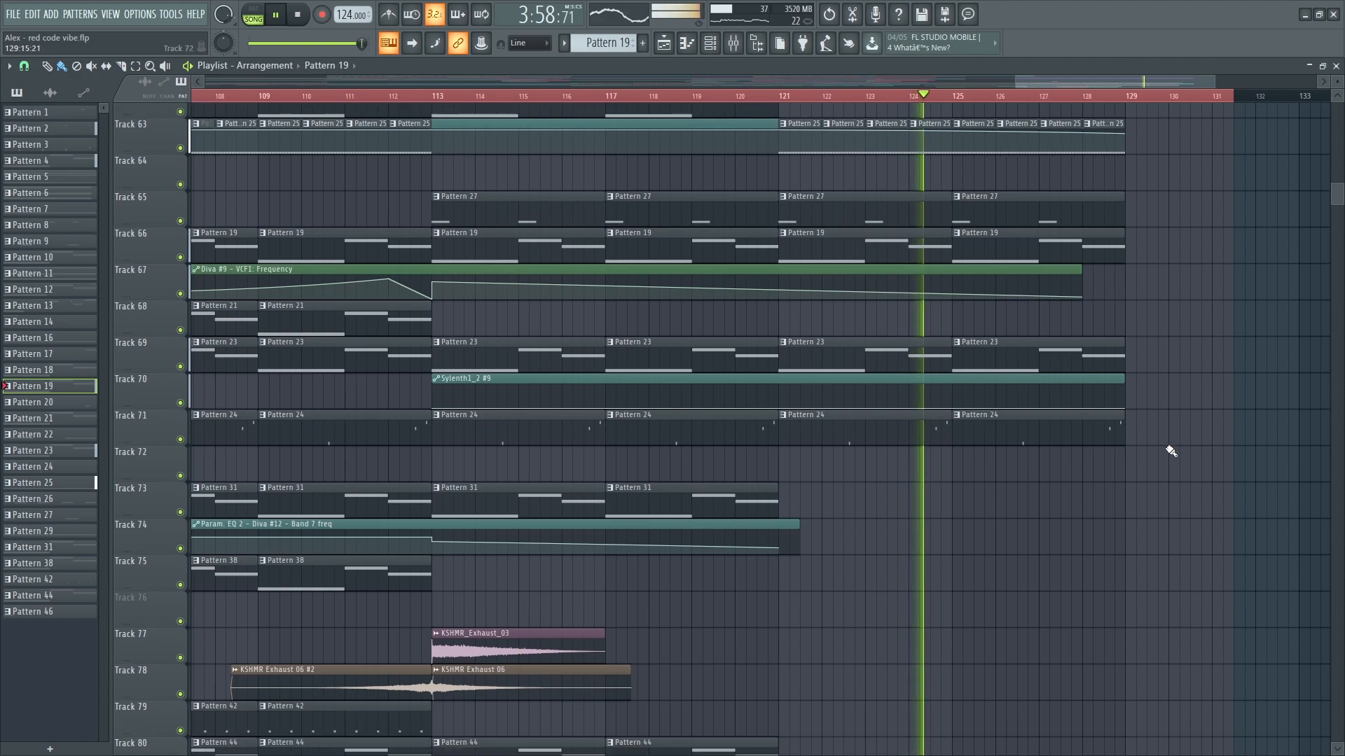
scroll(1166, 370, up, 4)
scroll(1152, 452, up, 14)
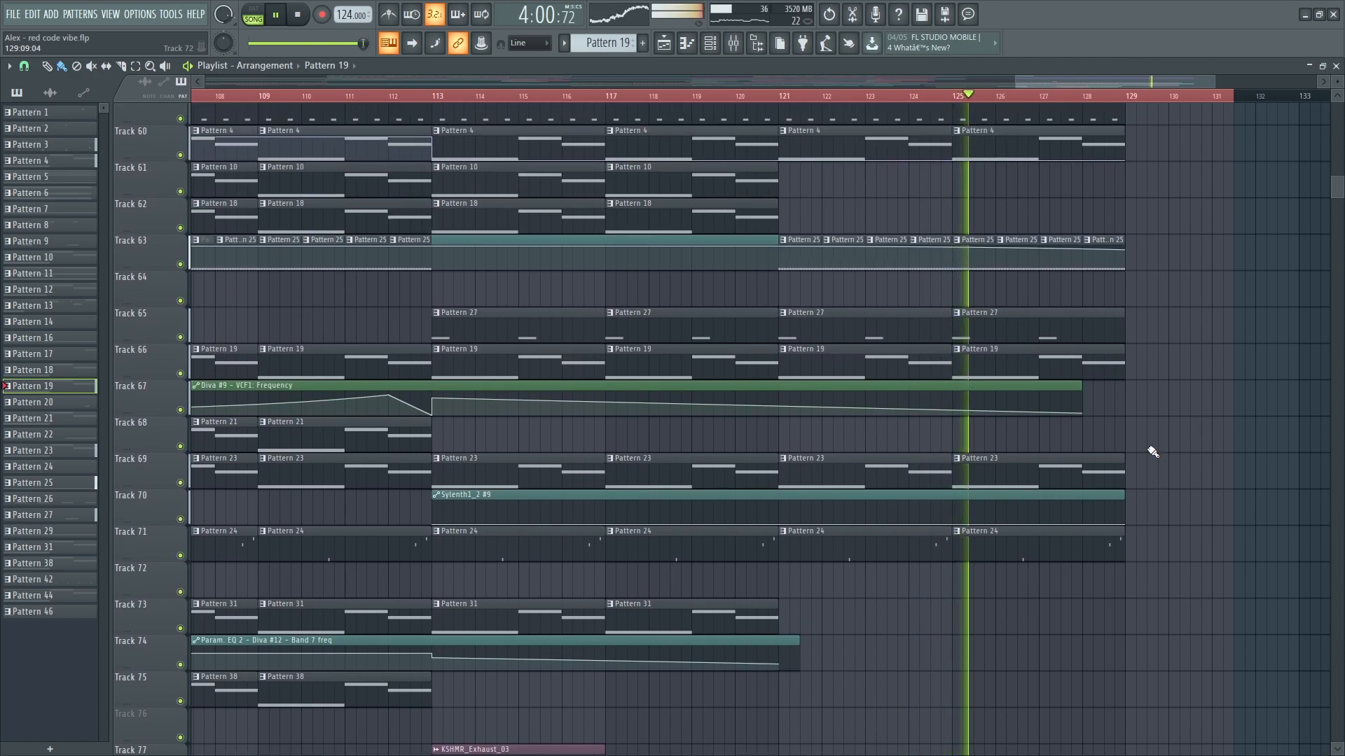
scroll(1142, 449, up, 20)
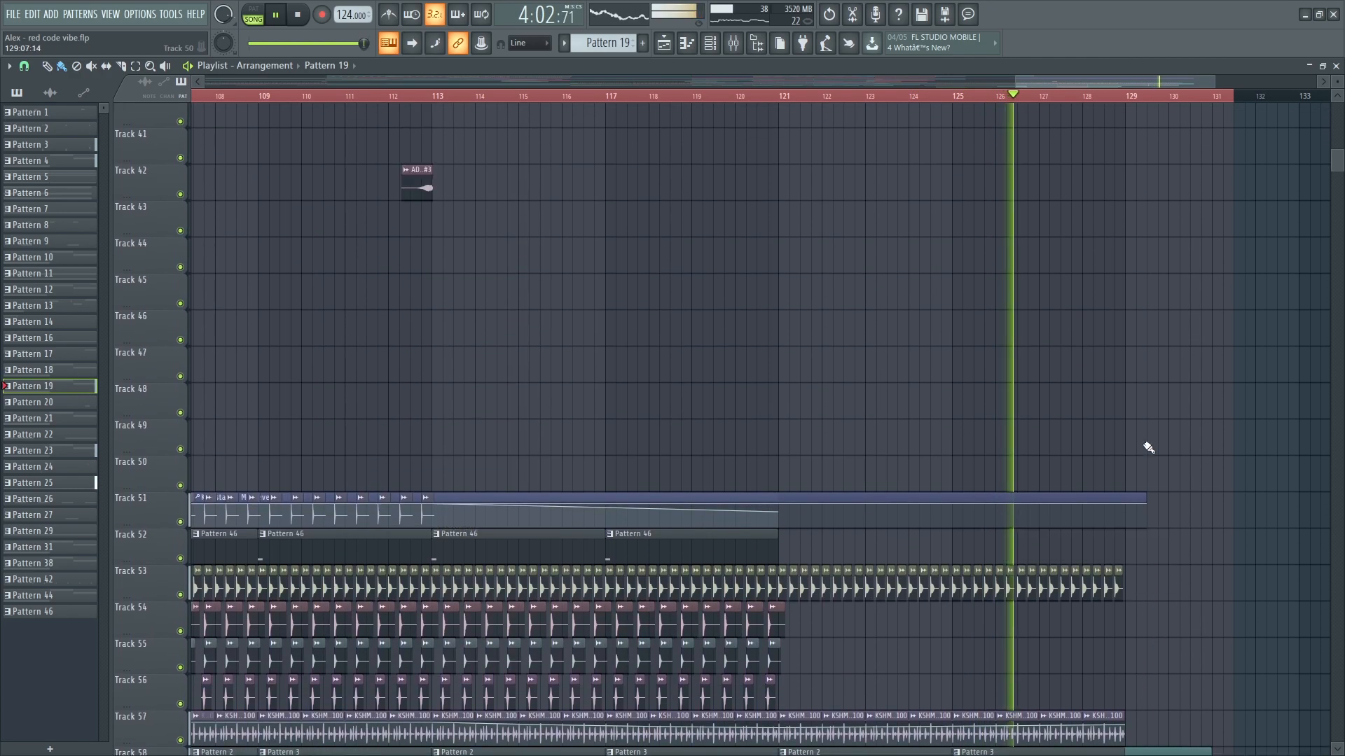
scroll(1124, 449, up, 11)
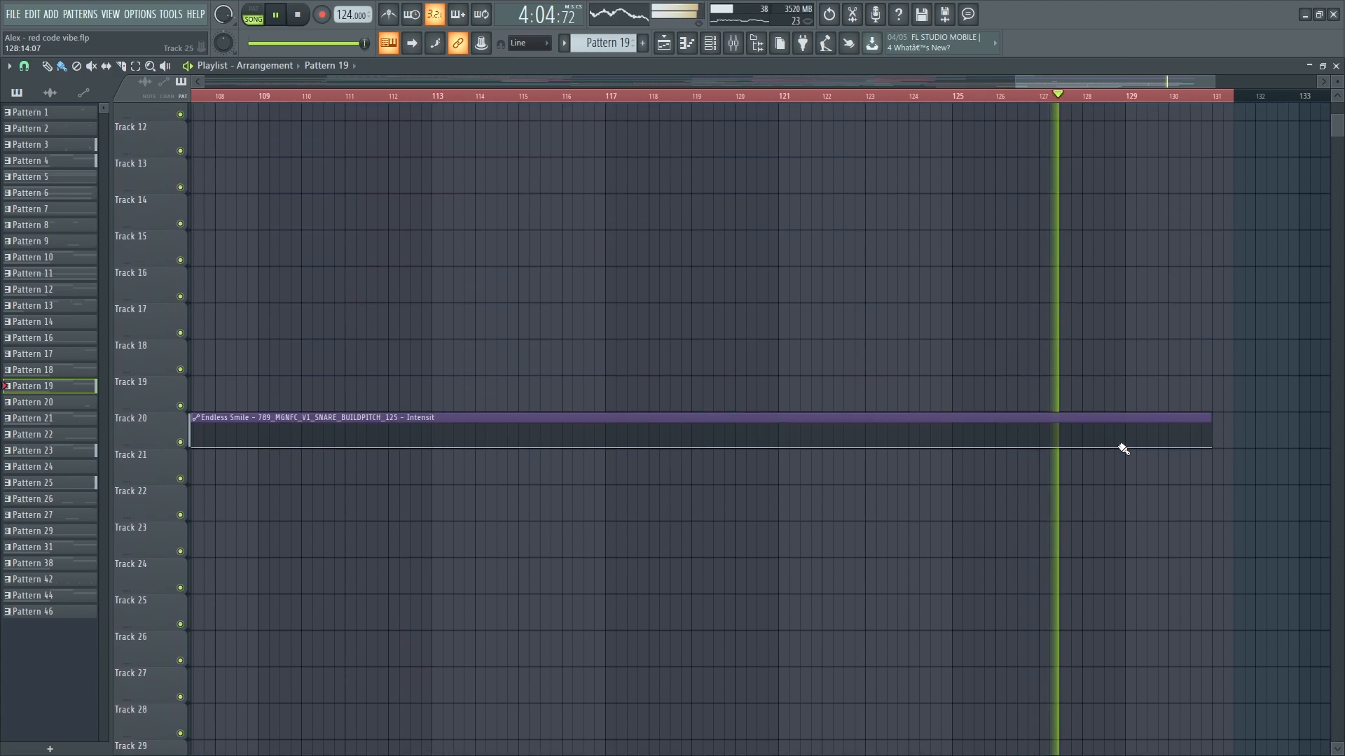
ctrl+scroll(1113, 449, down, 6)
scroll(1099, 452, down, 20)
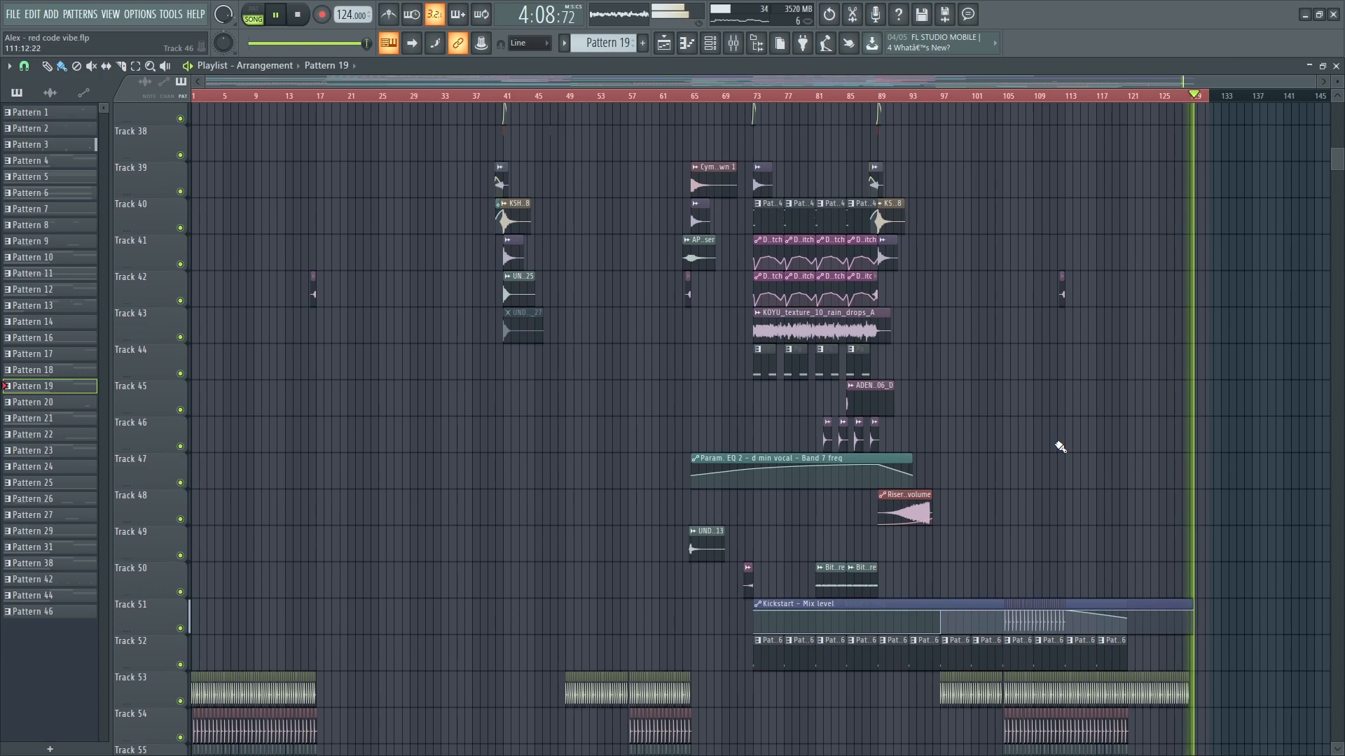
scroll(112, 203, up, 5)
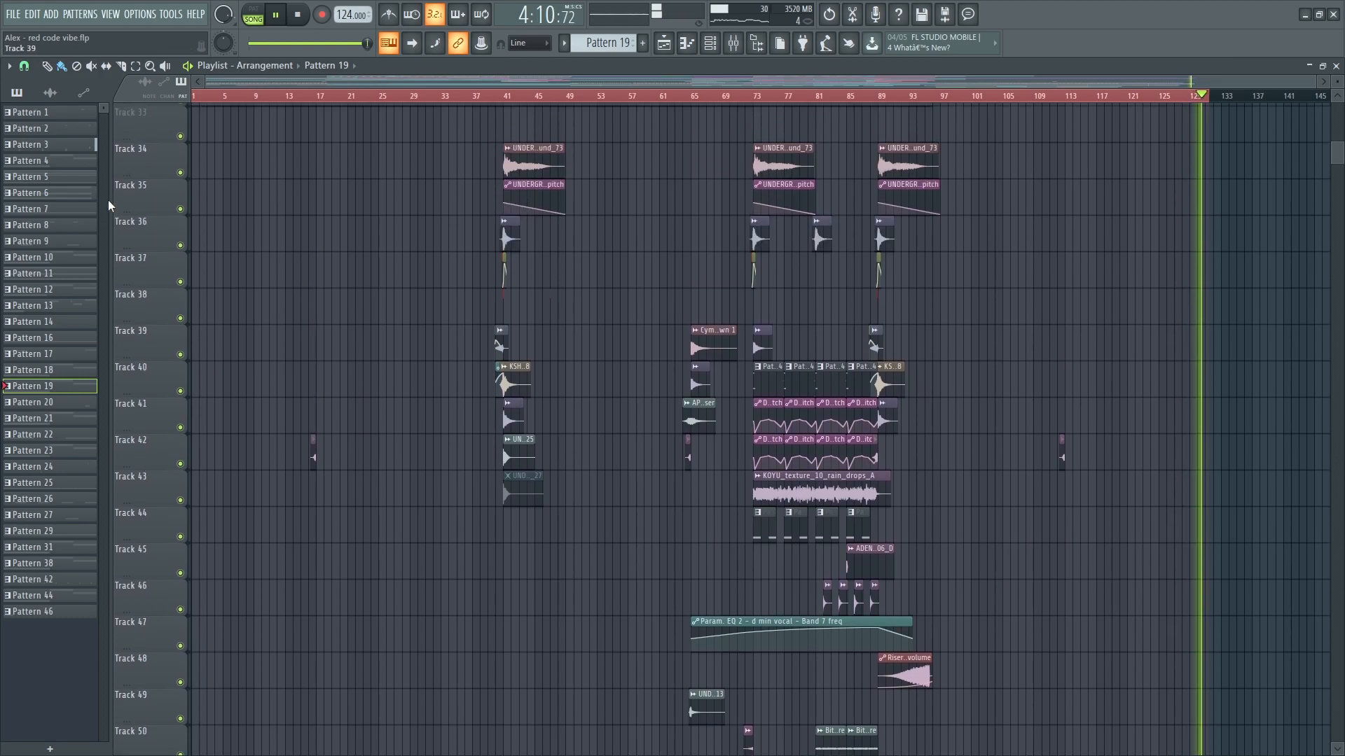
- Set the playback range from bar 1 to bar 17 and play the opening section from its start
ctrl+scroll(147, 231, up, 3)
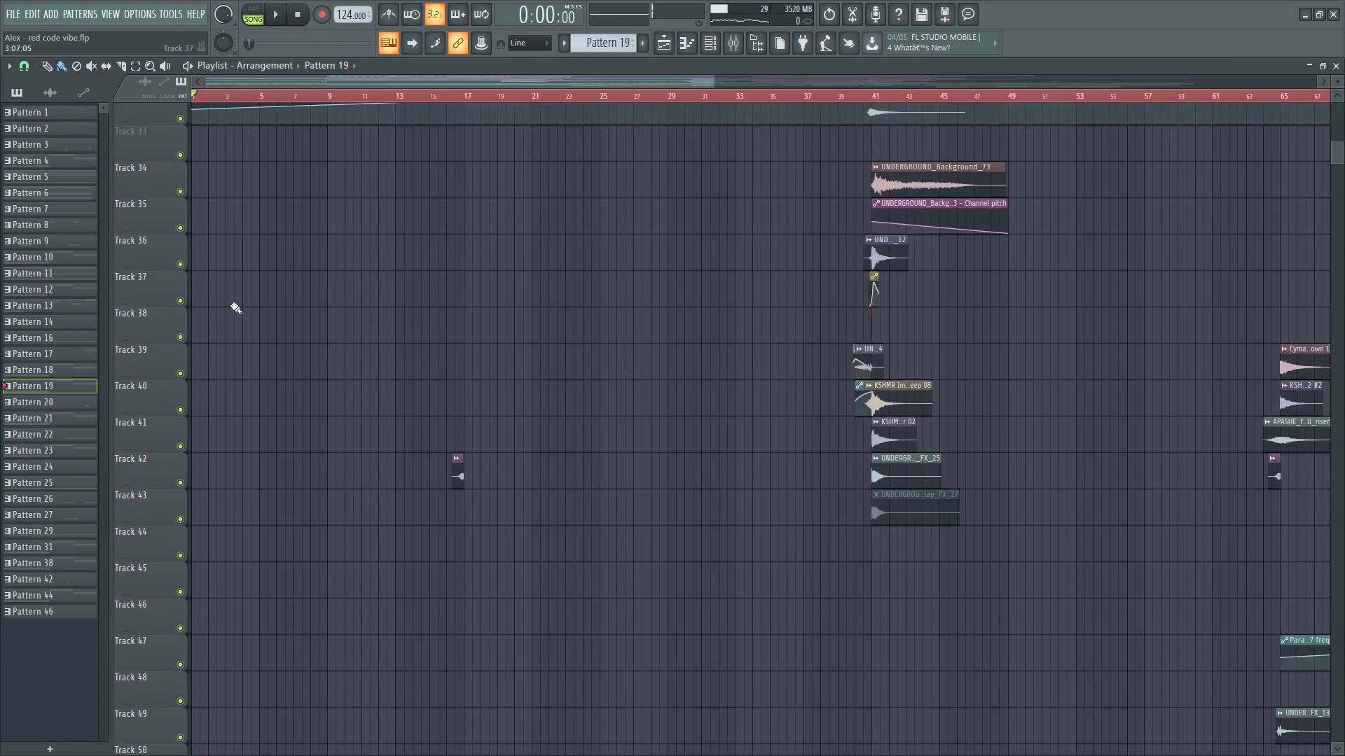
scroll(251, 259, down, 16)
ctrl+scroll(192, 348, up, 3)
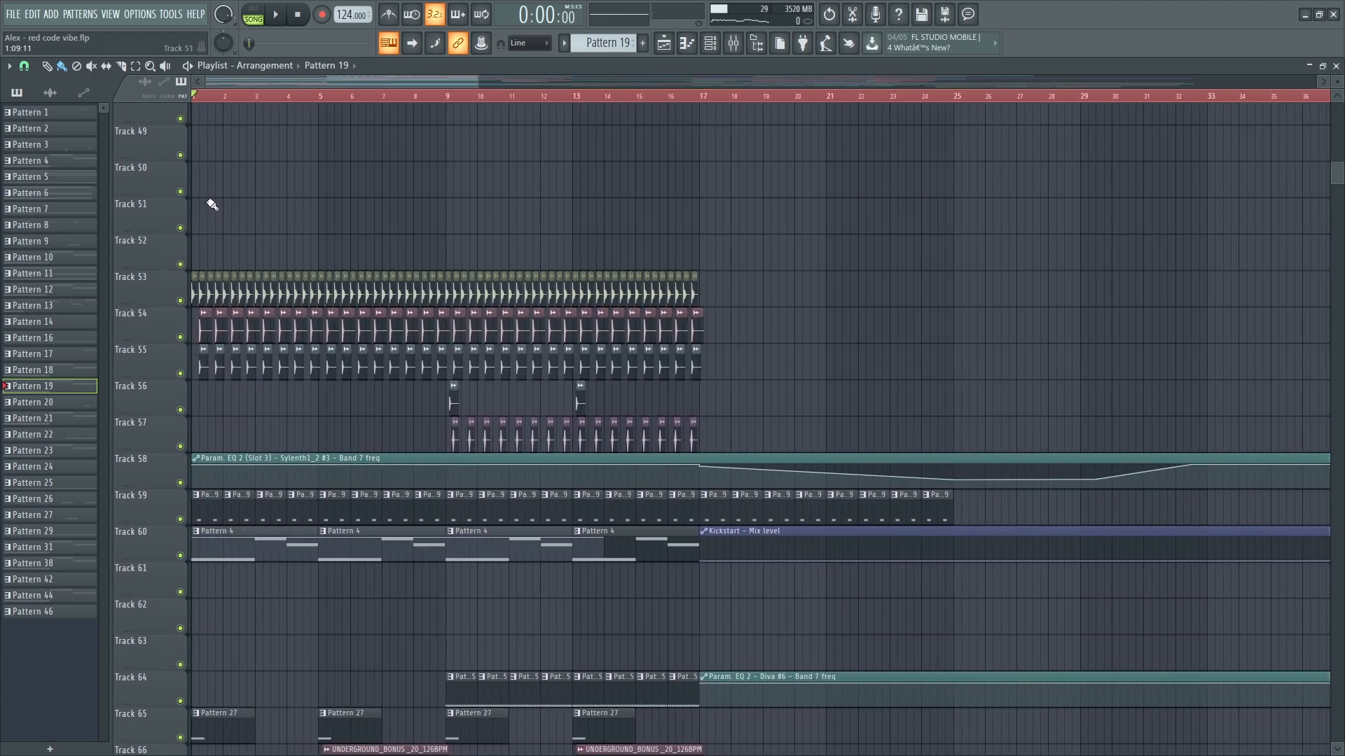
scroll(153, 322, down, 4)
click(700, 97)
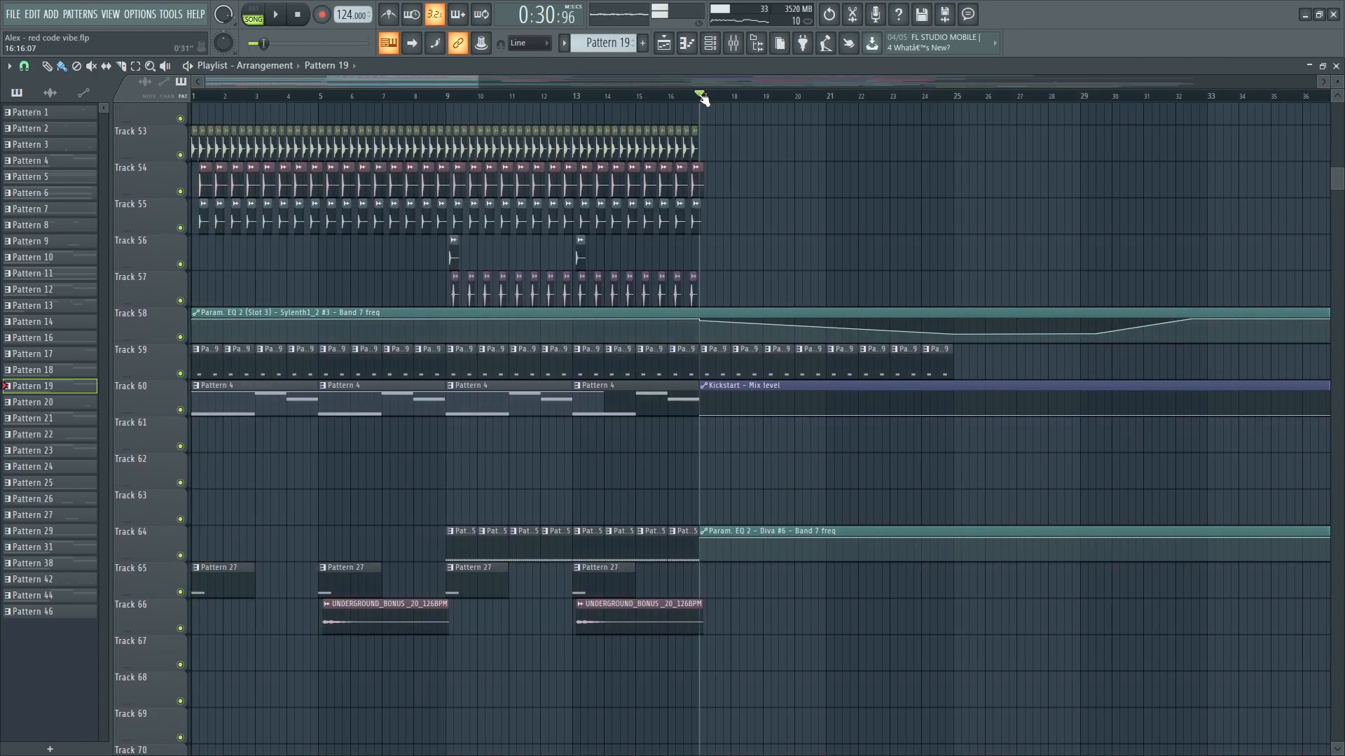
ctrl+drag(700, 97, 193, 98)
key(space)
ctrl+scroll(199, 403, up, 3)
key(ctrl+d)
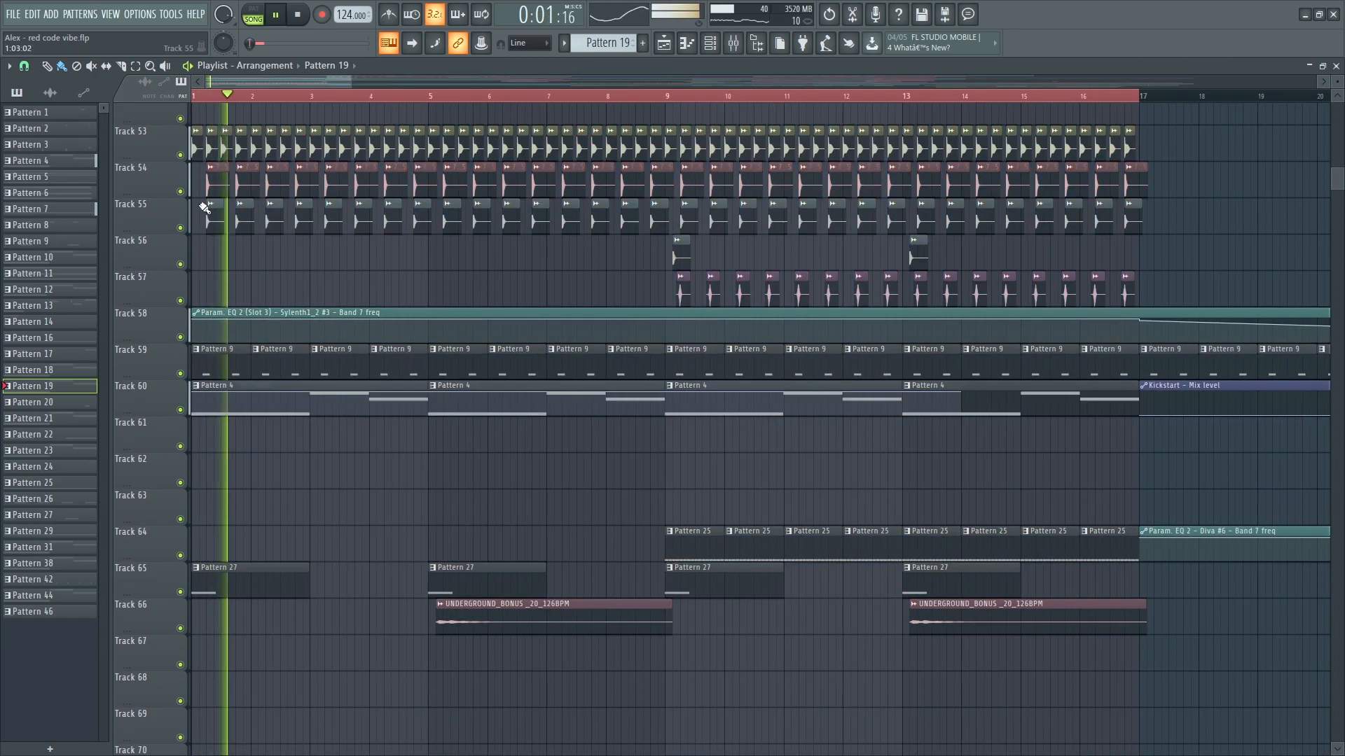
- Solo Track 53 and inspect the kick sample's channel settings and its mixer track
right_click(181, 156)
key(space)
key(space)
double_click(211, 145)
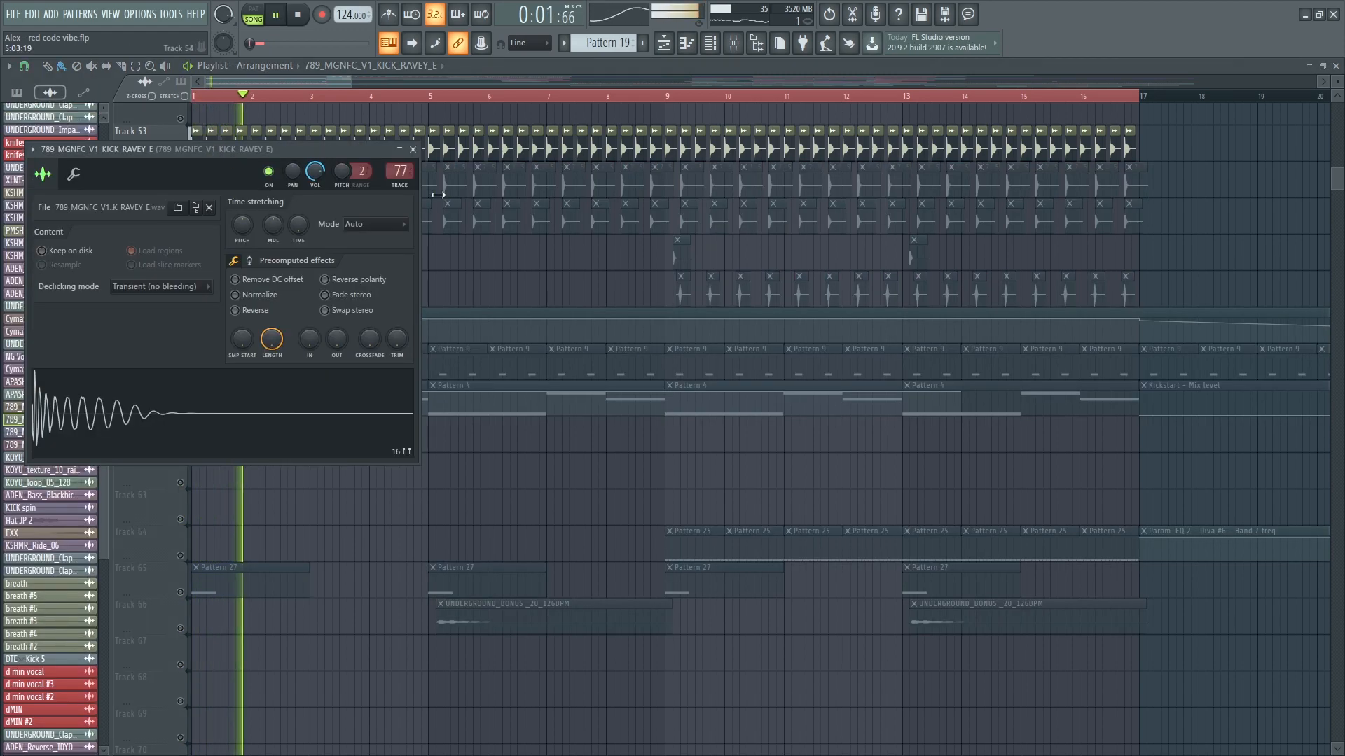
key(F9)
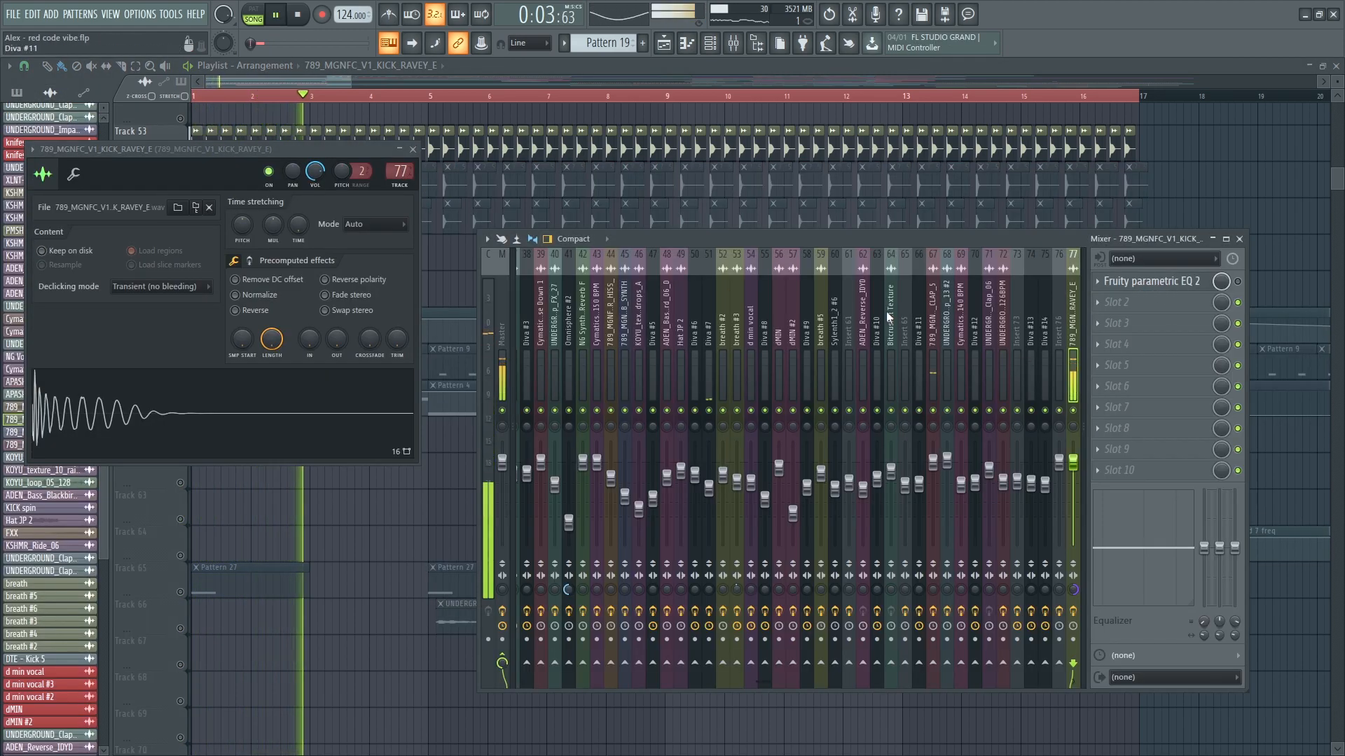
key(Escape)
key(Escape)
- Unmute Tracks 54, 55, 59 and 58 so they play together with the kick
click(181, 191)
ctrl+scroll(167, 230, up, 2)
click(184, 229)
ctrl+scroll(188, 233, up, 2)
click(185, 373)
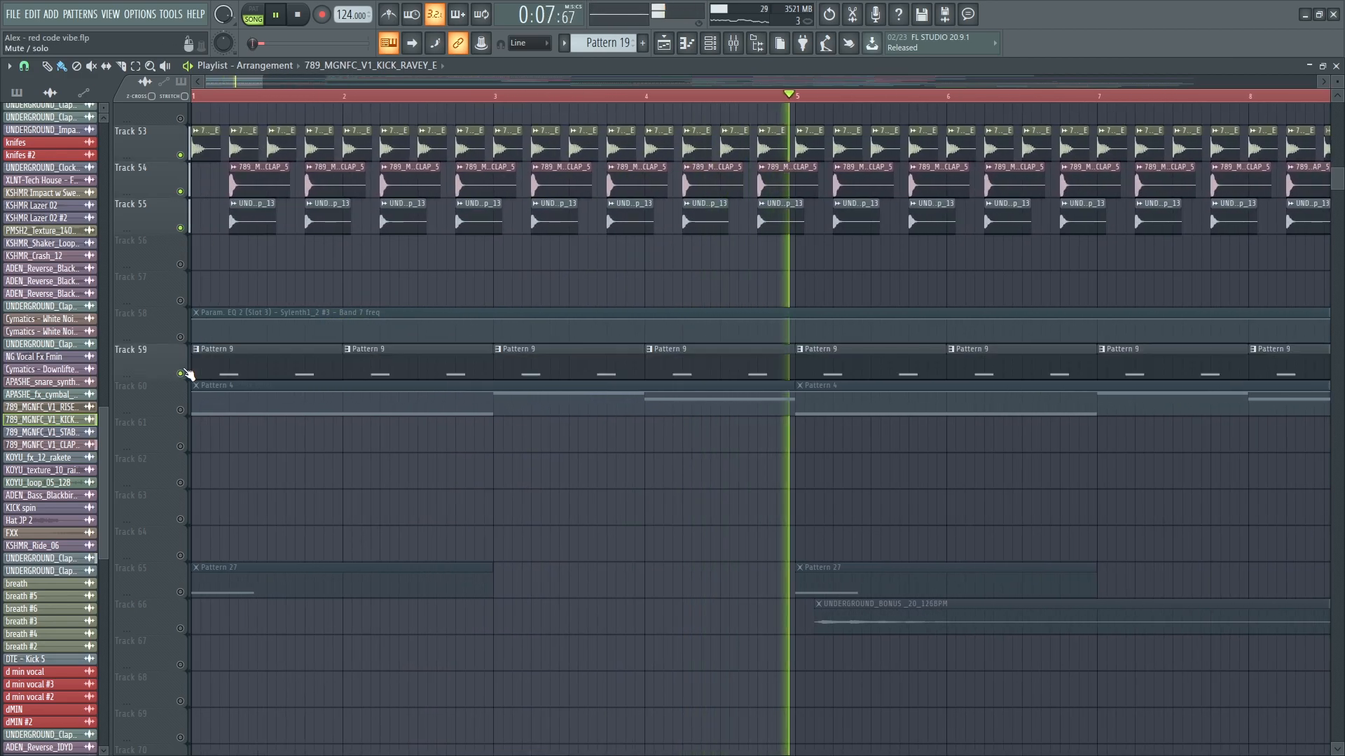
ctrl+scroll(190, 380, down, 3)
click(183, 338)
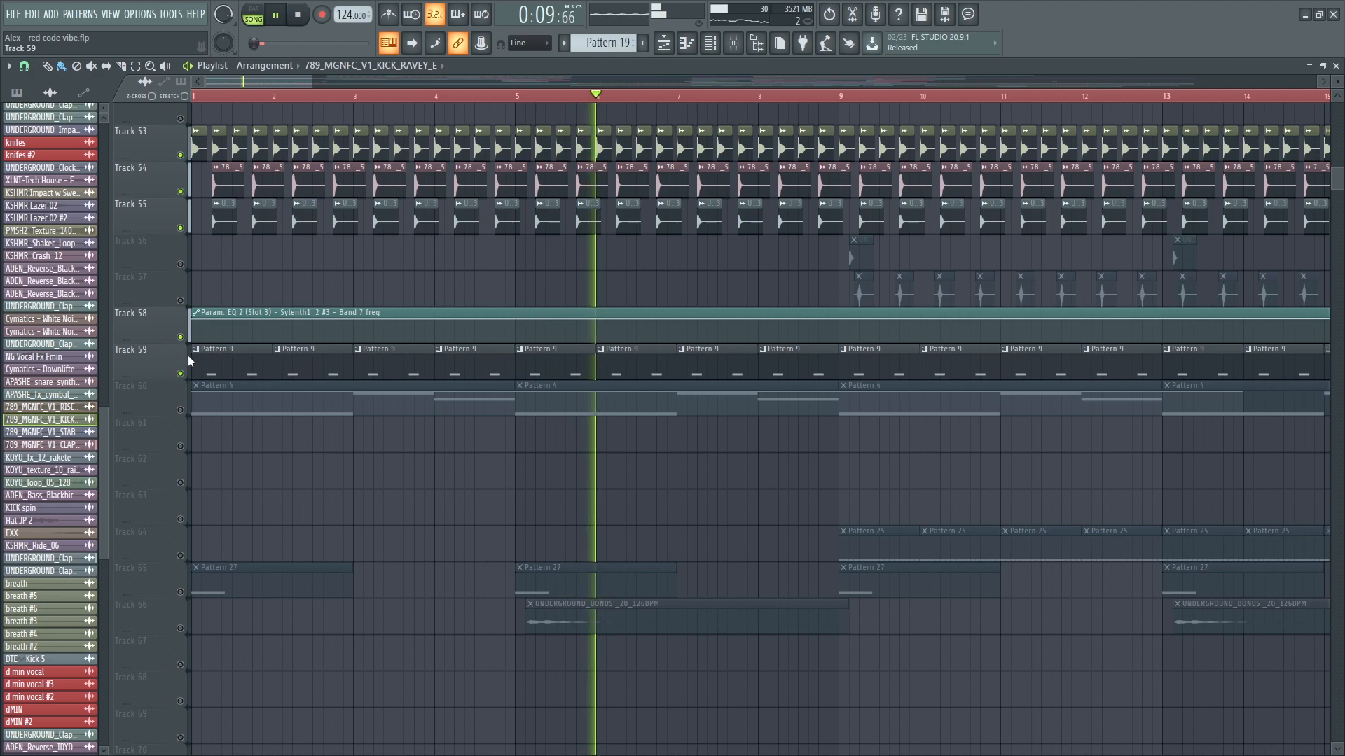
- Solo the Pattern 9 clips on Track 59 and unmute the EQ automation on Track 58, listing the project's patterns
ctrl+scroll(186, 359, down, 3)
right_click(184, 374)
click(182, 338)
click(17, 93)
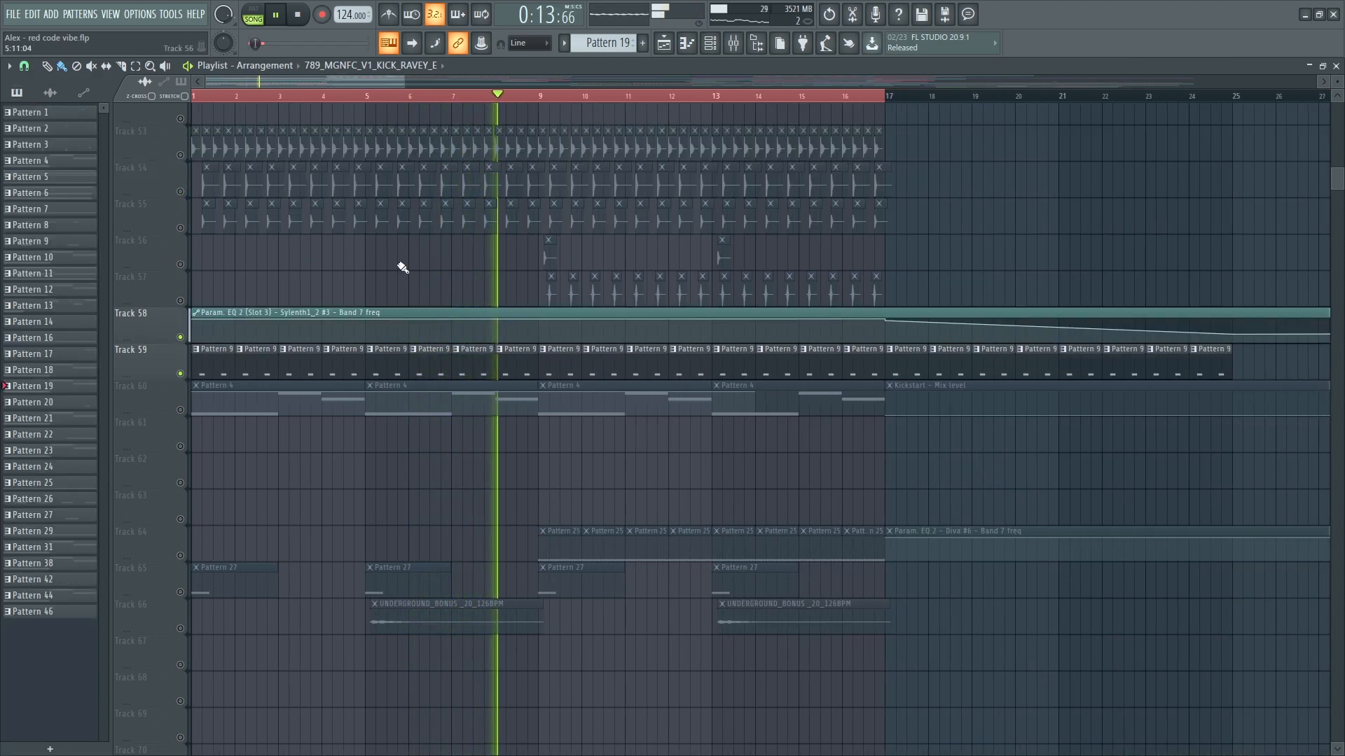
- Inspect the effects on the Sylenth1_2 #3 mixer track: the Fruity parametric EQ 2 instances and OTT
key(F9)
scroll(775, 347, up, 6)
click(636, 362)
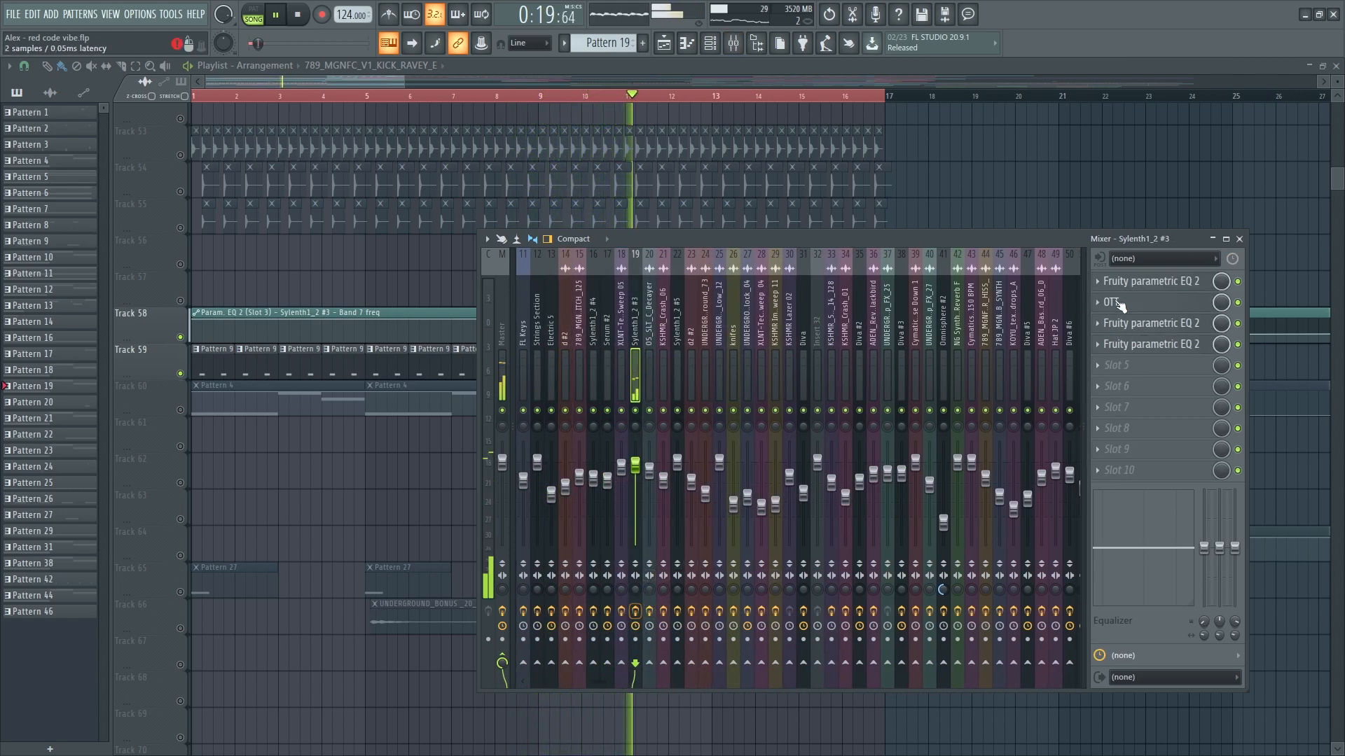
click(1130, 285)
click(1133, 302)
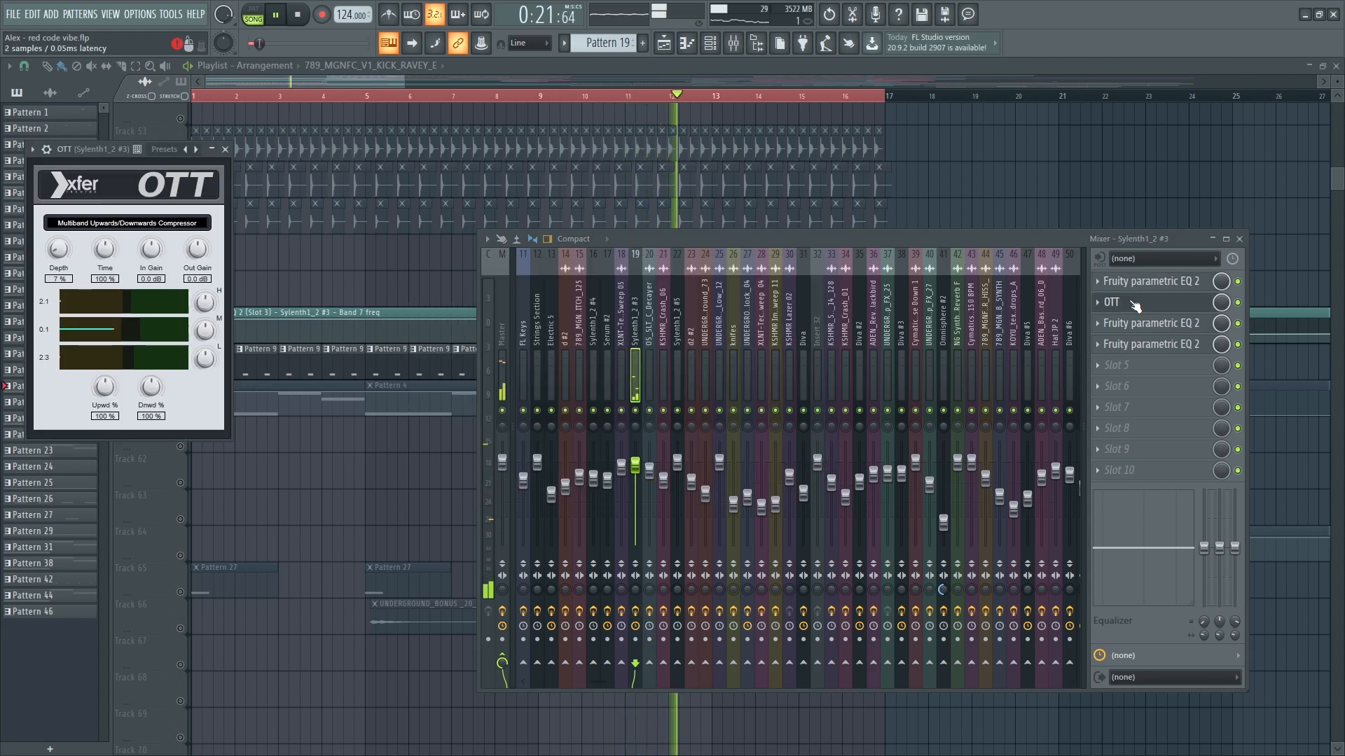
click(1135, 304)
click(1136, 324)
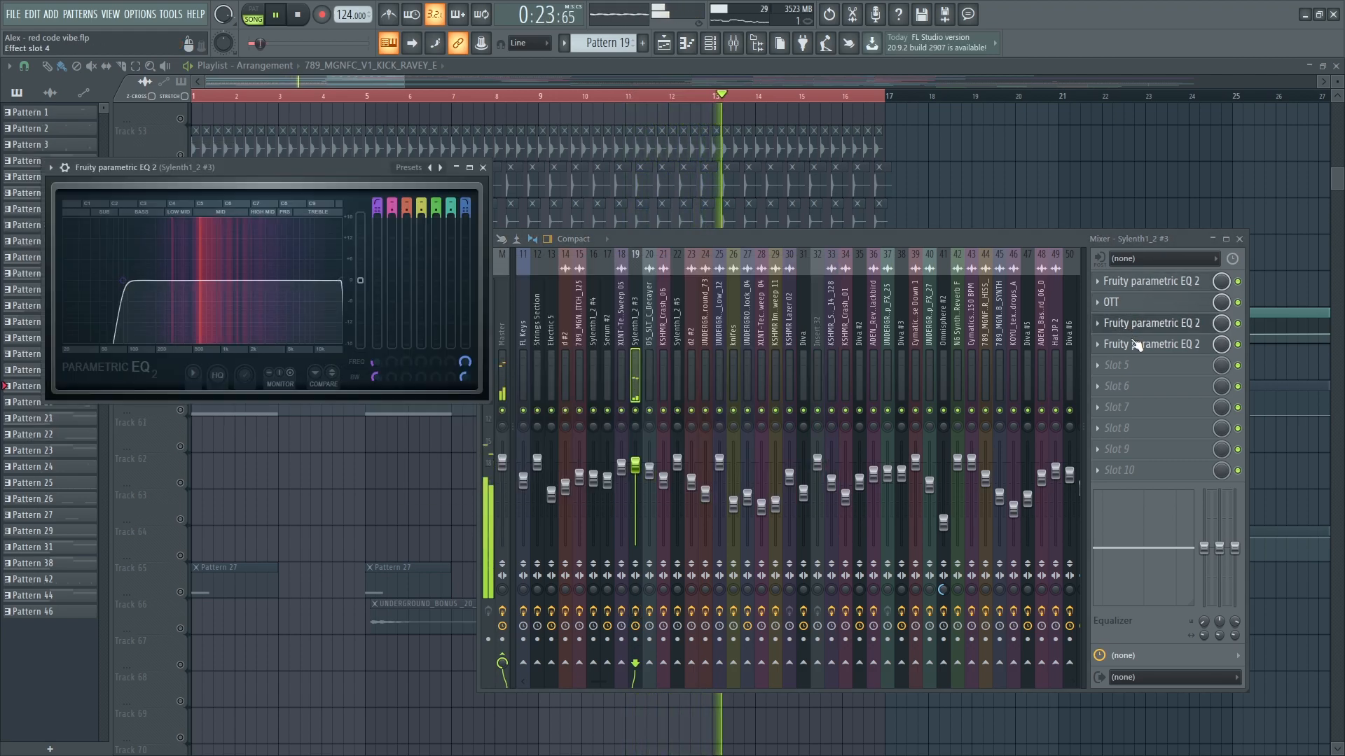
click(1137, 327)
click(1142, 346)
click(1141, 346)
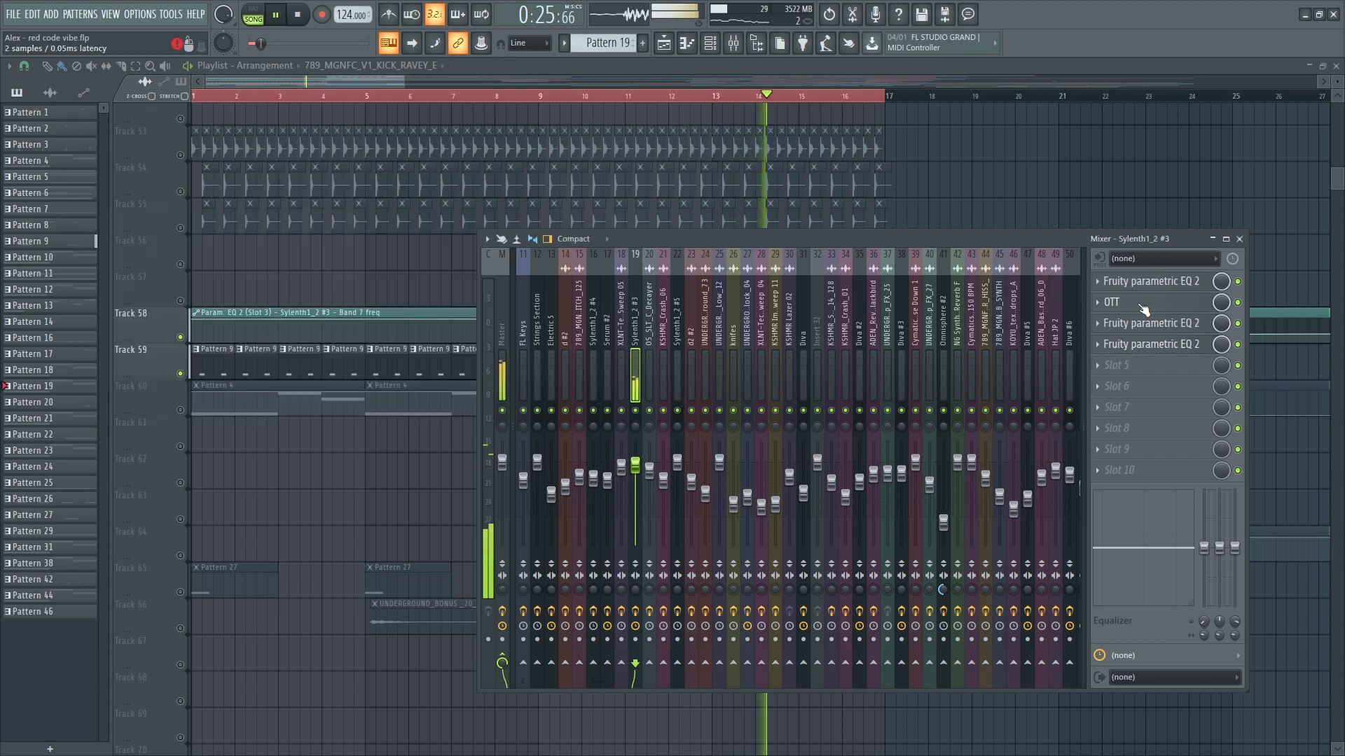
- Open the Sylenth1_2 #3 synth that plays Pattern 9 to view its settings
key(F6)
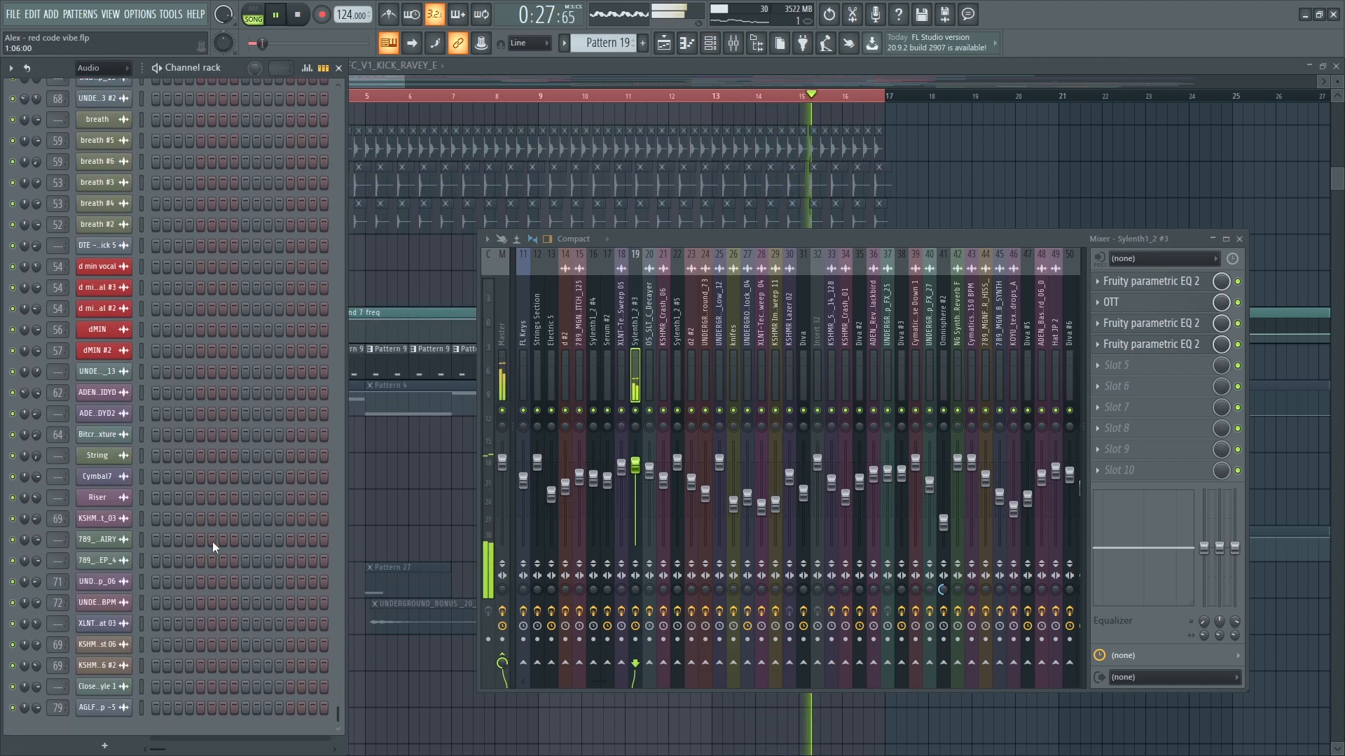
key(F7)
key(F6)
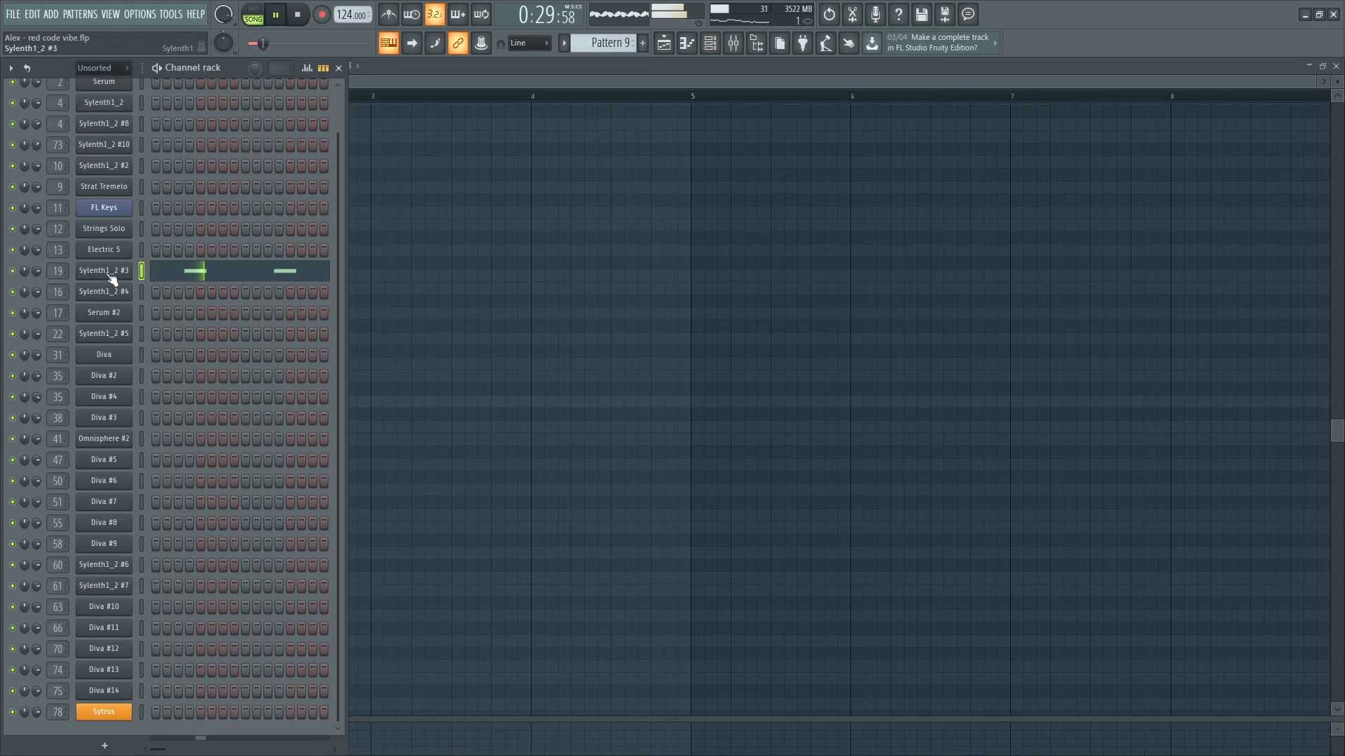
click(110, 276)
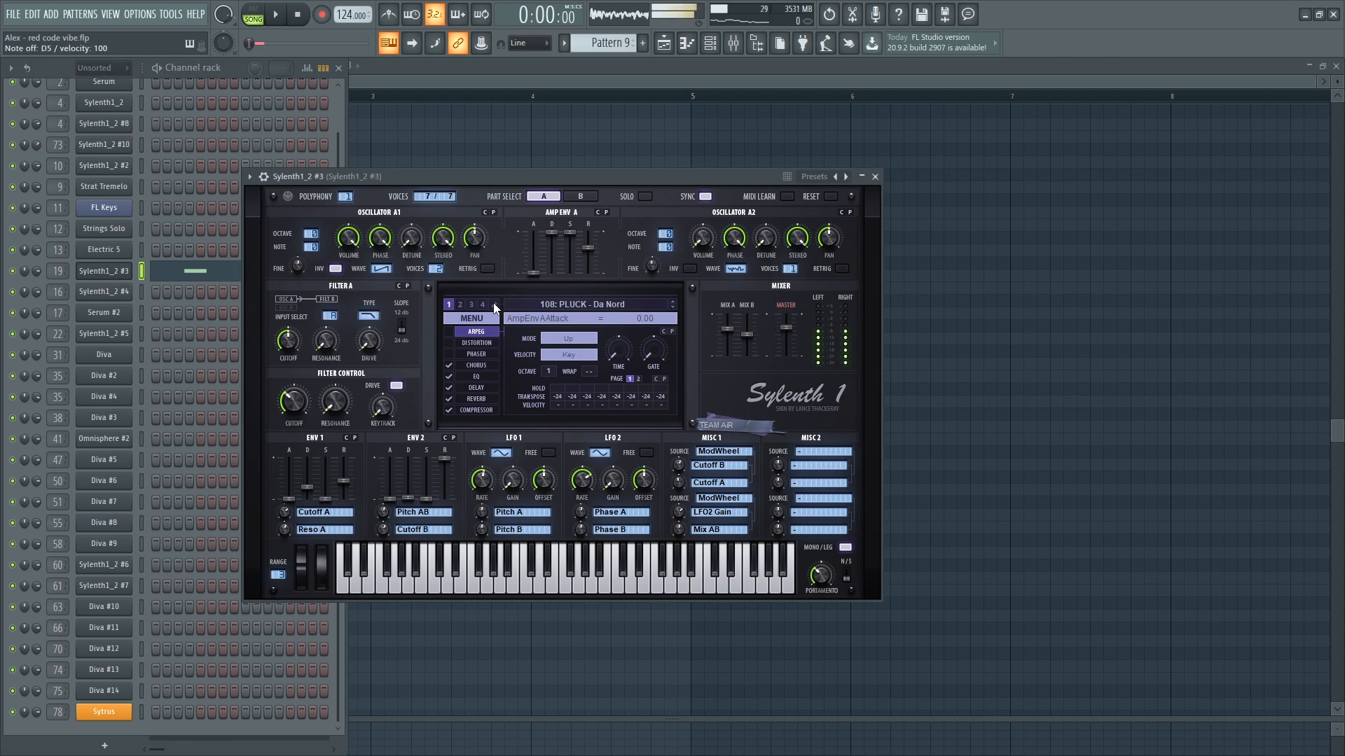
- Unmute Track 60 in the playlist and view the notes of its Pattern 4 clip in the piano roll
click(663, 40)
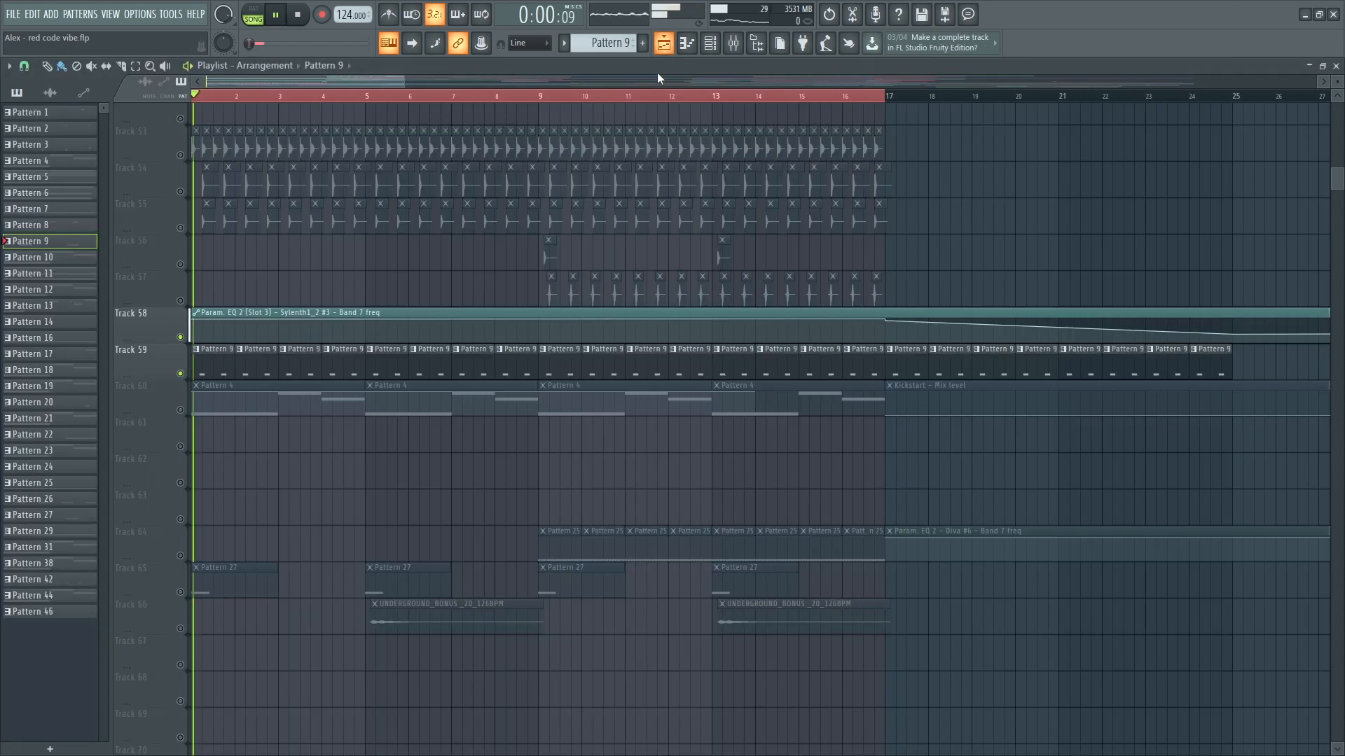
click(181, 412)
key(space)
double_click(237, 396)
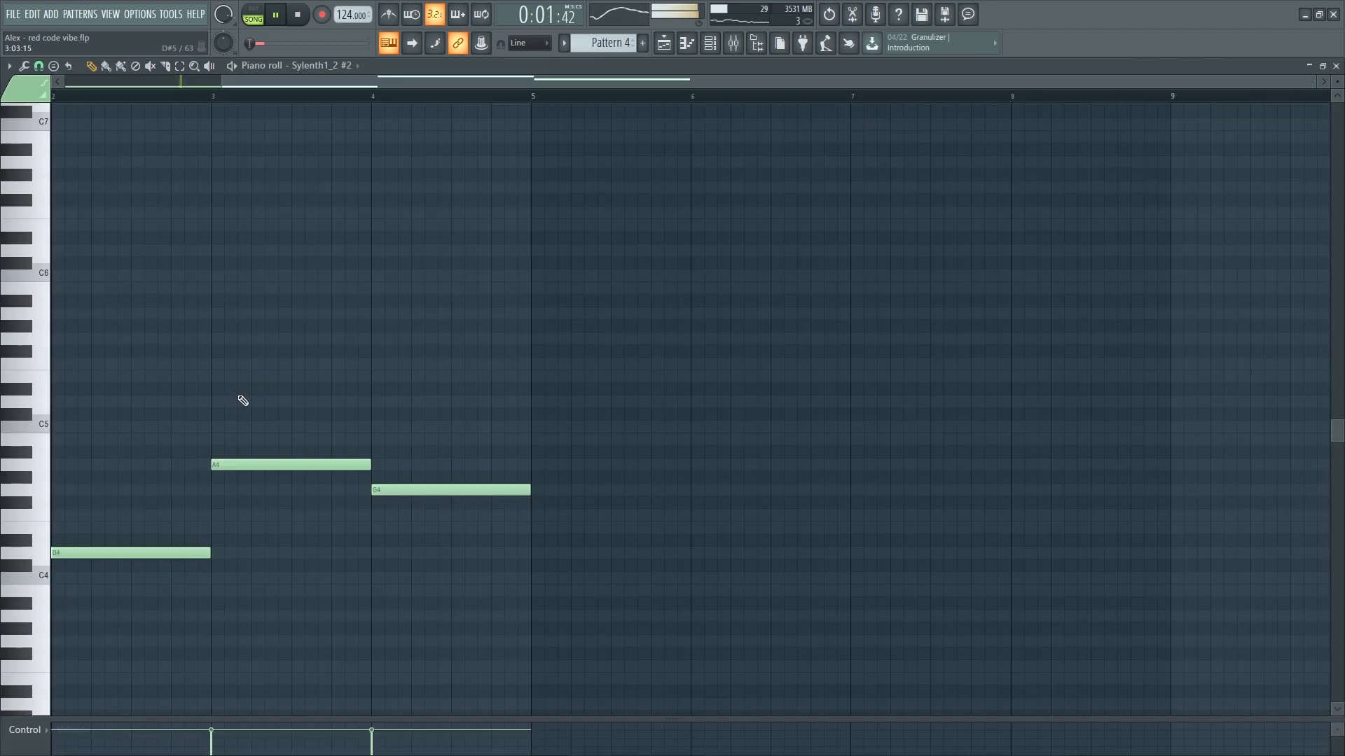
- Inspect the Sylenth1_2 #2 synth and its mixer equalizers, soloing the low cut band in the first FabFilter Pro-Q 3
key(F6)
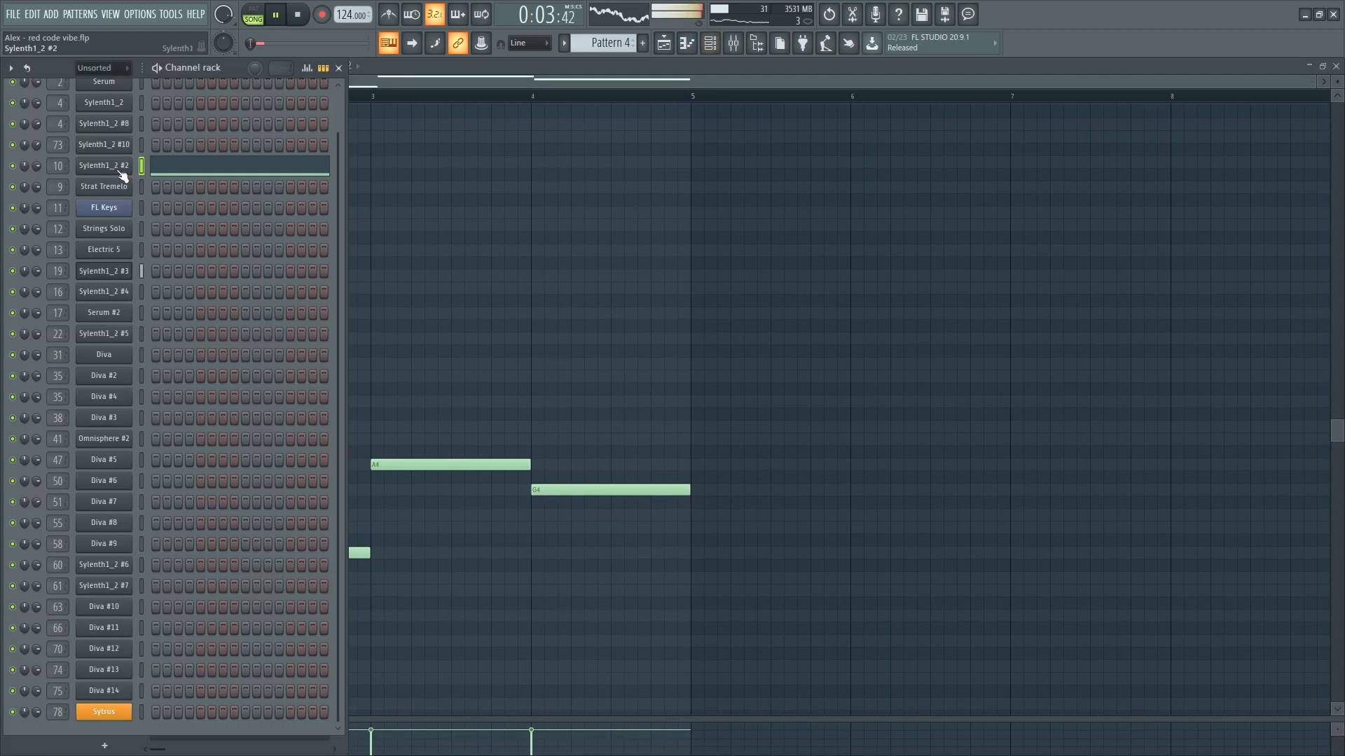
click(122, 172)
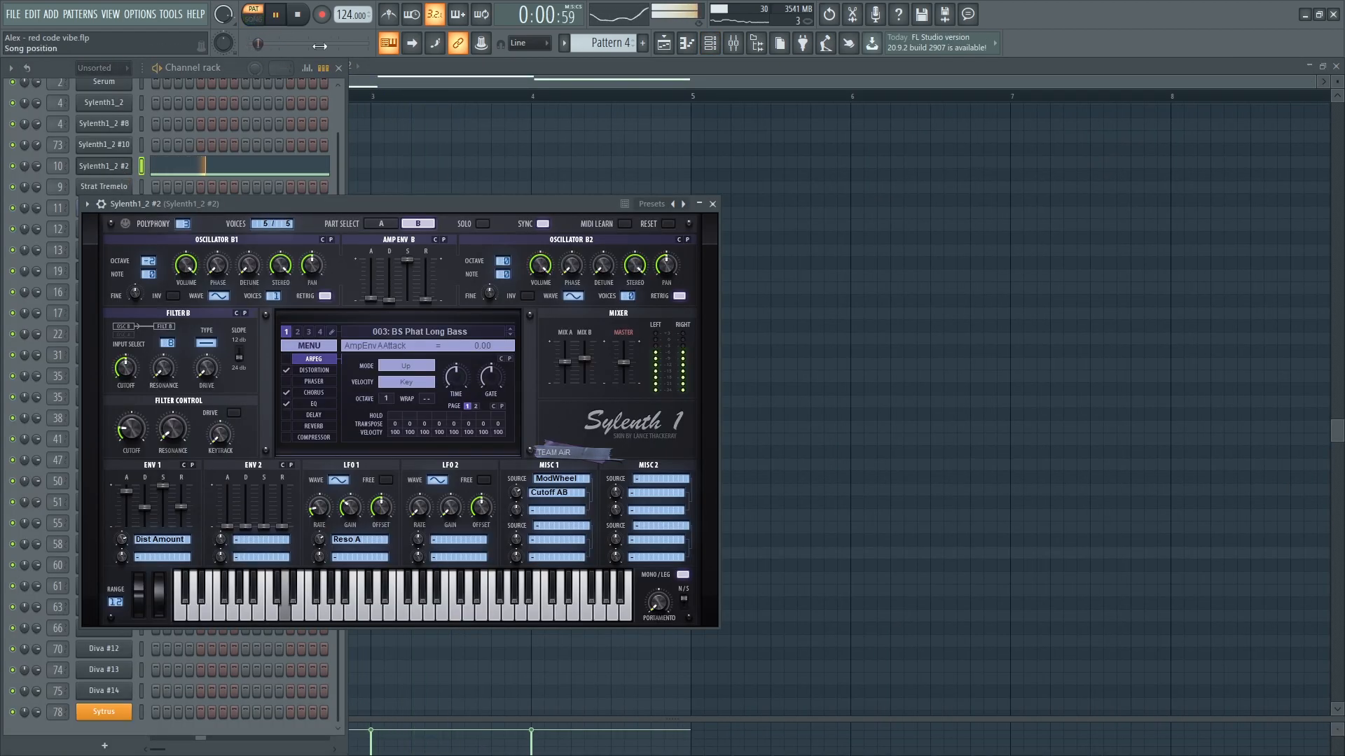
key(F9)
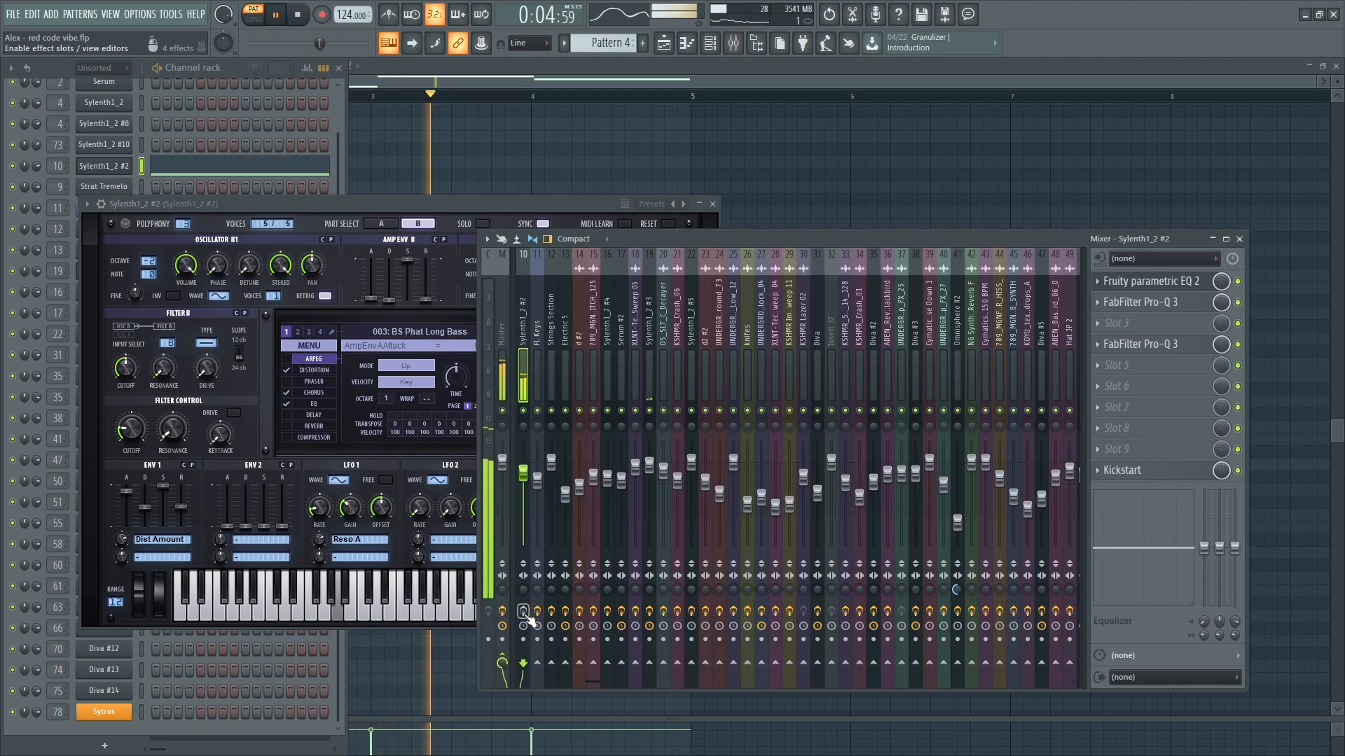
click(1152, 281)
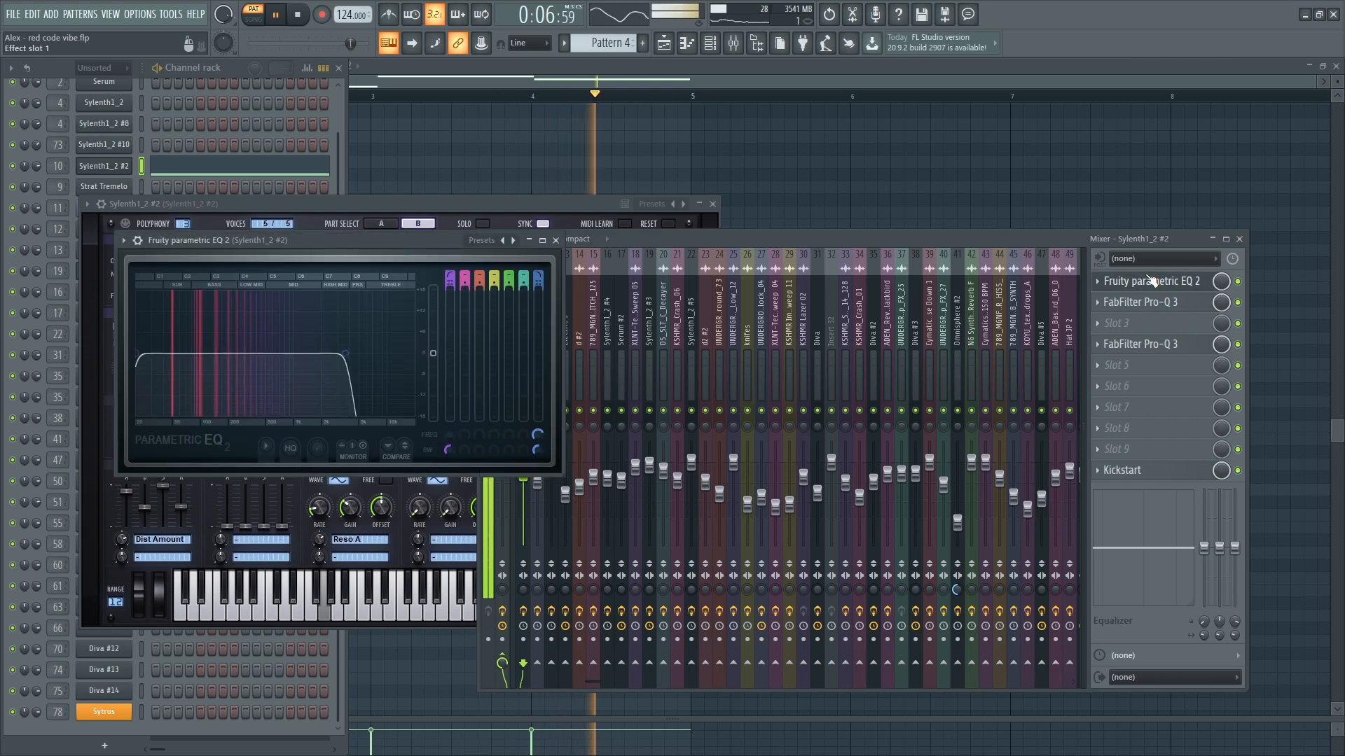
click(1154, 304)
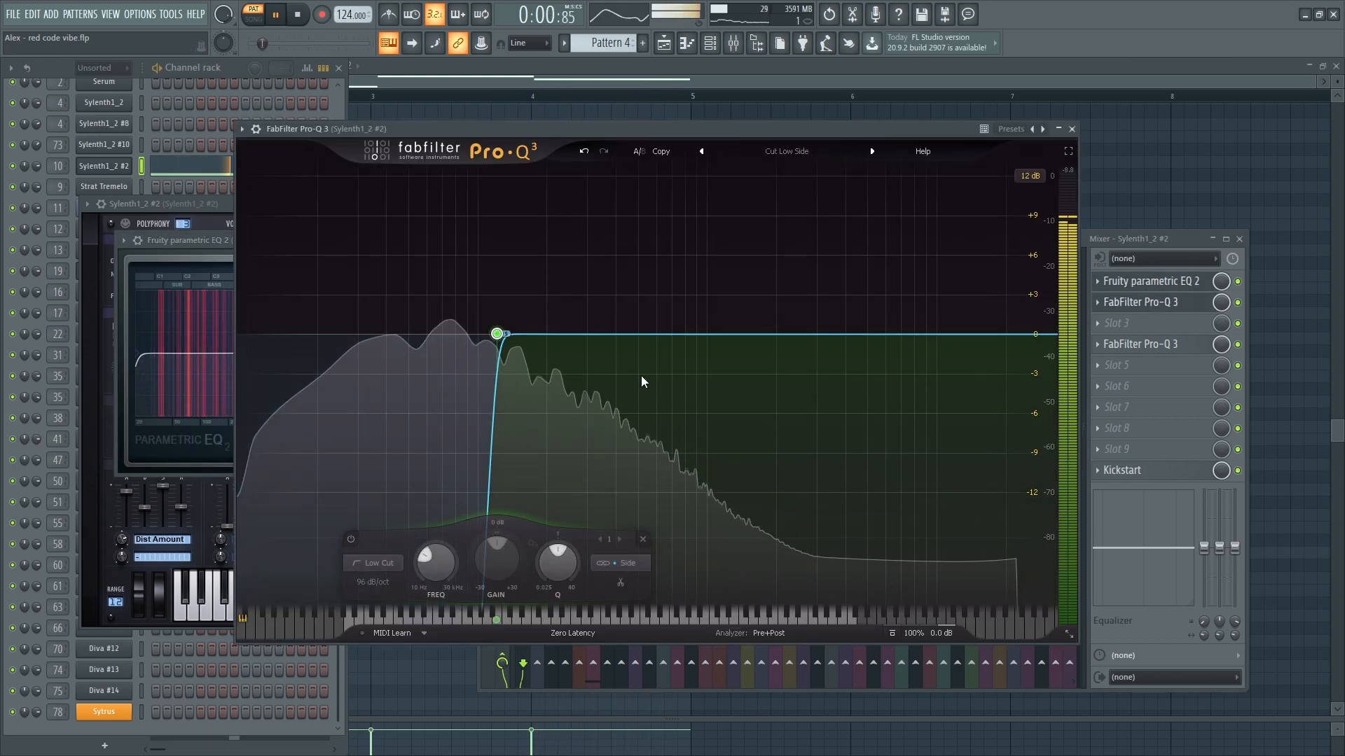
mouse_move(496, 333)
click(516, 282)
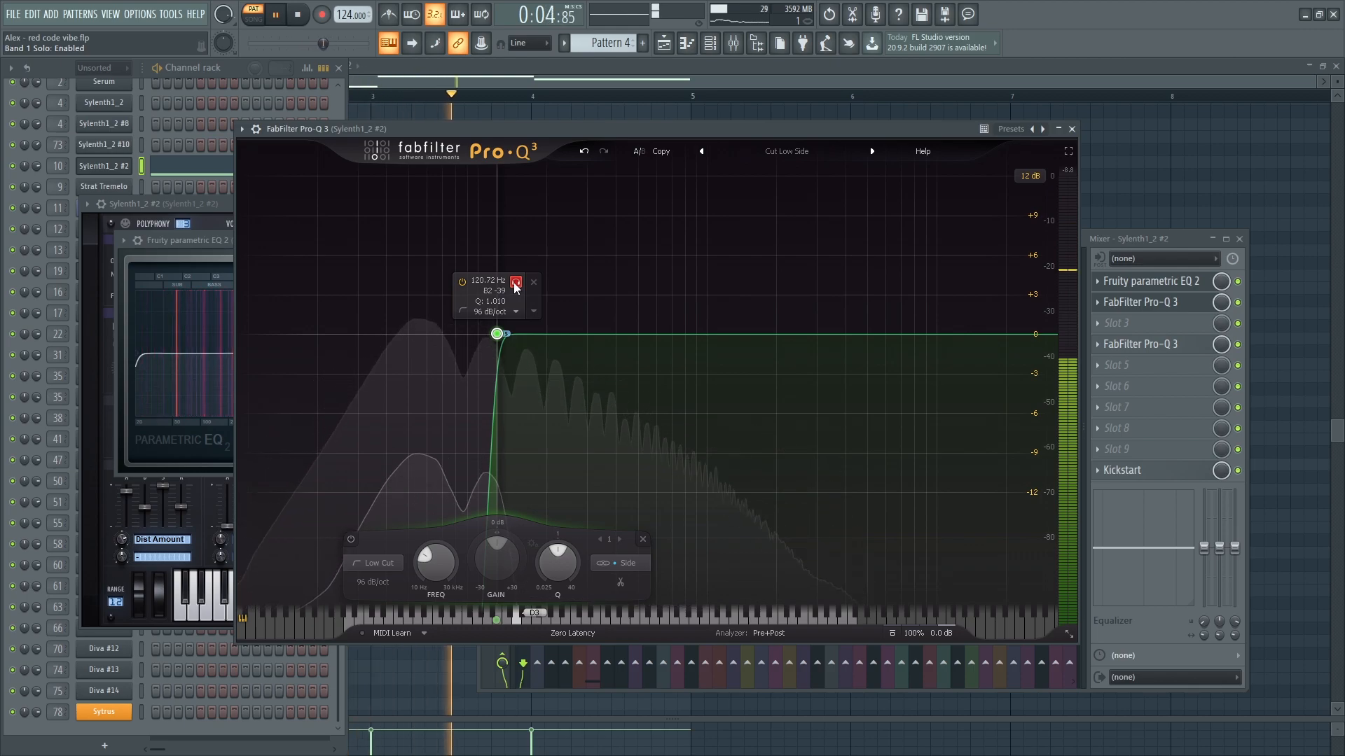
key(Escape)
click(1194, 347)
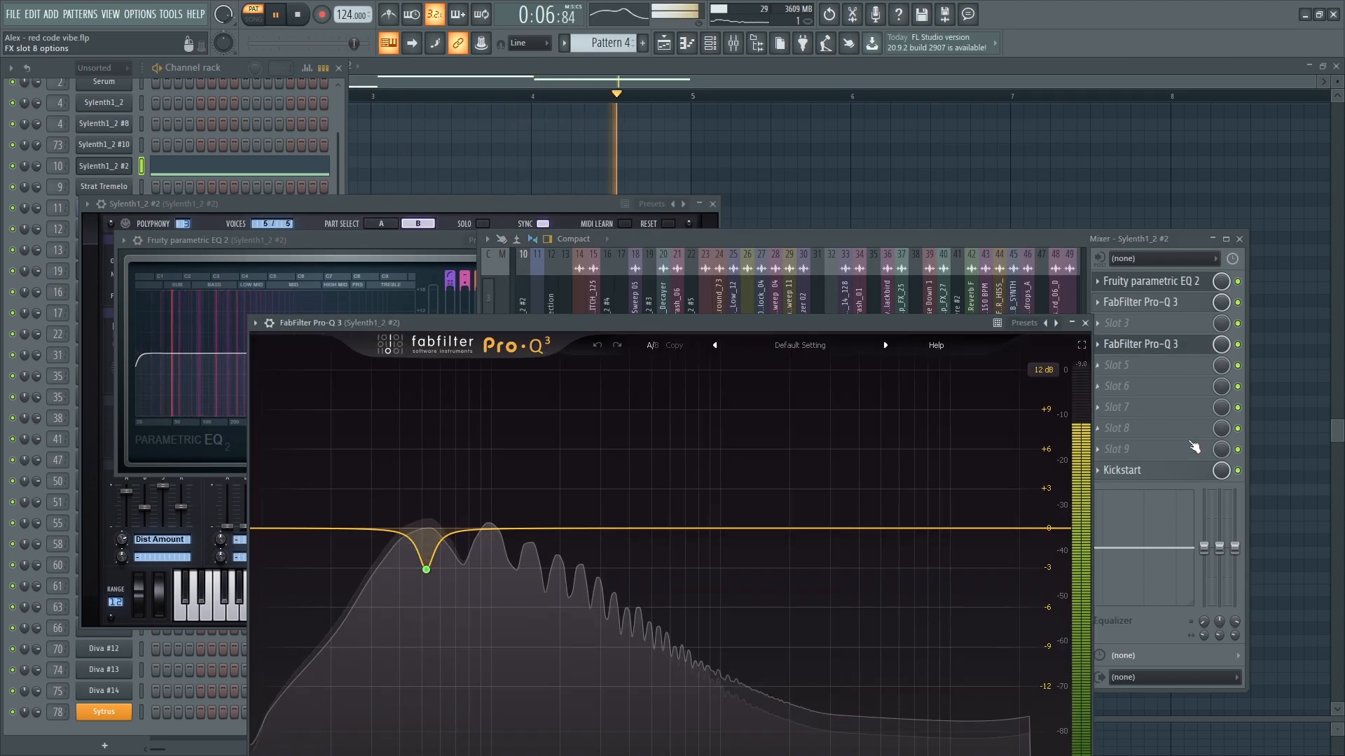
- View the Kickstart effect on the Sylenth1_2 #2 mixer track, then go back to the playlist
key(Escape)
click(1160, 473)
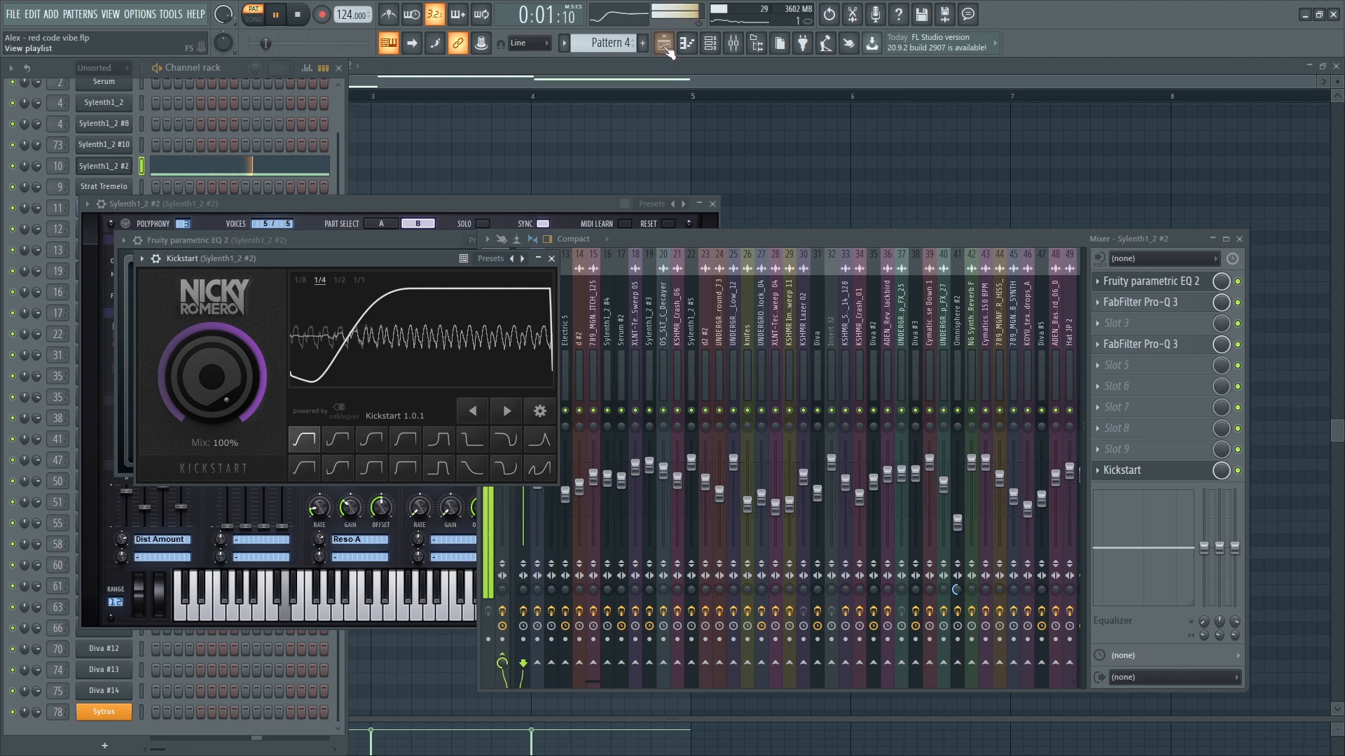
click(666, 50)
- Unmute Track 65 in the playlist and play its Pattern 27 clip on its own in the piano roll
key(space)
scroll(216, 550, down, 1)
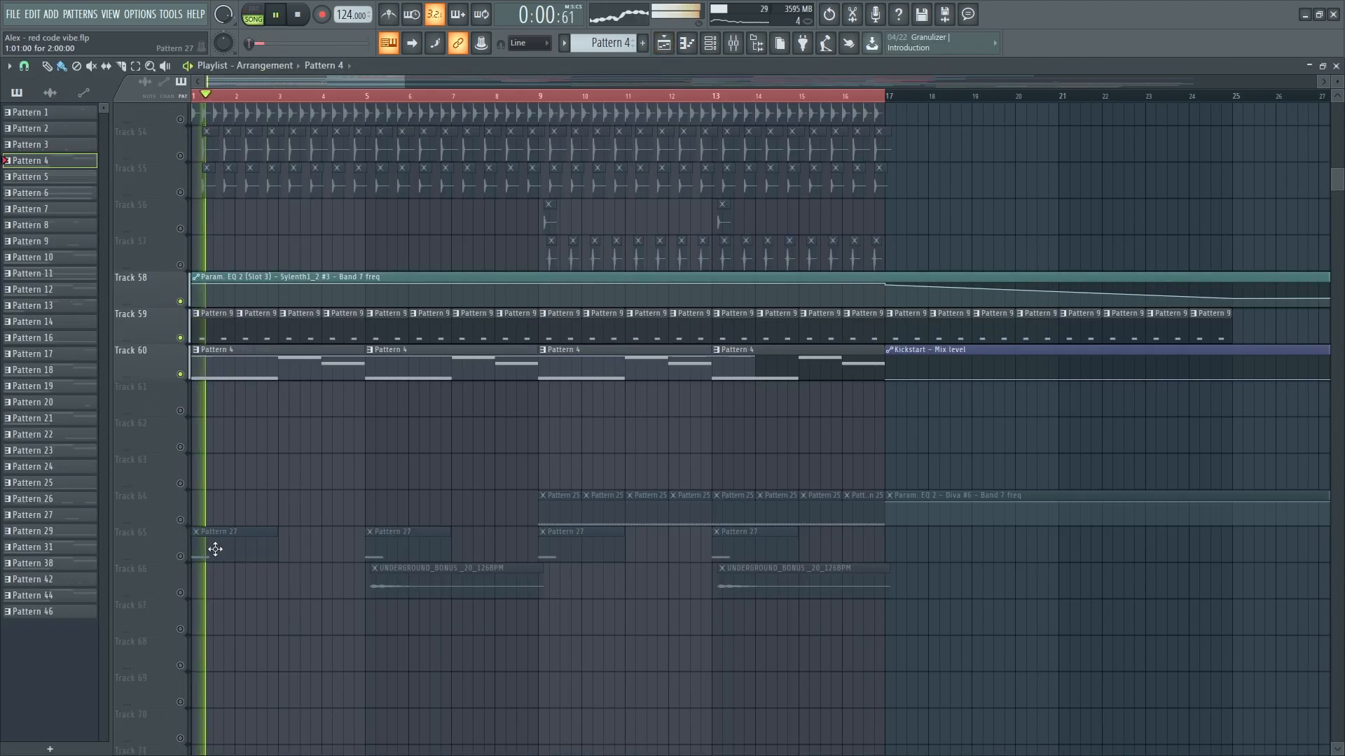
key(space)
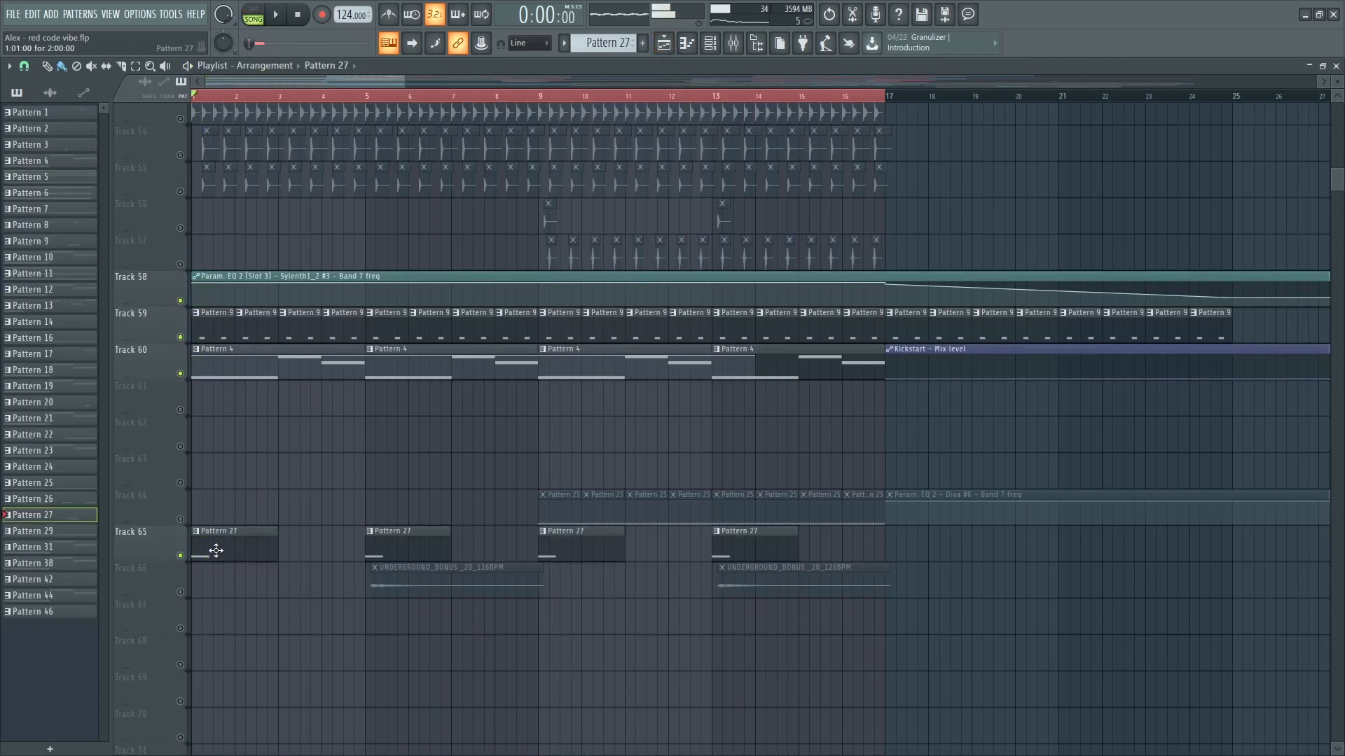
double_click(217, 550)
click(252, 19)
key(space)
- Open the Diva #7 synth and inspect the Fruity parametric EQ 2 on its mixer track, toggling the effect to compare
key(F6)
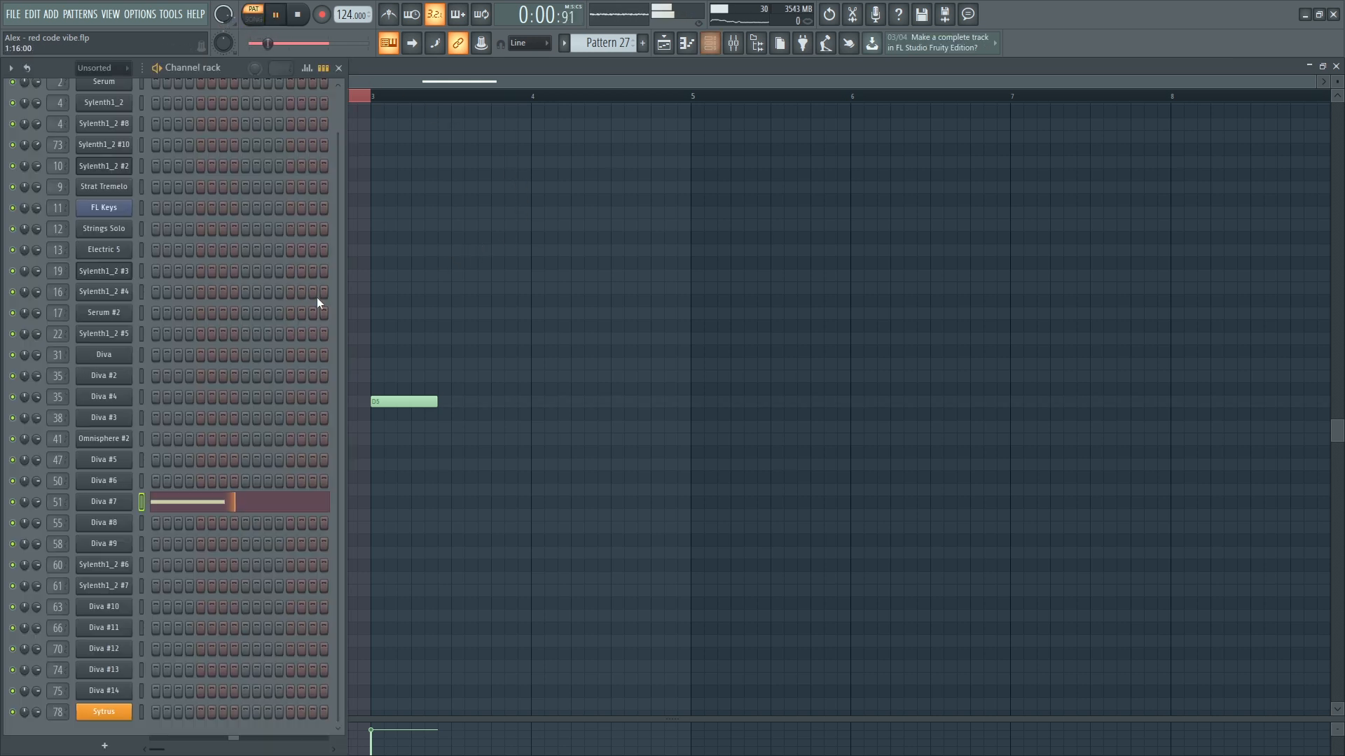
click(126, 504)
key(space)
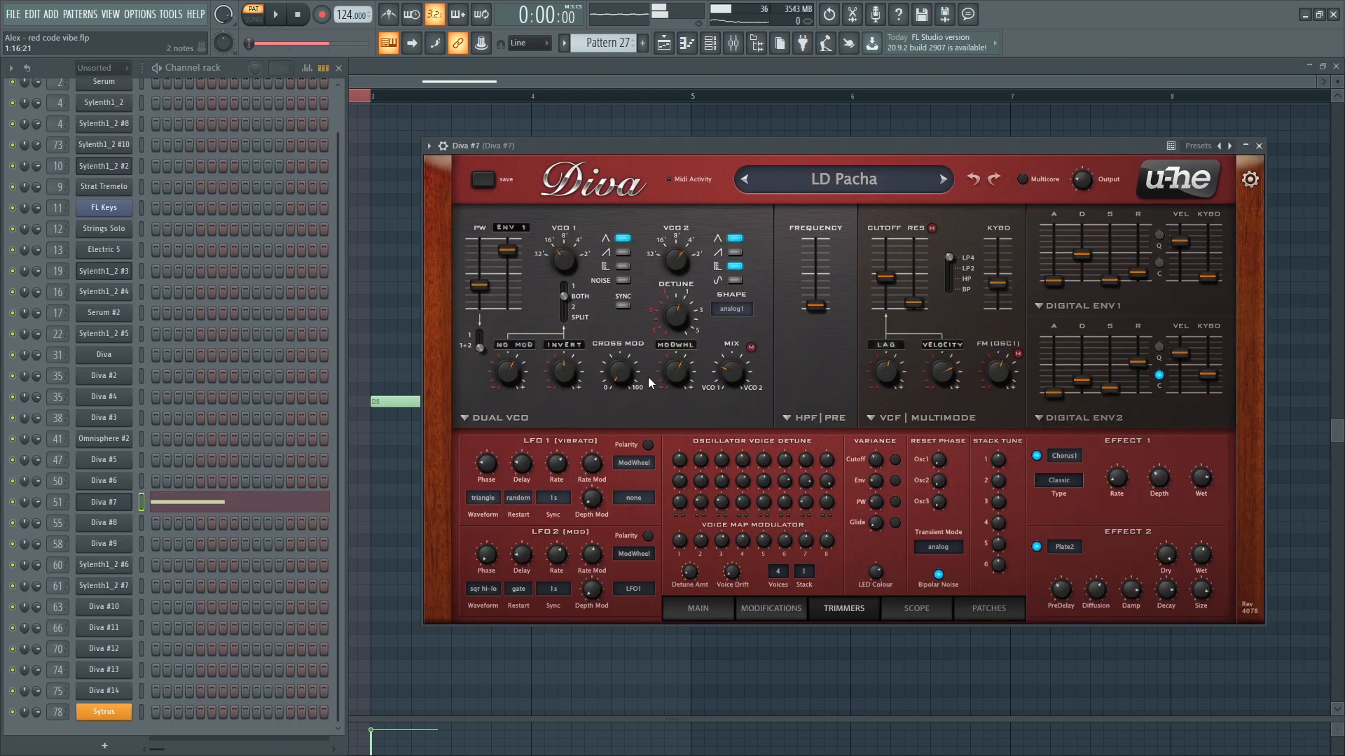
key(F9)
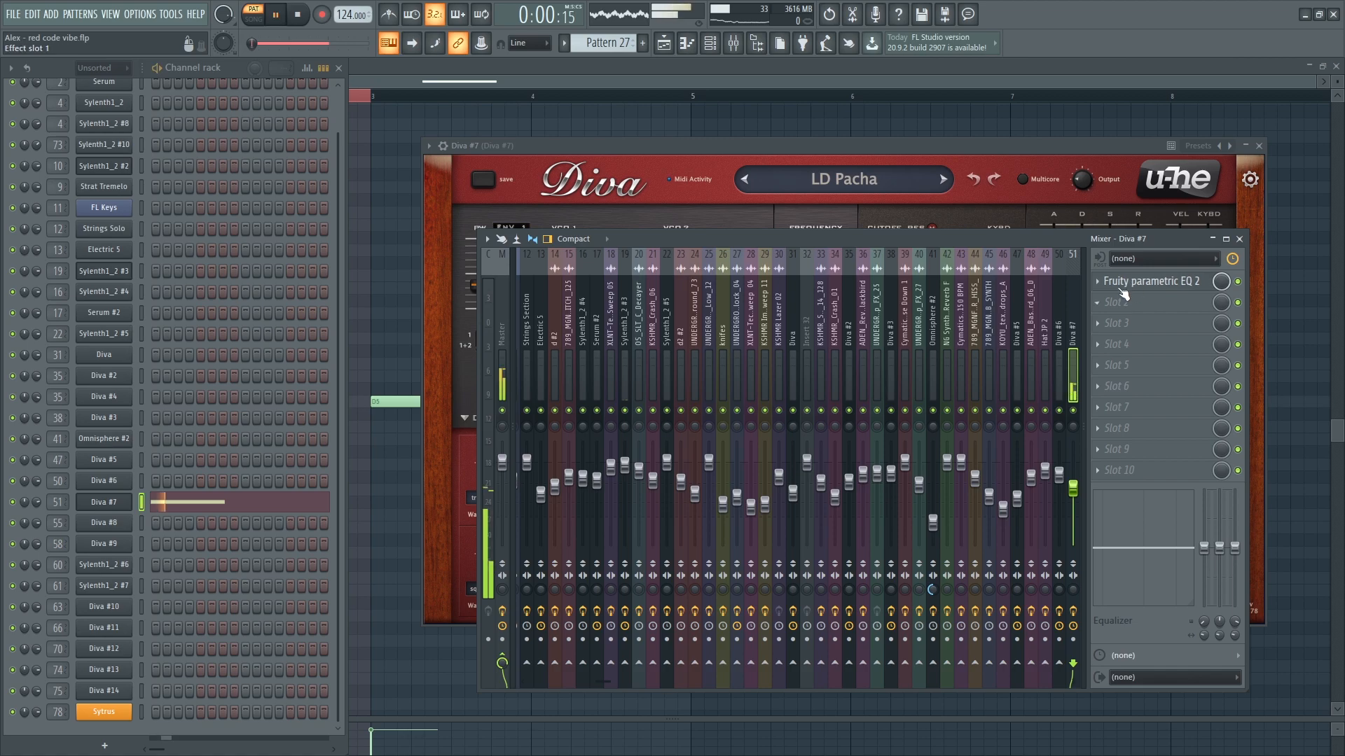
click(1132, 281)
click(1241, 292)
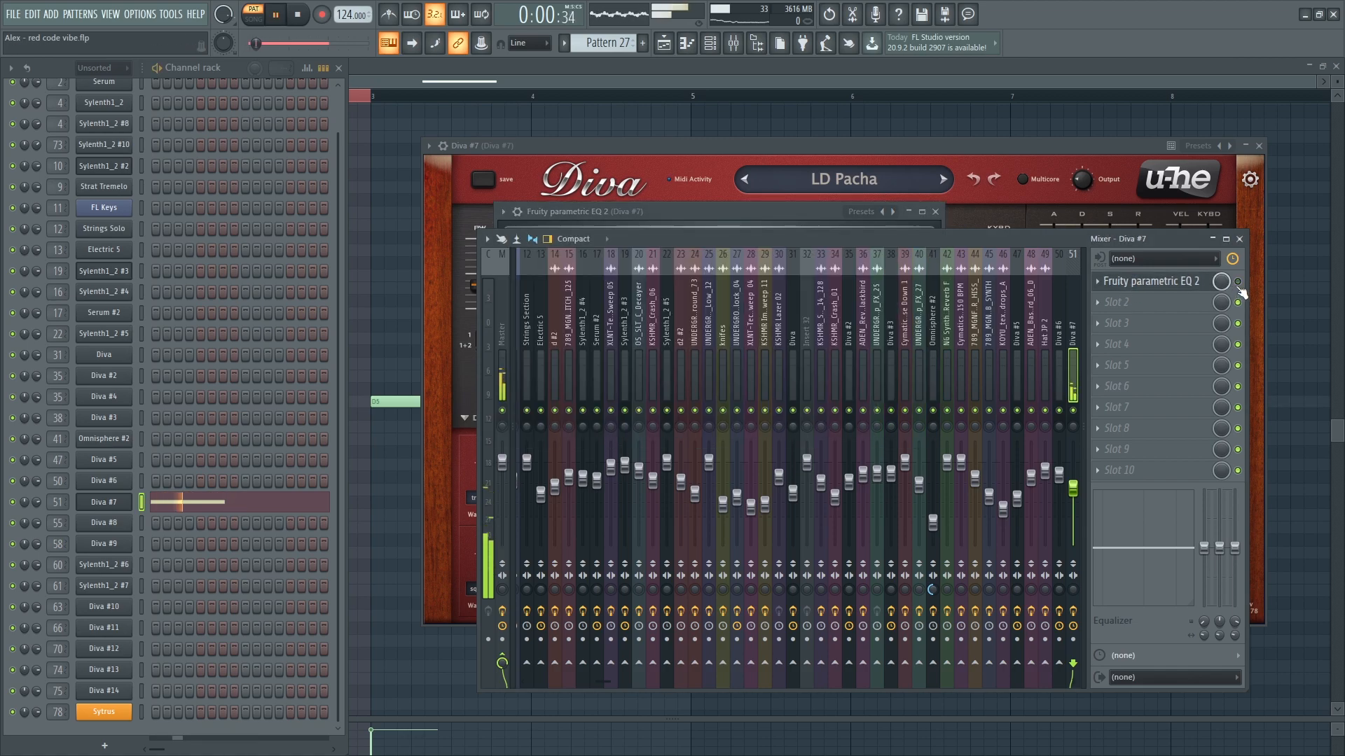
click(1168, 282)
- Unmute Track 66 in the playlist and solo it to listen to the UNDERGROUND_BONUS sample
key(space)
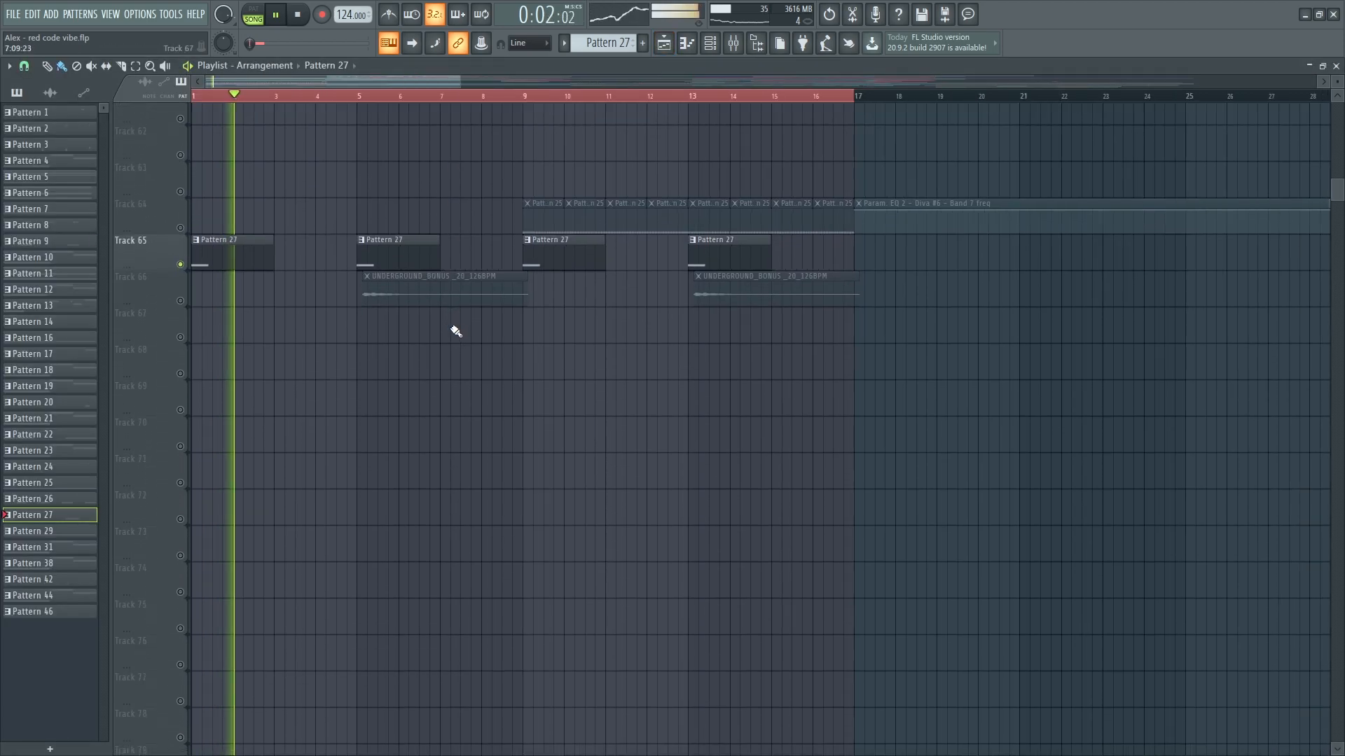
click(180, 301)
scroll(364, 168, up, 2)
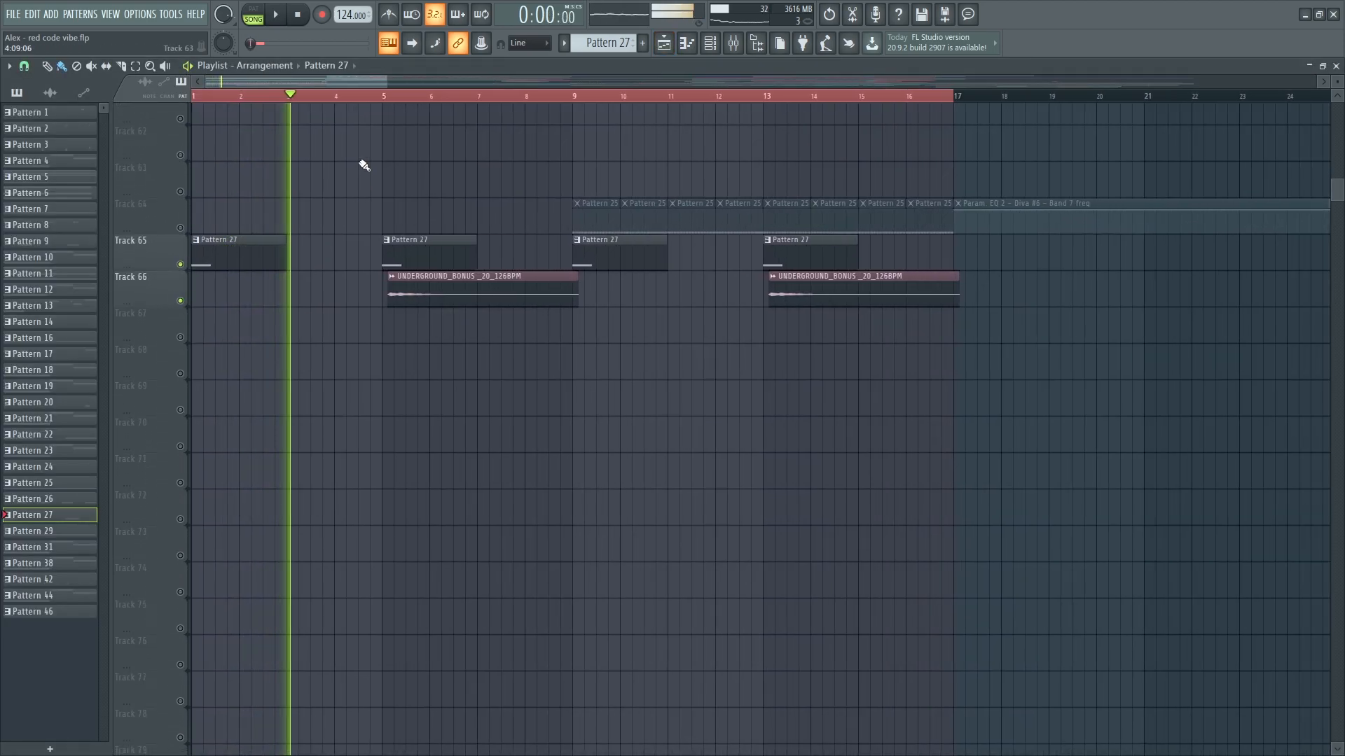
ctrl+click(180, 300)
key(space)
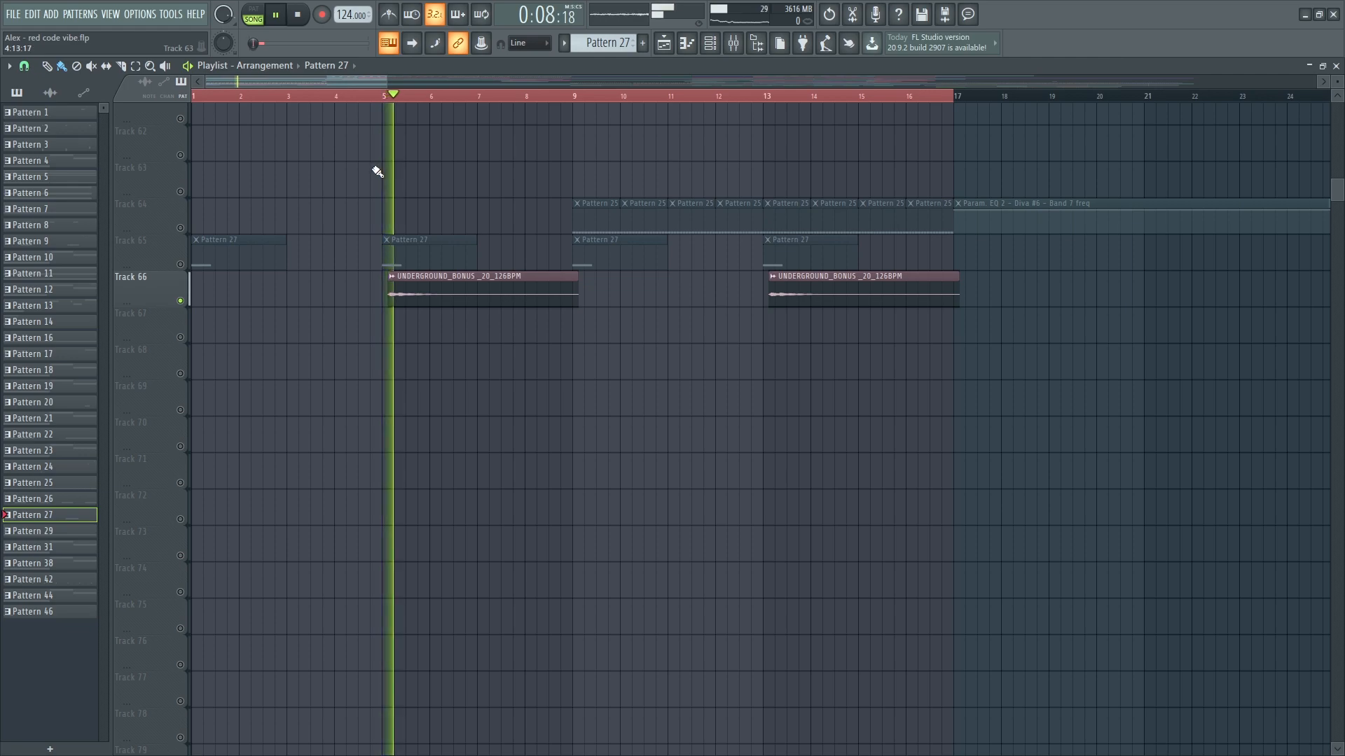
key(space)
- Solo Track 64 and open its Pattern 25 clip in the piano roll alongside the channel rack
ctrl+click(180, 228)
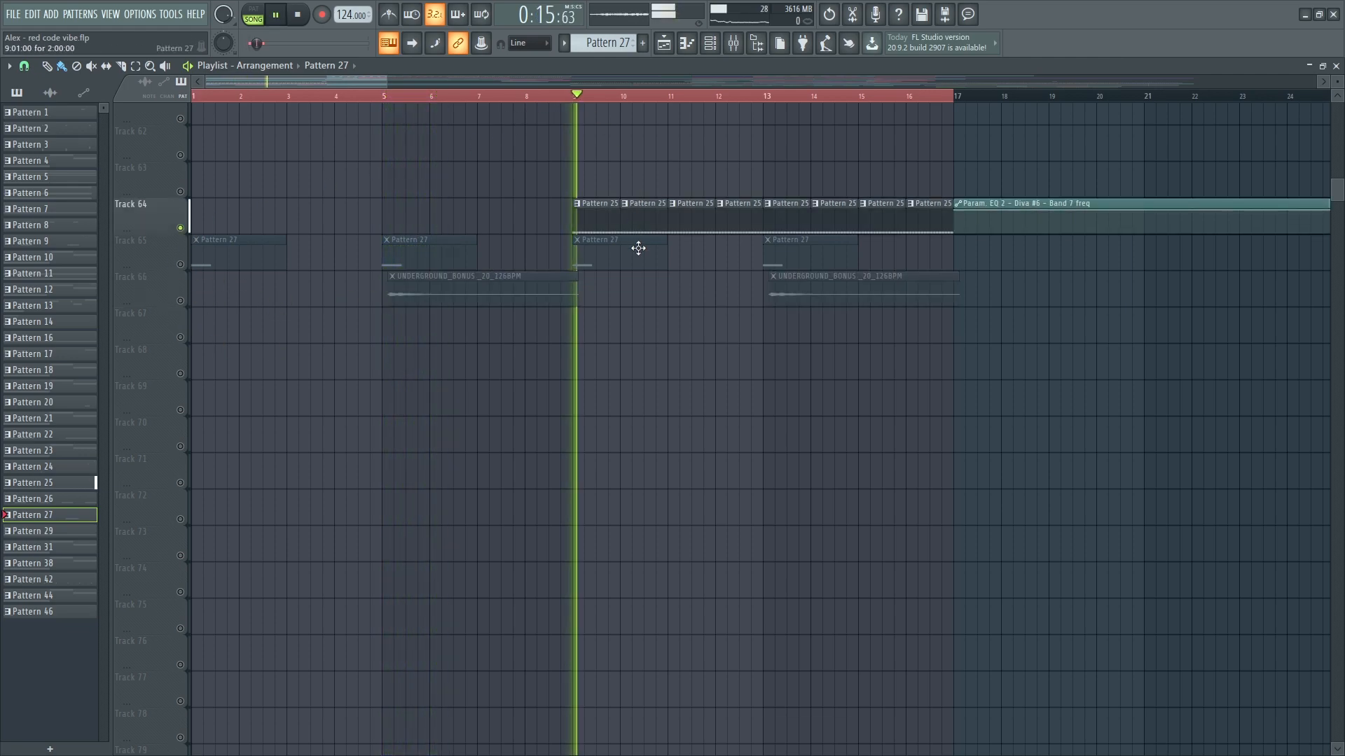
double_click(611, 217)
key(F6)
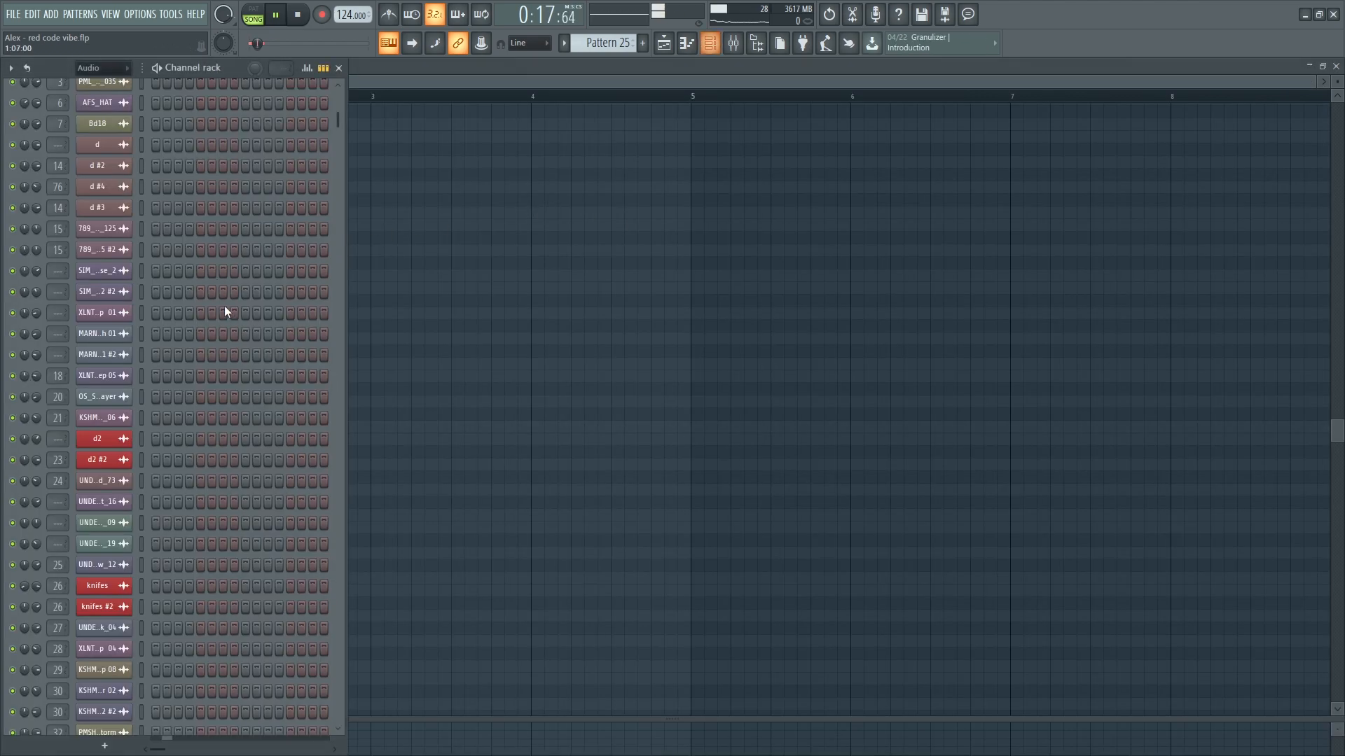
- Inspect the two Fruity parametric EQ 2 effects on the Hat JP 2 mixer track
key(F9)
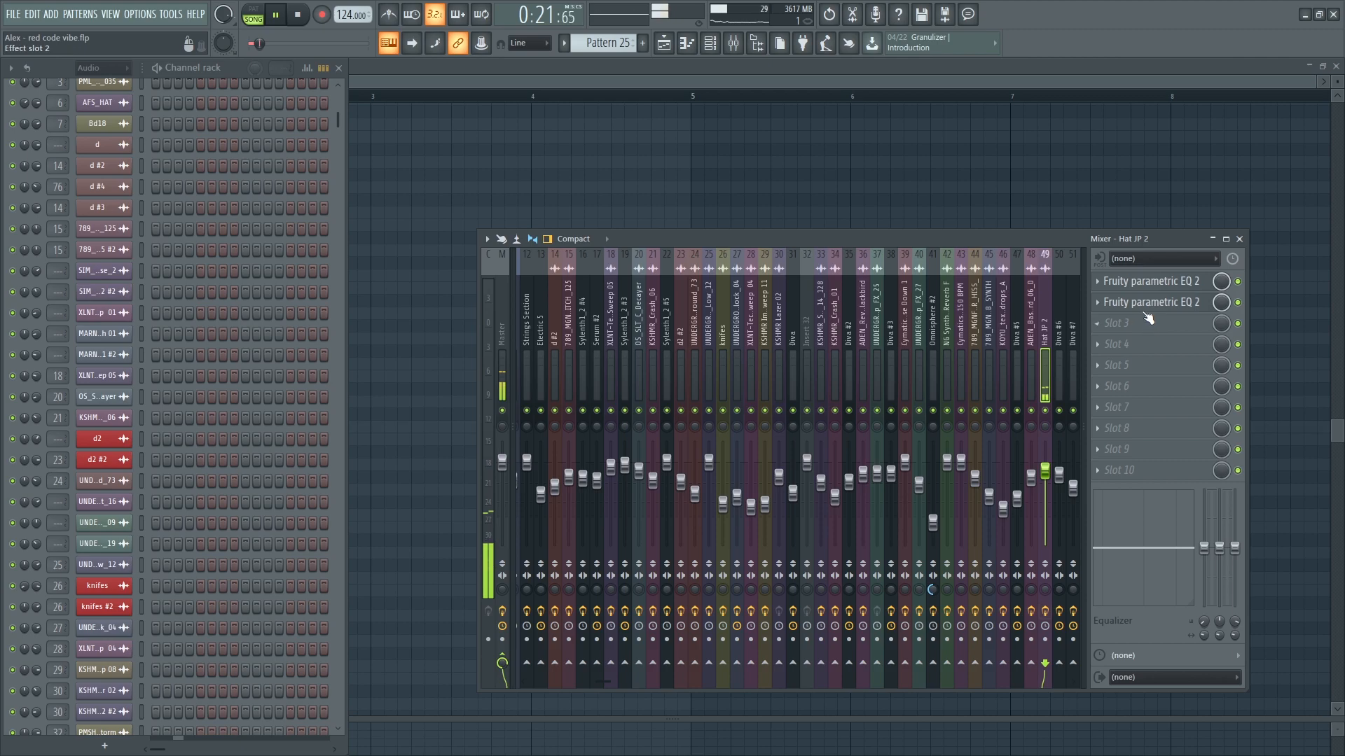
click(1149, 304)
click(1154, 287)
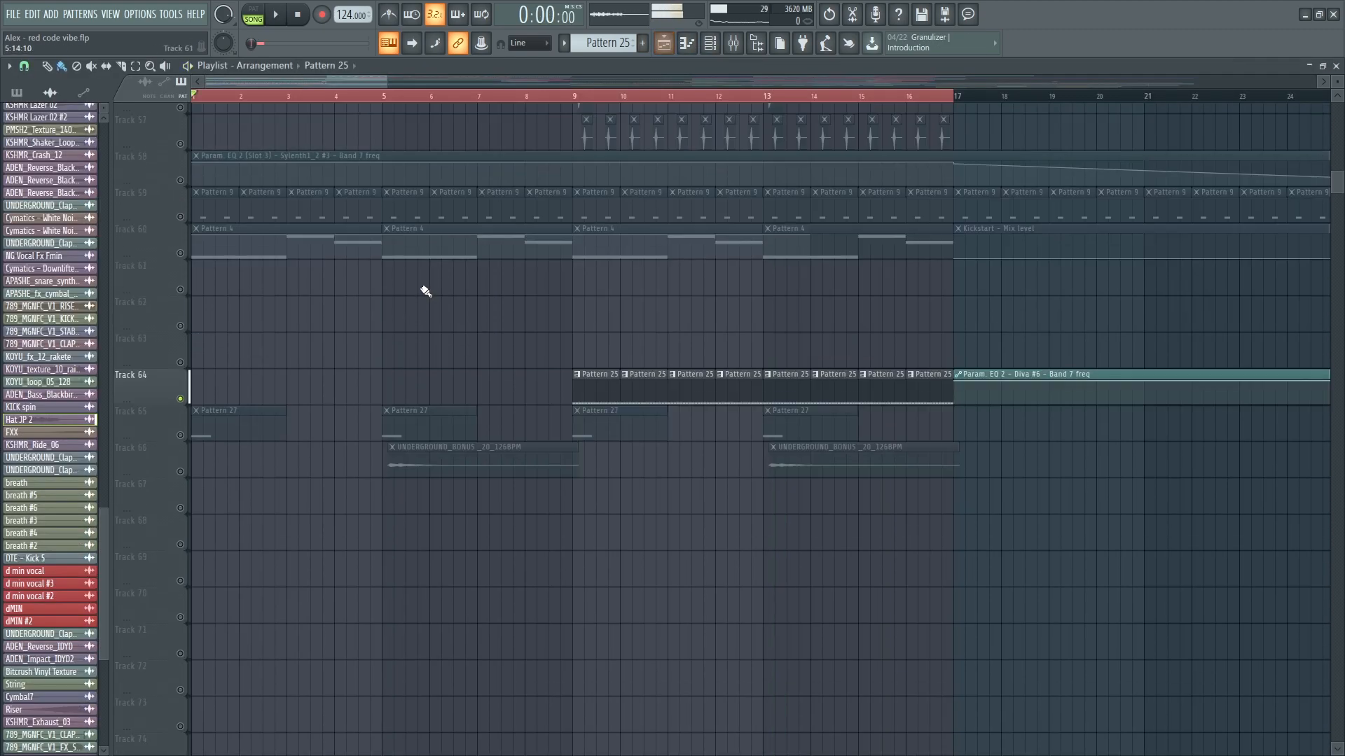
- Solo Track 18 in the playlist and play its Pattern 7 part from about bar 8
scroll(420, 294, up, 3)
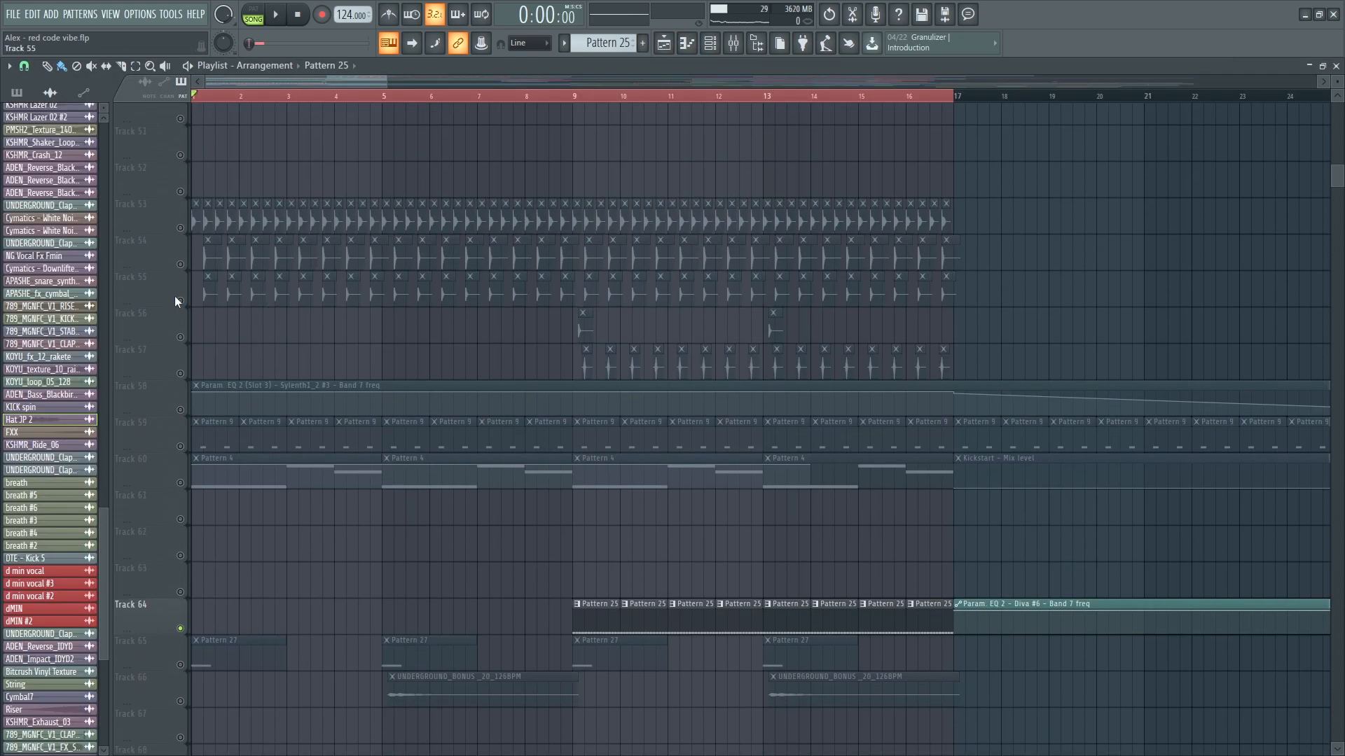
scroll(591, 376, up, 5)
scroll(592, 376, up, 9)
key(space)
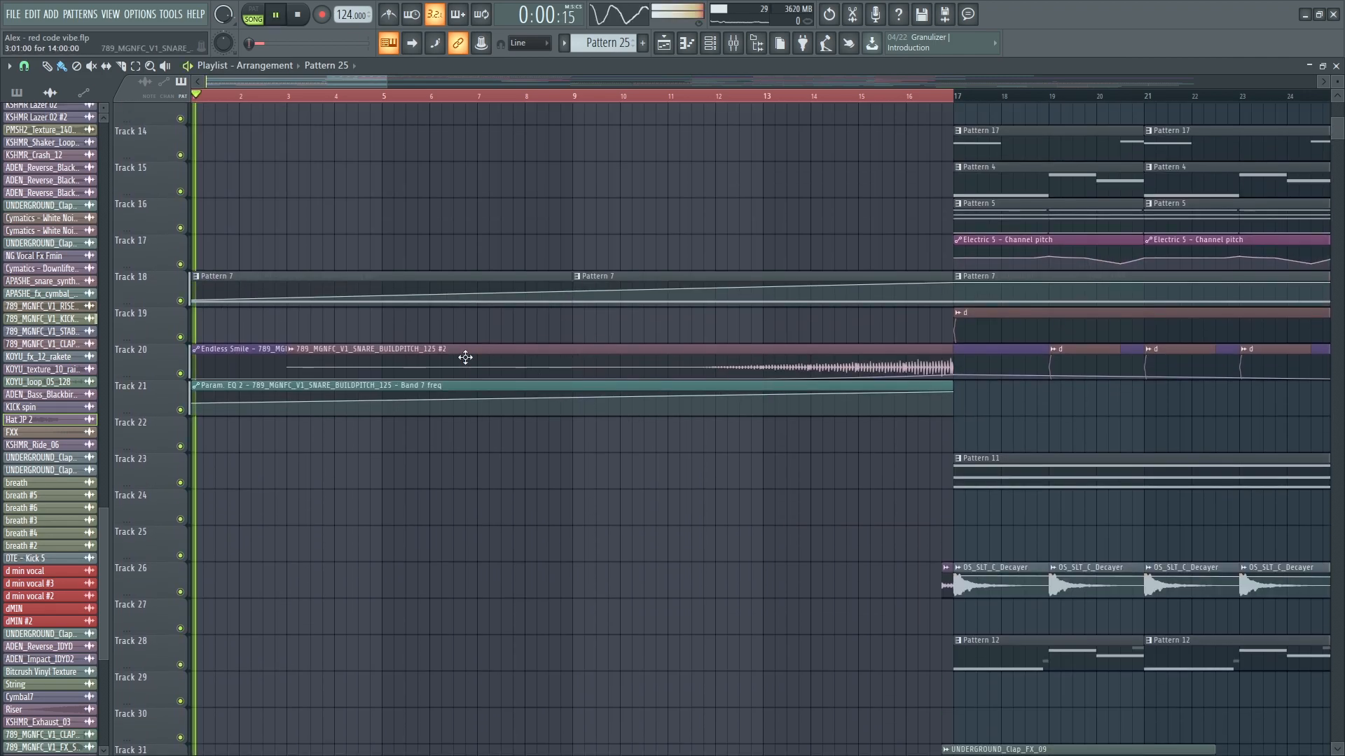
ctrl+click(180, 301)
click(555, 96)
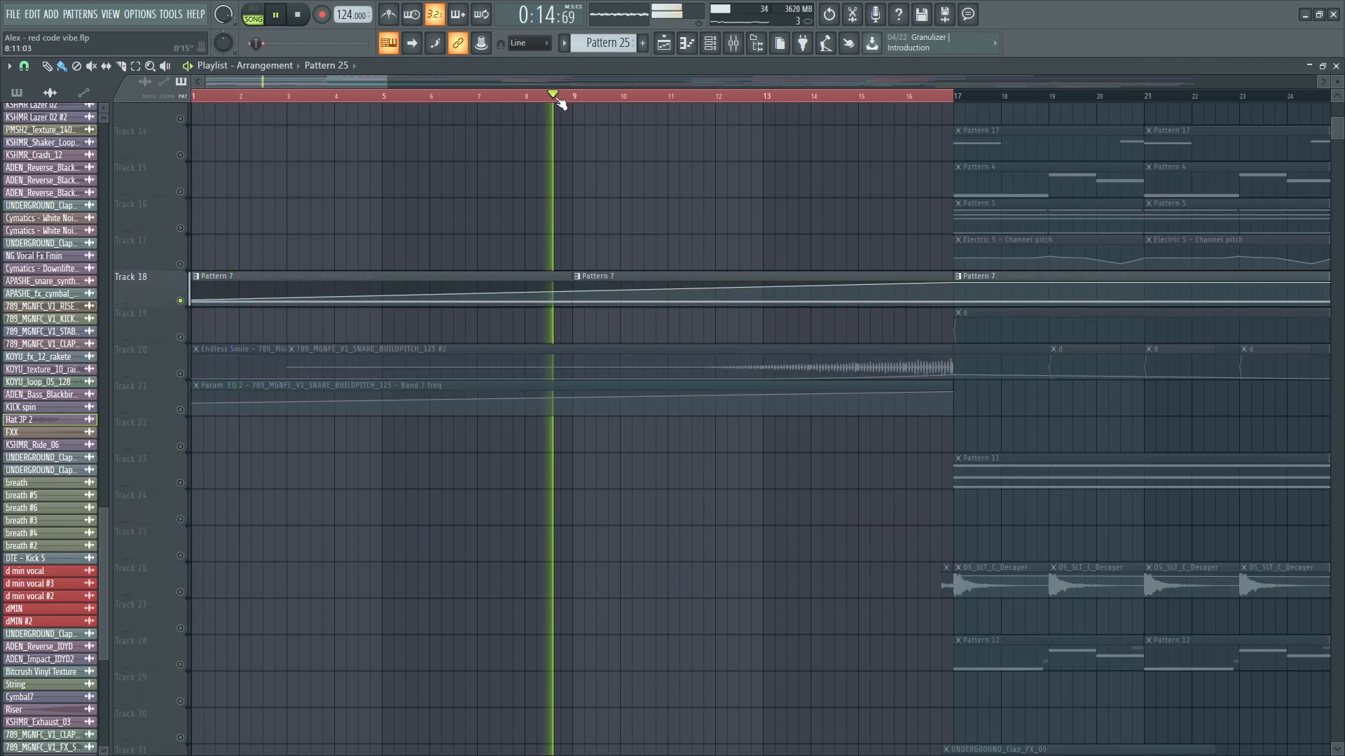
scroll(558, 102, down, 2)
- Open the Pattern 7 clip's notes and the Electric 5 synth that plays them
key(F6)
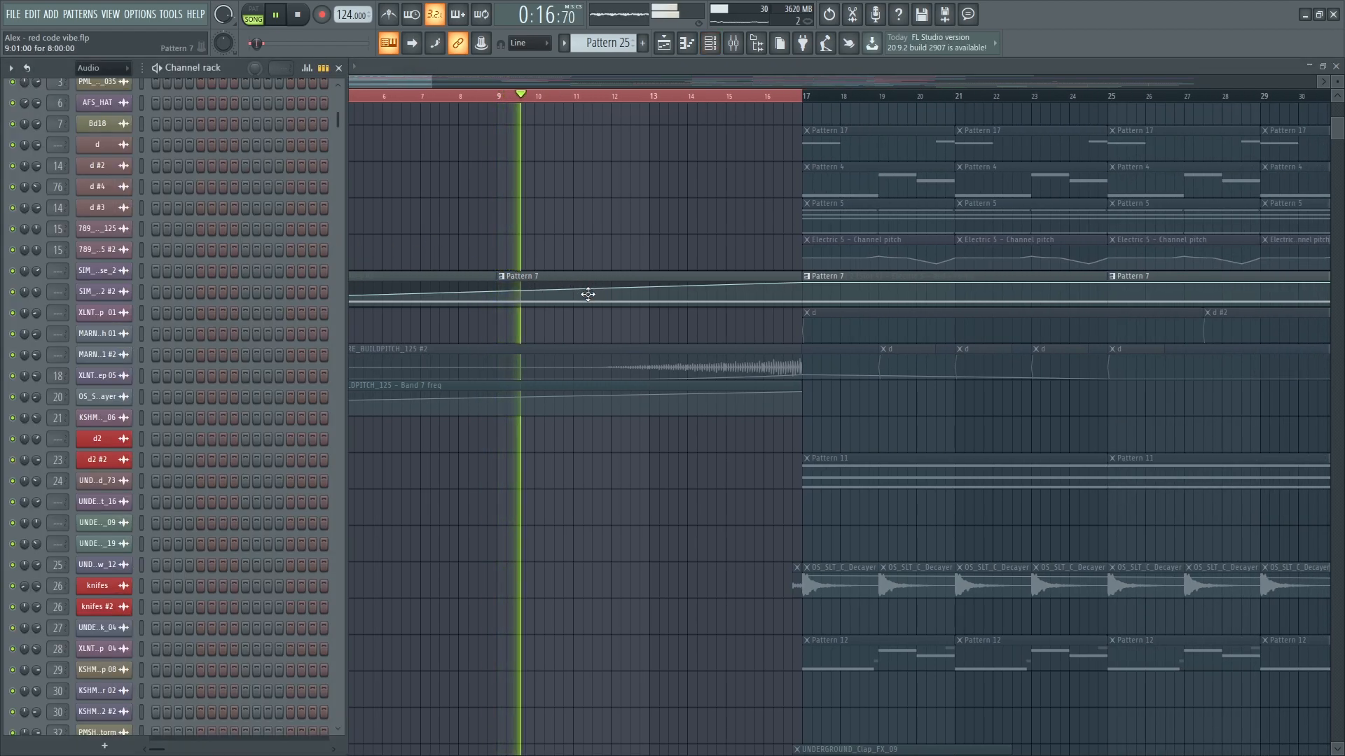
double_click(588, 293)
click(132, 255)
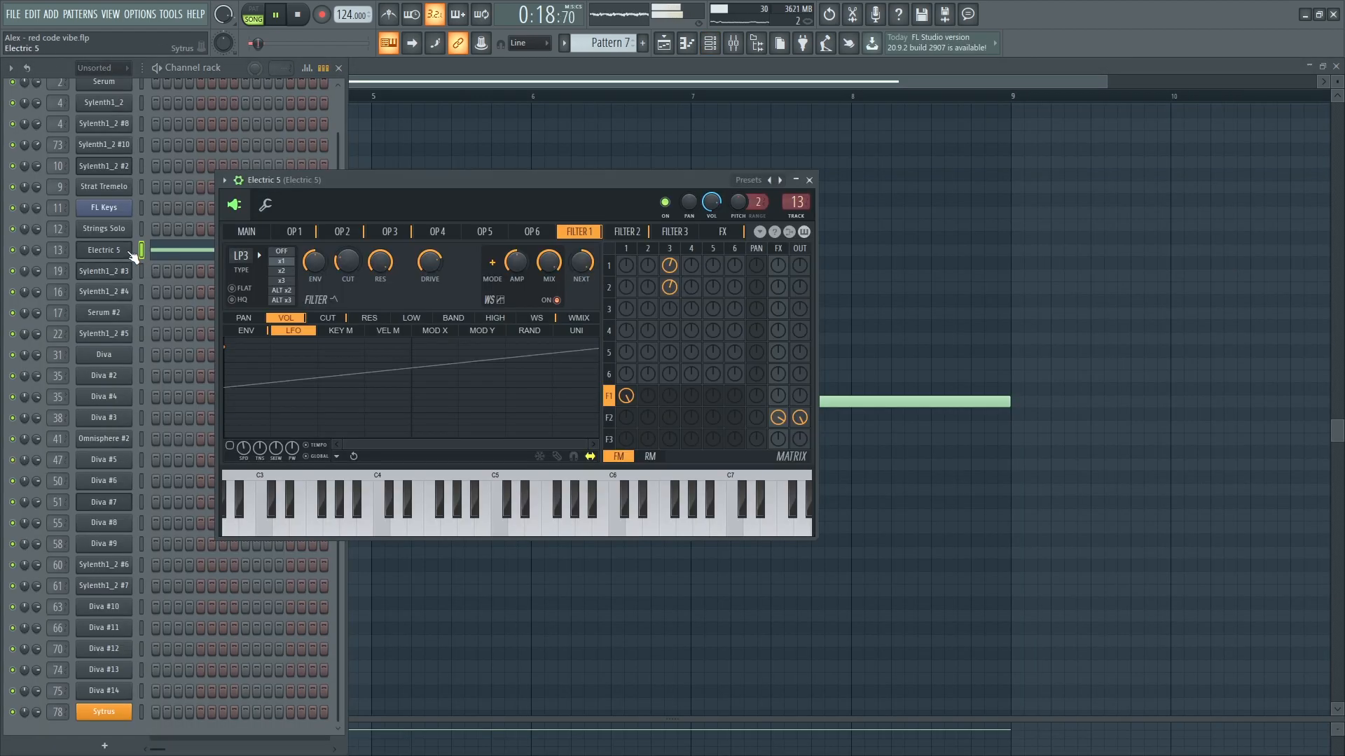
- Inspect the Electric 5 mixer track's effects: Fruity Reeverb 2, Soundgoodizer and both Fruity parametric EQ 2 instances
key(F9)
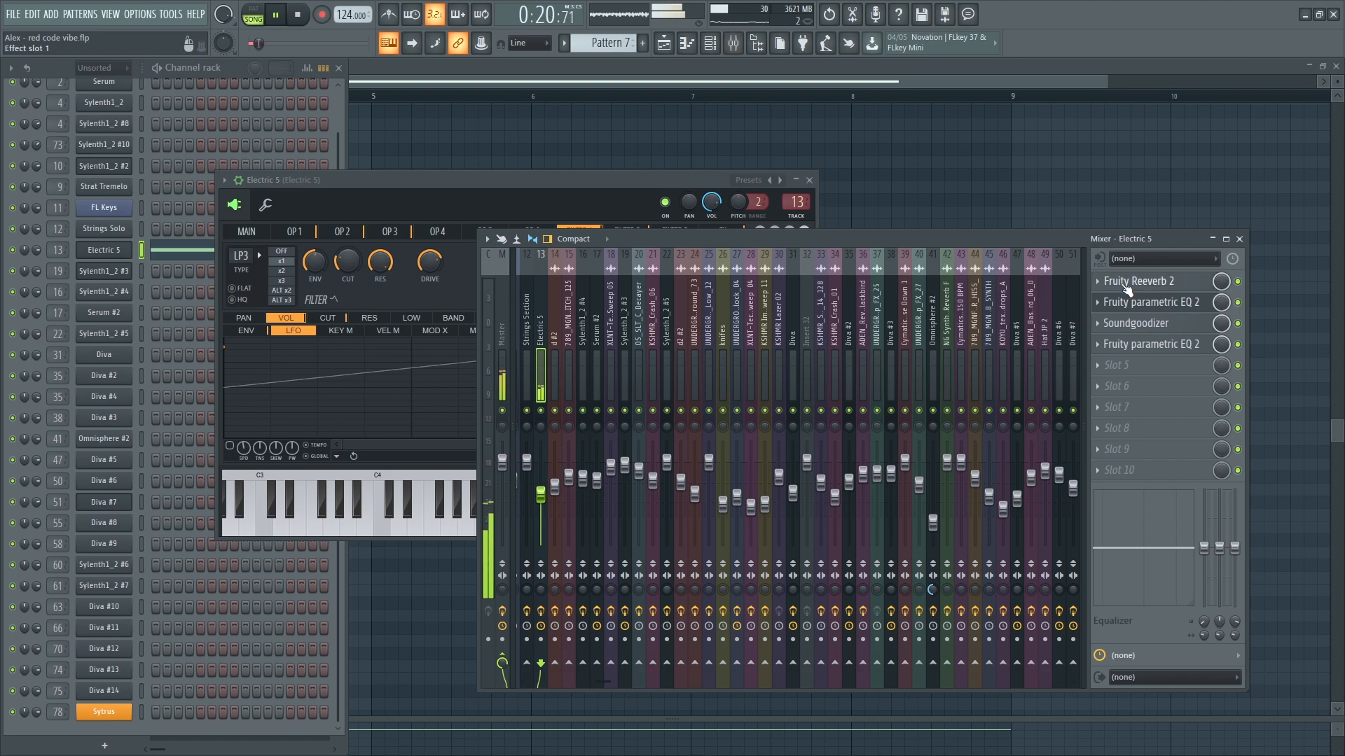
click(1125, 283)
click(1157, 304)
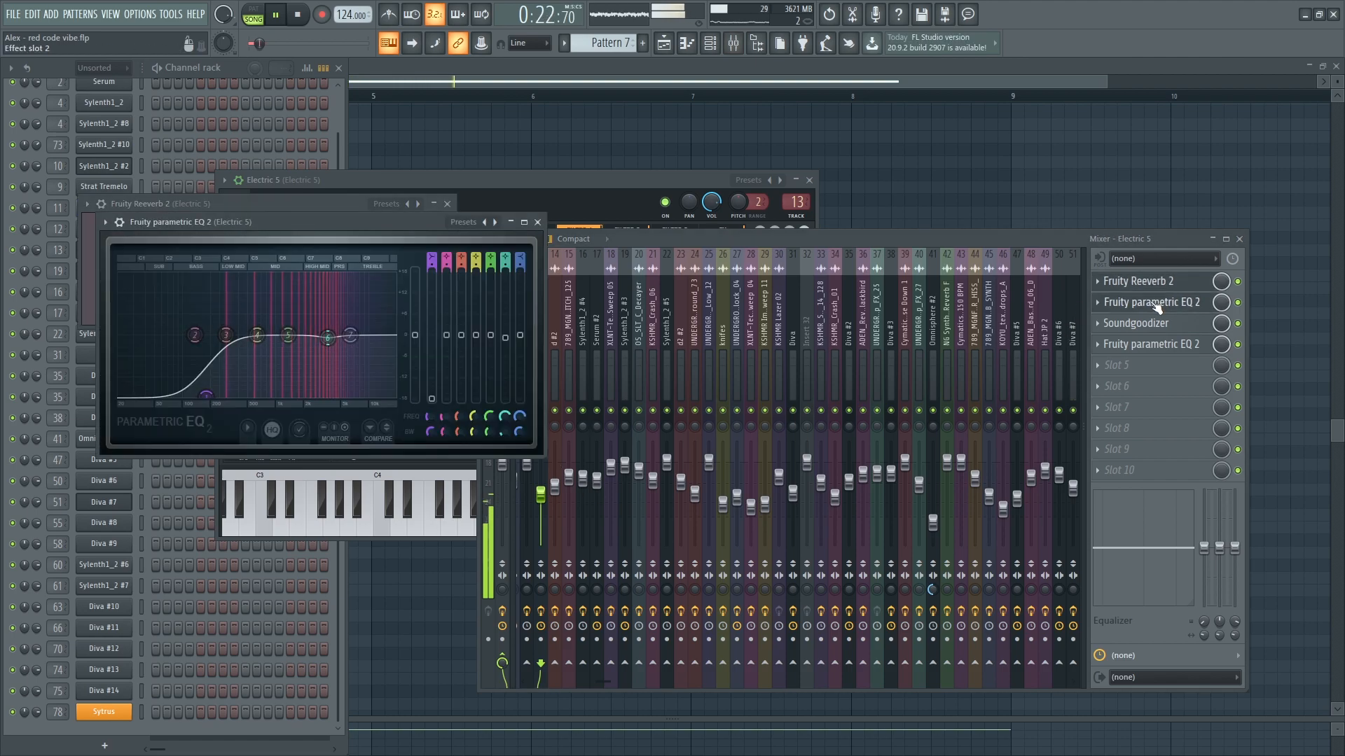
click(1159, 324)
click(1156, 344)
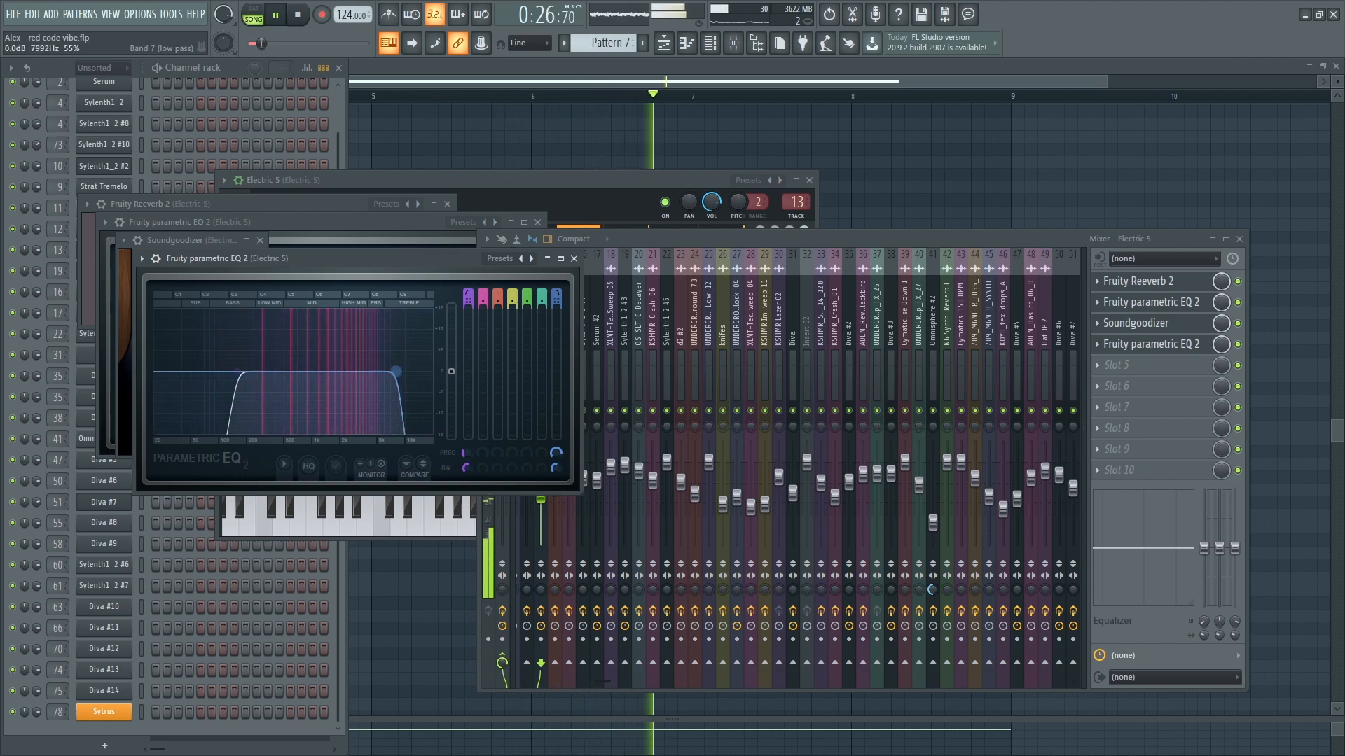
- Return to the playlist, bring all tracks back from solo, and play the arrangement from about bar 10
click(664, 43)
key(space)
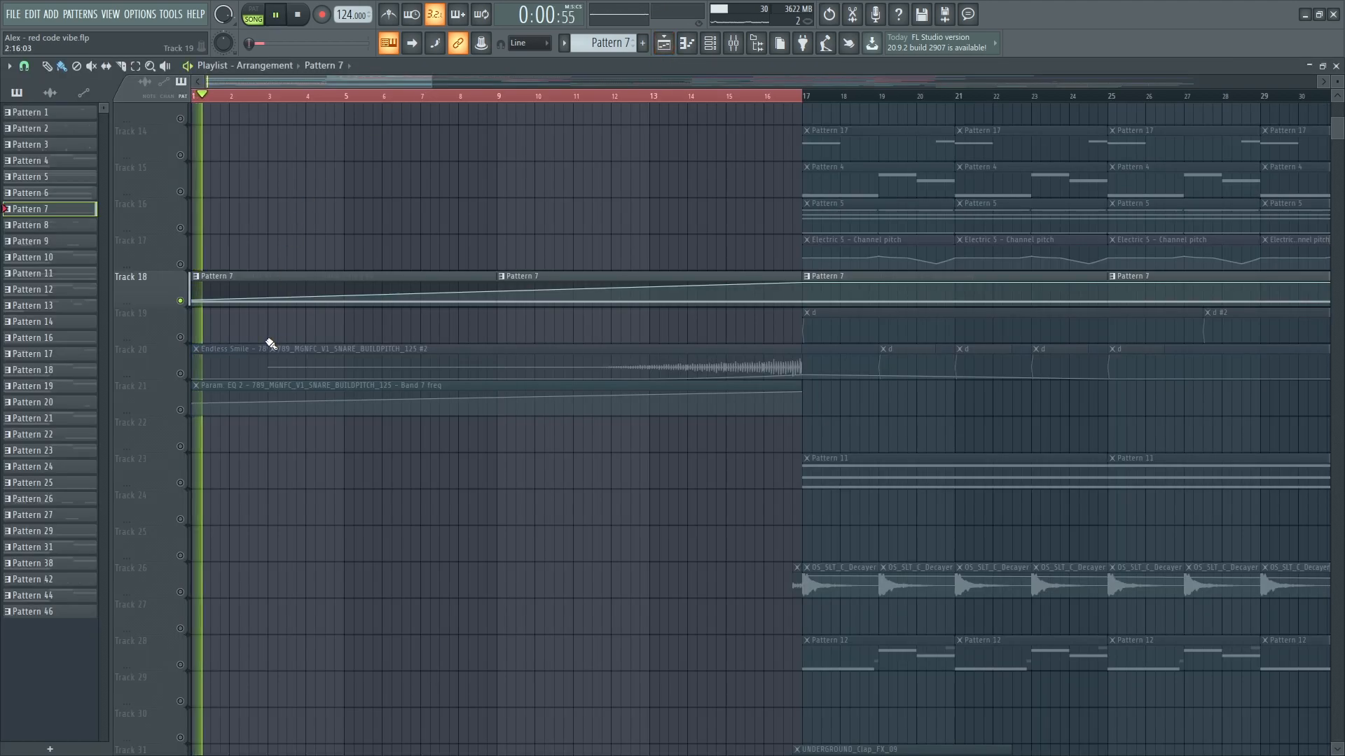
right_click(180, 375)
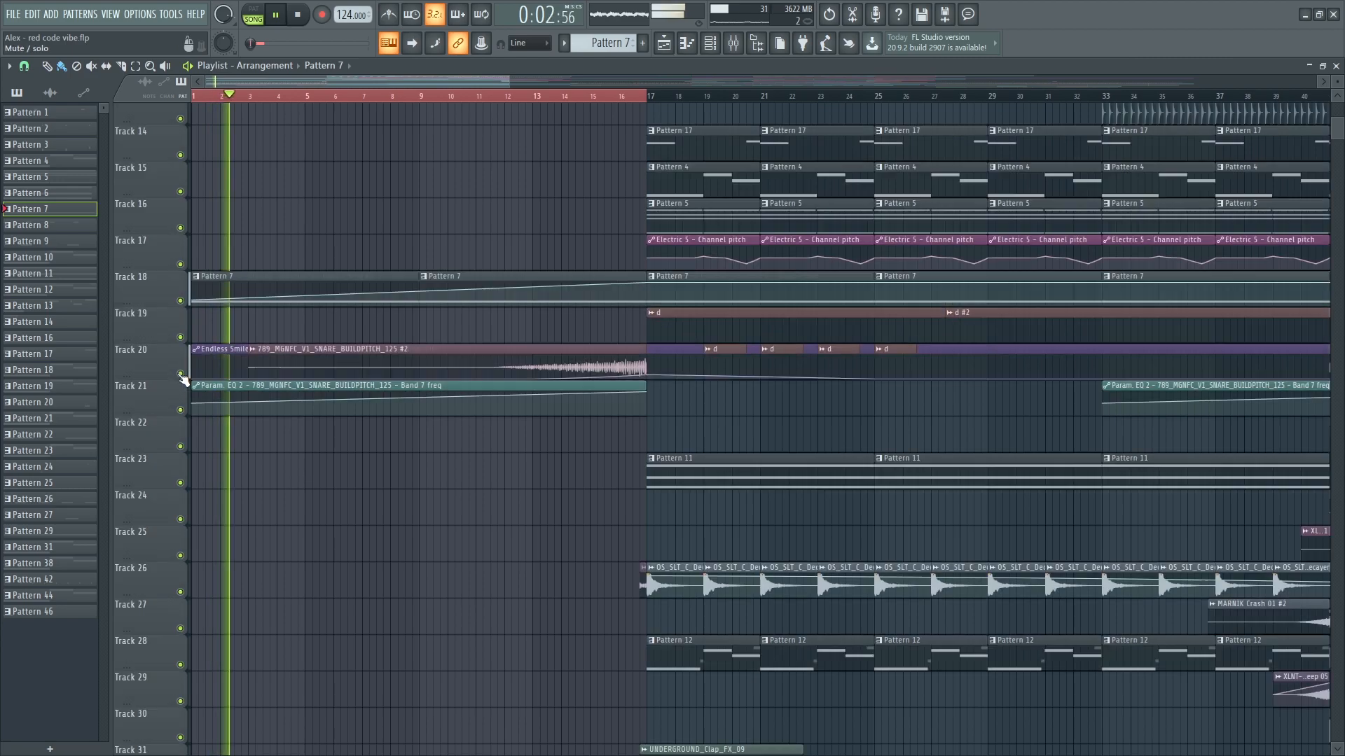
right_click(181, 374)
scroll(220, 360, up, 4)
key(space)
key(space)
click(444, 92)
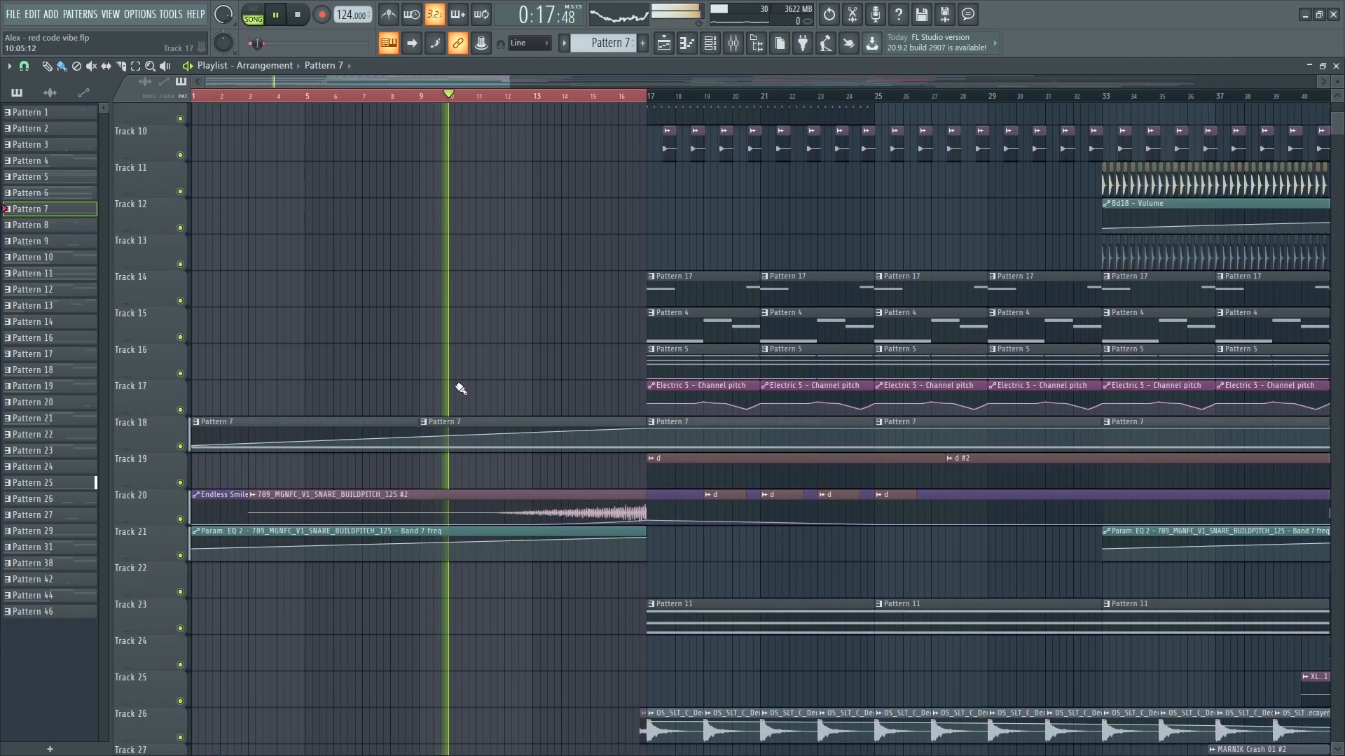
- Extend the playlist's time selection to end at bar 33
scroll(469, 409, down, 3)
ctrl+scroll(490, 441, down, 1)
scroll(507, 455, down, 5)
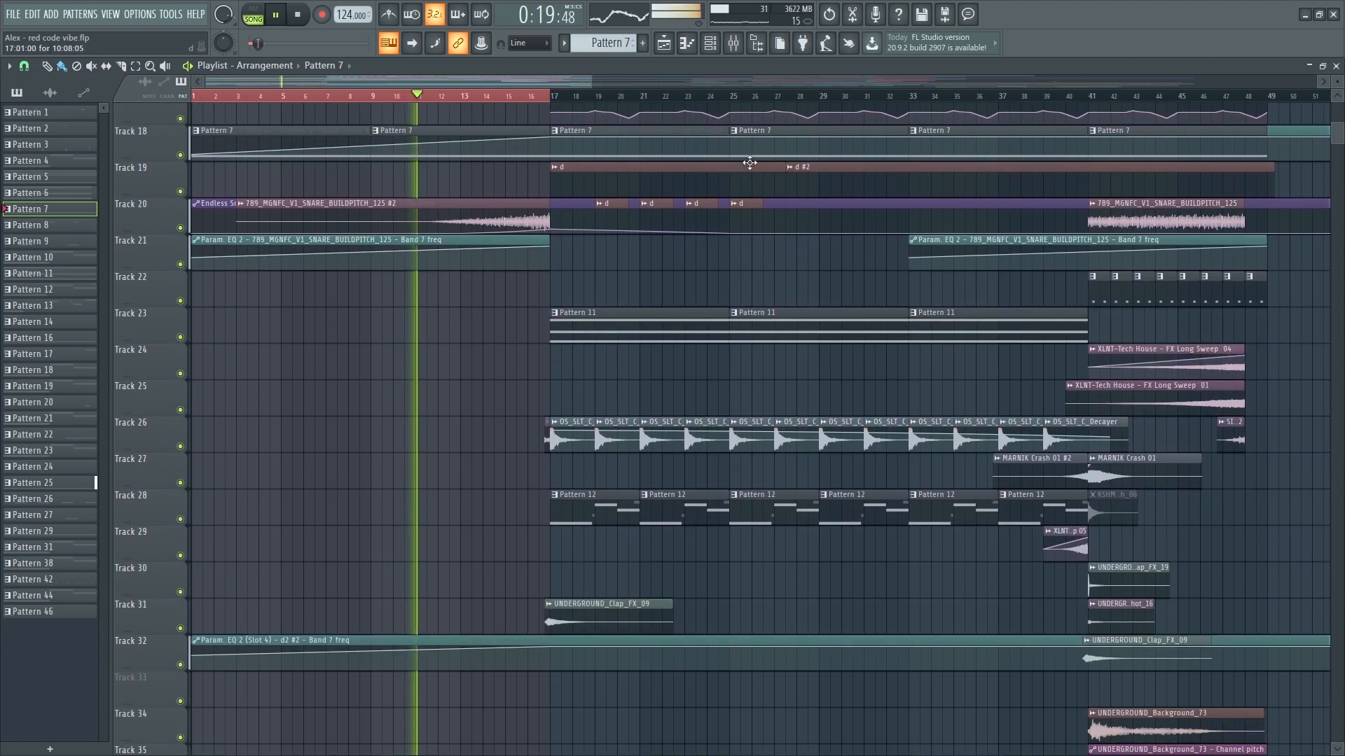
ctrl+shift+click(913, 98)
right_click(800, 269)
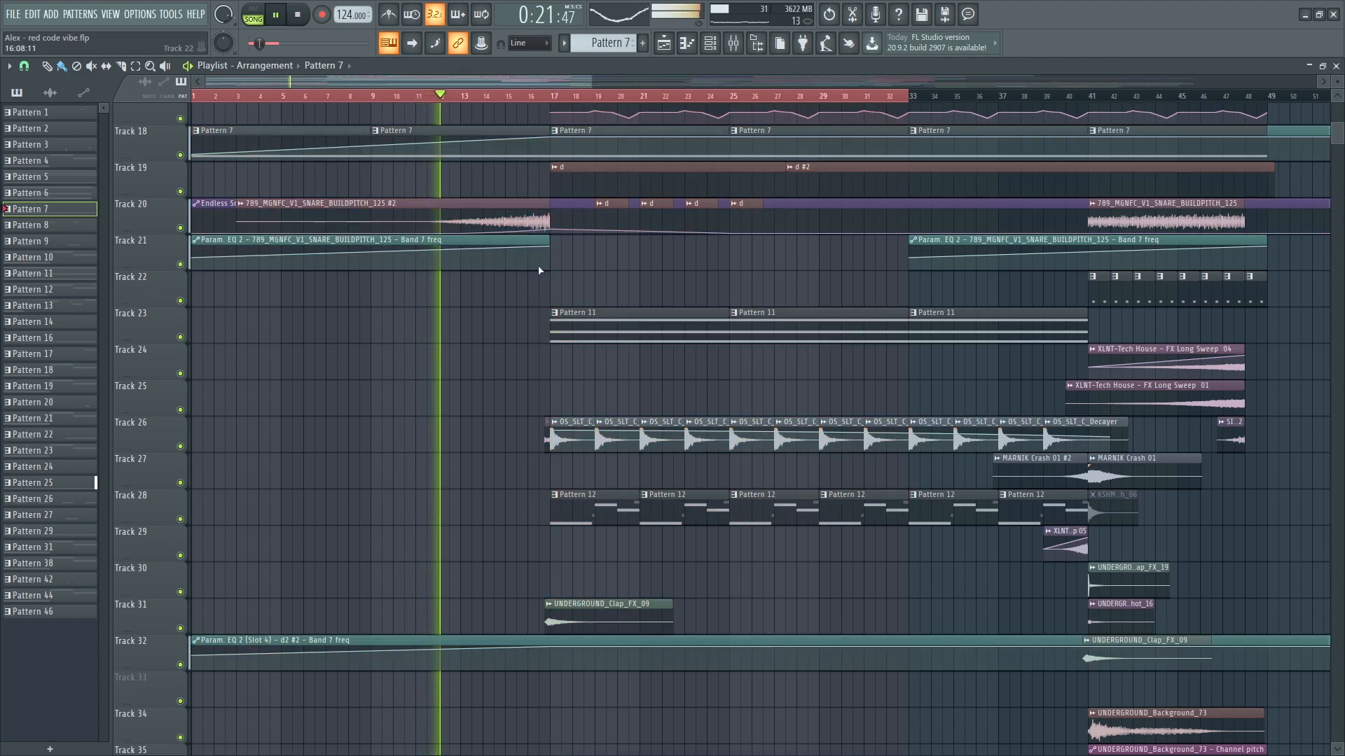
- Solo Track 20 to hear the snare build-up, then turn its solo off again
ctrl+scroll(509, 207, up, 3)
right_click(181, 228)
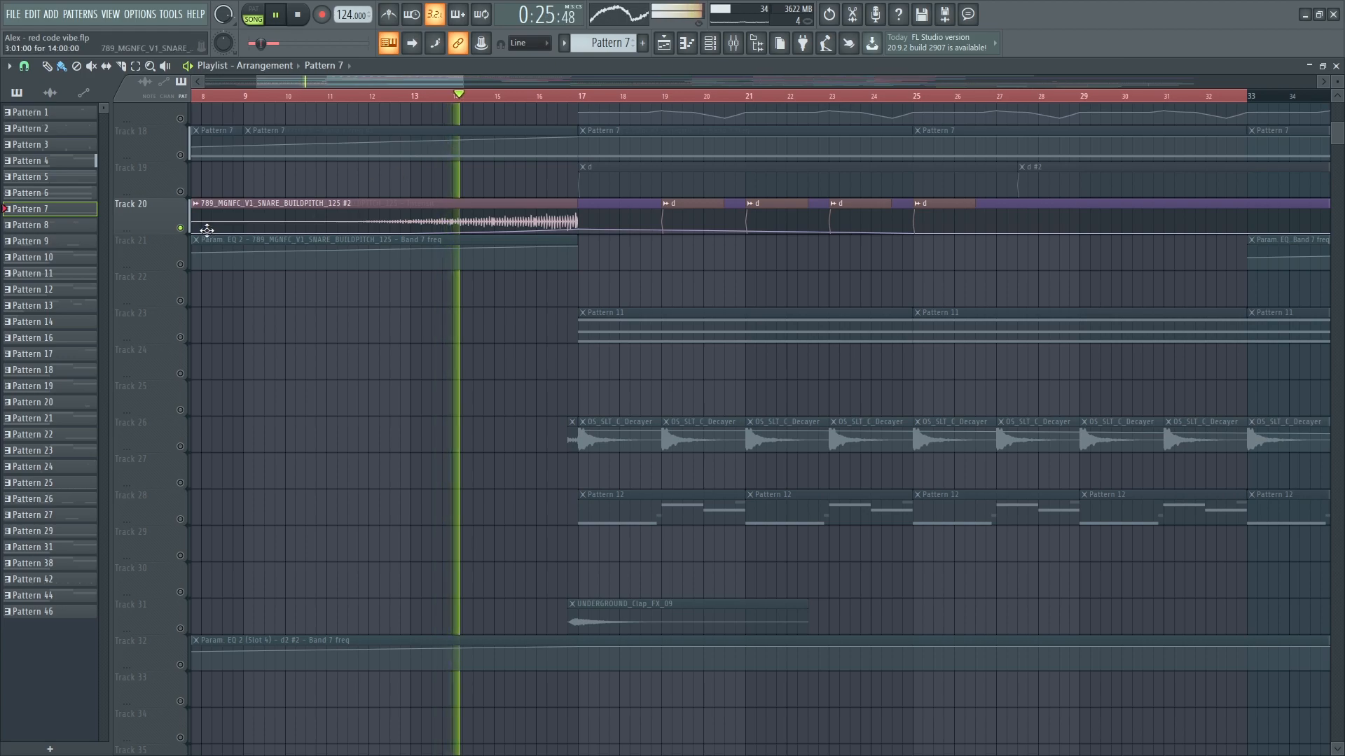
right_click(182, 228)
- Look over the tracks that enter at bar 17 while the arrangement plays, from Track 32 up to Track 5
scroll(459, 417, down, 4)
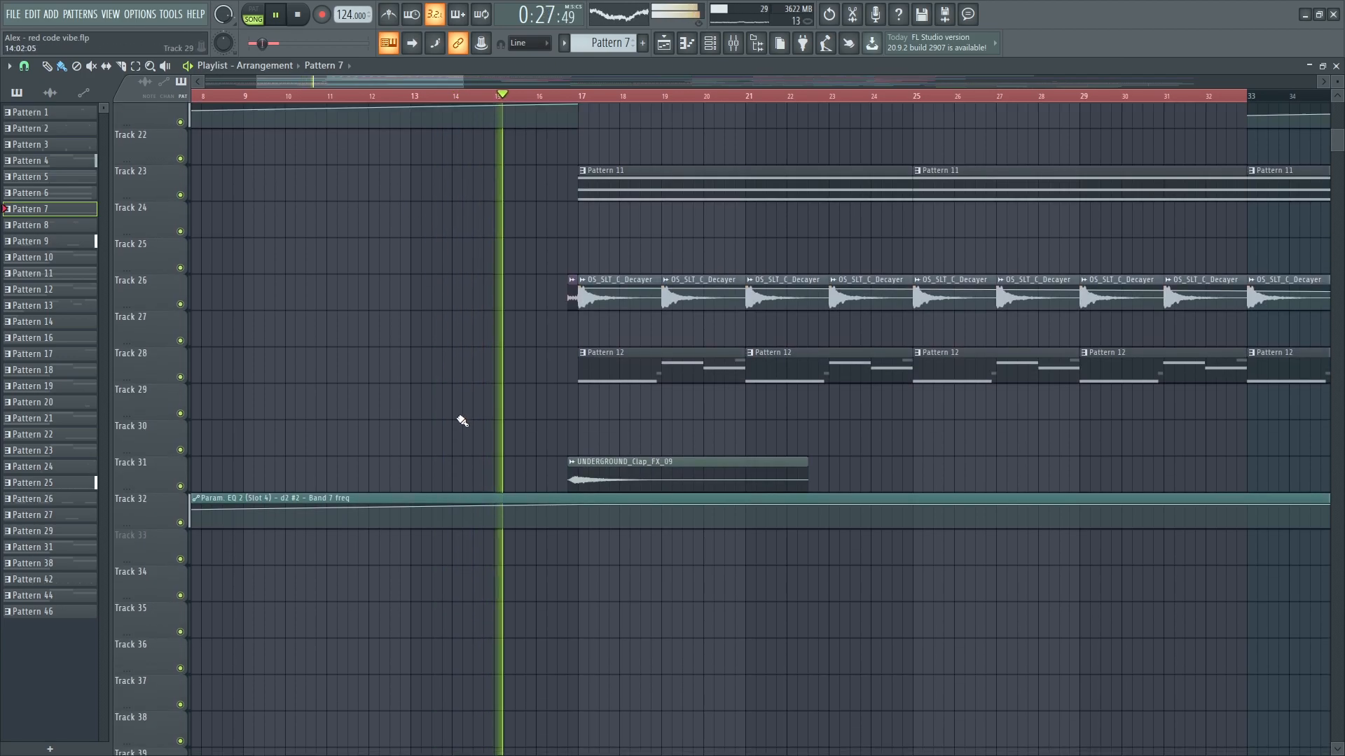
ctrl+scroll(463, 419, down, 2)
ctrl+scroll(574, 321, up, 4)
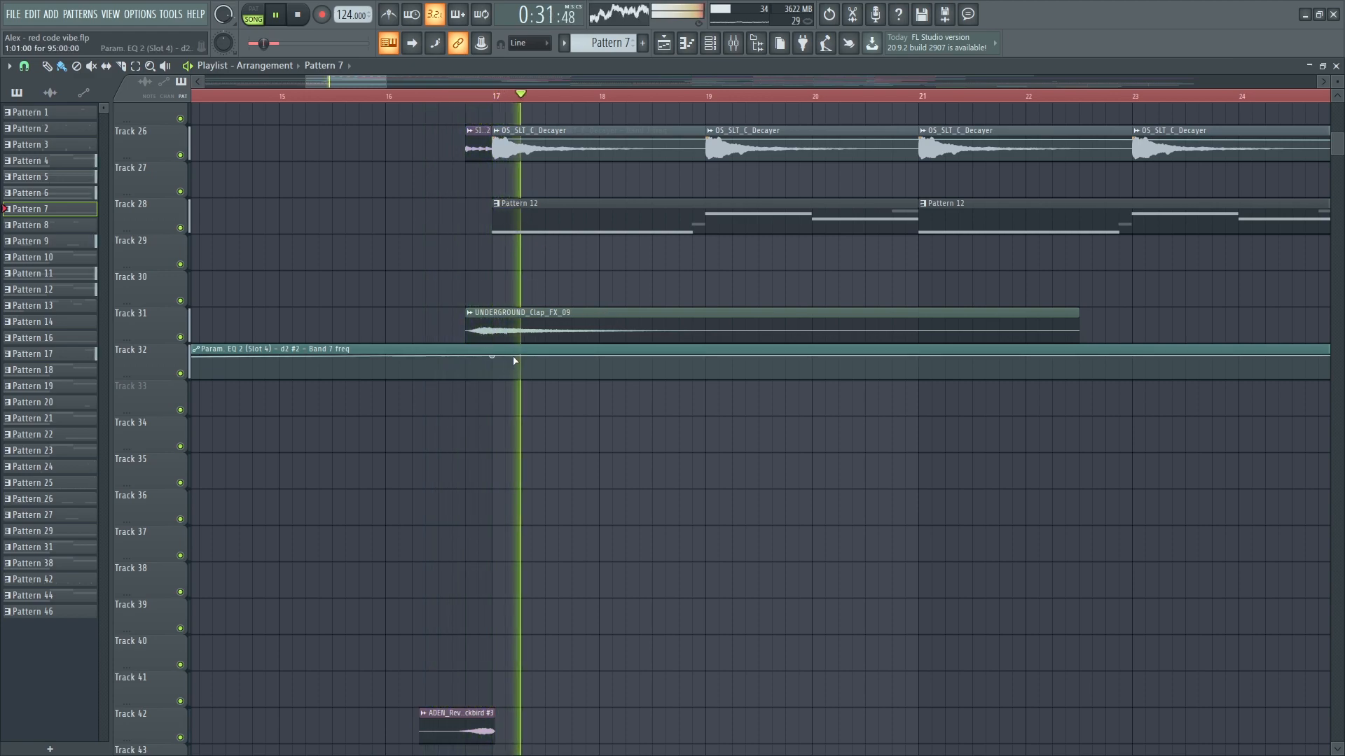
ctrl+scroll(519, 354, down, 3)
scroll(701, 371, up, 3)
ctrl+scroll(784, 389, down, 2)
ctrl+scroll(915, 393, up, 2)
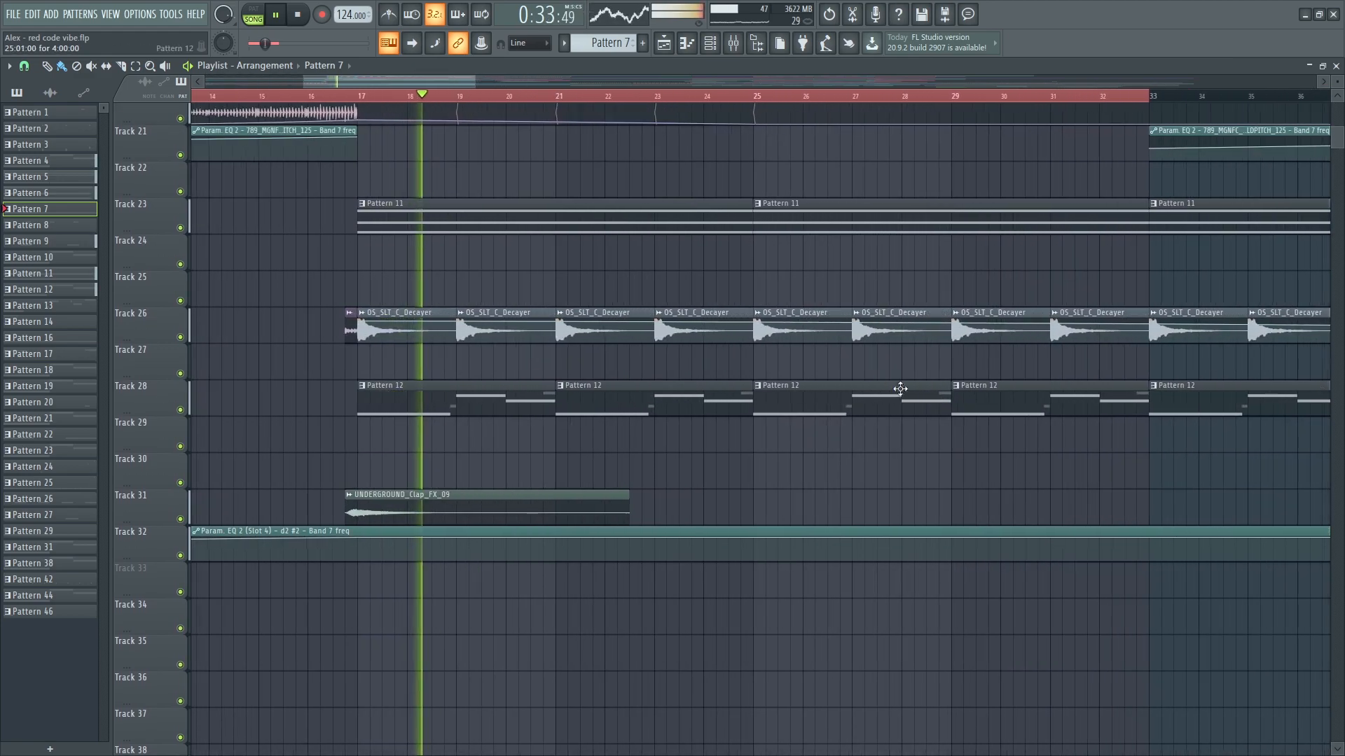
scroll(574, 324, up, 5)
scroll(513, 313, up, 5)
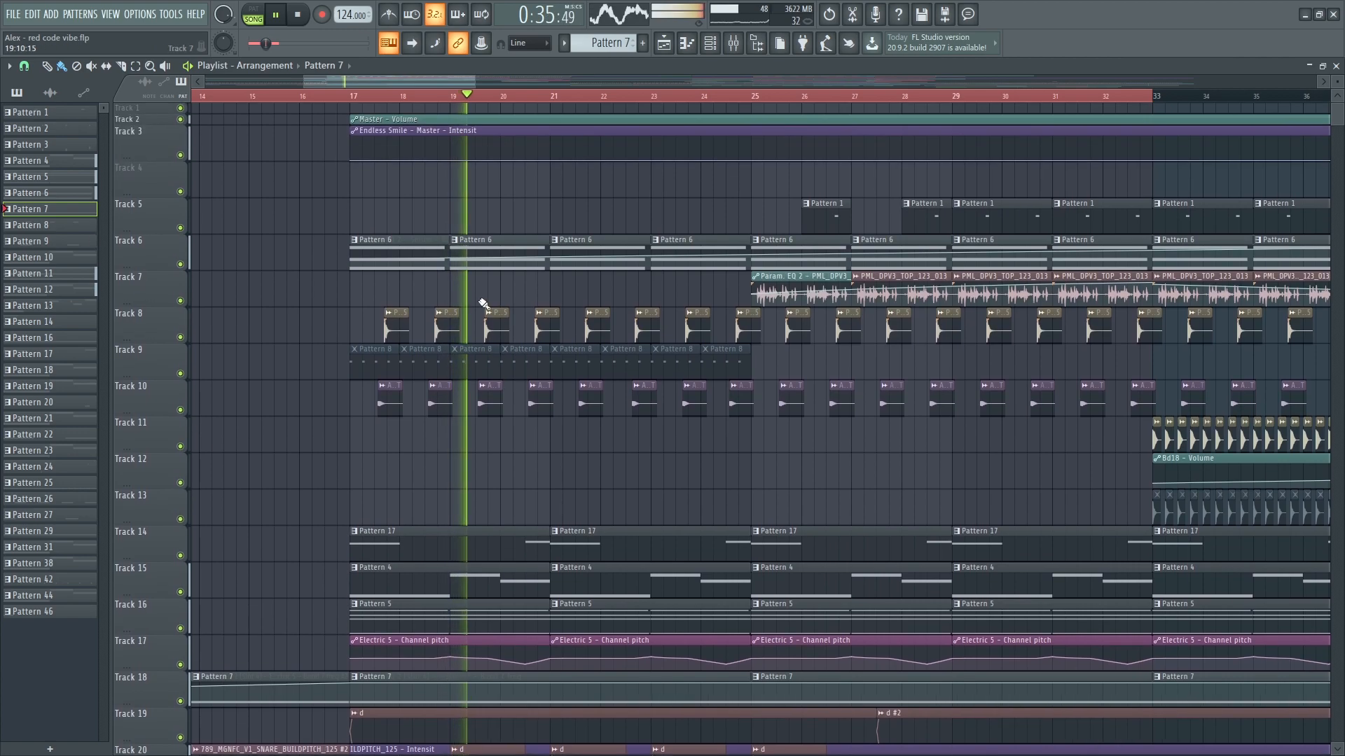
- Solo Track 6, set the time selection to bars 17 to 25, and play its Pattern 6 clips
right_click(181, 265)
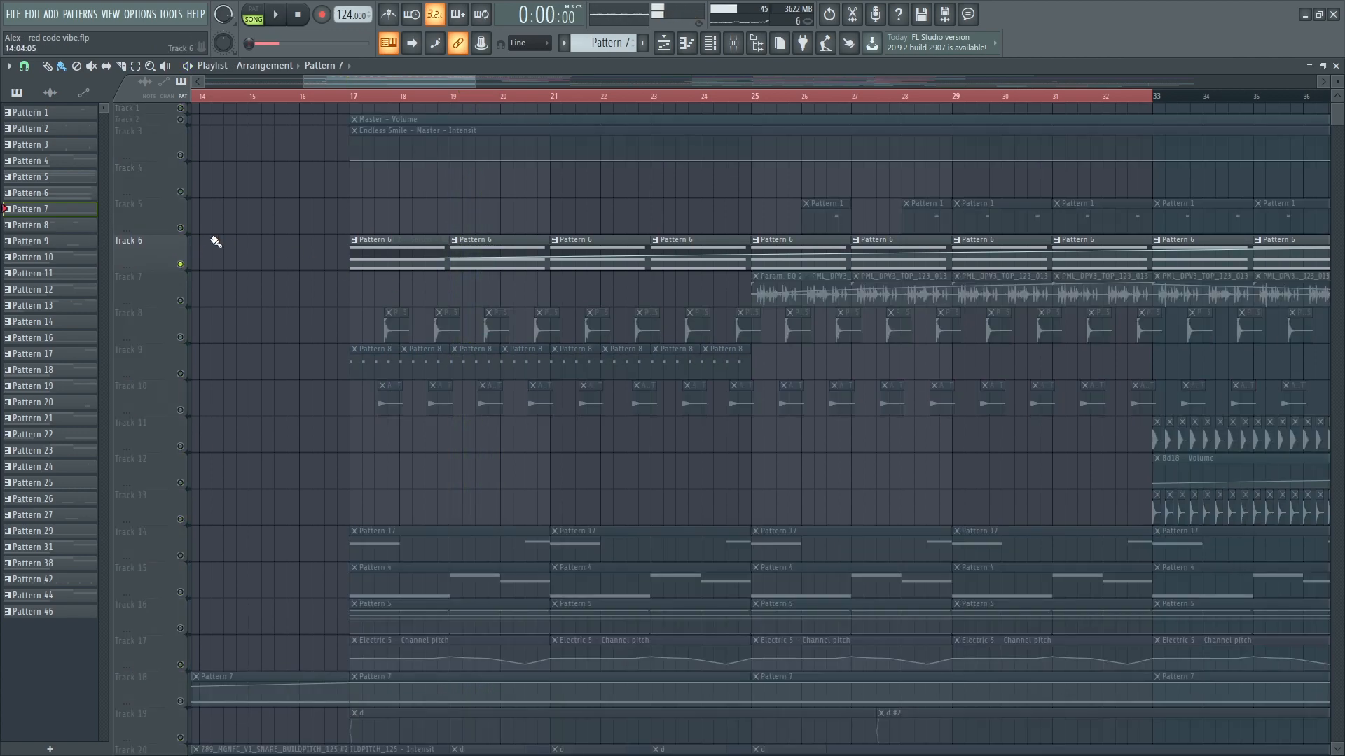
drag(354, 101, 367, 98)
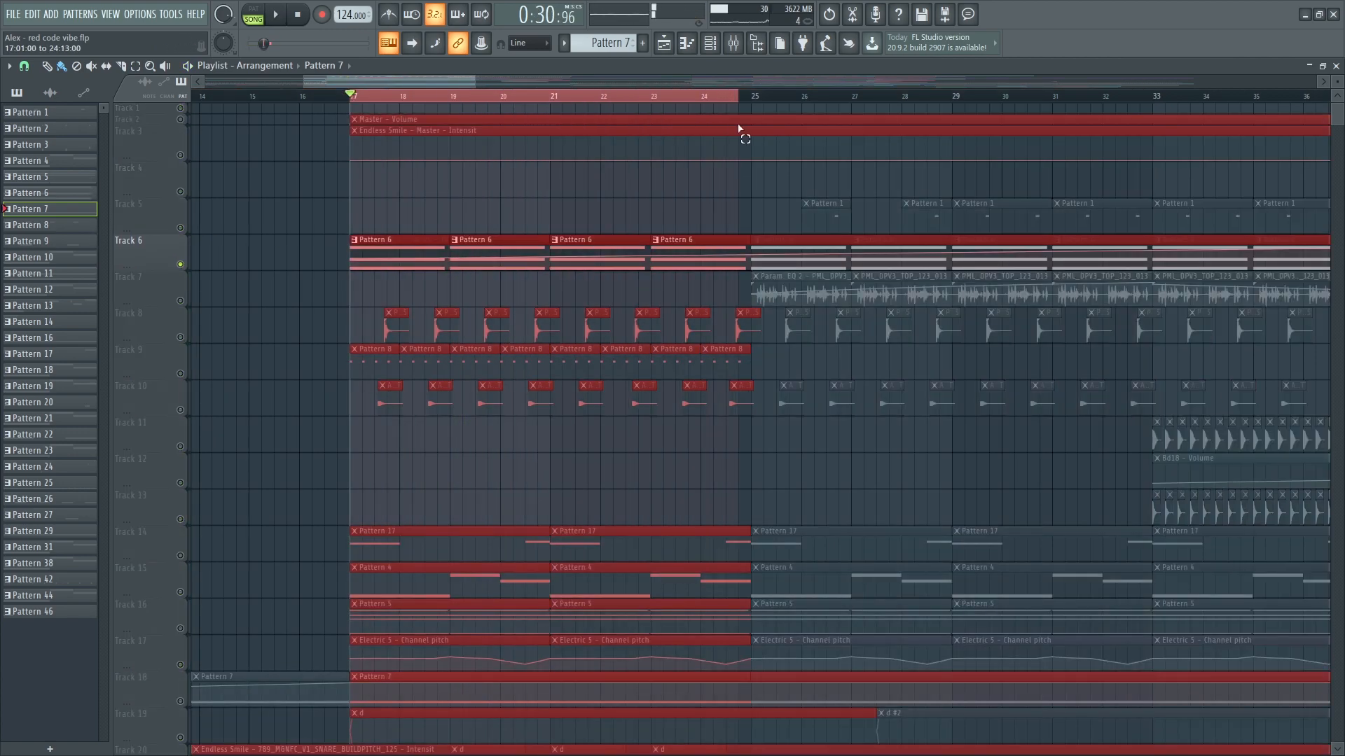
click(744, 175)
key(space)
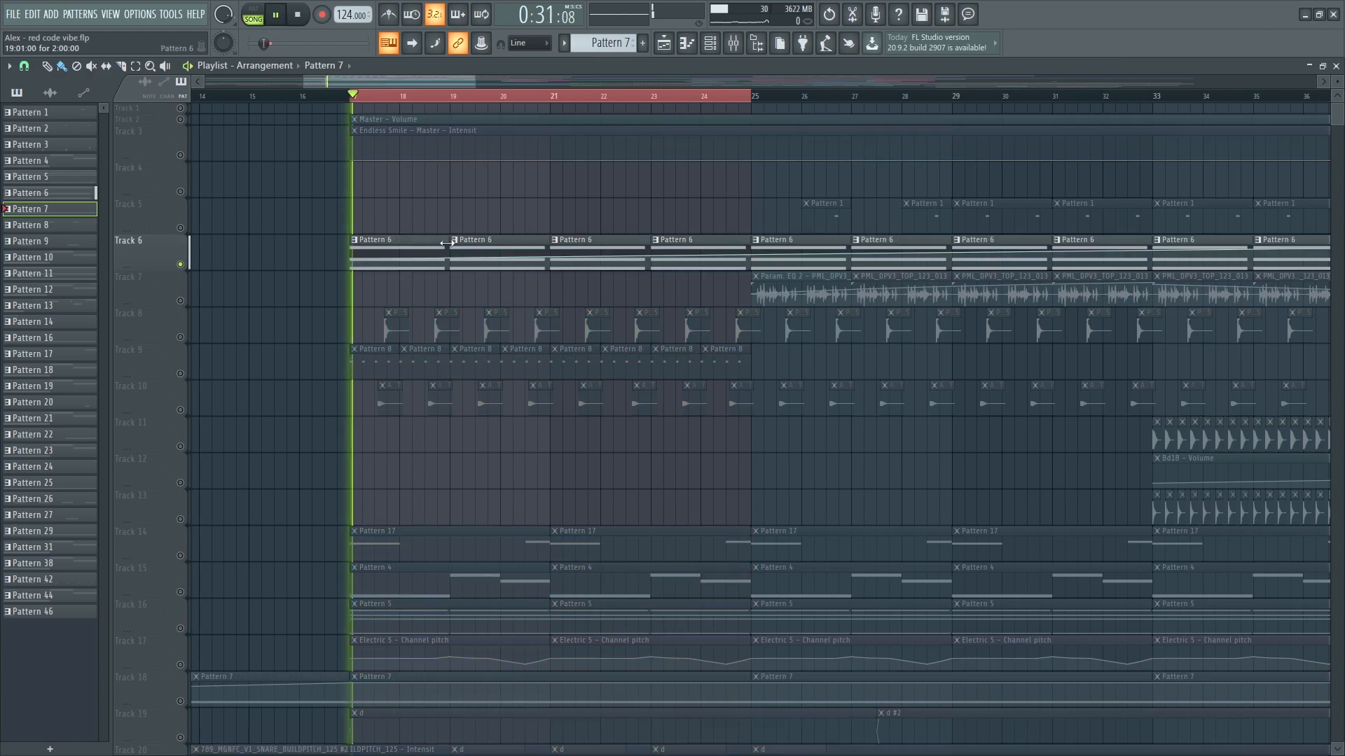
- Open the notes of Pattern 6 and look over the Serum instrument that plays them
double_click(378, 250)
key(F6)
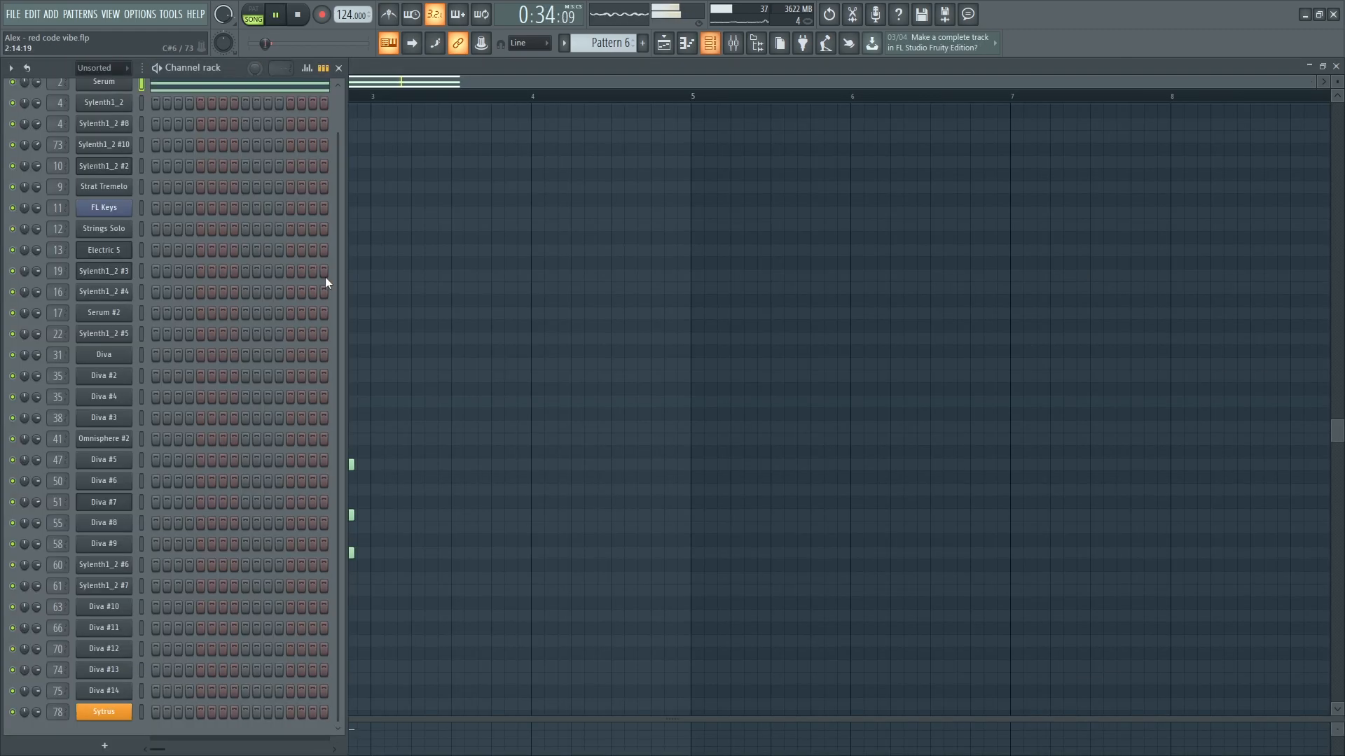
scroll(262, 499, up, 2)
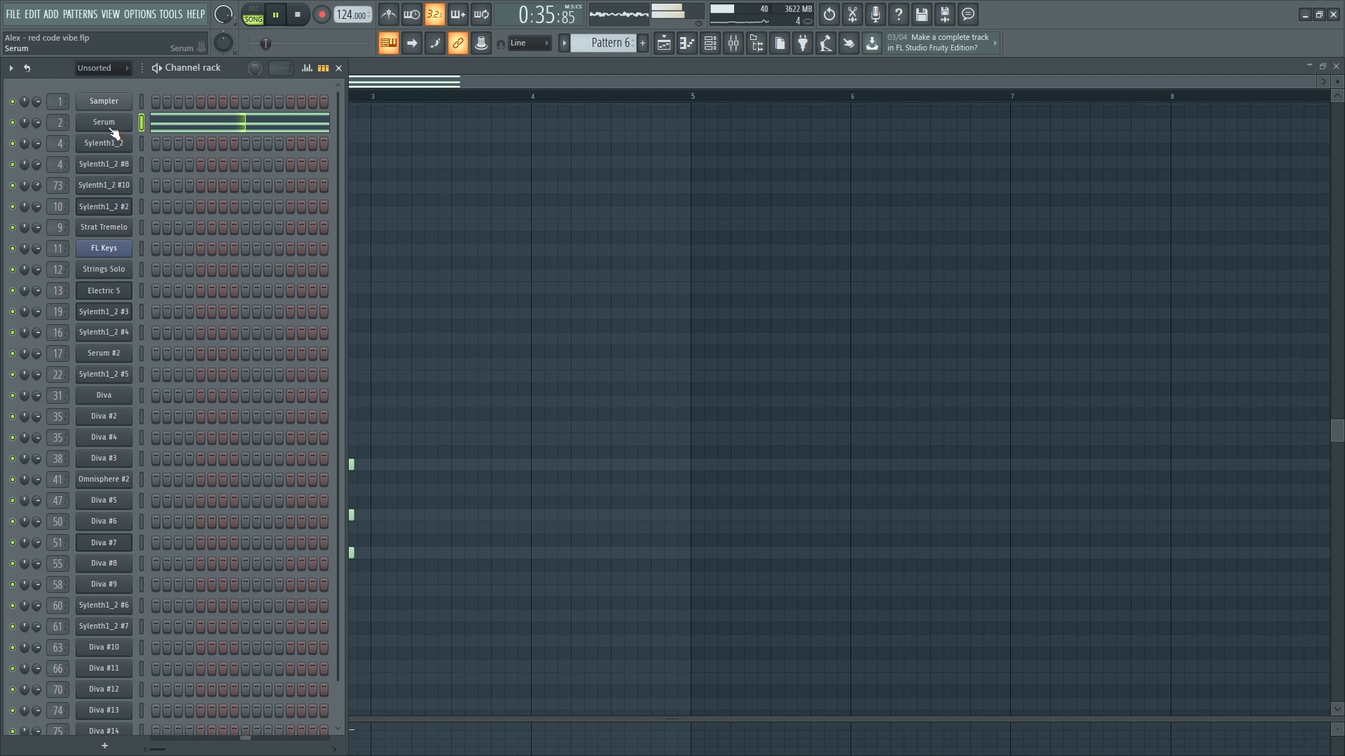
click(112, 129)
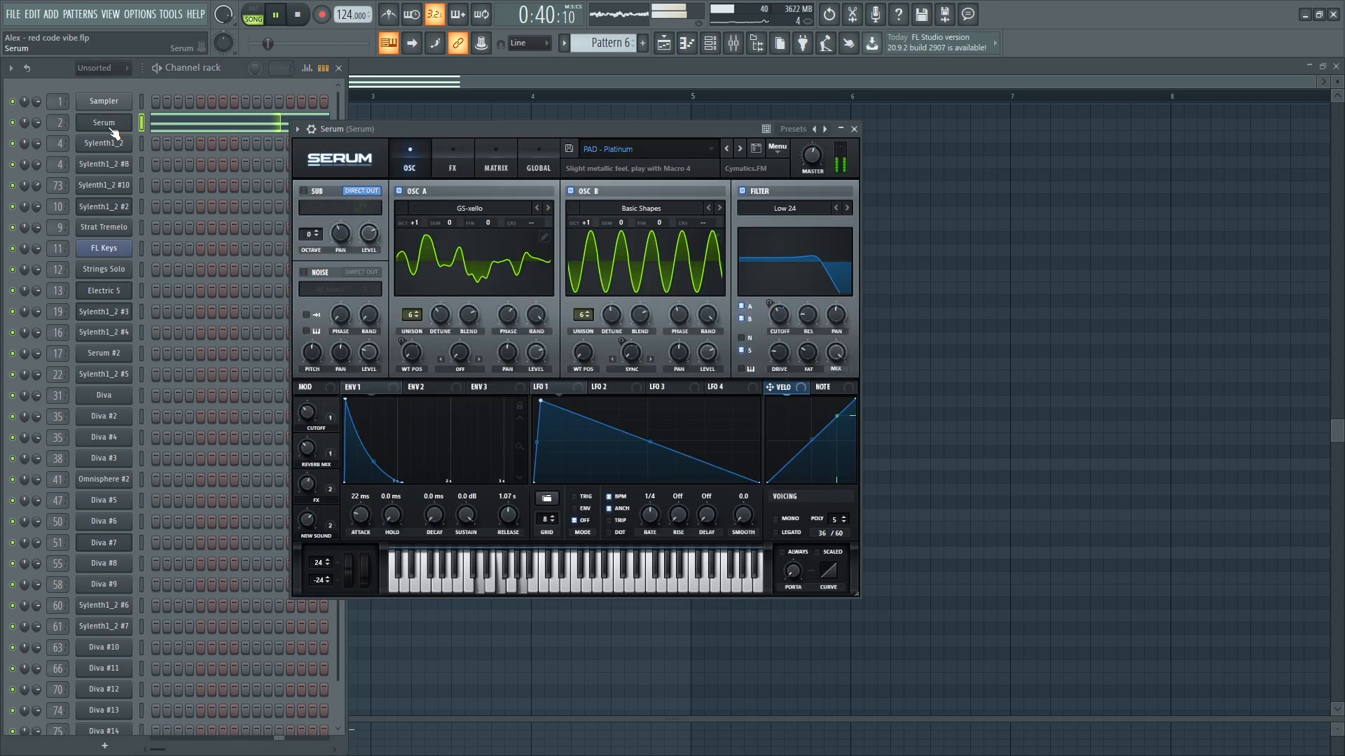
click(112, 129)
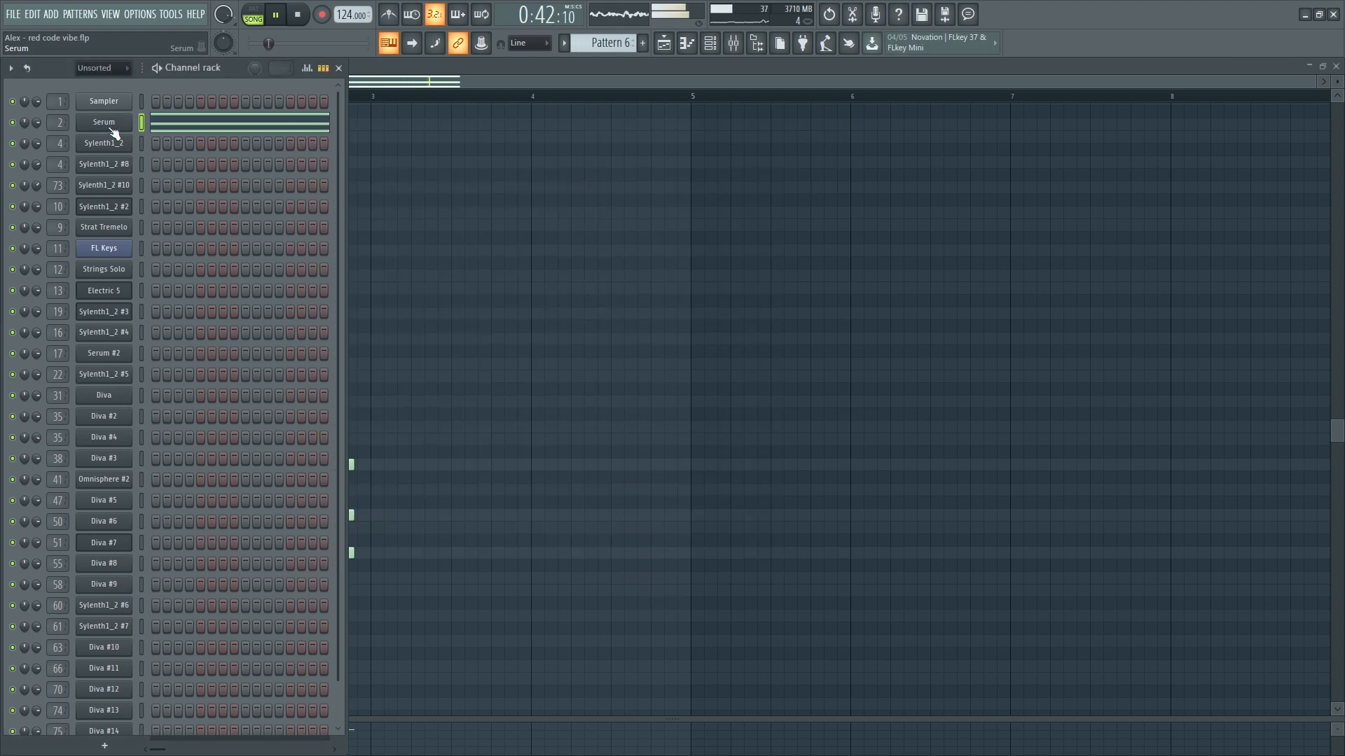
- Examine the Fruity parametric EQ 2 on the Serum mixer track, and return to the playlist with playback stopped
key(F9)
click(1120, 281)
key(space)
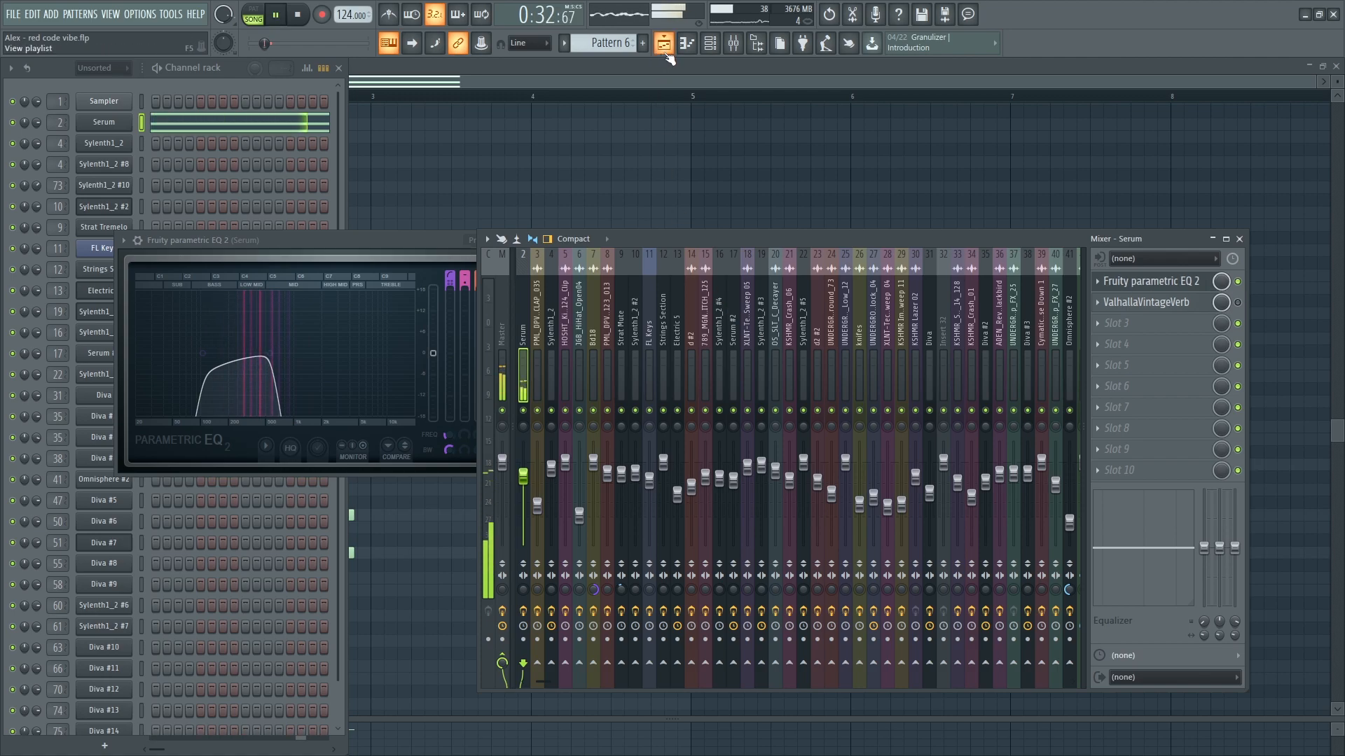
click(664, 44)
key(space)
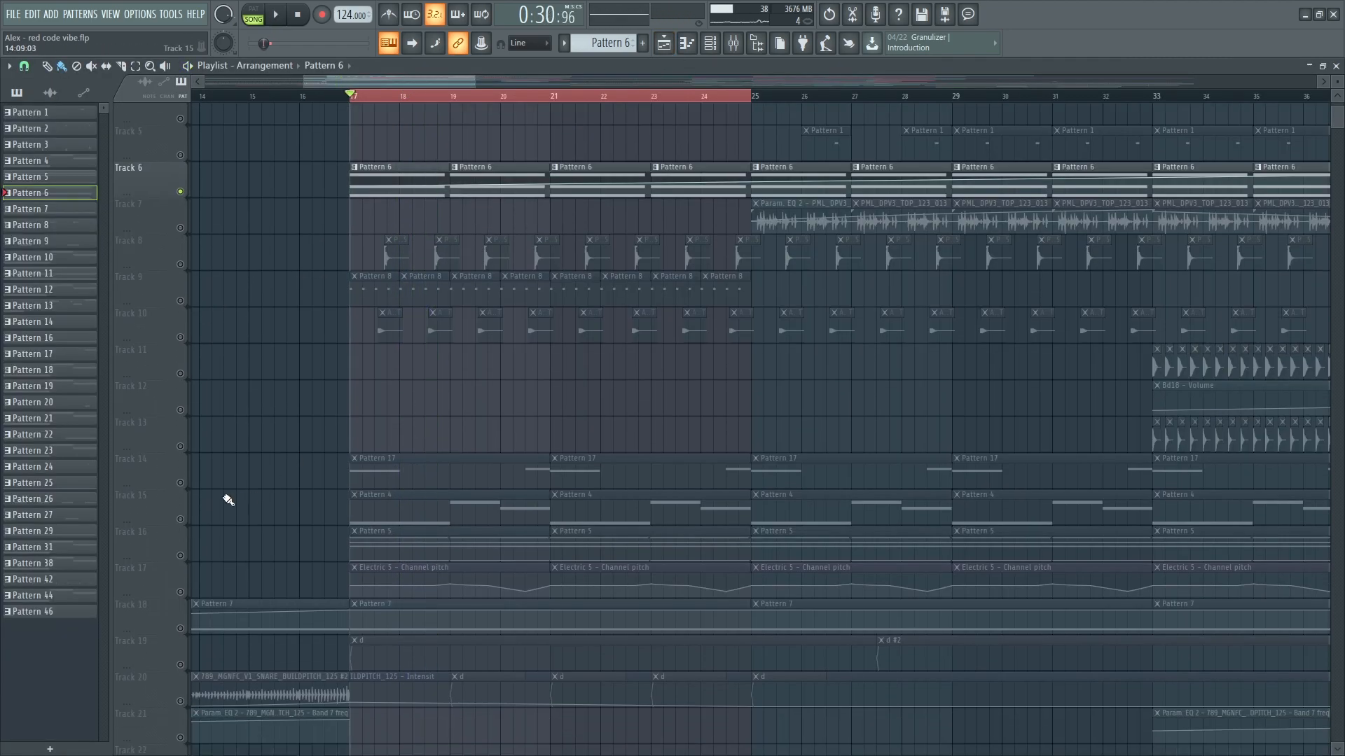
- Turn on Track 14 in place of Track 6 and play its Pattern 17 clips
click(180, 482)
key(space)
click(180, 192)
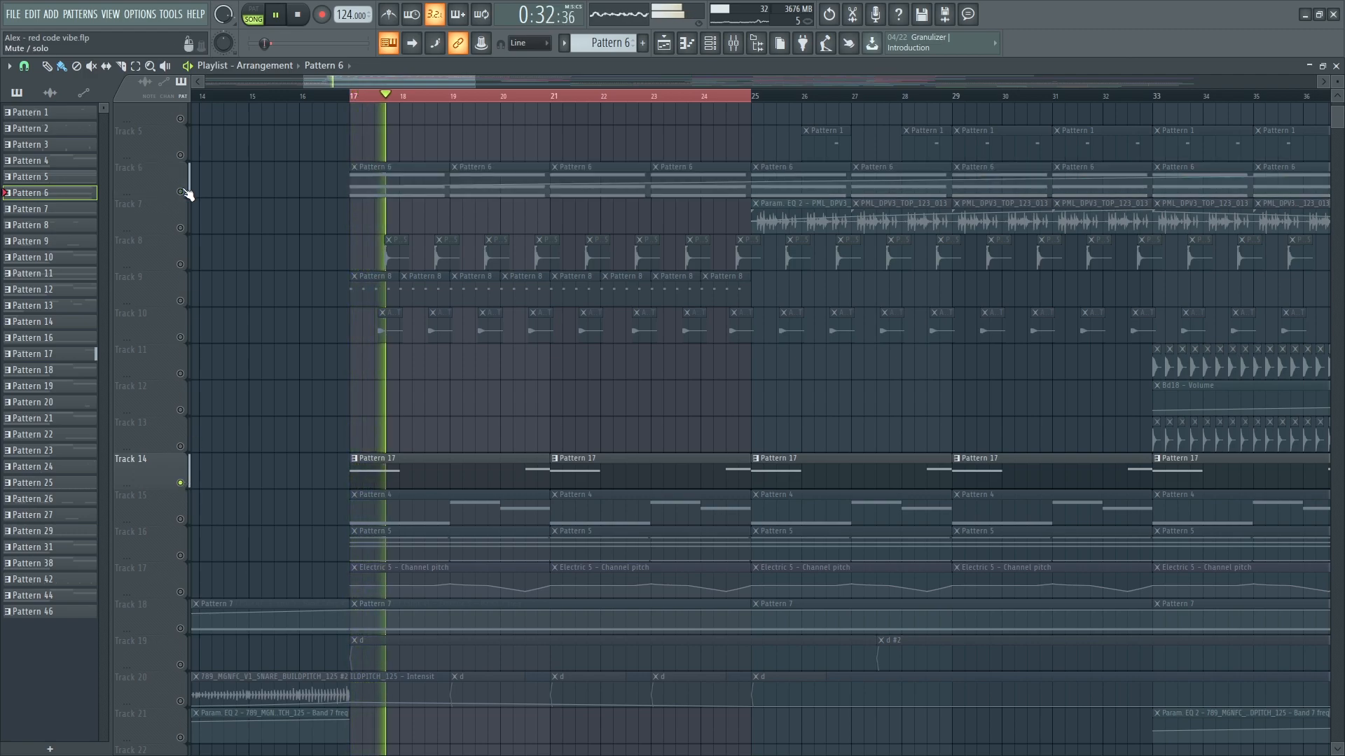
- Open the notes of Pattern 17 and its Strat Tremelo instrument
key(F6)
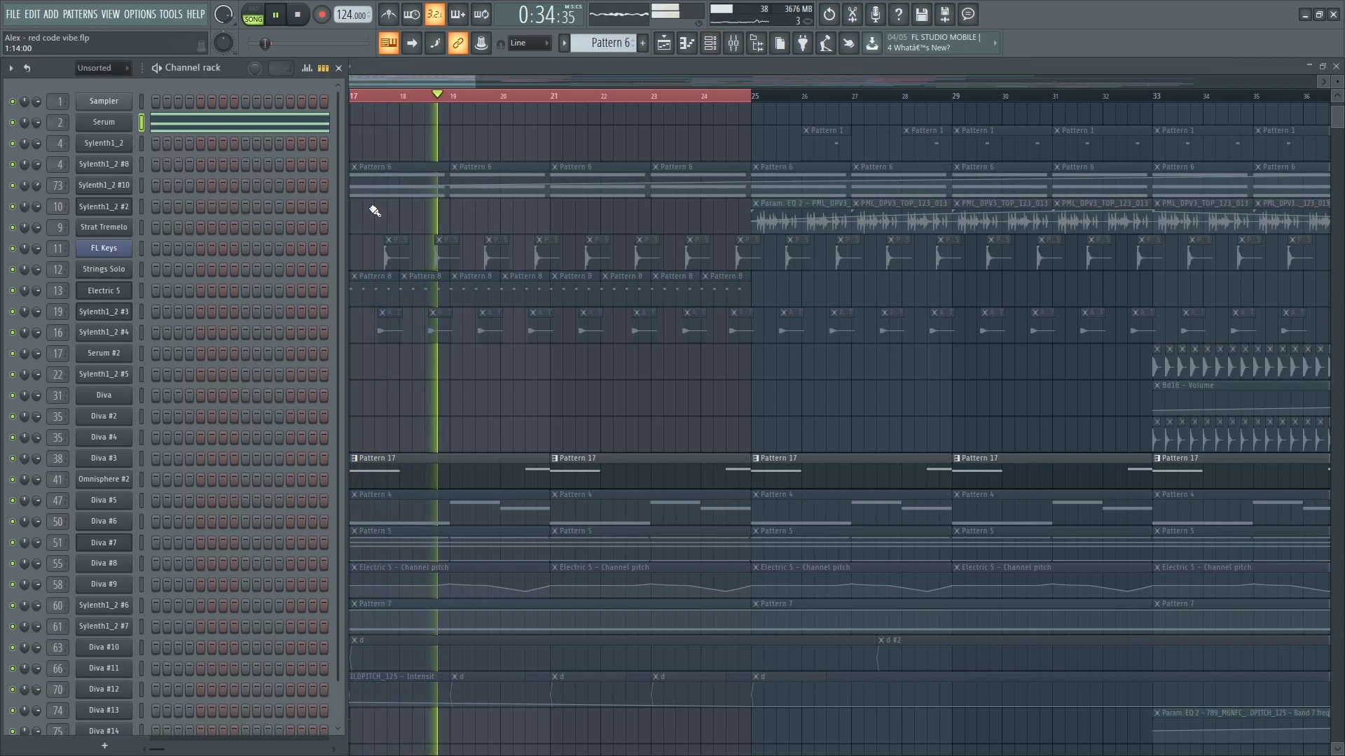
double_click(448, 470)
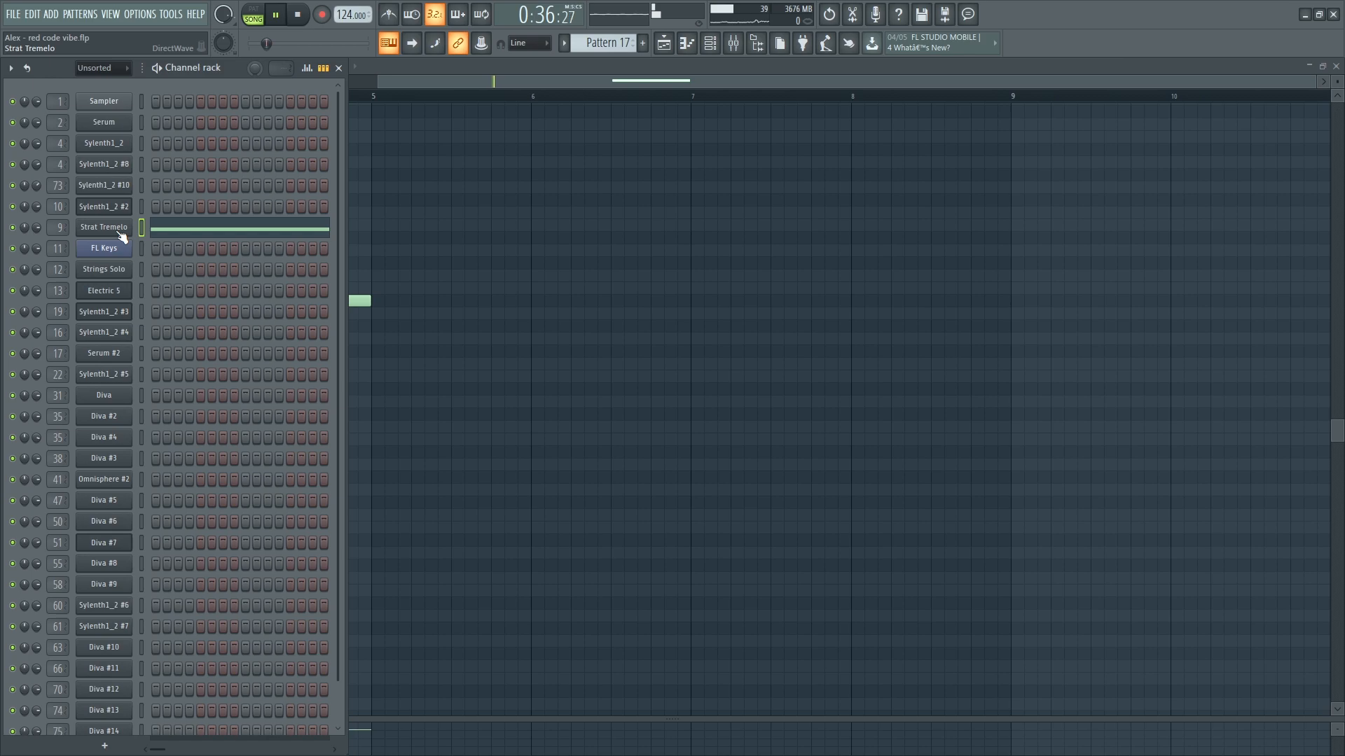
click(117, 230)
- Inspect the effects on the Strat Mute mixer track: ValhallaVintageVerb, Fruity parametric EQ 2 and FabFilter Pro-Q 3
key(F9)
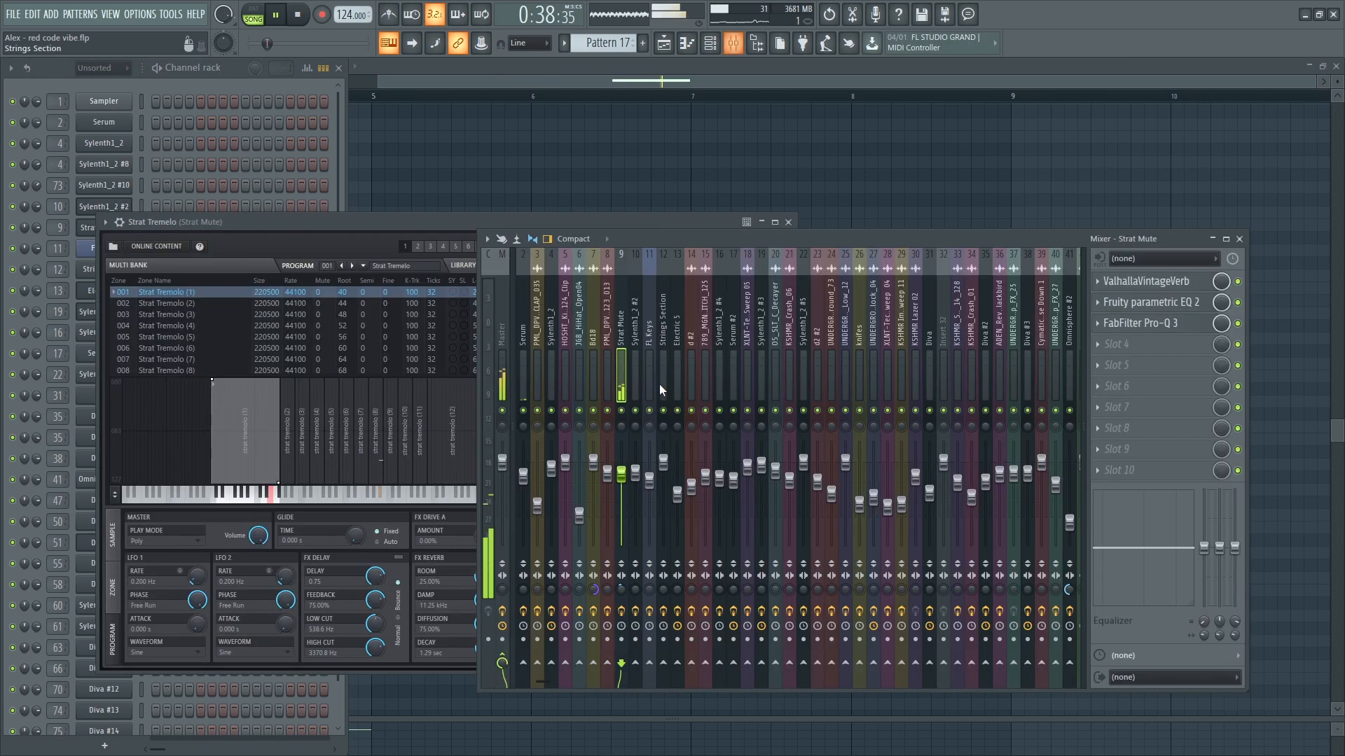
click(1167, 287)
click(1166, 286)
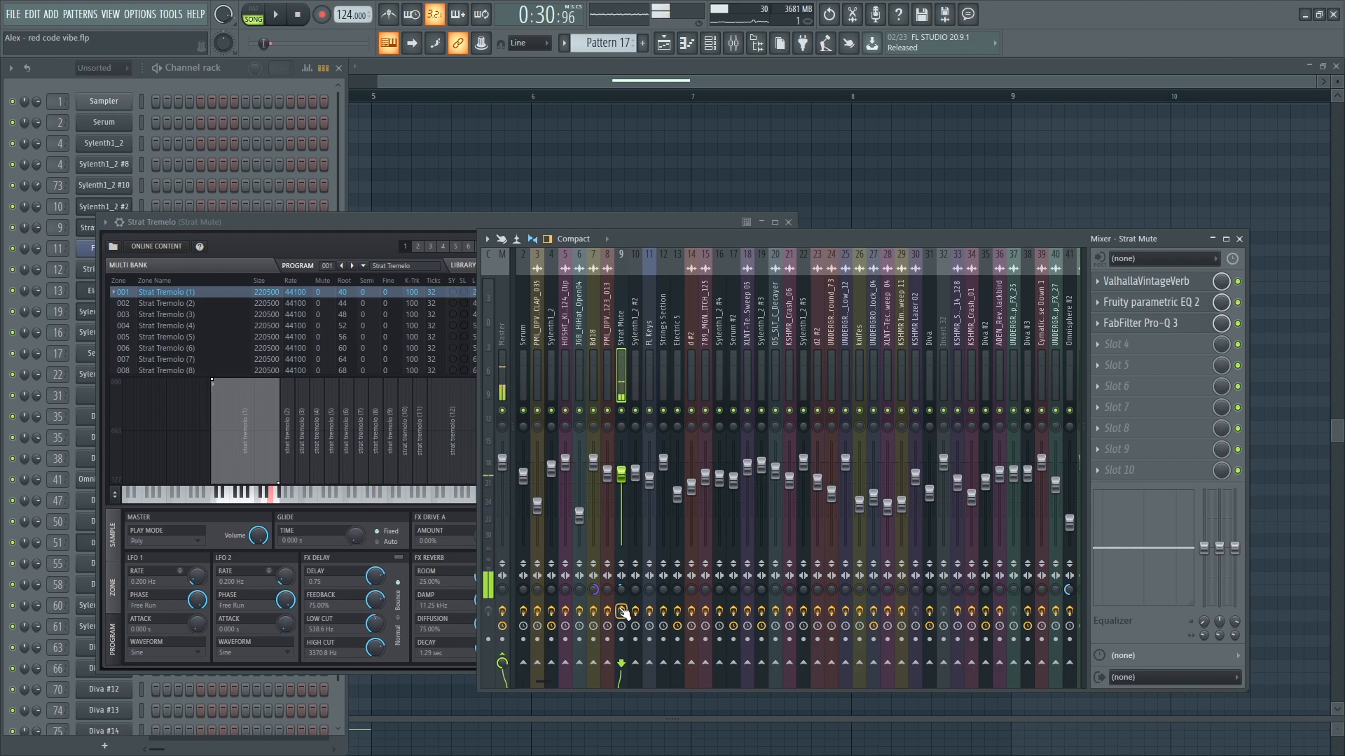
click(1148, 303)
click(1149, 323)
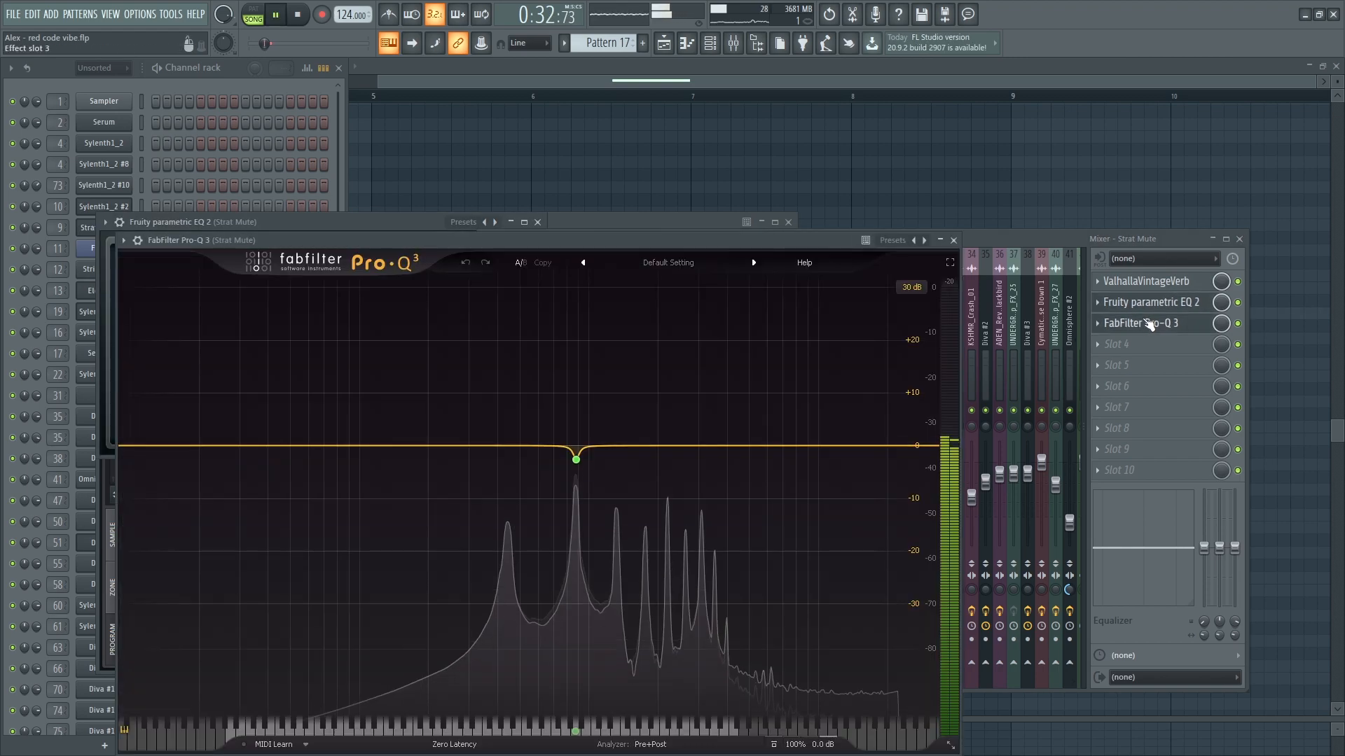
- Audition the narrow 878 Hz band in FabFilter Pro-Q 3, lower its gain to -3.61 dB, and return to the playlist
mouse_move(607, 459)
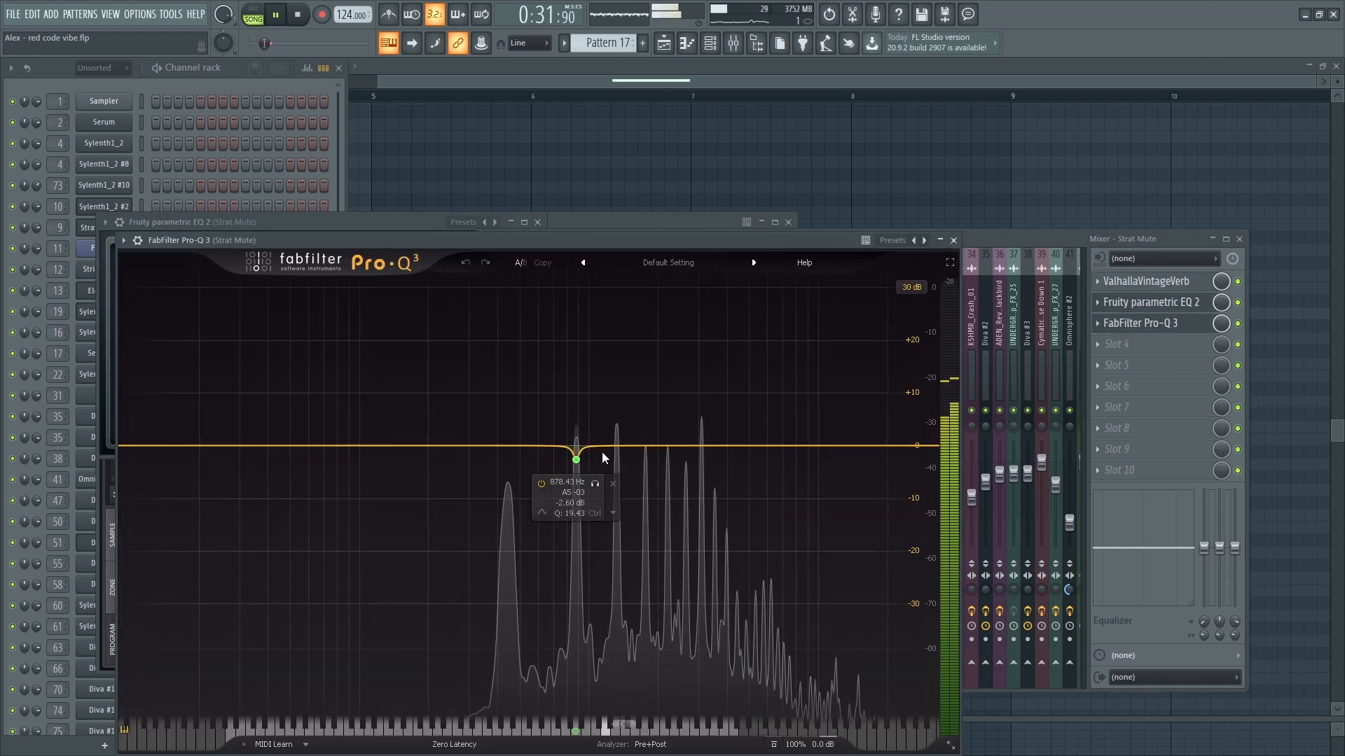
click(593, 485)
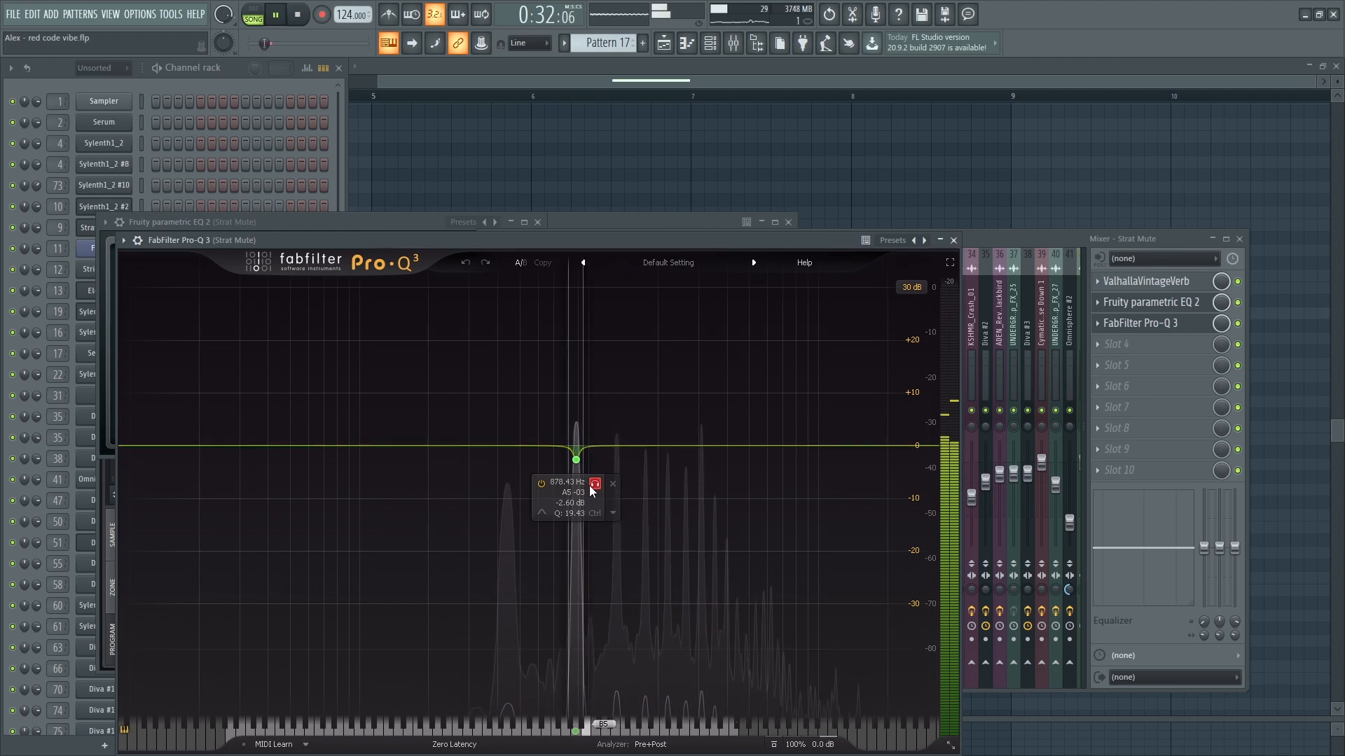
click(593, 485)
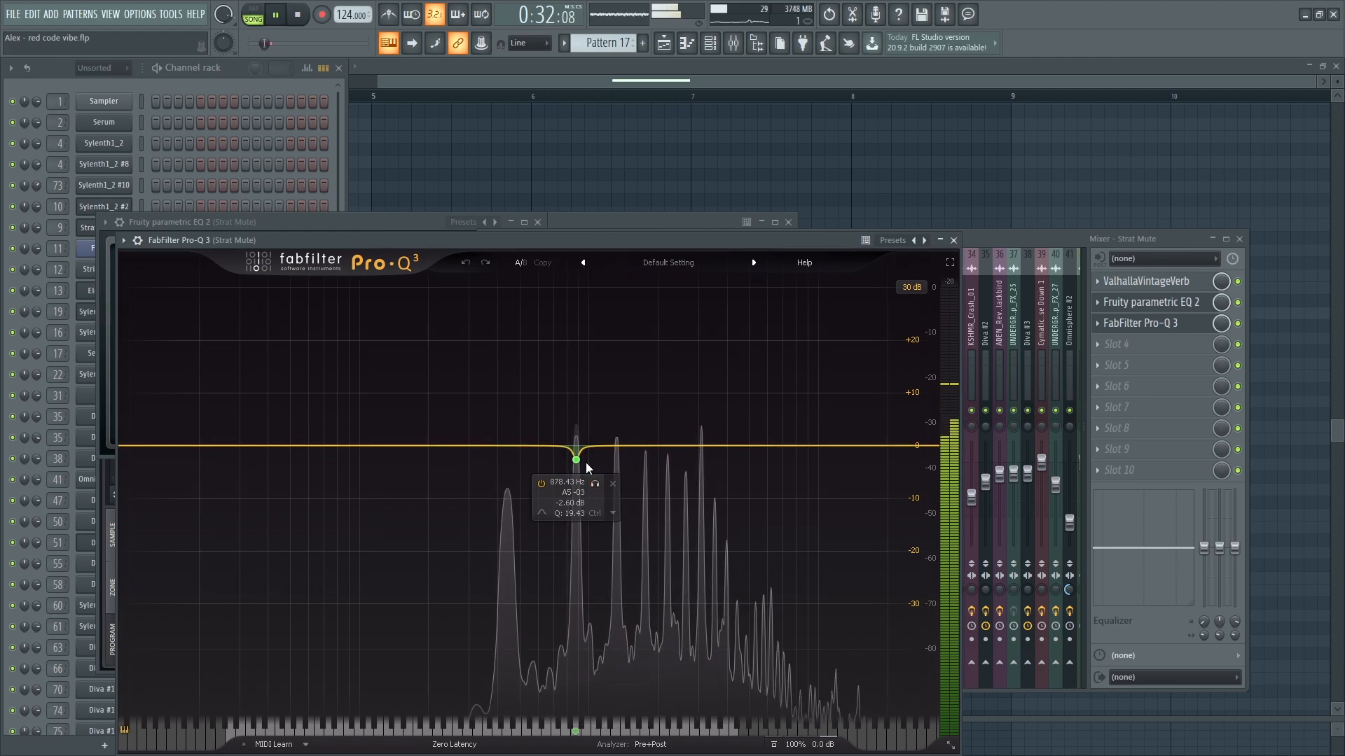
click(577, 460)
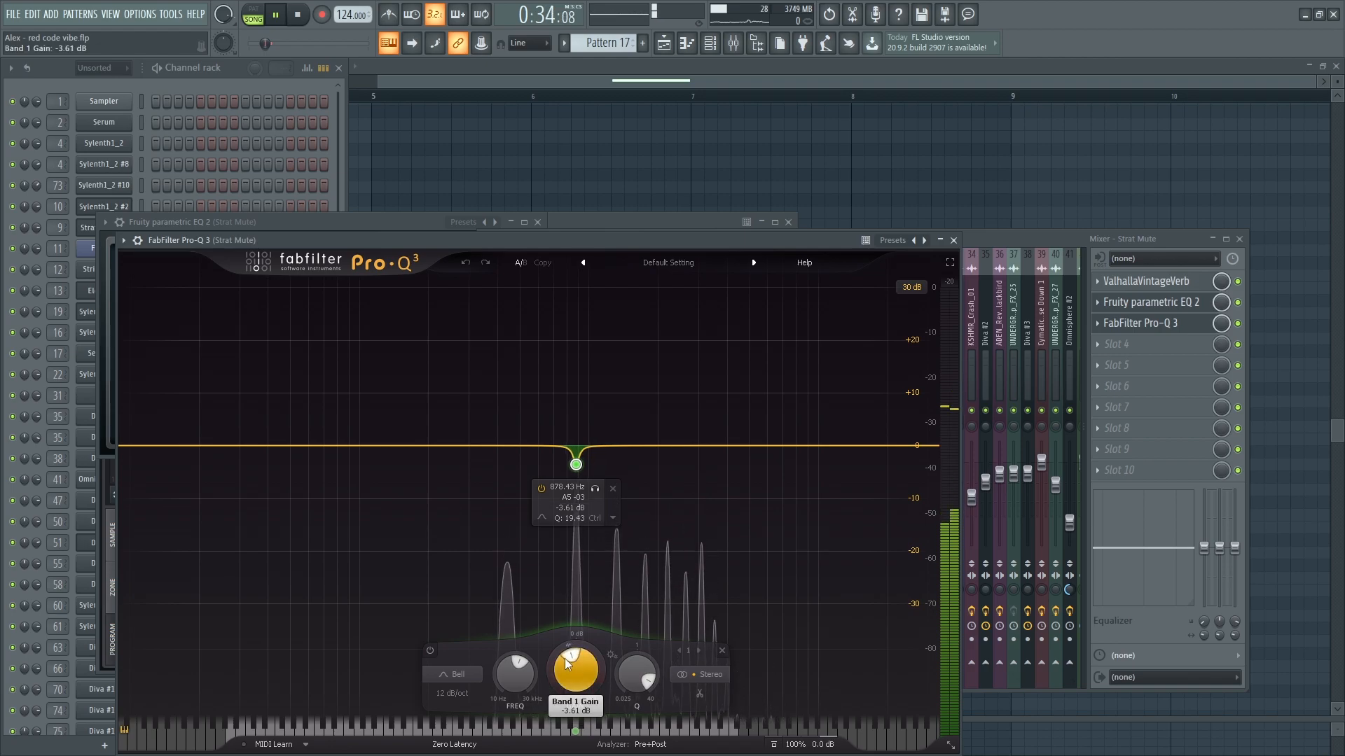
key(Escape)
key(F5)
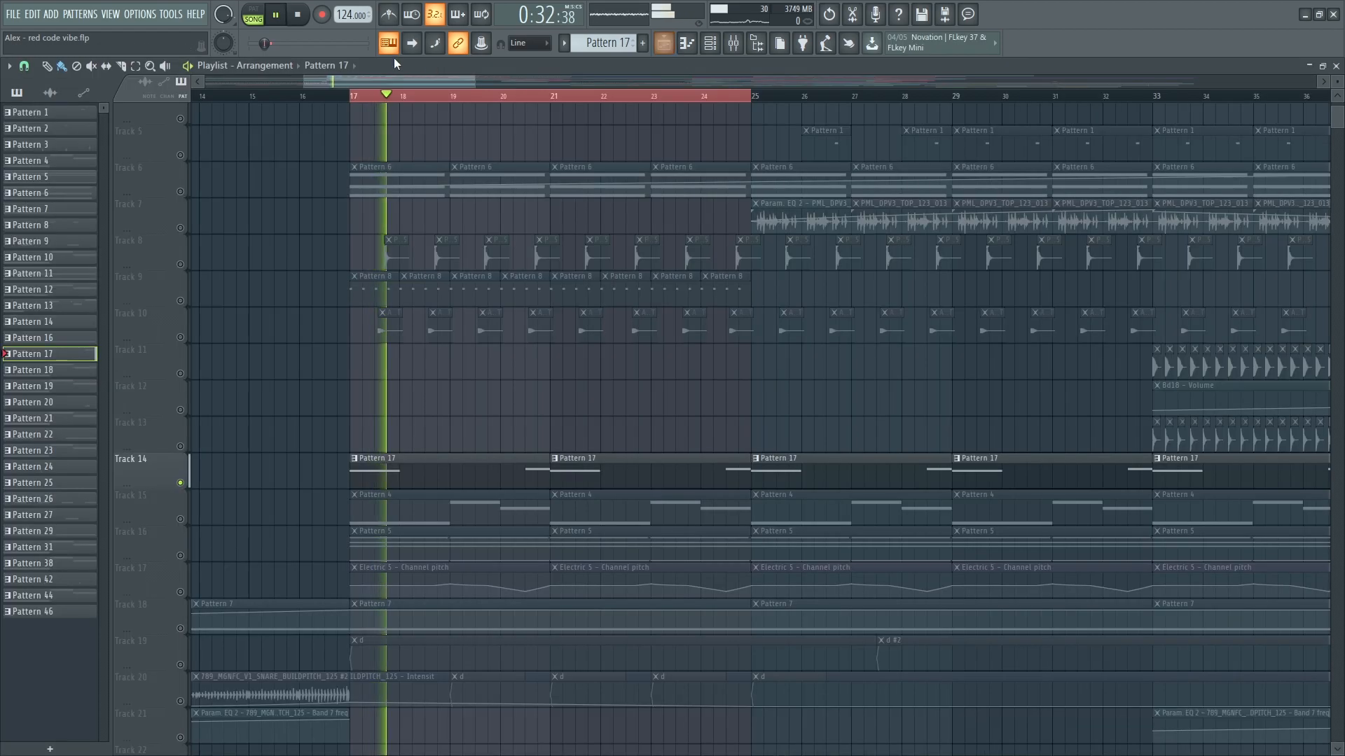
- Bring in Tracks 15, 16 and 17, and mute Tracks 14 and 15 to leave only Tracks 16 and 17 playing
scroll(228, 444, down, 3)
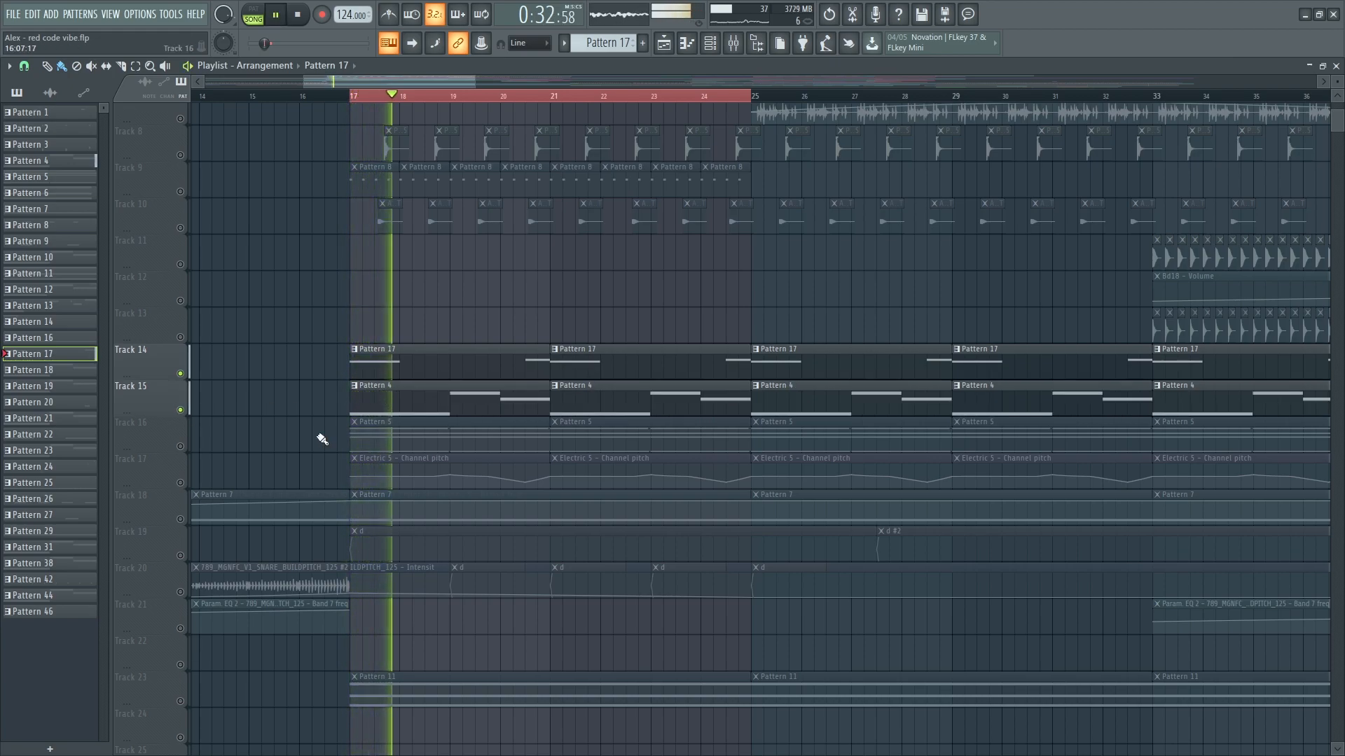
ctrl+click(180, 446)
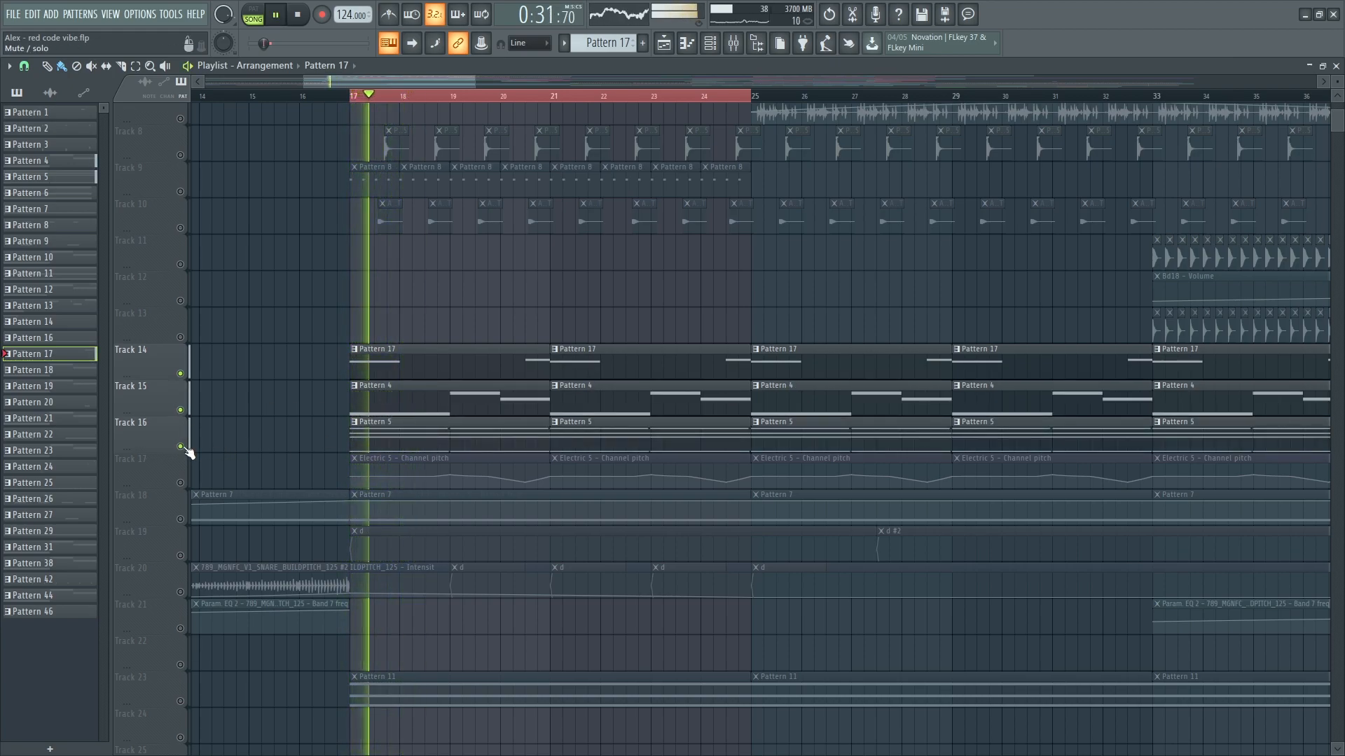
click(180, 483)
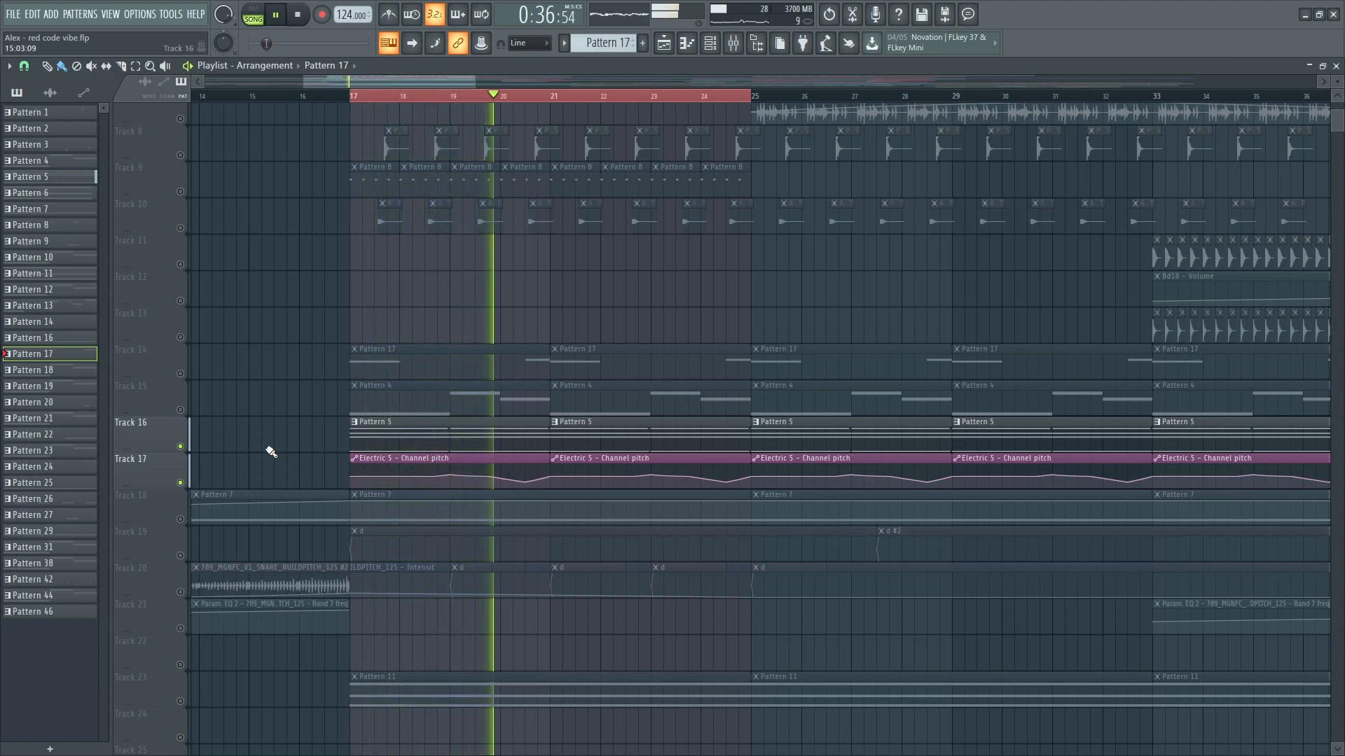
- Open the notes of Pattern 5 on Track 16 and its FL Keys instrument
scroll(480, 540, down, 1)
scroll(479, 540, down, 1)
double_click(595, 441)
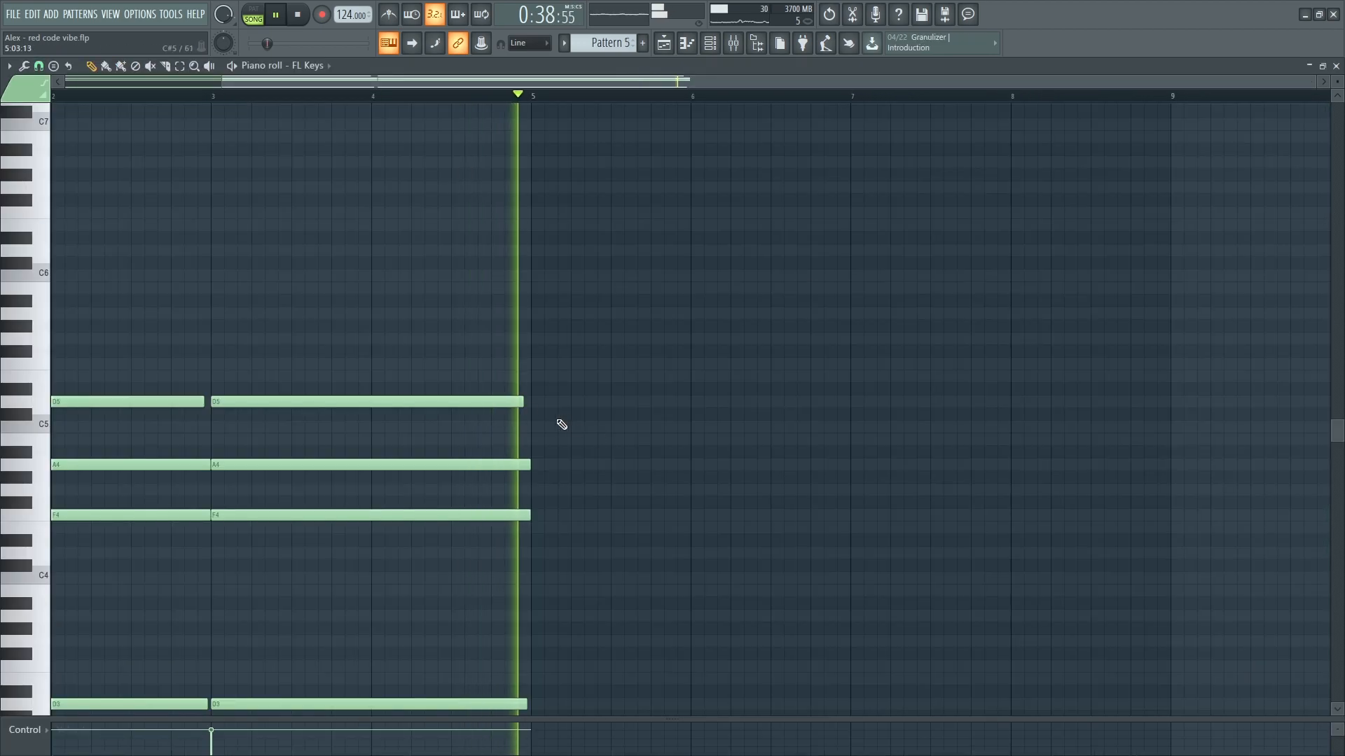
key(F6)
click(111, 251)
- Examine both Fruity parametric EQ 2 effects on the FL Keys mixer track, and return to the playlist
key(F9)
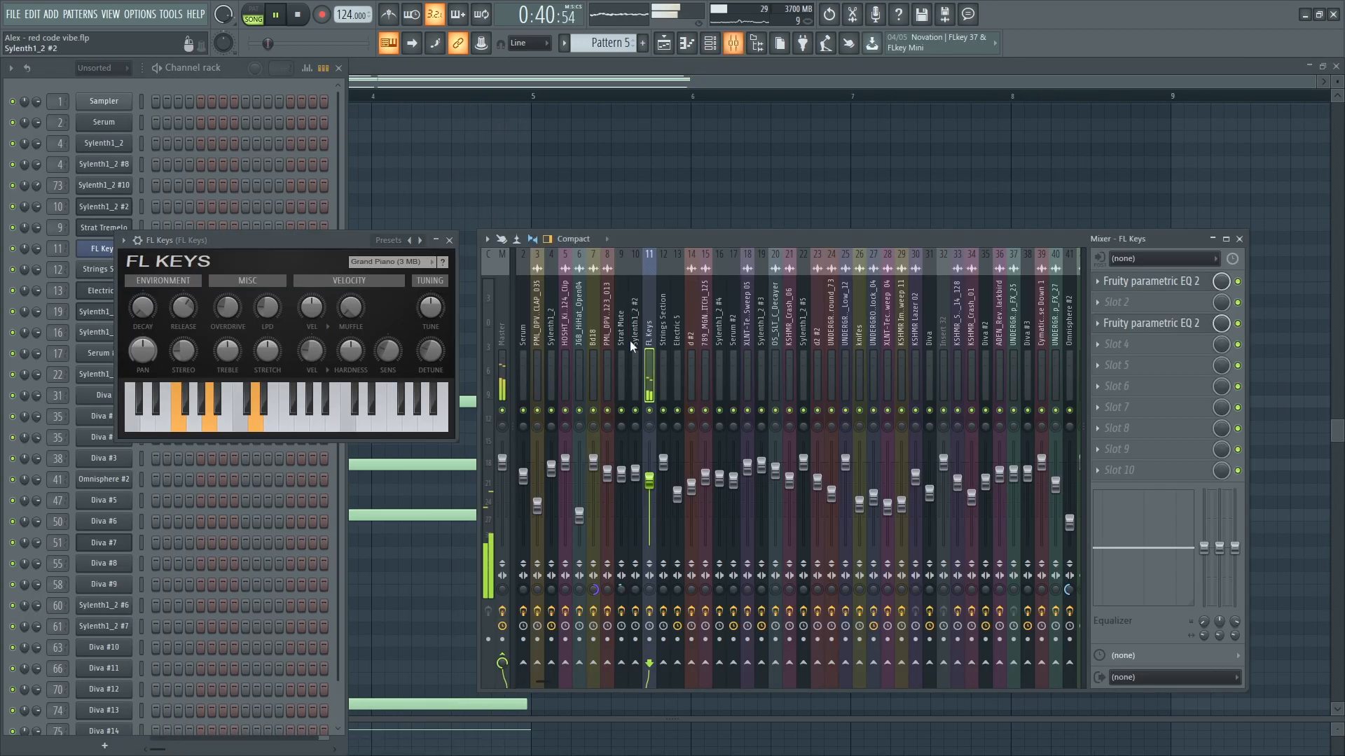
click(1142, 285)
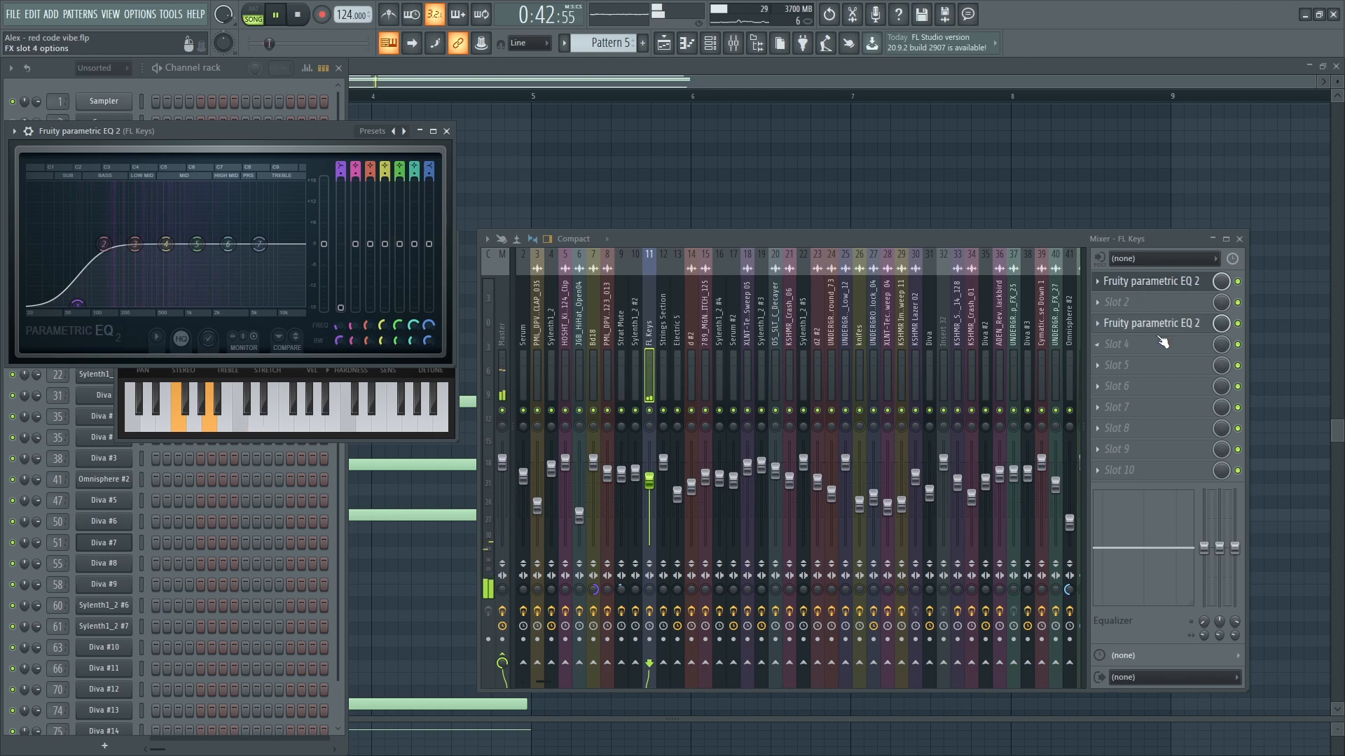
click(1160, 332)
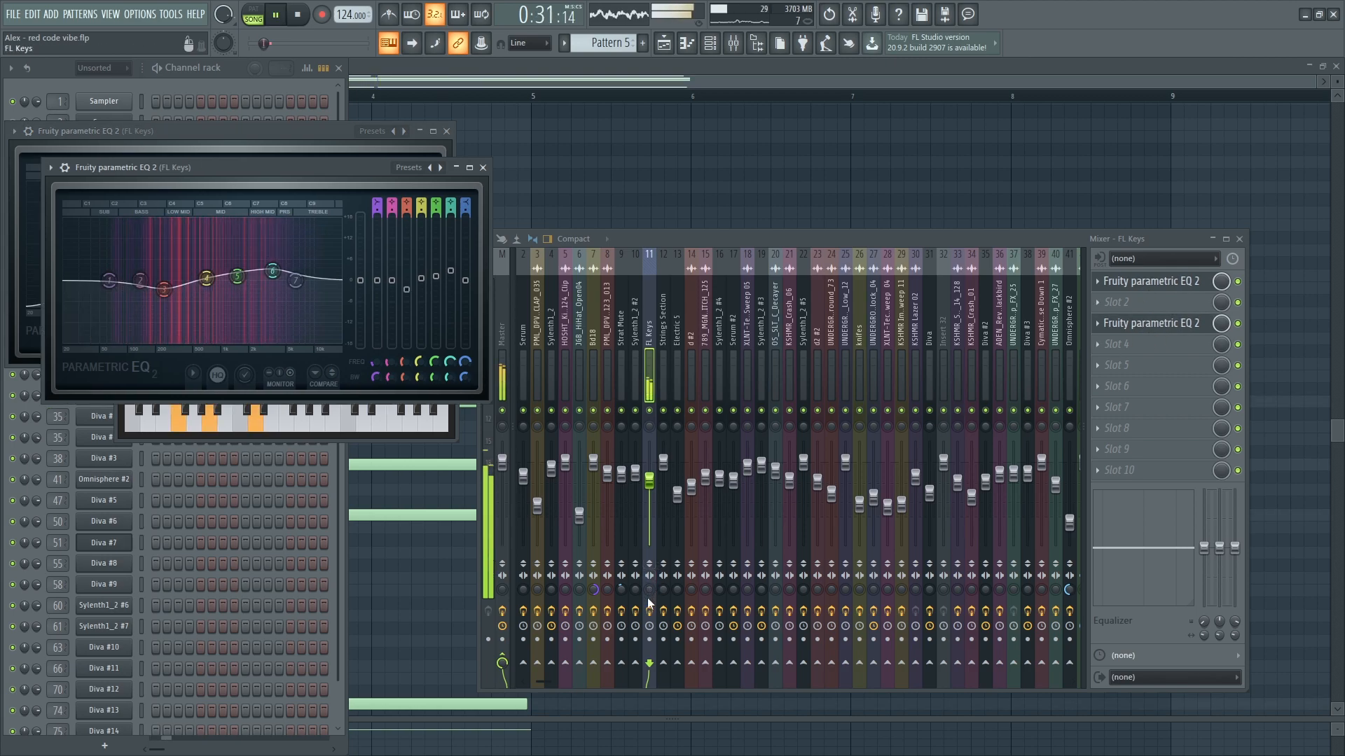
click(663, 43)
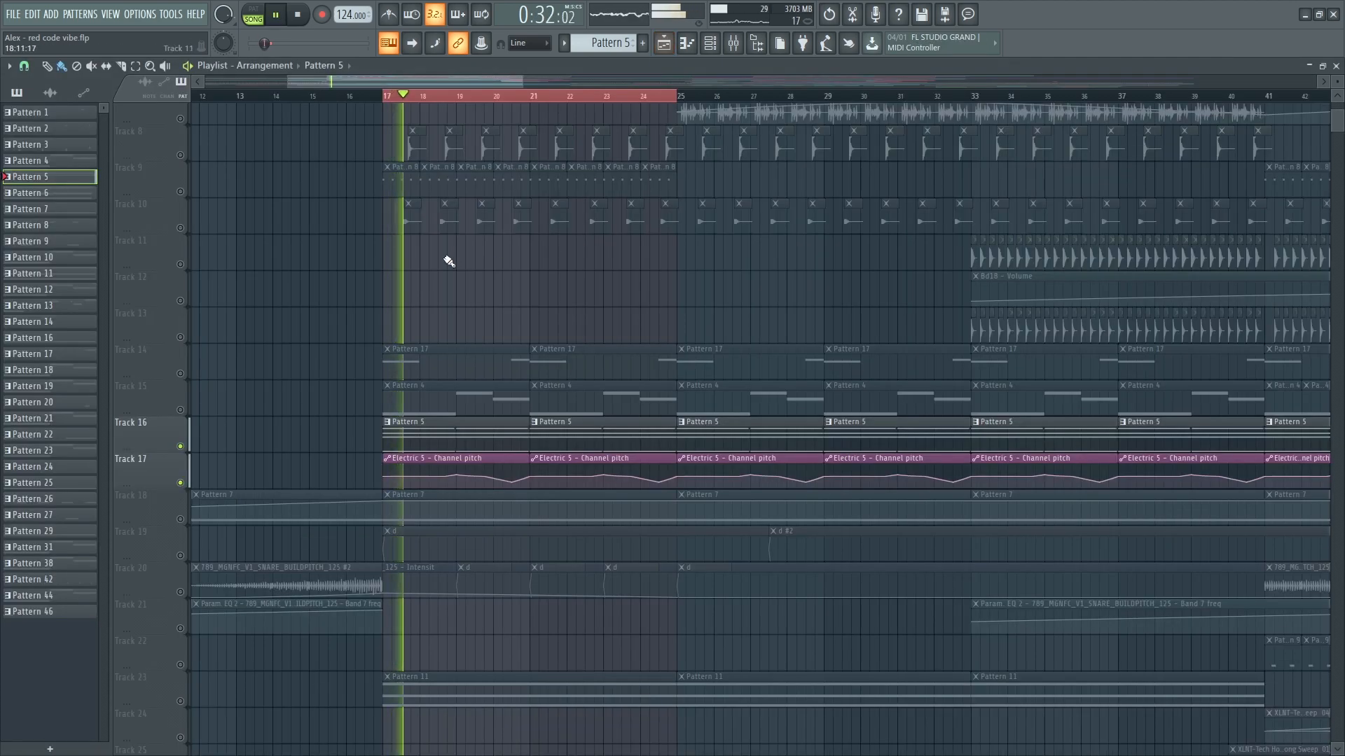
- Turn on Track 18 and mute Track 16 to hear the Pattern 7 clips
click(181, 520)
key(space)
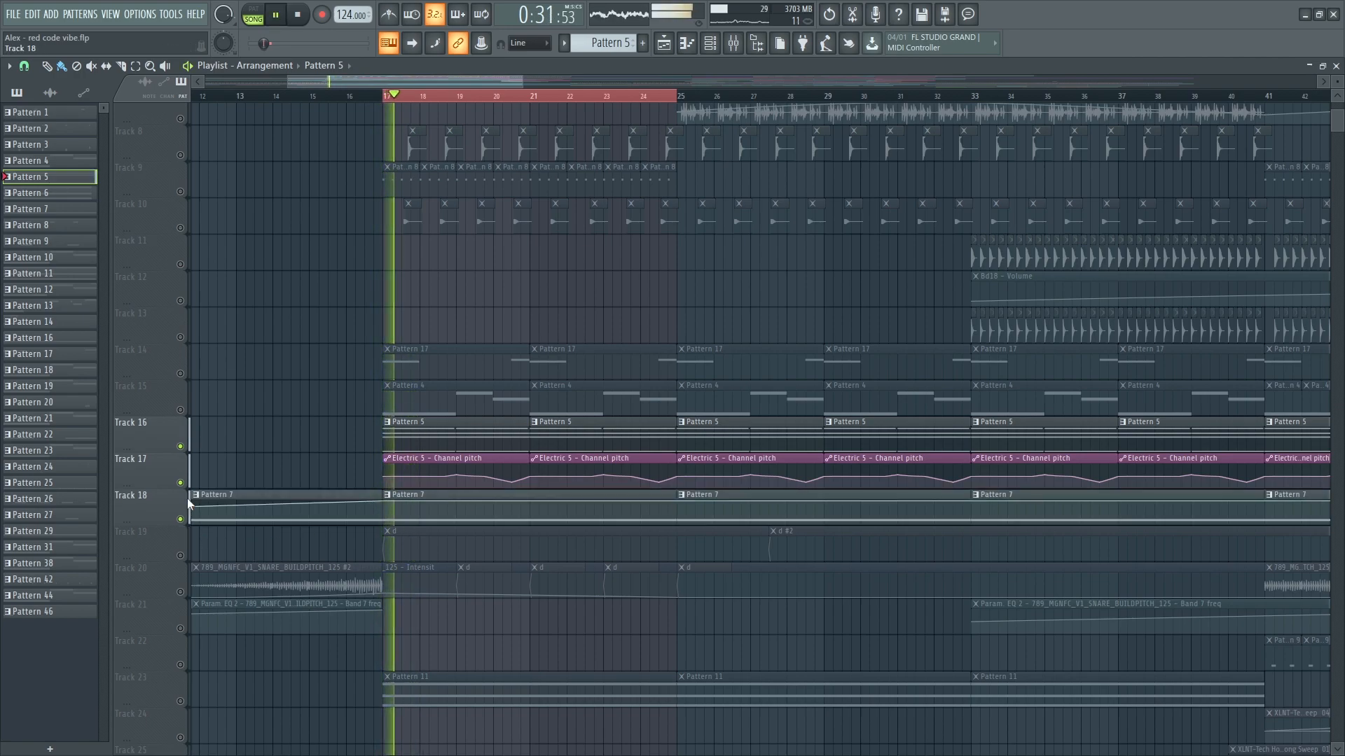
click(181, 447)
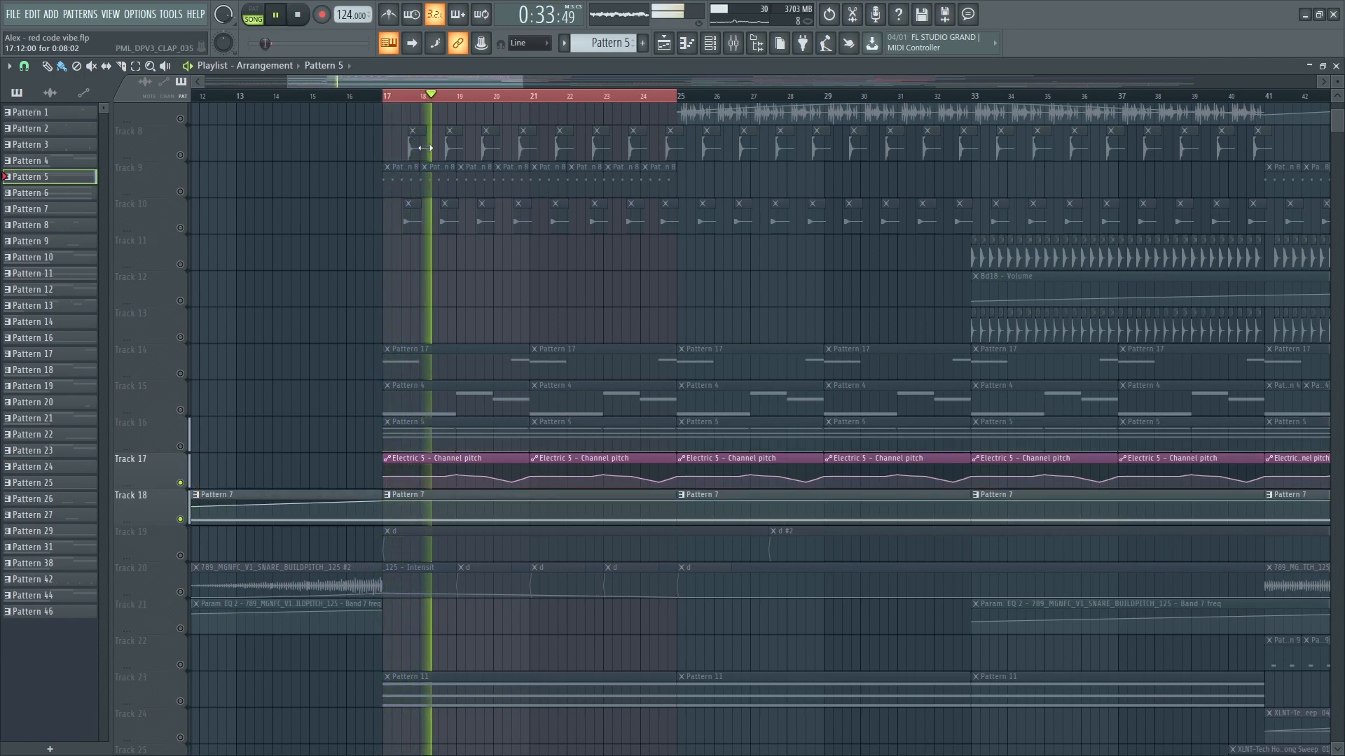
- Enlarge Track 17 to examine the Electric 5 channel pitch automation curve, and shrink the track back to normal height
click(490, 460)
scroll(533, 510, up, 3)
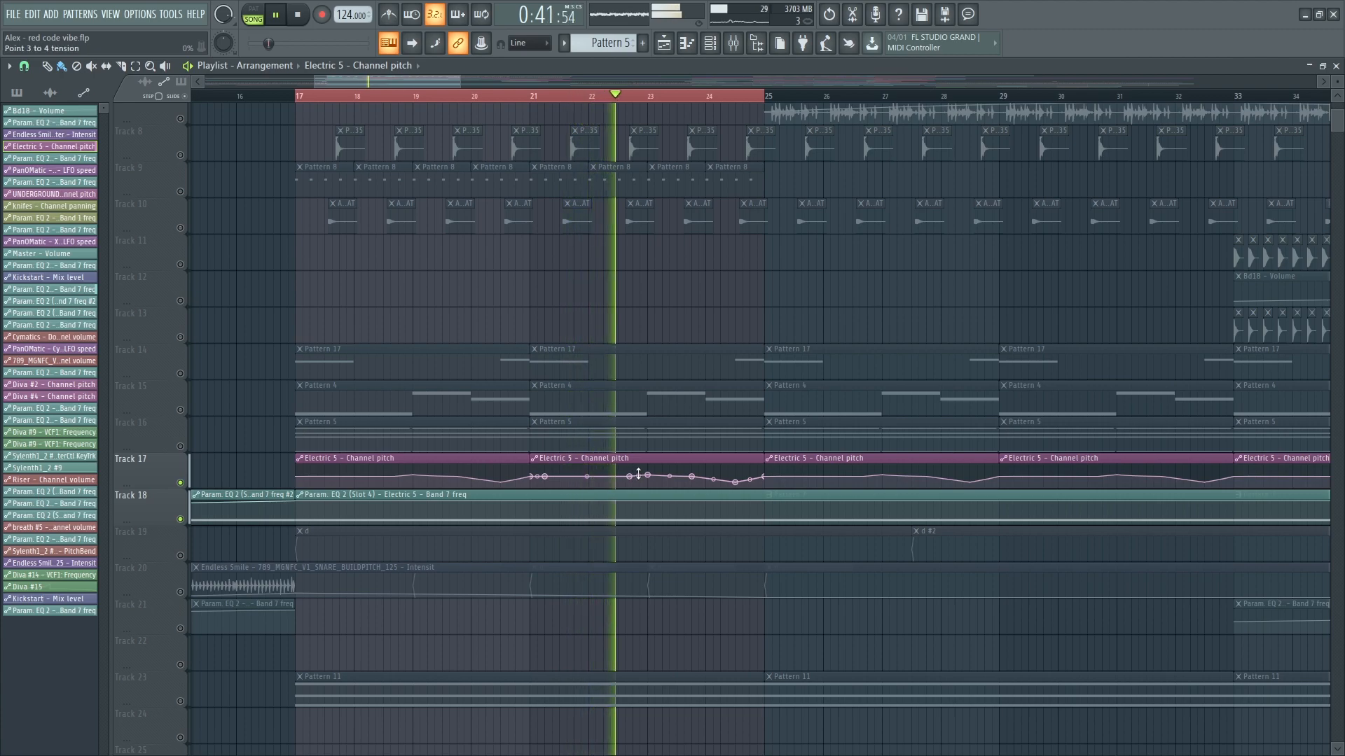
drag(166, 489, 181, 705)
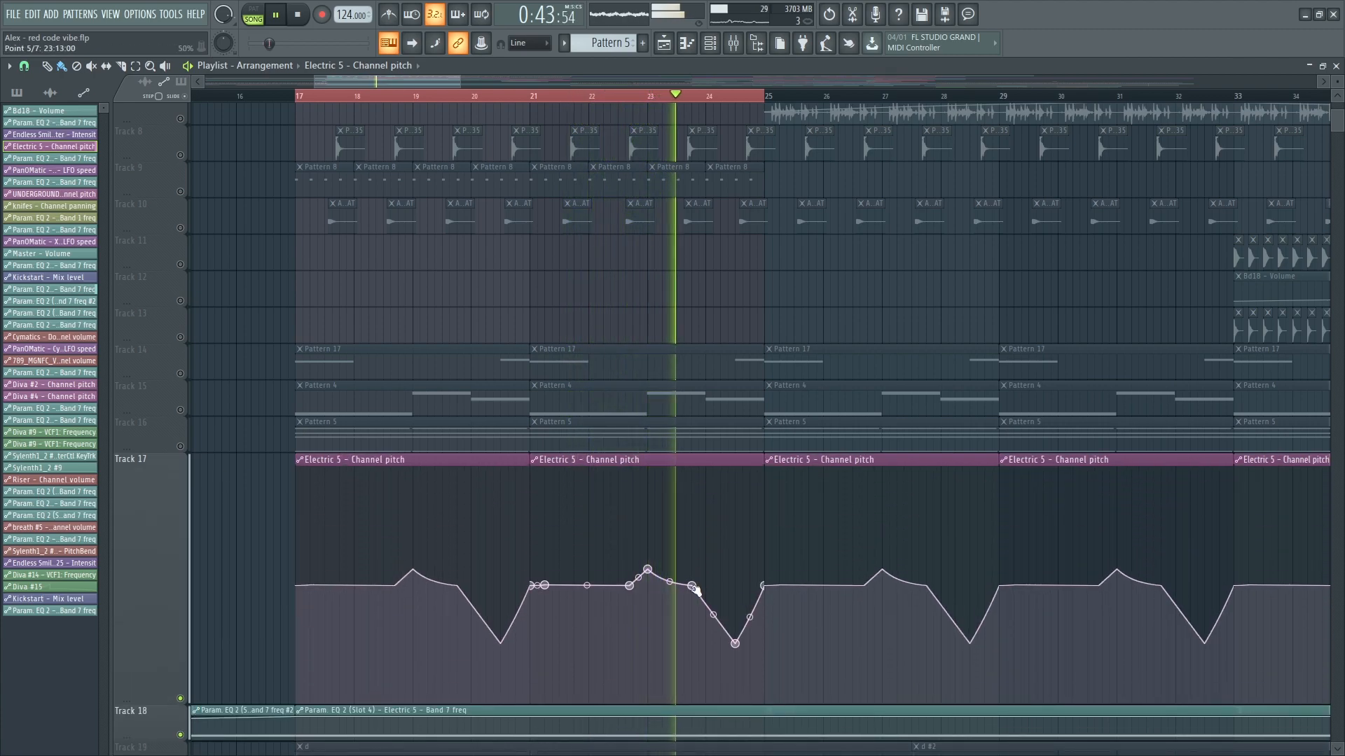
scroll(737, 616, down, 2)
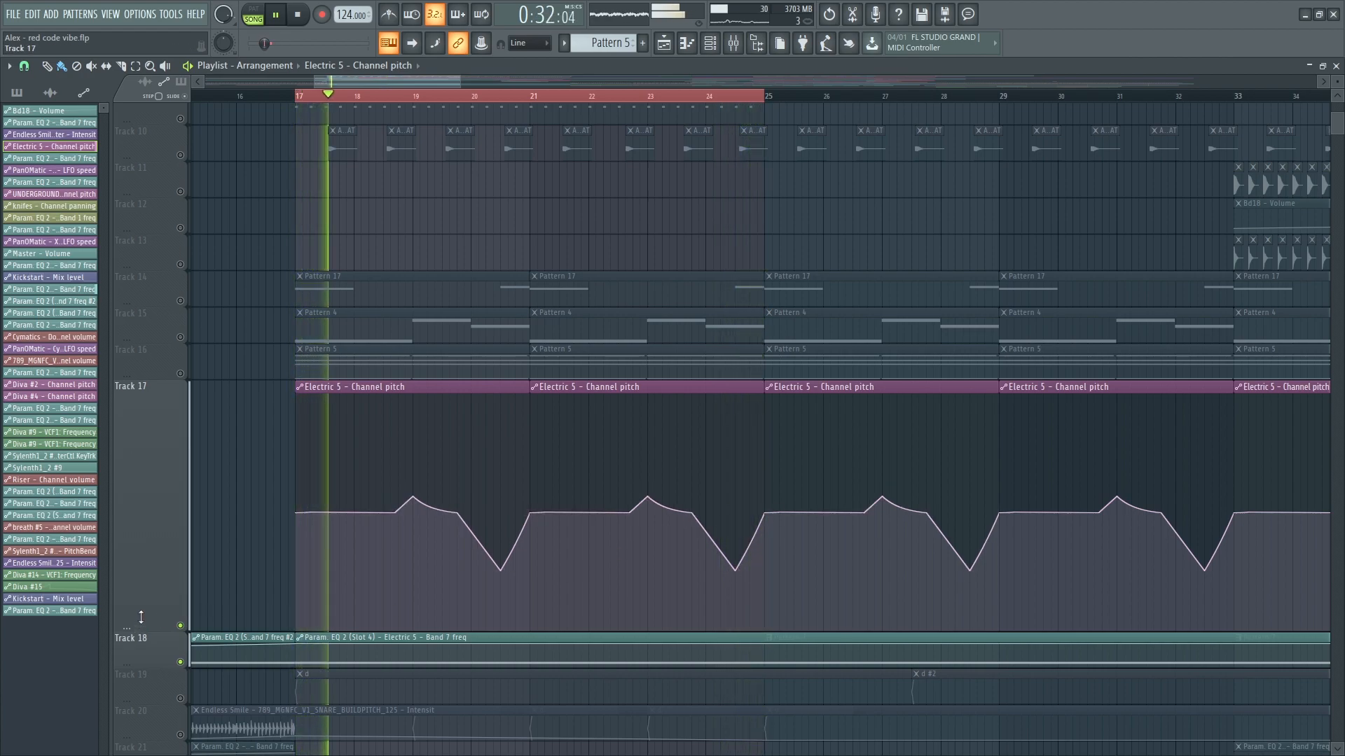
drag(138, 631, 139, 418)
- Turn Tracks 16, 15 and 14 back on alongside Tracks 17 and 18
click(182, 373)
click(181, 337)
click(181, 301)
- Add Tracks 6, 9 and 8 to the playing tracks
scroll(186, 300, up, 4)
scroll(189, 306, up, 2)
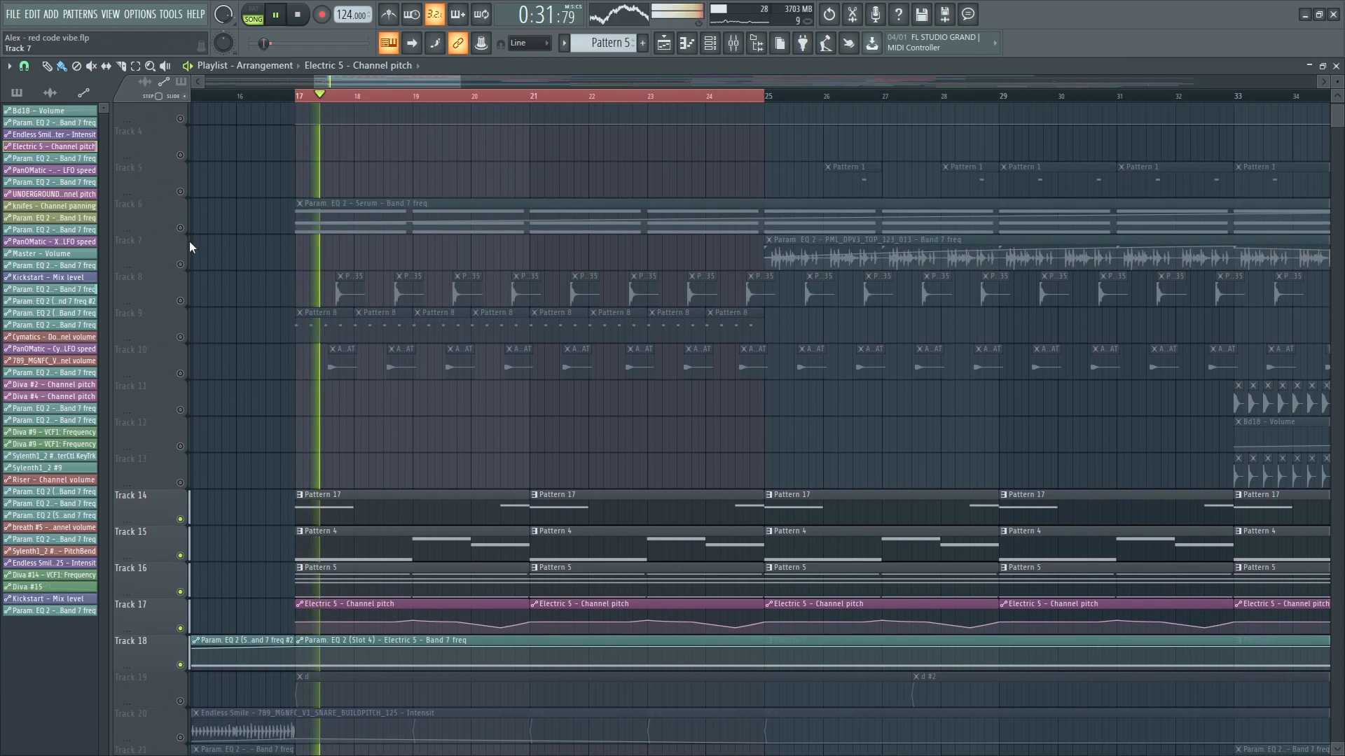
click(181, 228)
click(180, 337)
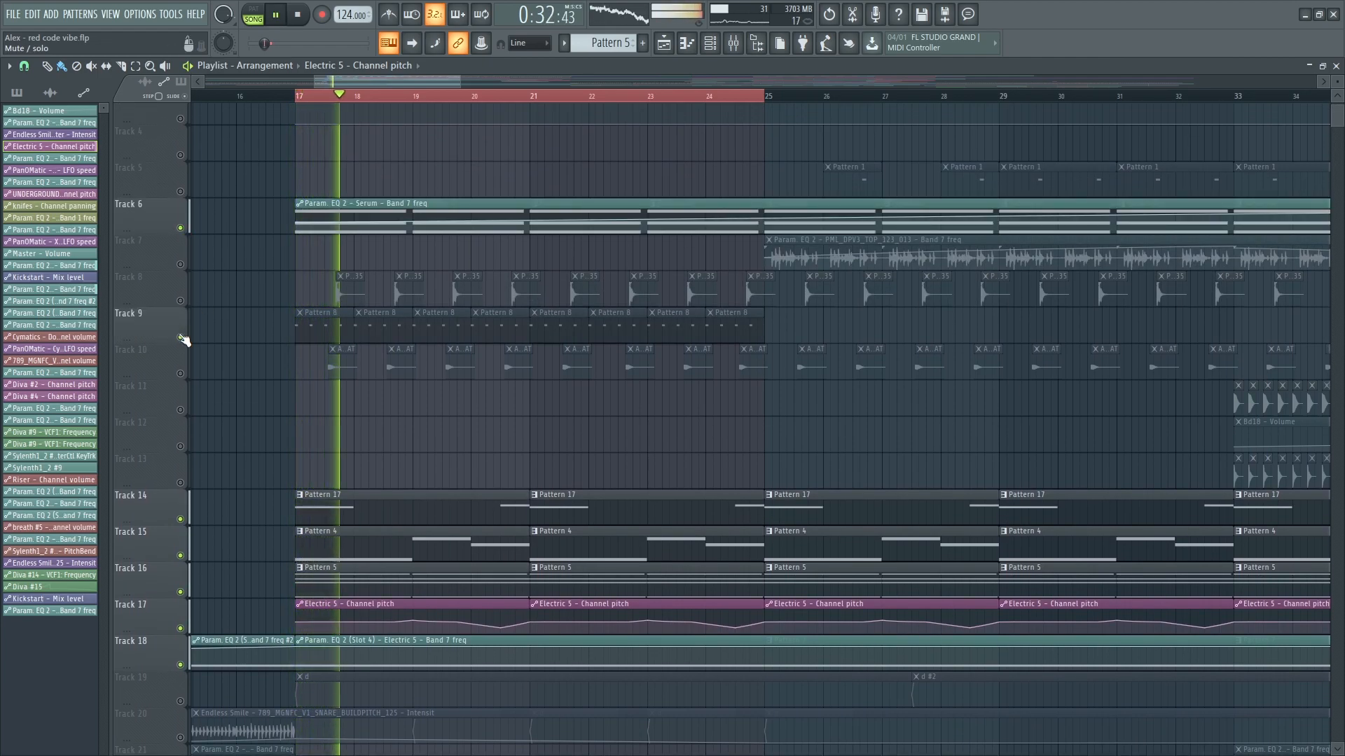
click(181, 301)
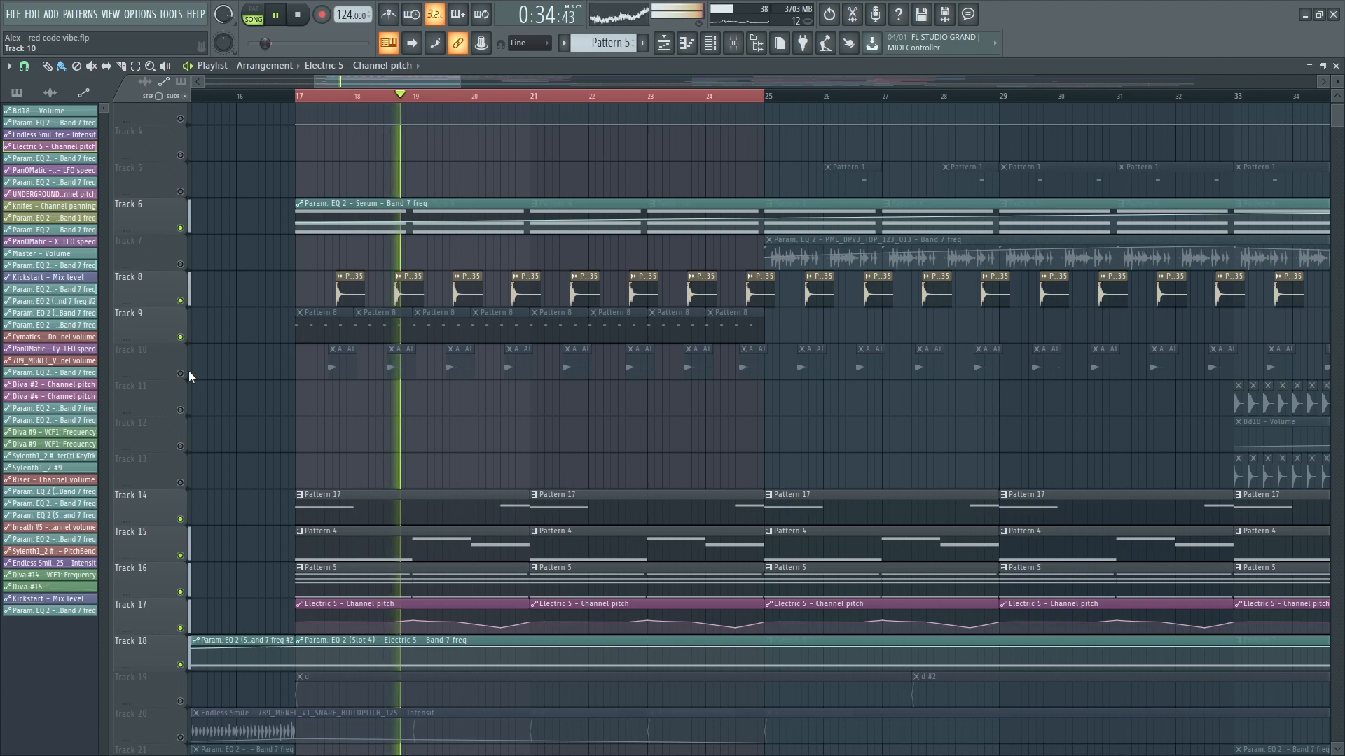
- Turn on Track 20 as well and stop playback
scroll(199, 385, down, 8)
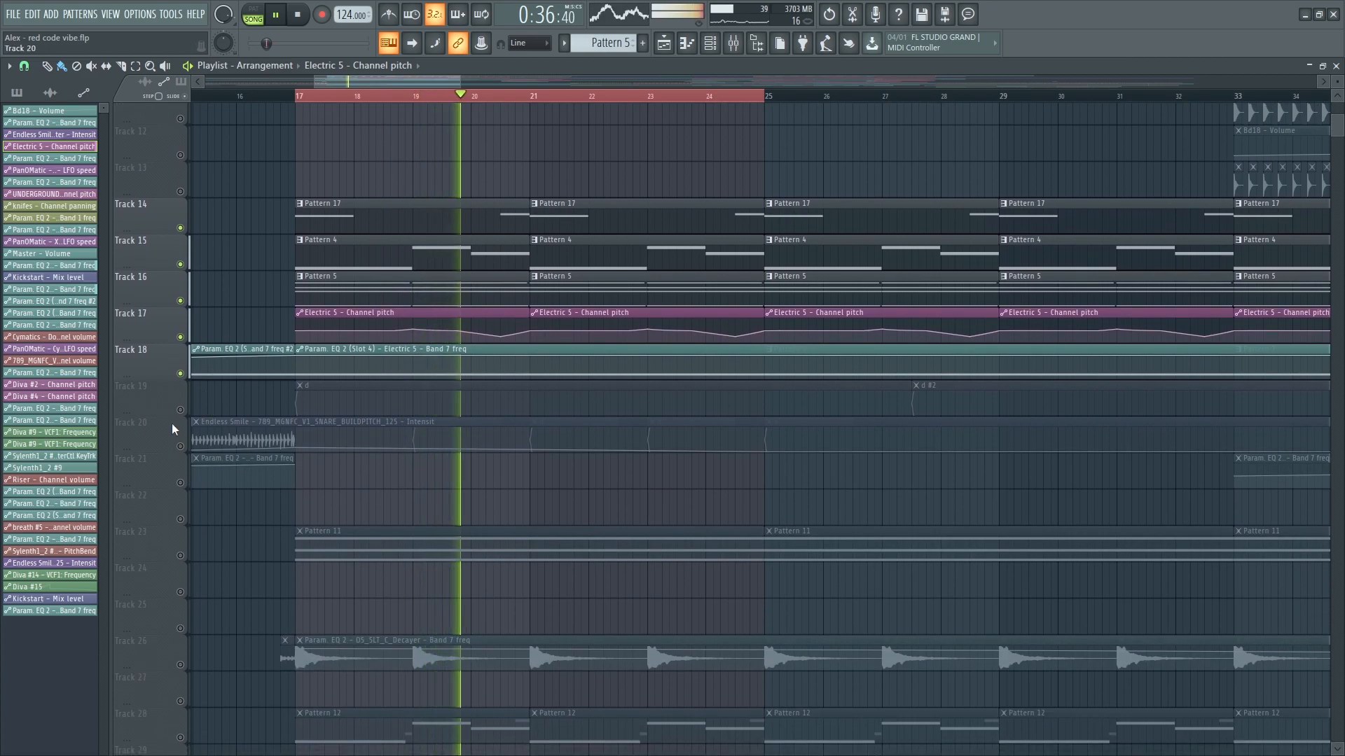
click(181, 446)
scroll(186, 444, down, 4)
key(space)
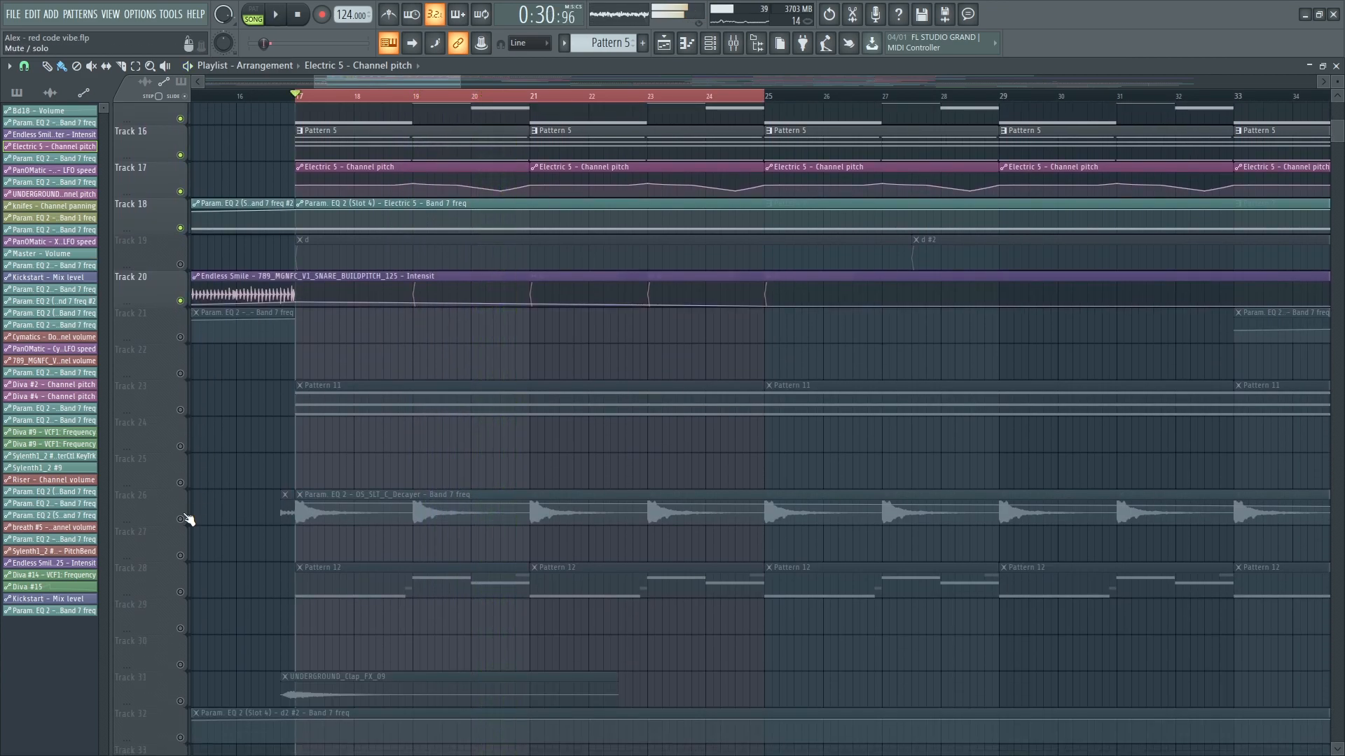
- Solo and play Track 26, and examine the Fruity parametric EQ 2 on the OS_SLT_C_Decayer mixer channel
right_click(181, 520)
key(space)
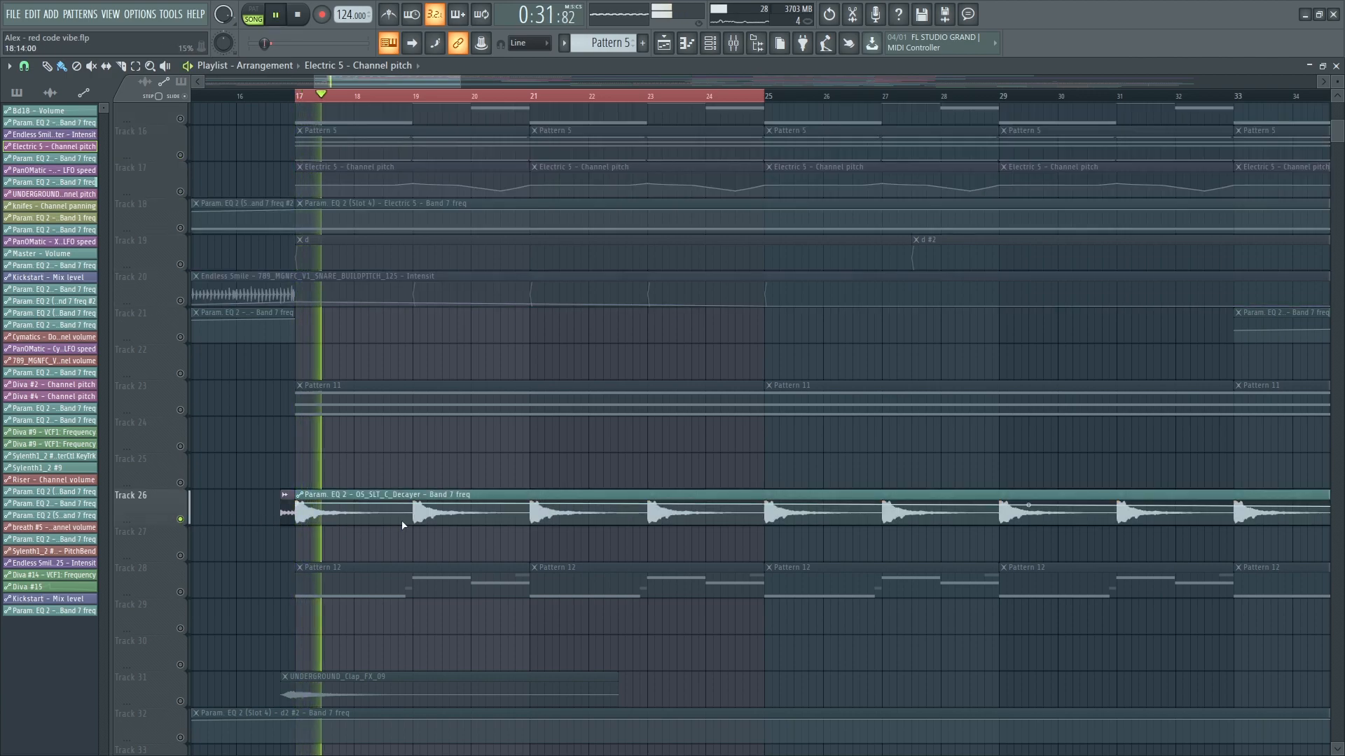
key(F9)
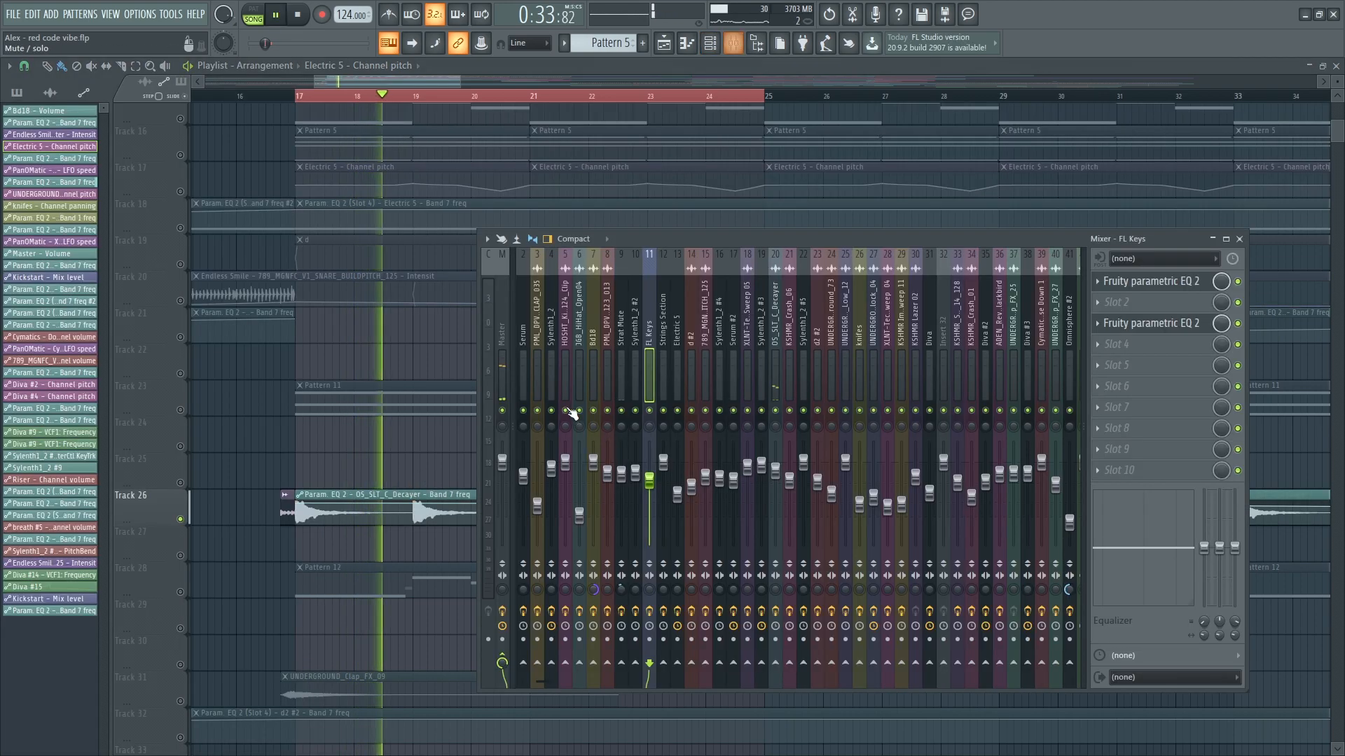
click(776, 375)
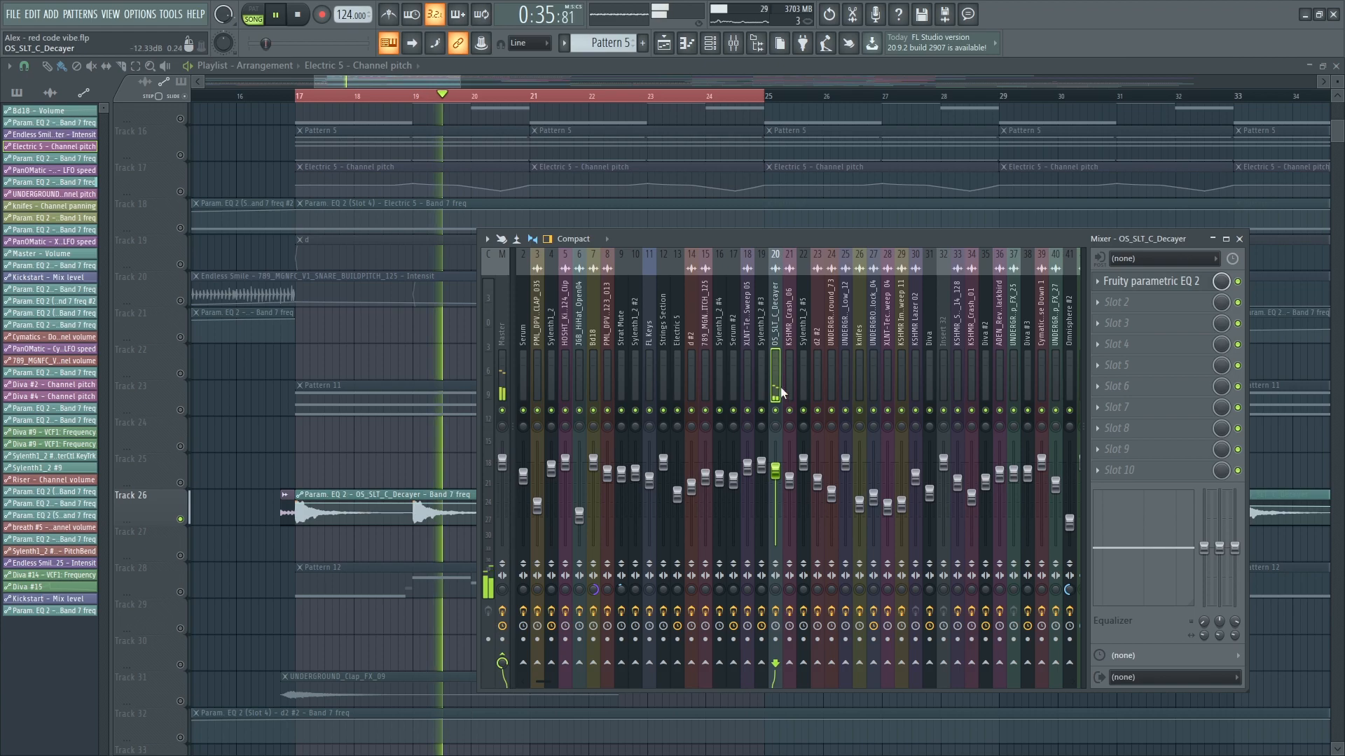
click(1148, 283)
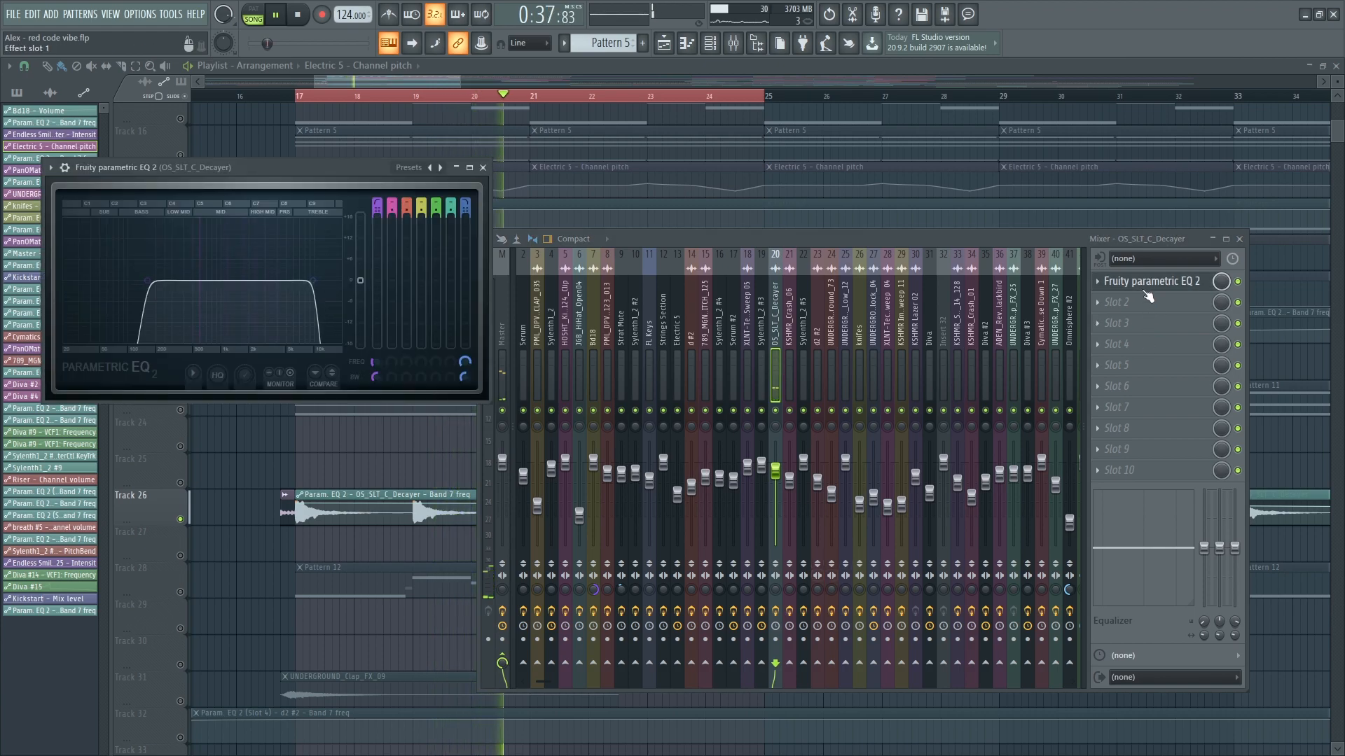
key(F12)
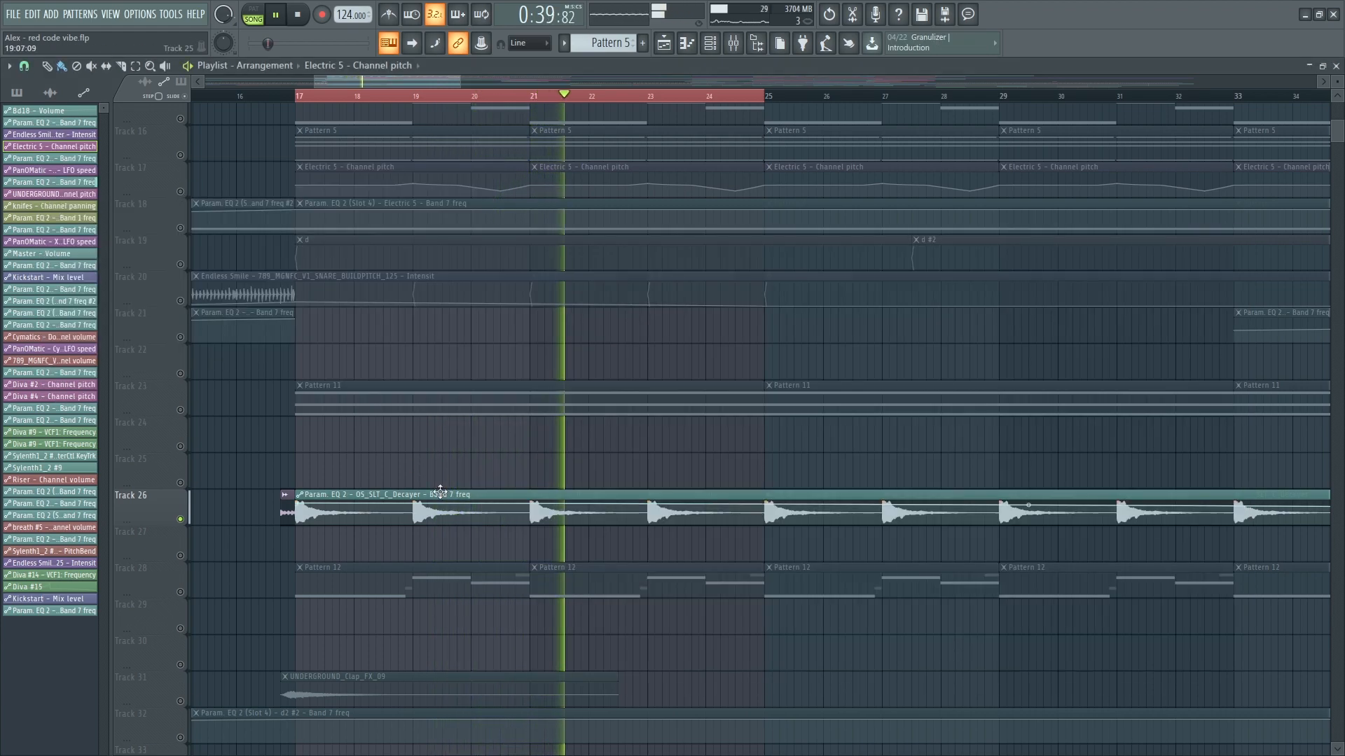
- Switch playback from Track 26 to Track 28, leaving only Track 28 on
scroll(435, 488, down, 5)
key(space)
click(181, 592)
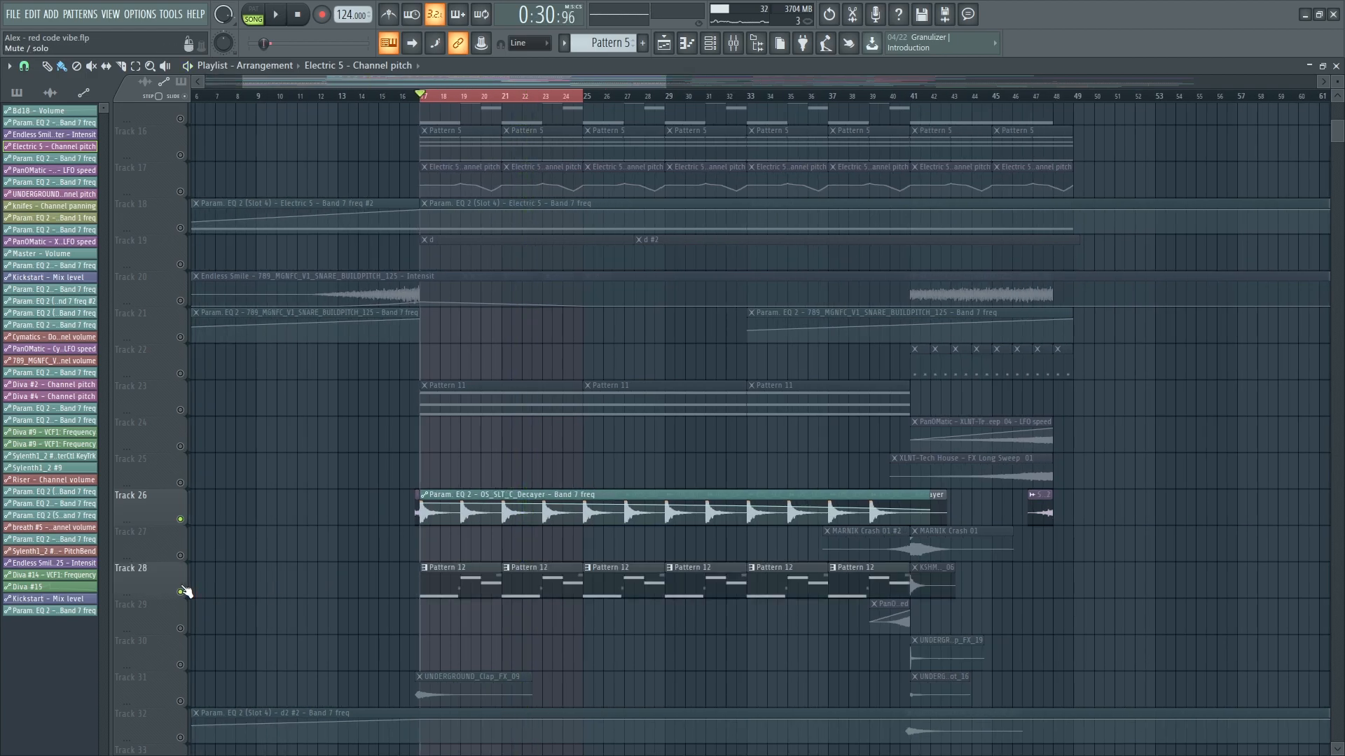
click(181, 519)
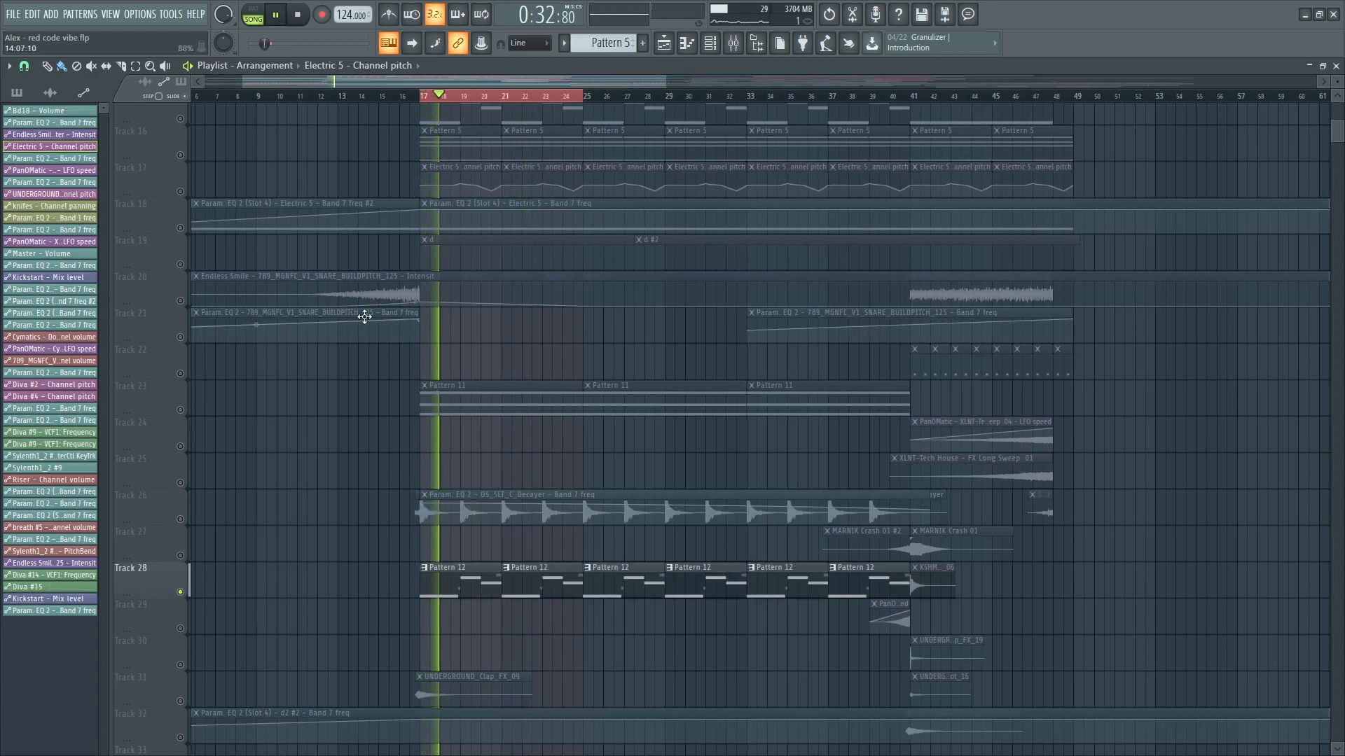
key(space)
scroll(410, 289, up, 2)
key(space)
- Open Pattern 12's notes and the Sylenth1_2 #5 instrument that plays them, with playback stopped
key(F6)
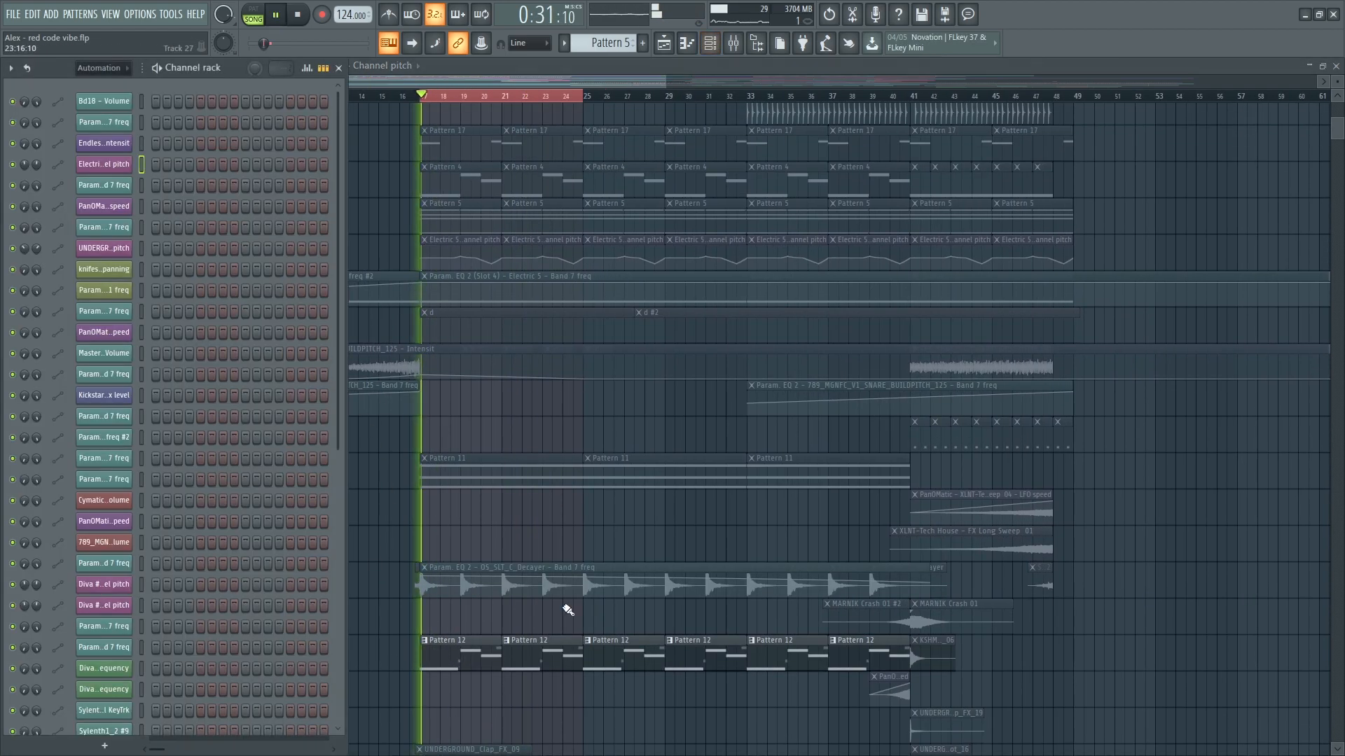
double_click(534, 661)
key(space)
key(F6)
click(106, 381)
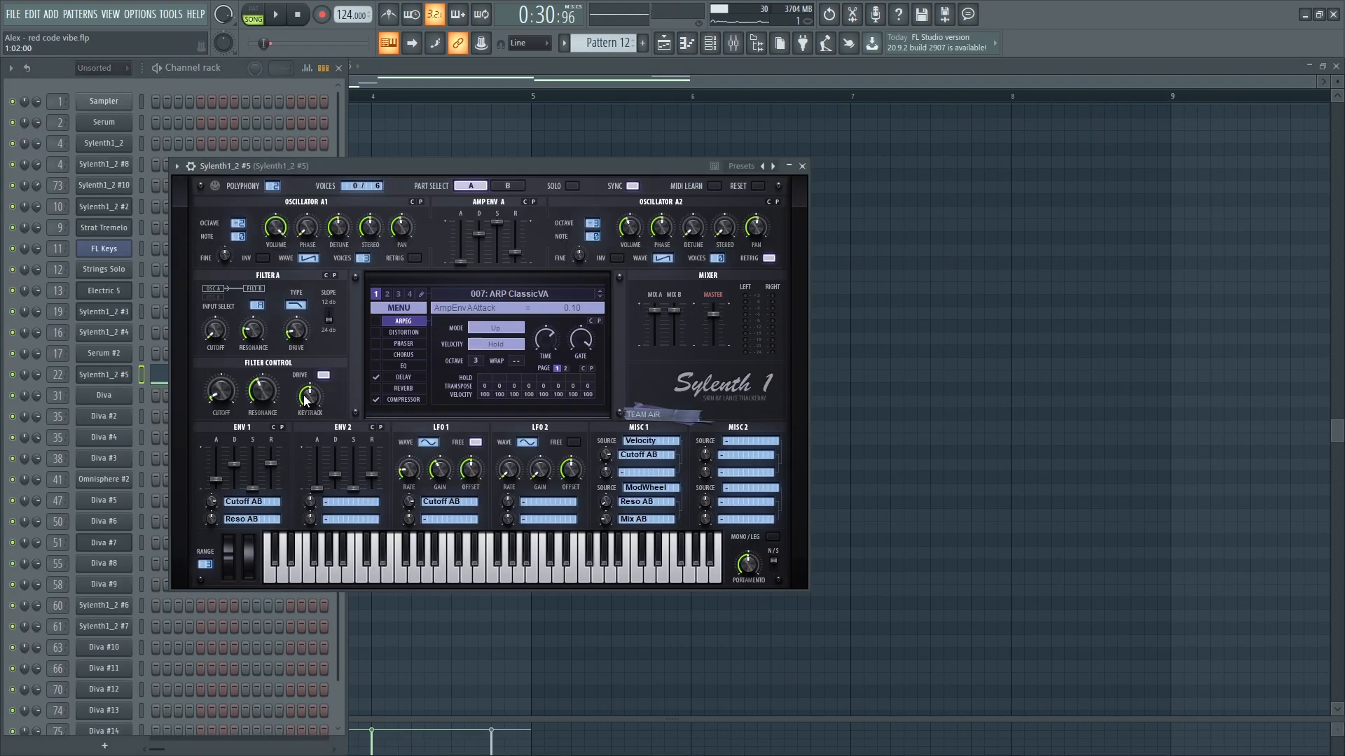
- Inspect the Fruity parametric EQ 2 on the Sylenth1_2 #5 mixer channel, and return to the playlist with playback stopped
key(F9)
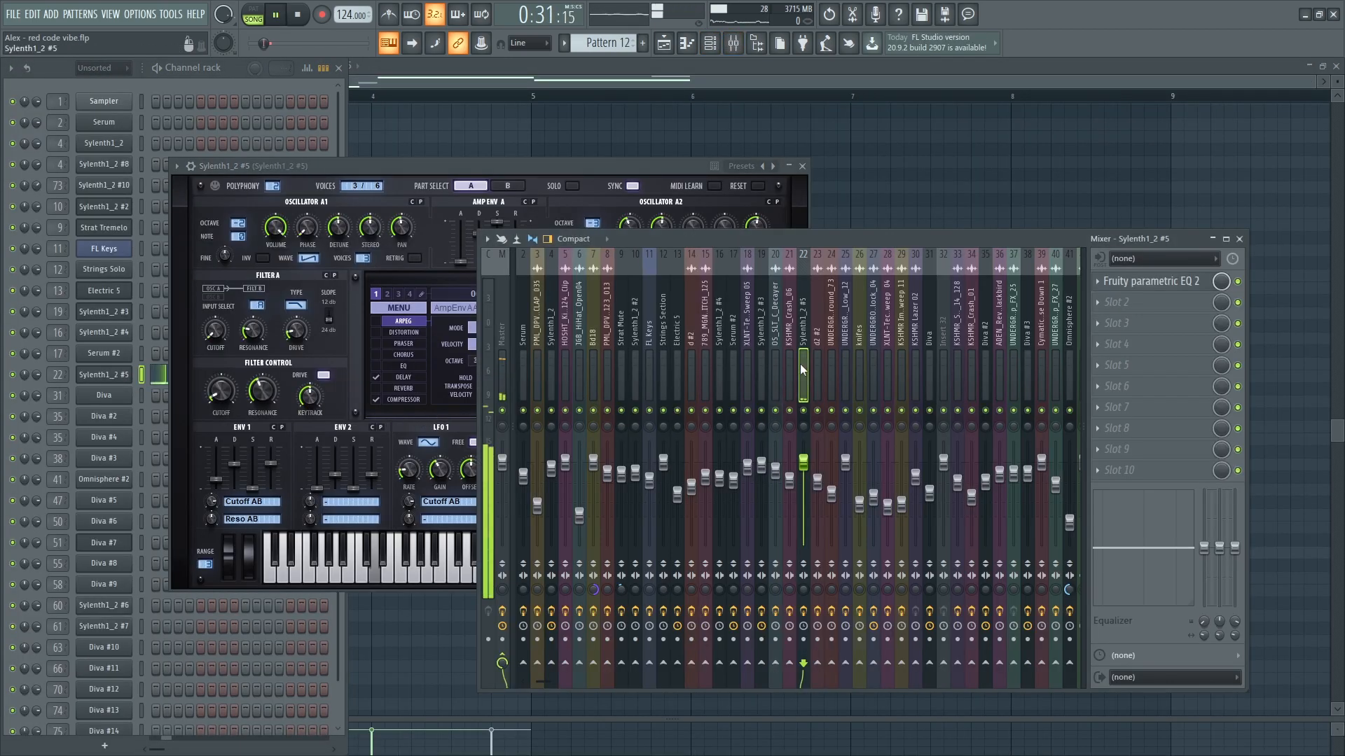
click(1127, 283)
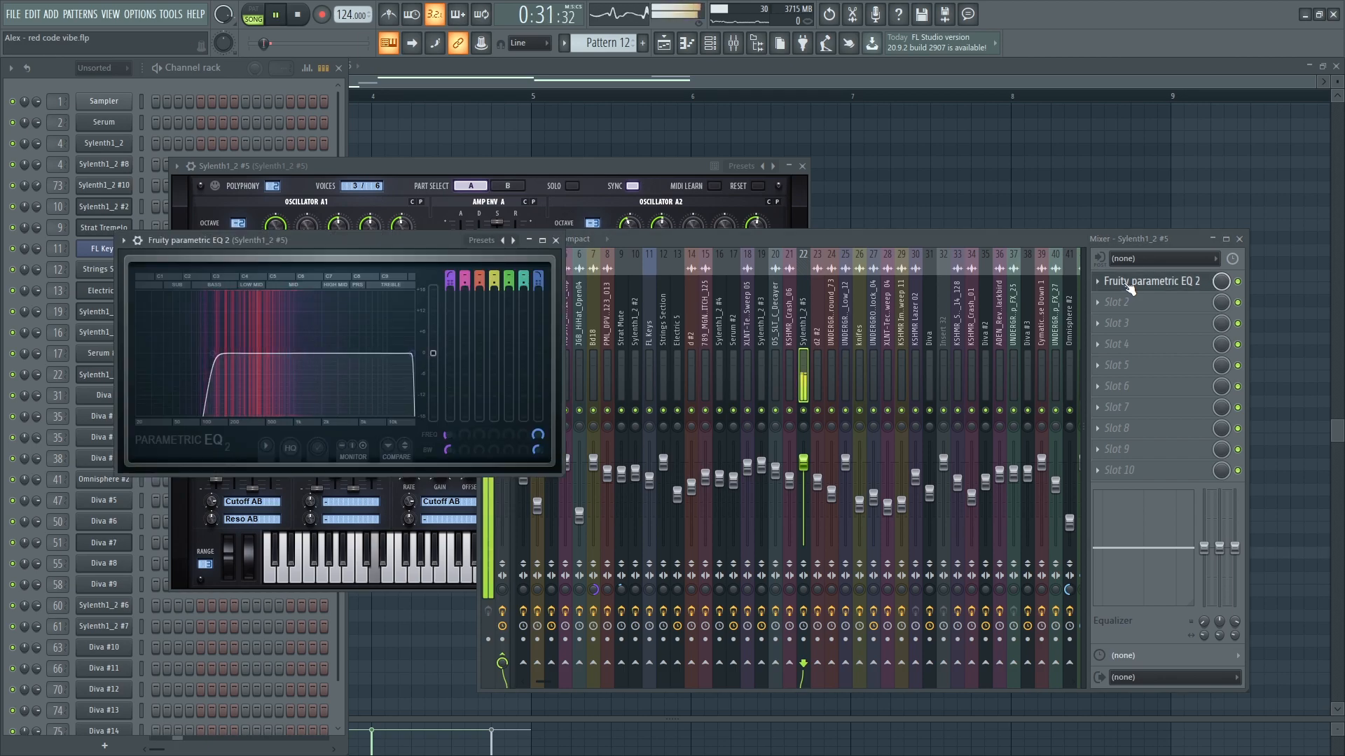
click(1239, 281)
key(space)
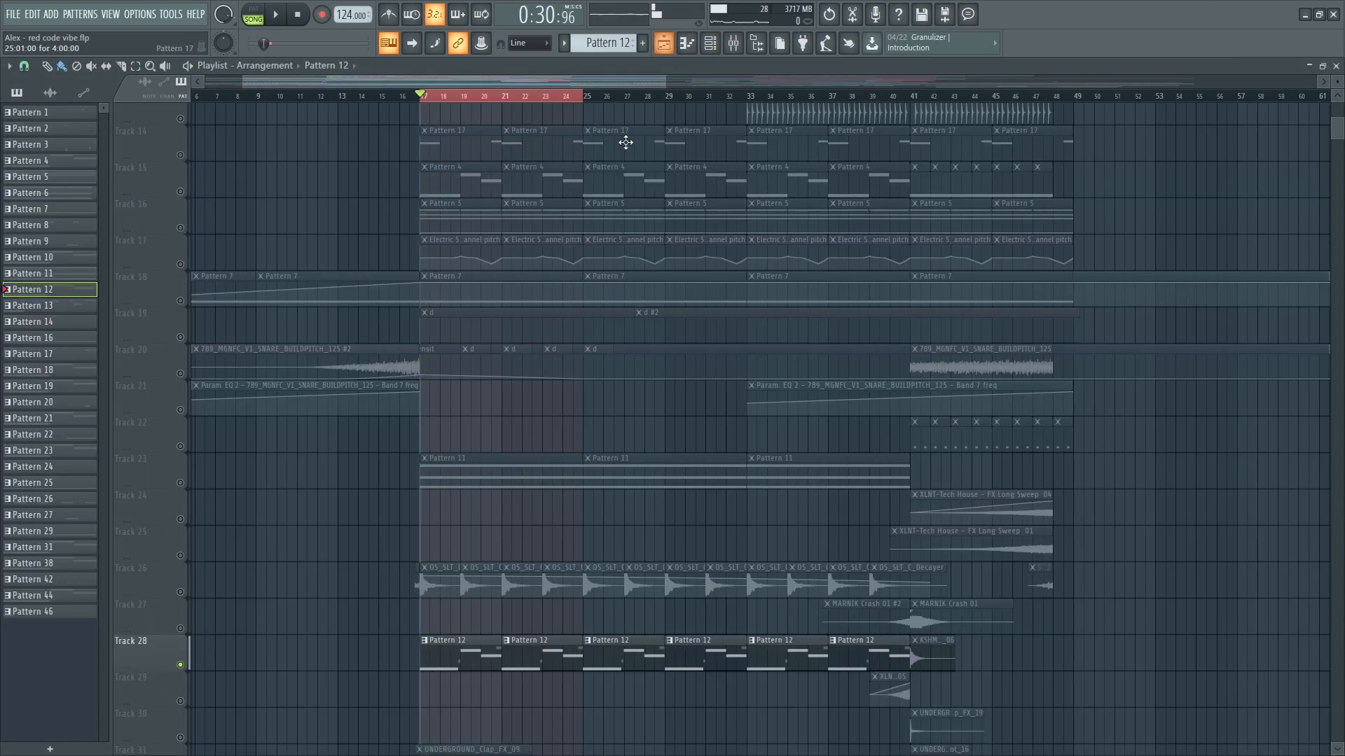
- Turn on Track 15 alongside Track 28 and play the two together
scroll(444, 346, up, 3)
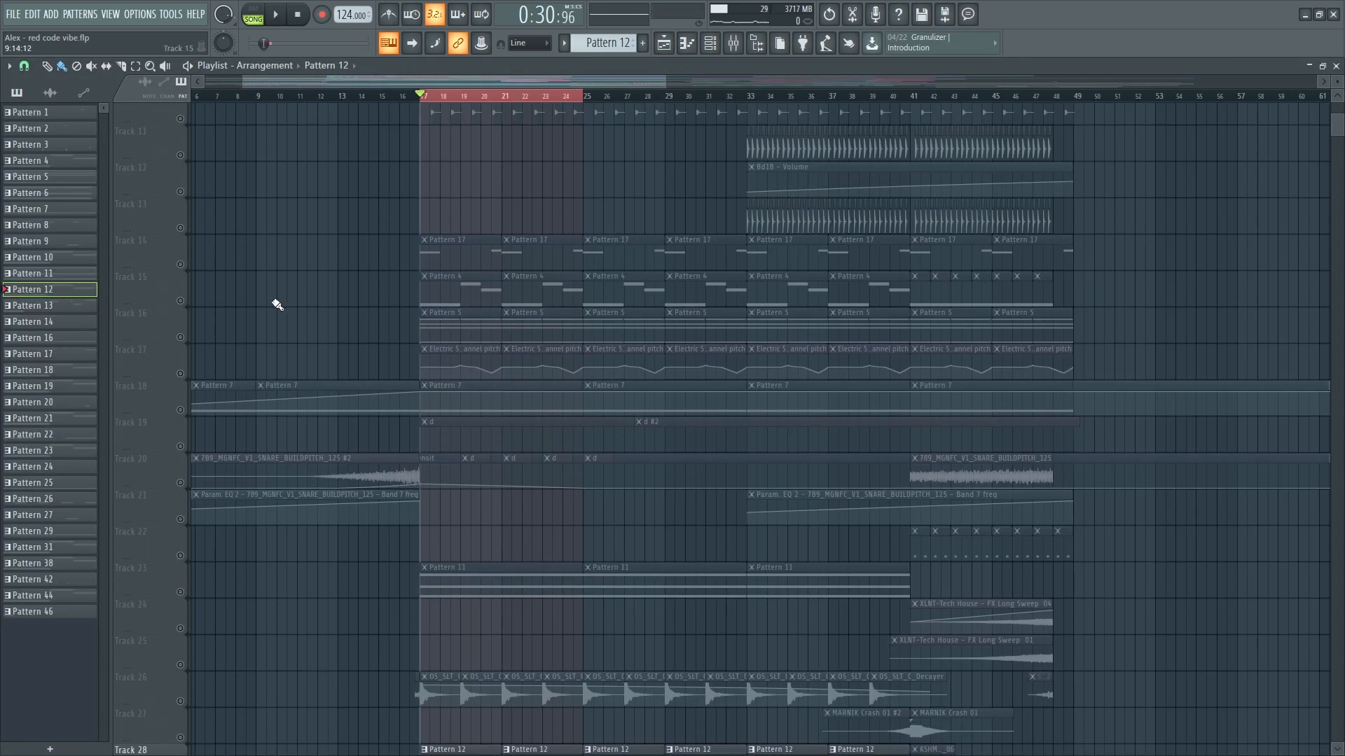
click(181, 302)
key(space)
- Look through the lower tracks during playback, and solo Track 23 containing Pattern 11
scroll(385, 504, down, 5)
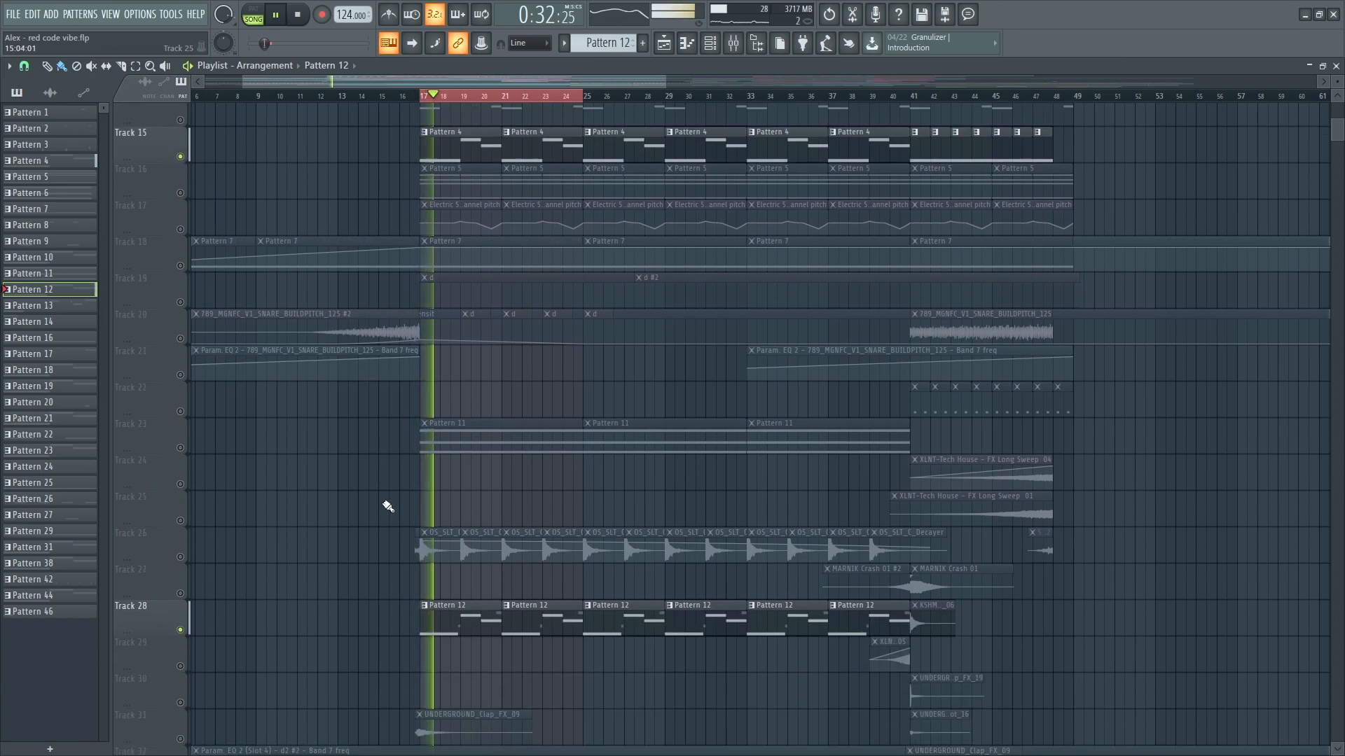
scroll(490, 539, down, 6)
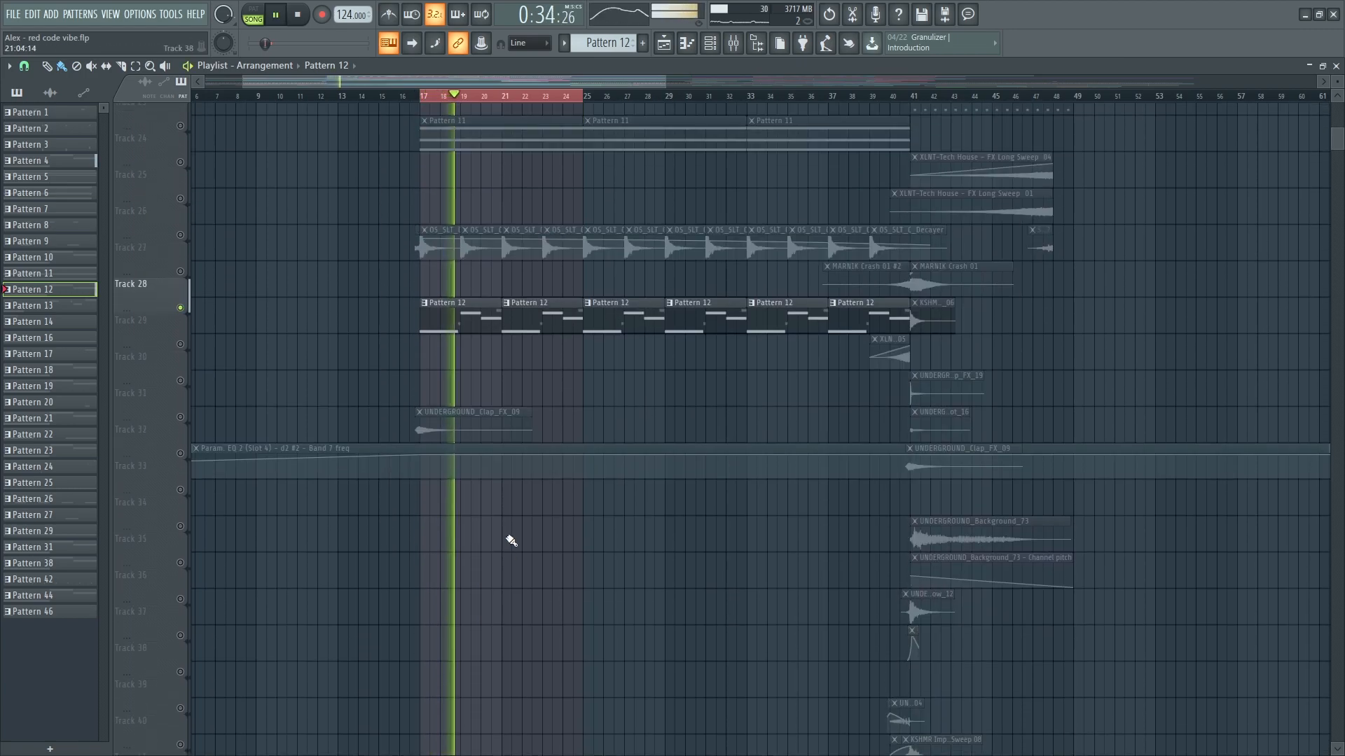
scroll(504, 544, up, 3)
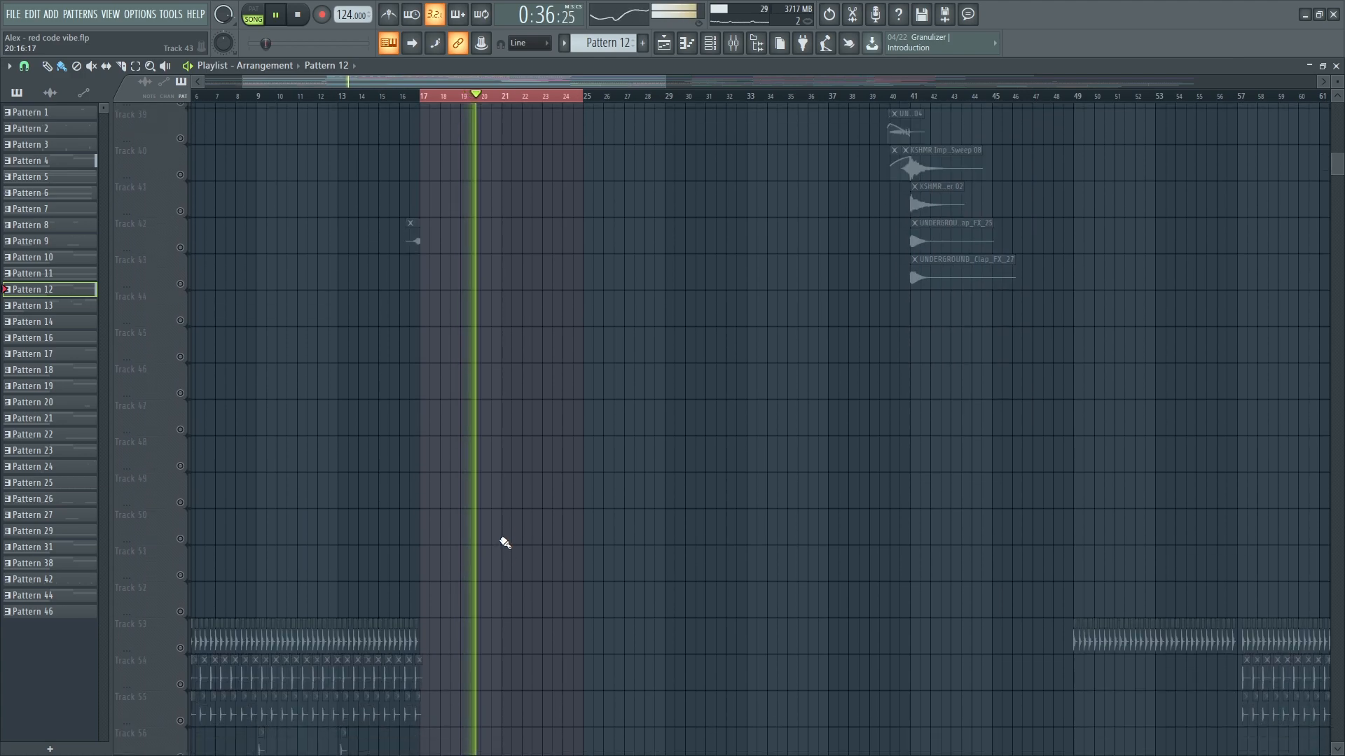
scroll(483, 527, up, 10)
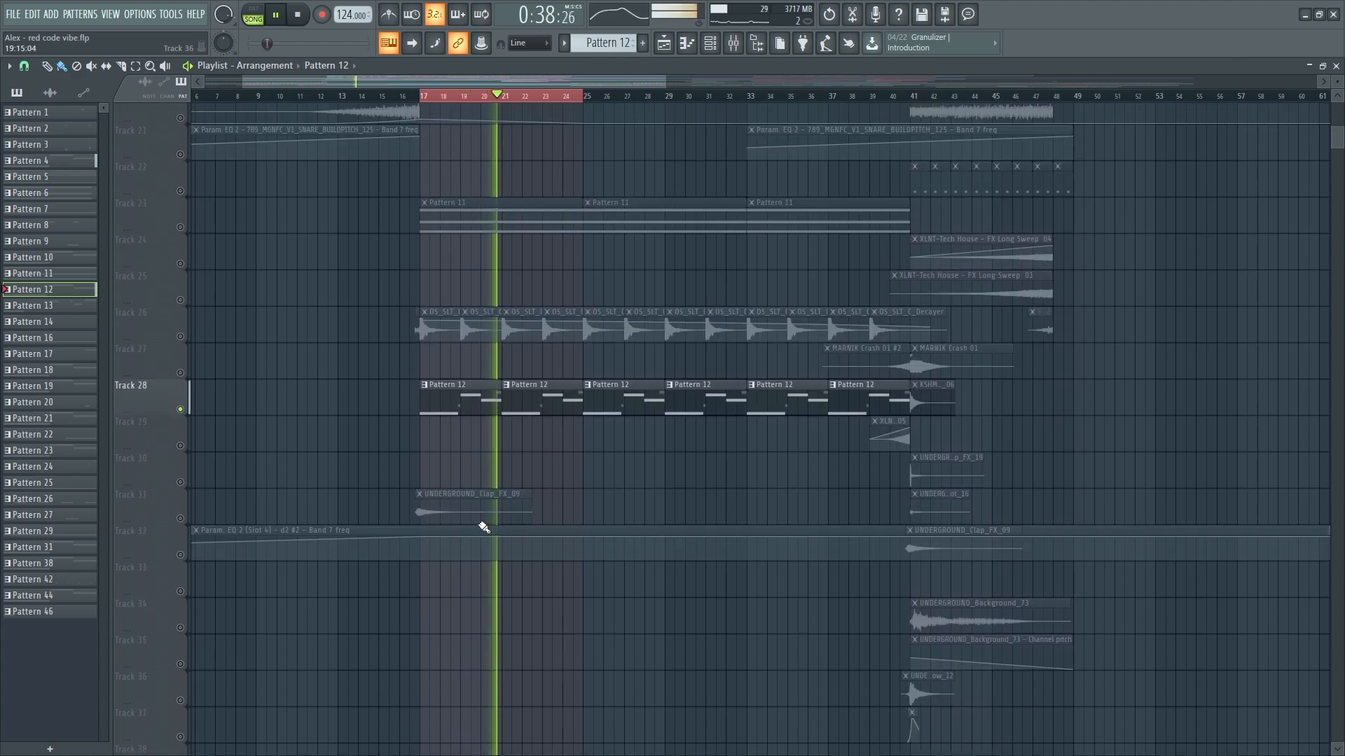
right_click(181, 483)
key(space)
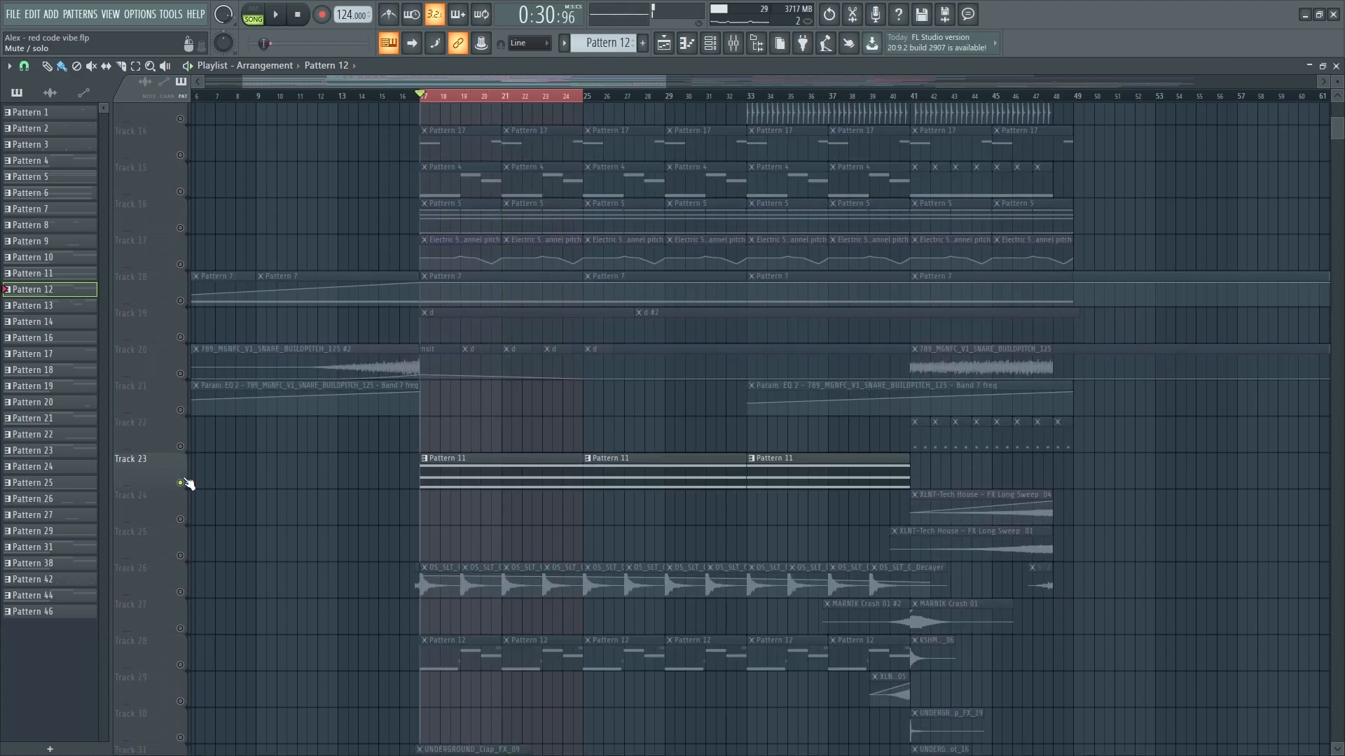
- Open Pattern 11's notes and the Serum #2 instrument that plays them
key(F6)
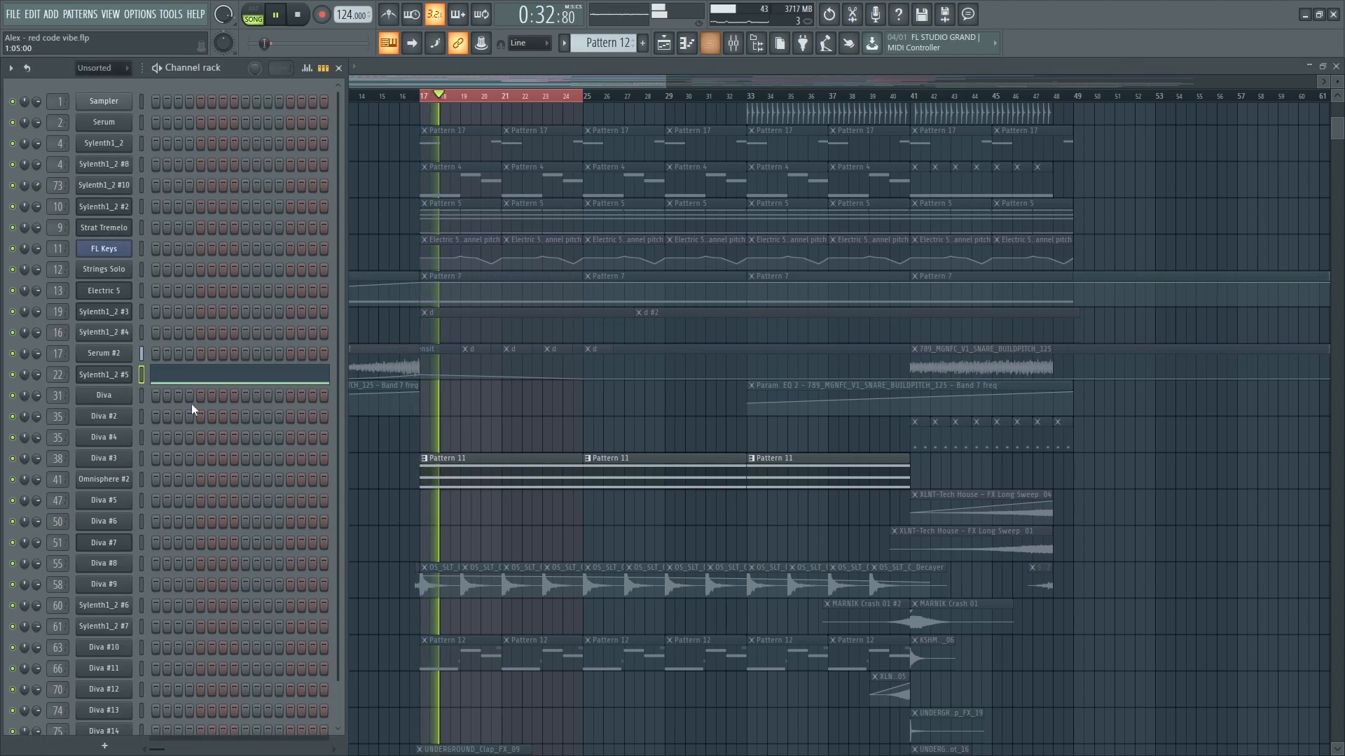
double_click(448, 458)
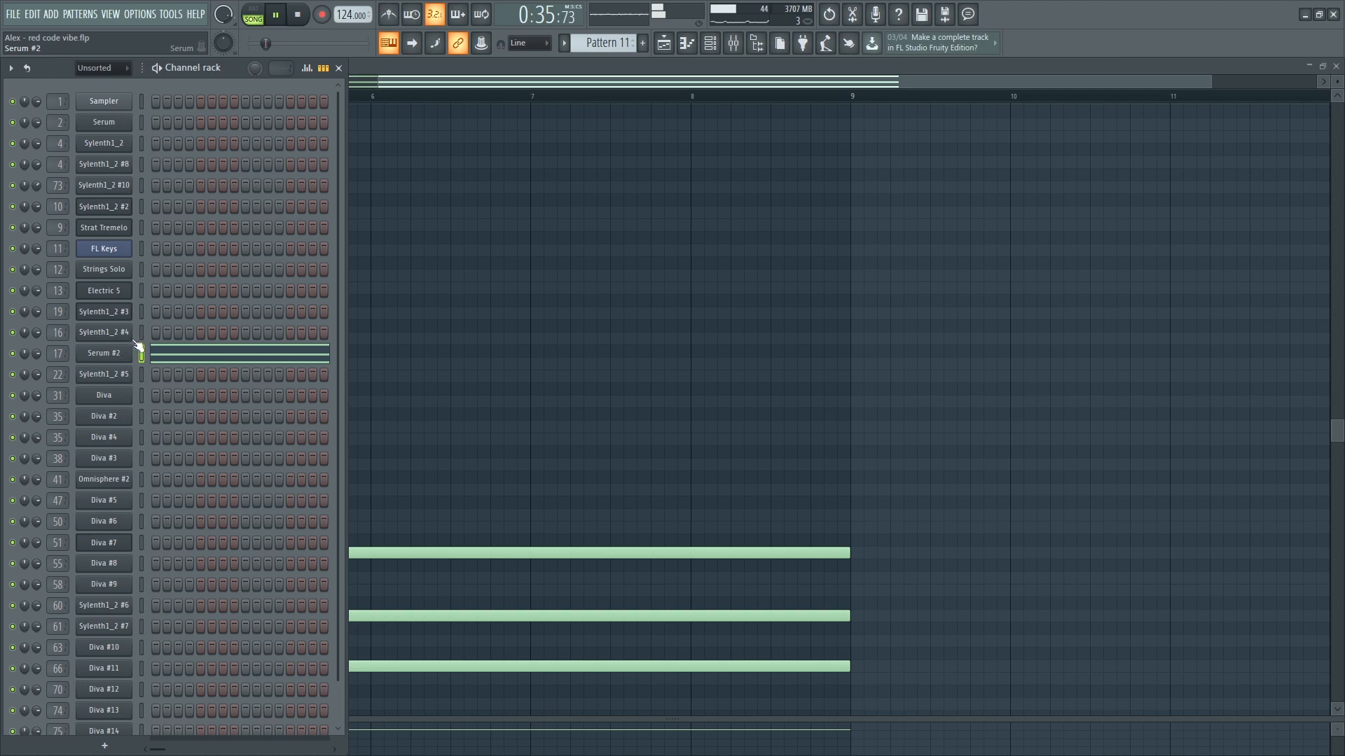
click(114, 352)
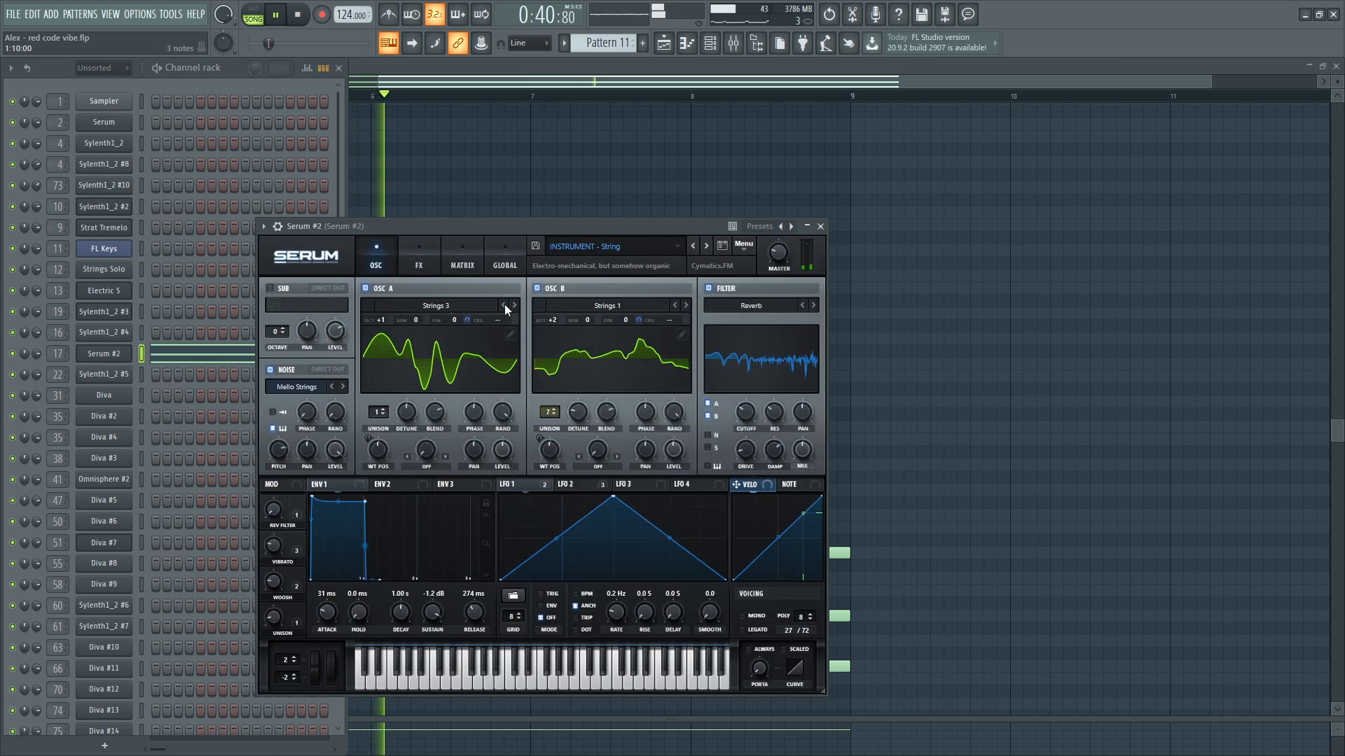
- Inspect the Fruity parametric EQ 2 on the Serum #2 mixer channel and return to the playlist
key(F9)
click(1127, 283)
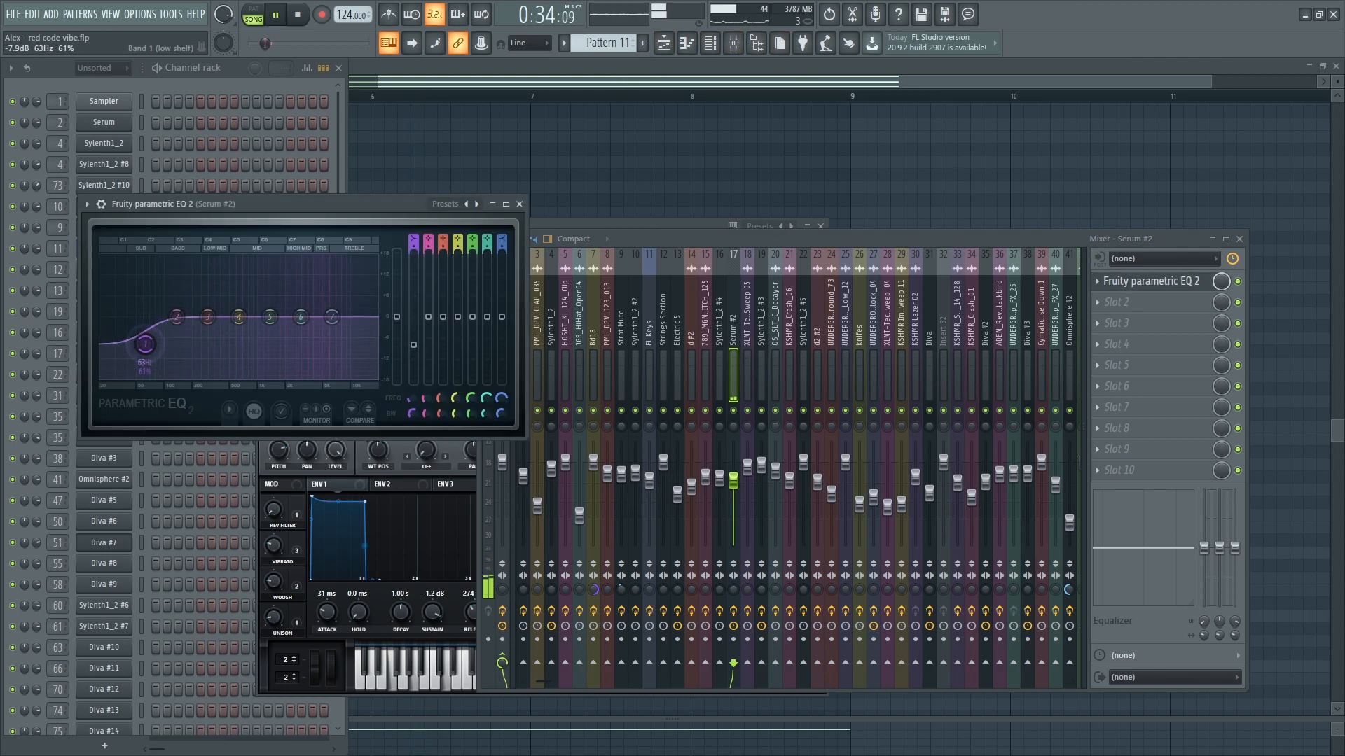
click(664, 48)
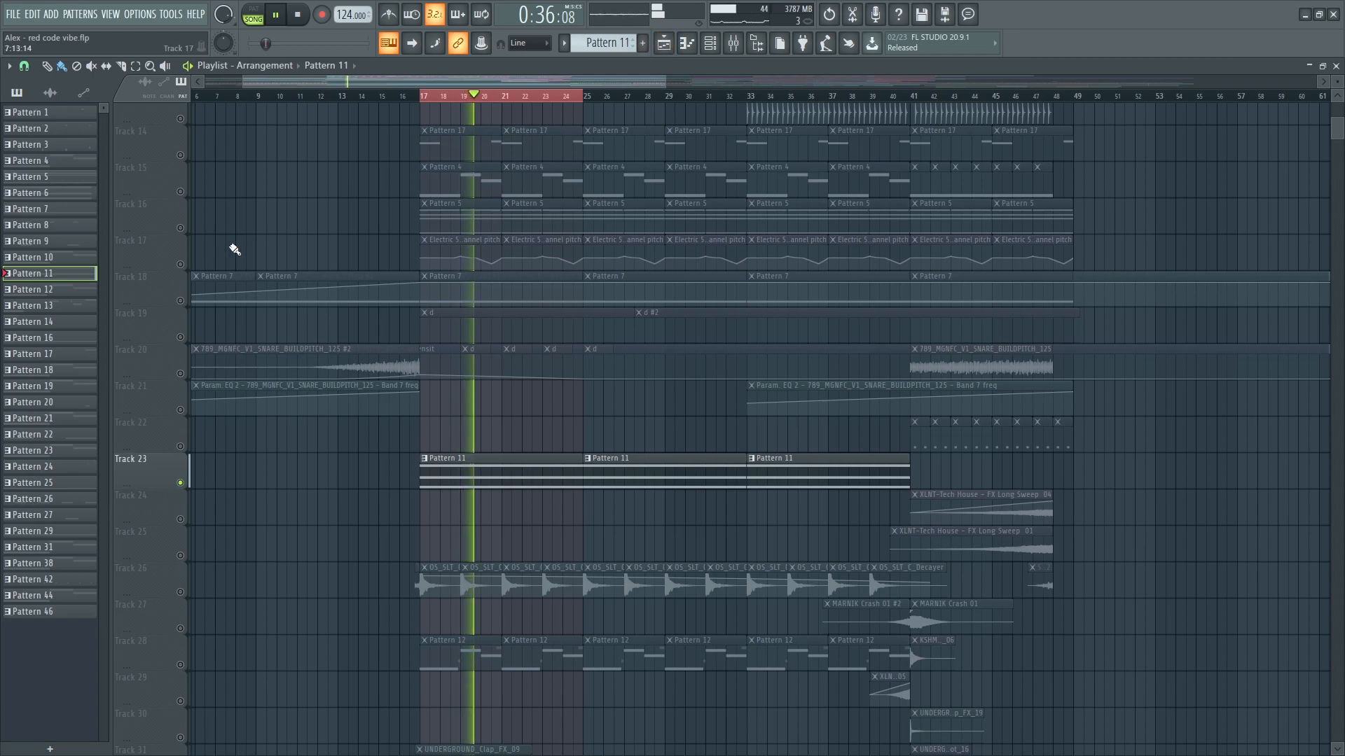
- Turn all tracks back on from the solo and extend the playlist time selection to bars 17 to 49
right_click(186, 270)
drag(759, 101, 1034, 98)
scroll(1110, 234, up, 10)
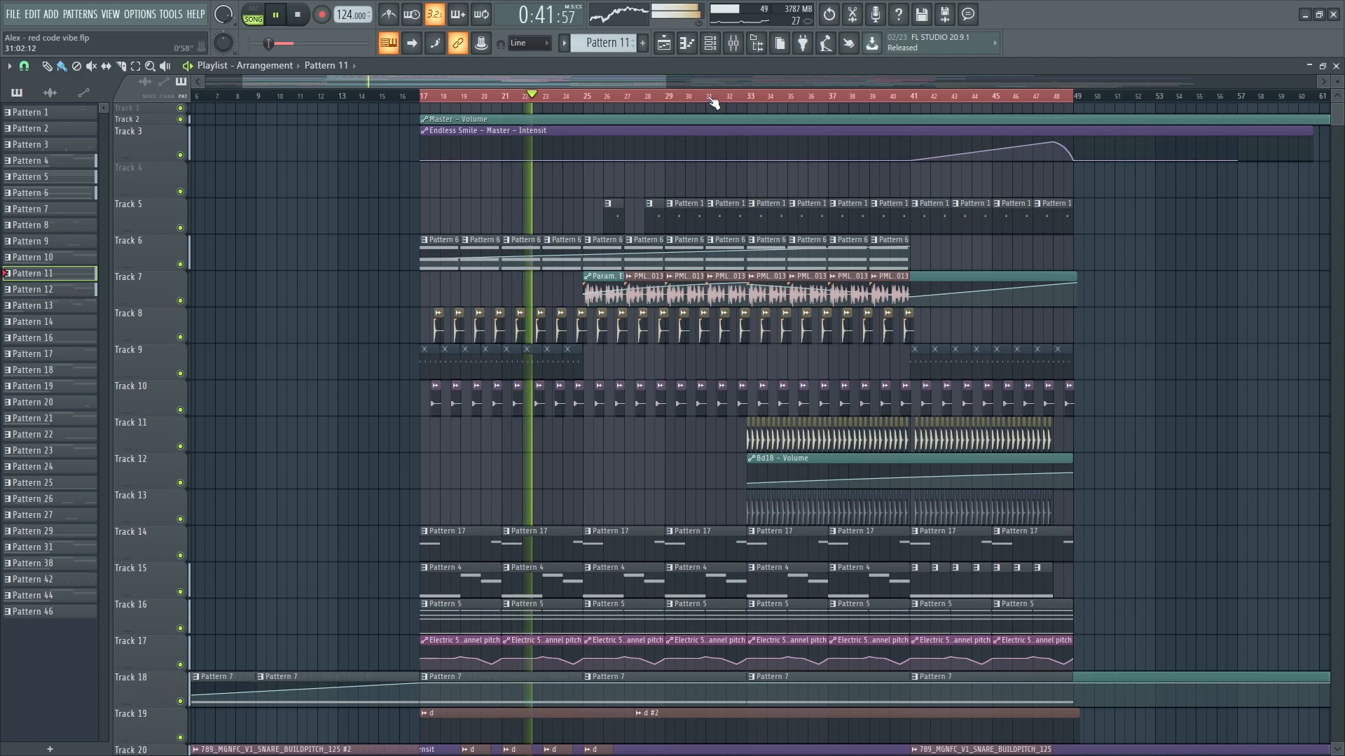
- Play the full arrangement from bar 31 and examine the drum clips on Tracks 7 to 13 around bar 34
click(713, 103)
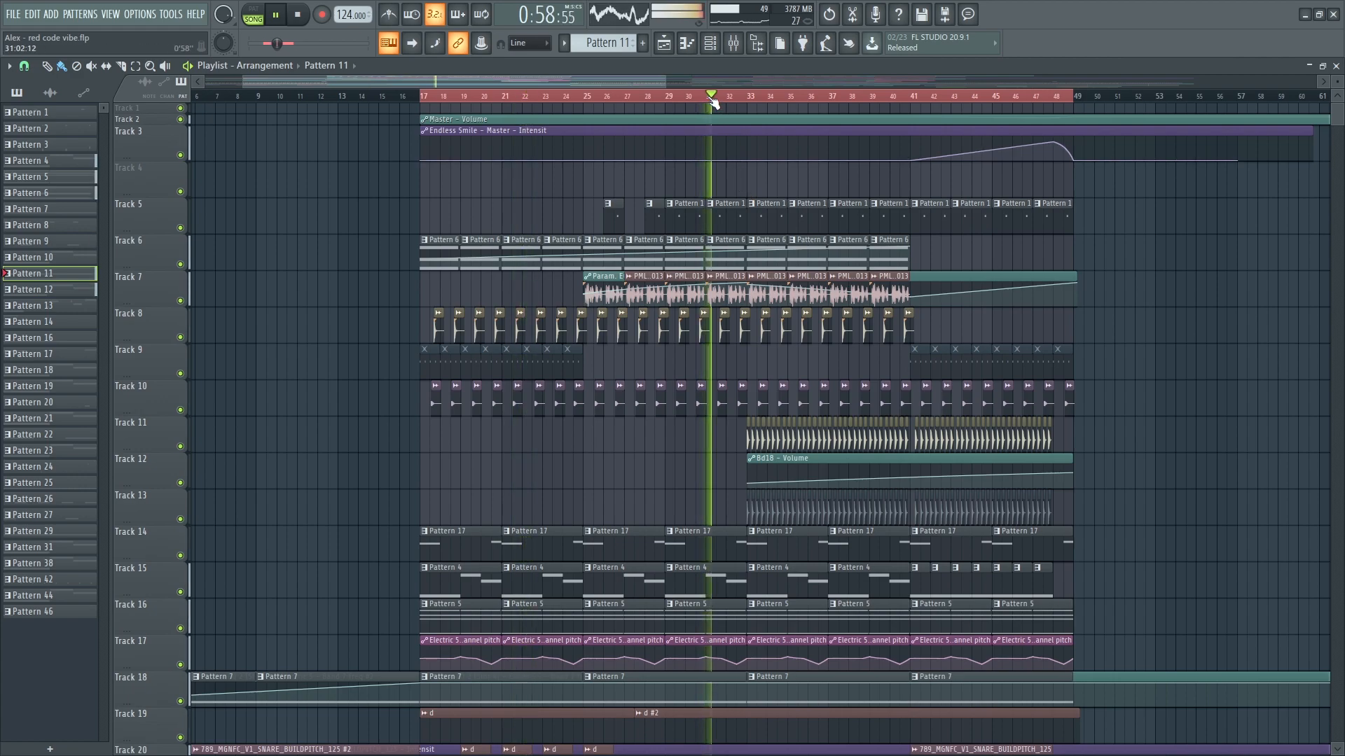
scroll(766, 339, down, 3)
scroll(635, 327, up, 4)
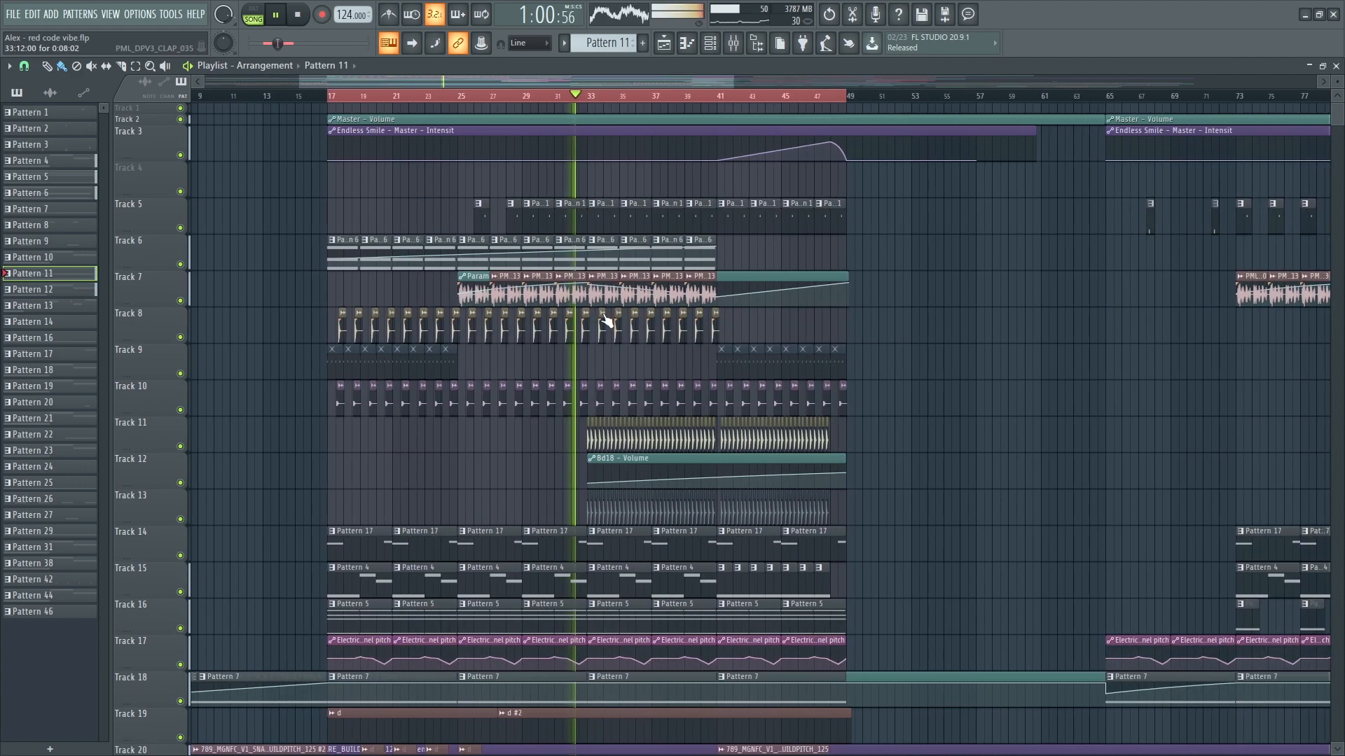
scroll(641, 302, down, 3)
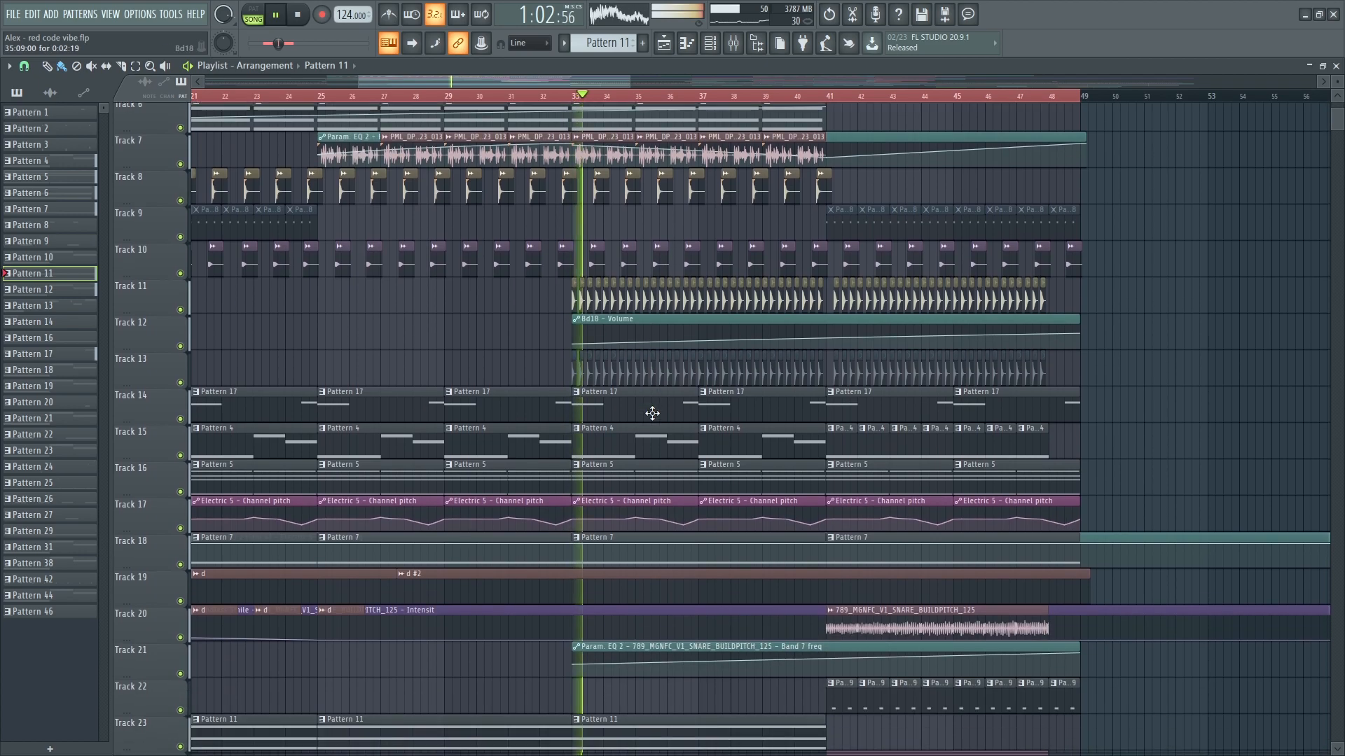
scroll(655, 410, up, 6)
scroll(544, 308, up, 2)
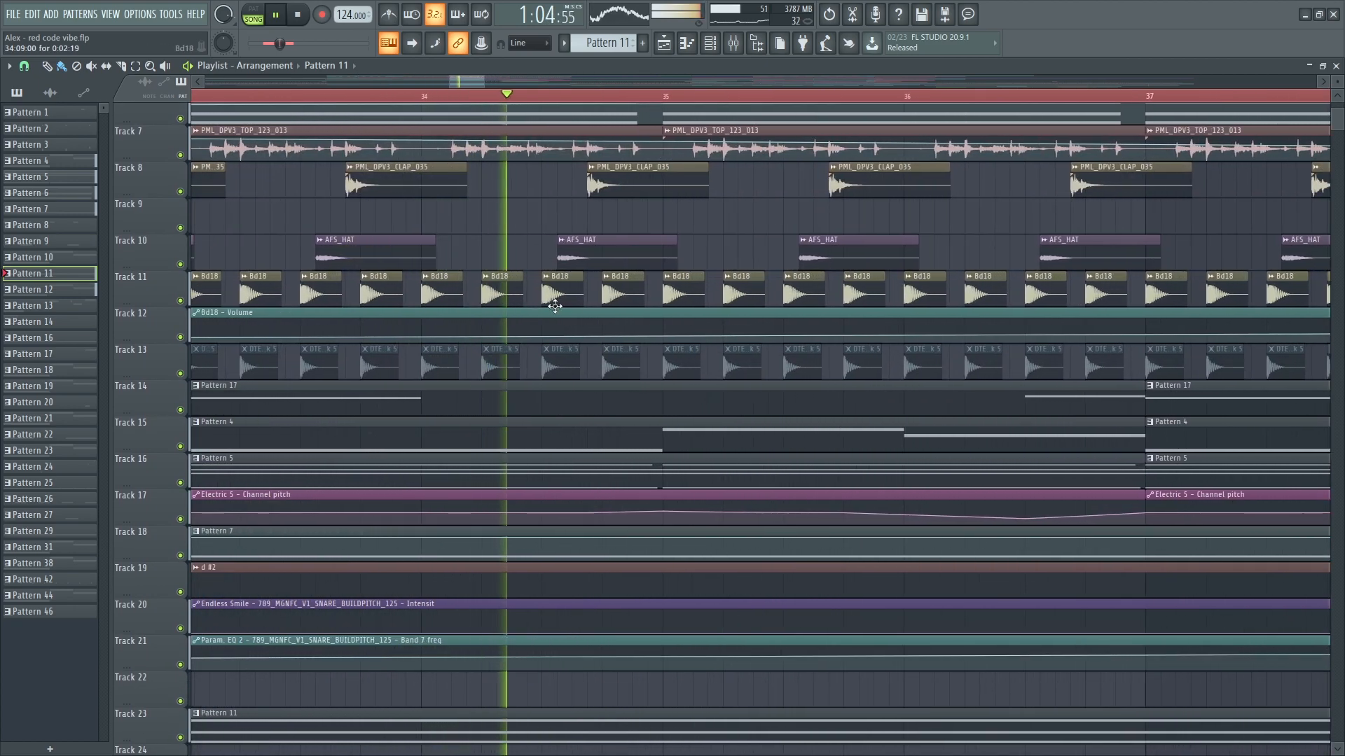
- Examine the sweep, crash, impact and clap effect clips around bar 41 on Tracks 24 to 43 during playback
scroll(542, 386, down, 5)
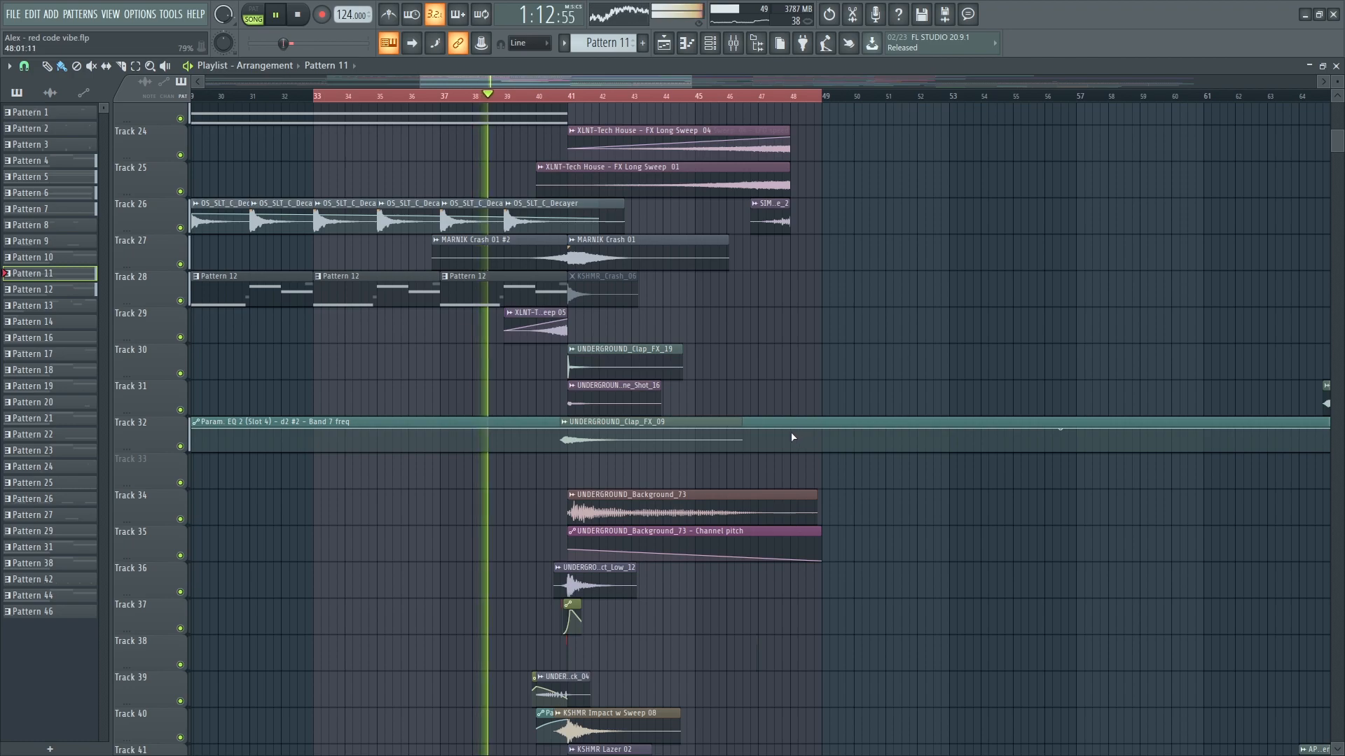
scroll(583, 291, down, 14)
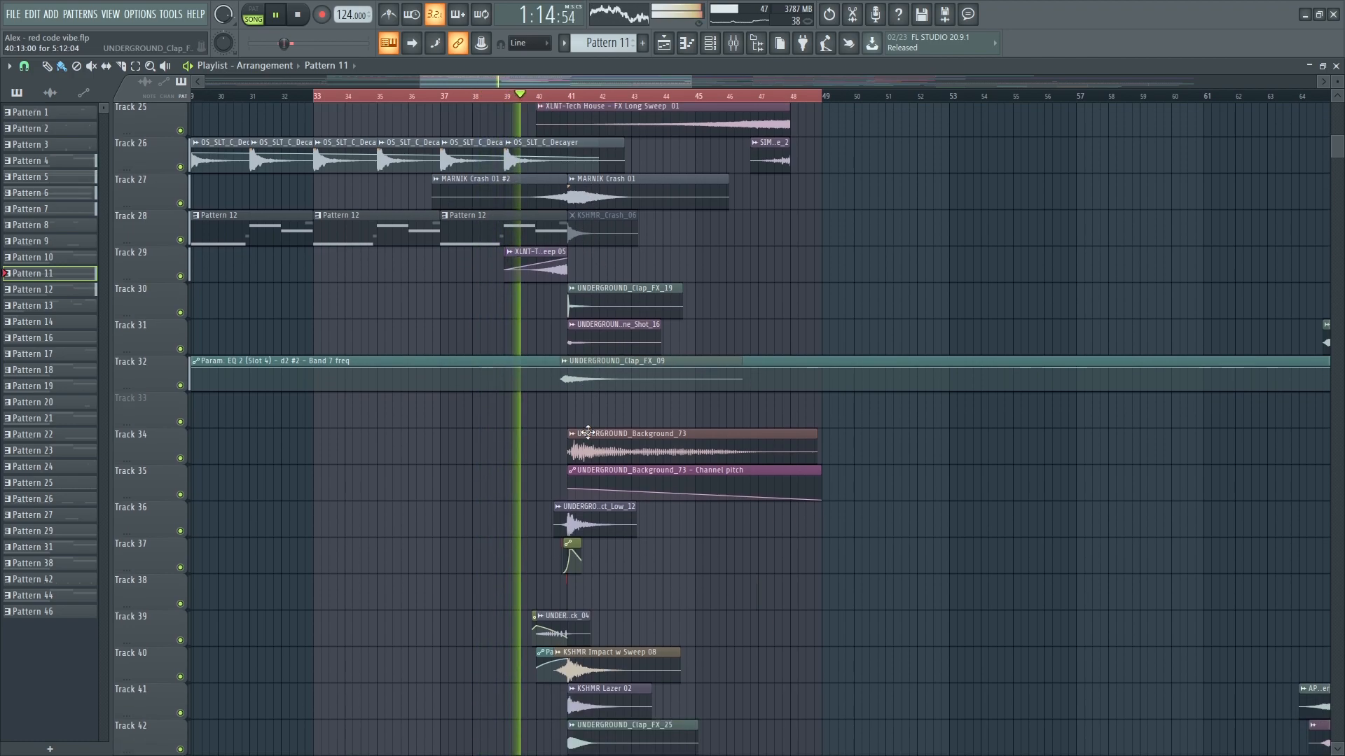
ctrl+scroll(575, 437, down, 3)
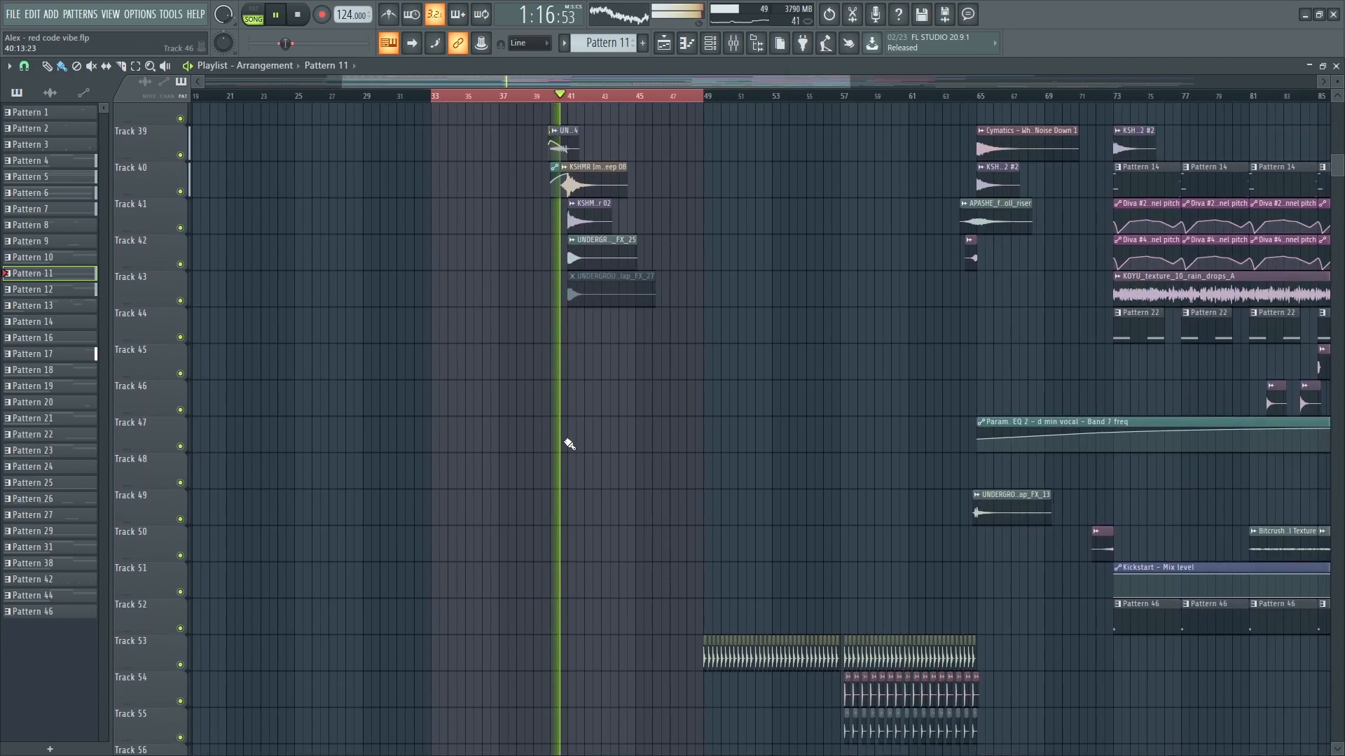
scroll(573, 449, down, 20)
- Return to the upper tracks and examine the buildup clips and automation between bars 41 and 49
scroll(570, 468, up, 20)
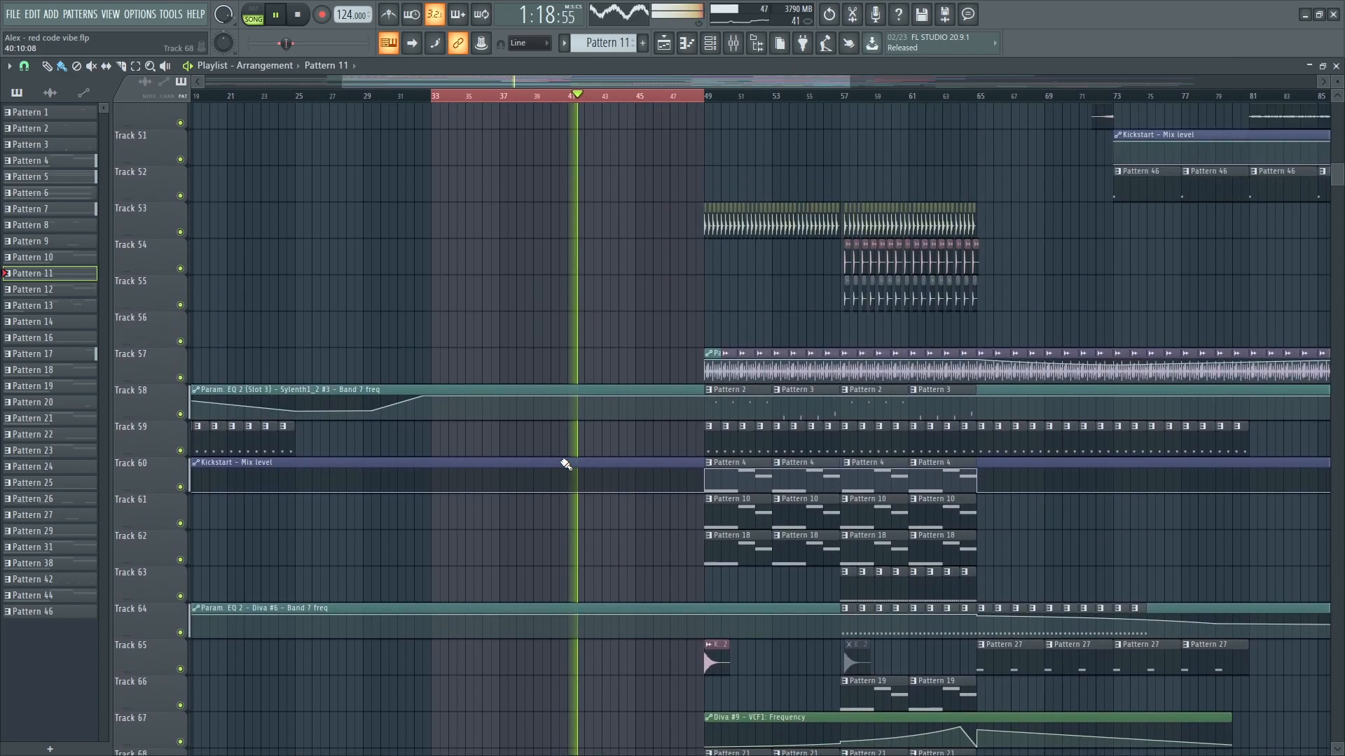
scroll(566, 464, up, 20)
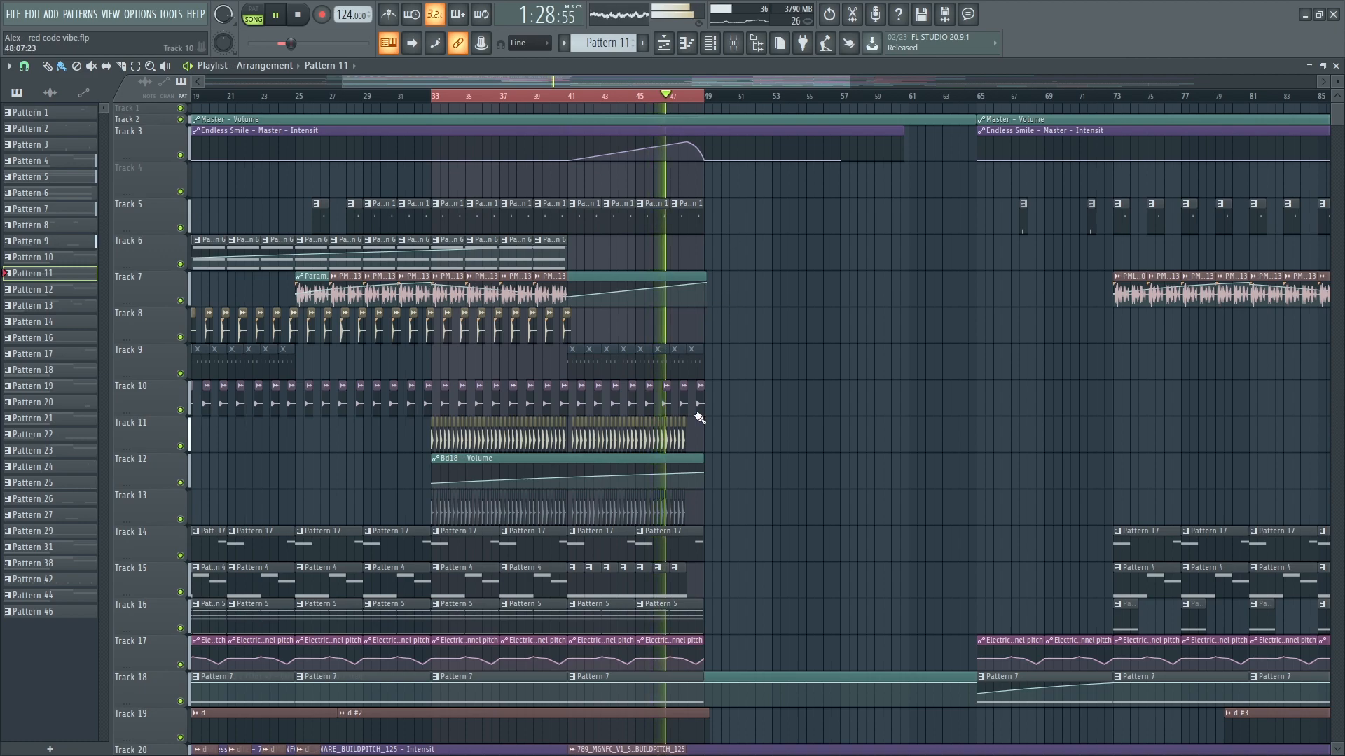
scroll(699, 417, up, 6)
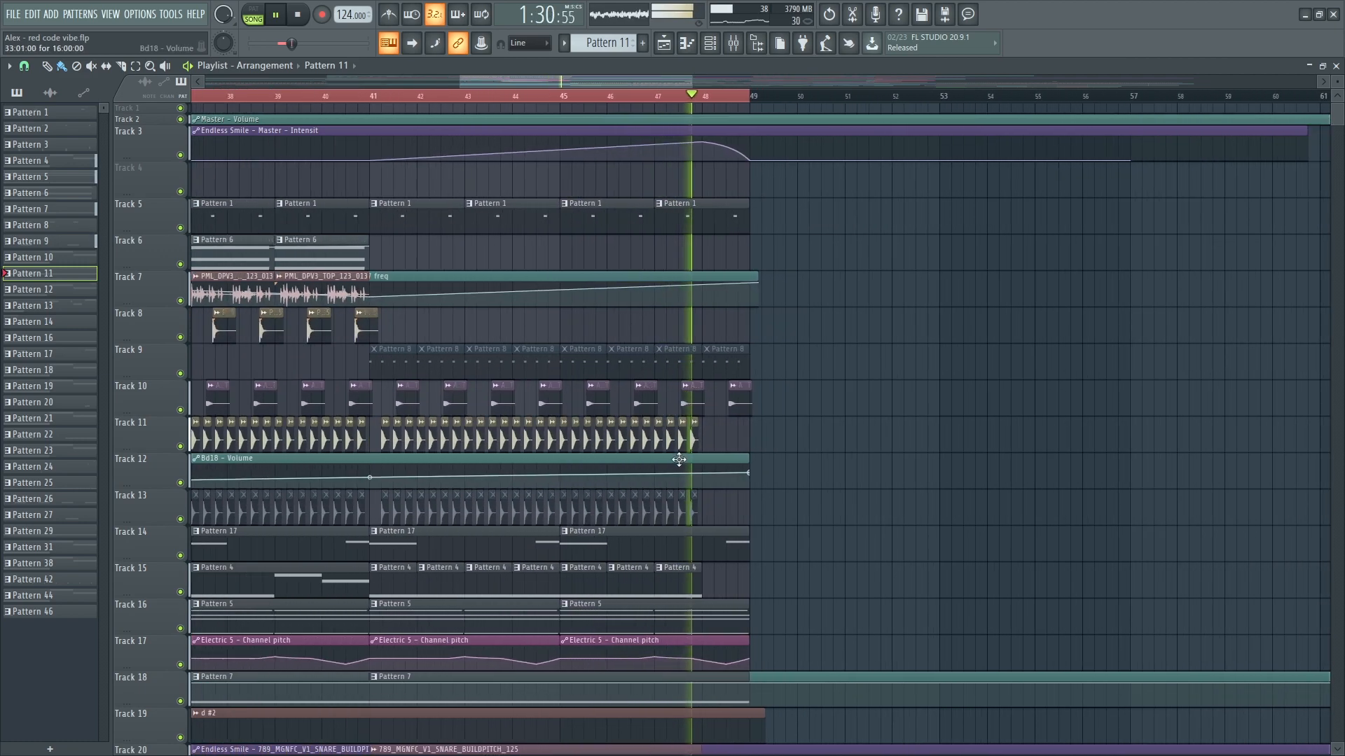
- Solo track 7 and play its top loop from around bar 29
scroll(679, 458, down, 1)
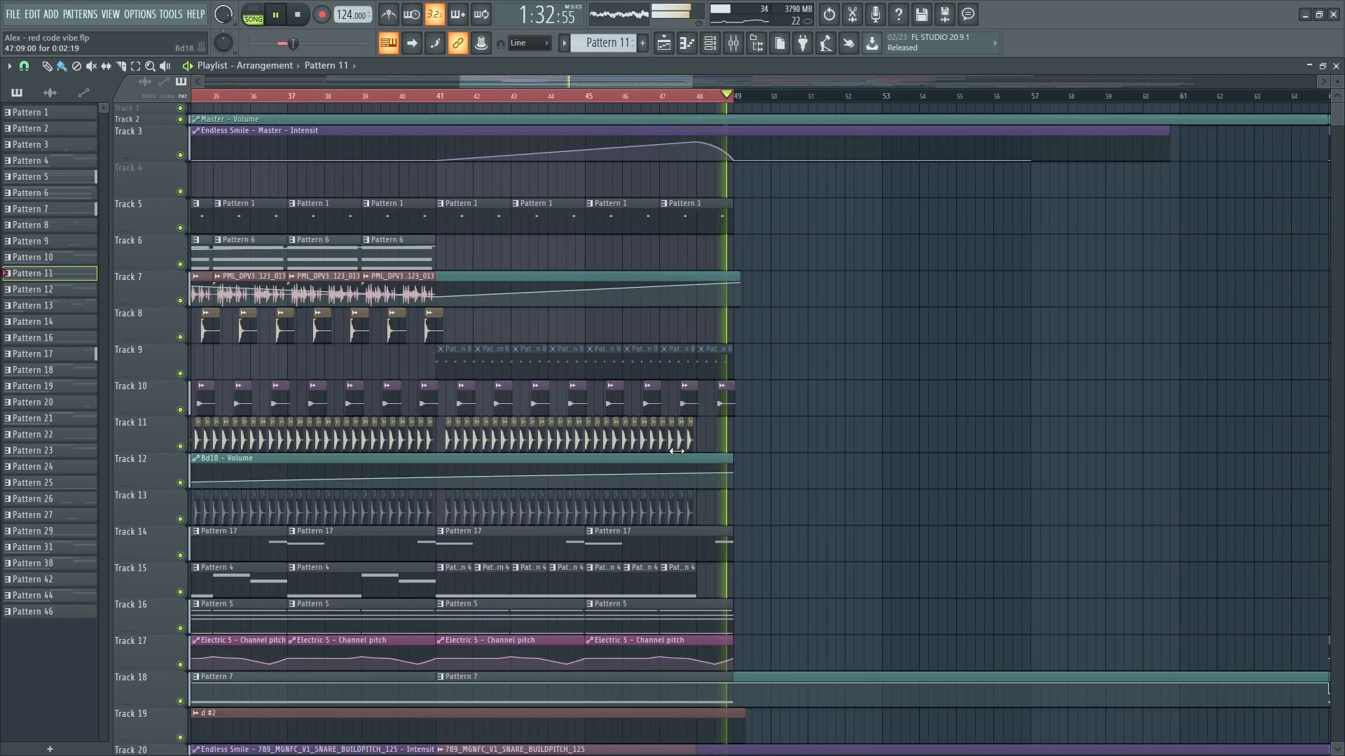
scroll(452, 411, down, 4)
scroll(284, 347, up, 4)
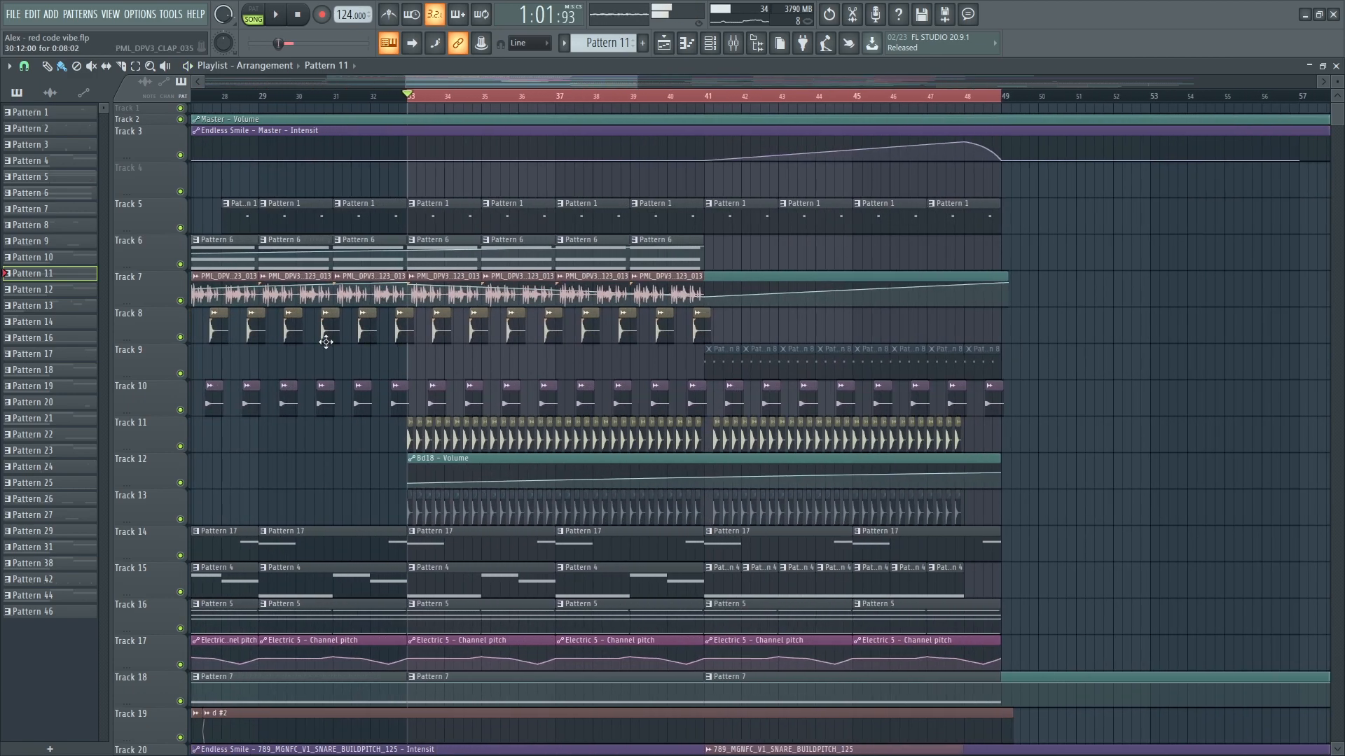
right_click(180, 301)
key(space)
scroll(264, 310, down, 2)
click(263, 95)
scroll(272, 294, down, 4)
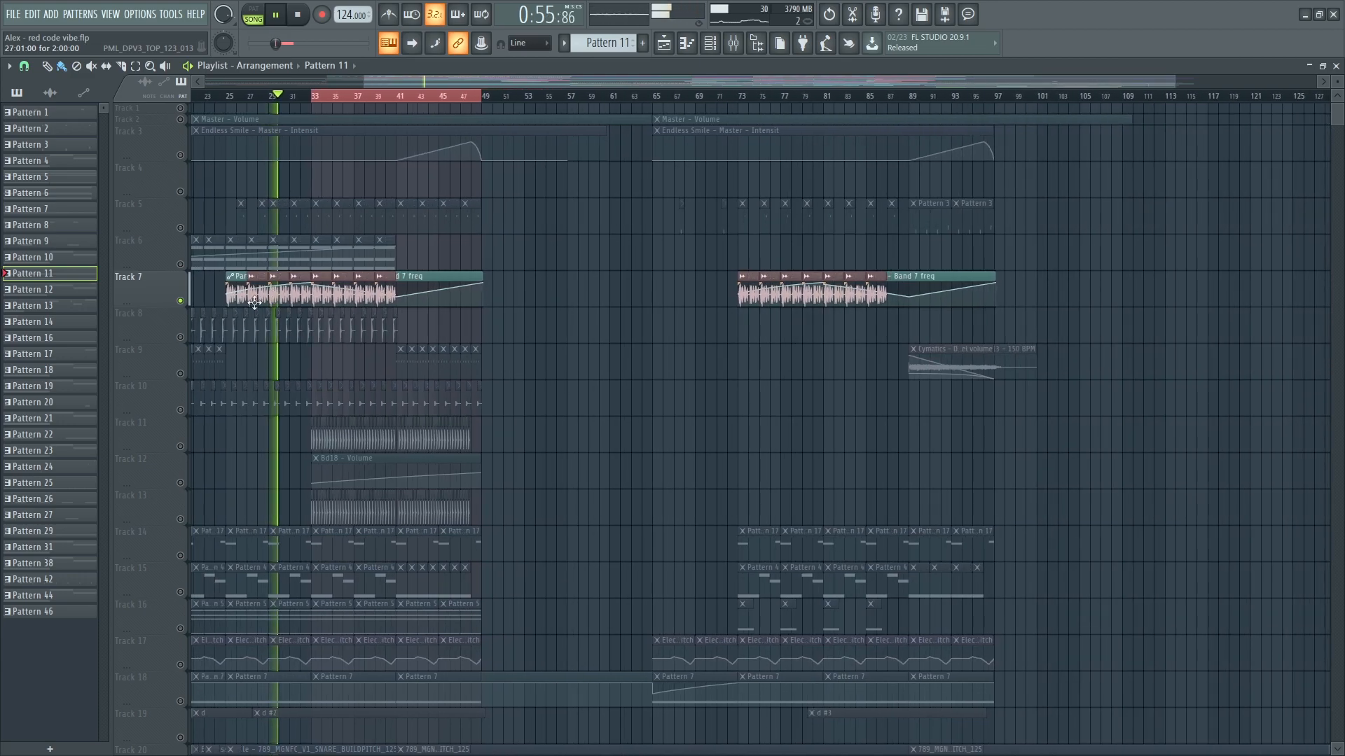
- Inspect the PML_DPV3_TOP_123_013 sample settings and its mixer effects, including FabFilter Pro-Q 3 and both Fruity parametric EQ 2 instances
scroll(262, 294, up, 3)
click(360, 285)
double_click(360, 285)
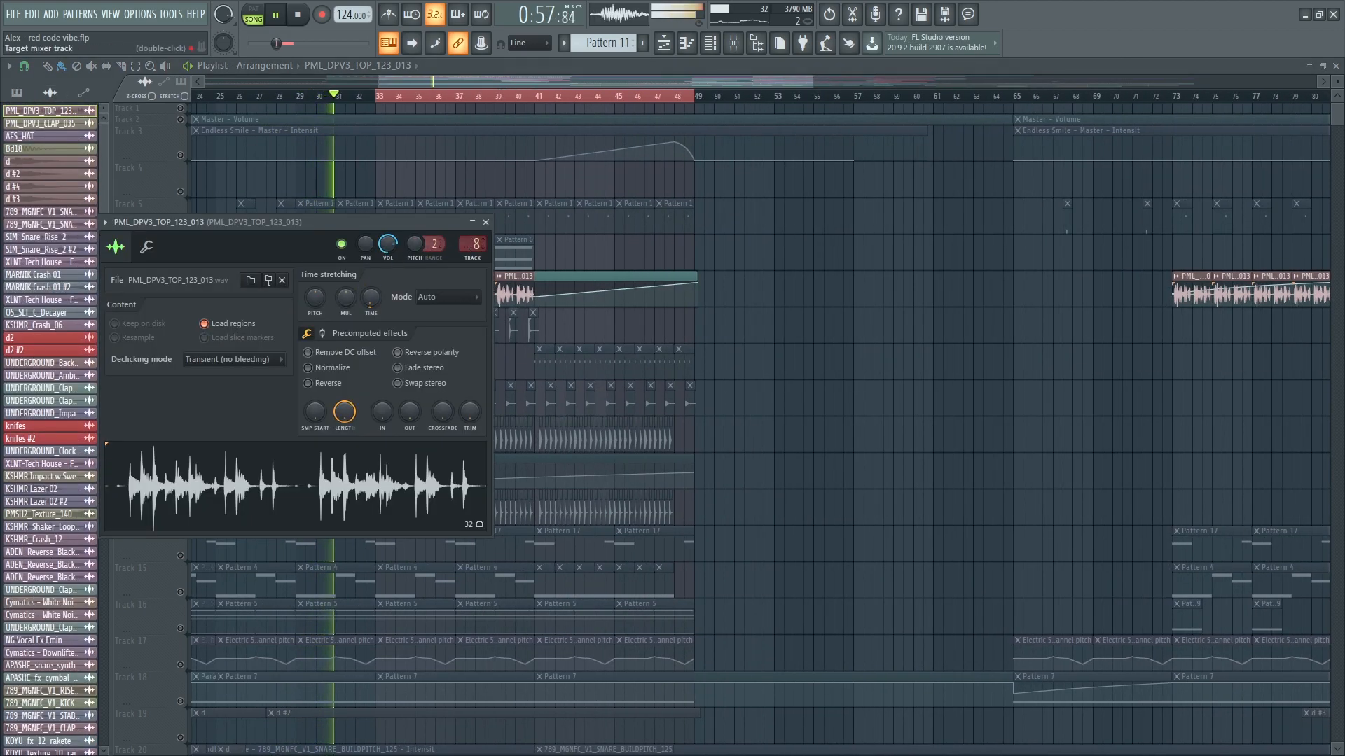
double_click(435, 243)
click(1135, 325)
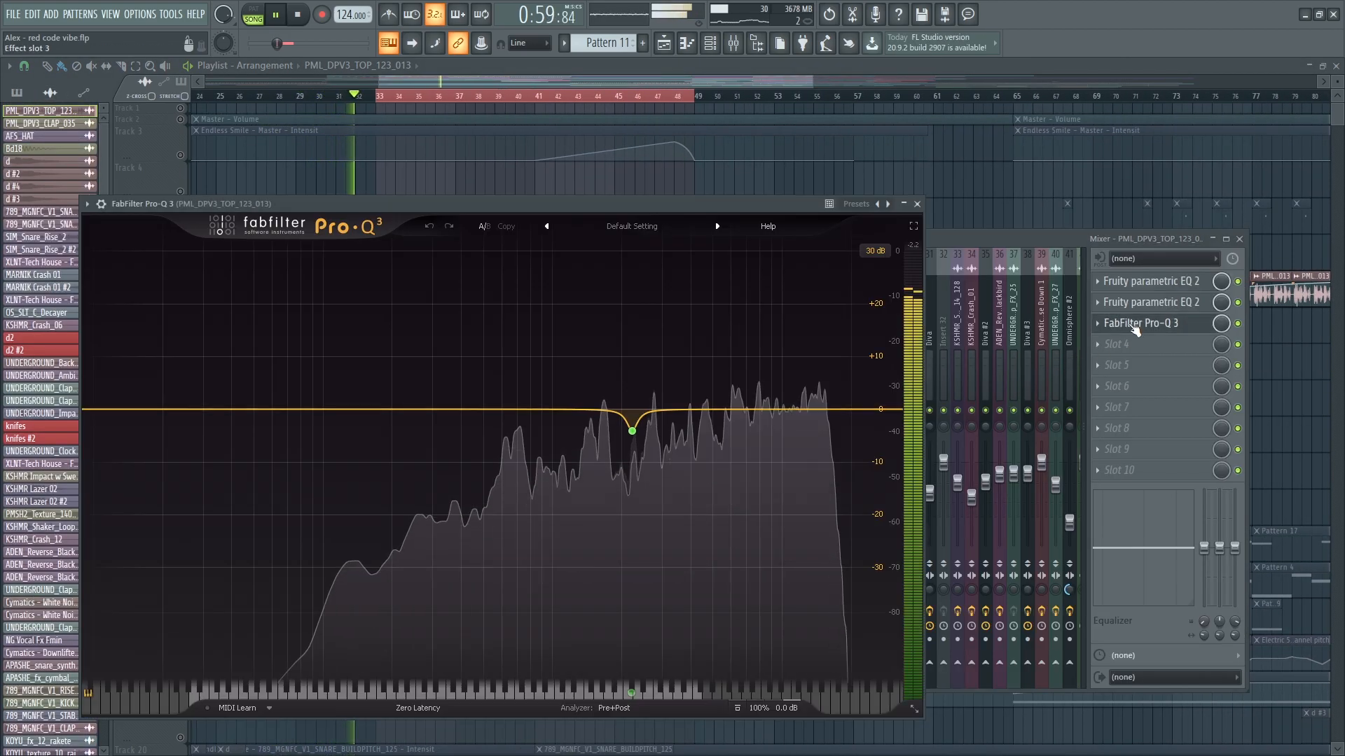
click(1145, 305)
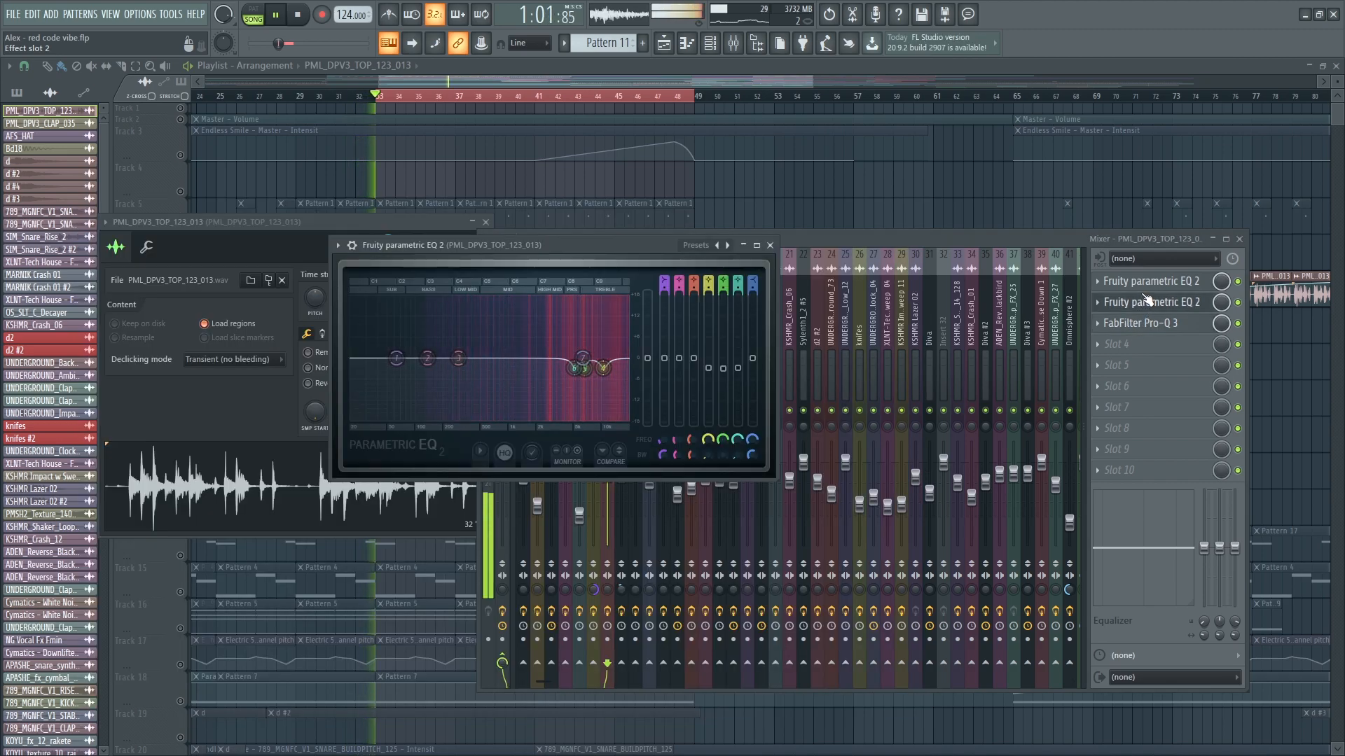
click(1135, 285)
click(1135, 286)
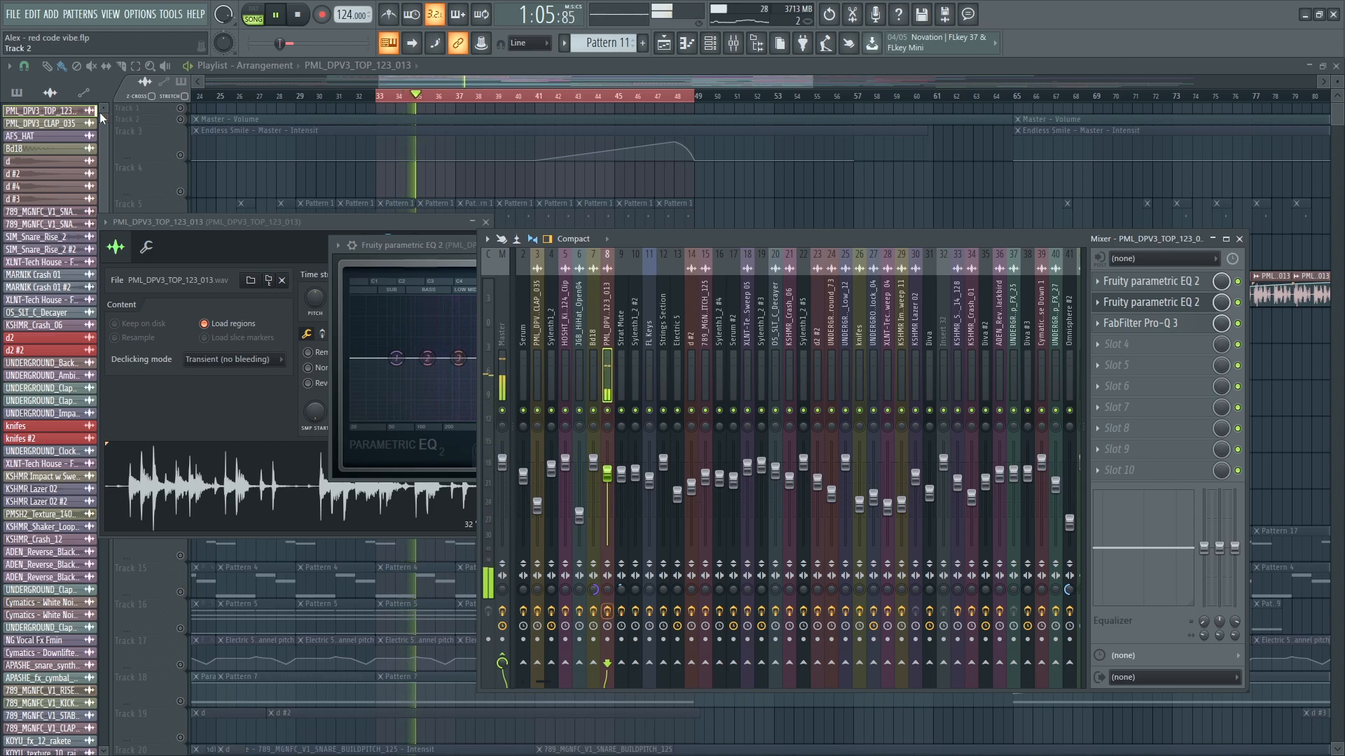
click(17, 92)
key(F12)
scroll(285, 339, down, 1)
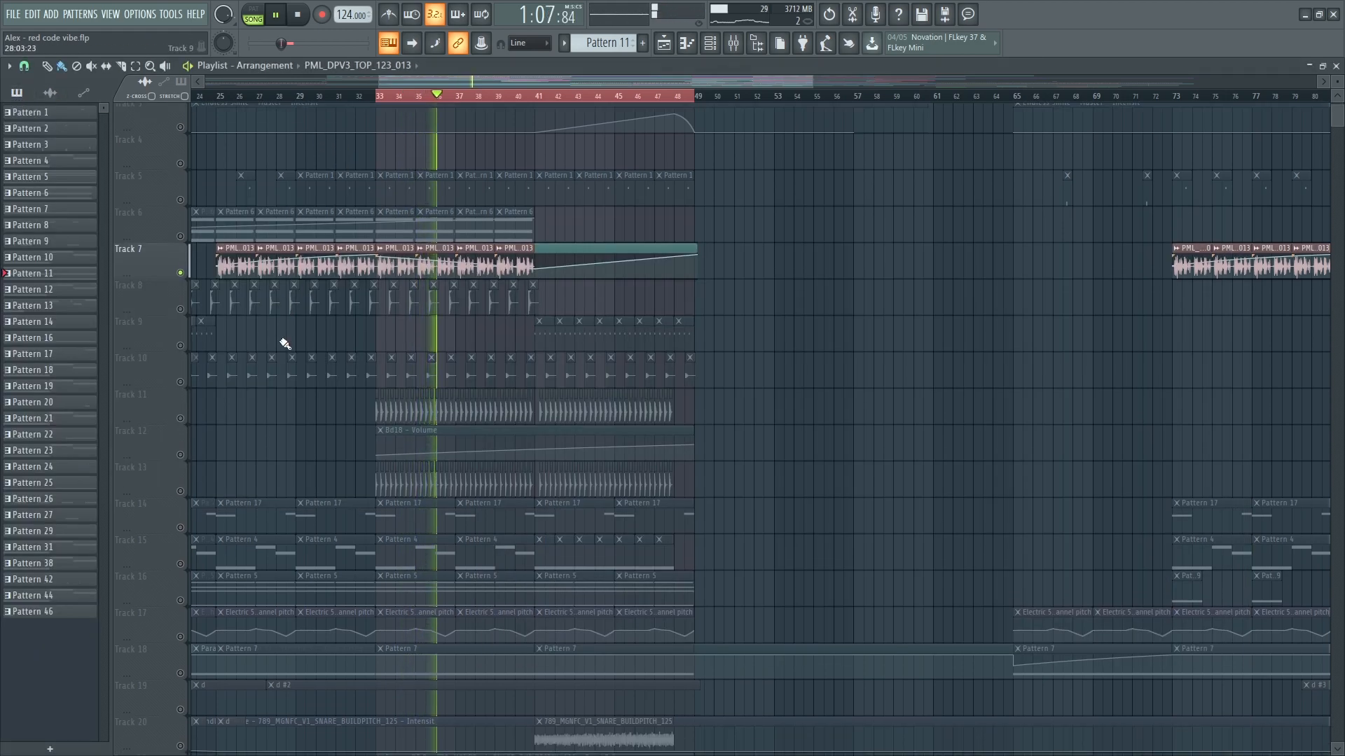
- Unmute tracks 11 to 14 alongside track 7 and restart playback to hear them together
ctrl+scroll(208, 429, up, 2)
click(180, 446)
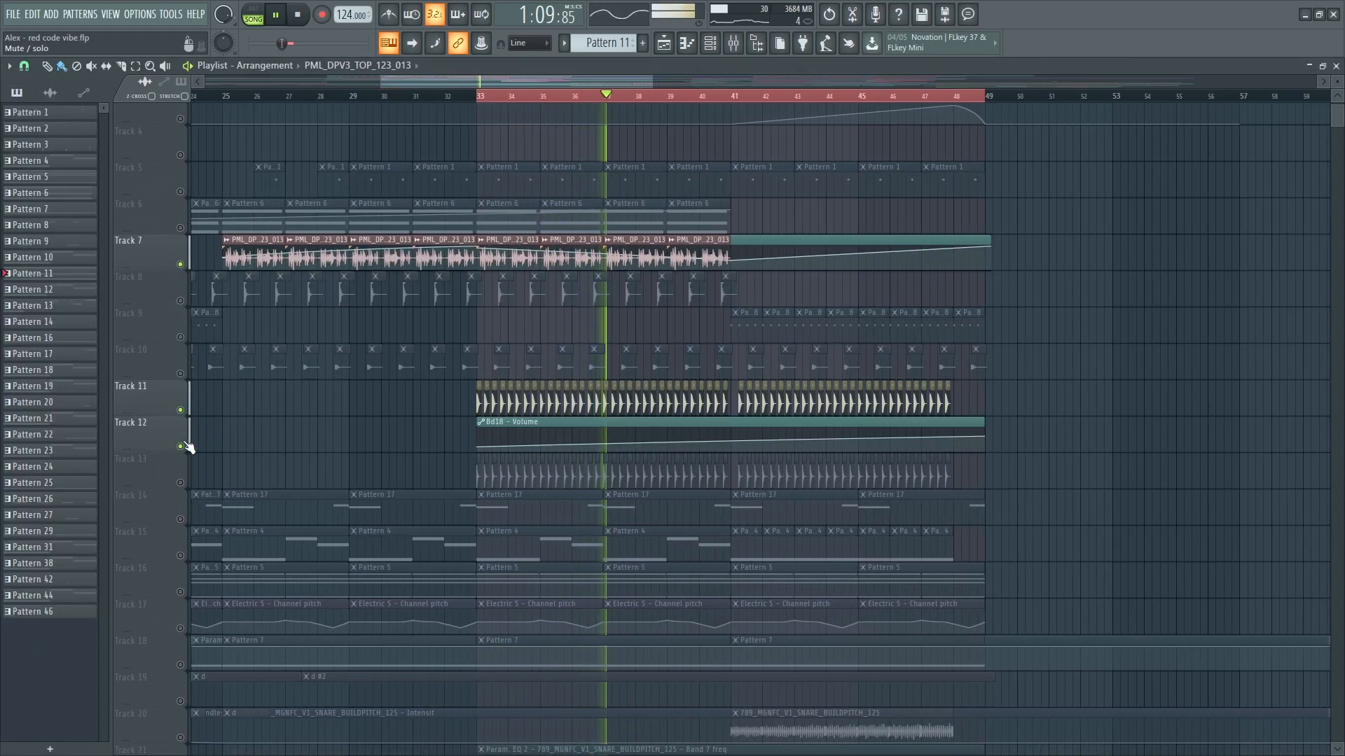
scroll(210, 444, down, 1)
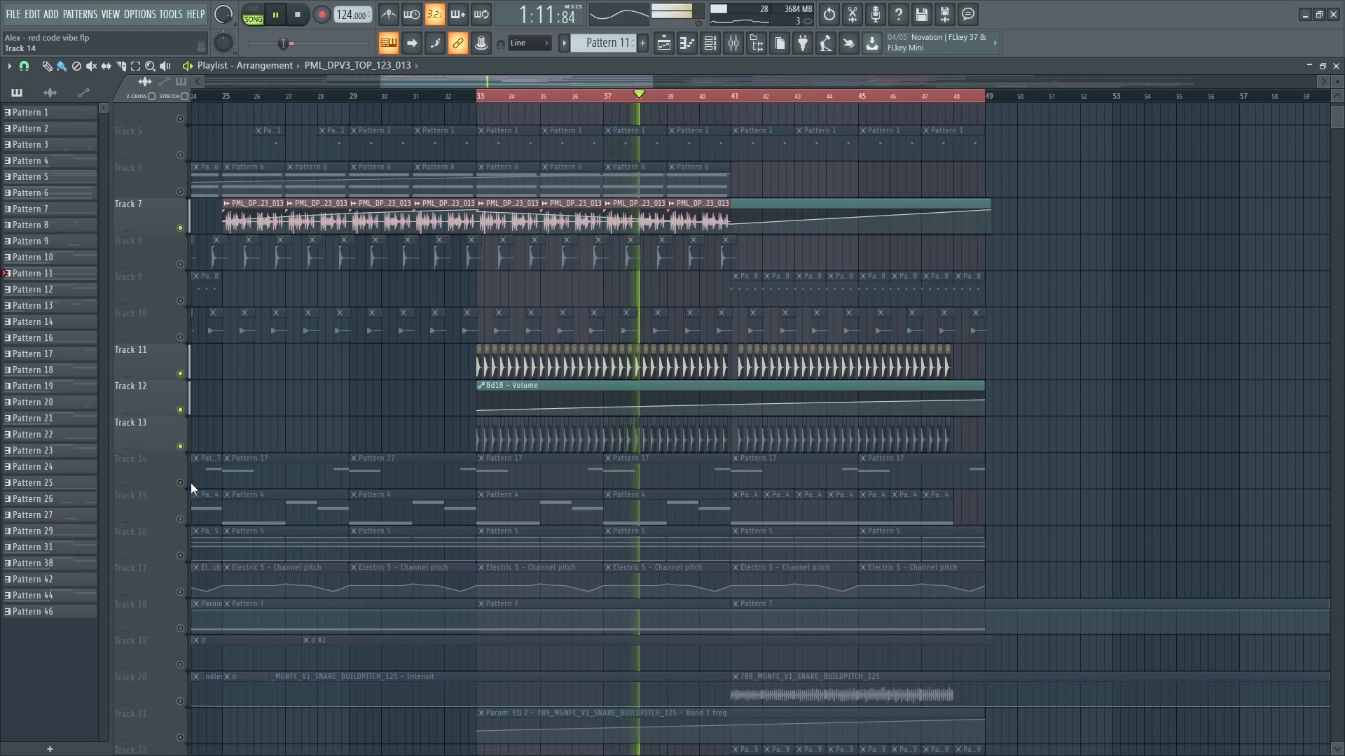
click(181, 483)
key(space)
key(space)
- Solo track 29 and play its XLNT-Tech House short sweep from bar 39
scroll(203, 511, down, 12)
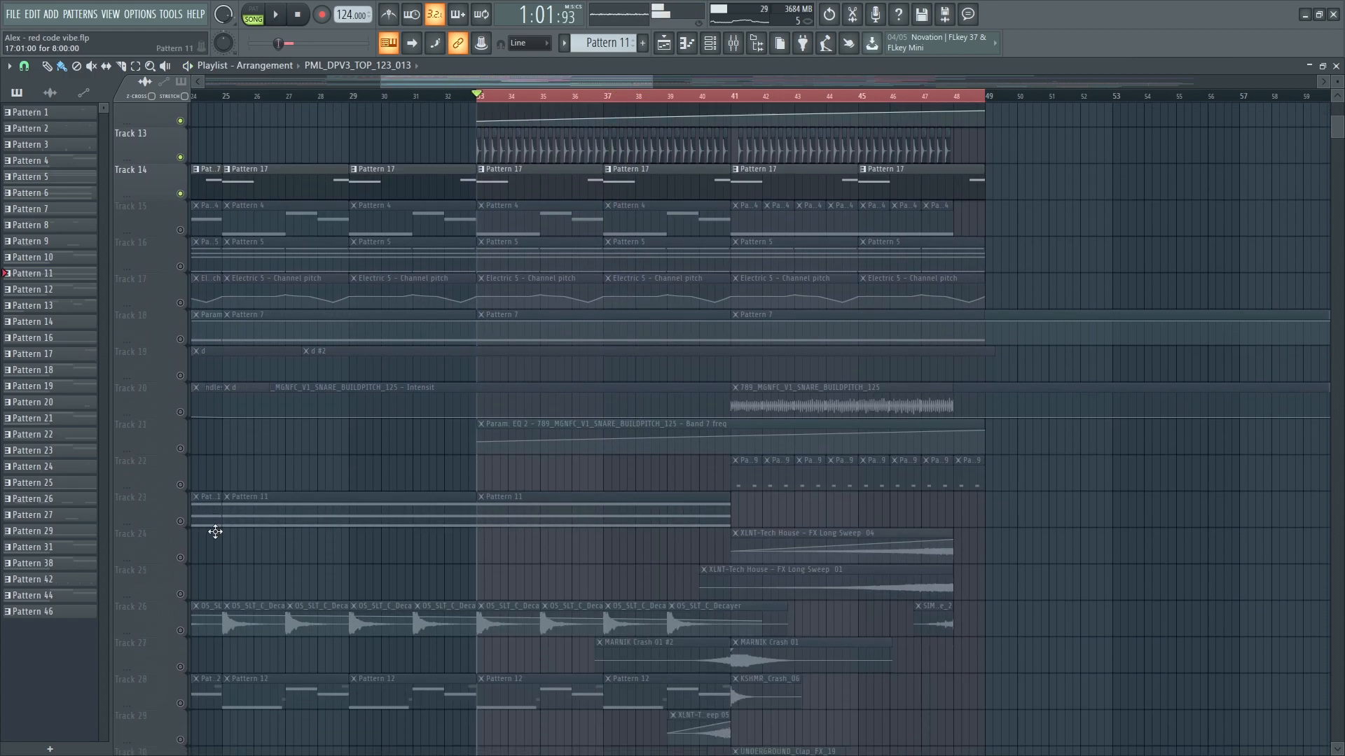
scroll(490, 504, down, 5)
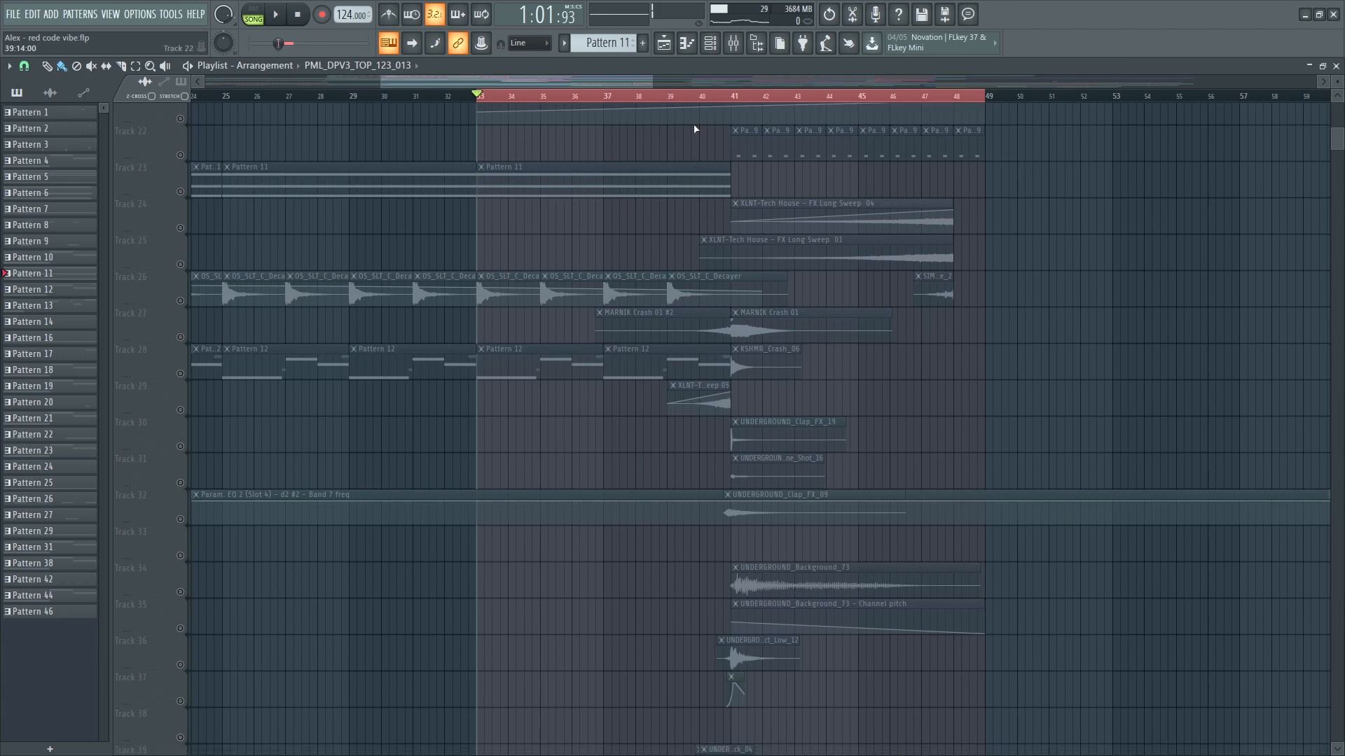
click(672, 105)
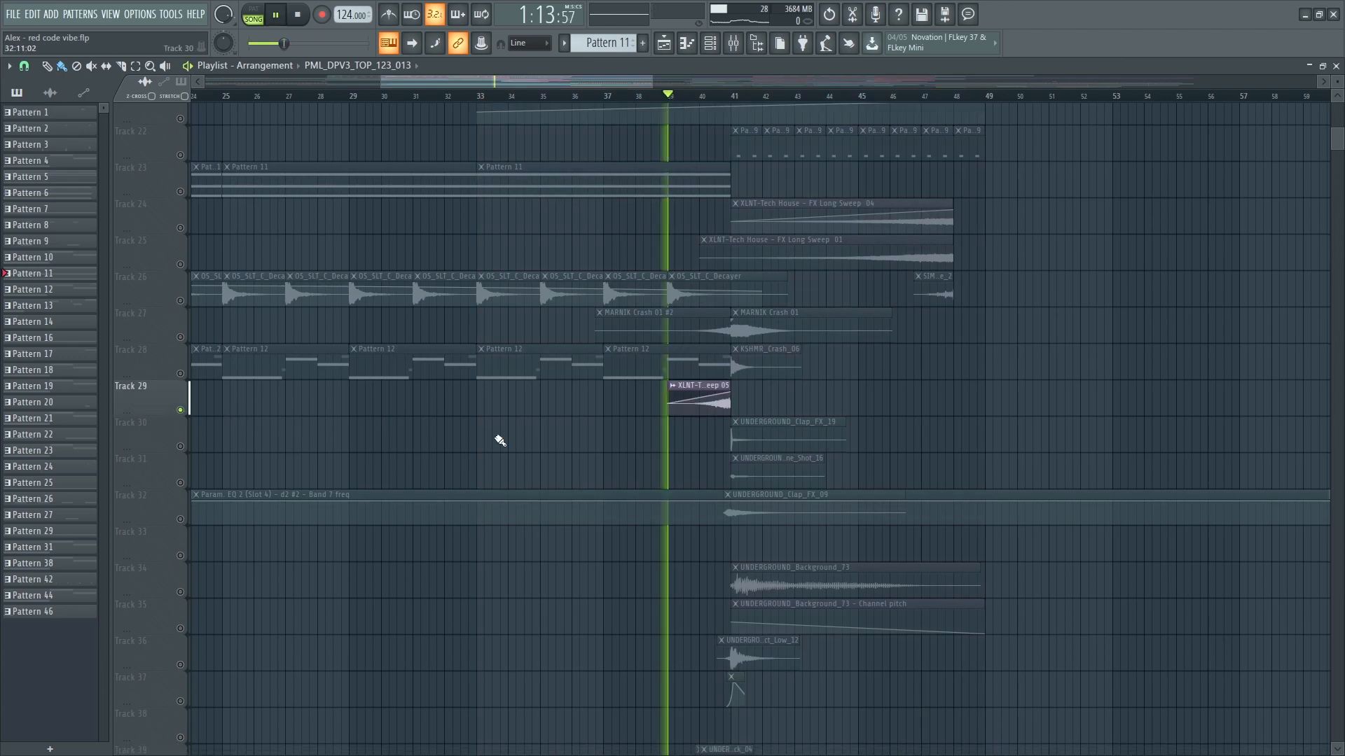
key(space)
ctrl+scroll(1038, 489, up, 2)
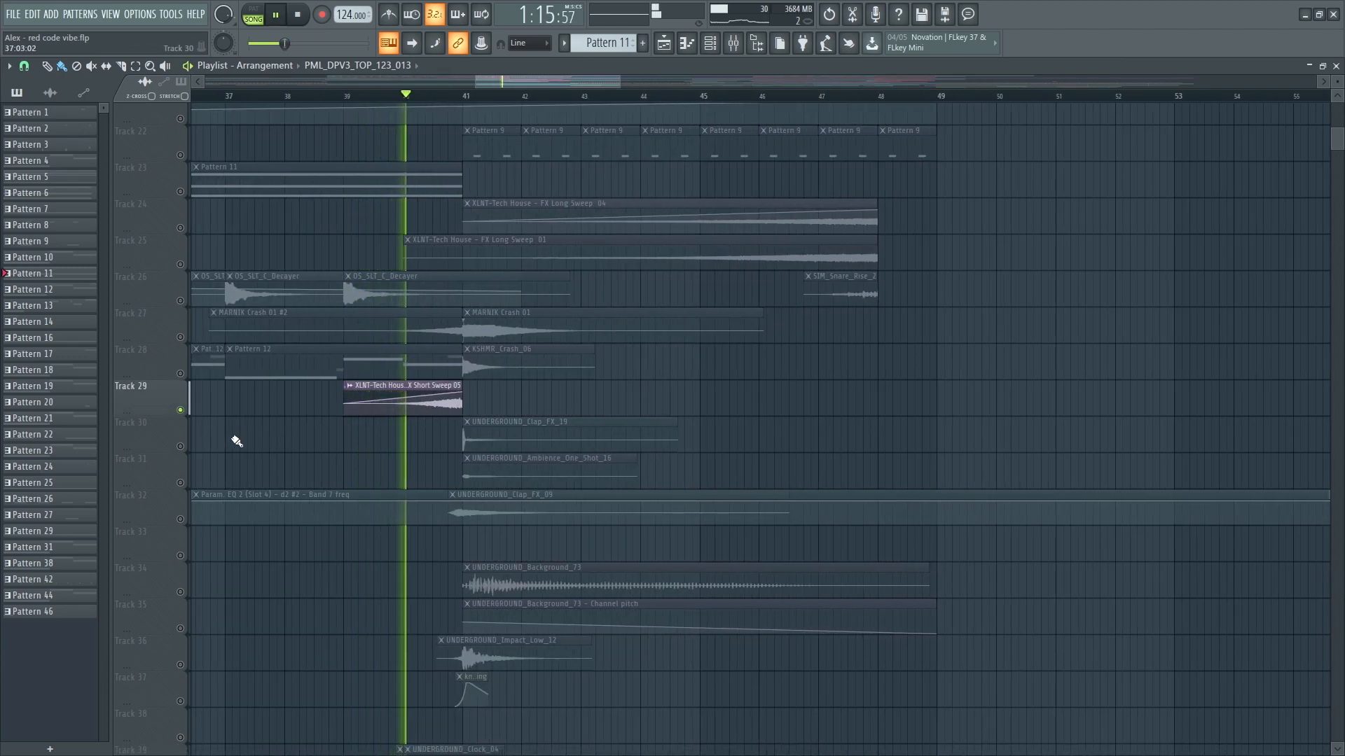
- Unmute tracks 30, 31 and 32, mute track 29, and play from just before bar 41
click(184, 449)
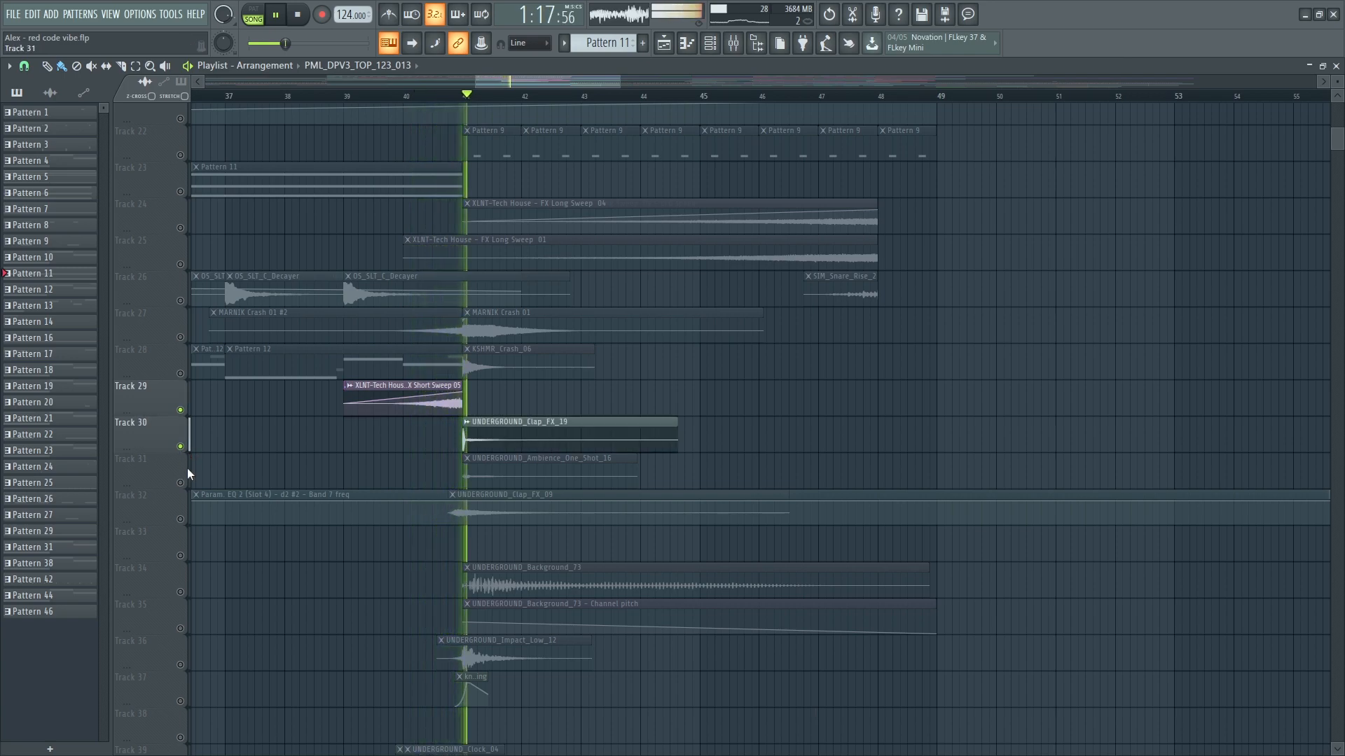
click(185, 480)
key(space)
key(space)
click(187, 517)
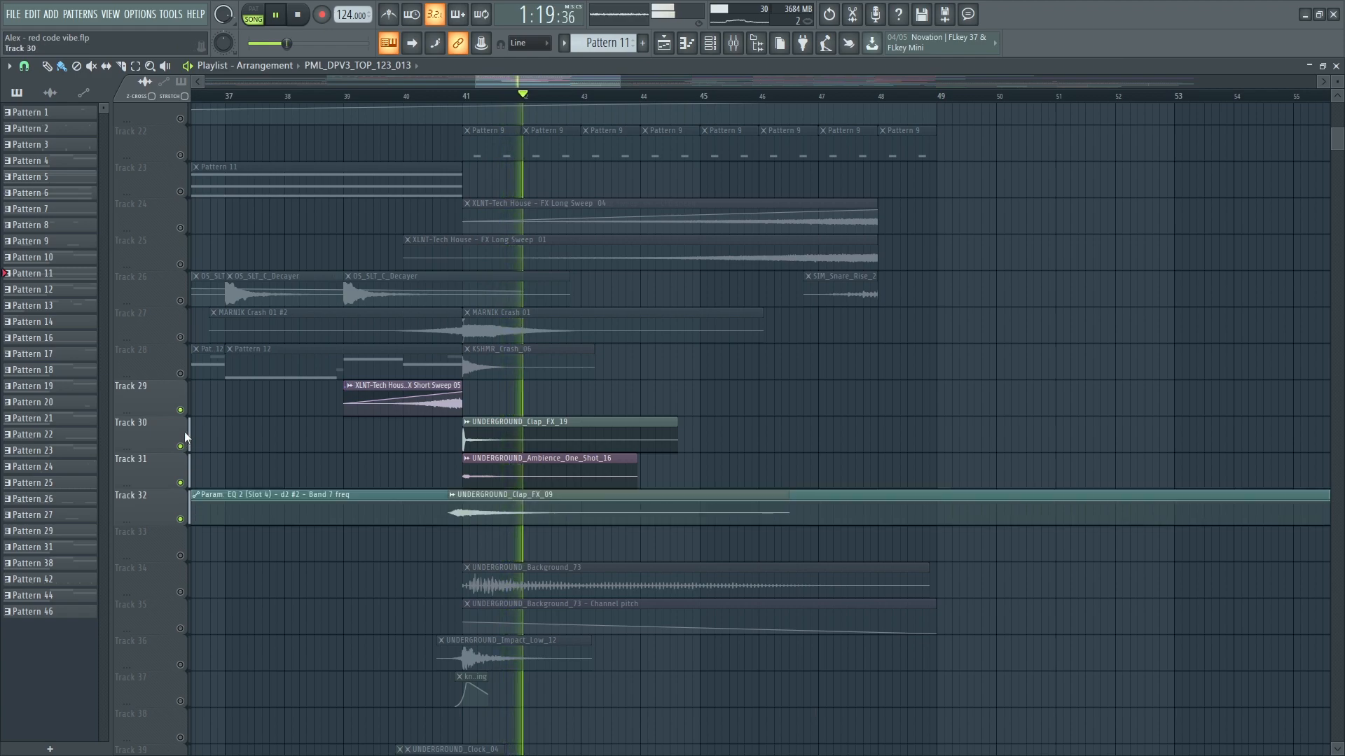
click(456, 96)
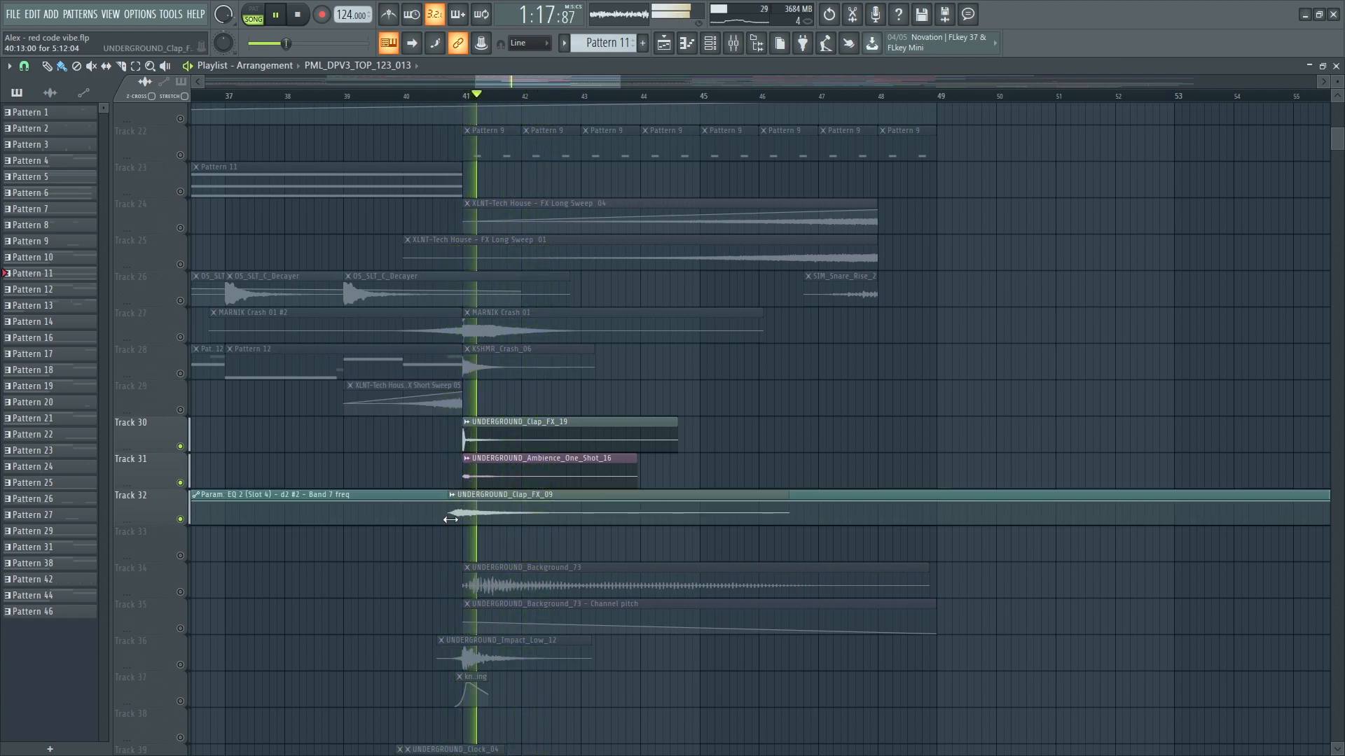
- Unmute tracks 34 and 35 and replay the effects from just before bar 41
scroll(458, 513, down, 1)
click(186, 549)
click(186, 585)
click(449, 93)
scroll(490, 315, down, 4)
- Inspect the UNDERGROUND_Background_73 sample settings and its Fruity parametric EQ 2 and Fruity PanOMatic mixer effects
double_click(501, 395)
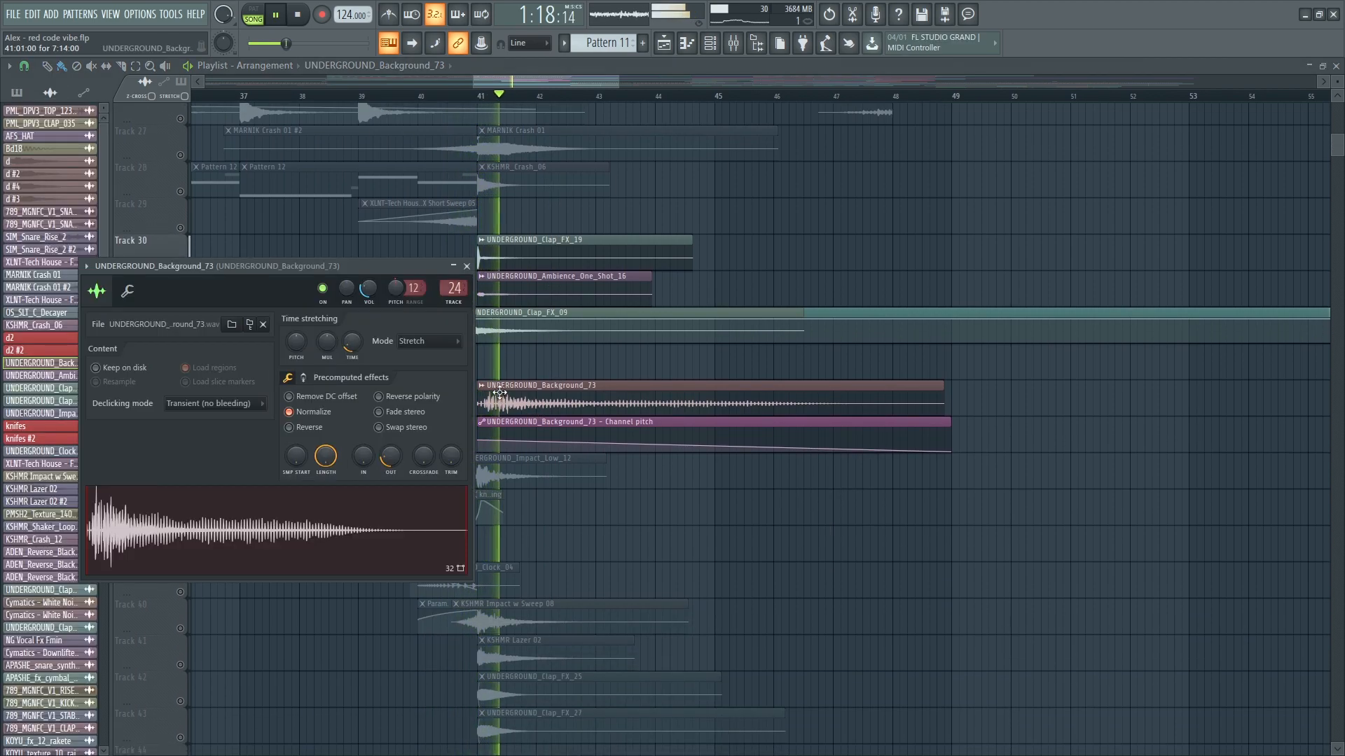
double_click(456, 288)
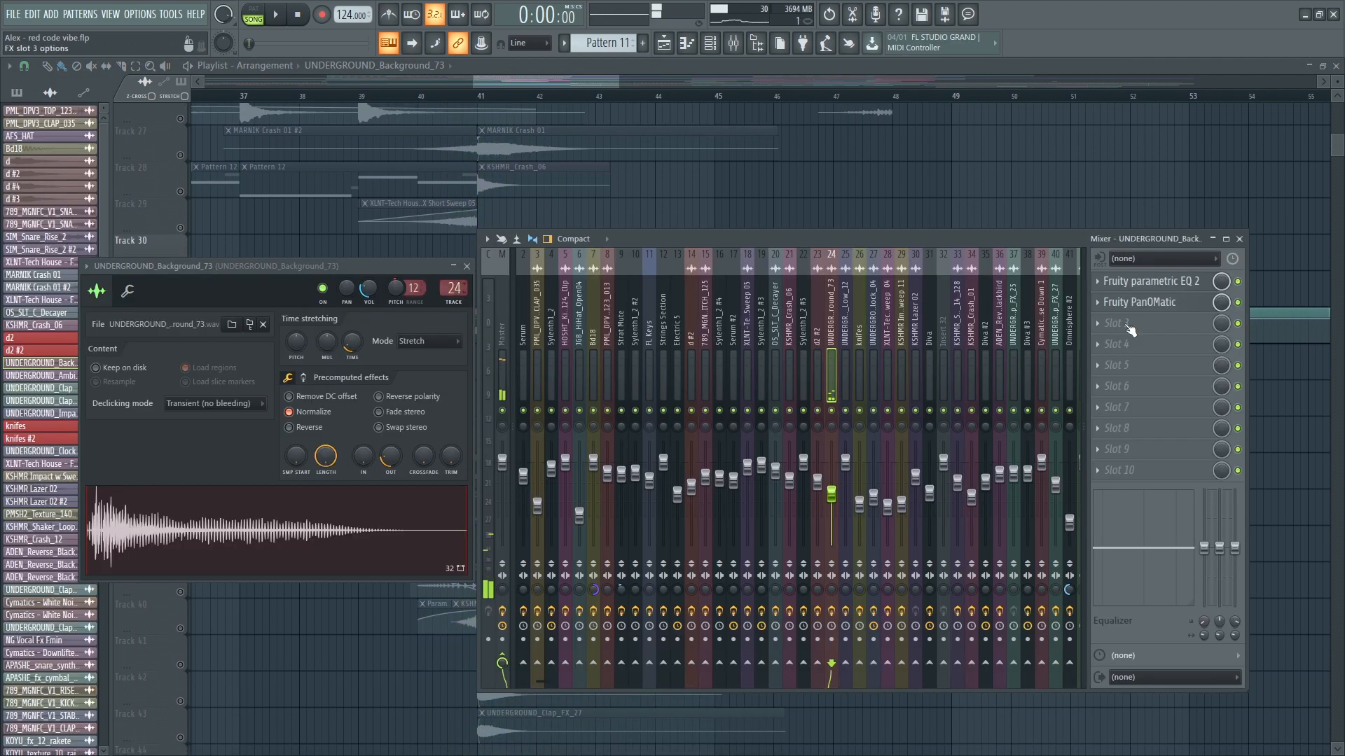
click(1196, 282)
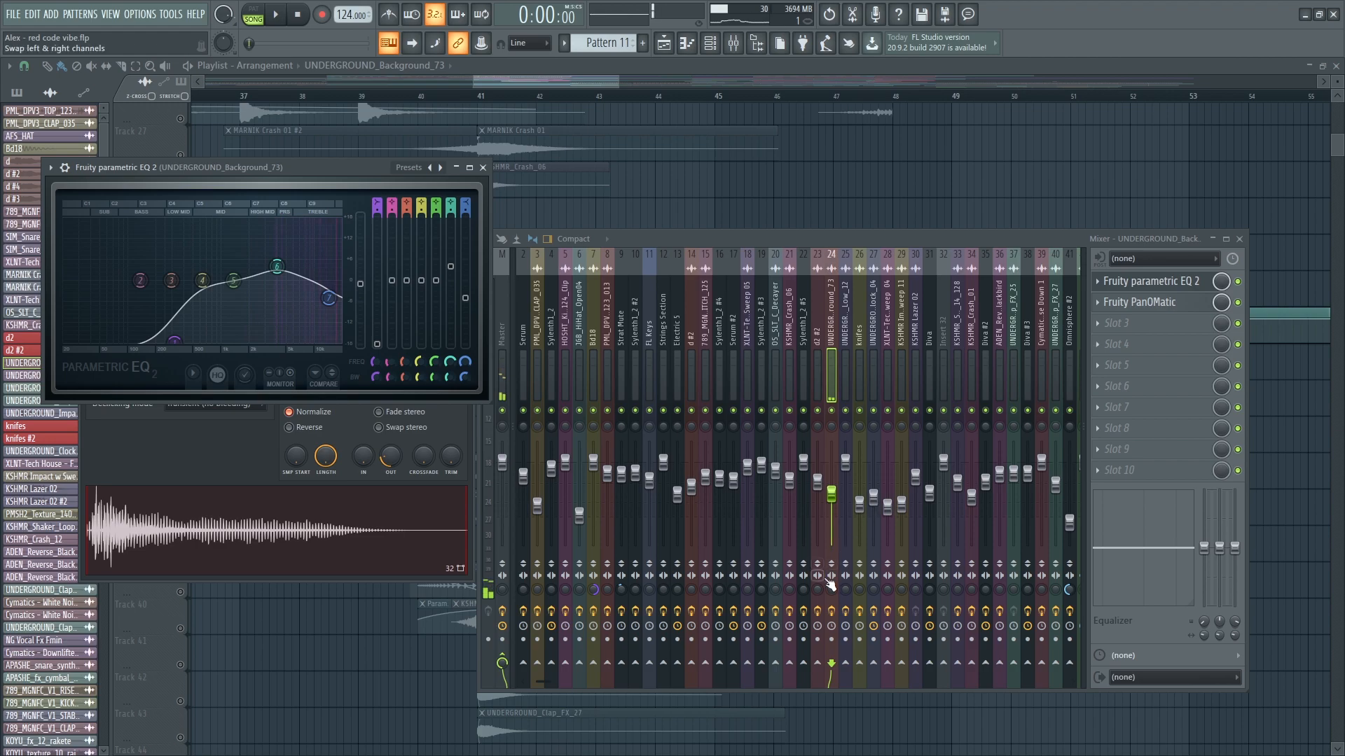
click(1139, 302)
click(1139, 302)
key(F12)
- Play the impact section with tracks 36 and 37 unmuted, and unmute tracks 42 and 43 as well
scroll(258, 213, down, 3)
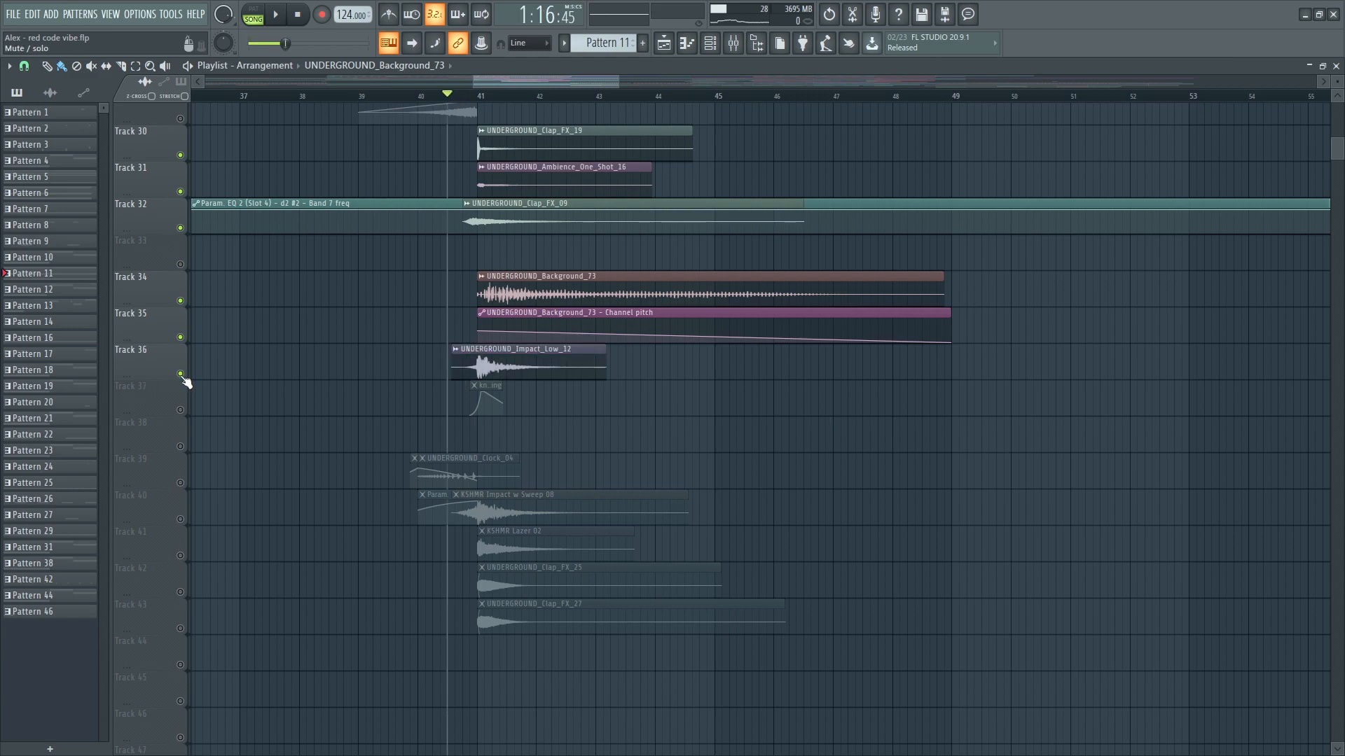
key(space)
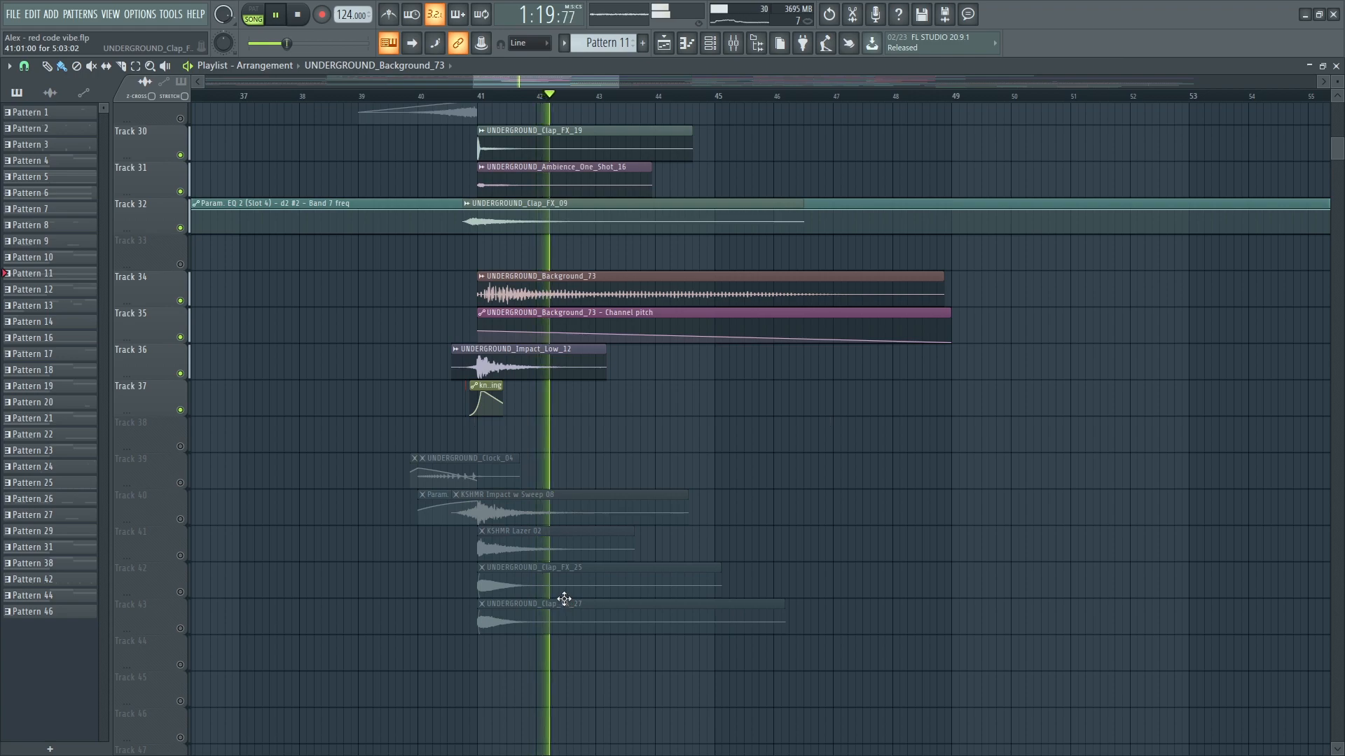
click(180, 591)
click(180, 629)
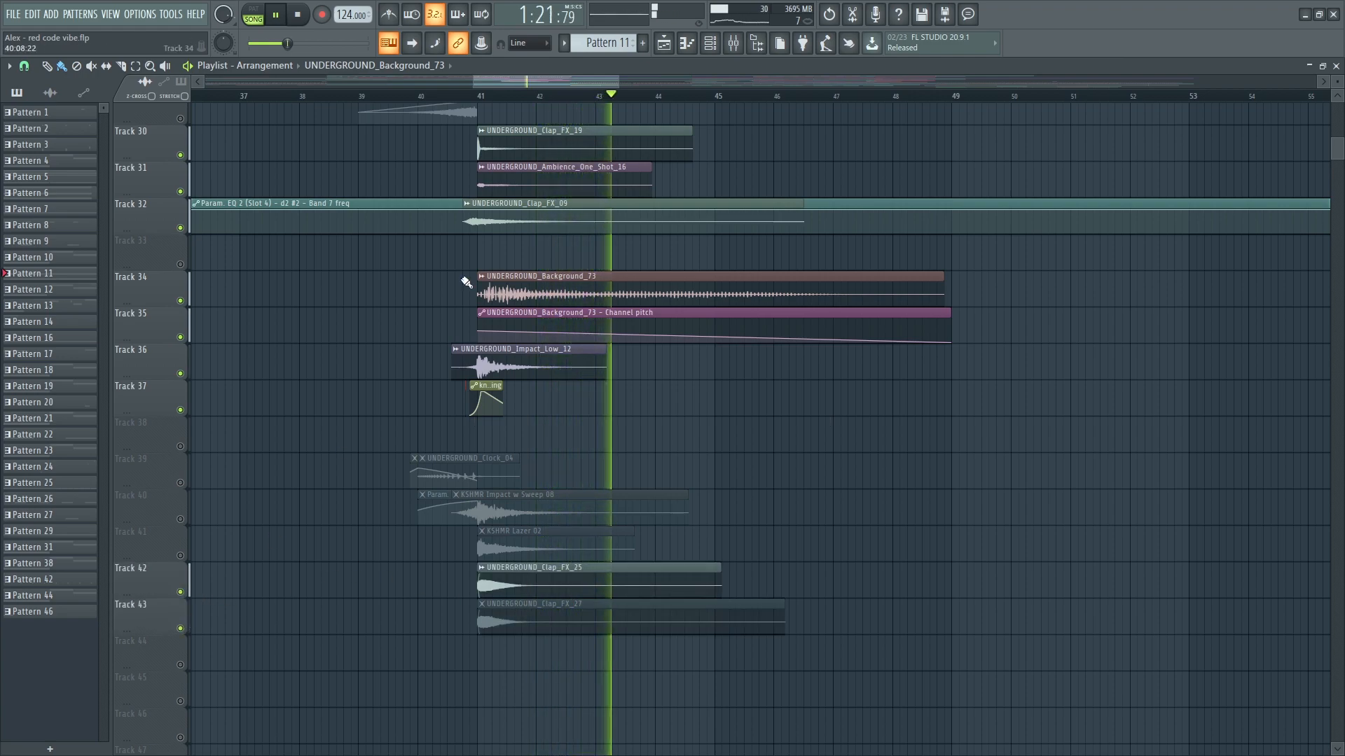
- Replay the impact effects from before bar 41 and view the UNDERGROUND_Clap_FX_25 channel settings
click(454, 95)
key(space)
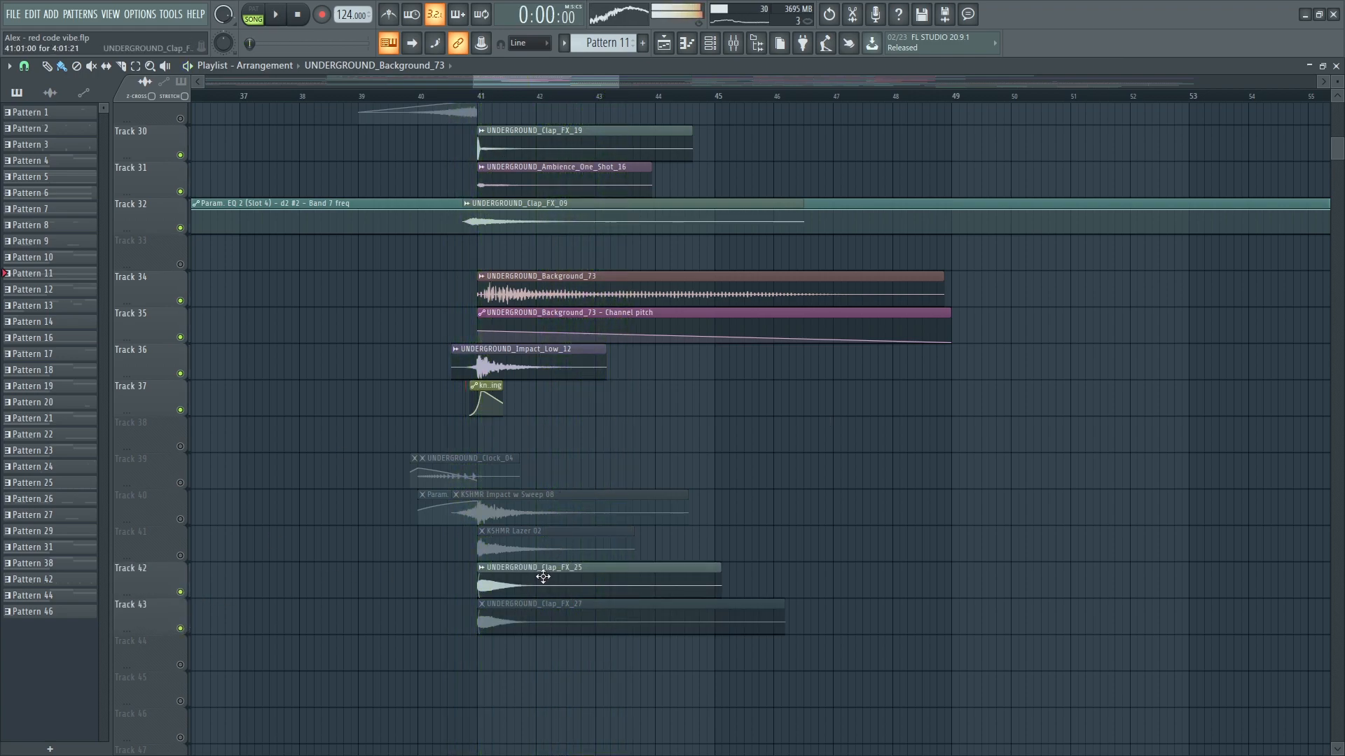
double_click(541, 576)
key(Escape)
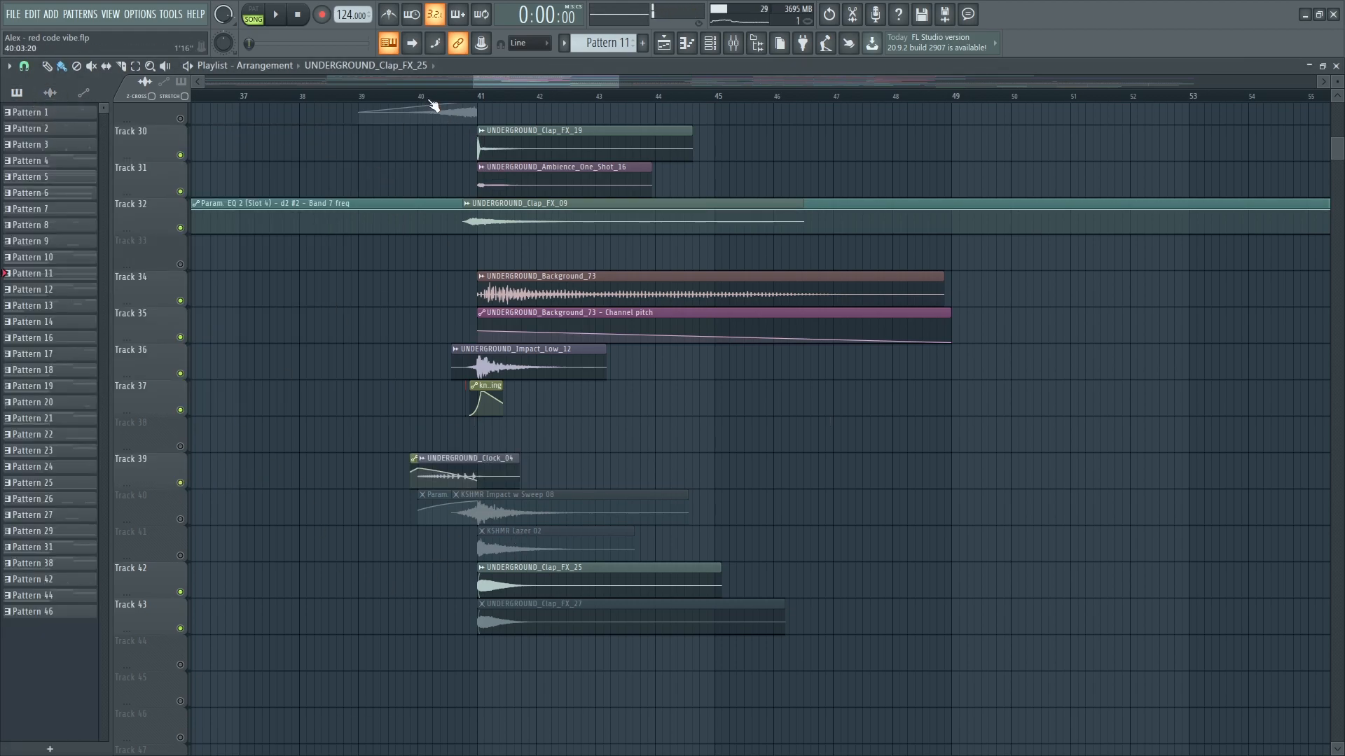
- Audition track 39's UNDERGROUND_Clock_04 in solo, unsolo it to restore all tracks, and play from around bar 40
right_click(185, 484)
key(space)
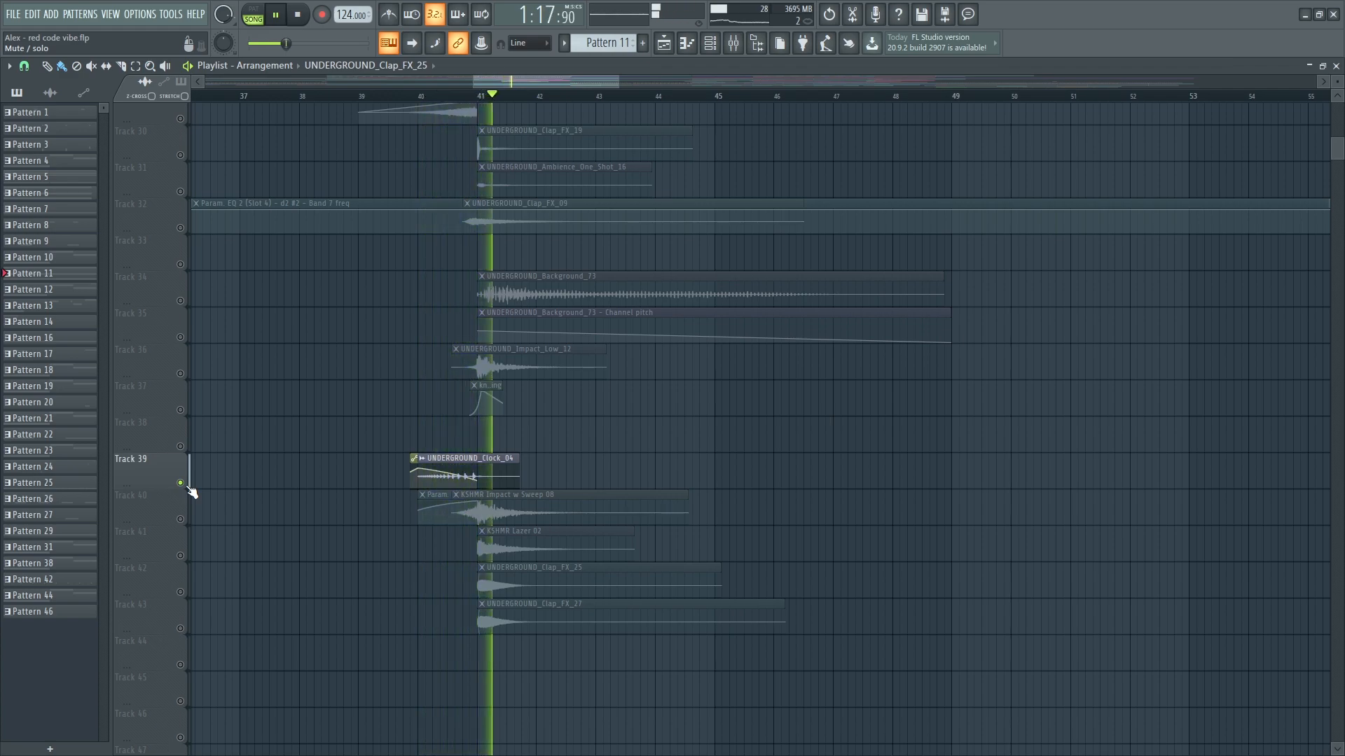
right_click(185, 483)
click(423, 100)
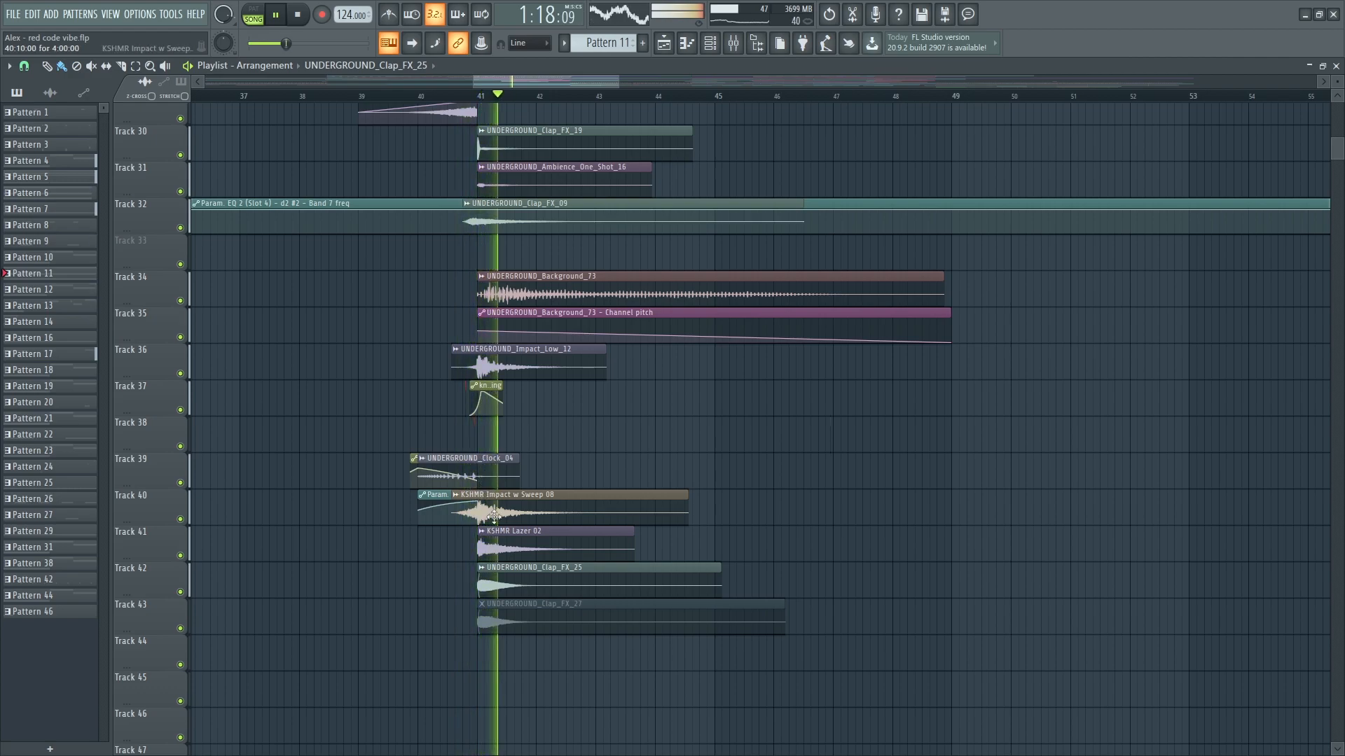
- Examine the upper playlist tracks of the full arrangement while the build-up plays toward bar 49
scroll(505, 512, down, 4)
scroll(705, 491, up, 11)
scroll(687, 417, up, 3)
scroll(688, 413, down, 4)
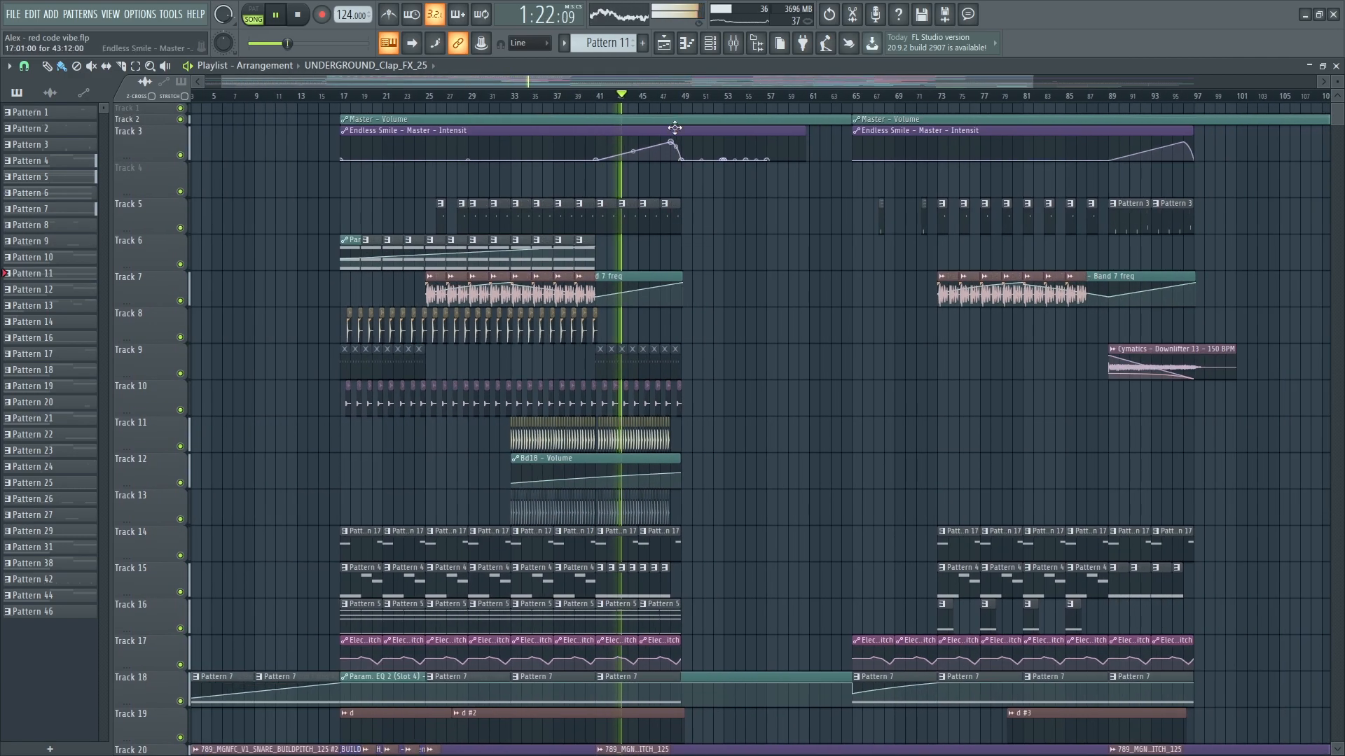
scroll(658, 395, down, 3)
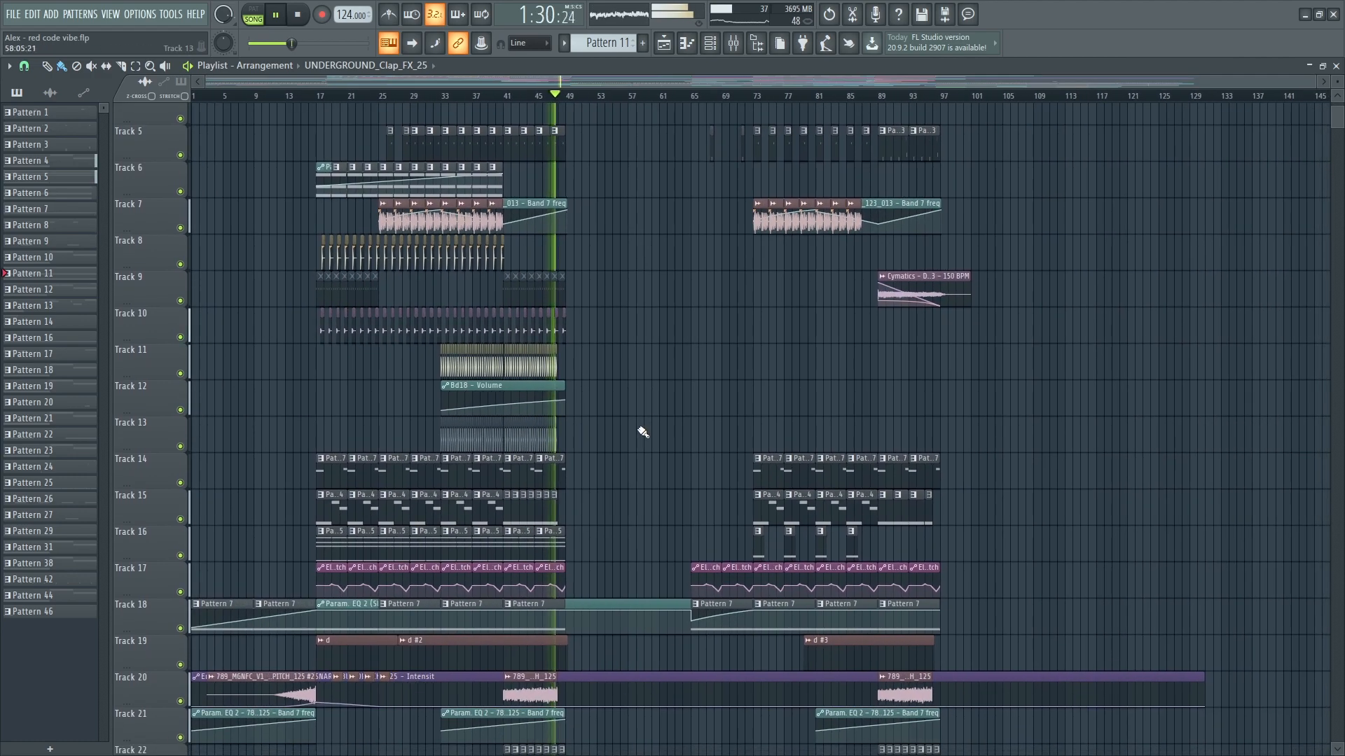
- Examine the drop's drum, bass and synth clips on tracks 53 to 72 while playback runs from bar 49
scroll(609, 456, down, 9)
scroll(581, 497, down, 13)
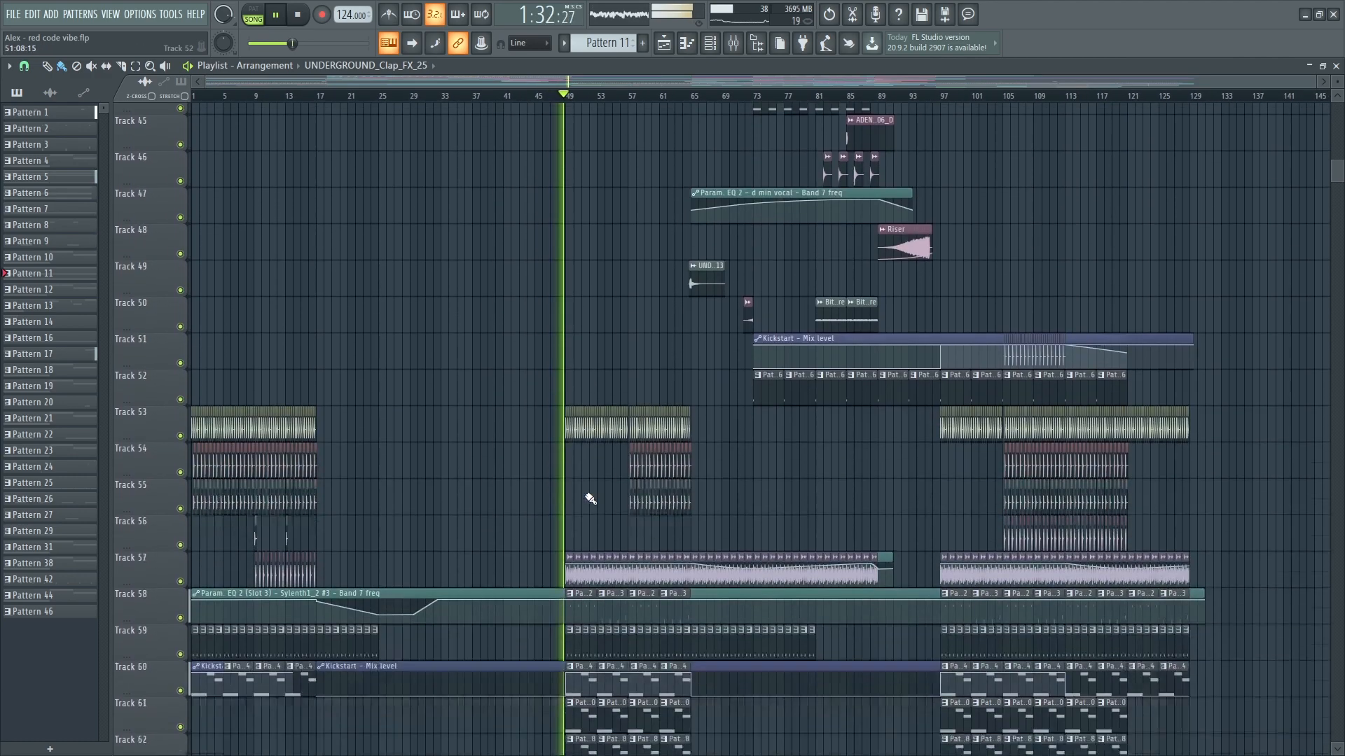
scroll(627, 477, up, 3)
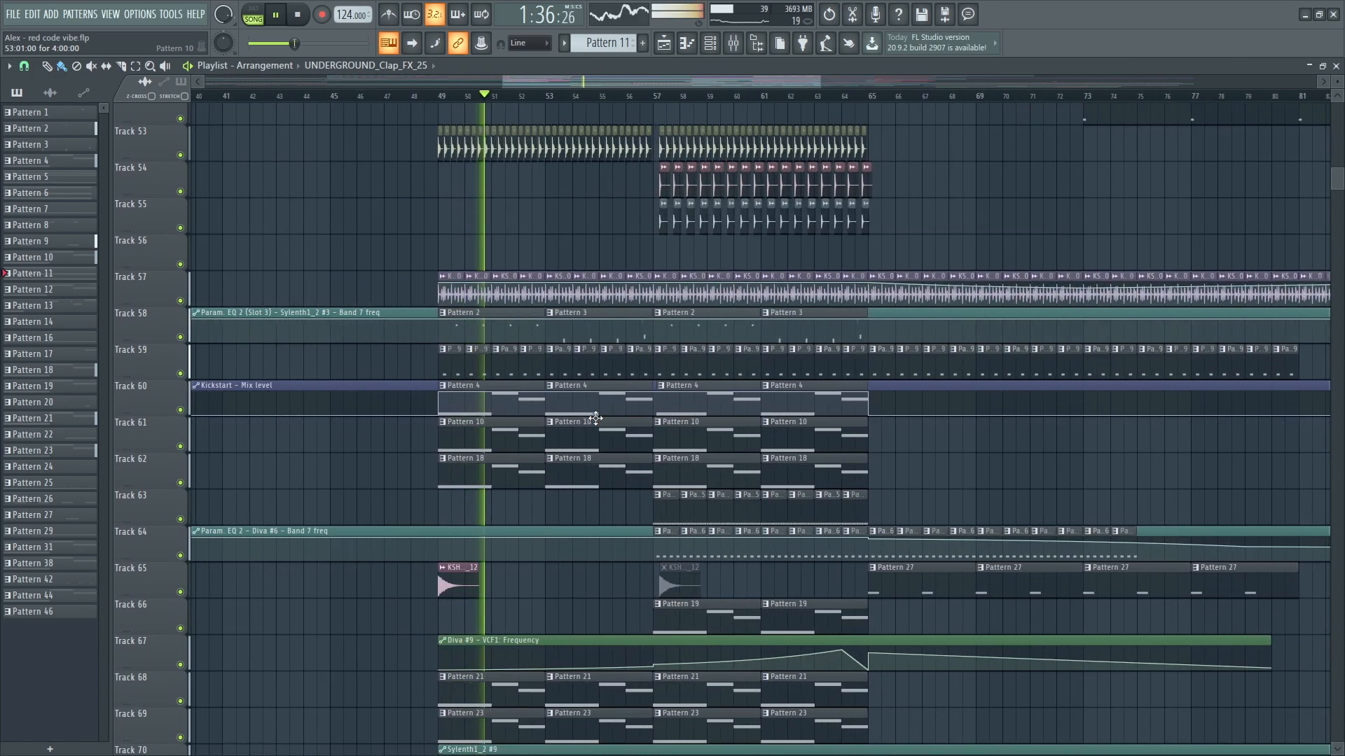
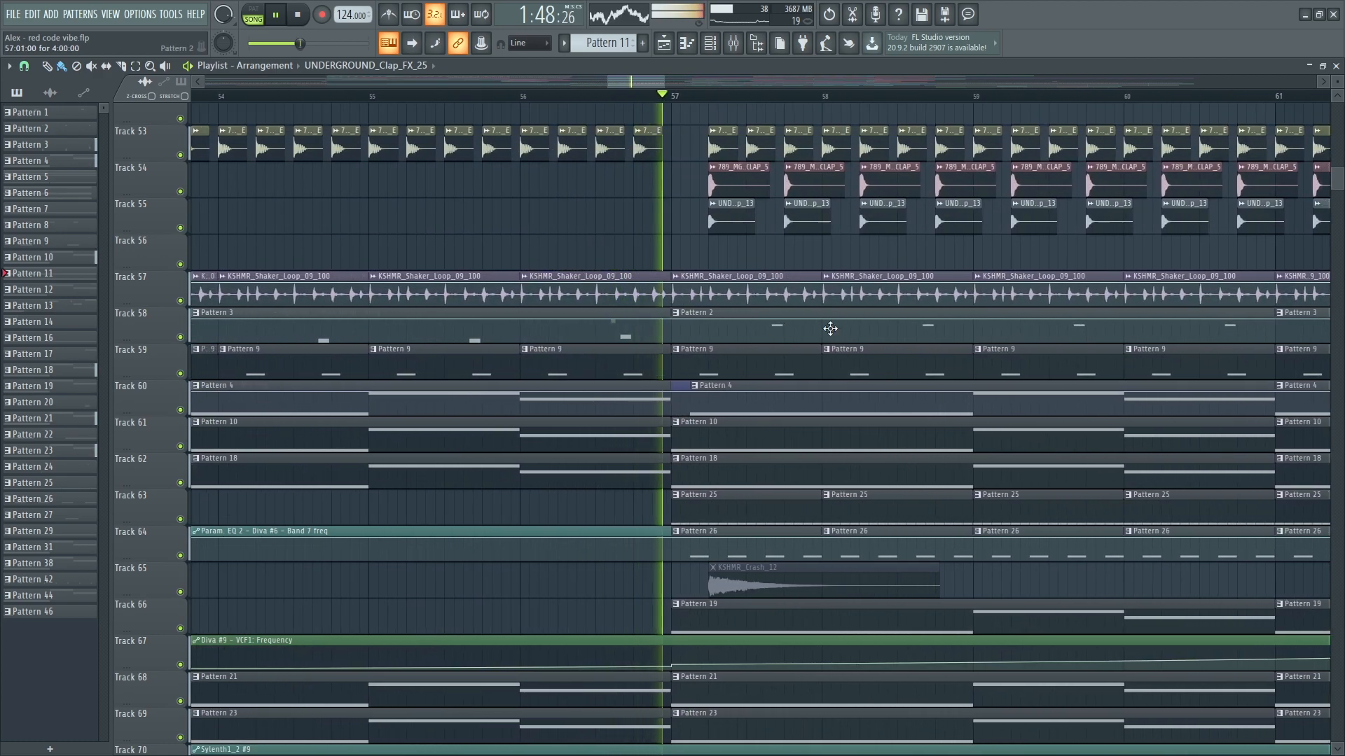
scroll(873, 553, down, 5)
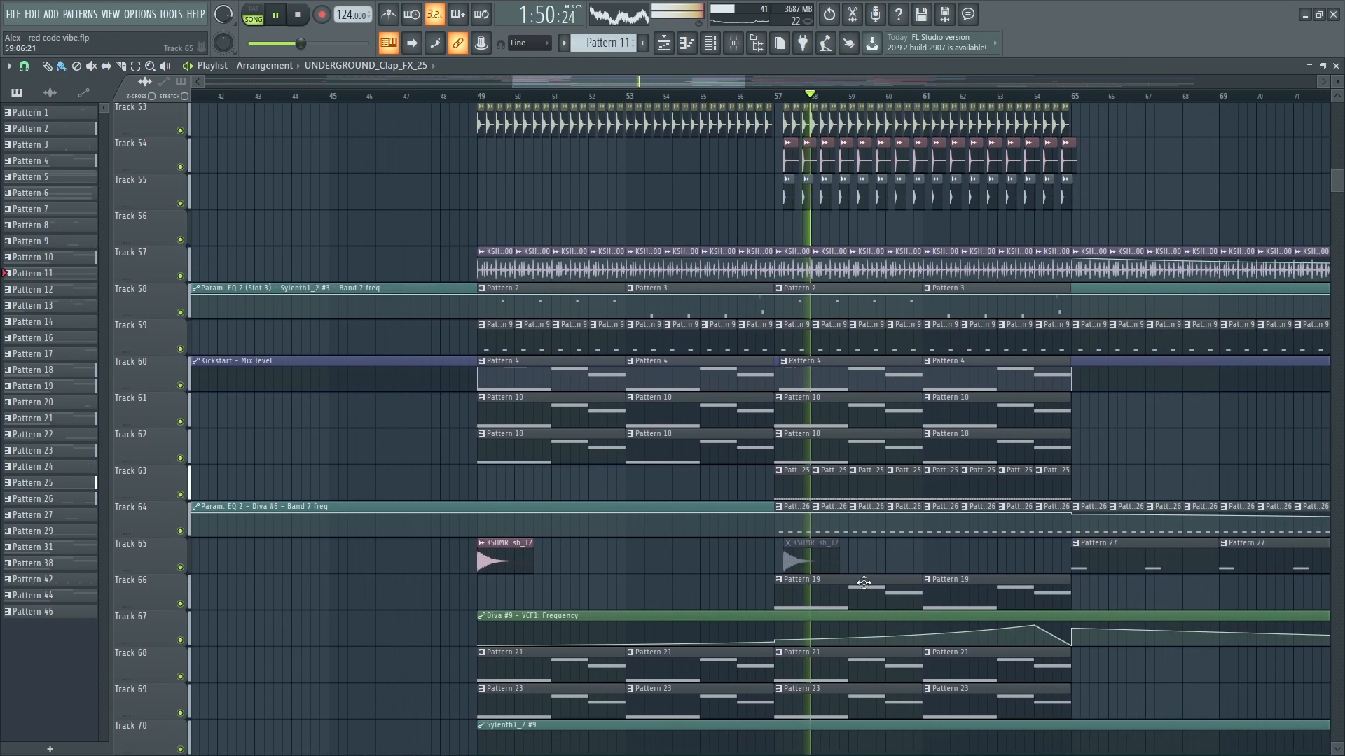
scroll(940, 597, down, 4)
scroll(1065, 565, up, 4)
scroll(898, 510, up, 5)
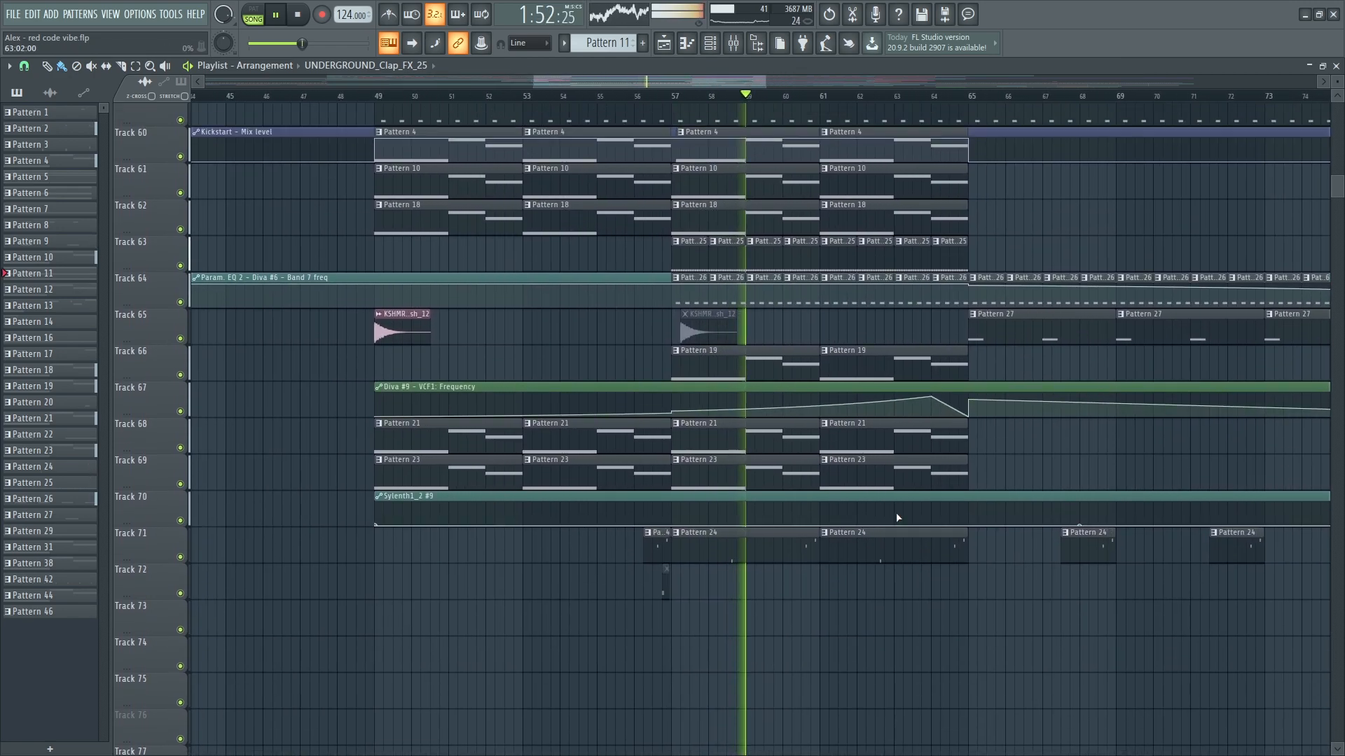
scroll(893, 516, down, 4)
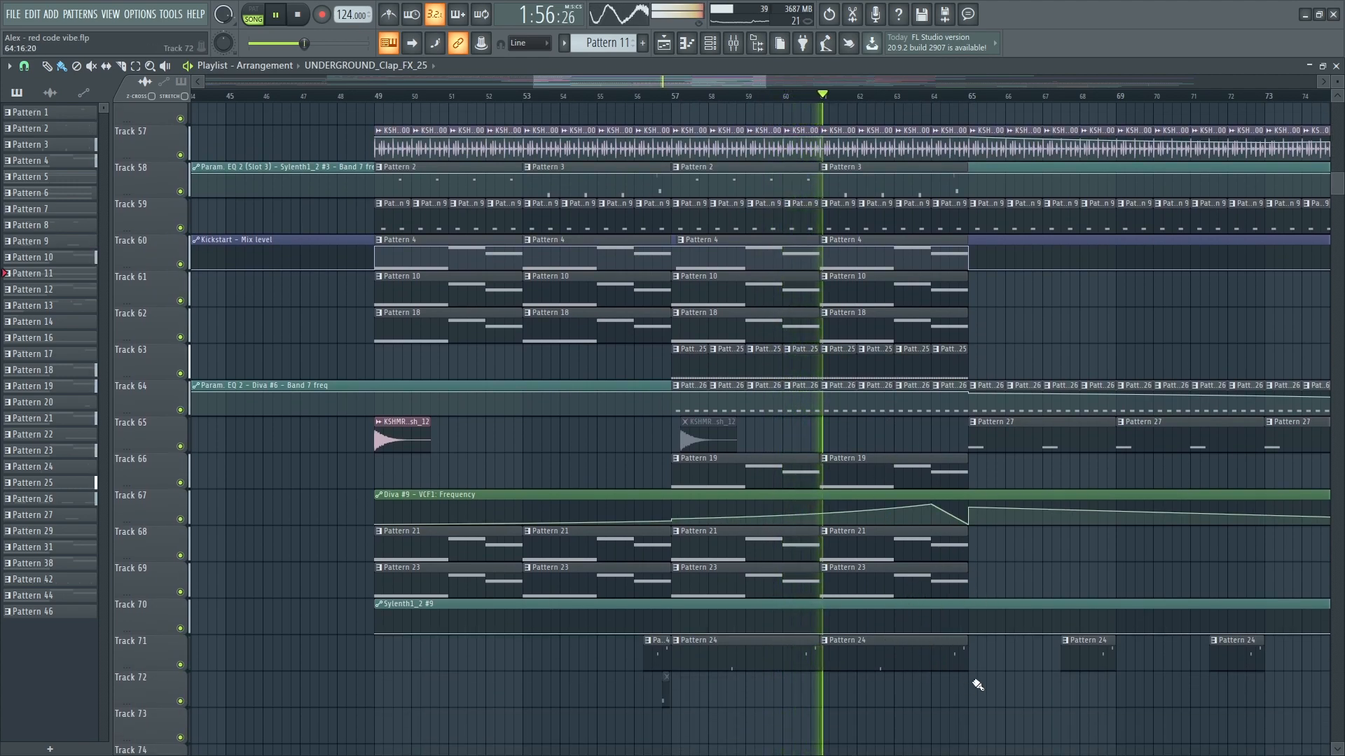
- Replay the drop from bar 49 and look over its drum and synth clips up to bar 65
scroll(981, 595, down, 2)
scroll(1000, 555, up, 4)
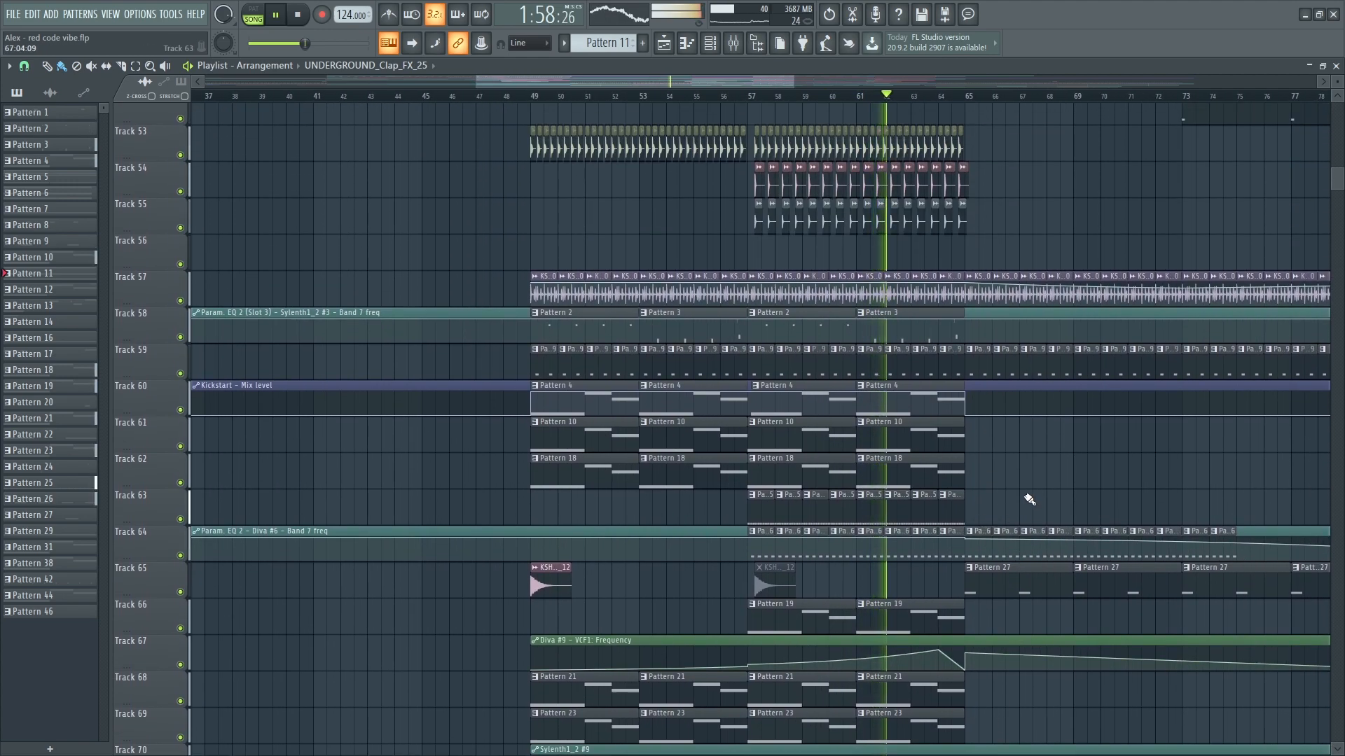
scroll(1030, 499, up, 3)
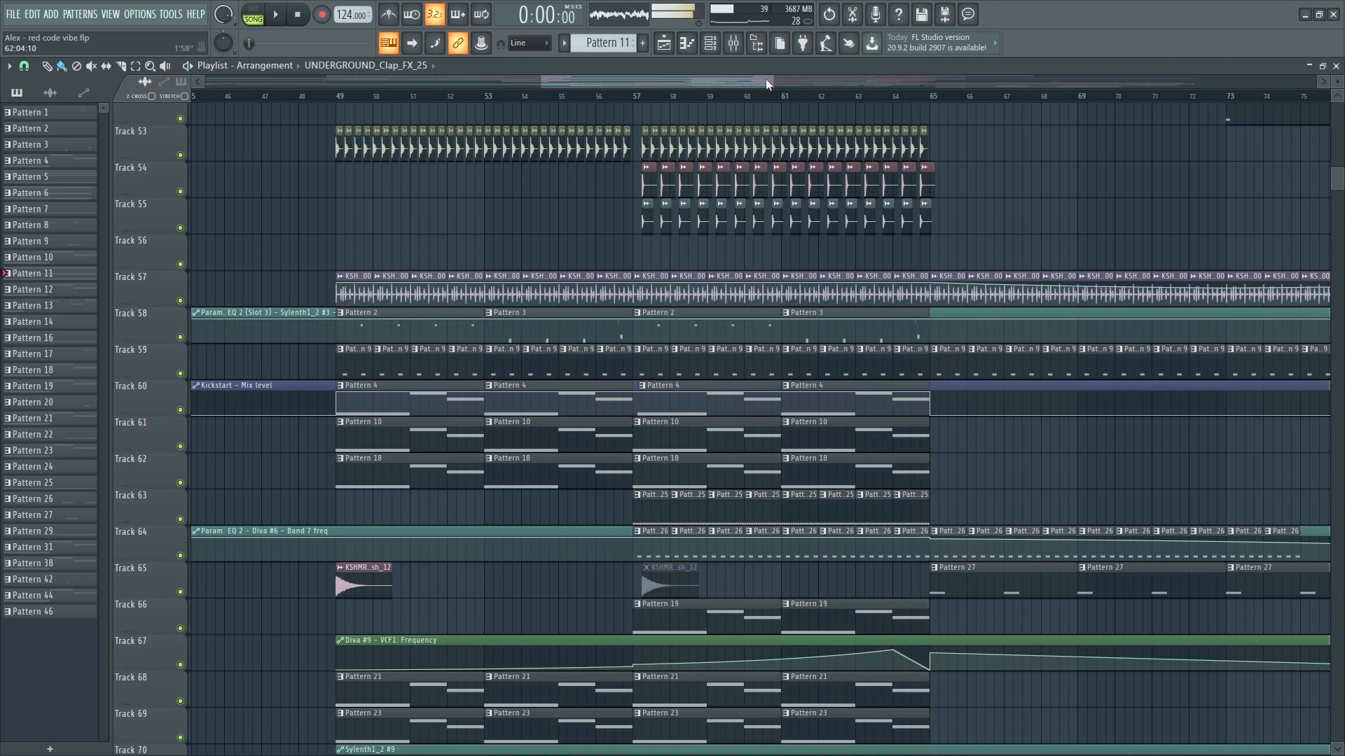
key(space)
scroll(333, 473, down, 4)
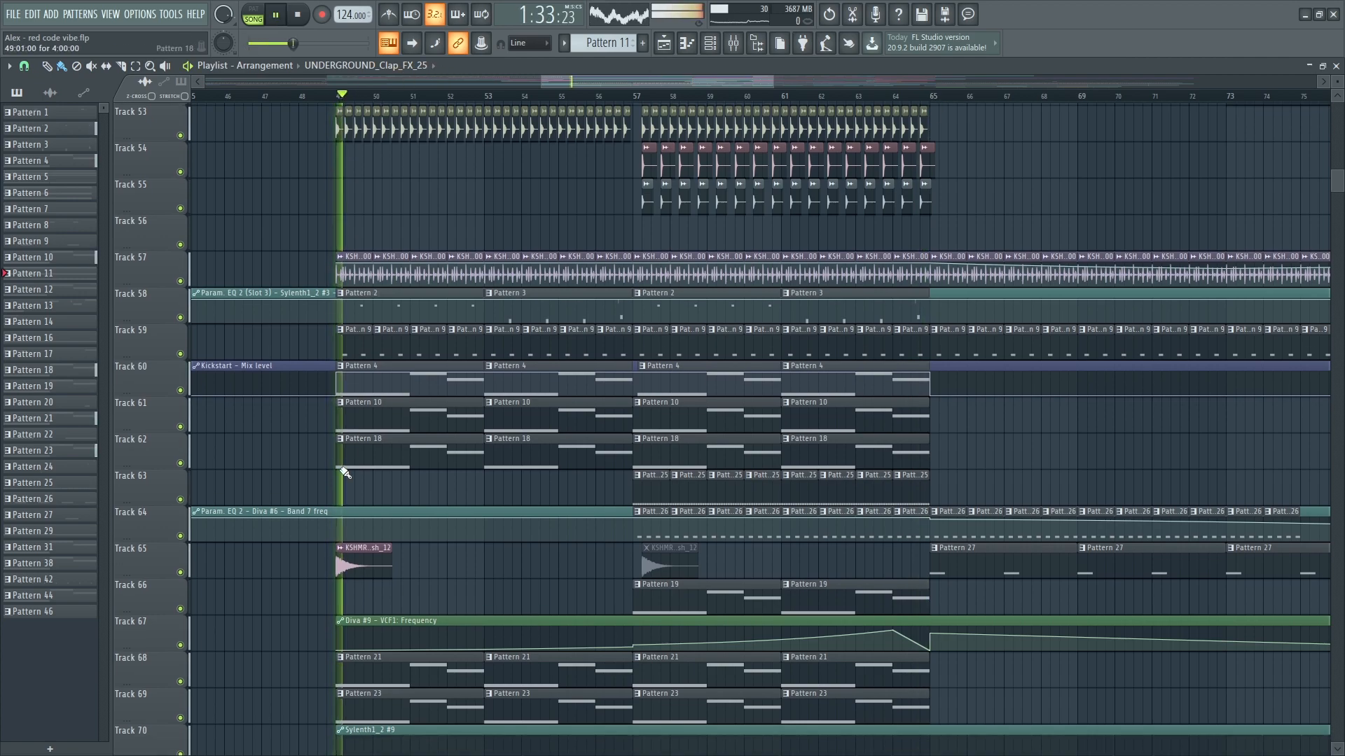
key(space)
scroll(308, 312, up, 4)
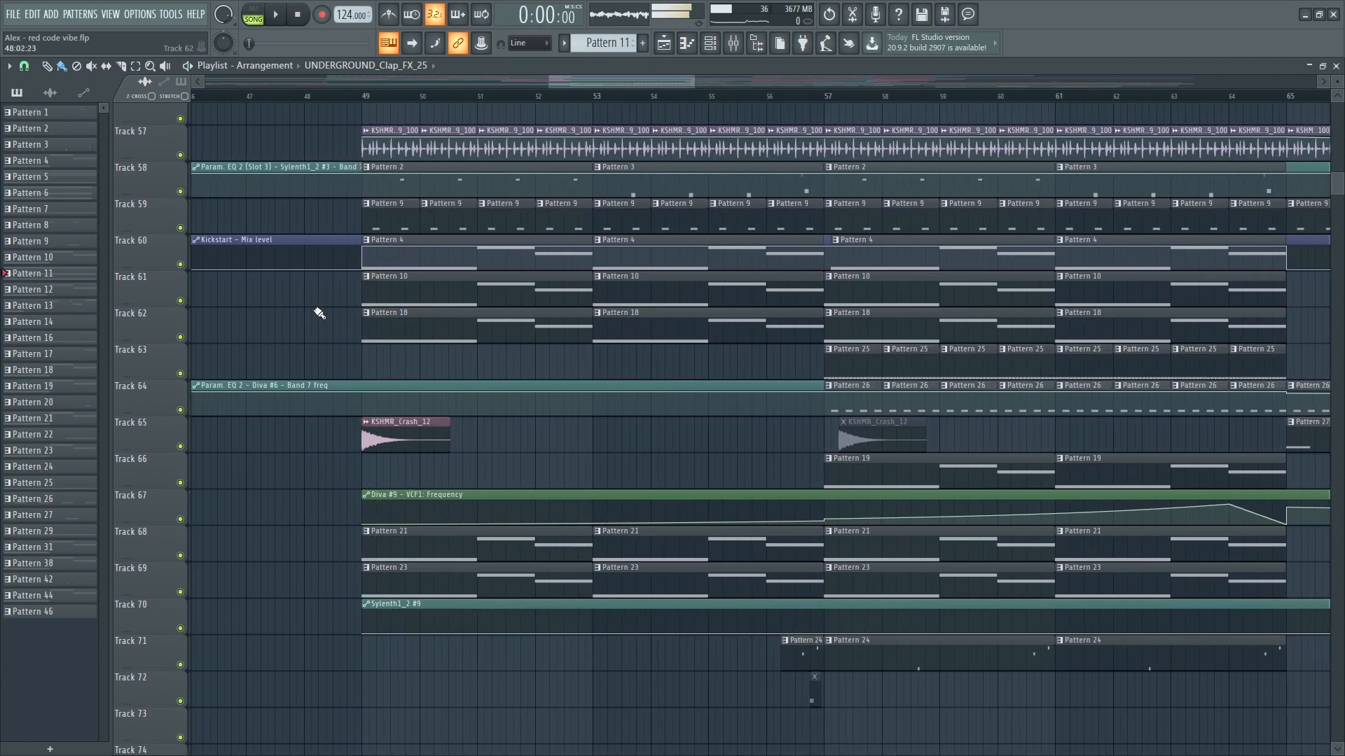
- Select bars 49 to 57 as the playback range and play track 53's drum hits in solo
drag(396, 98, 1076, 122)
ctrl+click(351, 314)
scroll(336, 322, up, 7)
right_click(180, 265)
key(space)
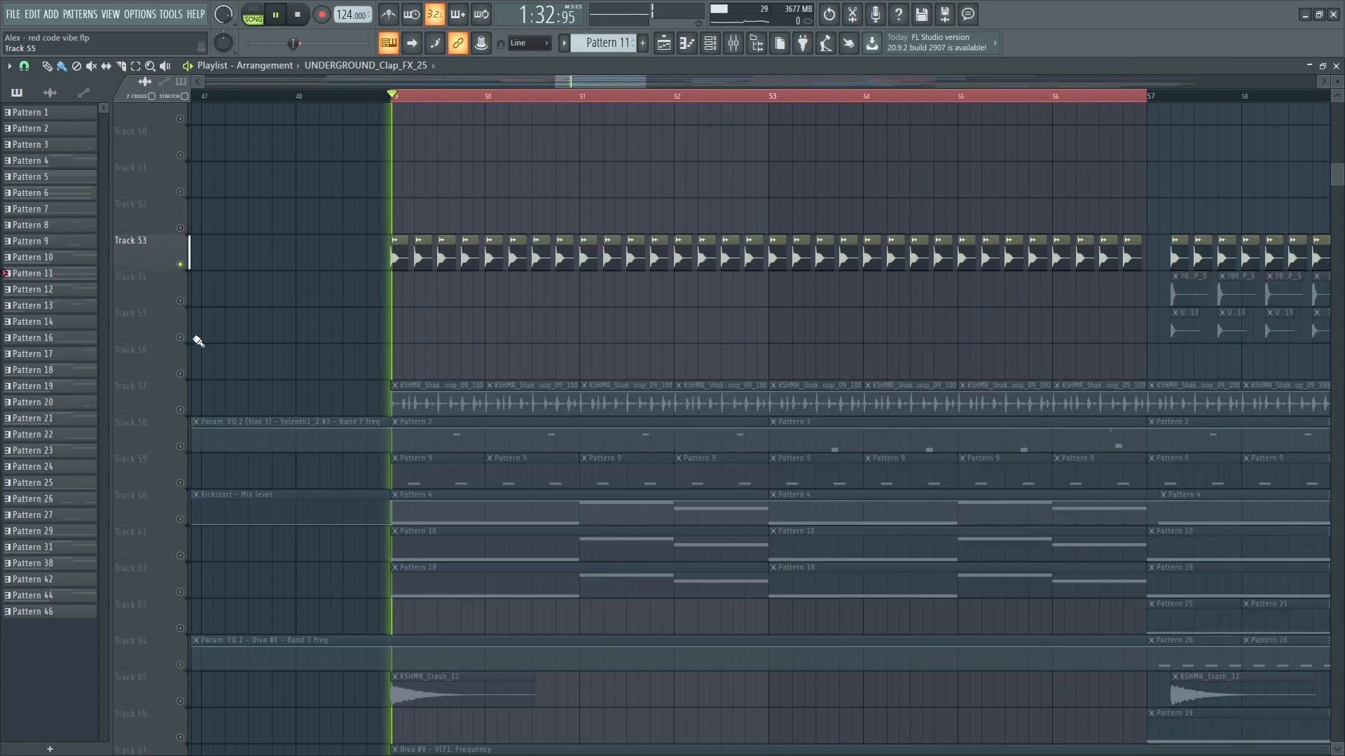
- Add track 57's KSHMR shaker loop and track 58's Pattern 2 to the soloed playback from bar 49
ctrl+click(180, 409)
key(space)
key(space)
ctrl+click(181, 446)
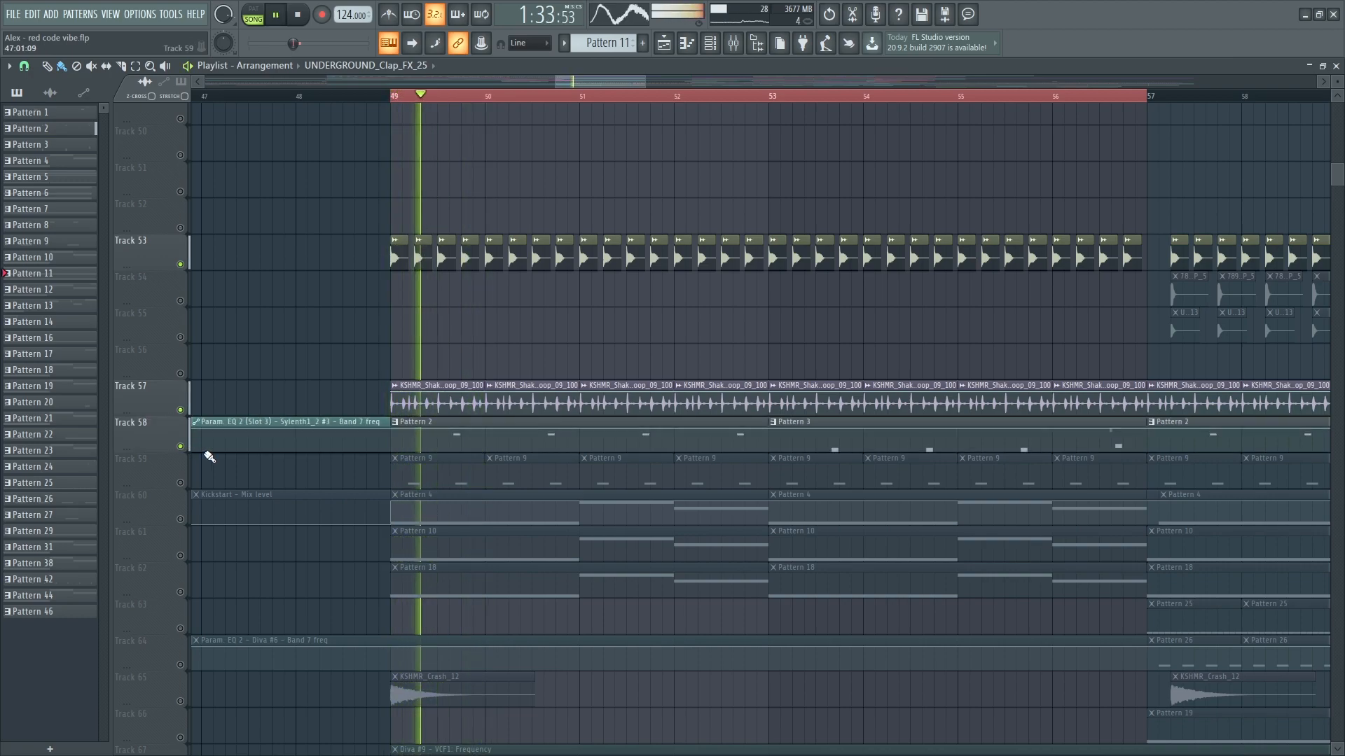
- Open Pattern 2 for looped playback and view its Sylenth1_2 pluck synth and mixer track
click(441, 425)
double_click(441, 426)
click(258, 16)
key(F6)
click(121, 146)
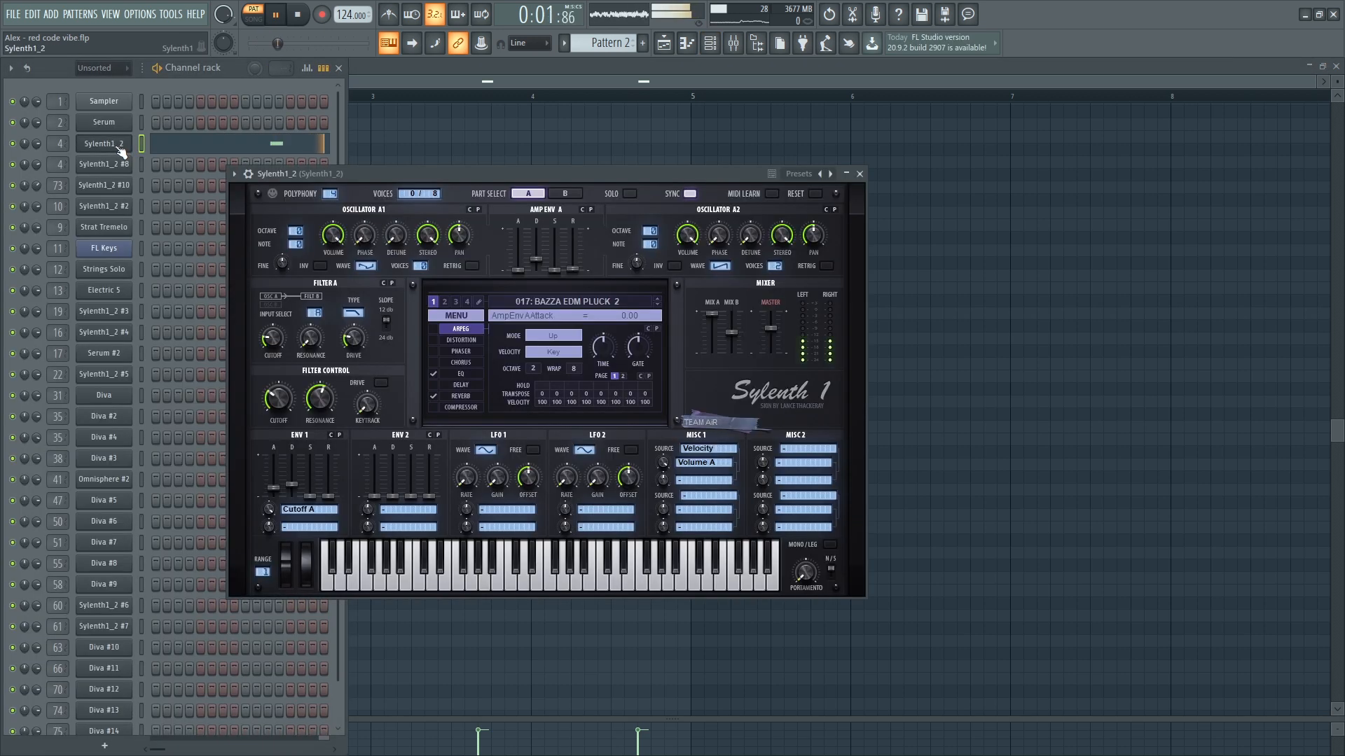
key(F9)
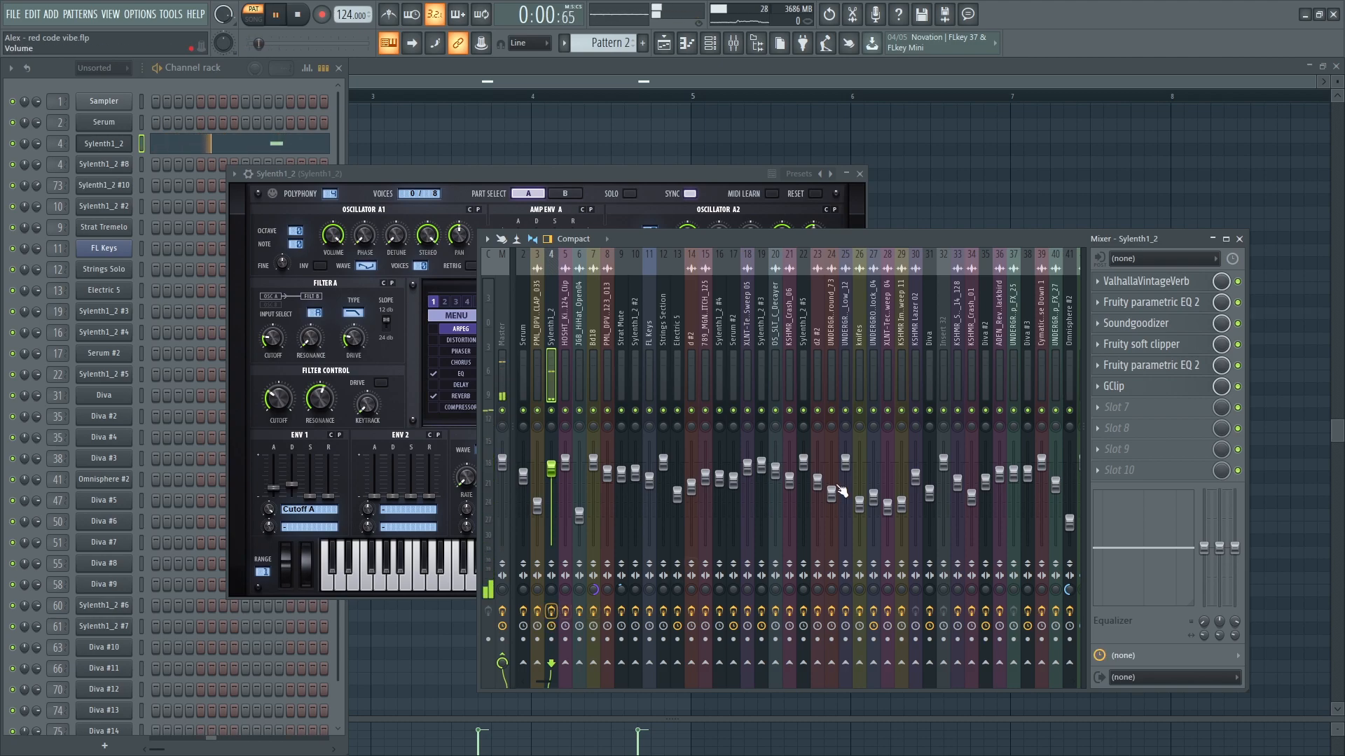
- Inspect the Sylenth1_2 mixer track's effects in order, from ValhallaVintageVerb through Soundgoodizer and Fruity soft clipper to GClip
click(1138, 286)
click(1149, 305)
click(1149, 324)
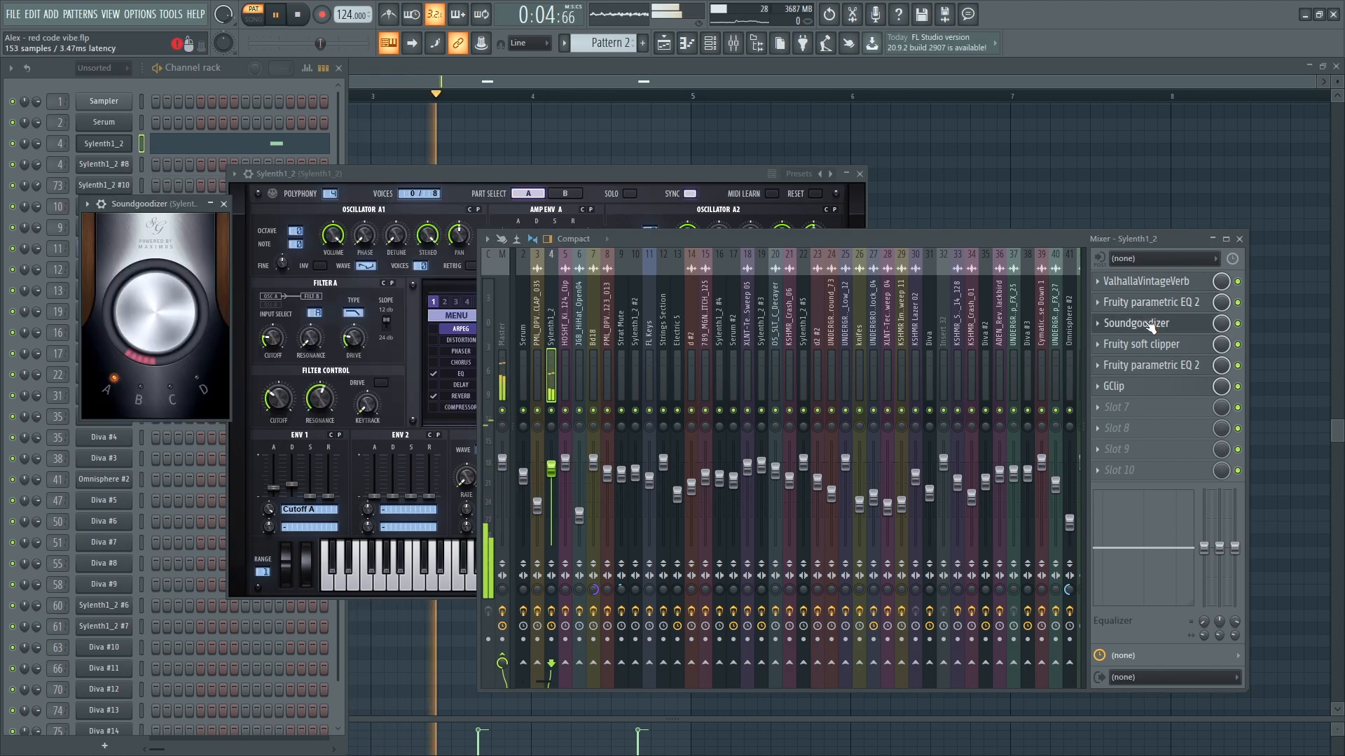
click(1148, 344)
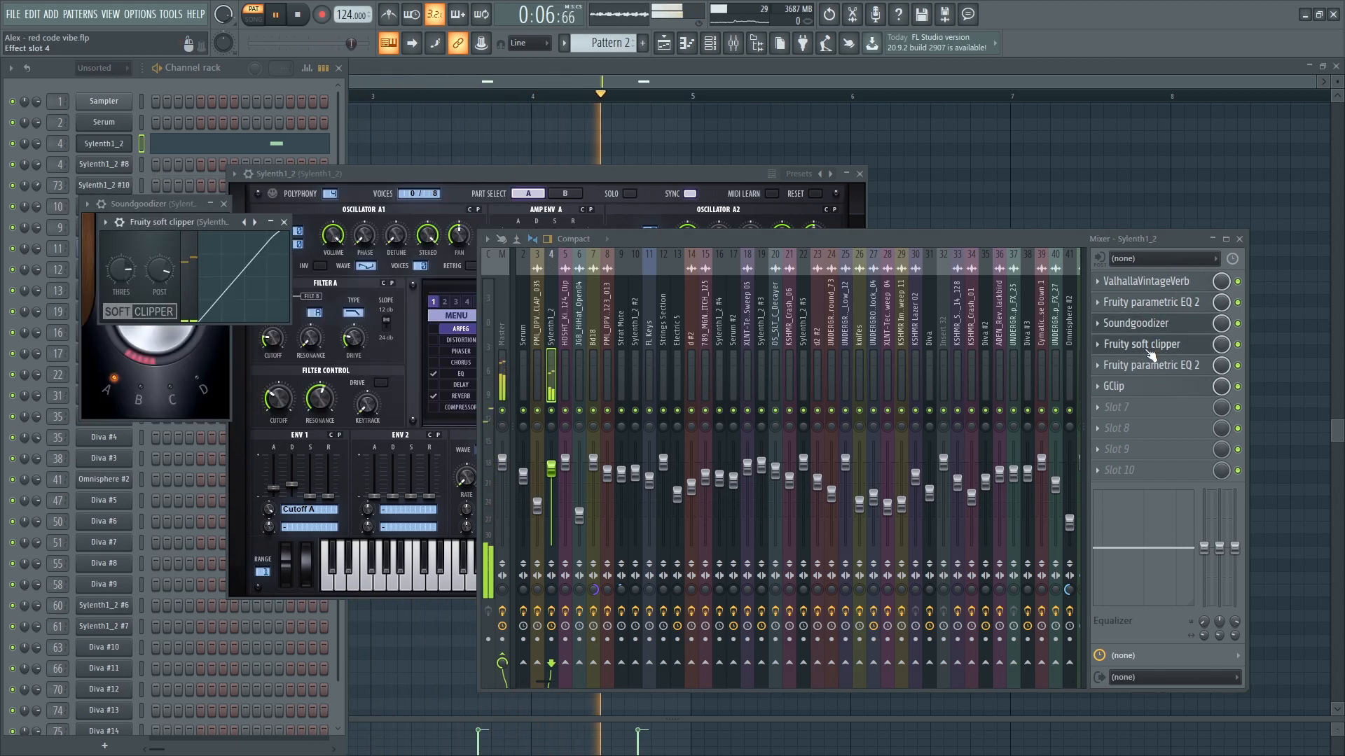
click(1149, 366)
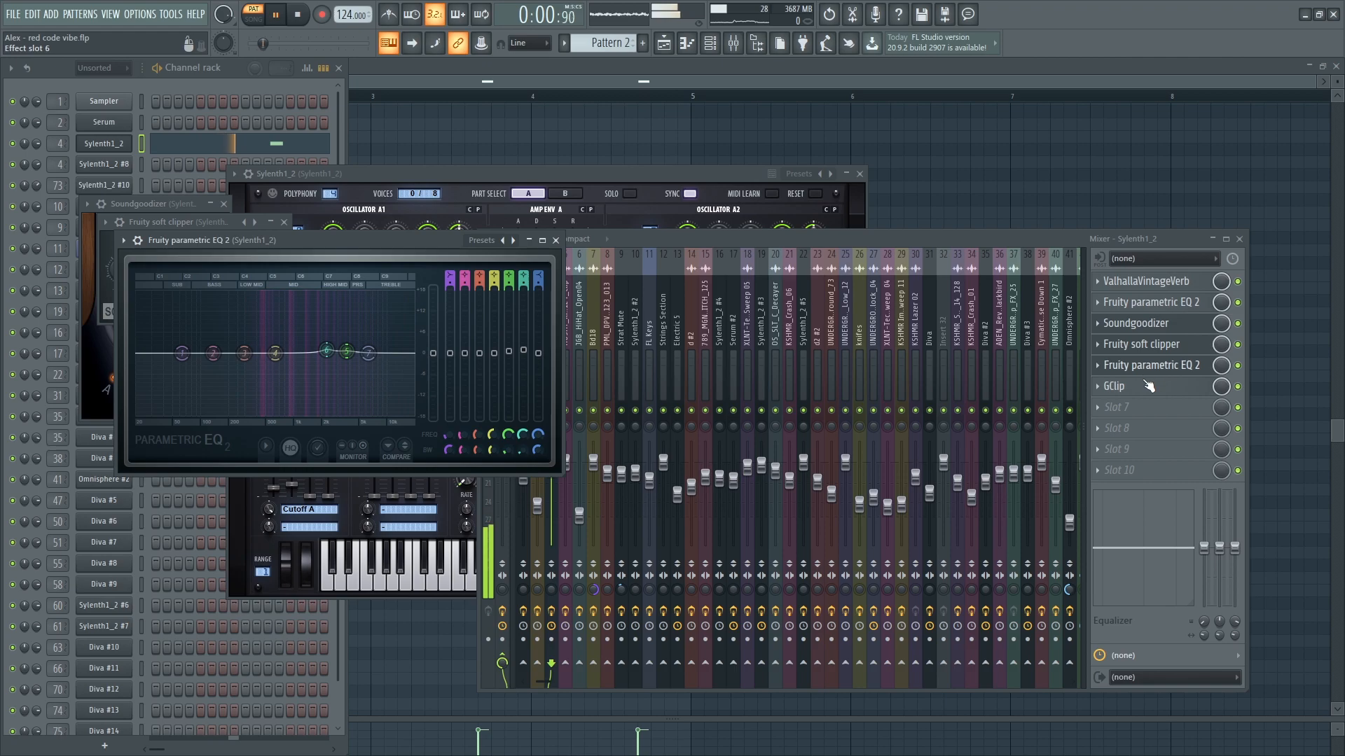
click(1149, 387)
key(Escape)
key(Escape)
key(Escape)
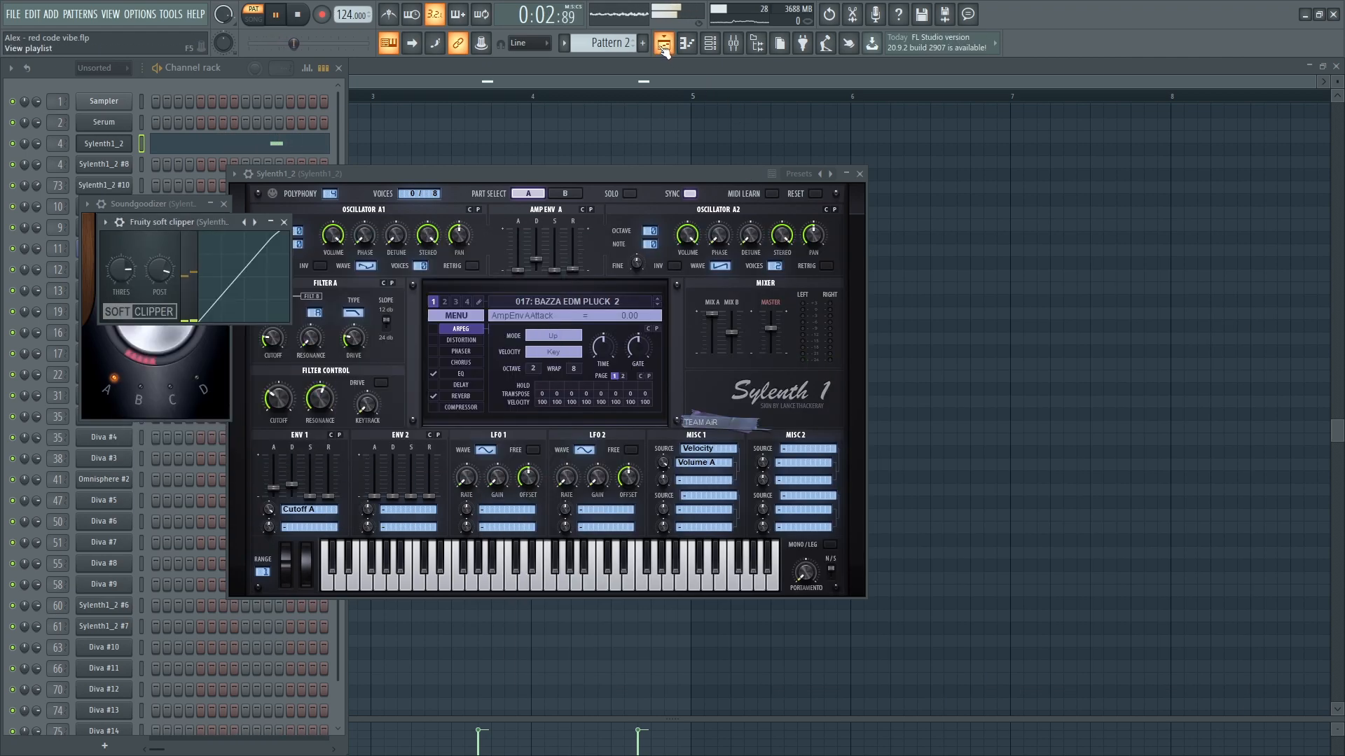
- Audition track 59's Pattern 9 in the arrangement, soloed from bar 49, and view the effects on the Sylenth1_2 #3 mixer track
click(663, 44)
scroll(339, 545, down, 2)
click(180, 412)
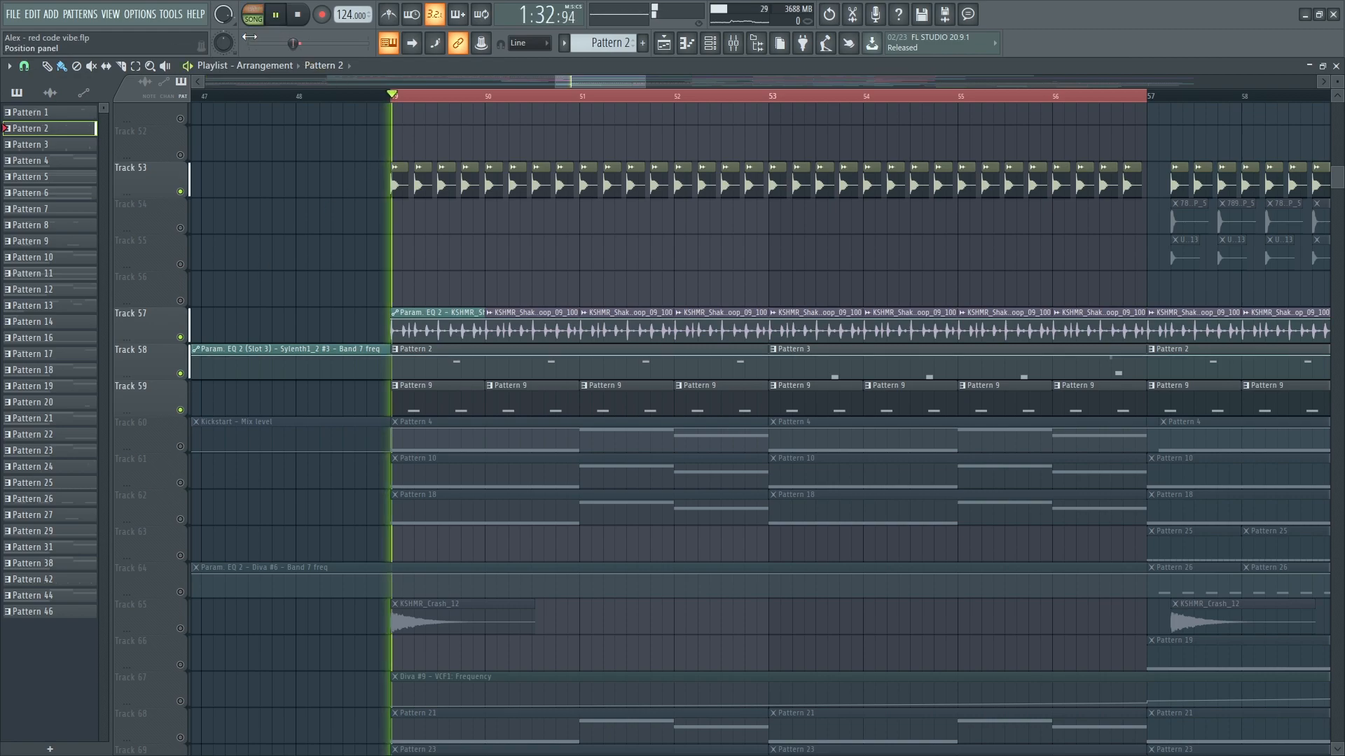
ctrl+click(180, 410)
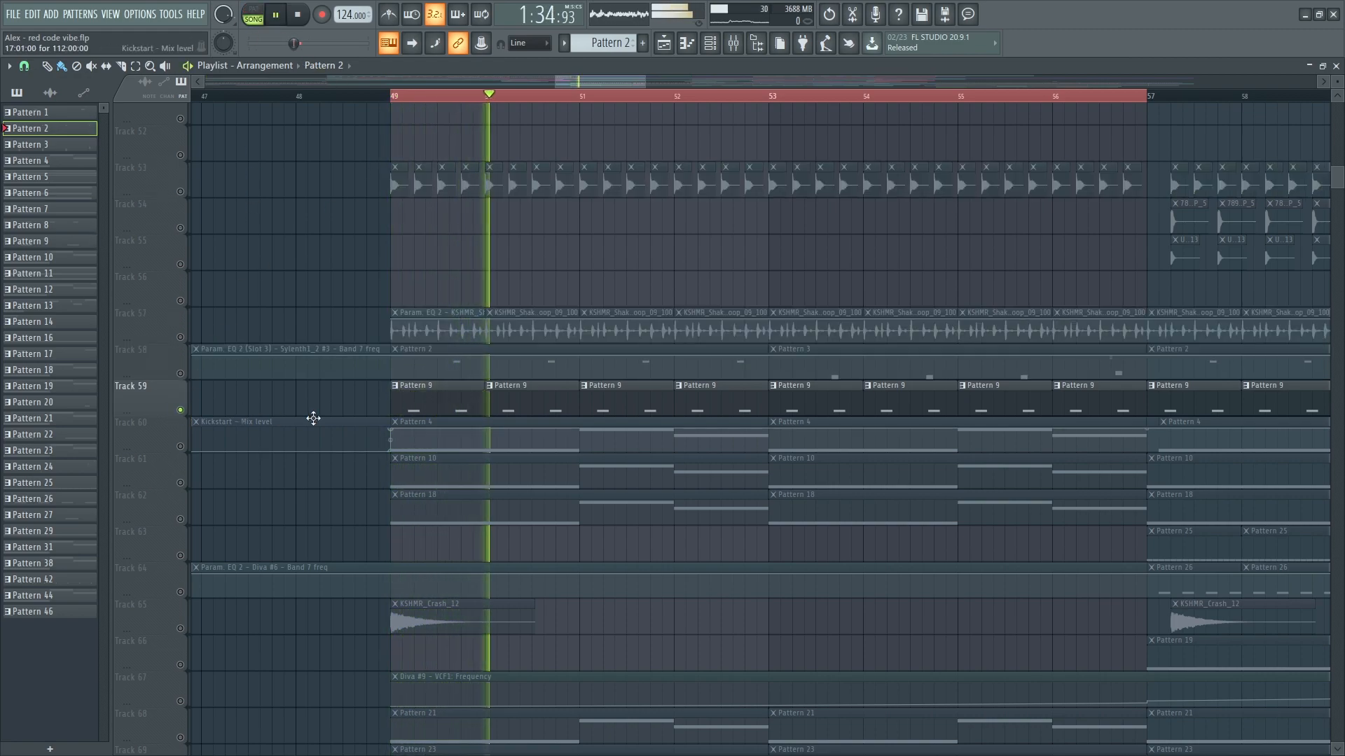
key(F9)
click(762, 346)
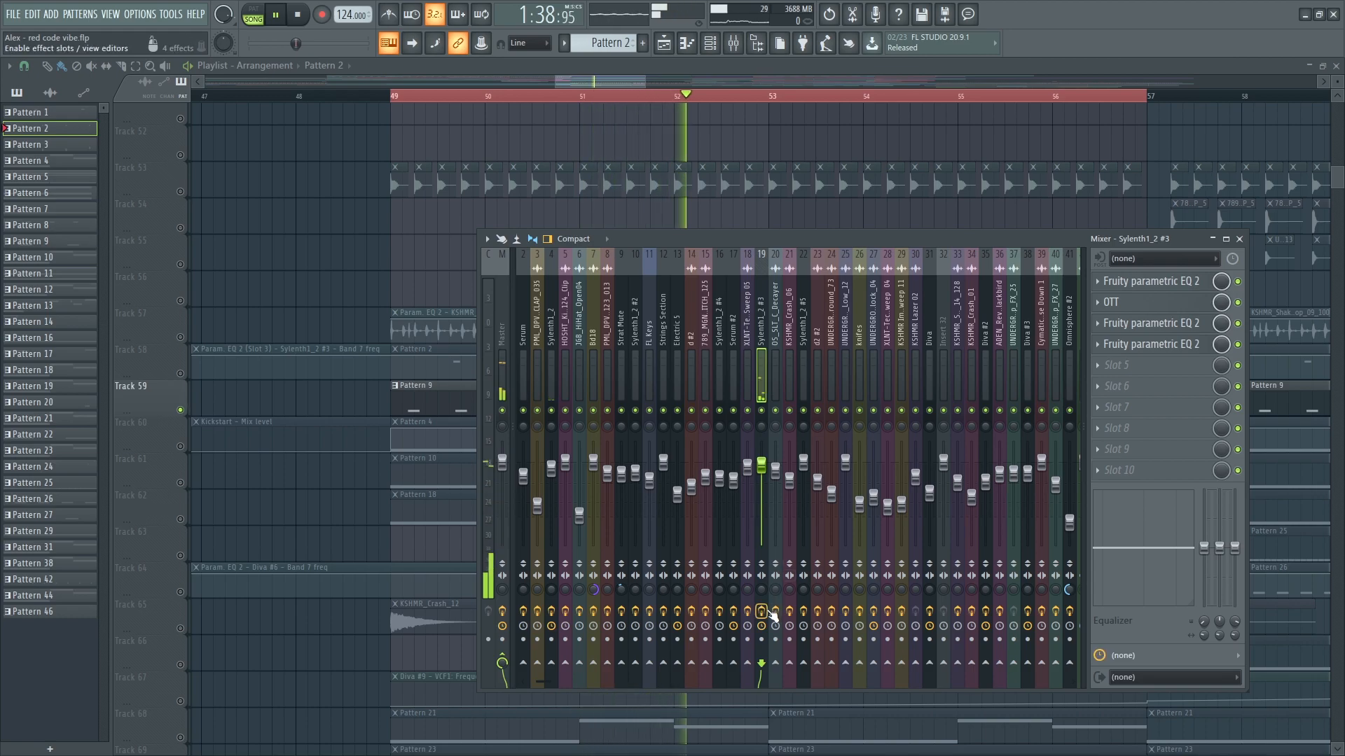
key(F9)
- Swap the soloed playback from track 59 to track 61's Pattern 10, and add track 60's Pattern 4
click(180, 483)
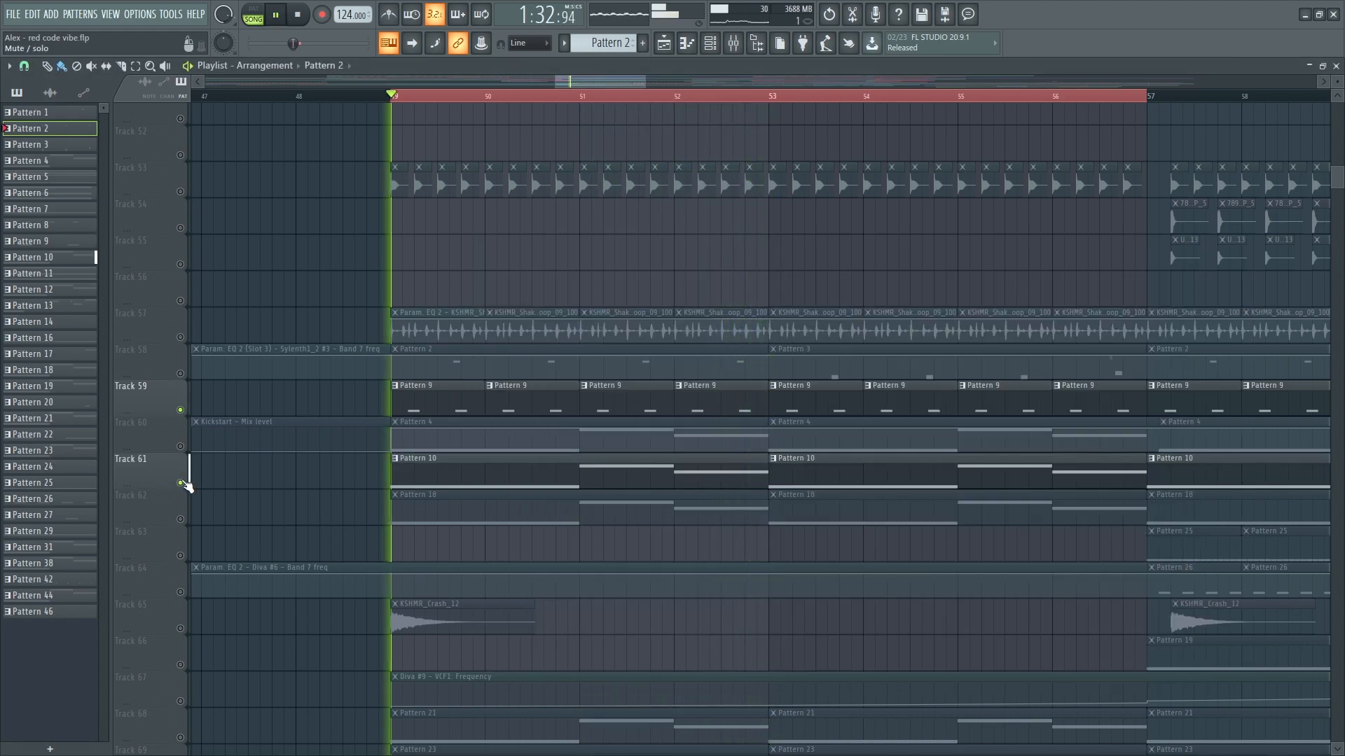
click(180, 410)
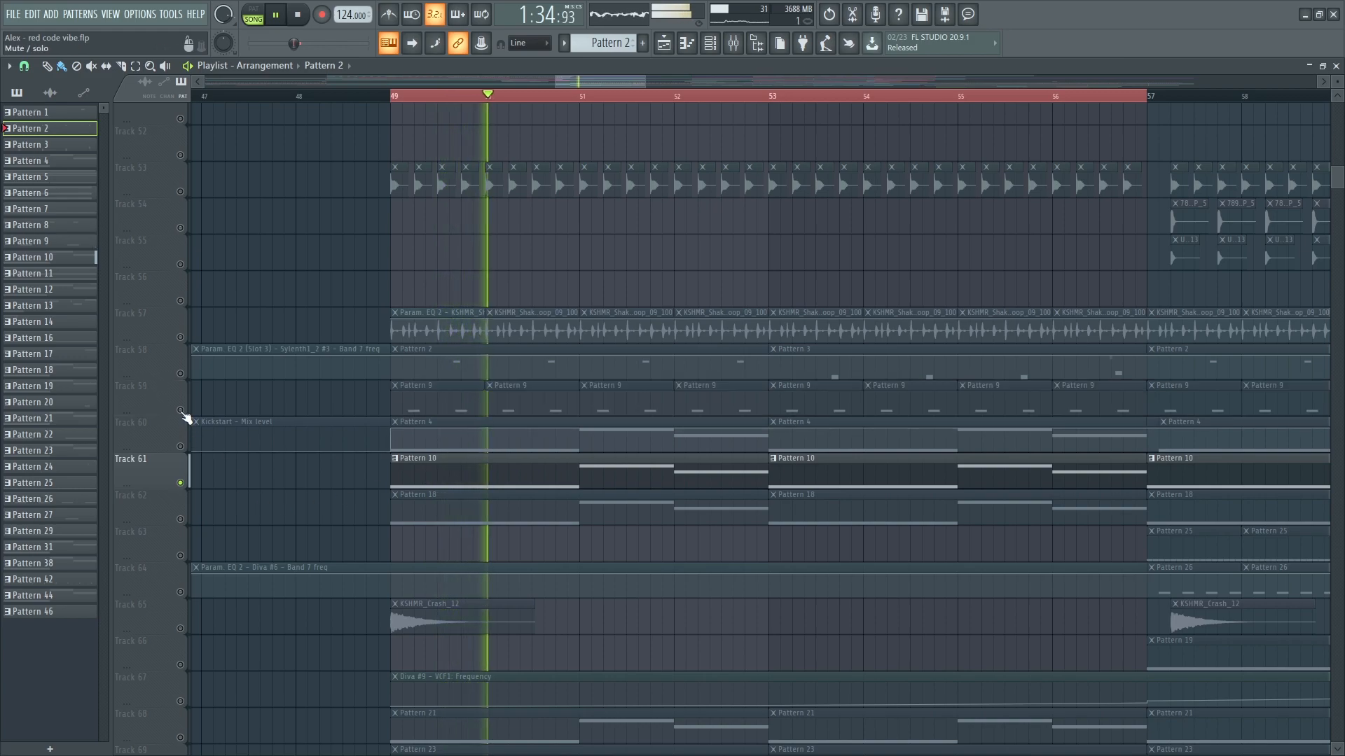
click(180, 446)
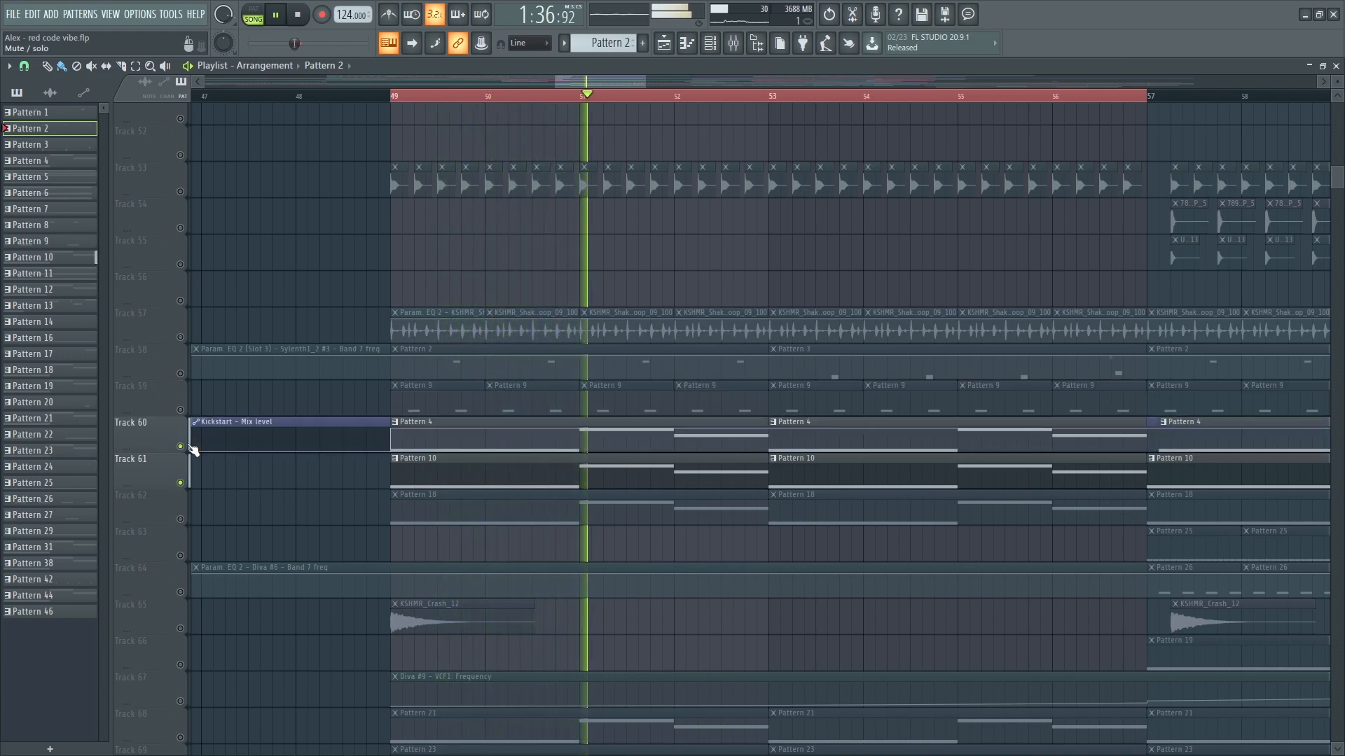
- Open Pattern 10's notes and view its Sylenth1_2 #4 instrument settings
double_click(392, 465)
key(l)
key(F6)
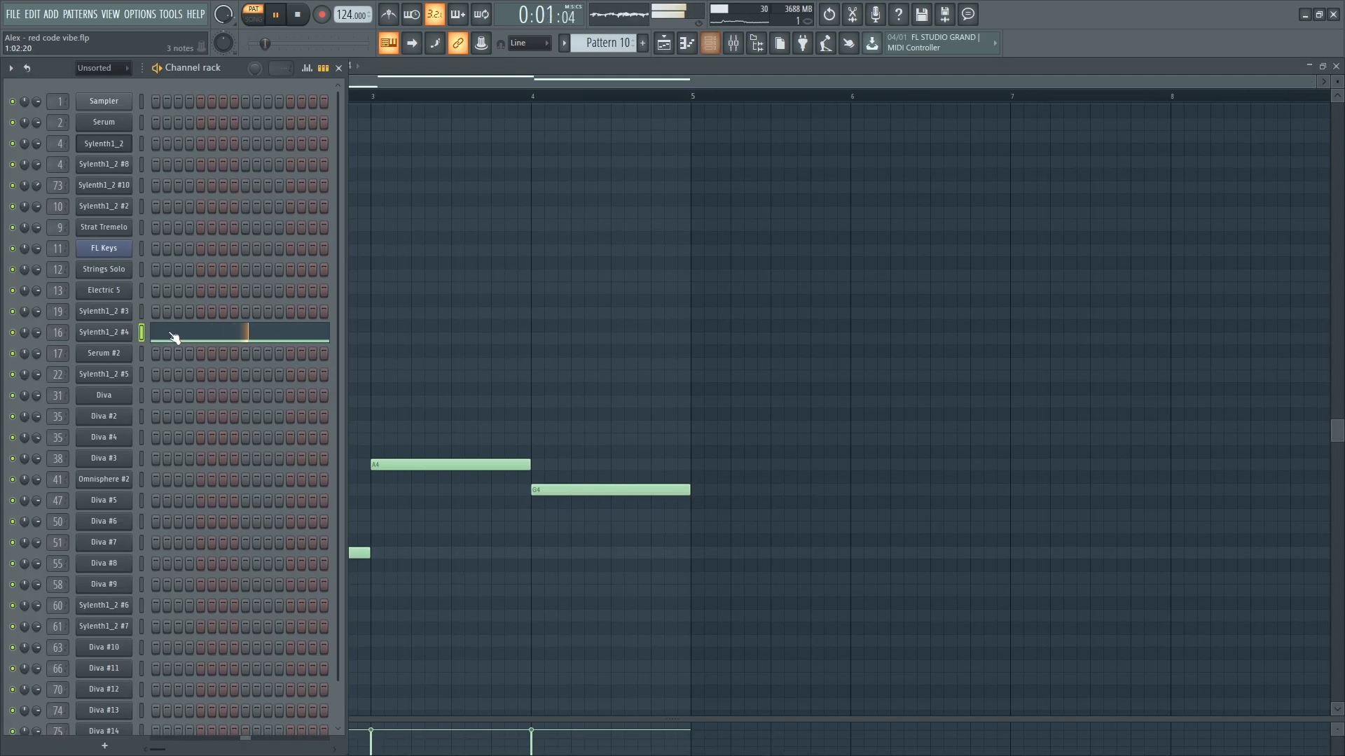
click(109, 330)
key(space)
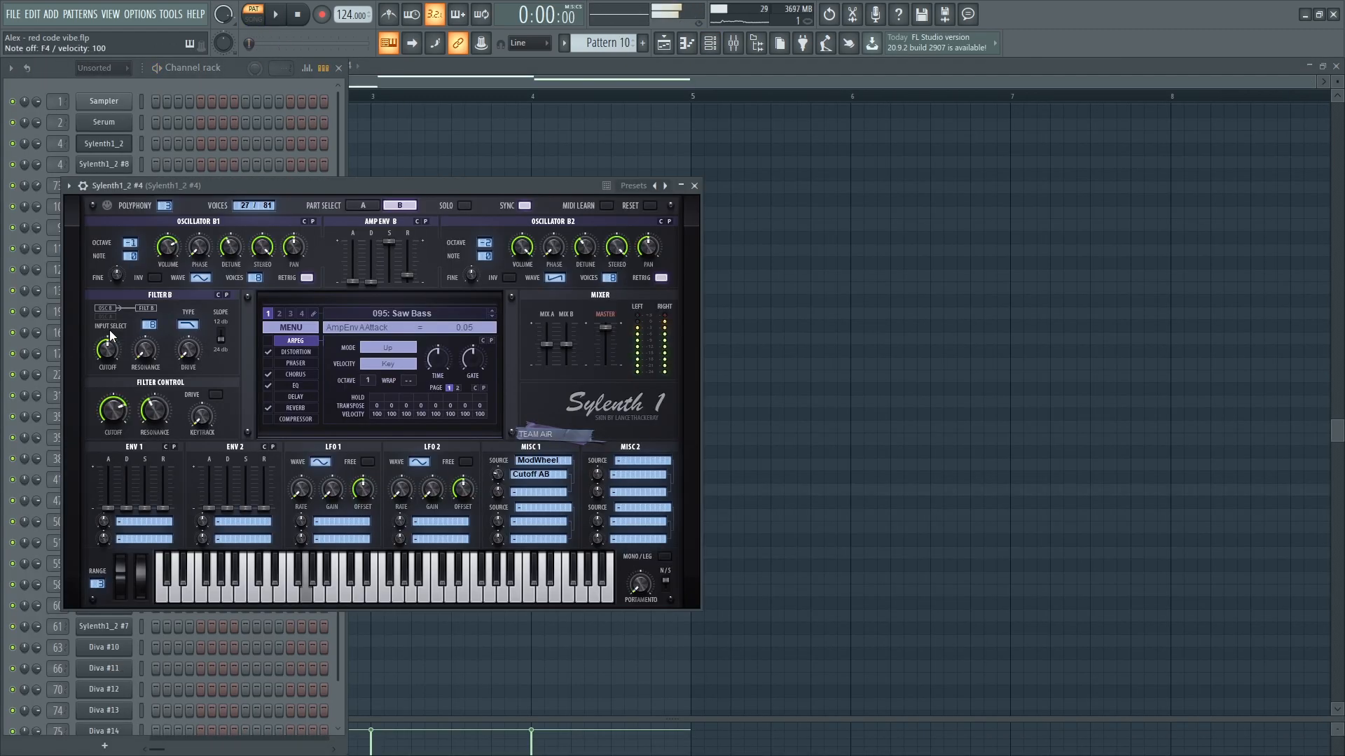
- Inspect the Fruity parametric EQ 2 and Kickstart on the Sylenth1_2 #4 mixer track, and return to song playback
key(F9)
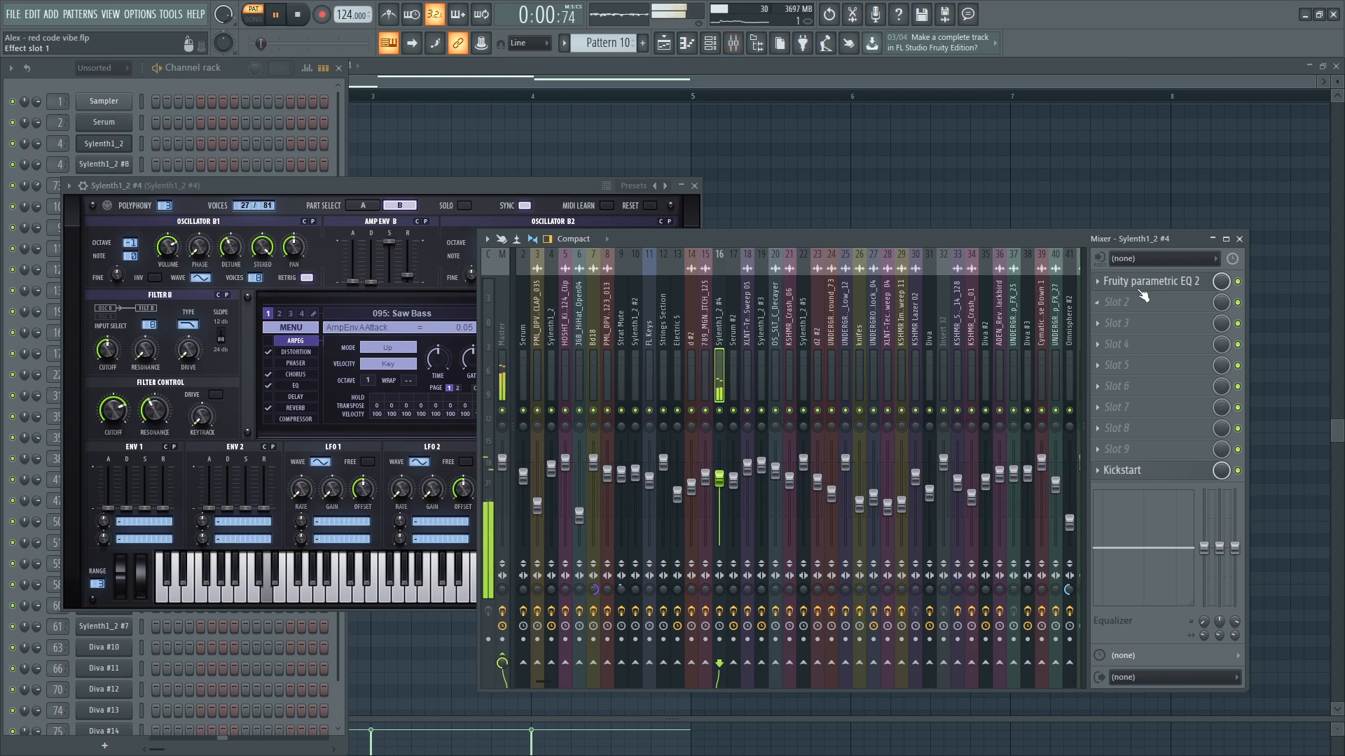
click(1149, 282)
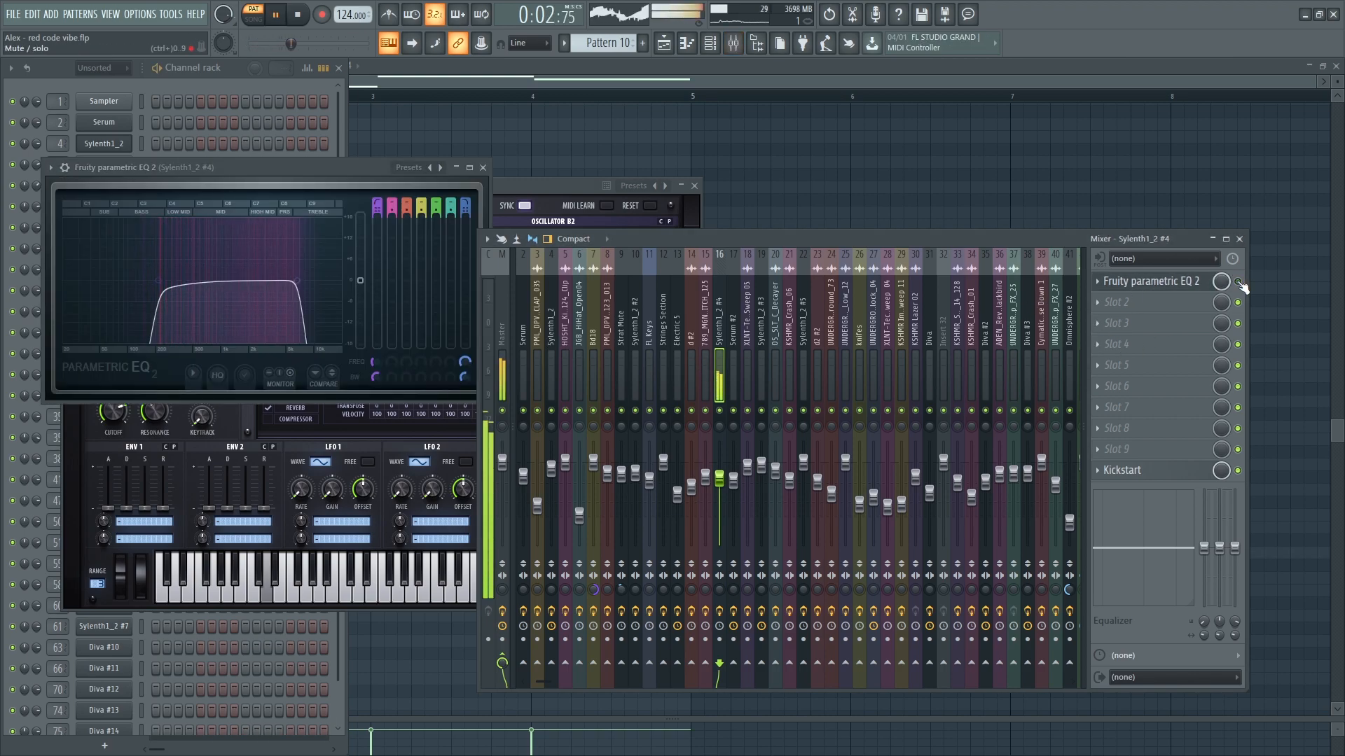
click(1163, 473)
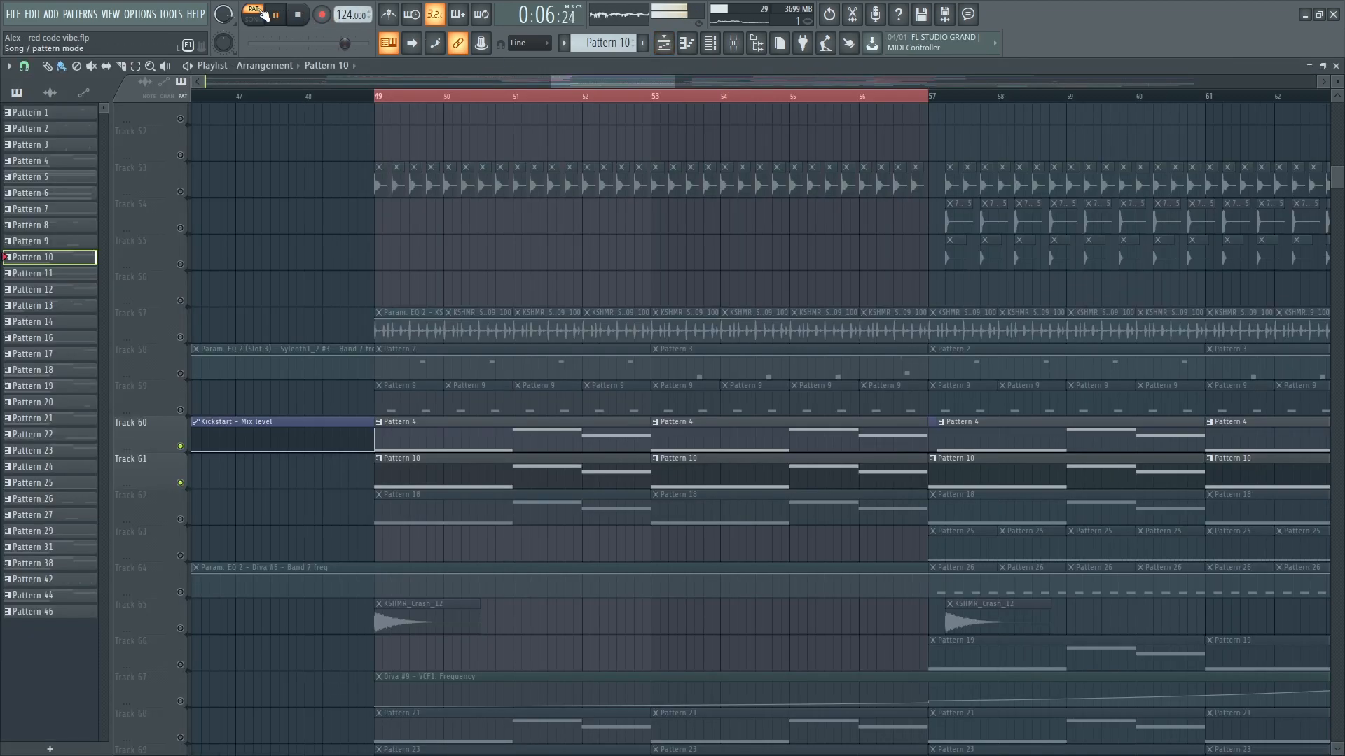
click(264, 15)
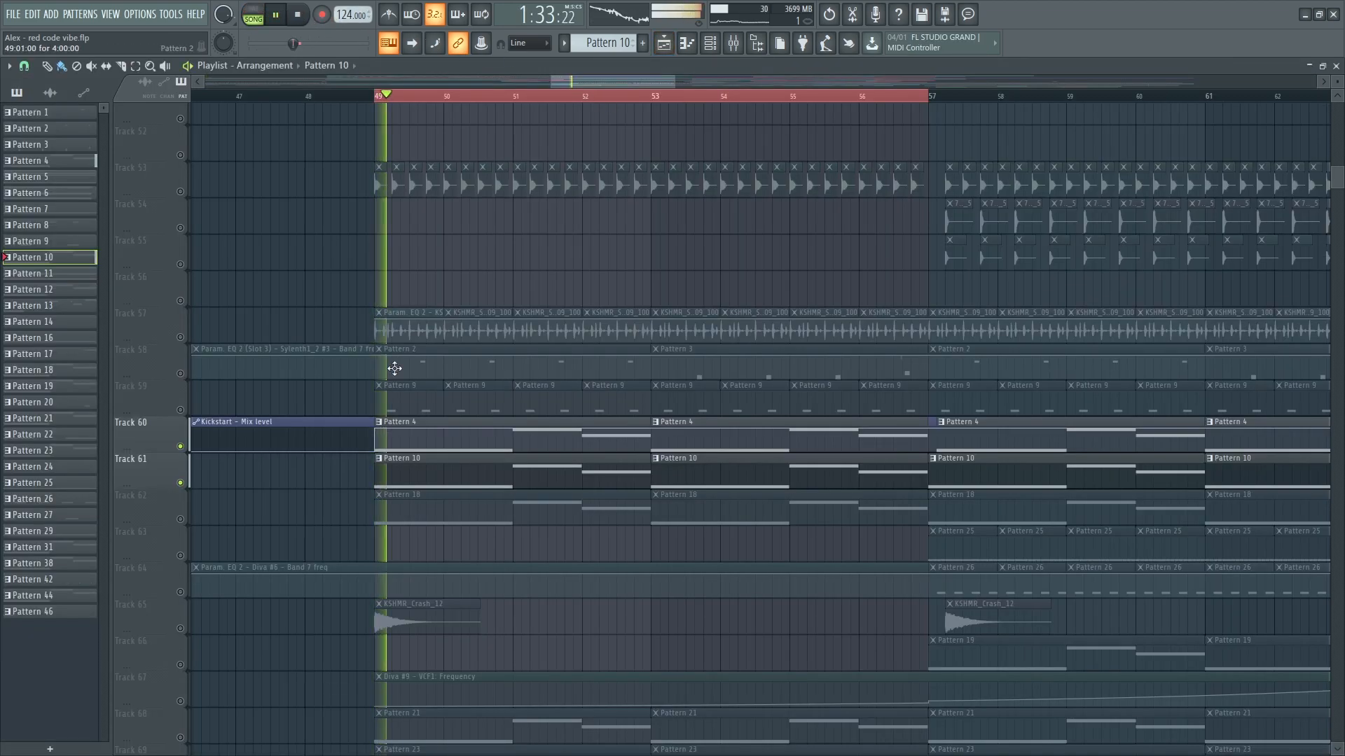
- Enable track 62 and mute tracks 60 and 61 to audition Pattern 18 alone
click(180, 519)
click(180, 483)
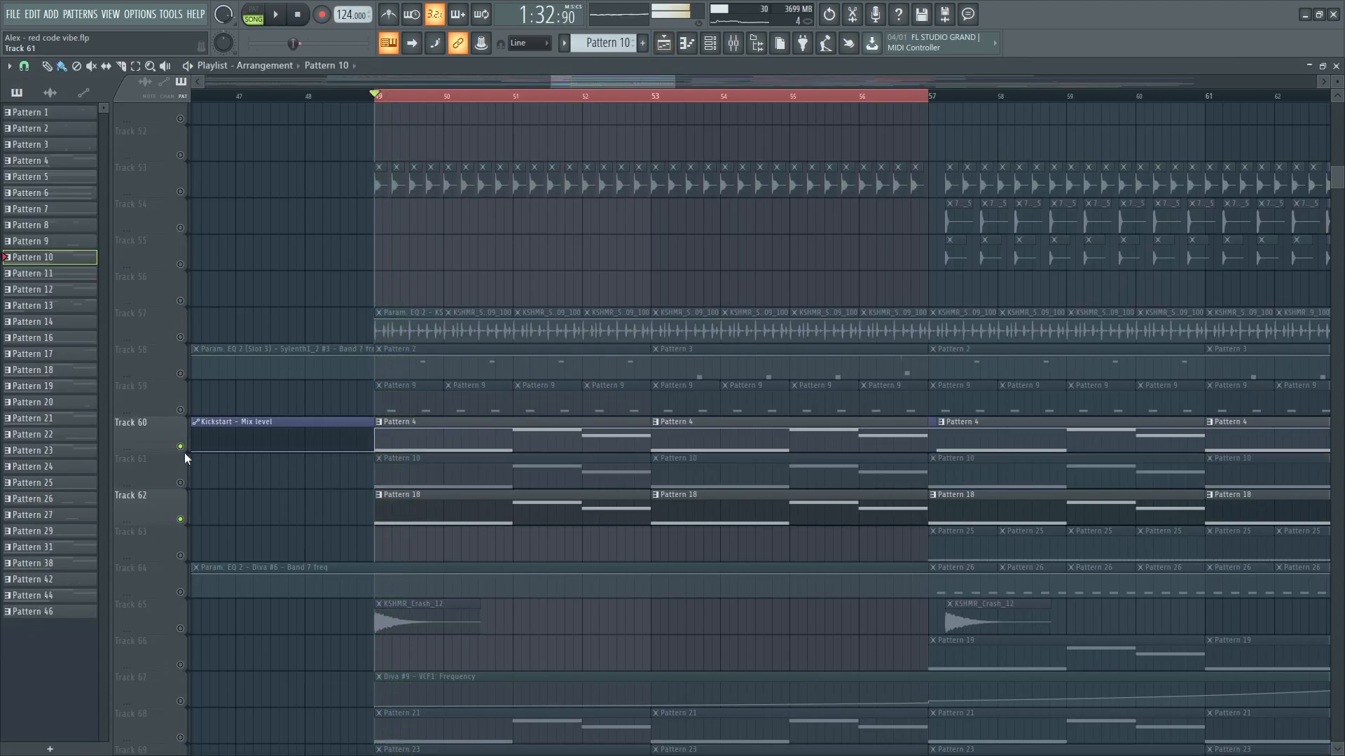
click(180, 447)
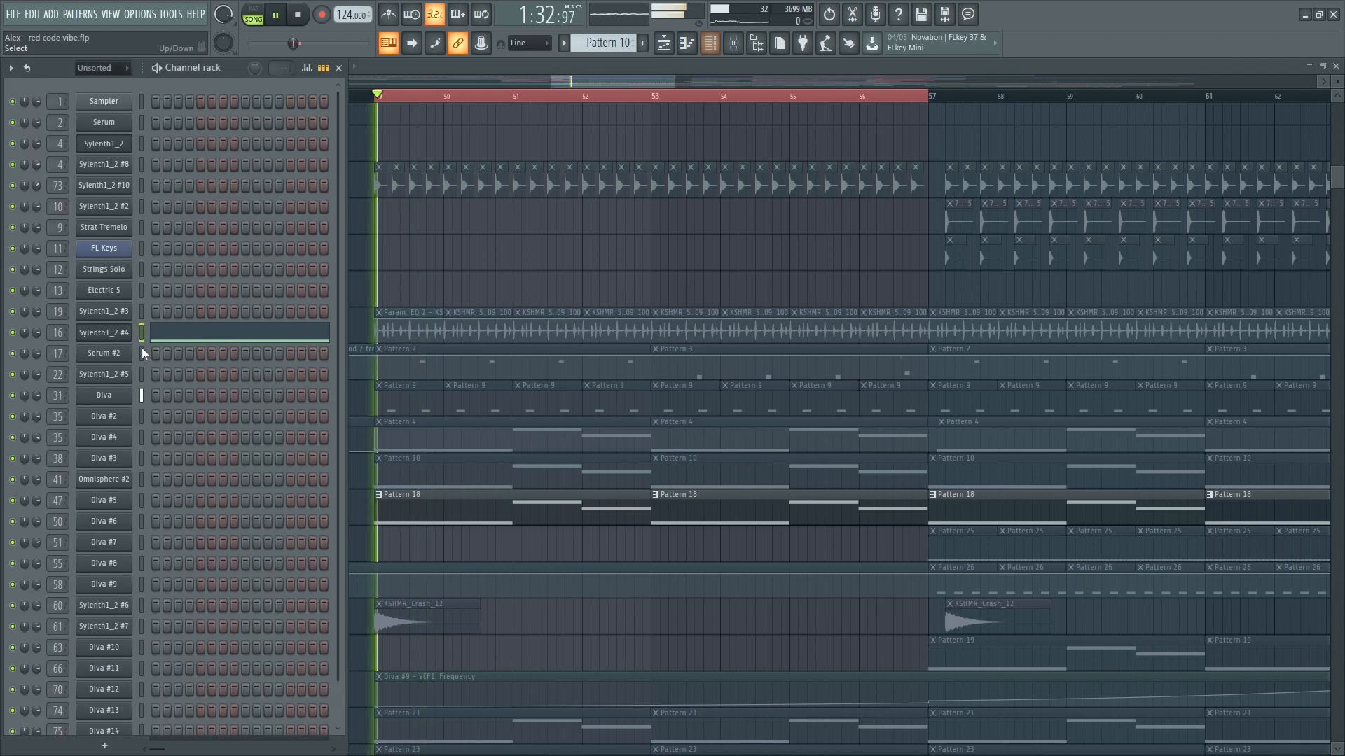
- Examine Pattern 18's notes and its Diva instrument patch, including the first effect on its mixer track
double_click(449, 513)
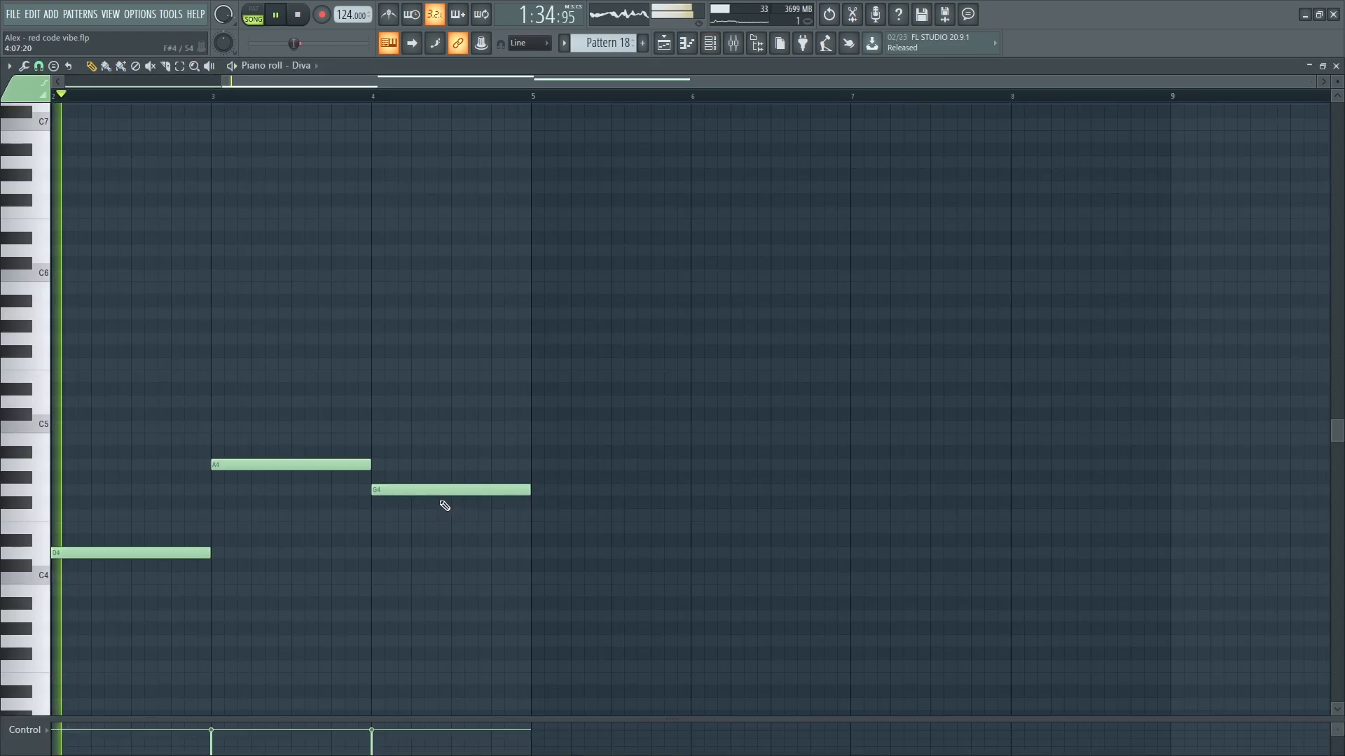
key(F6)
click(114, 396)
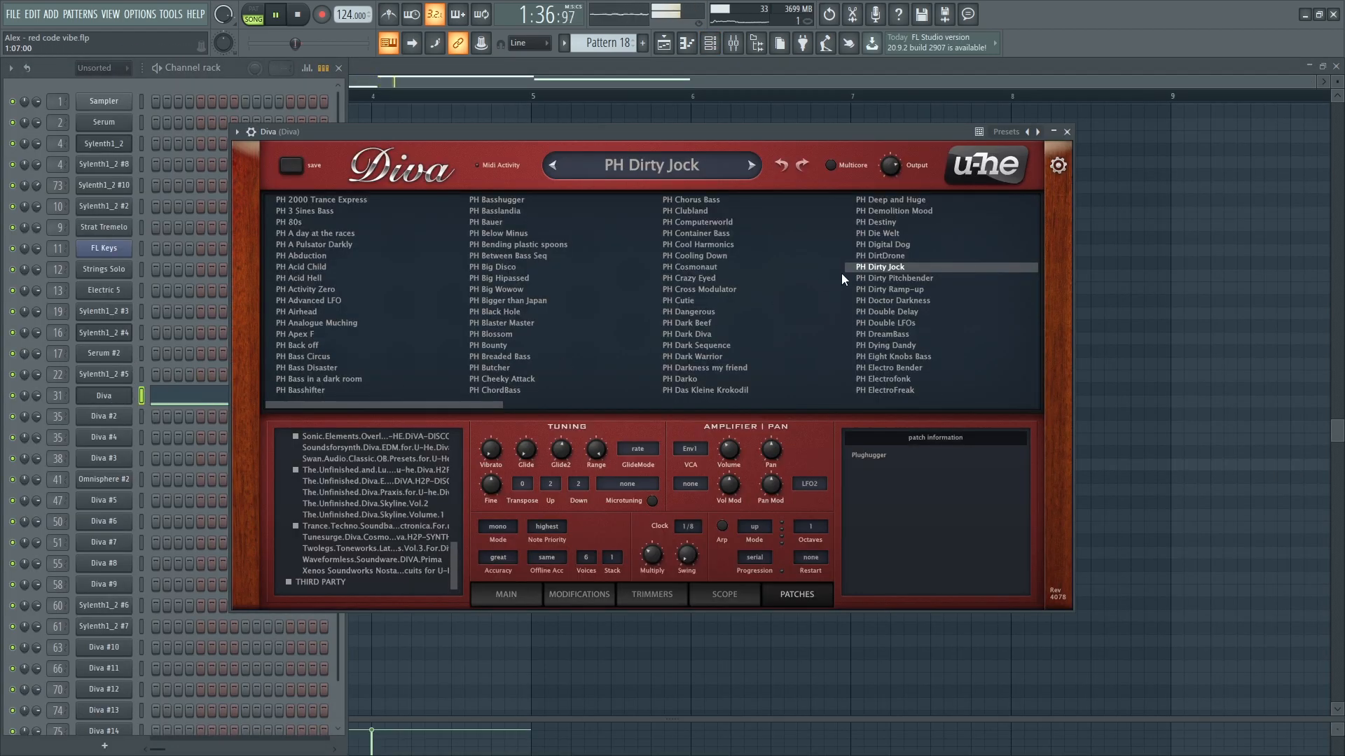
key(F9)
click(1156, 282)
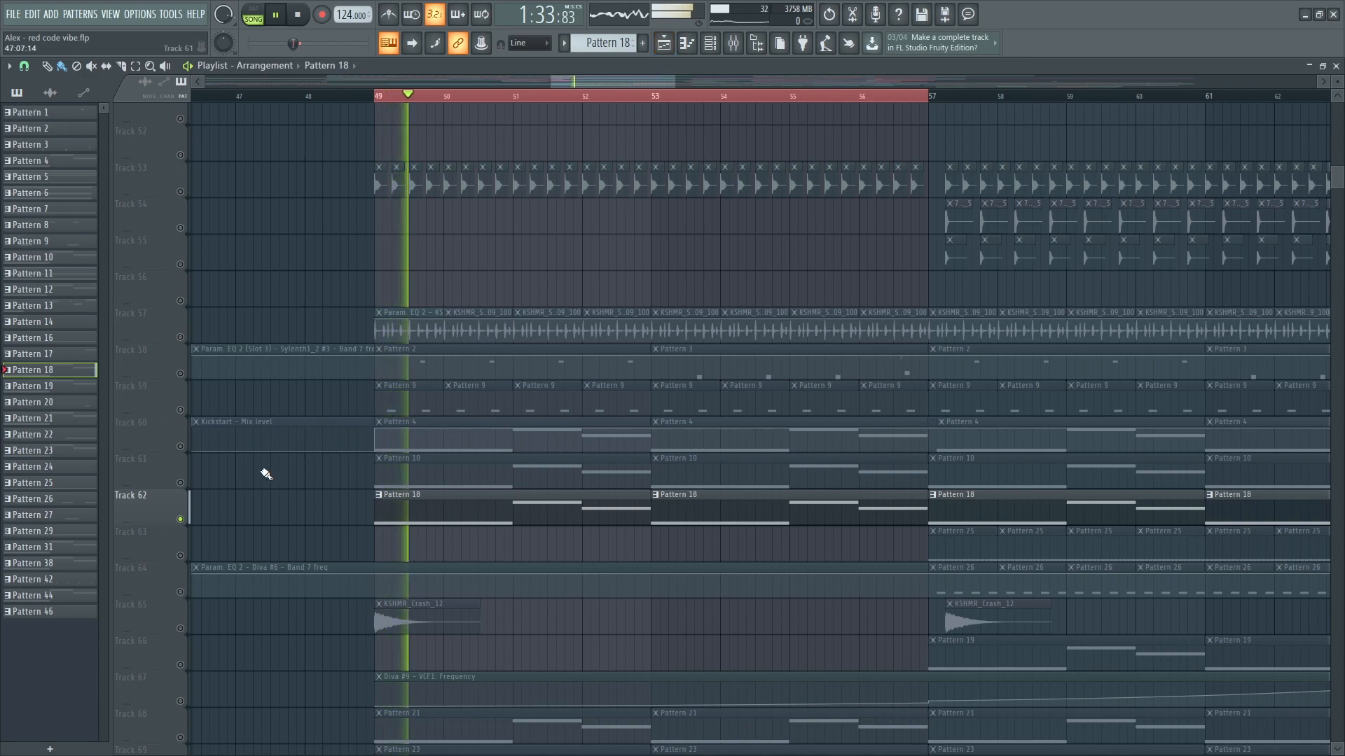
- Unmute tracks 60, 61 and 68 and replay them together with track 62 from bar 49
click(181, 481)
click(180, 447)
scroll(186, 522, down, 5)
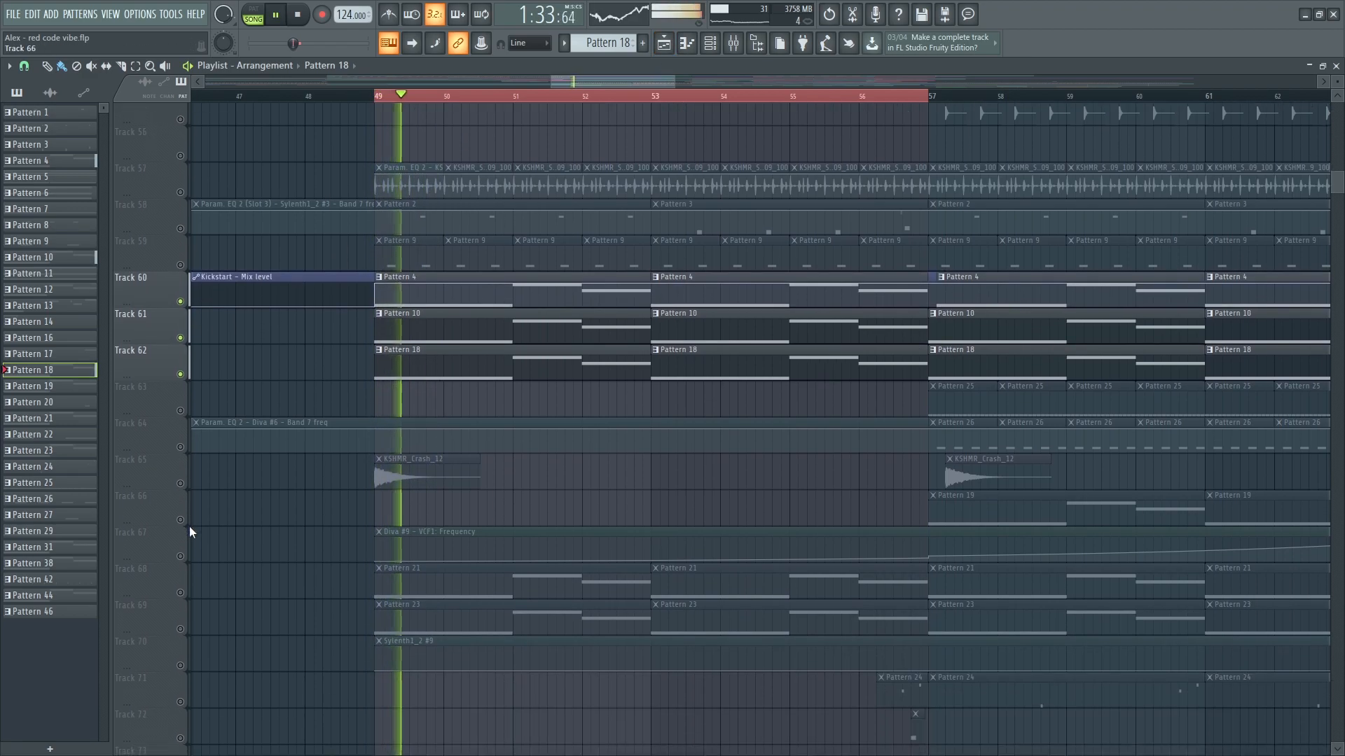
click(179, 556)
key(space)
key(space)
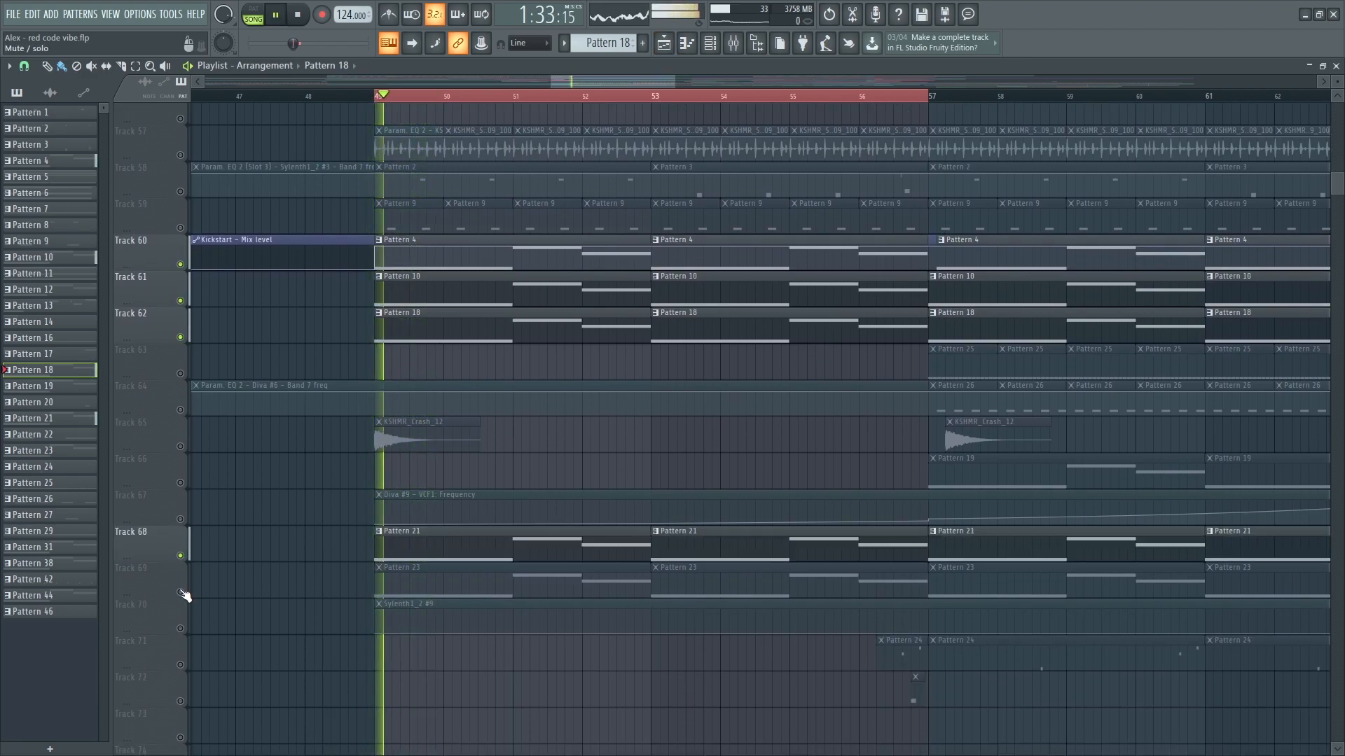
- Audition track 68's Pattern 21 in solo from bar 49 and open its notes with the channel list
right_click(181, 557)
key(space)
key(space)
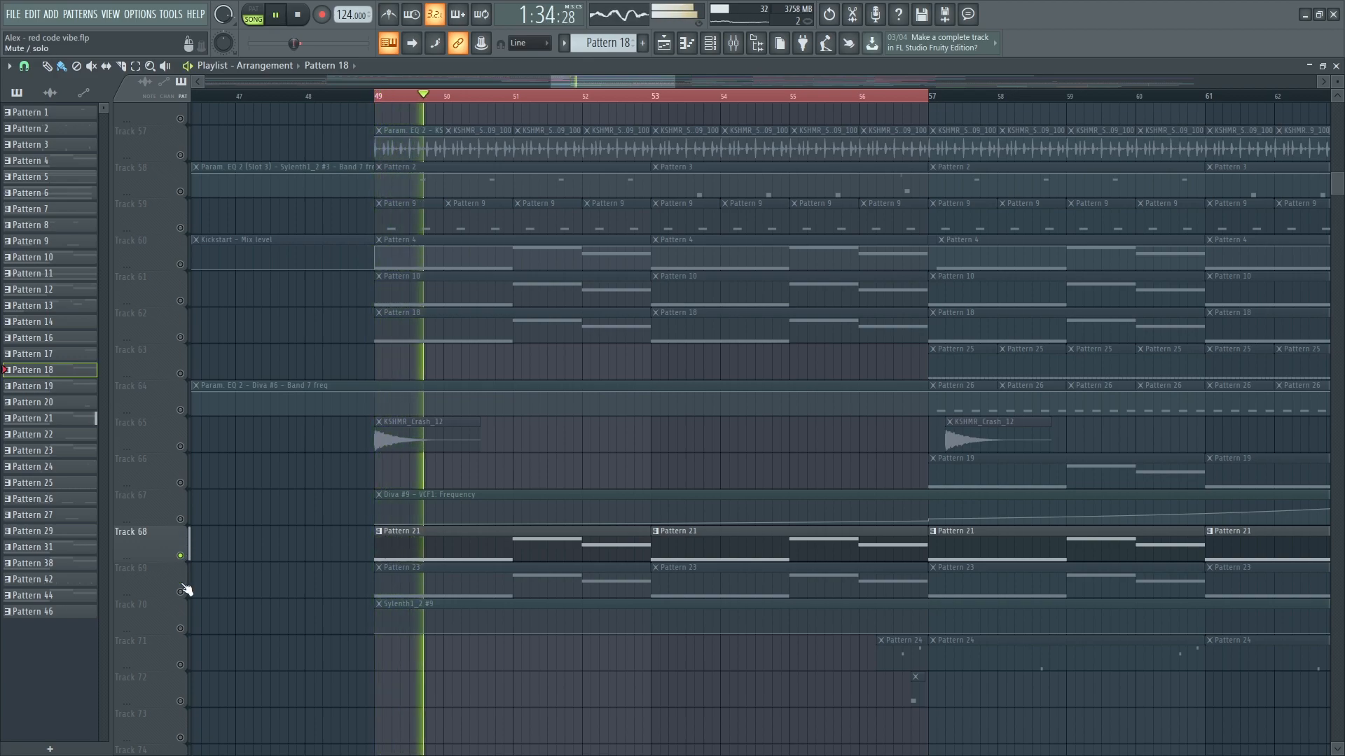
key(F6)
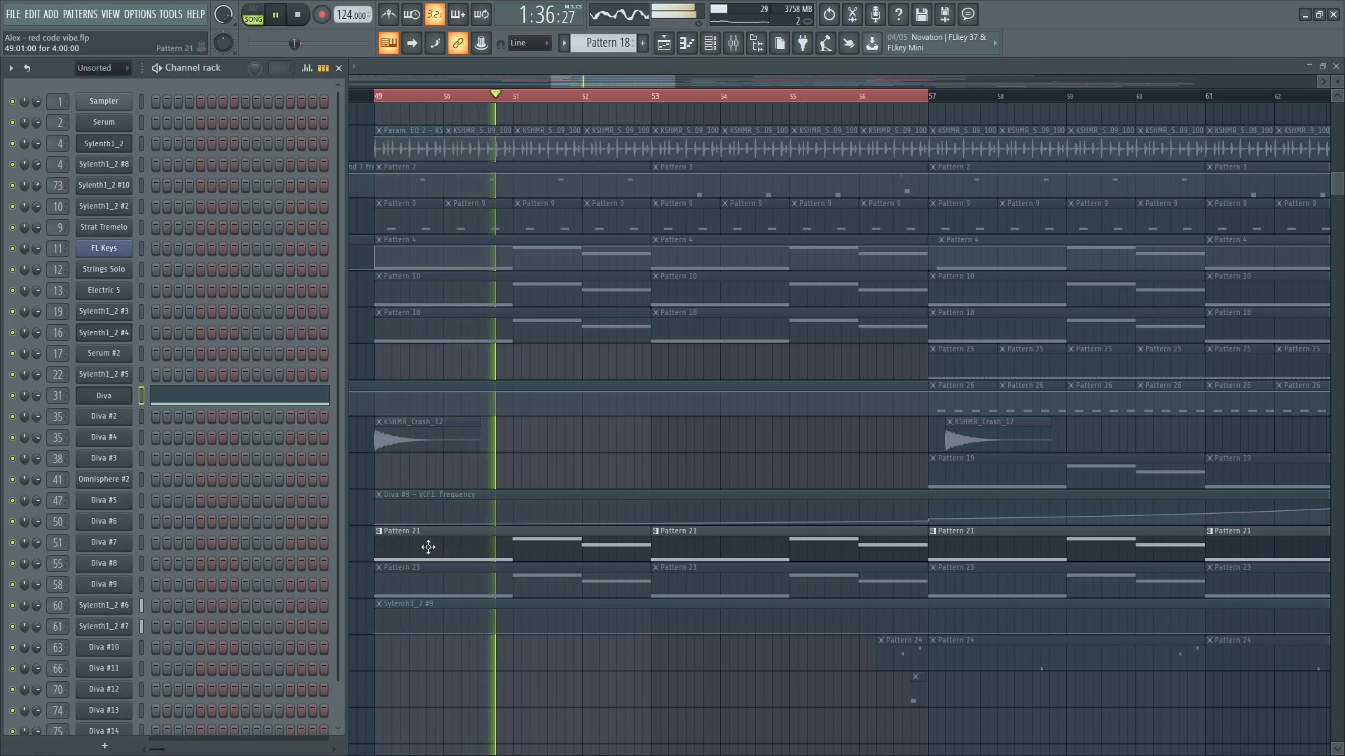
double_click(429, 547)
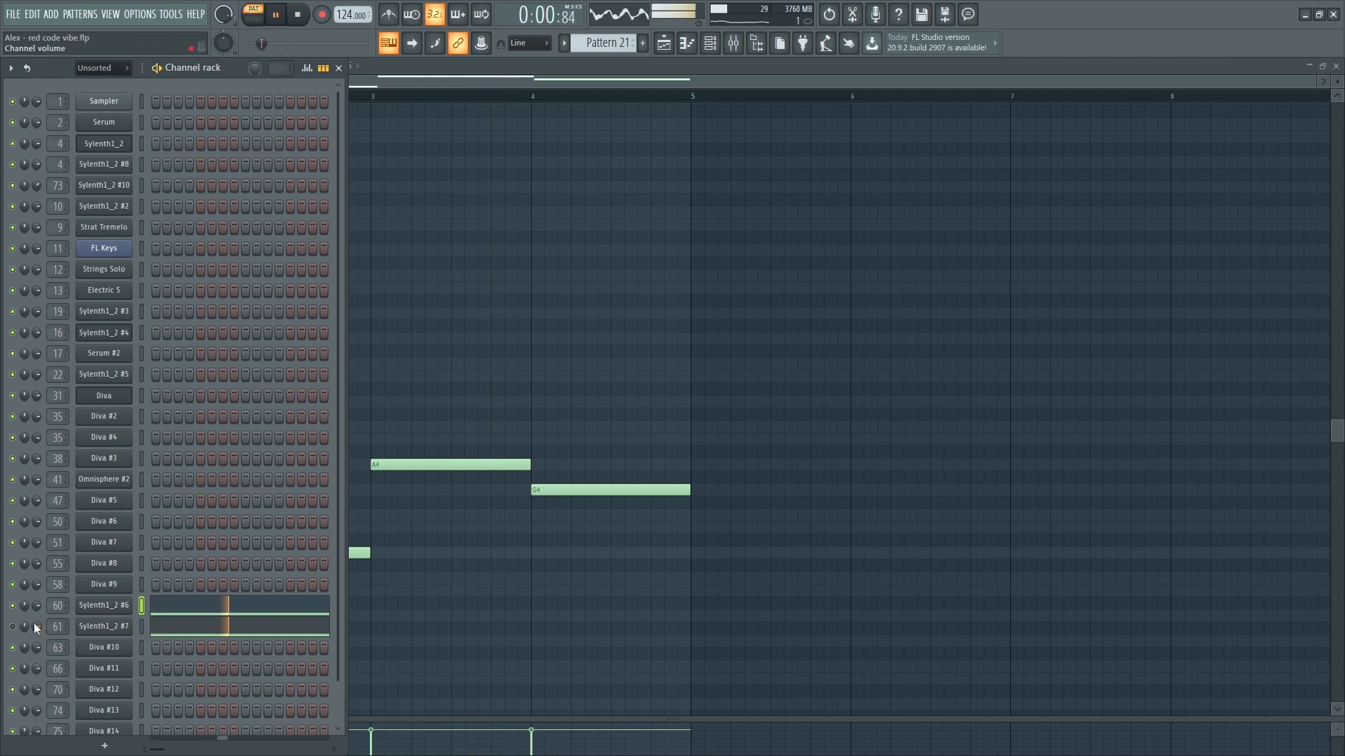
- Audition Pattern 21's Sylenth1_2 #7 layer and inspect the FabFilter Pro-Q 3 on mixer Insert 61
key(F6)
key(F6)
key(F9)
drag(916, 372, 852, 356)
click(1148, 286)
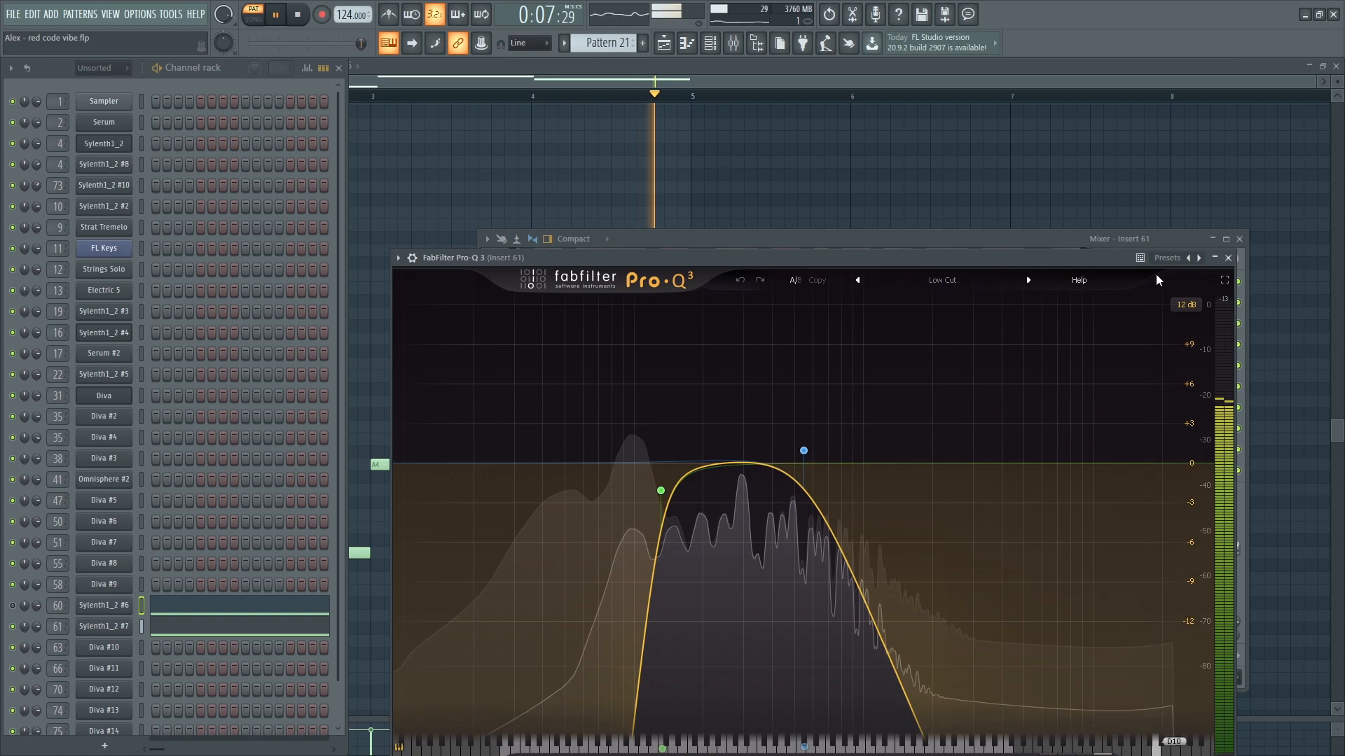
- Examine the high-frequency band of the FabFilter Pro-Q 3 on Insert 61 and close the equalizer
drag(939, 264, 860, 178)
click(743, 314)
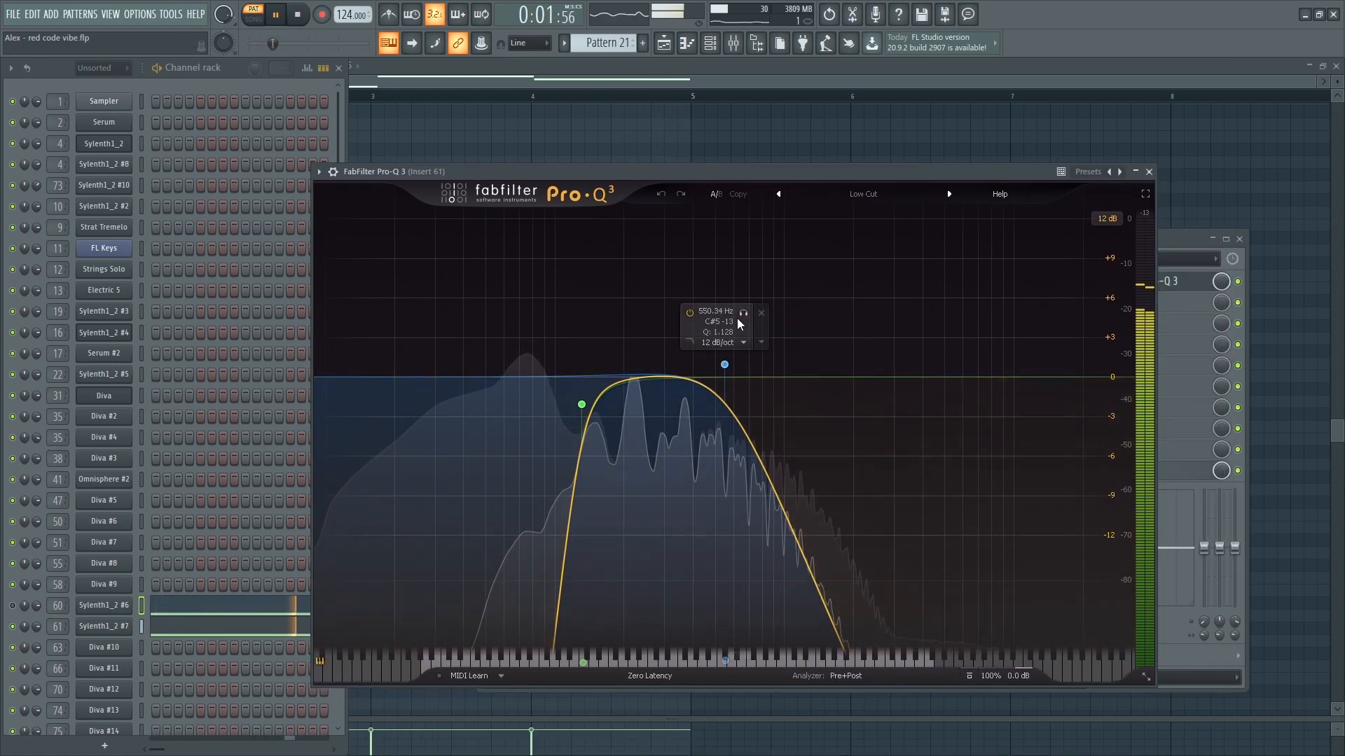
click(1142, 281)
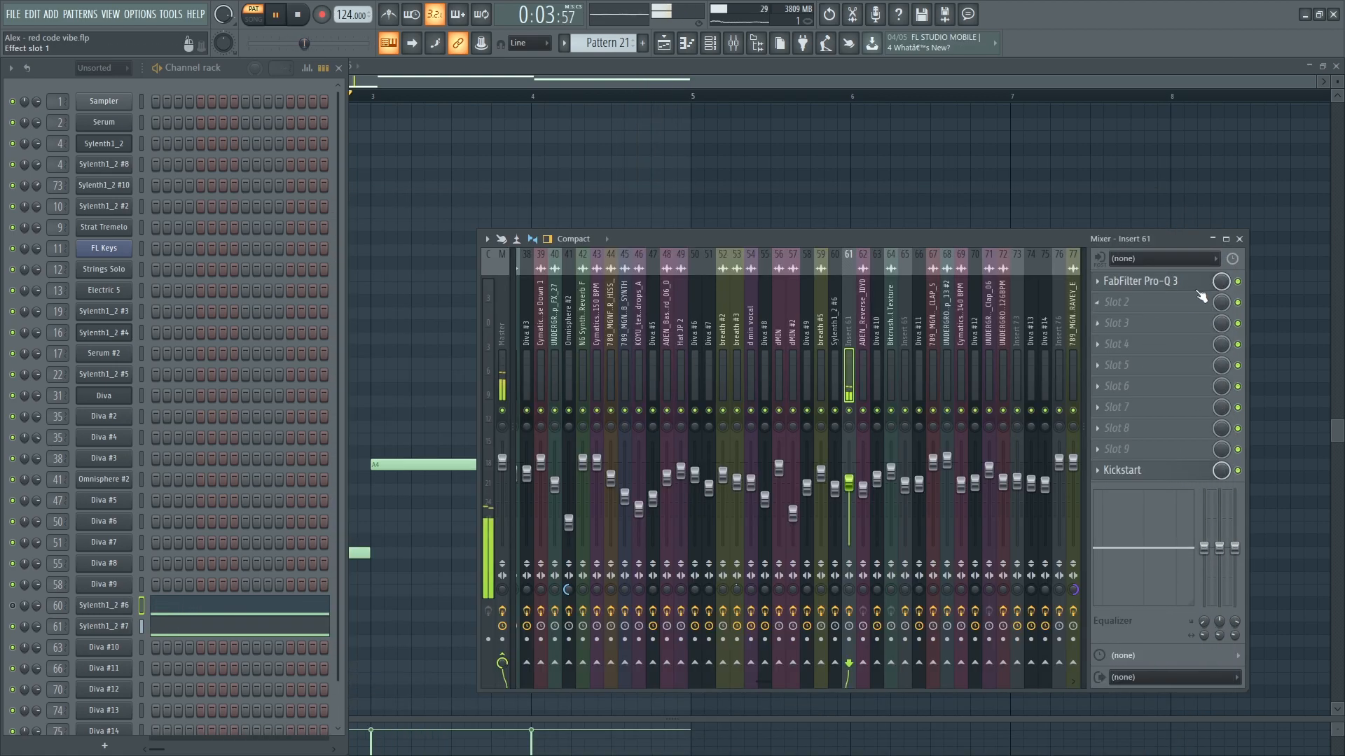
- Audition Pattern 21's Sylenth1_2 #6 layer with #7 muted and inspect the Fruity parametric EQ 2 on its mixer track
key(F9)
click(12, 606)
click(12, 627)
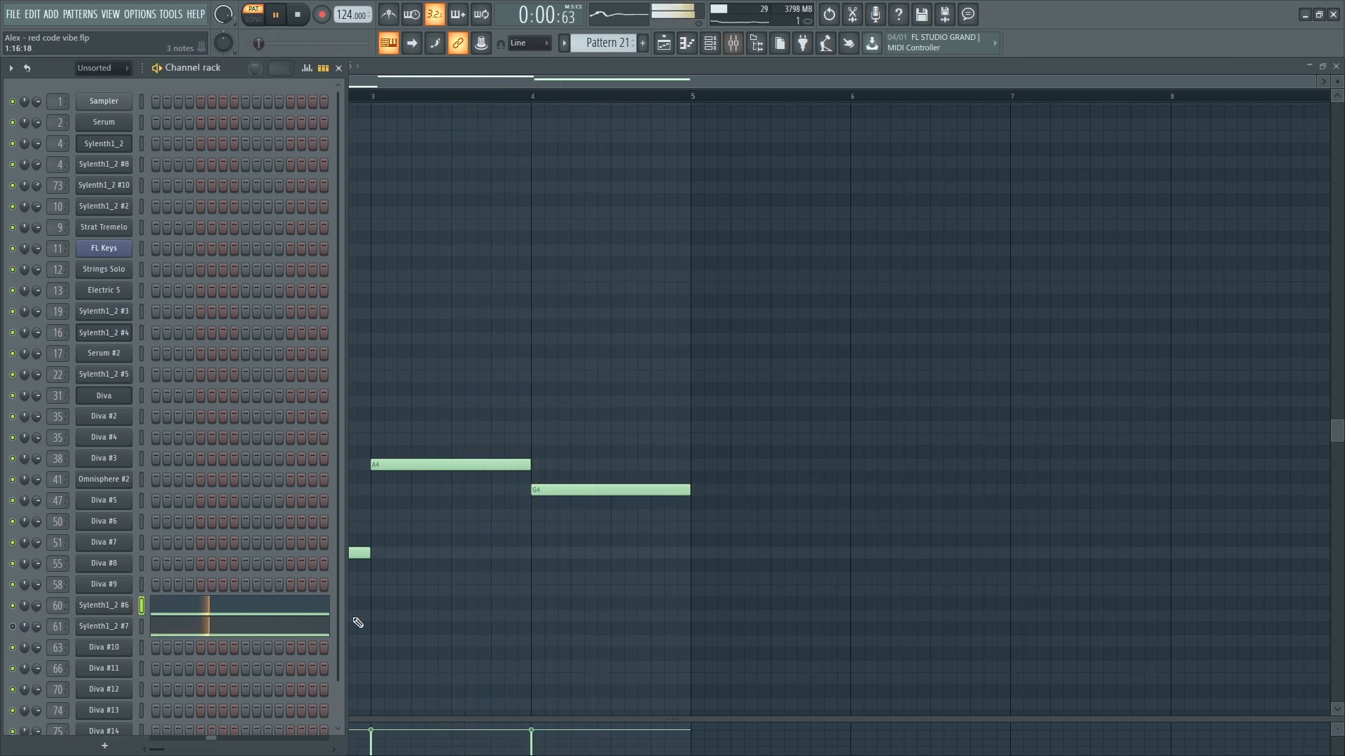
key(F9)
click(839, 352)
click(1152, 281)
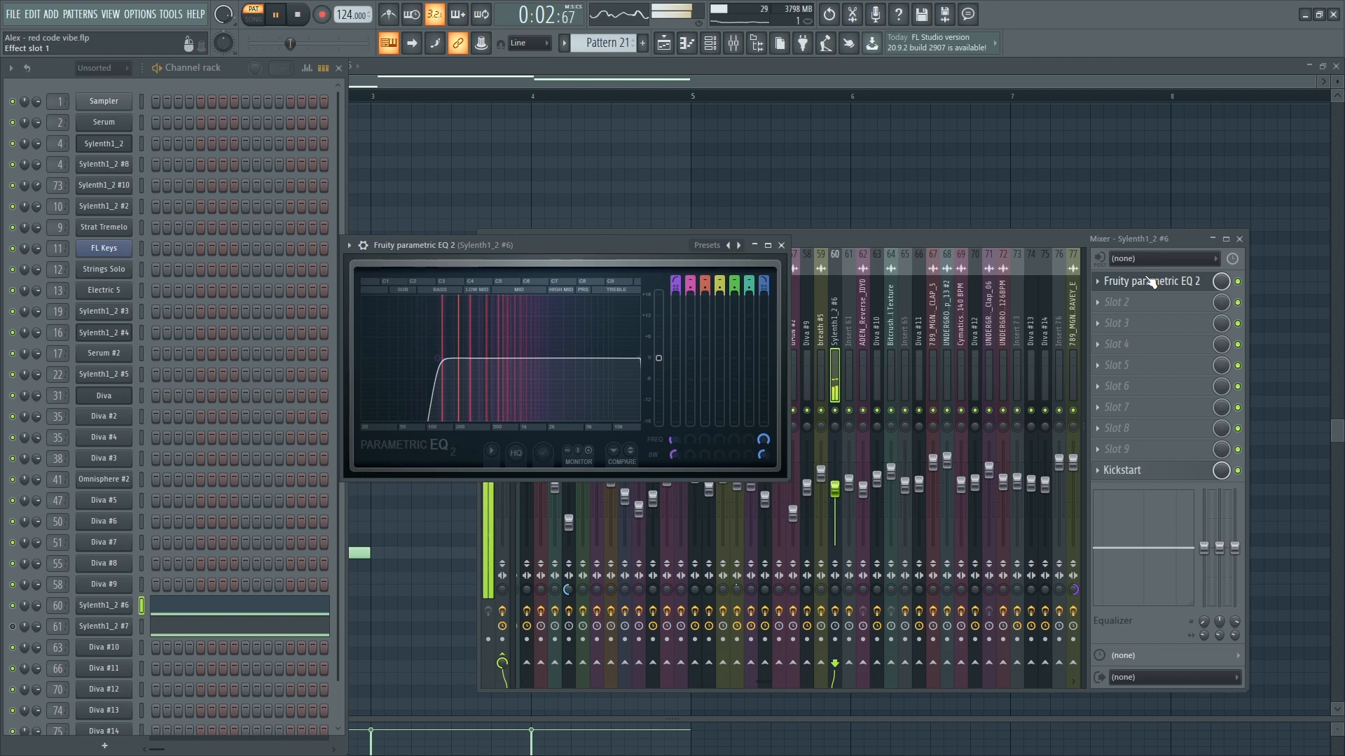
click(1226, 283)
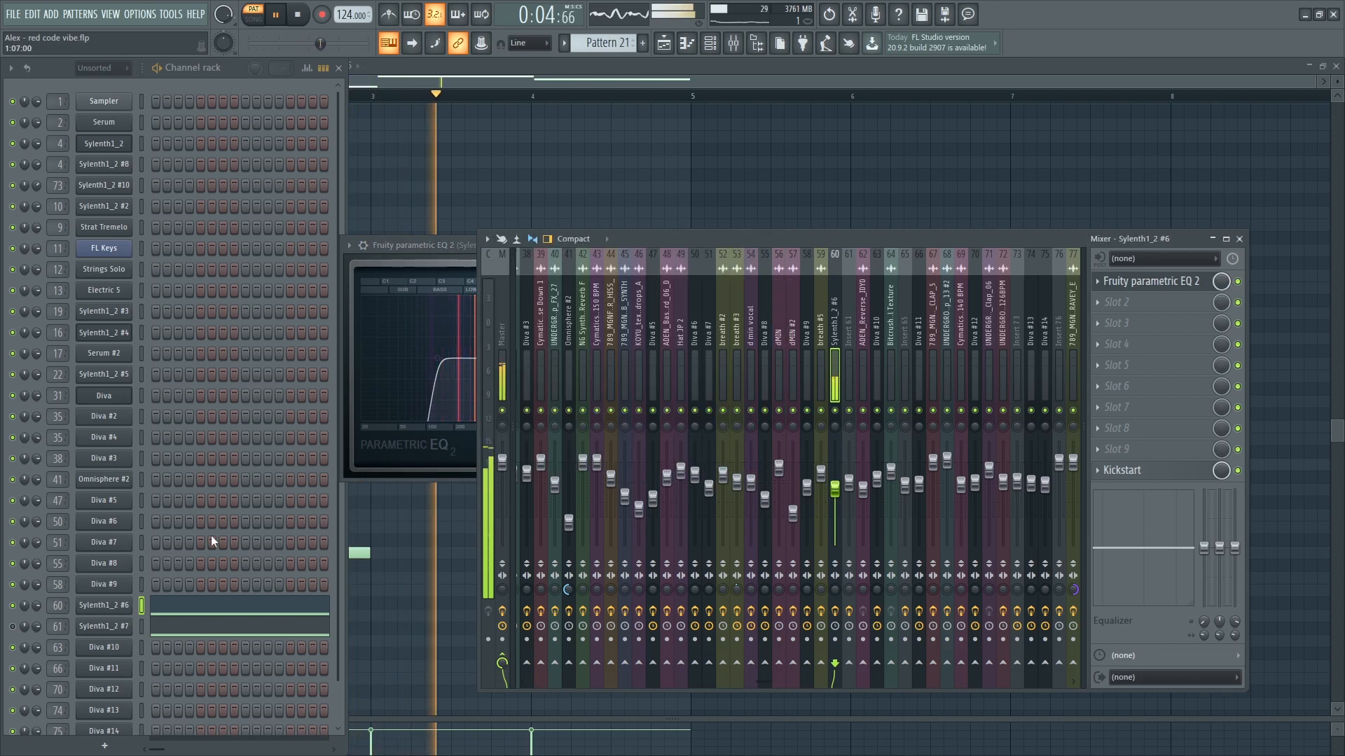
- Return to the arrangement in song mode, audition track 69's Pattern 23 in solo, and restore all tracks
click(664, 43)
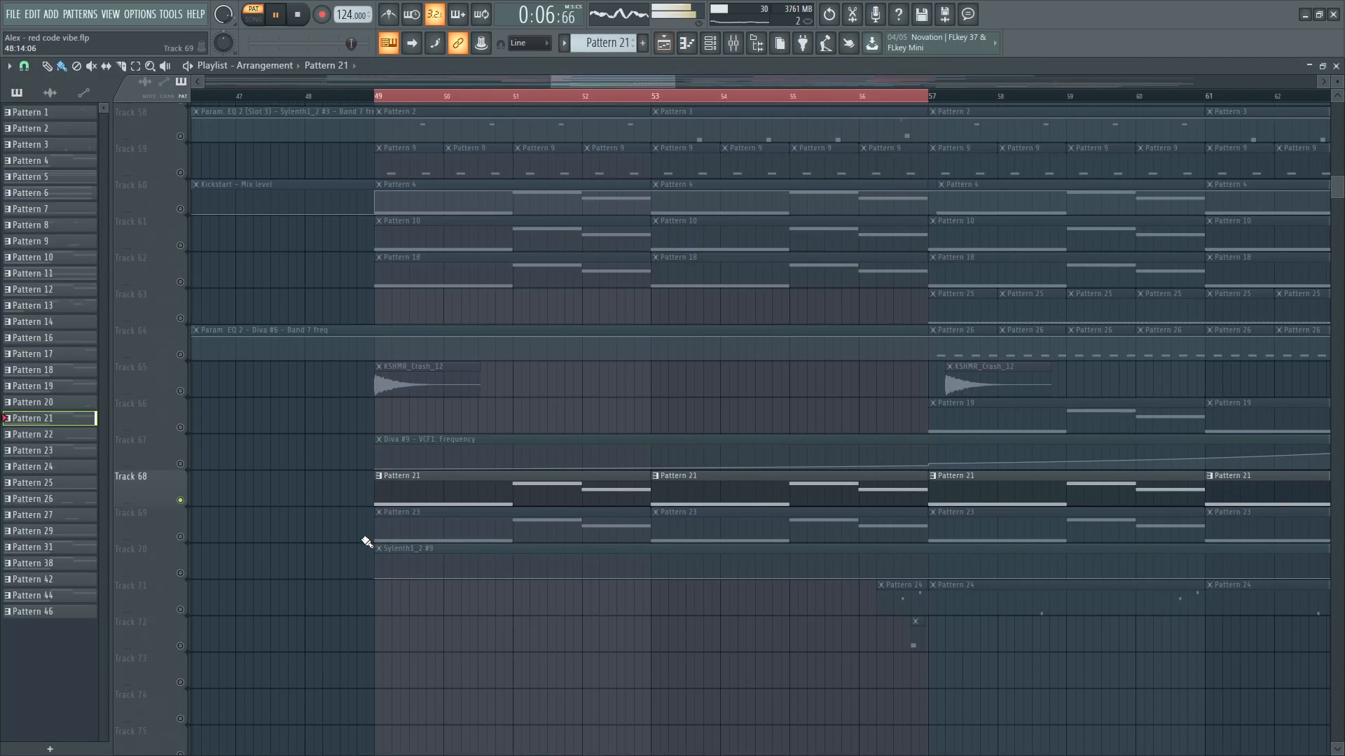
click(253, 19)
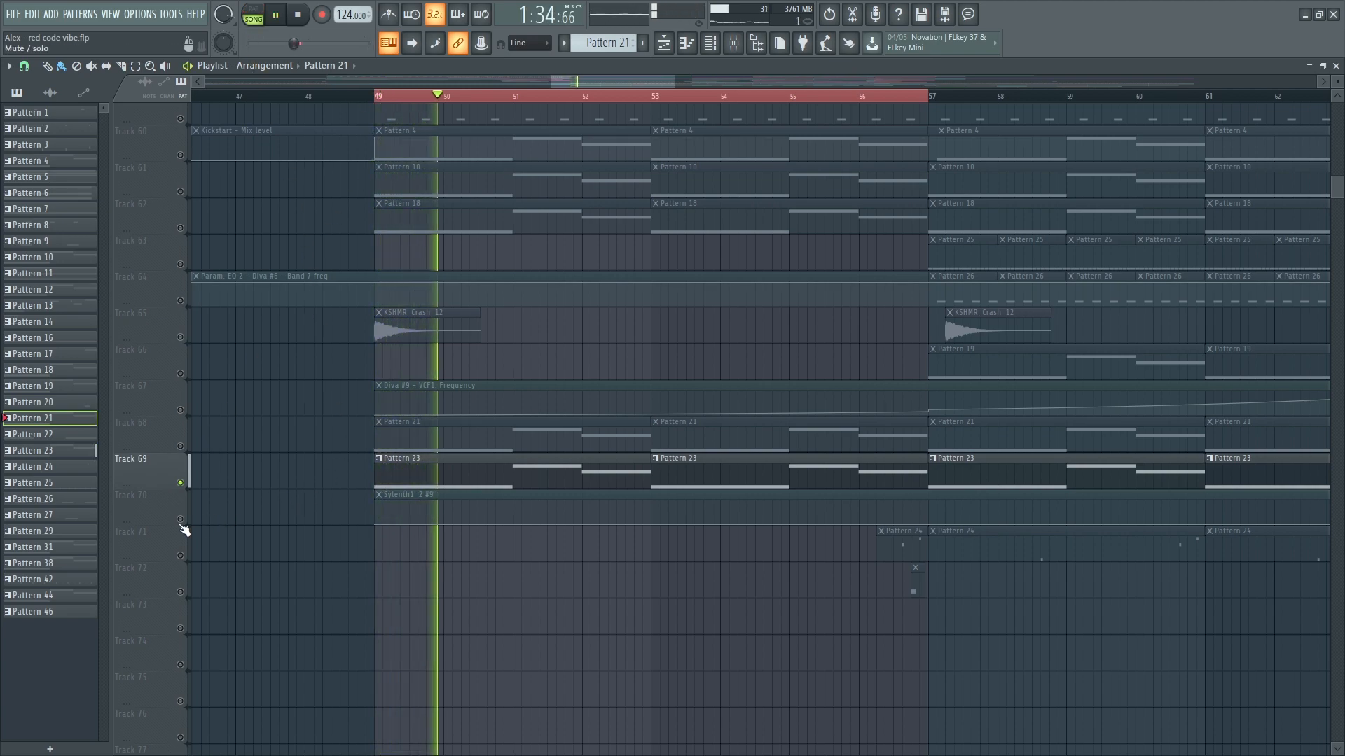
click(183, 524)
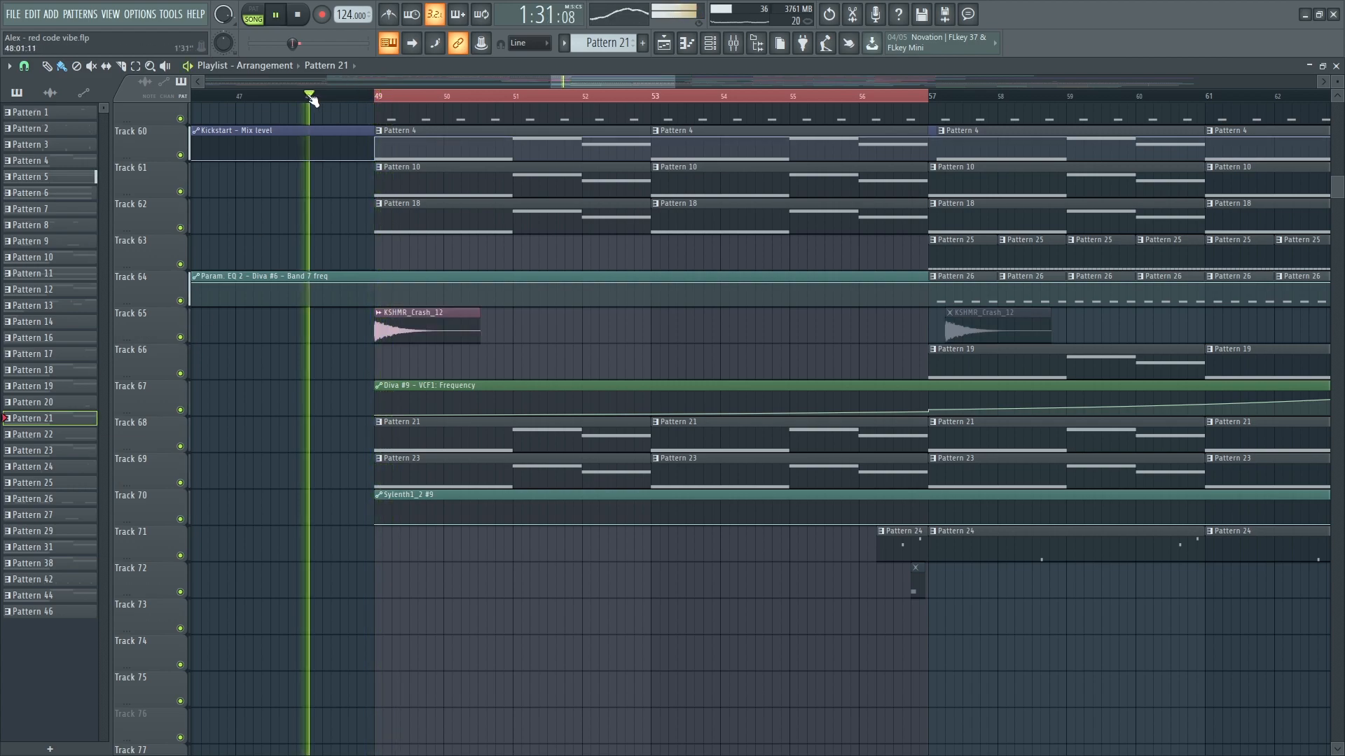
- Play the full mix from bar 49 and extend the playback selection to bar 73
scroll(431, 362, up, 5)
scroll(431, 362, down, 4)
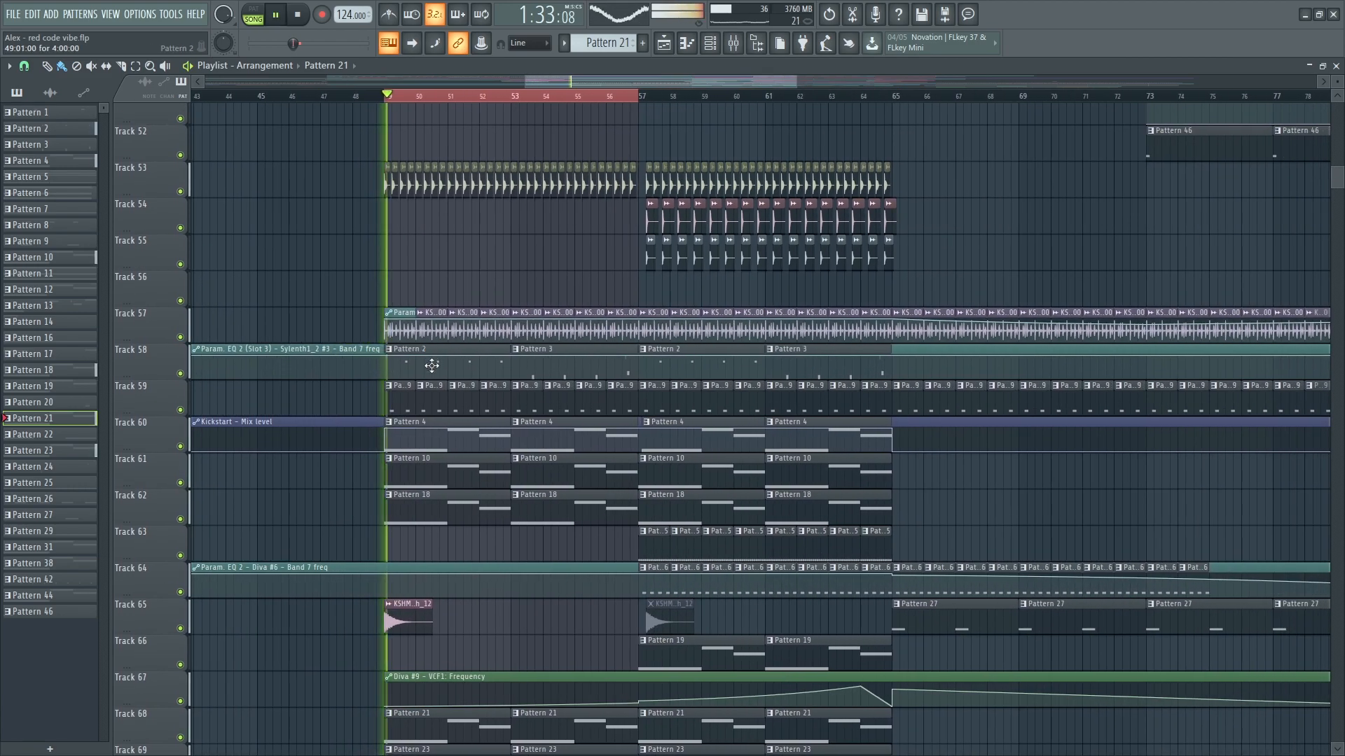
scroll(431, 362, down, 6)
scroll(504, 445, up, 2)
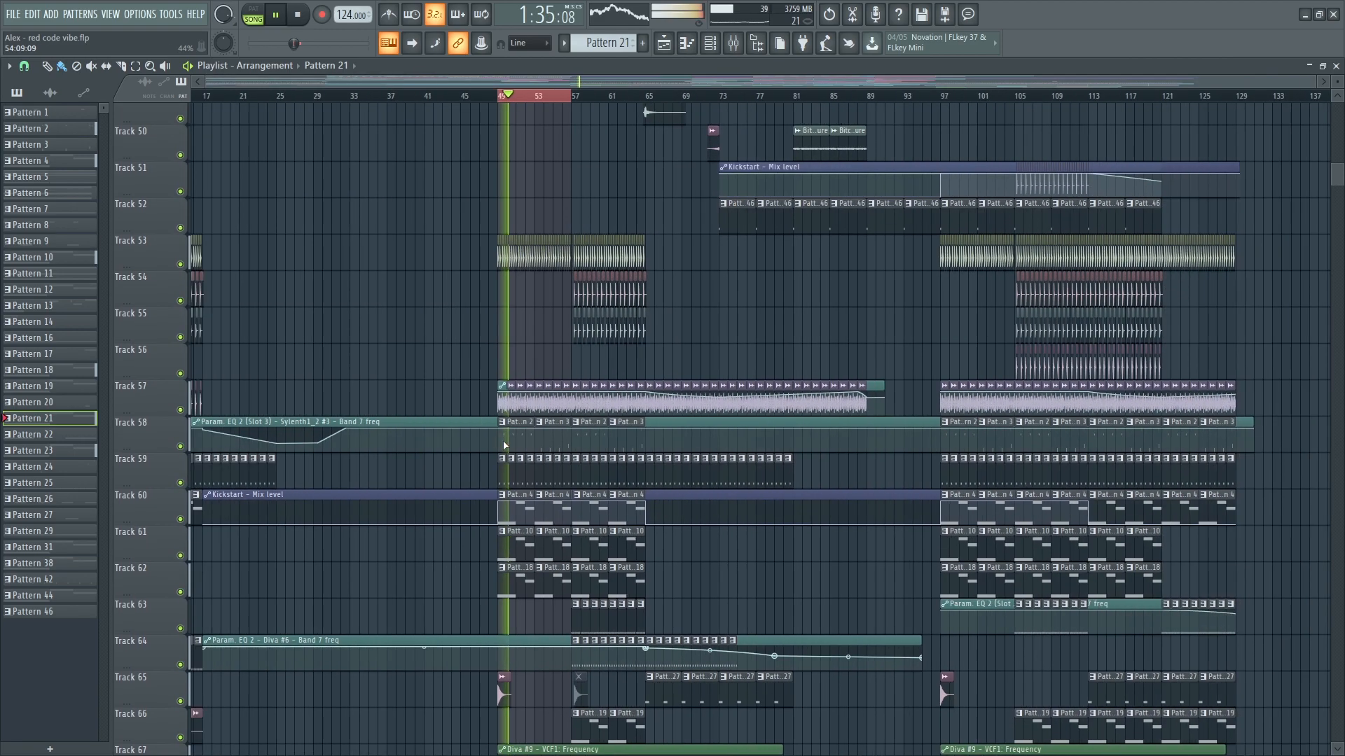
scroll(713, 90, down, 2)
drag(744, 98, 571, 96)
scroll(705, 301, up, 5)
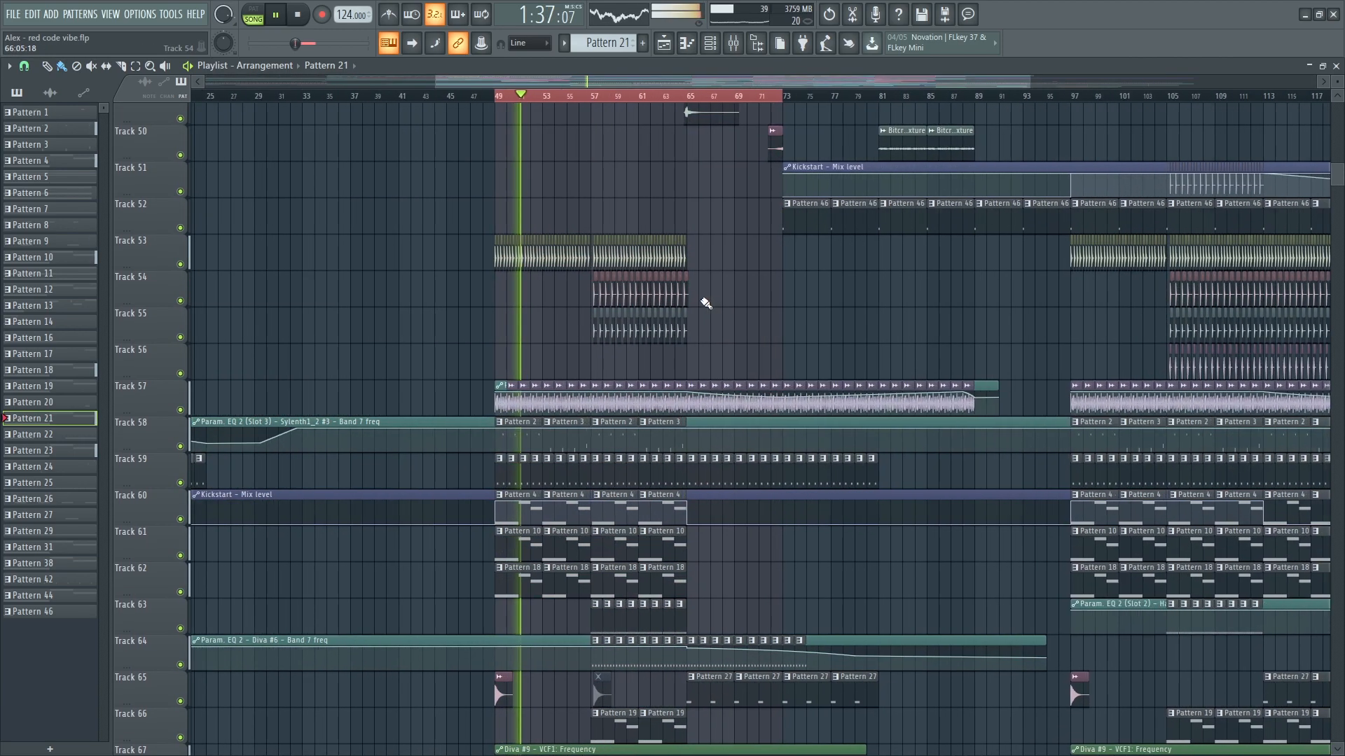
- Examine the drop's second half from bar 57 across tracks 51 to 72 while it plays
scroll(561, 435, down, 3)
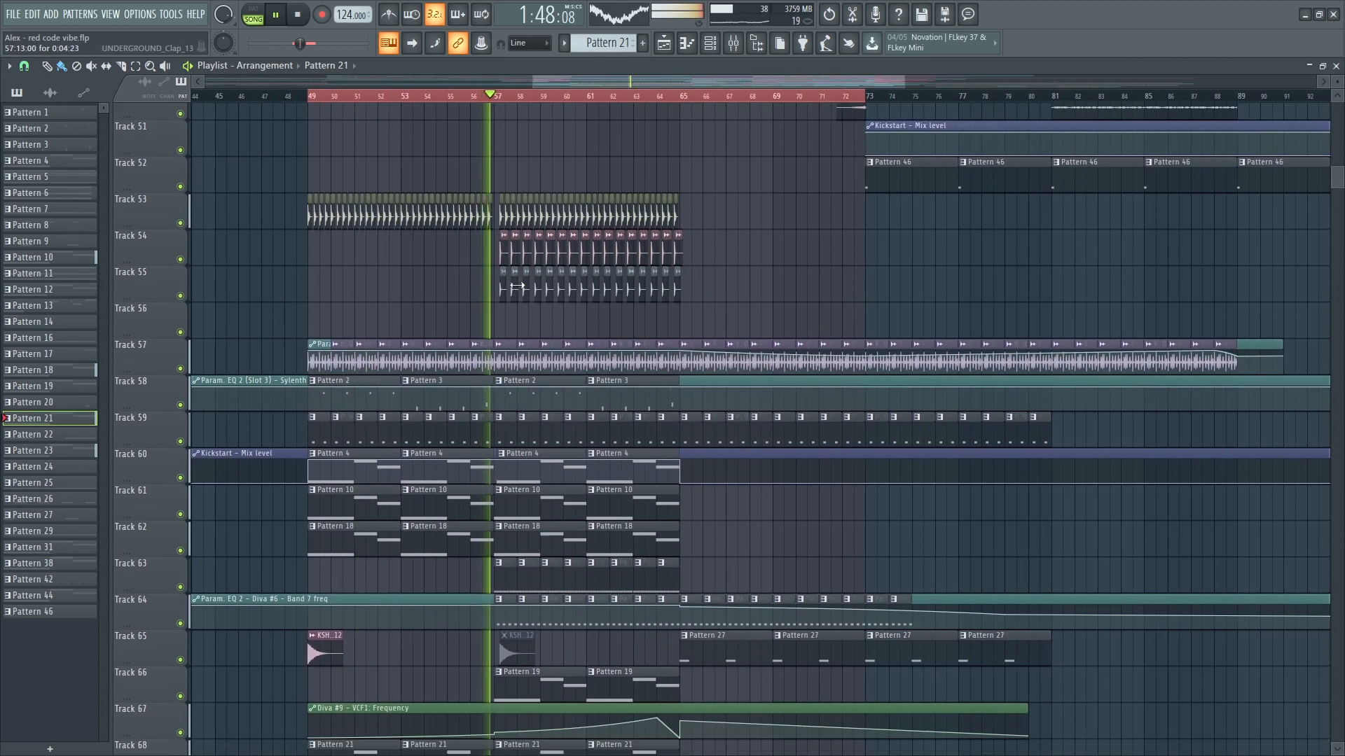
scroll(561, 435, up, 2)
scroll(561, 435, down, 4)
scroll(600, 456, down, 2)
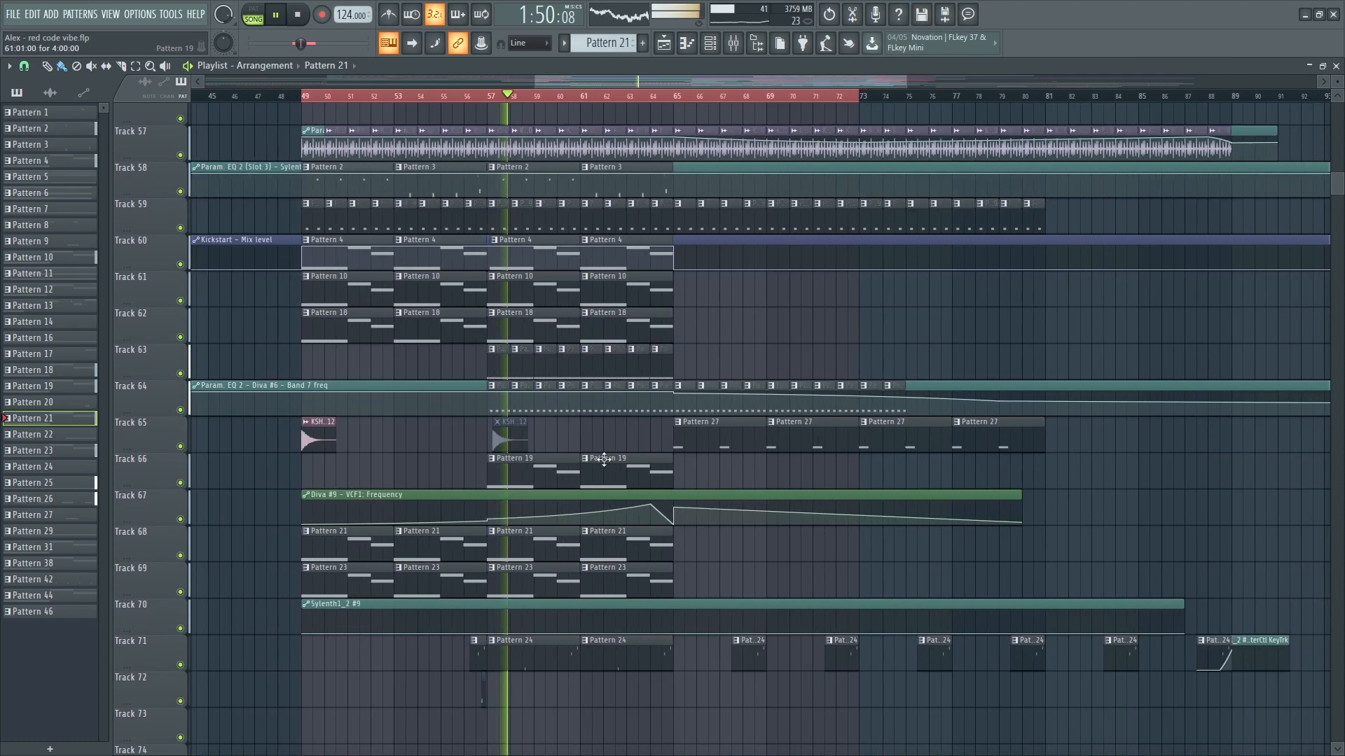
scroll(573, 503, up, 1)
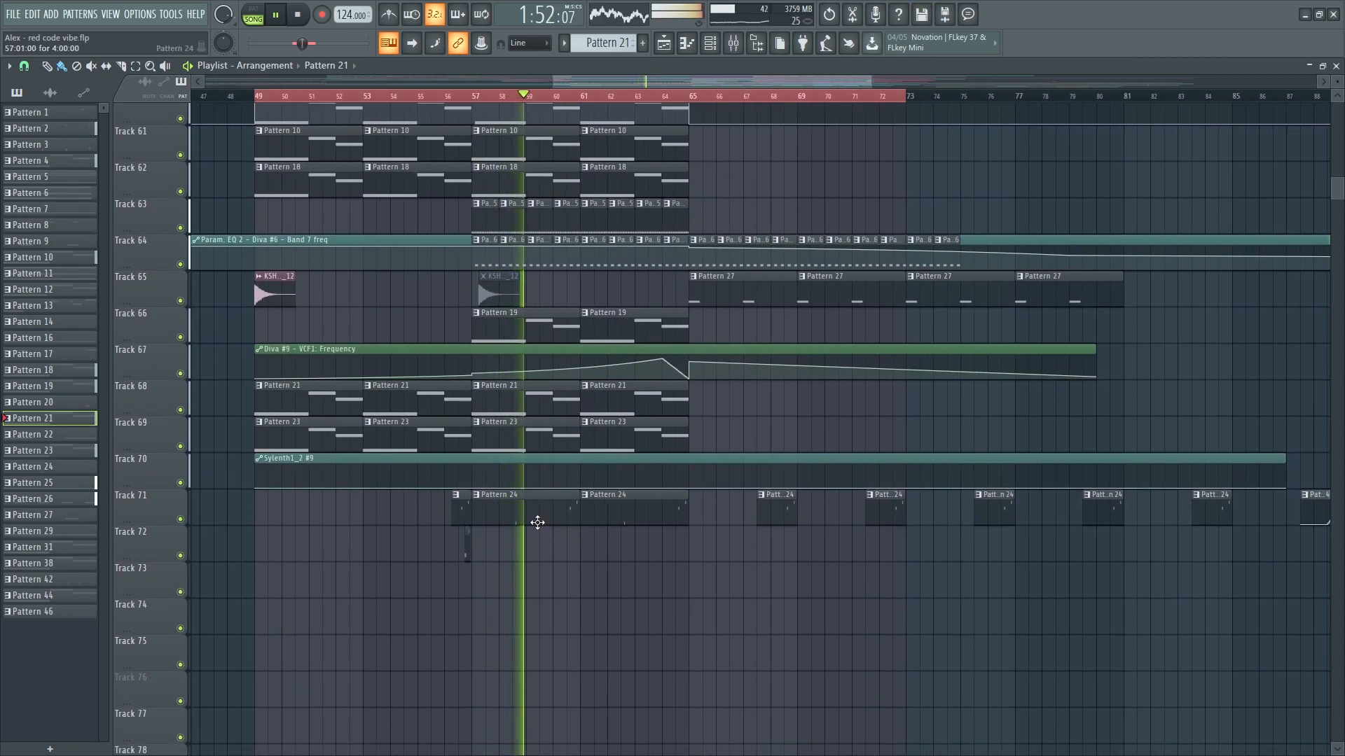
scroll(587, 543, up, 2)
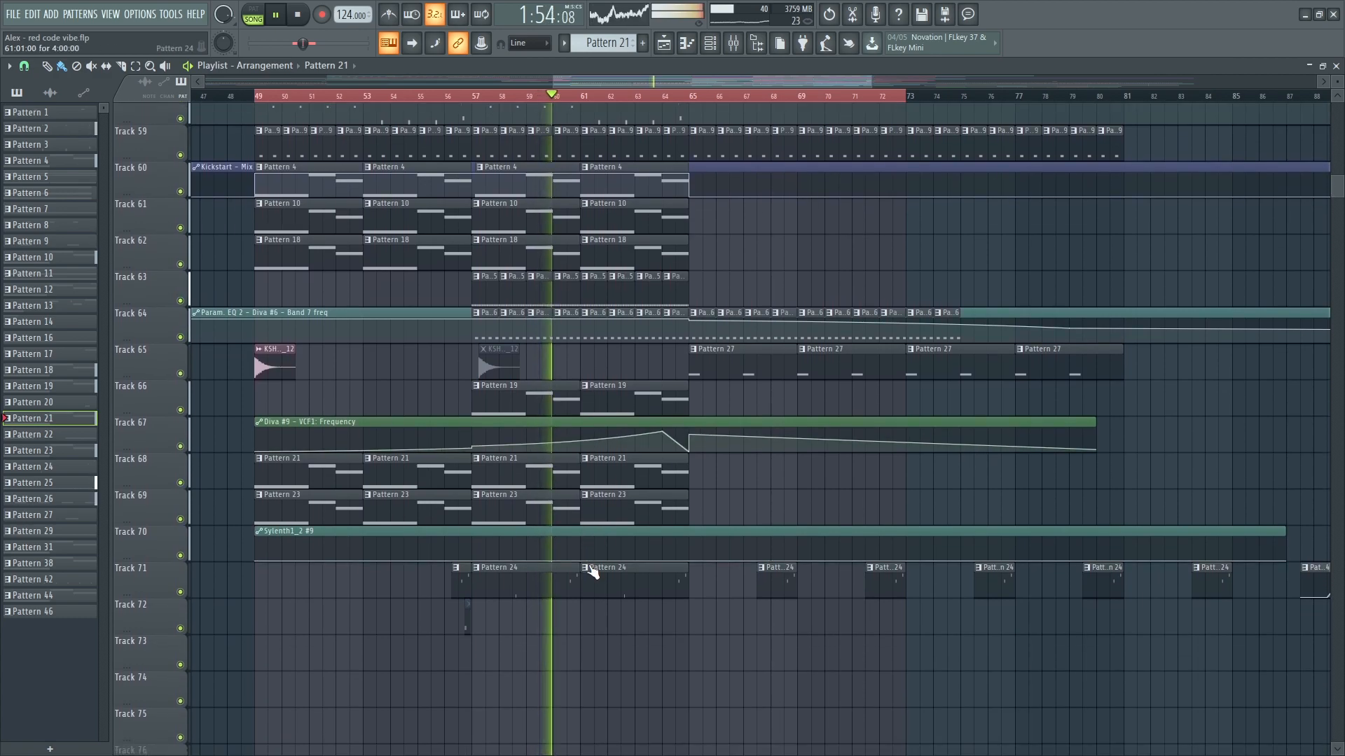
- Open Pattern 24's notes on track 71 and inspect its Sylenth1_2 #8 patch and mixer track
double_click(558, 579)
key(l)
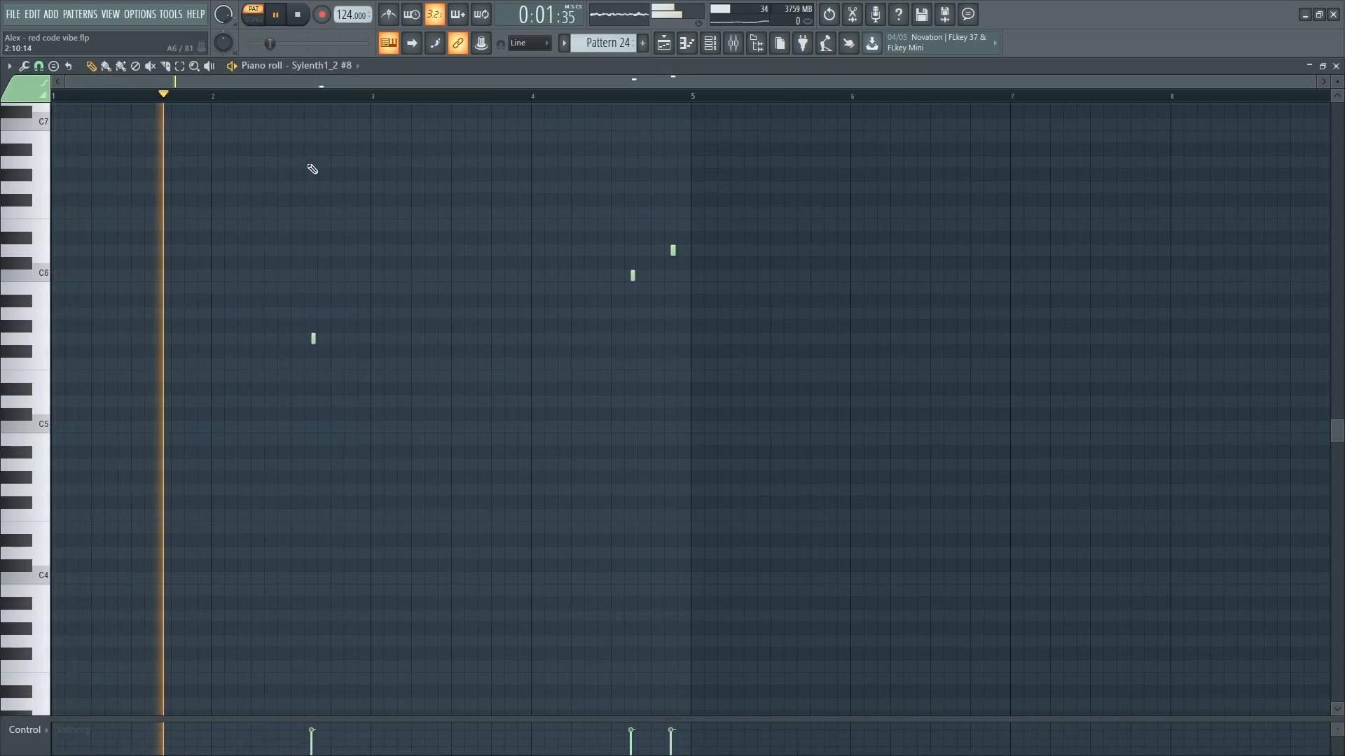
key(F6)
click(121, 167)
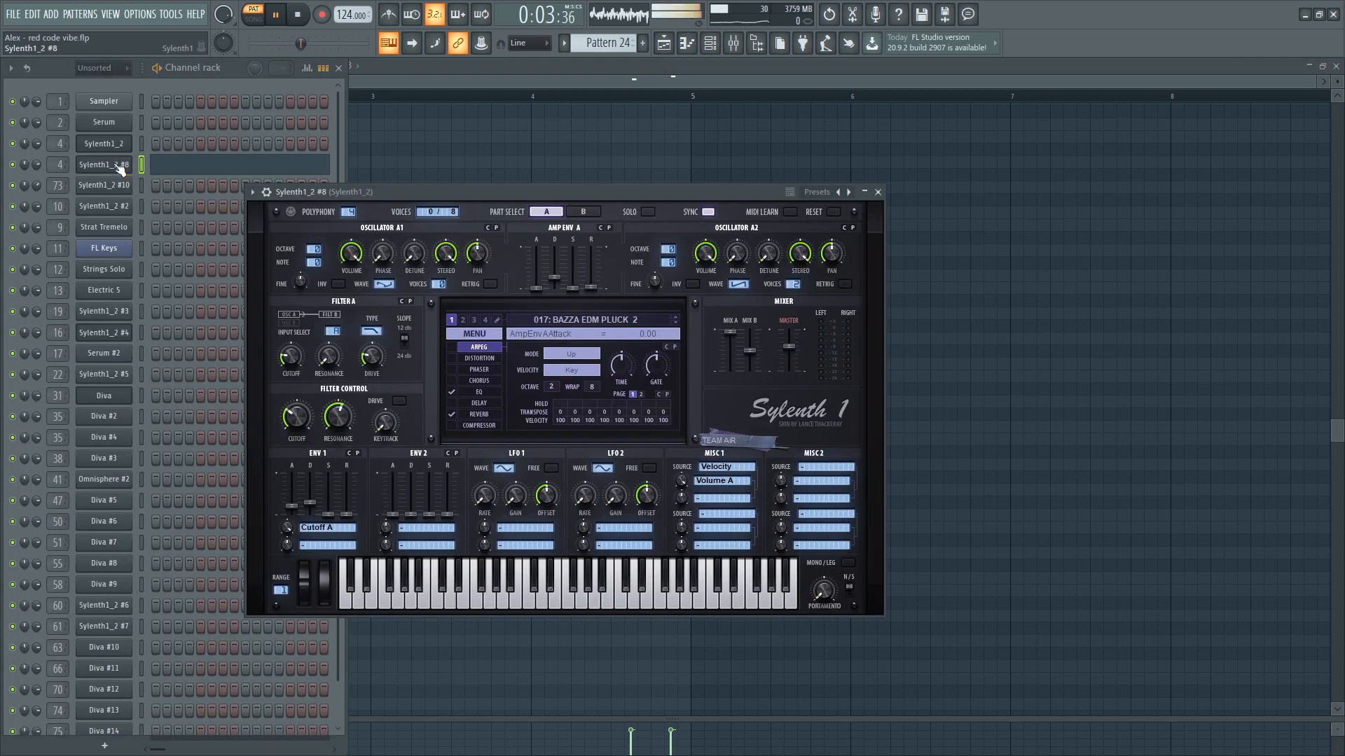
key(F9)
drag(509, 212, 263, 531)
key(F7)
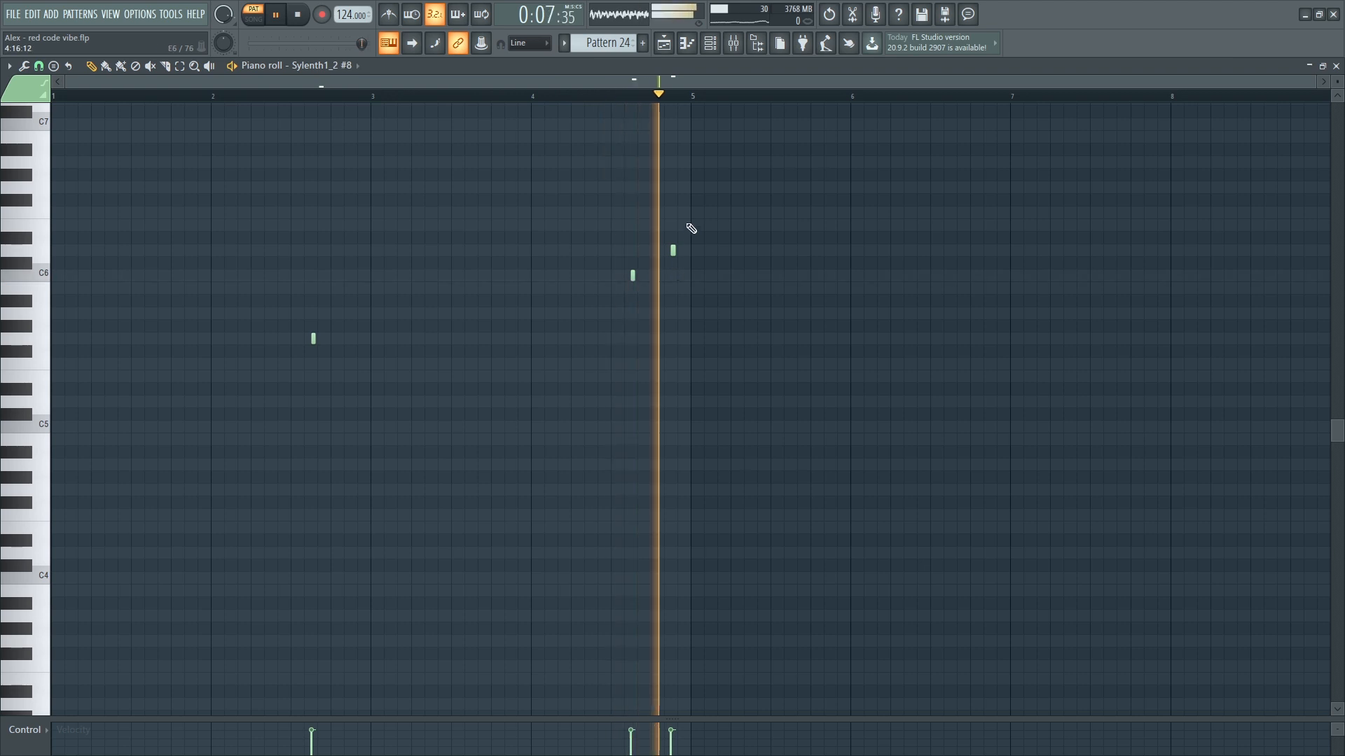
key(F9)
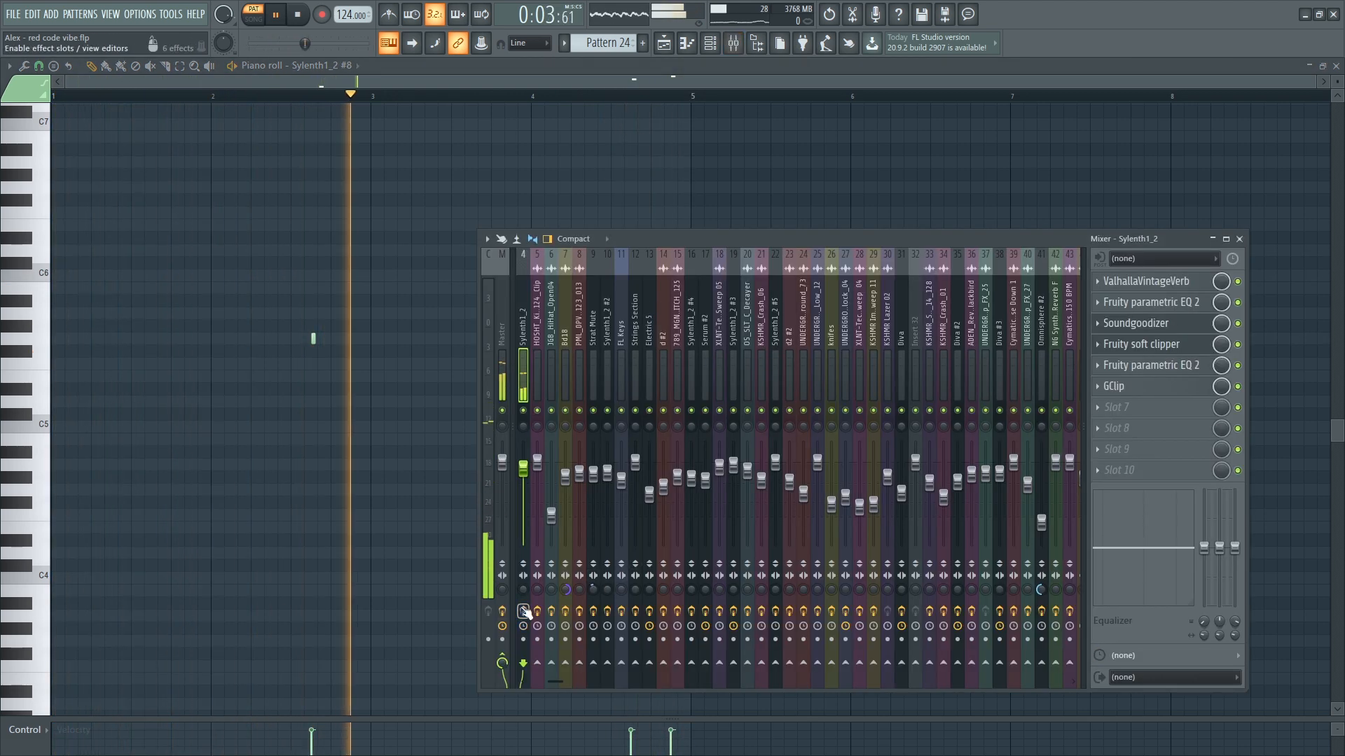
- Return to the arrangement and audition track 64 in solo from bar 65
click(664, 43)
click(672, 96)
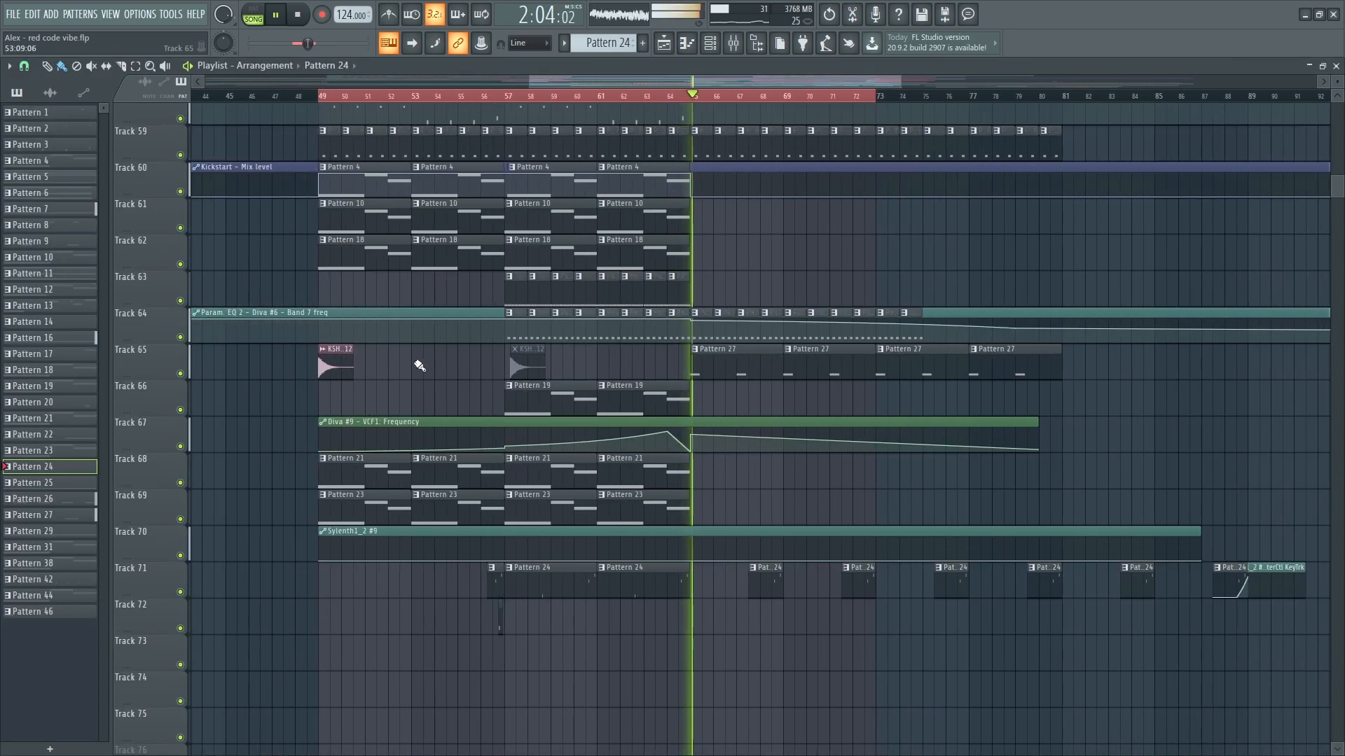
right_click(180, 338)
click(693, 97)
scroll(695, 460, down, 2)
scroll(840, 378, up, 1)
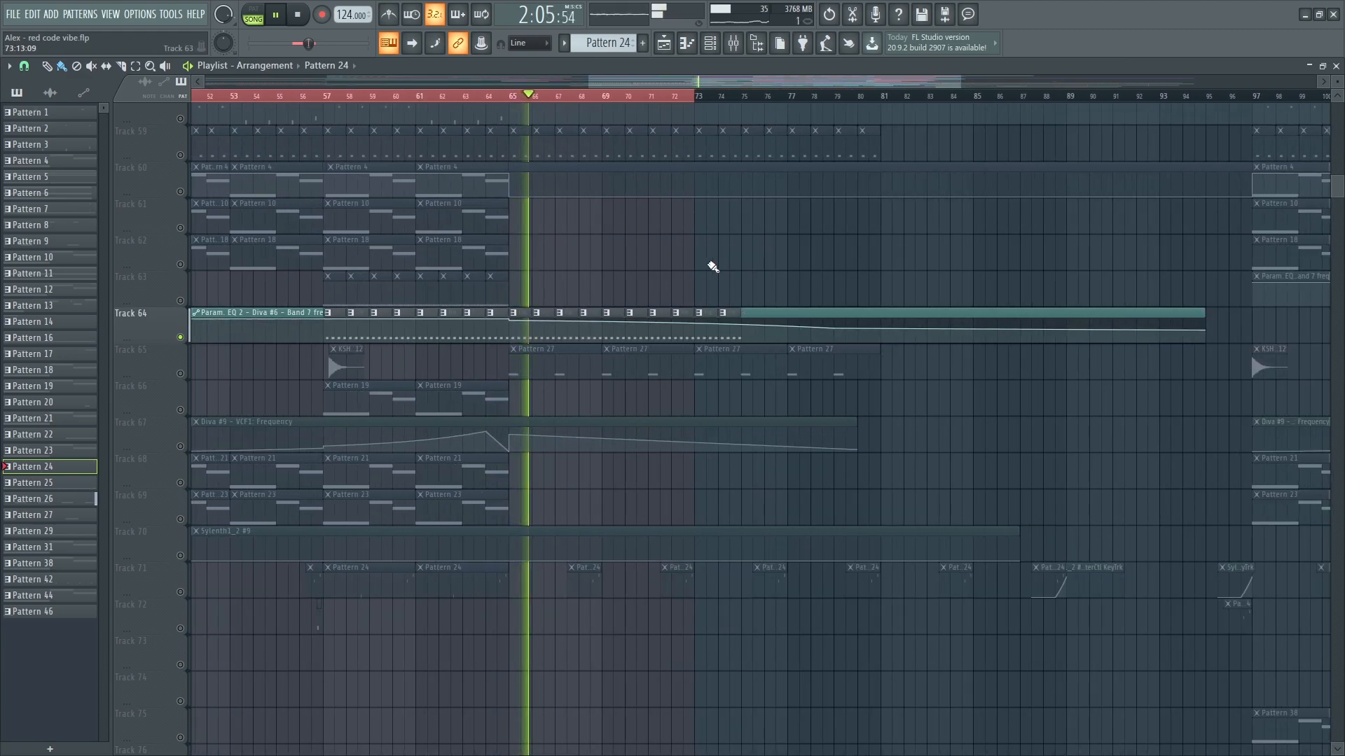
- Focus the Diva #6 Band 7 freq automation clip on track 64, try a different curve tension and undo it
click(799, 313)
scroll(727, 292, up, 2)
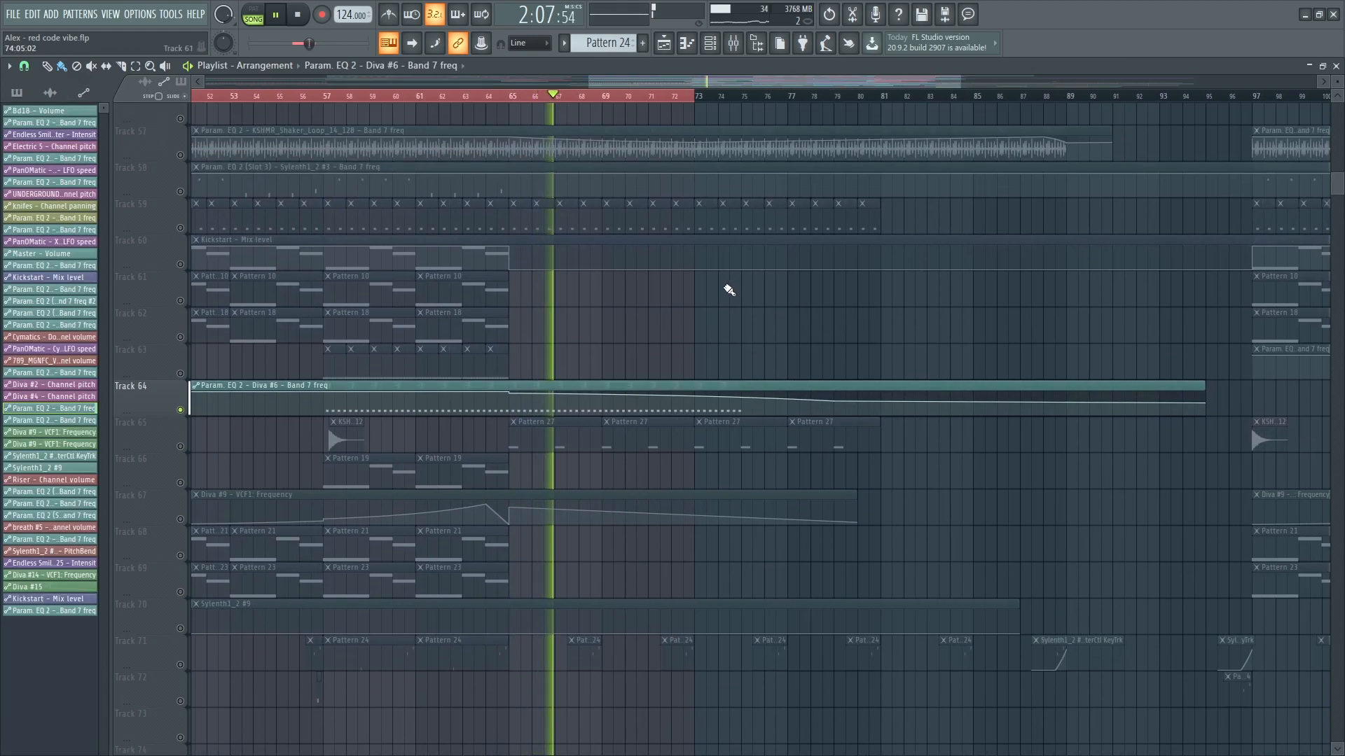
drag(672, 394, 672, 385)
key(ctrl+z)
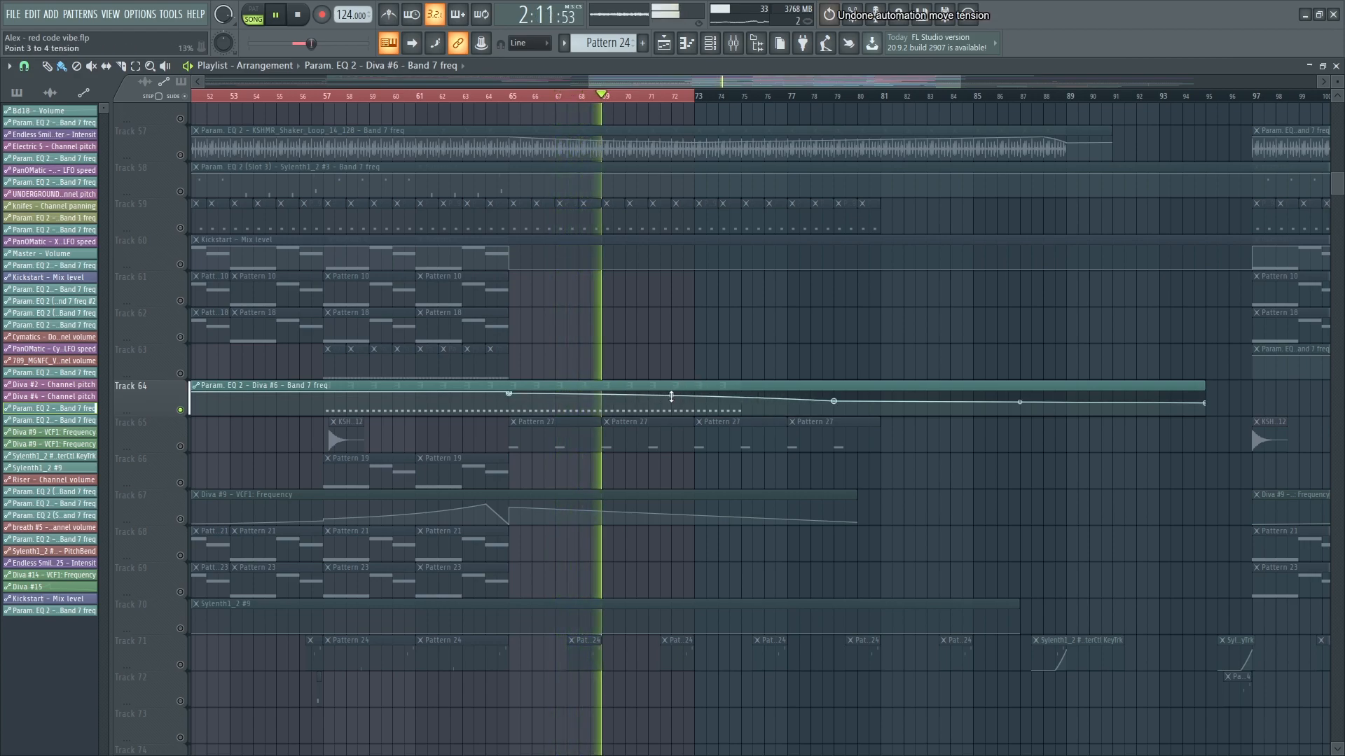
- Audition track 57's shaker loop together with track 64 and restore all tracks
click(181, 155)
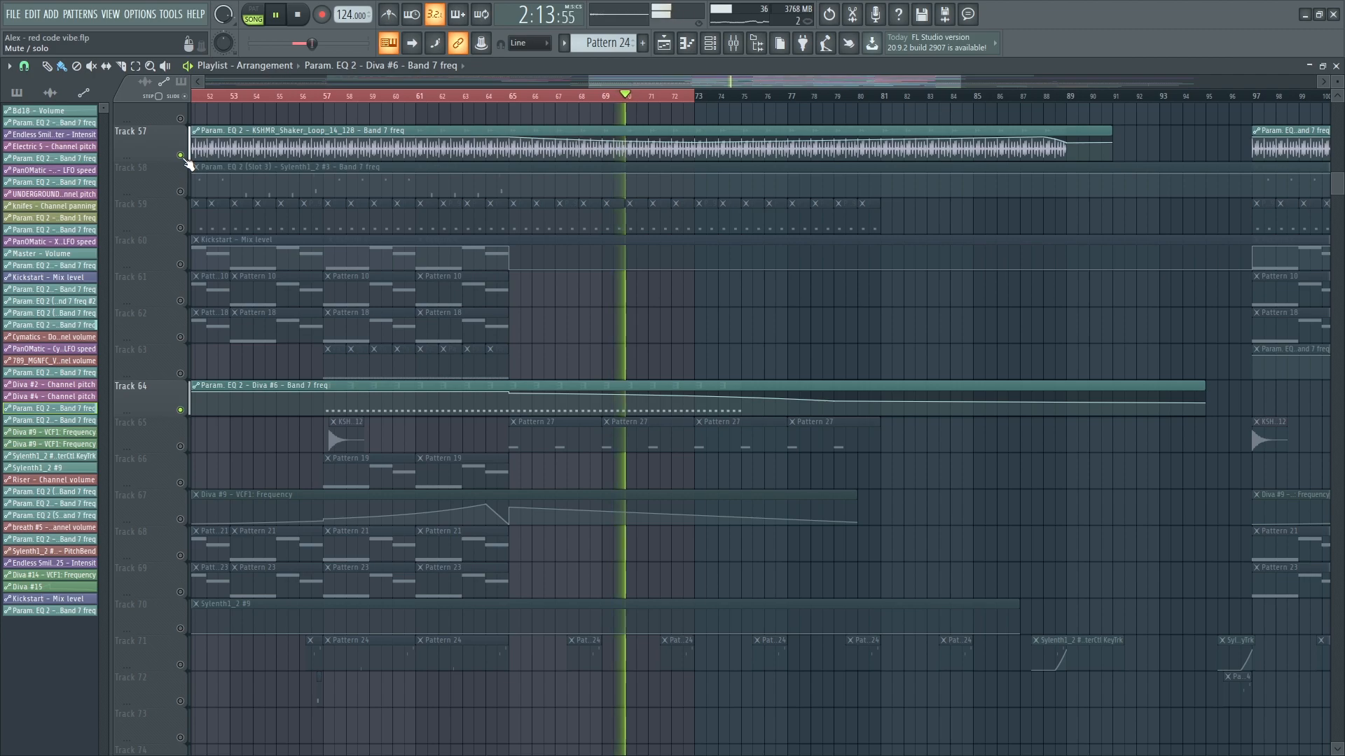
right_click(181, 156)
right_click(181, 156)
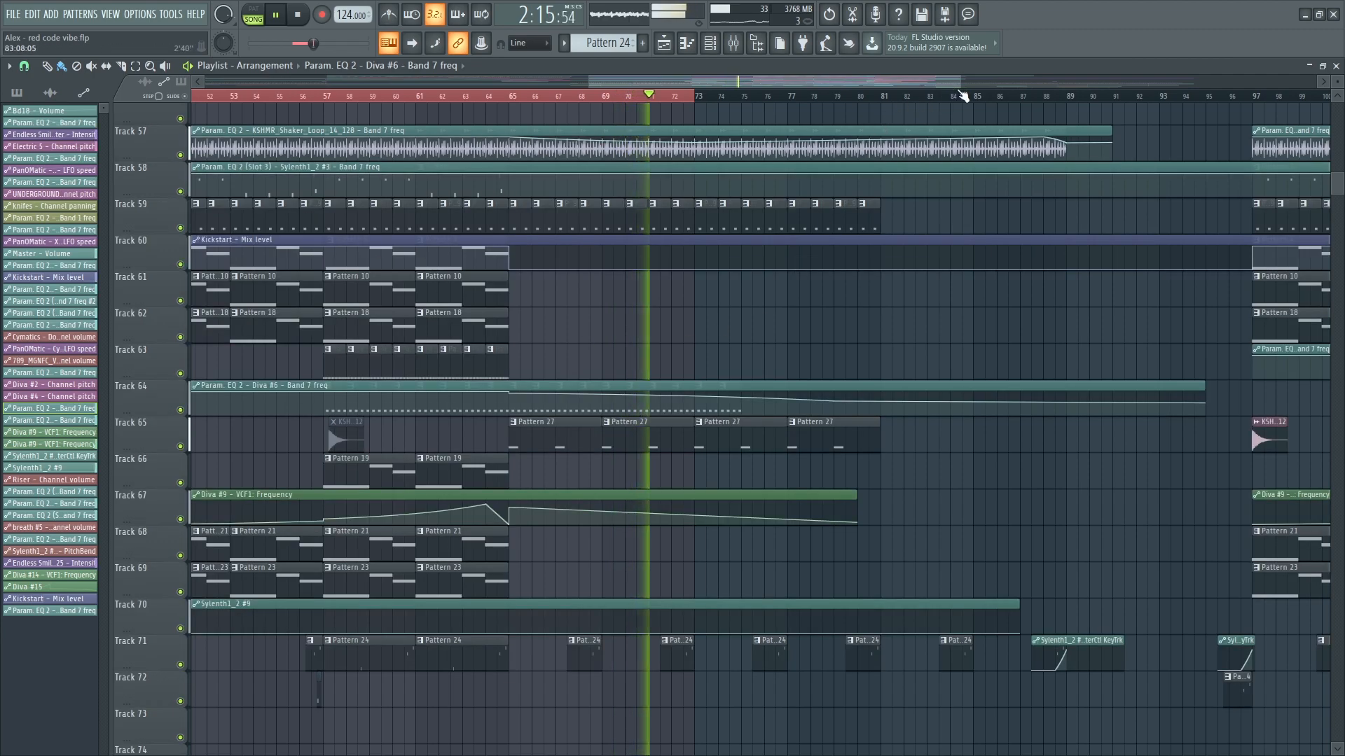
- Extend the playback selection to bar 89 and examine the section from bar 73 across tracks 36 to 52
scroll(945, 390, up, 9)
scroll(844, 327, up, 2)
scroll(759, 339, up, 3)
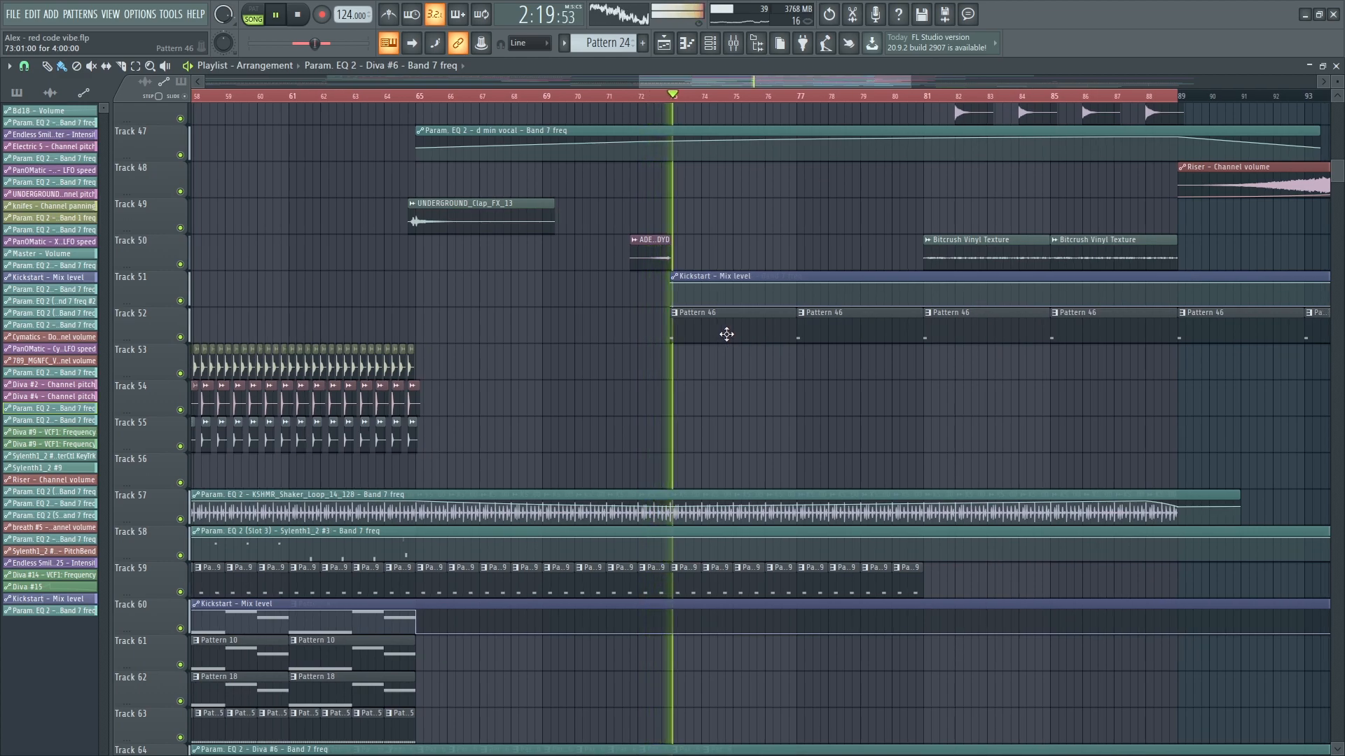
scroll(726, 335, up, 2)
scroll(726, 334, up, 8)
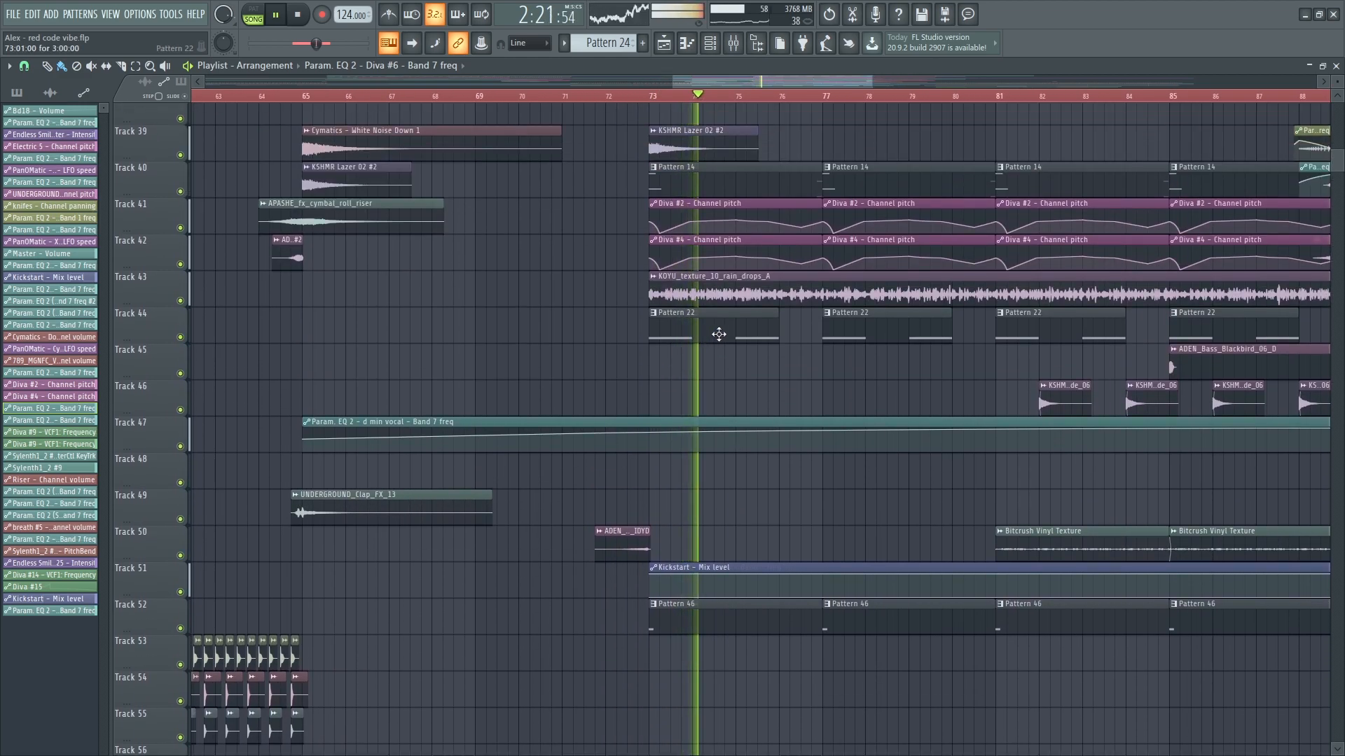
scroll(712, 375, down, 2)
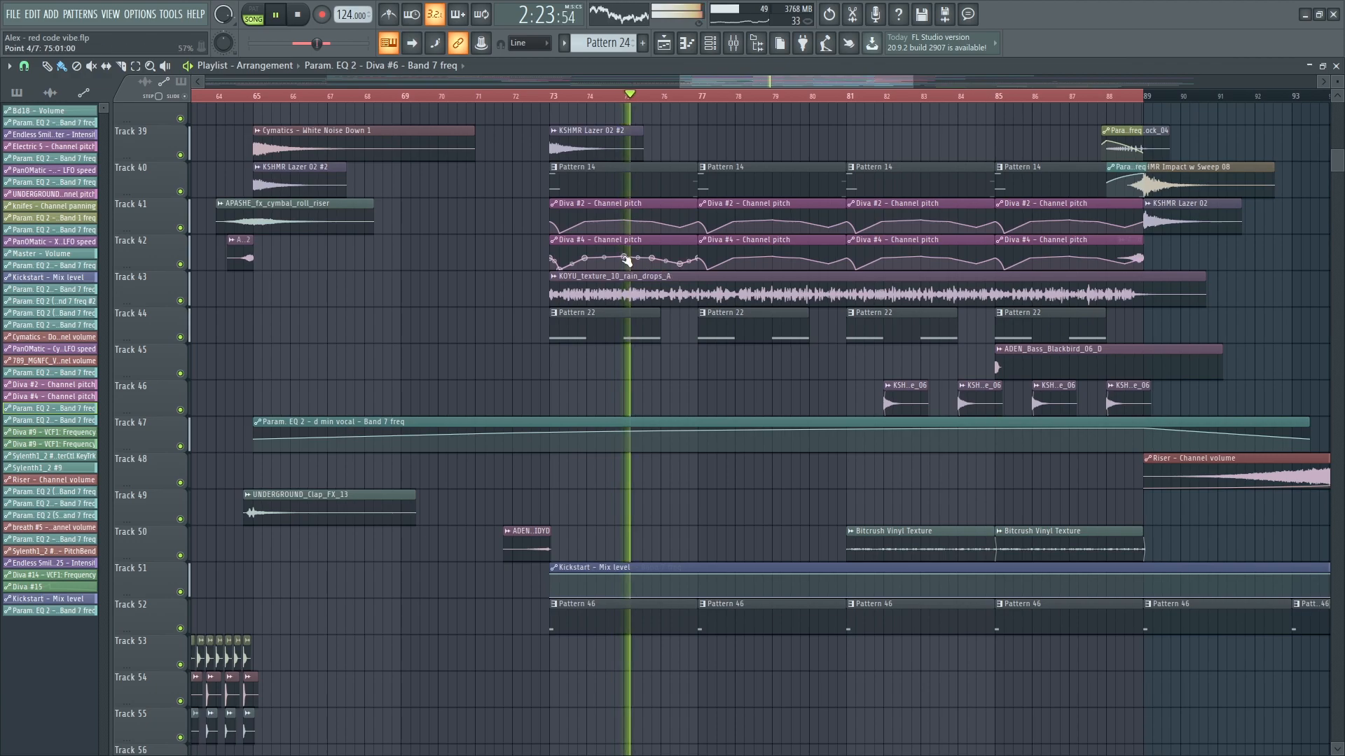
scroll(629, 261, up, 1)
scroll(632, 258, up, 3)
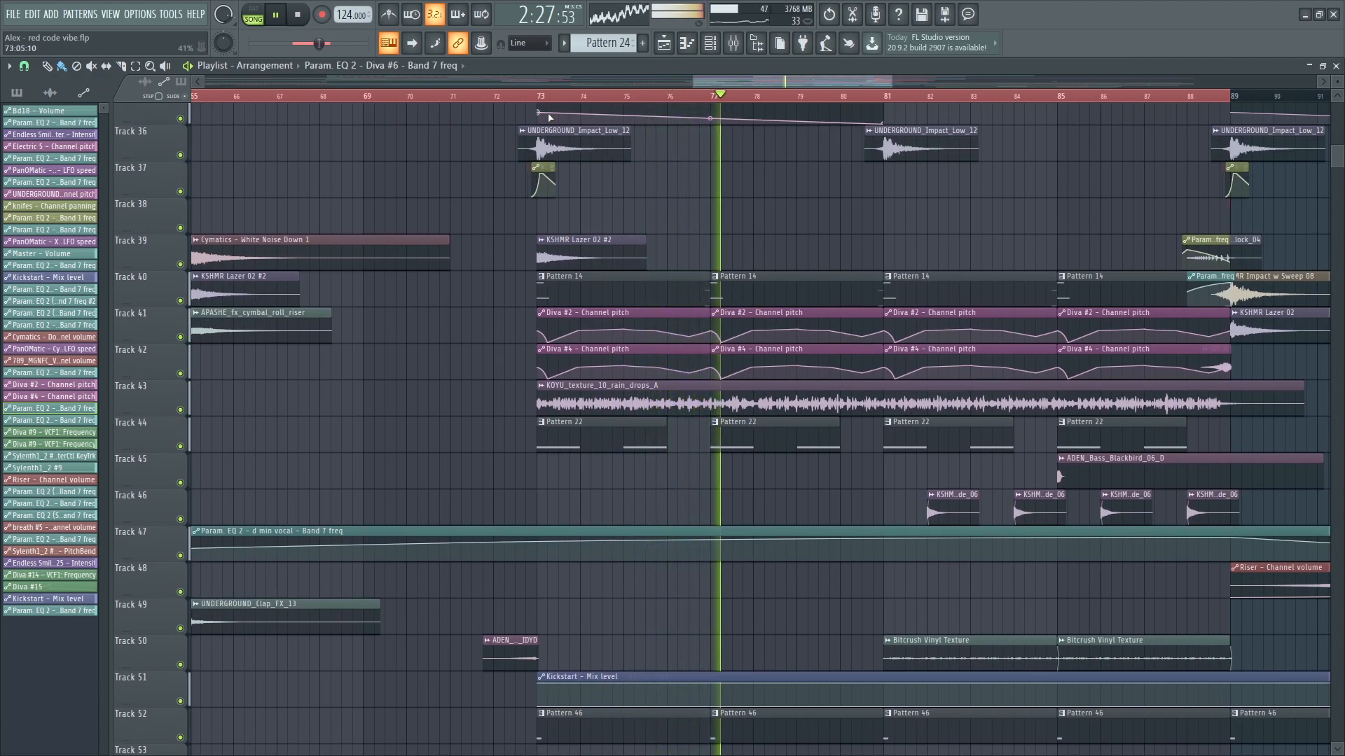
- Save the project and audition tracks 40, 41 and 42 in isolation, looping bars 73 to 77
key(ctrl+s)
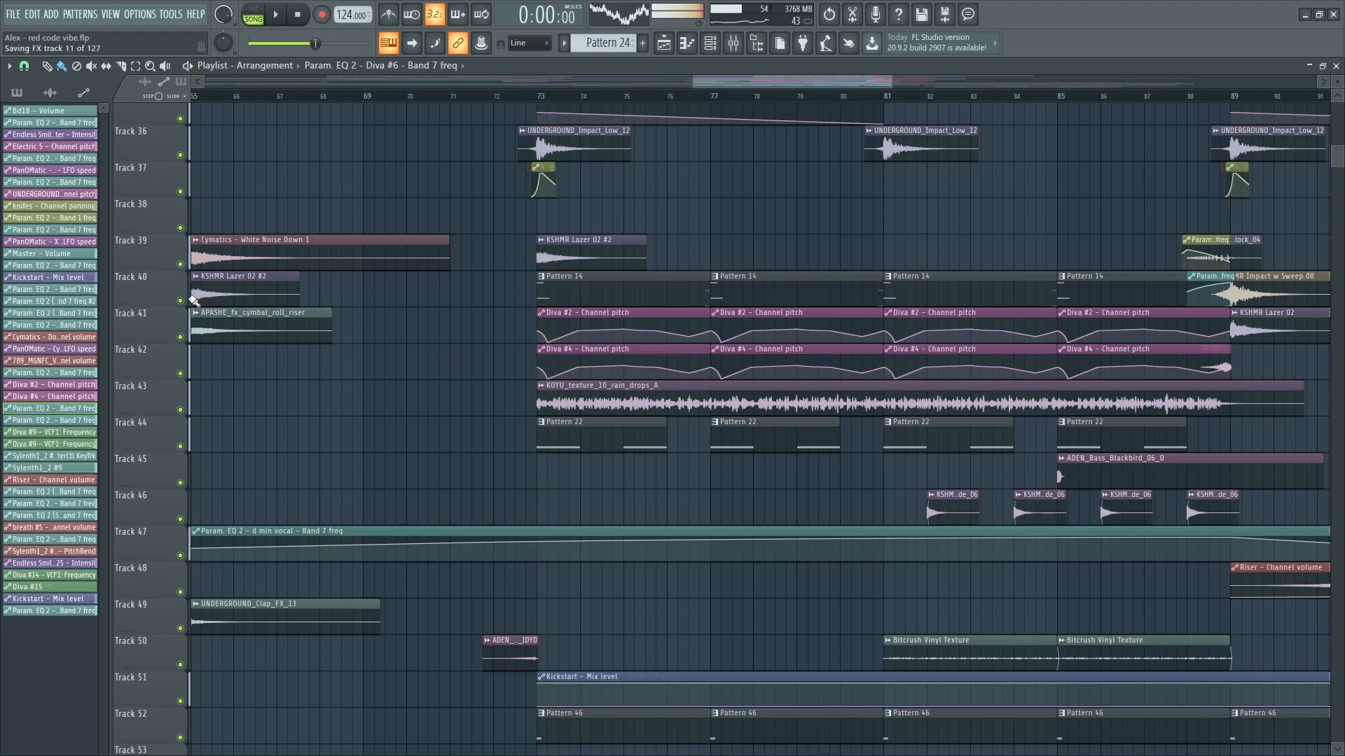
right_click(181, 301)
drag(539, 100, 709, 100)
key(space)
click(181, 338)
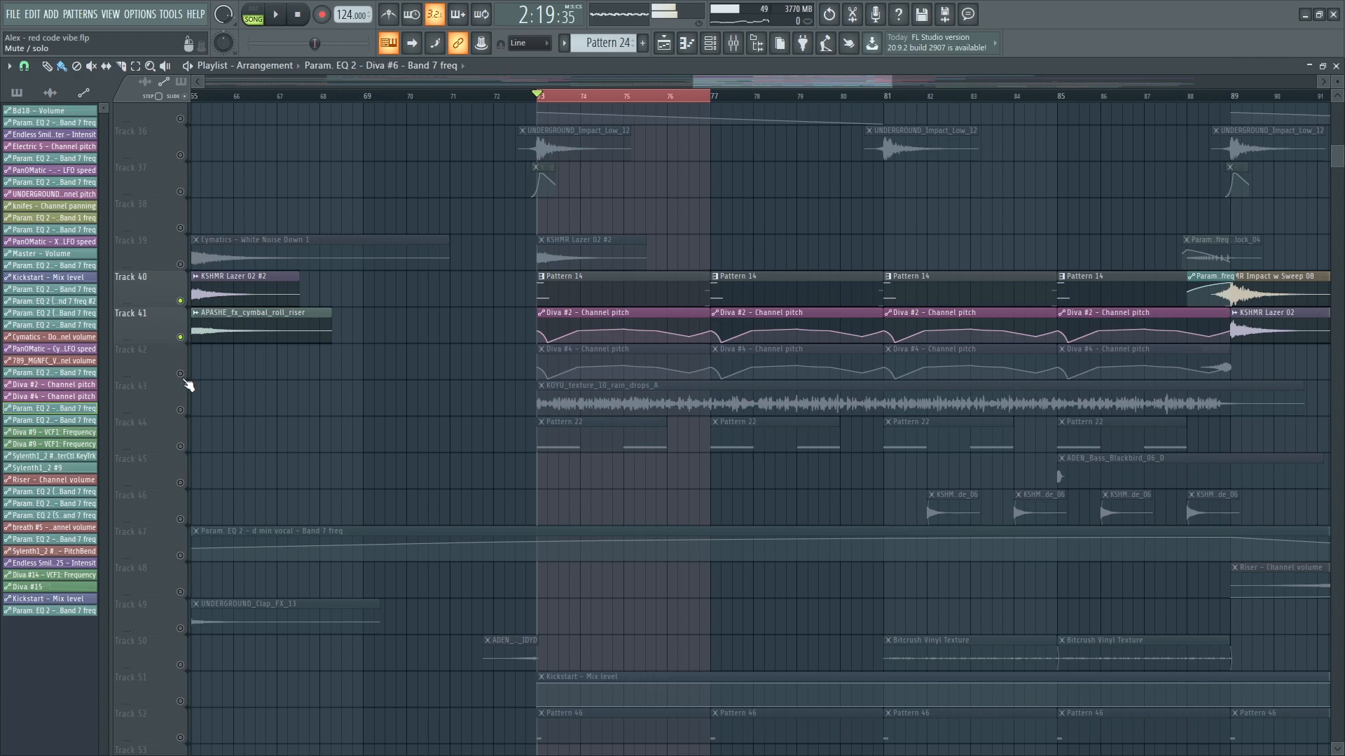
click(181, 374)
- Stop playback and open Pattern 14's notes on track 40 together with the channel list
key(space)
double_click(577, 284)
key(space)
key(F6)
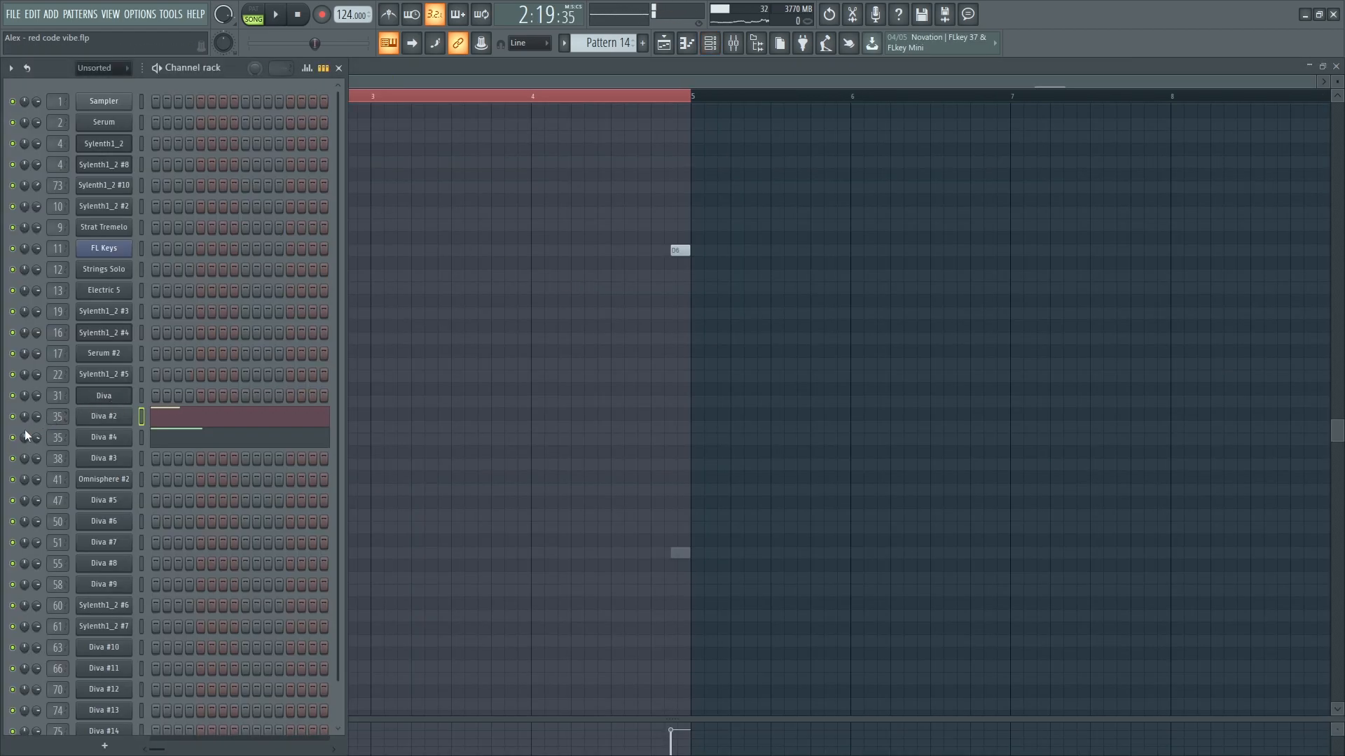
- Show the mixer and inspect Diva #2's first four effects, from Fruity parametric EQ 2 and Soundgoodizer to SAUSAGE FATTENER and the second EQ
key(F9)
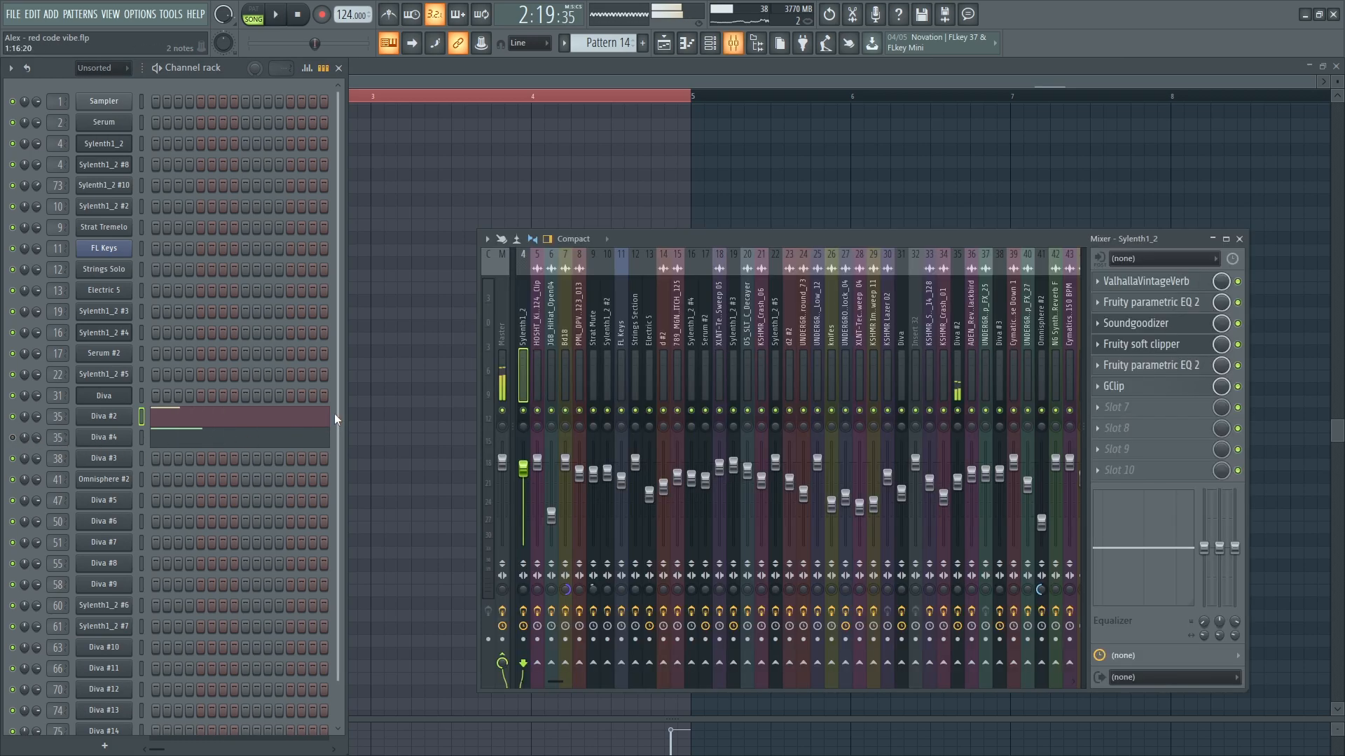
key(space)
click(956, 353)
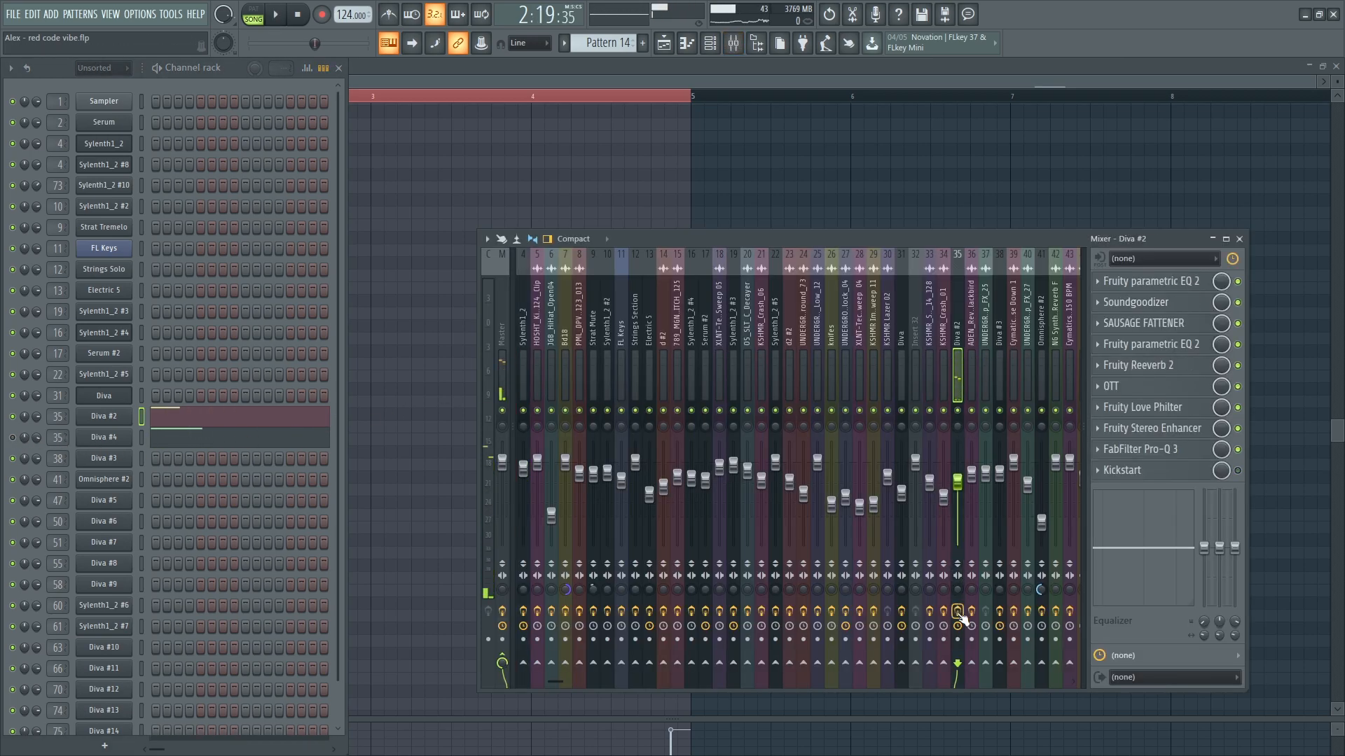
click(1184, 283)
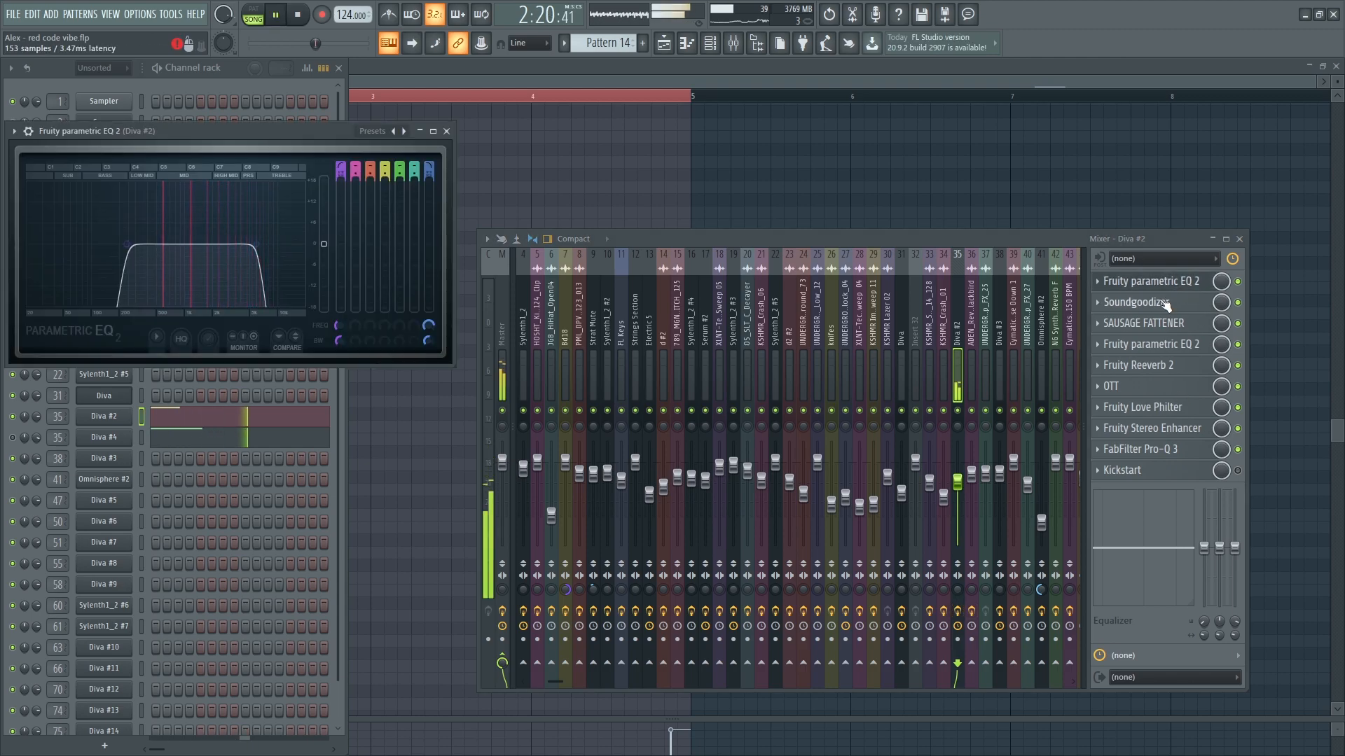
click(1165, 303)
click(1153, 328)
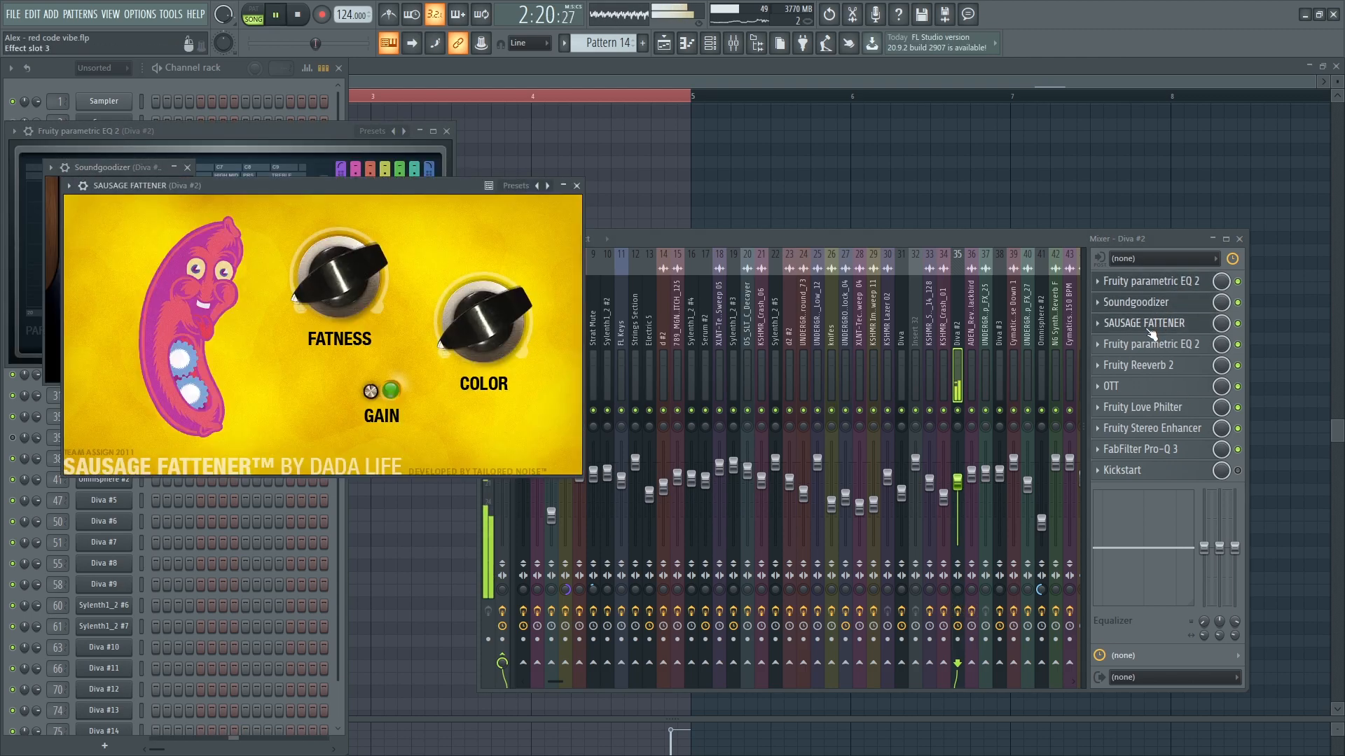
click(1150, 346)
- Inspect Diva #2's remaining effects from Fruity Reeverb 2 to FabFilter Pro-Q 3 during playback, comparing the sound with Fruity Love Philter bypassed
key(space)
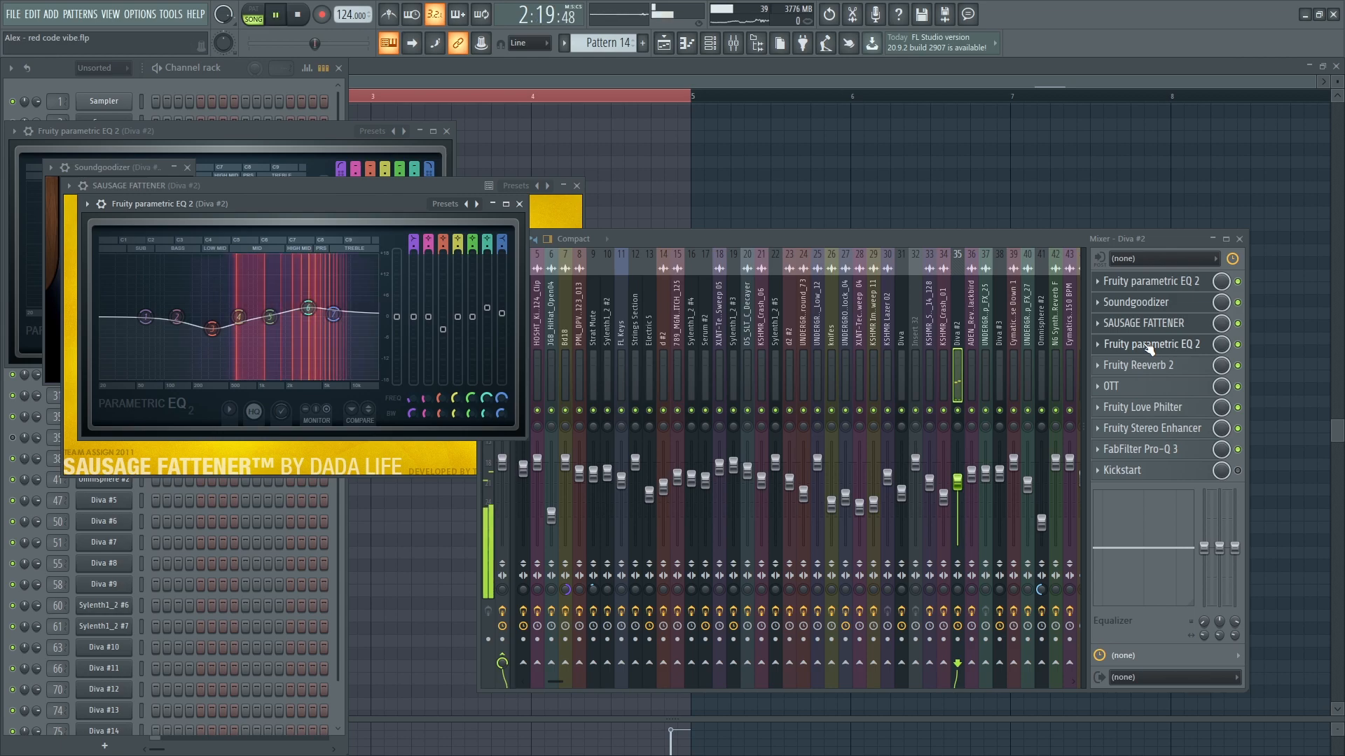
click(1143, 366)
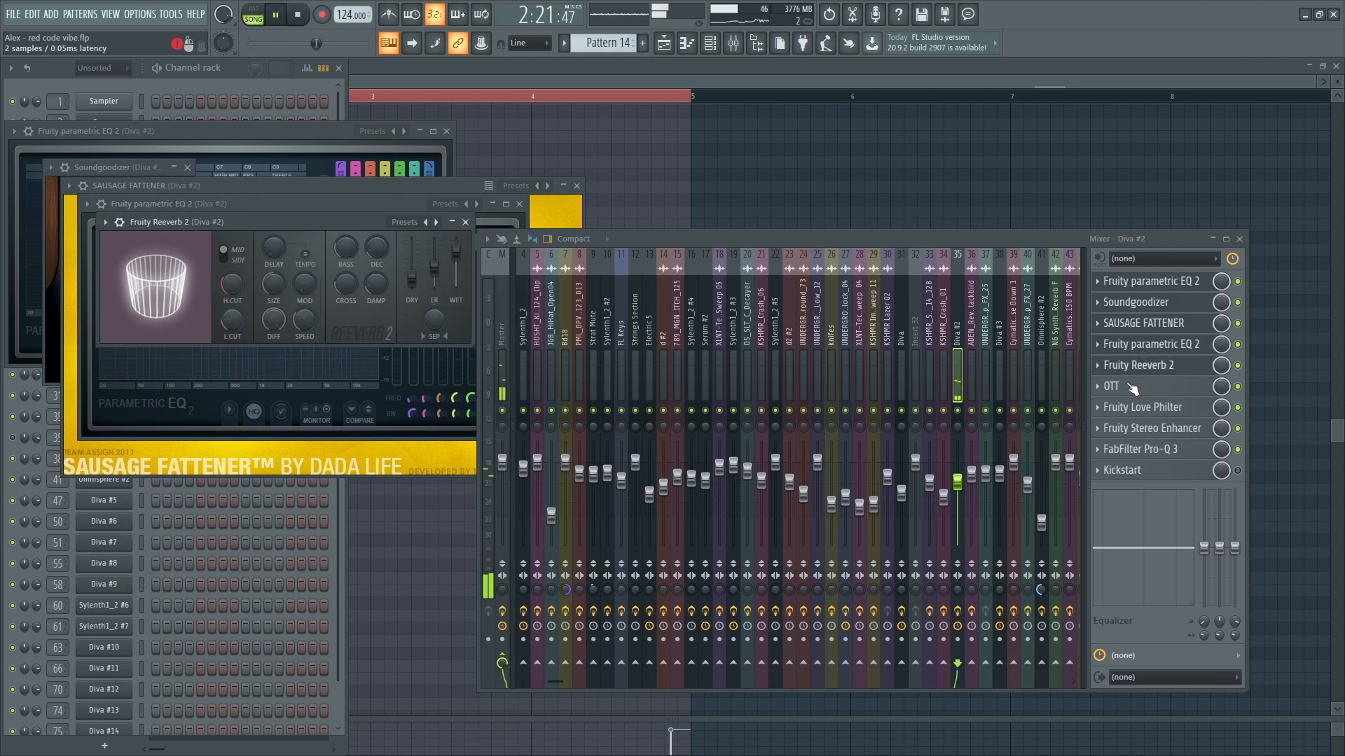
click(1132, 388)
click(1137, 409)
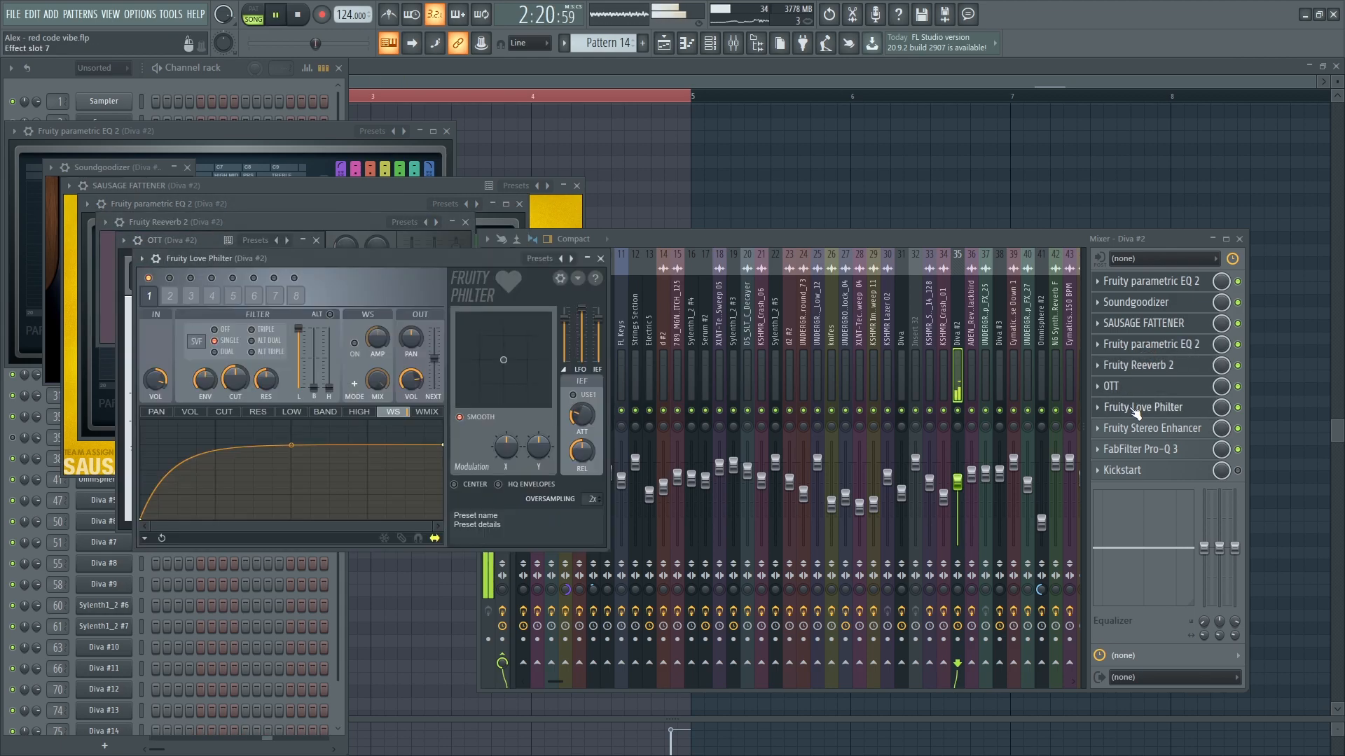
key(space)
click(1238, 409)
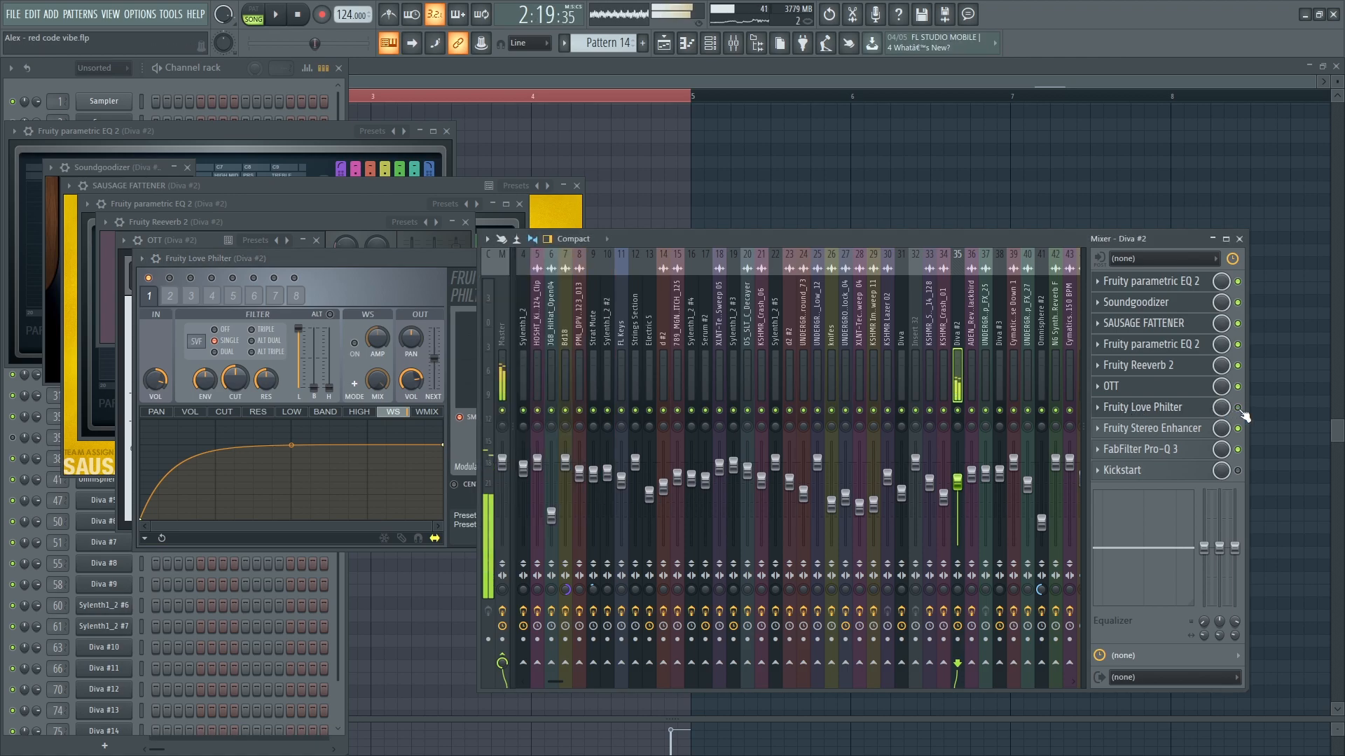
click(1163, 429)
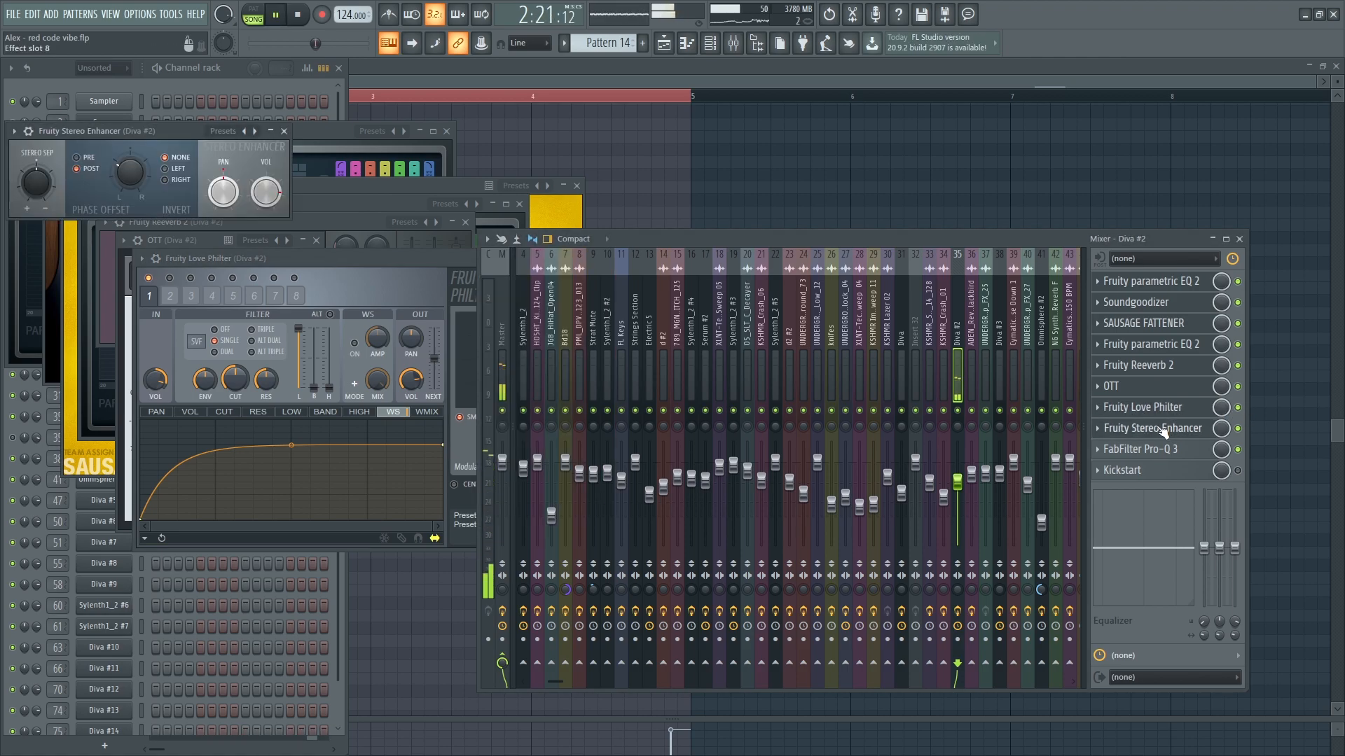
click(1162, 450)
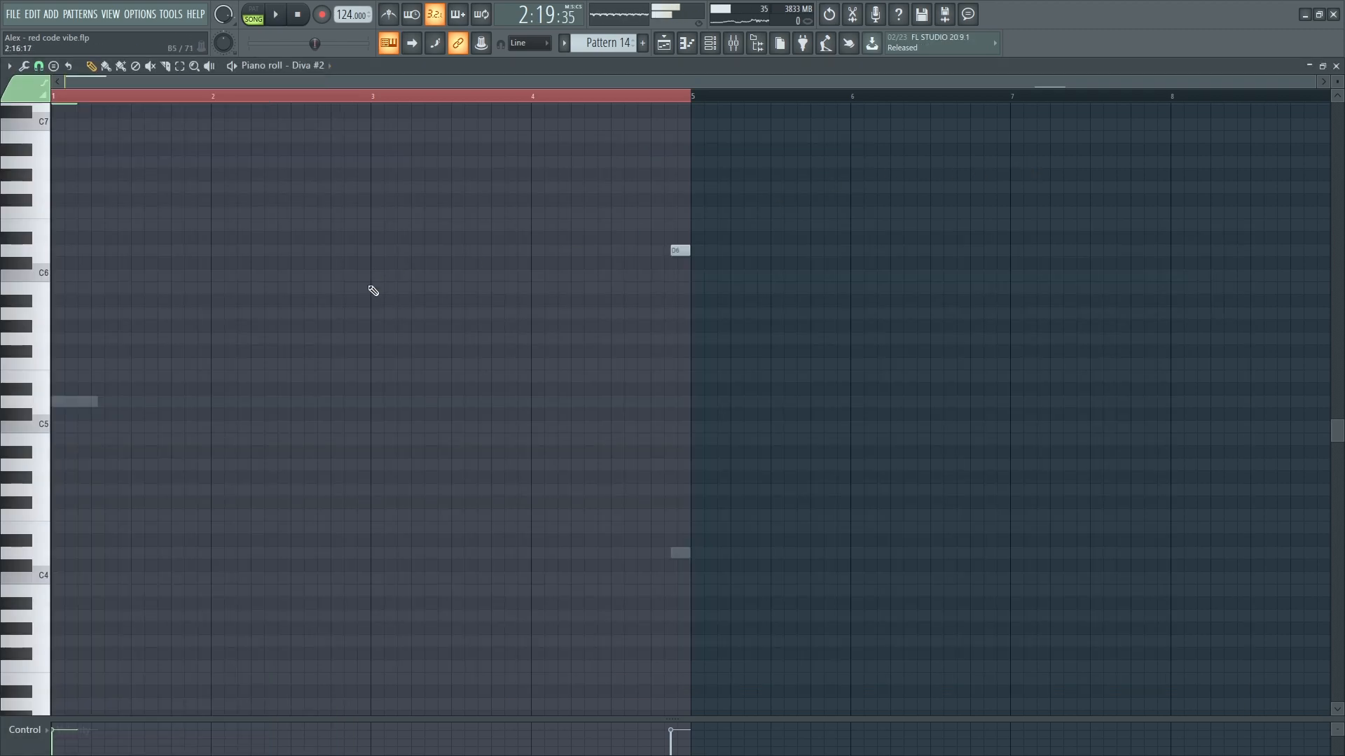
- Check the Diva #2 and Diva #4 channels alongside the mixer, and play their layers from the arrangement
key(F6)
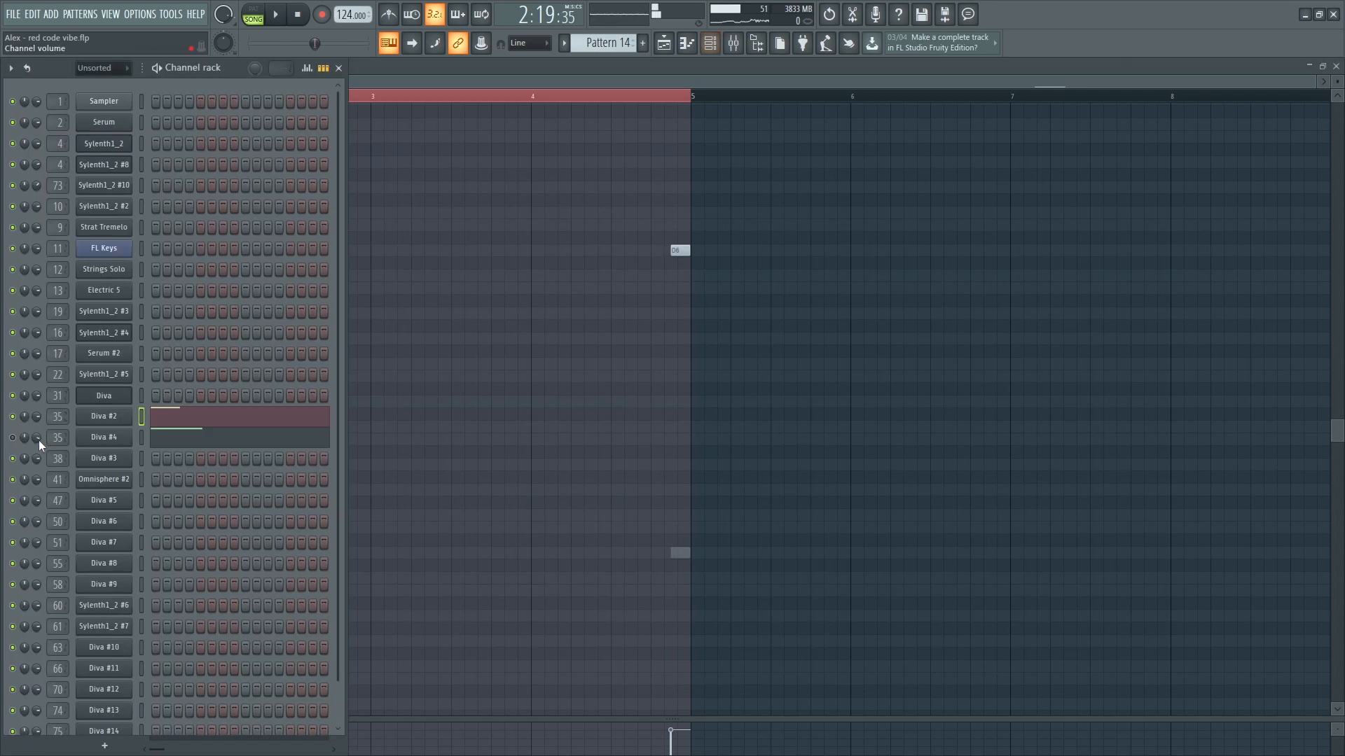
key(F9)
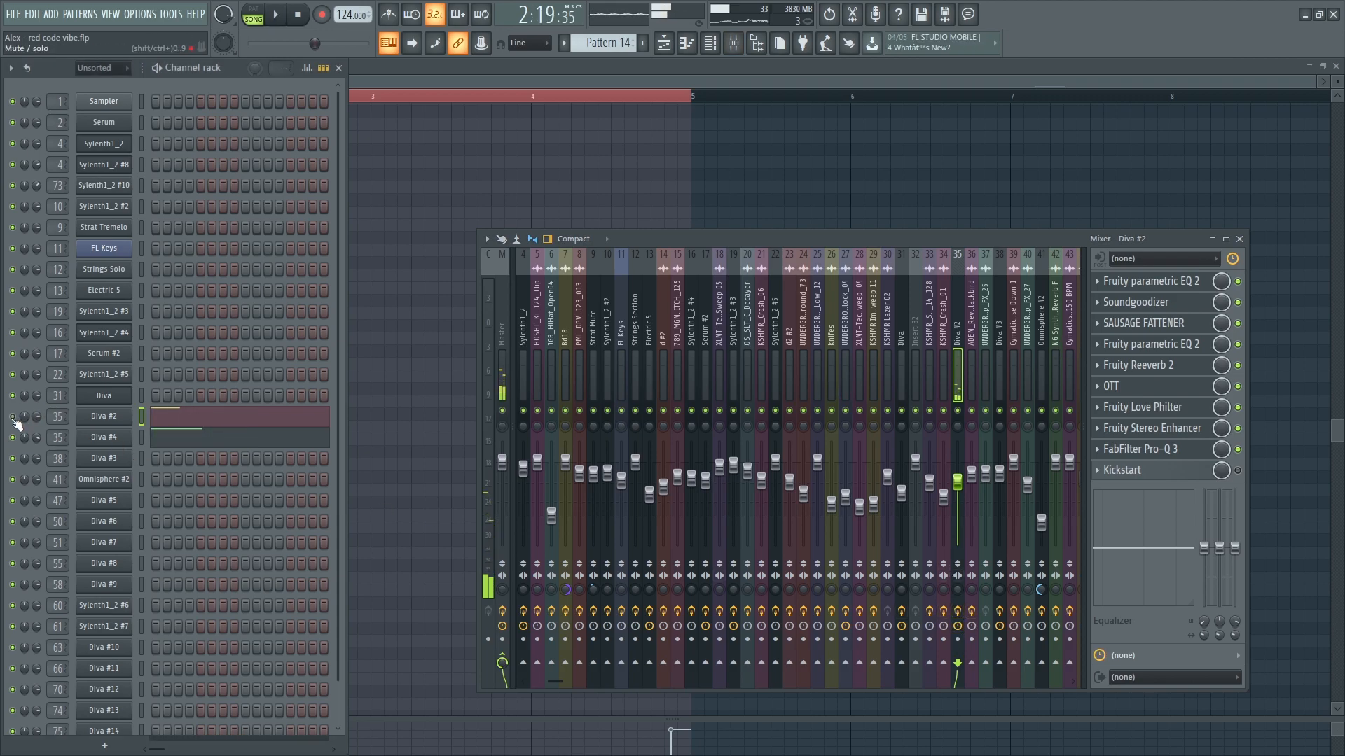
key(F5)
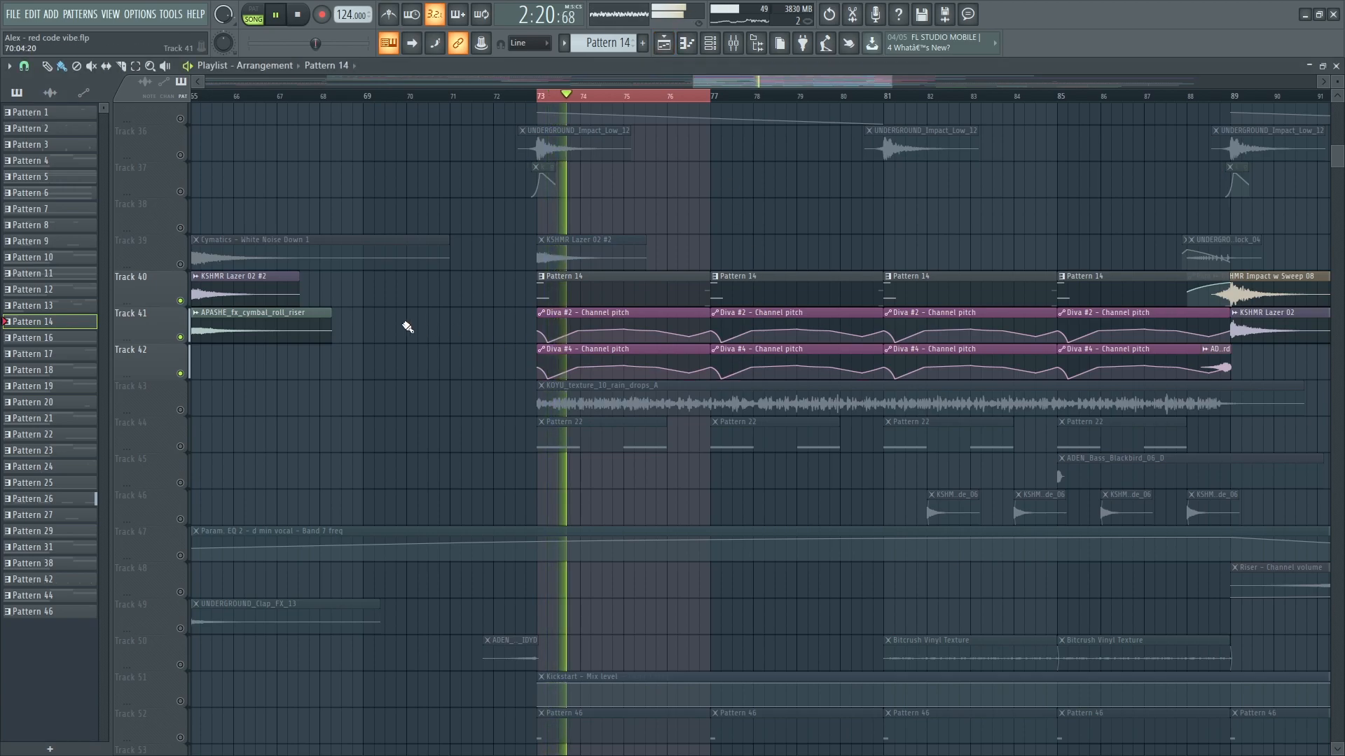
key(space)
key(space)
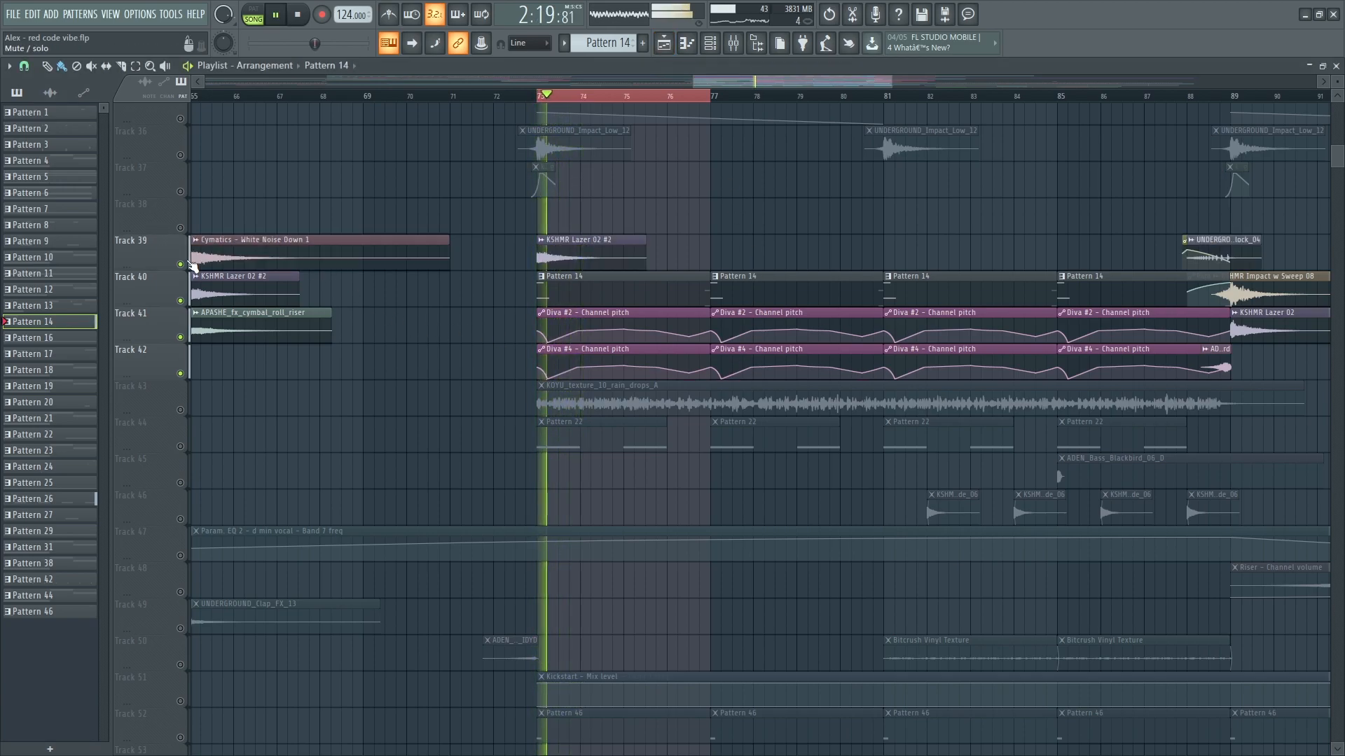
- Restore all playlist tracks and play the full mix from just before bar 73
drag(180, 155, 180, 191)
right_click(180, 191)
right_click(180, 191)
click(513, 96)
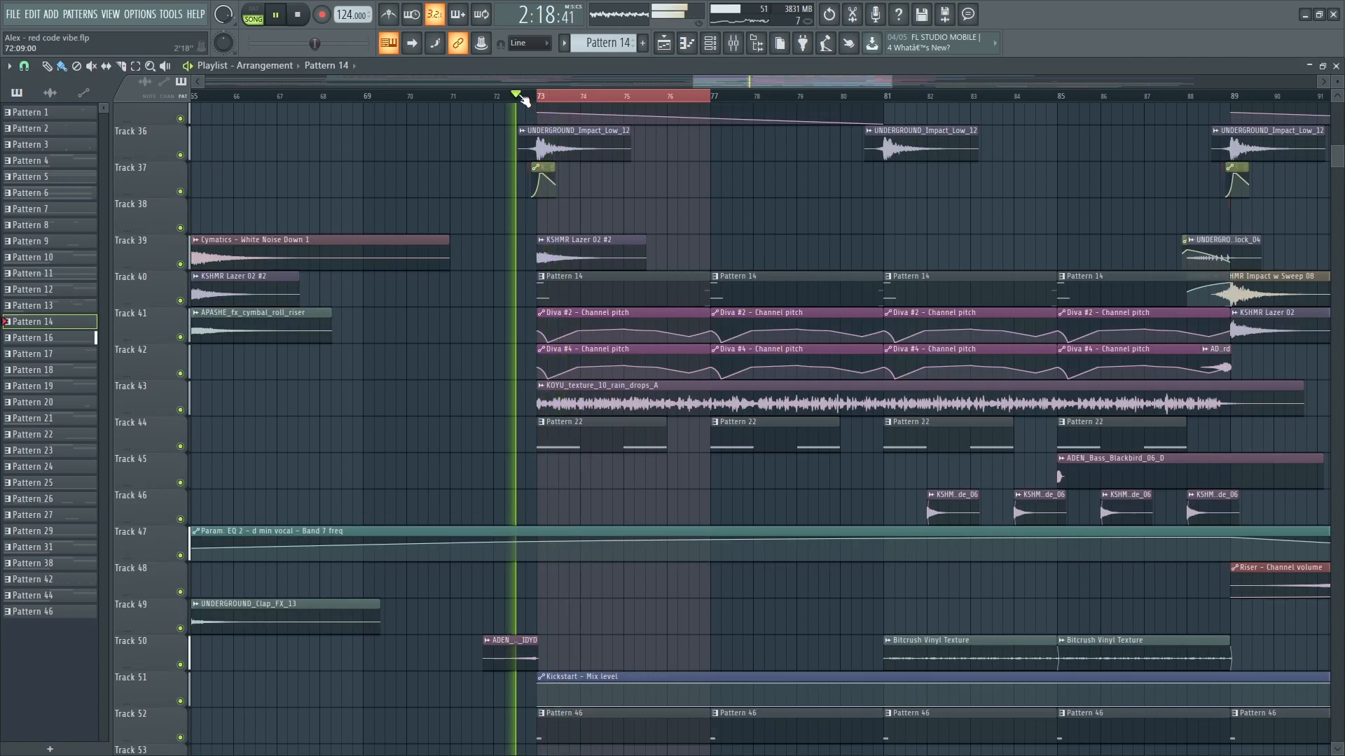
- Open Pattern 22's notes from track 44 in pattern mode and show its Diva #5 instrument
double_click(571, 444)
click(253, 12)
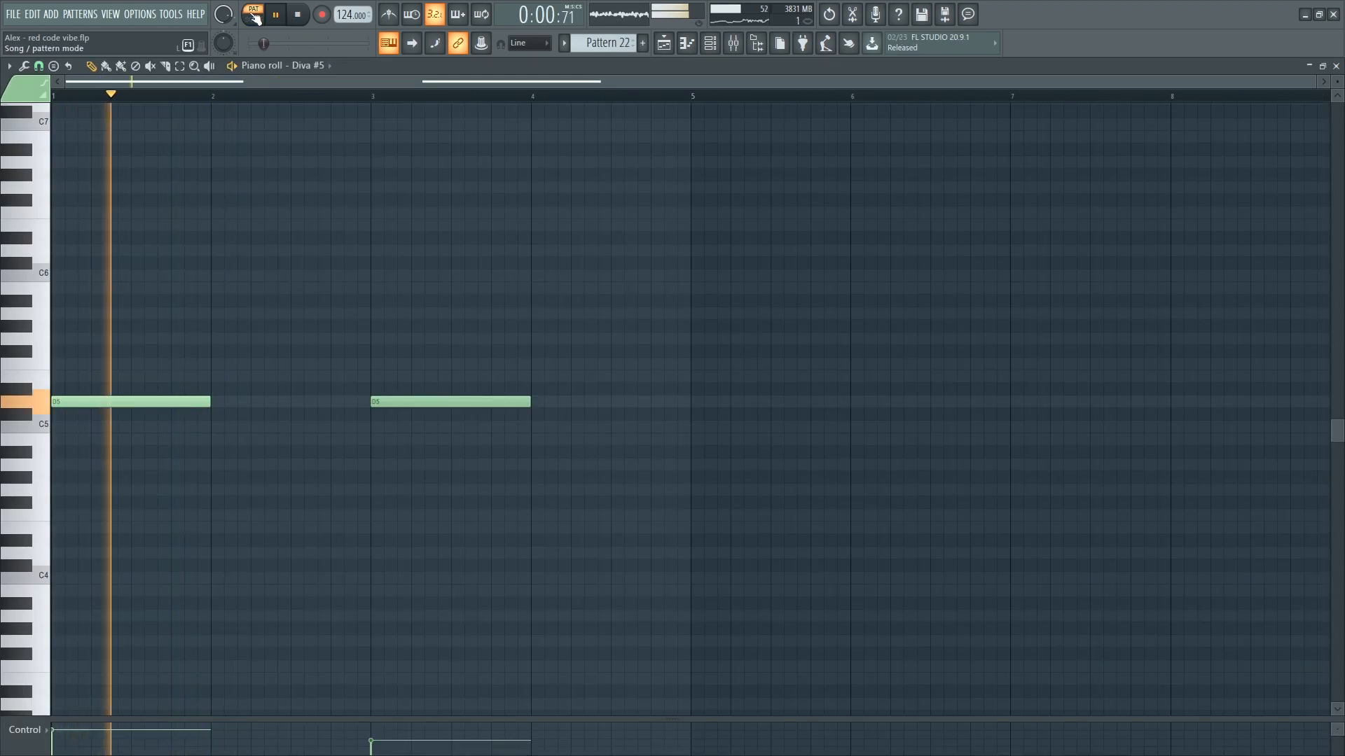
key(F6)
click(119, 500)
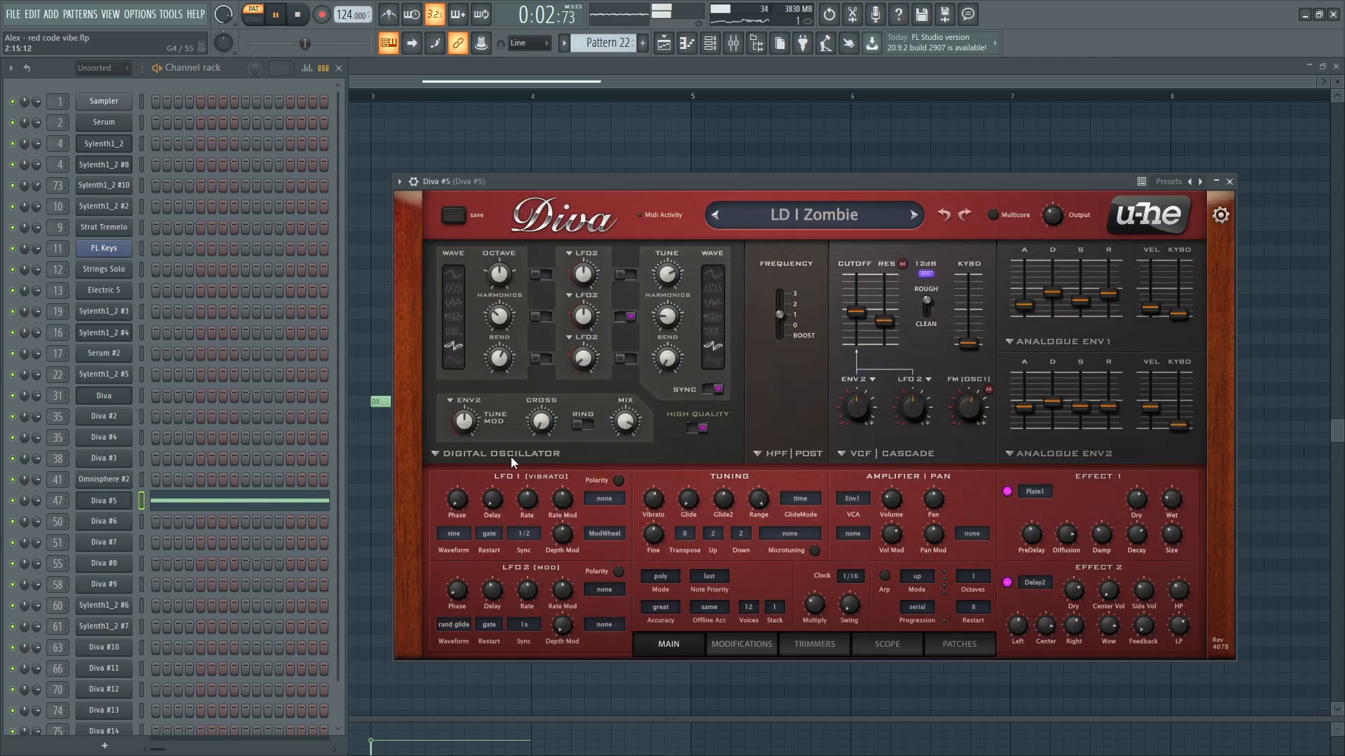
- Show the mixer and inspect the first Fruity parametric EQ 2 and OTT on the Sylenth1_2 #3 track
key(F9)
click(679, 371)
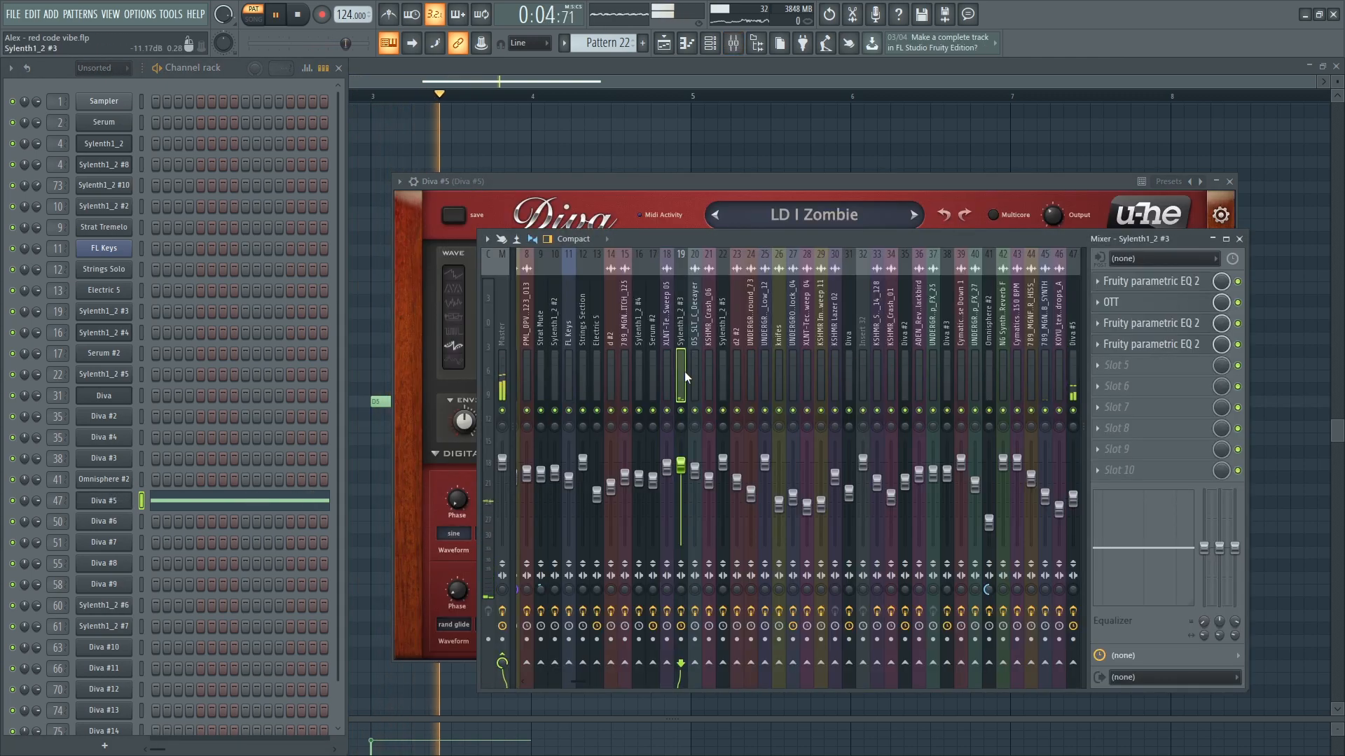
click(1157, 282)
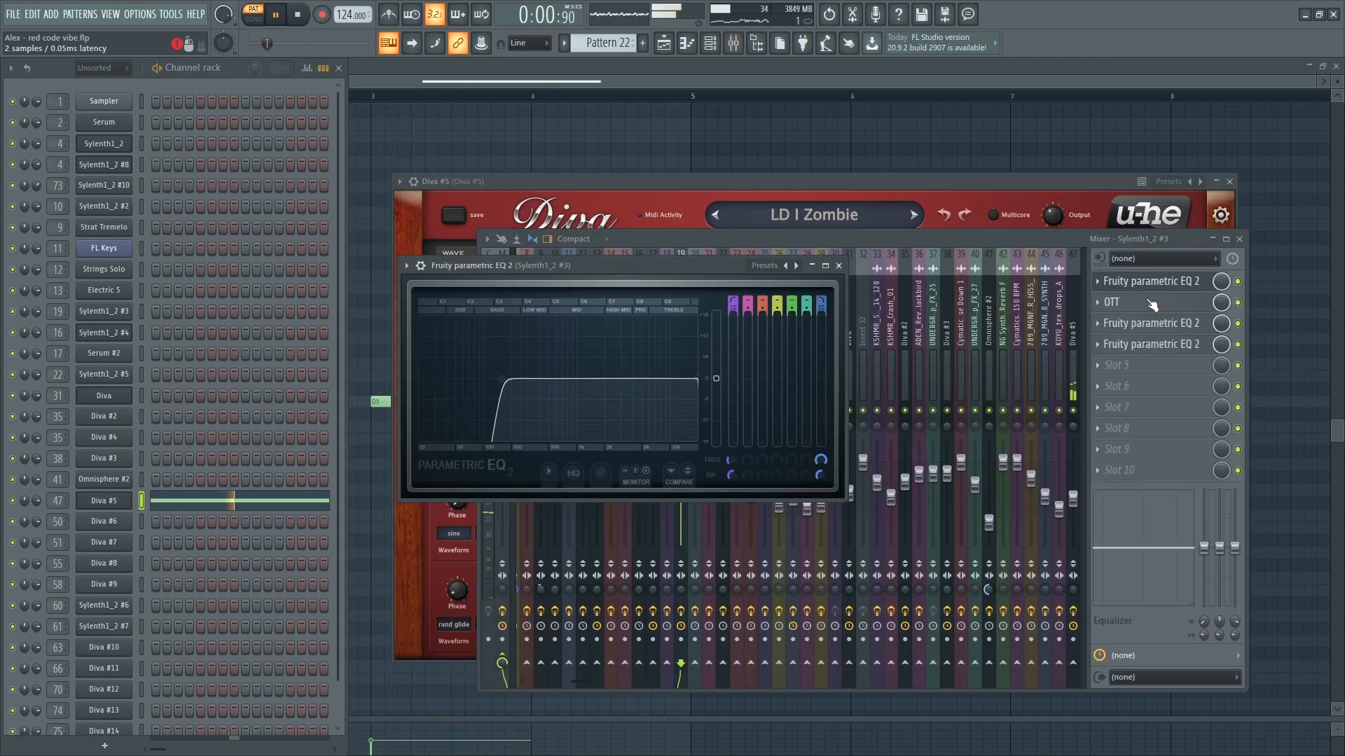
click(1149, 303)
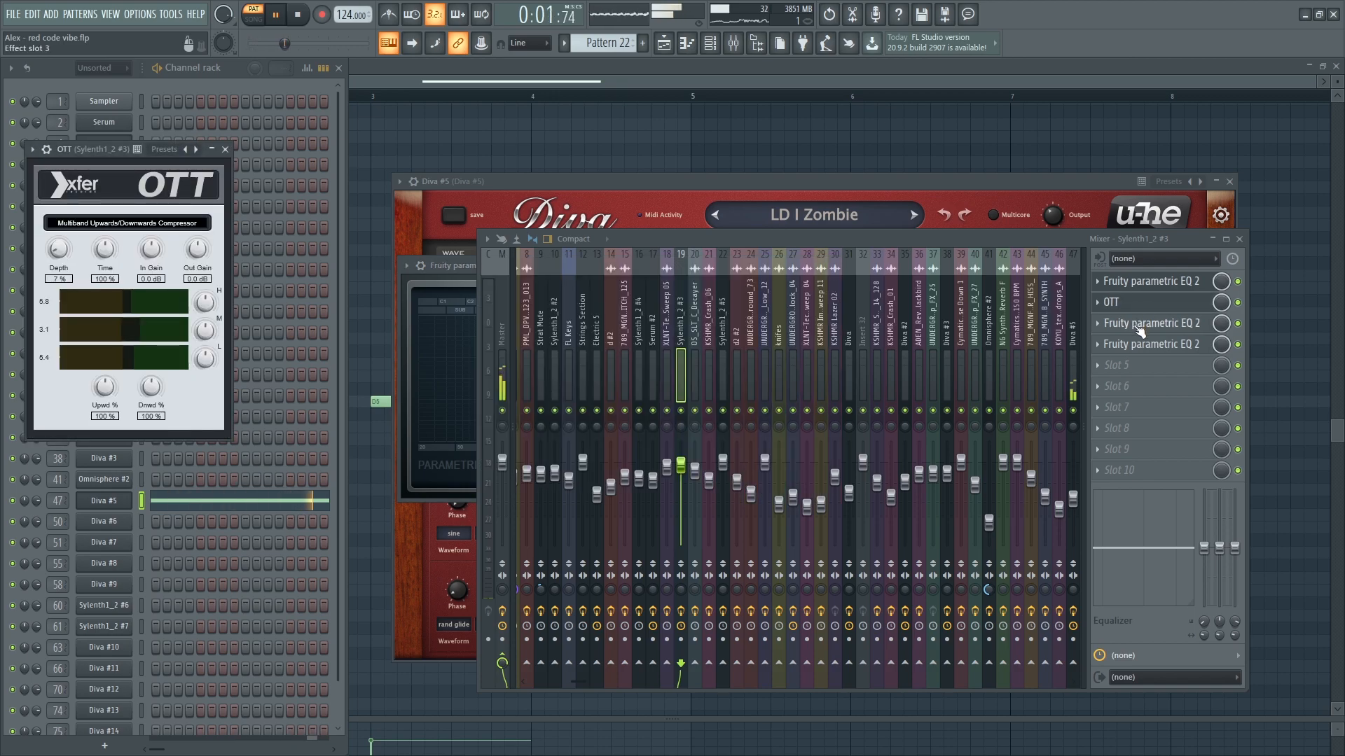
- Inspect Diva #5's two EQs, Soundgoodizer and SAUSAGE FATTENER on its mixer track, and audition it with the effect slots bypassed
drag(962, 356, 934, 336)
click(1113, 303)
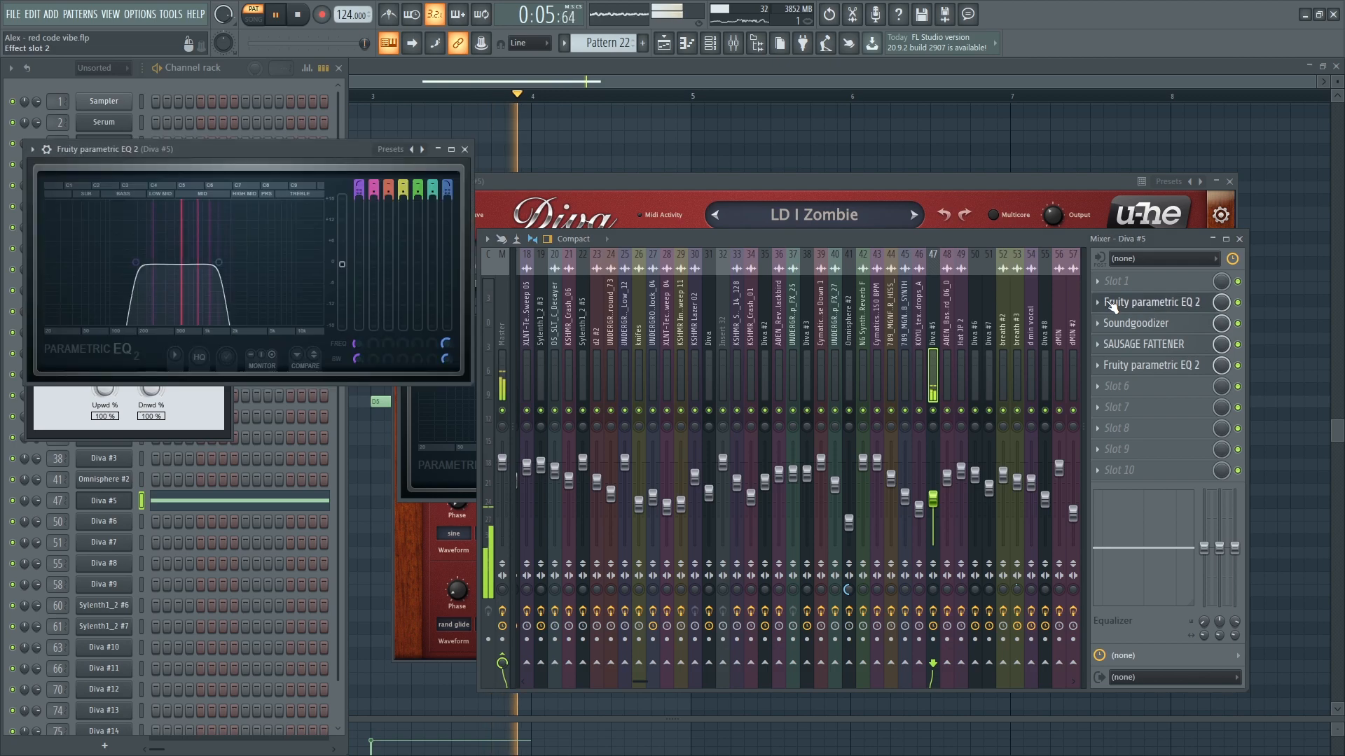
click(1138, 322)
click(1137, 345)
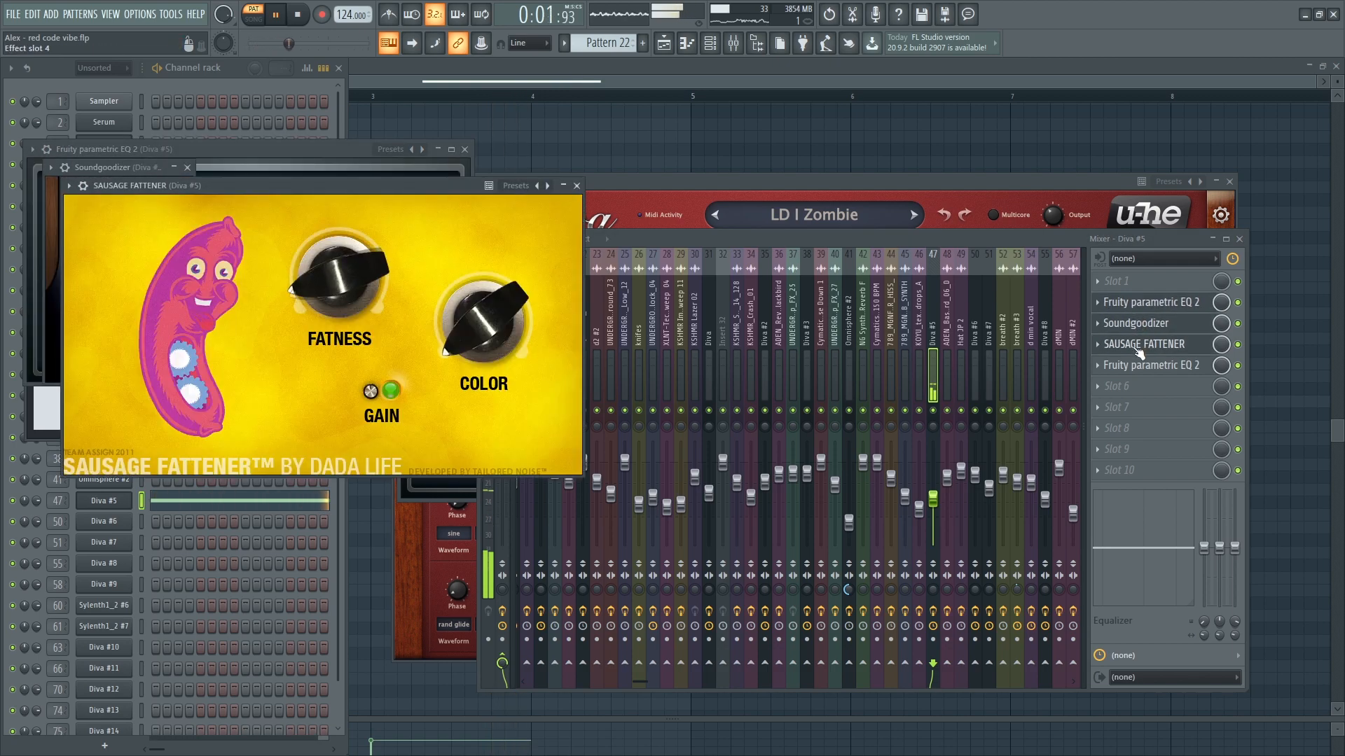
click(1148, 366)
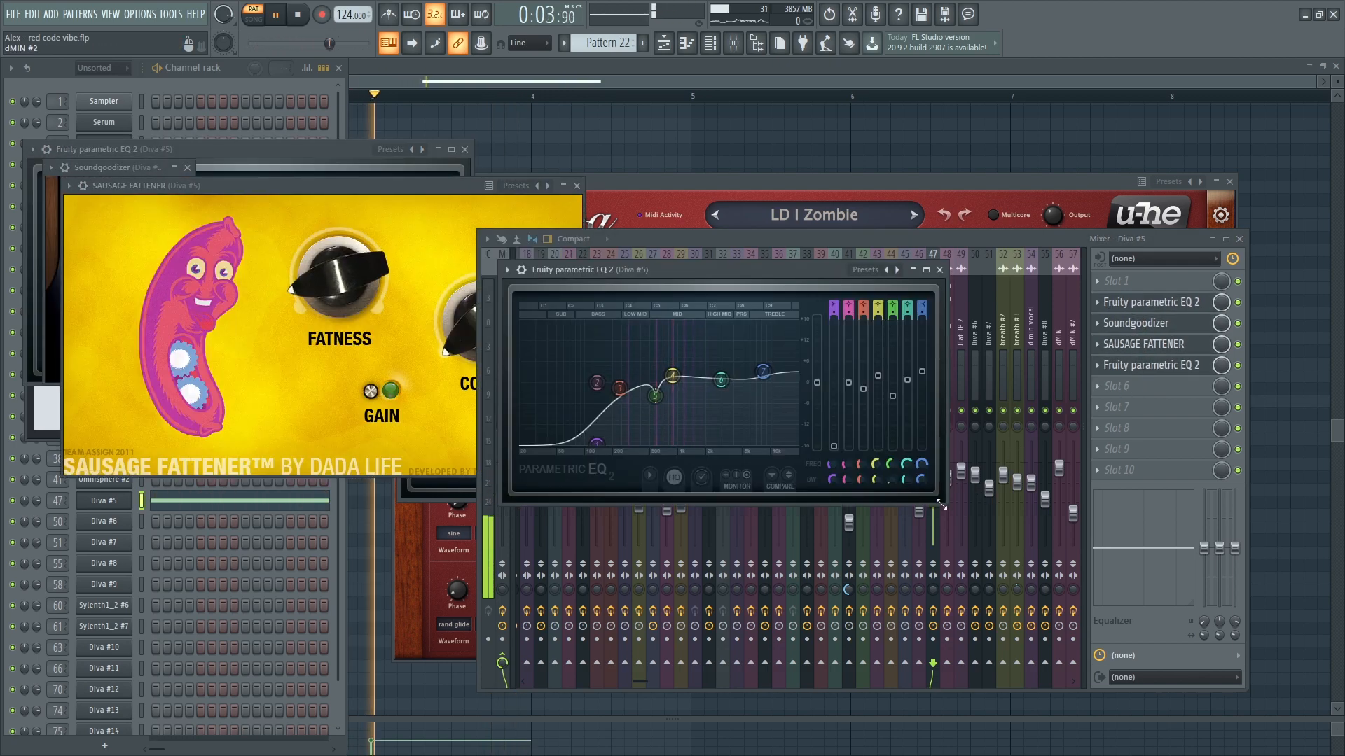
click(942, 607)
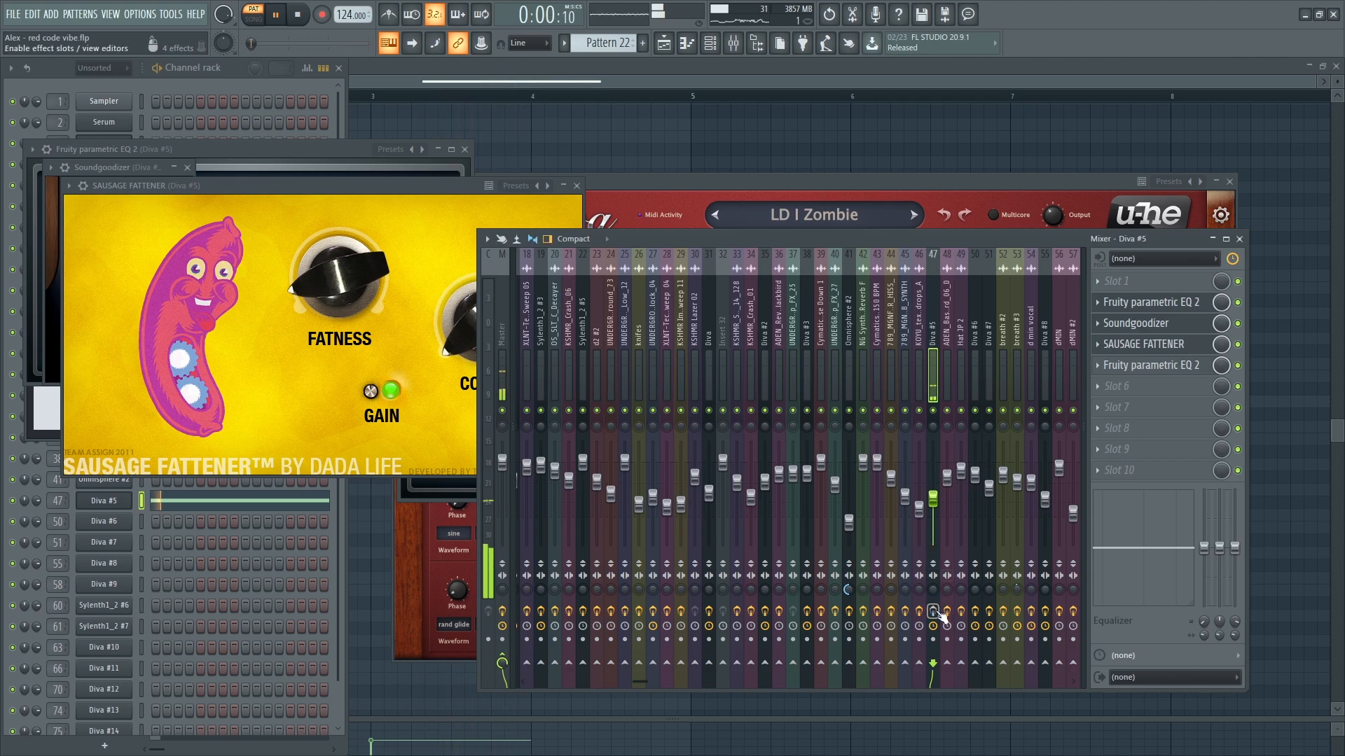
- Return to the arrangement in song mode and isolate tracks 51 and 52
click(666, 43)
click(253, 19)
scroll(609, 519, down, 8)
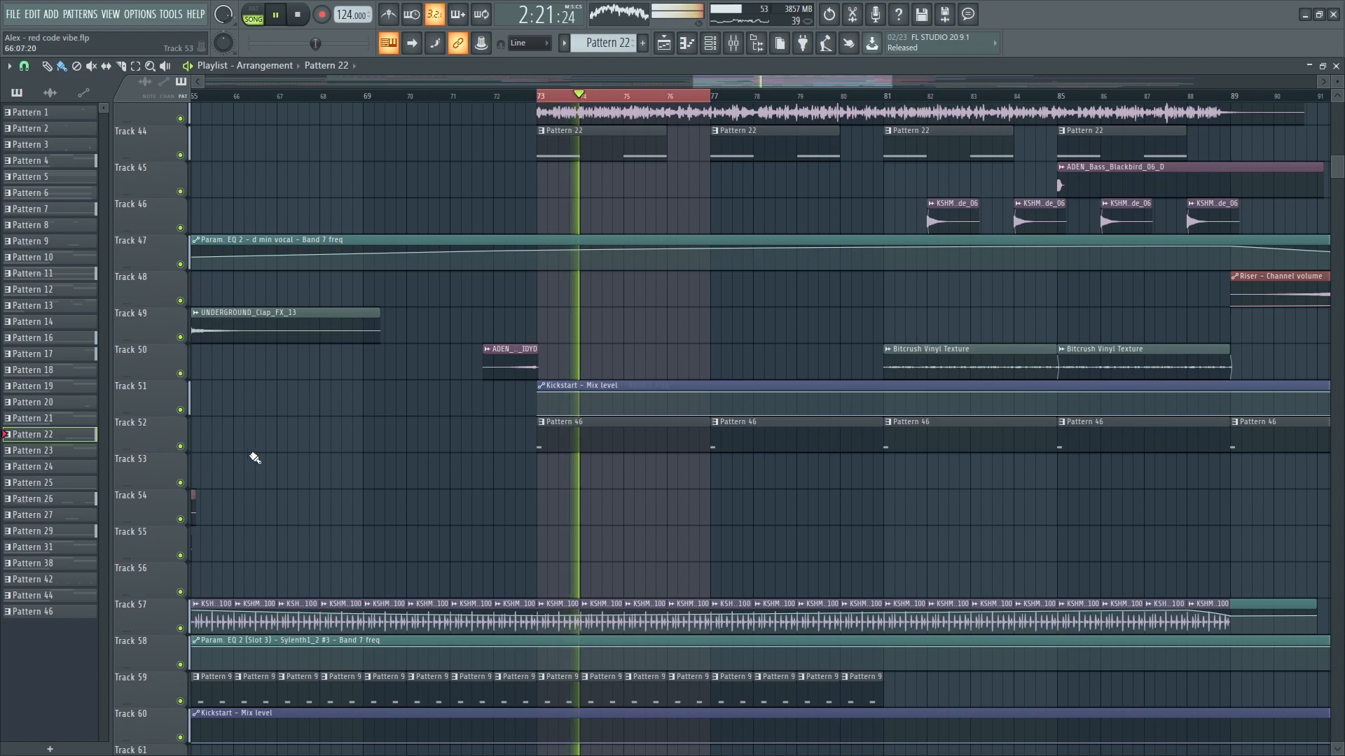
right_click(180, 446)
key(space)
click(180, 409)
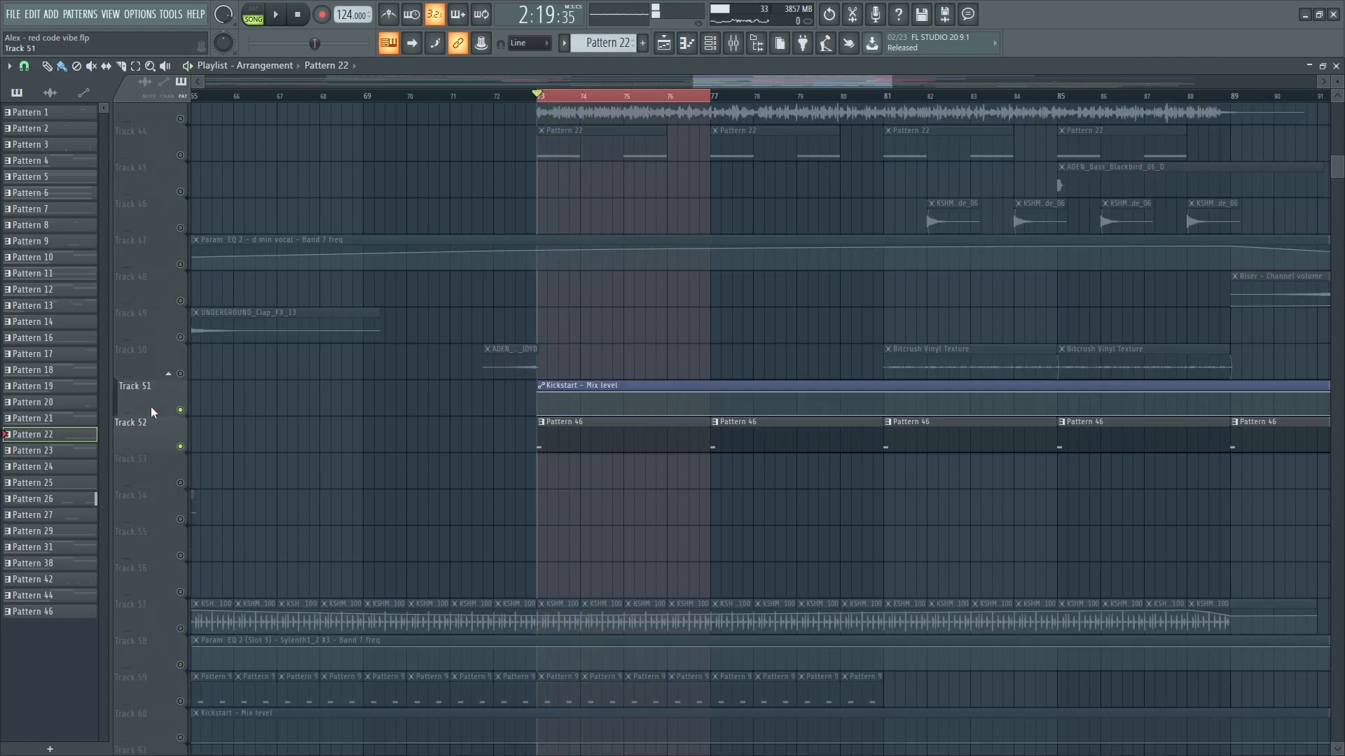
- Audition the isolated tracks and inspect ValhallaVintageVerb and Fruity parametric EQ 2 on the Sytrus mixer track
key(space)
key(F9)
drag(969, 359, 821, 384)
key(space)
key(space)
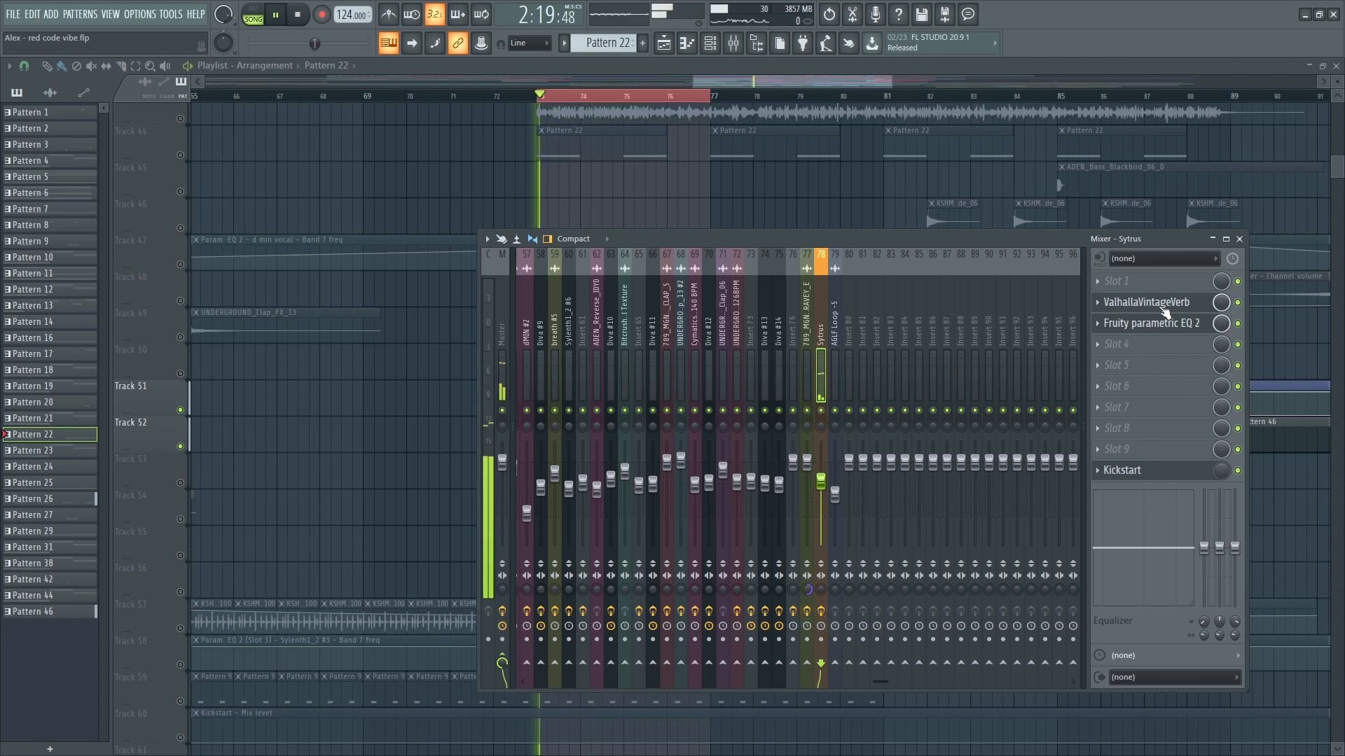
click(1164, 308)
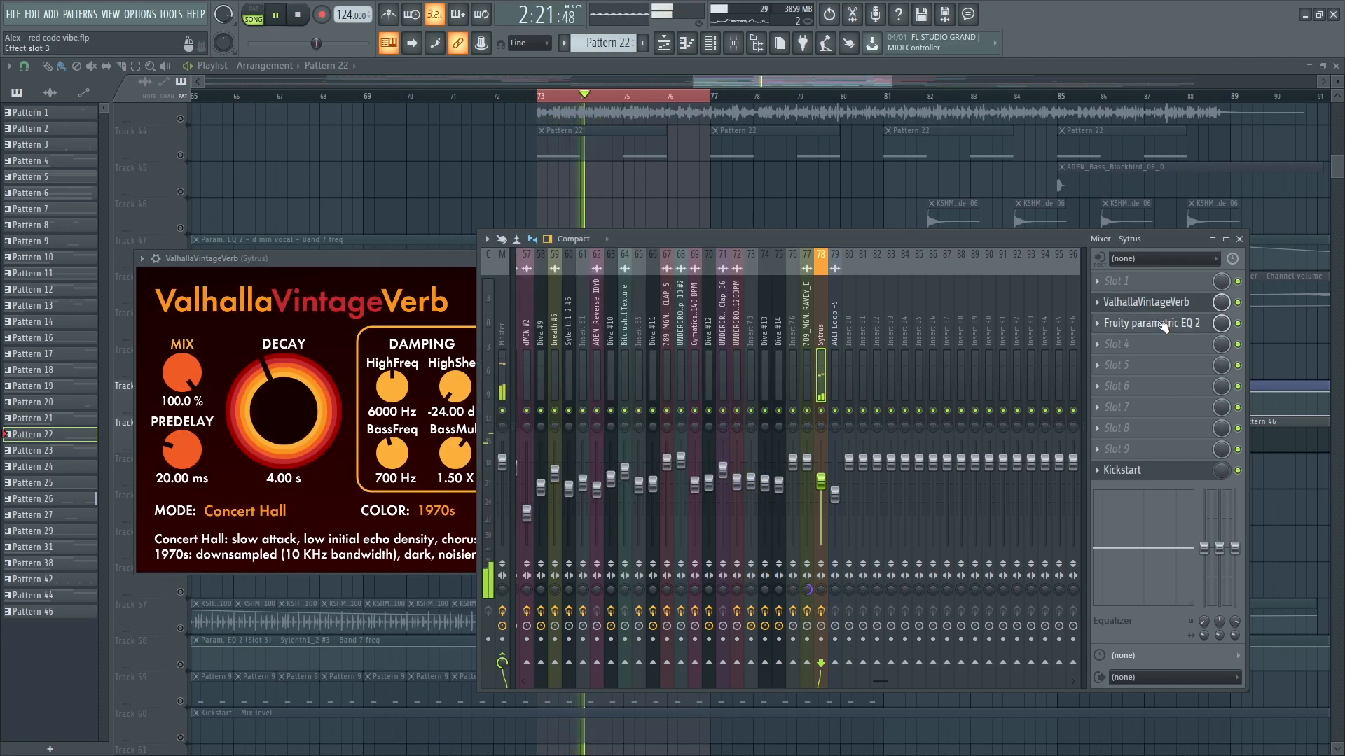
click(1159, 329)
right_click(416, 199)
key(space)
- Open Pattern 46 from track 52 and play it while showing its Sytrus instrument
double_click(590, 448)
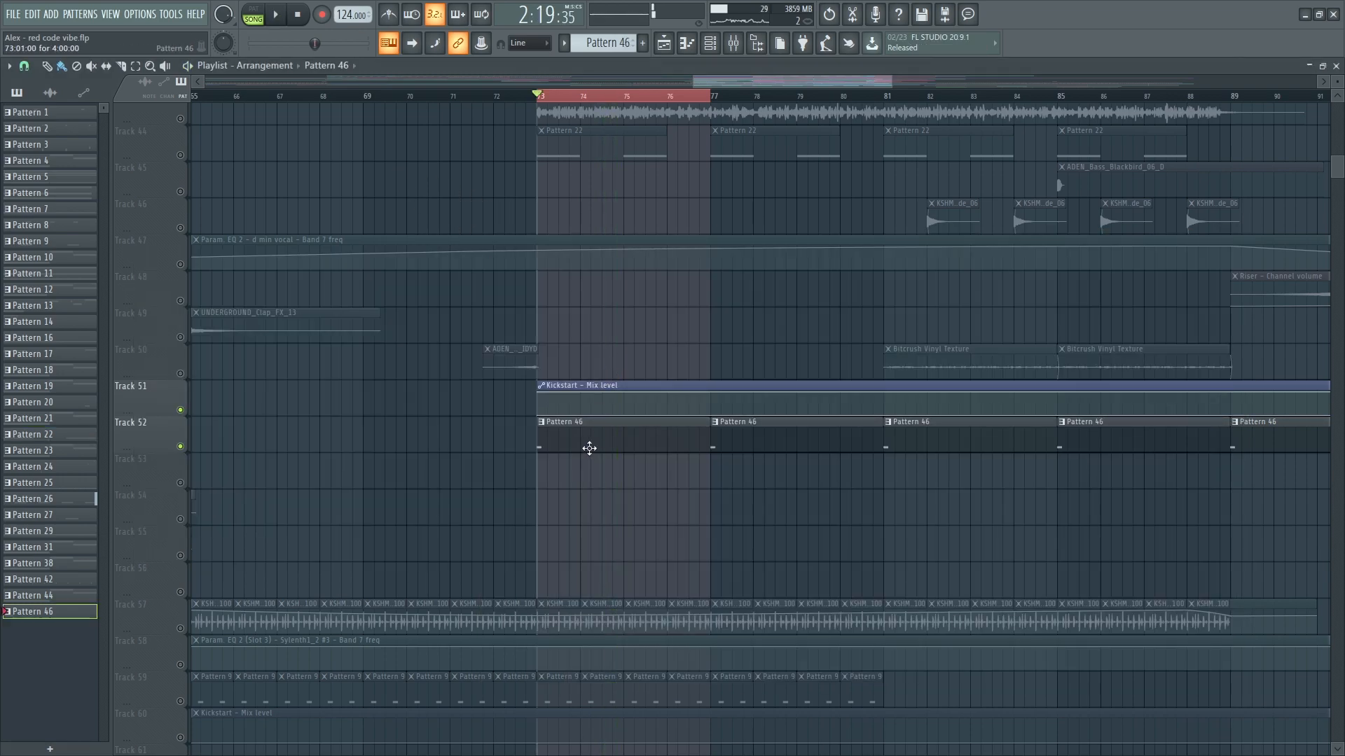
key(F6)
scroll(168, 450, down, 5)
key(space)
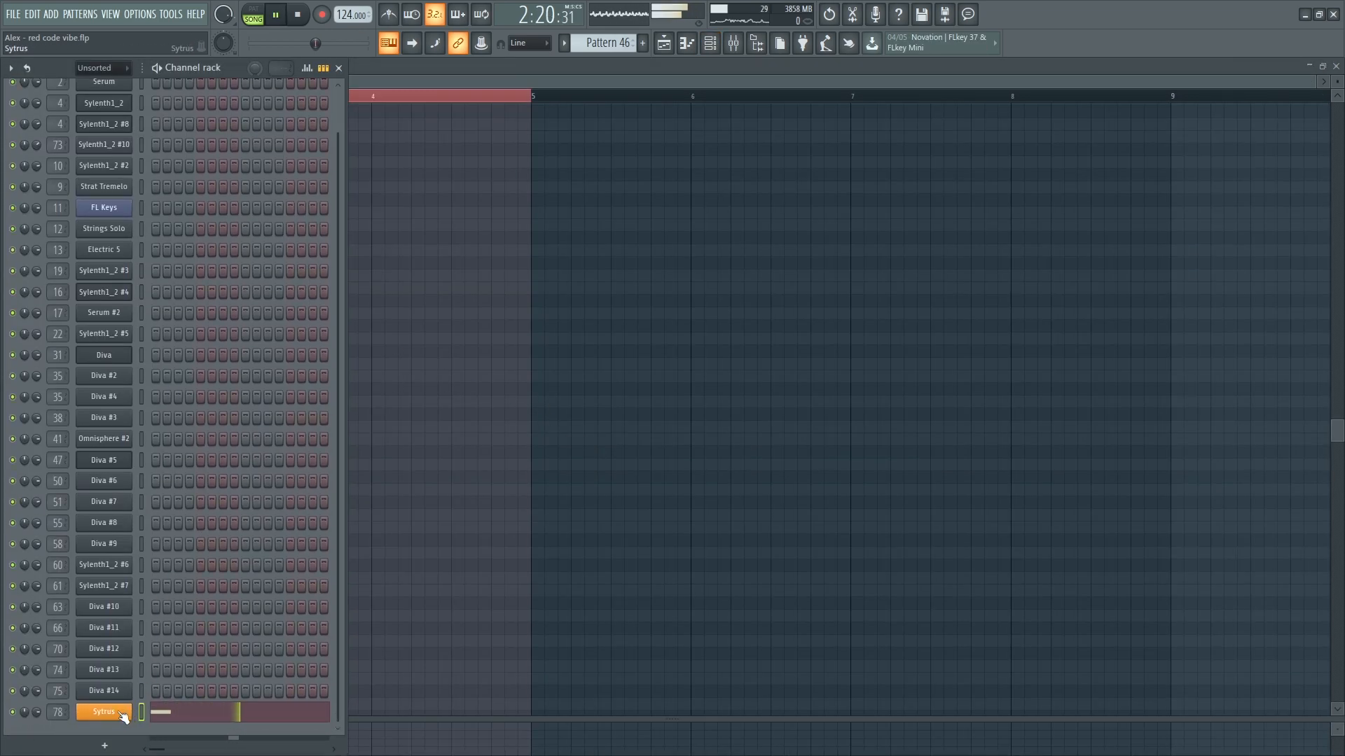
click(123, 713)
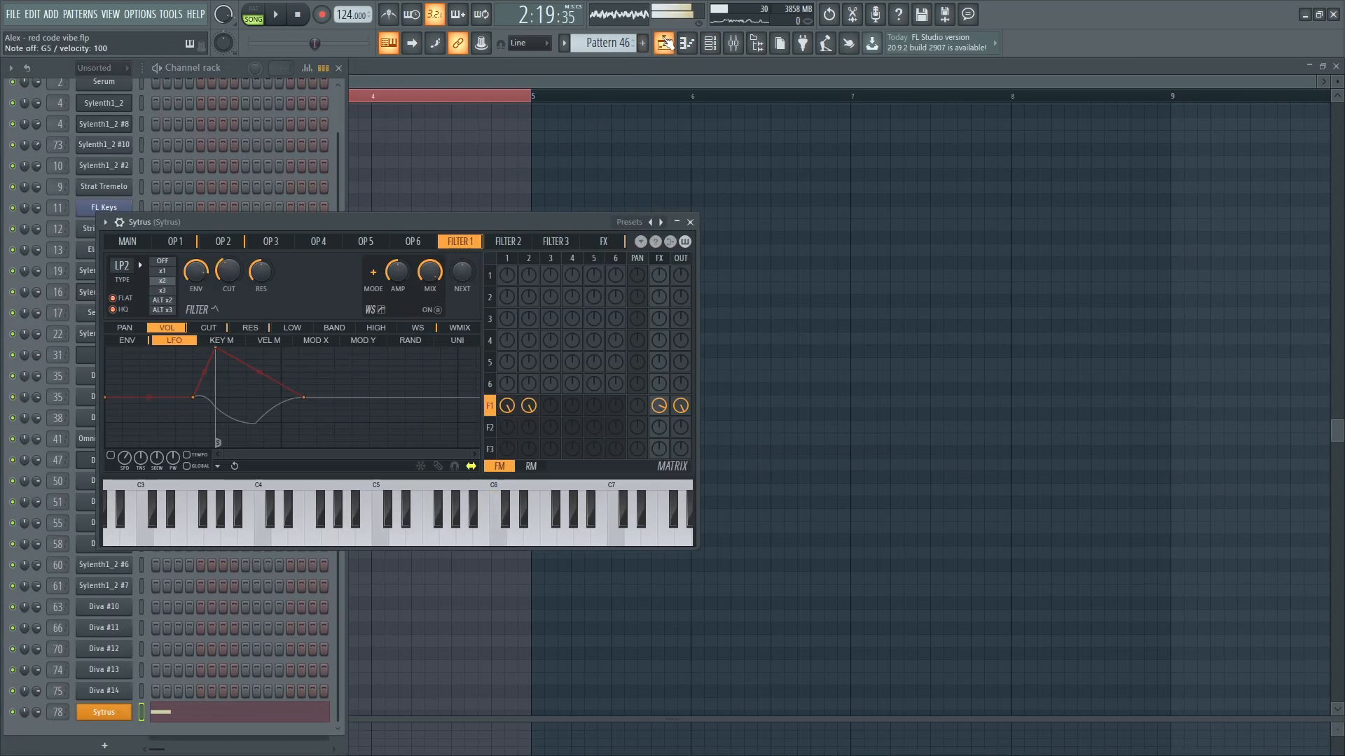
- Return to the arrangement and restore all tracks for full playback
click(665, 43)
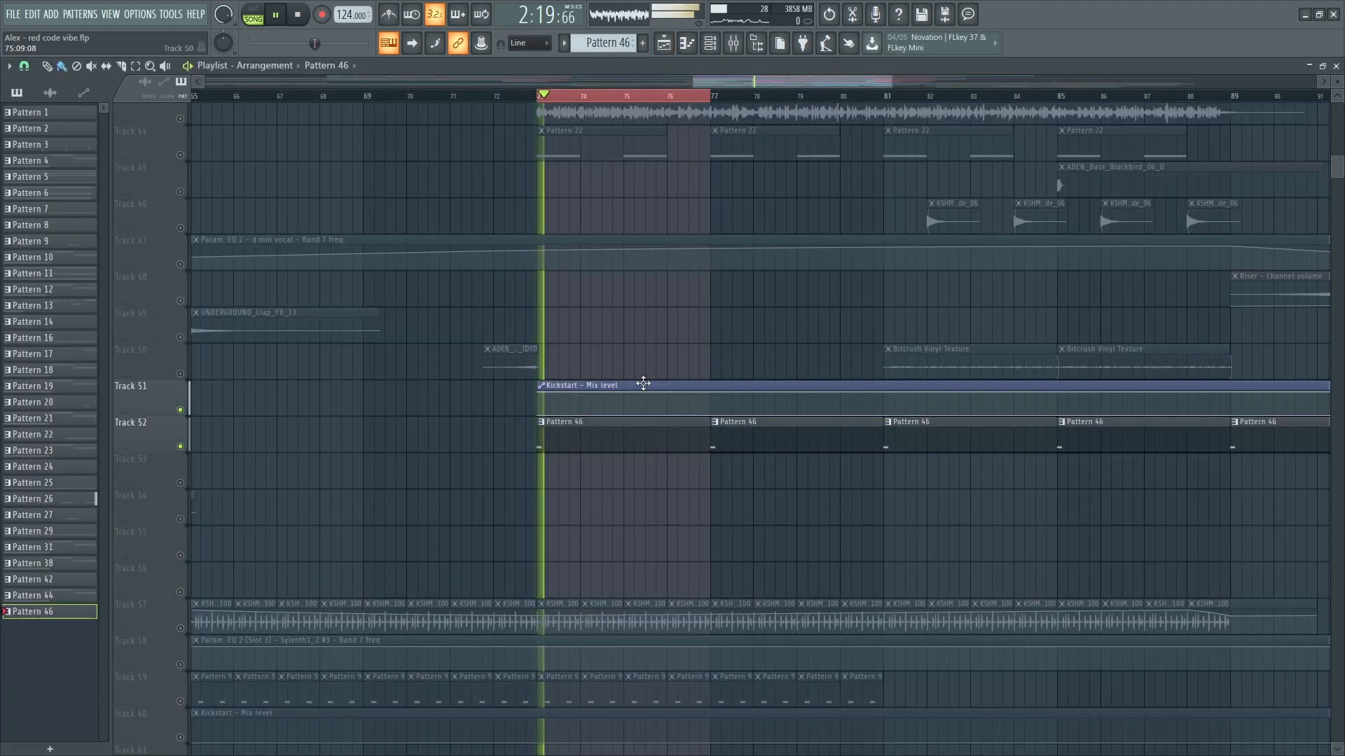
scroll(475, 585, down, 15)
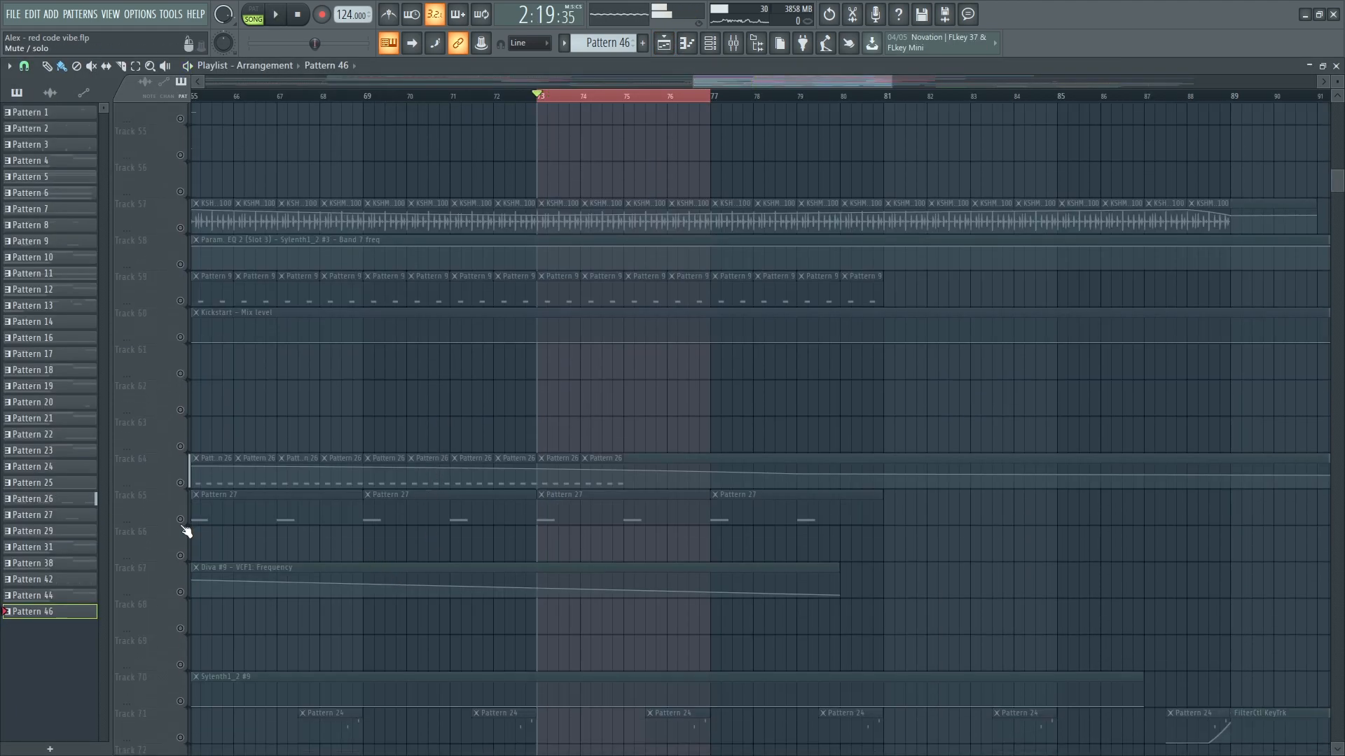
right_click(182, 520)
right_click(182, 520)
key(space)
- Extend the playback selection to bar 97 and examine the lower tracks from 60 to 82
scroll(443, 584, down, 4)
scroll(473, 578, down, 5)
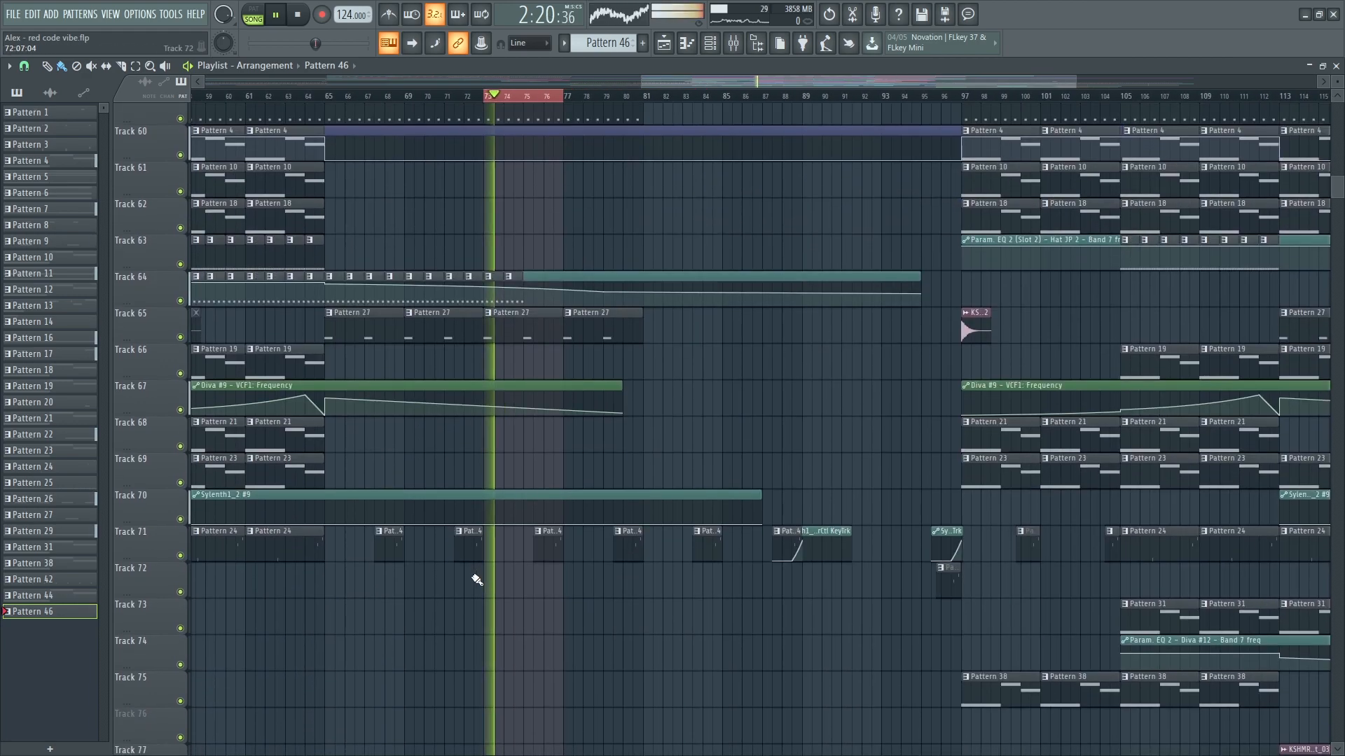
ctrl+shift+click(968, 98)
ctrl+click(851, 411)
scroll(766, 474, down, 7)
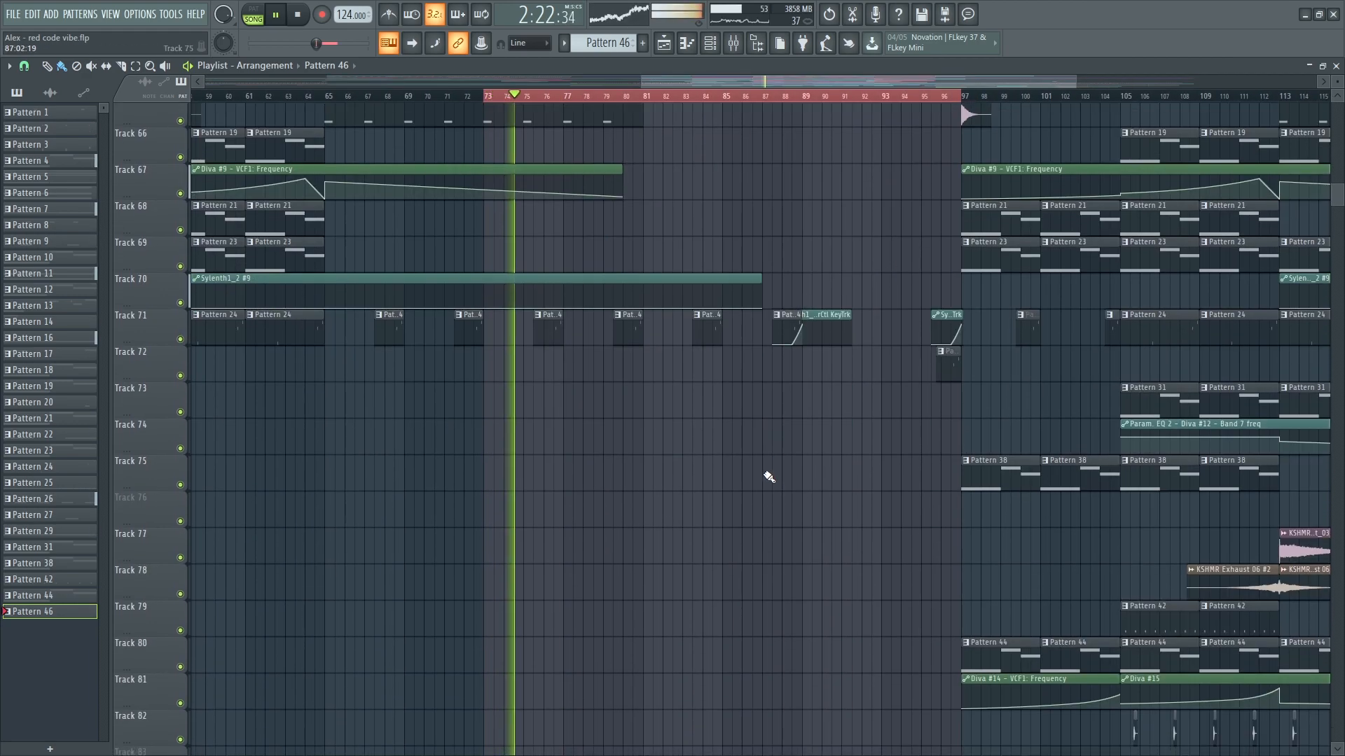
- Solo track 43 and audition its KOYU_texture_10_rain_drops_A clip from about bar 77
scroll(756, 479, up, 10)
scroll(671, 434, up, 12)
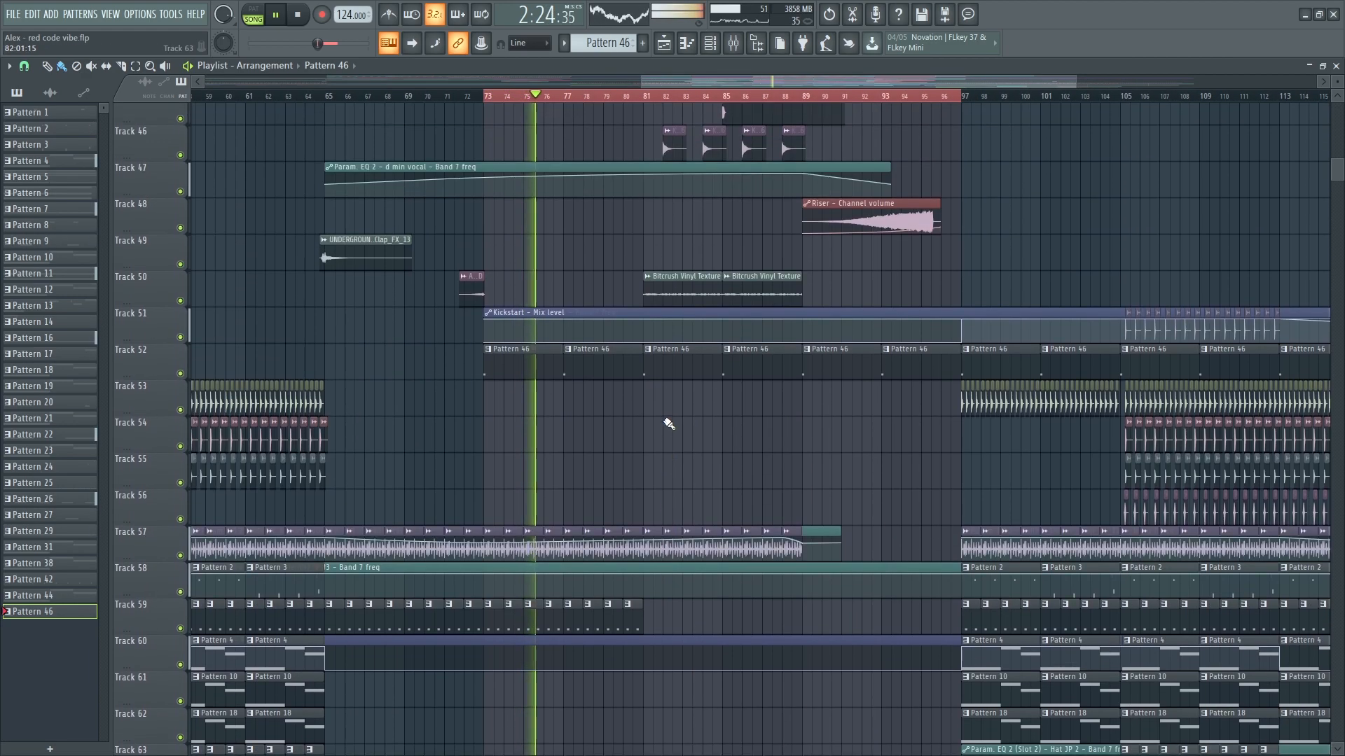
scroll(708, 362, up, 6)
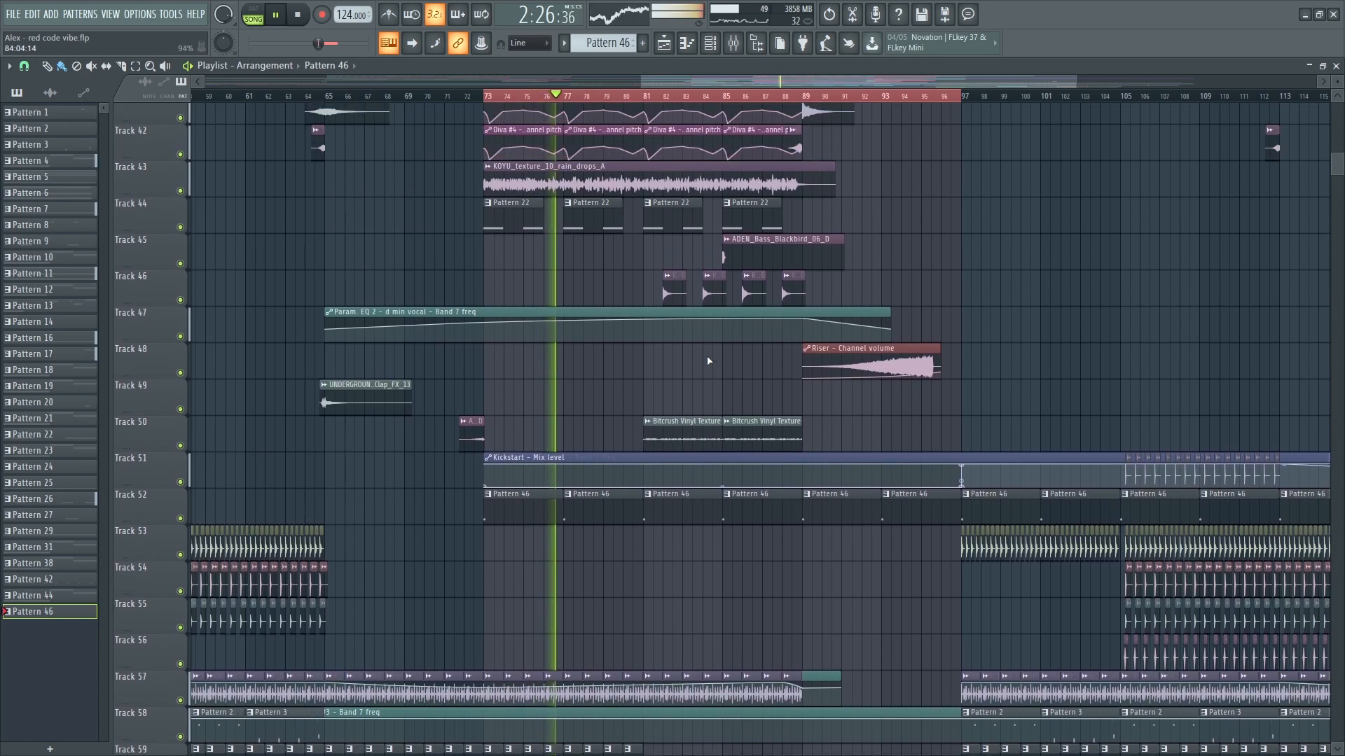
right_click(189, 306)
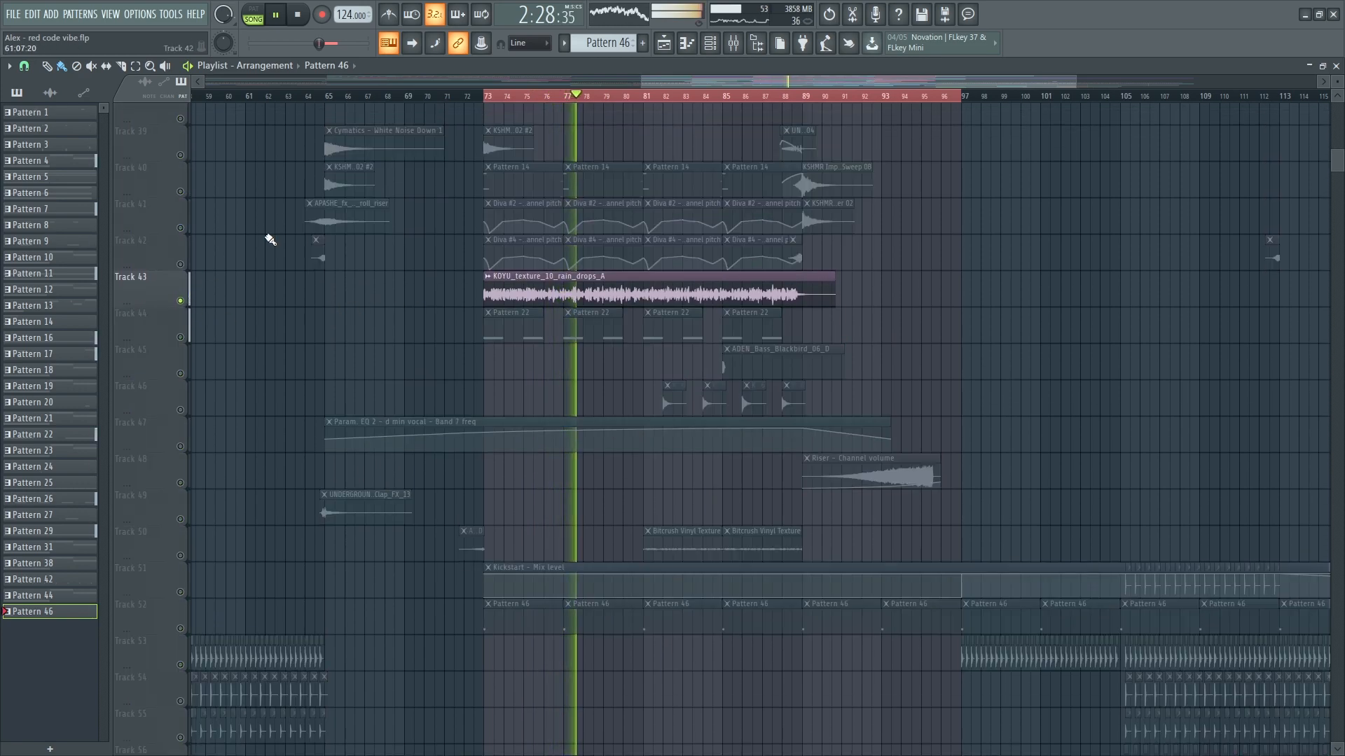
click(558, 96)
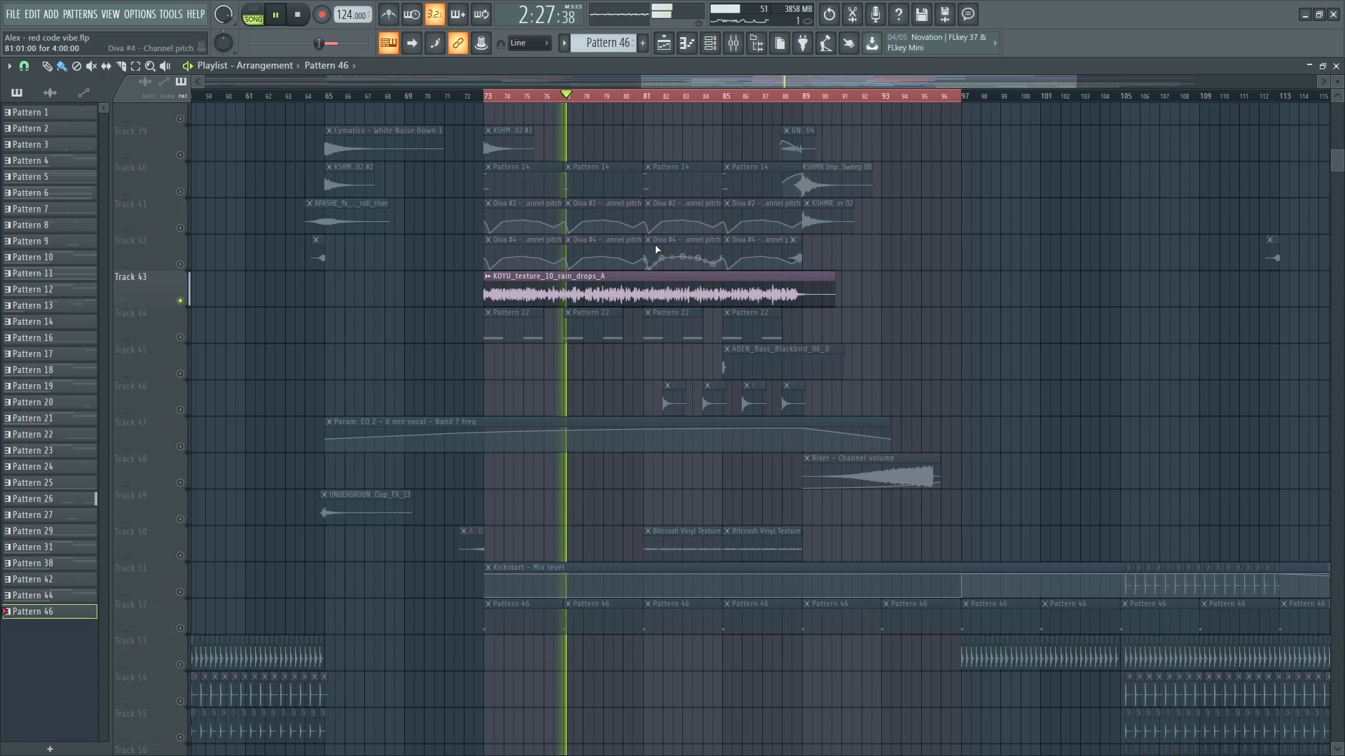
- Add track 50 to the solo, play its Bitcrush Vinyl Texture clips from bar 81, and mute track 43
scroll(655, 283, up, 1)
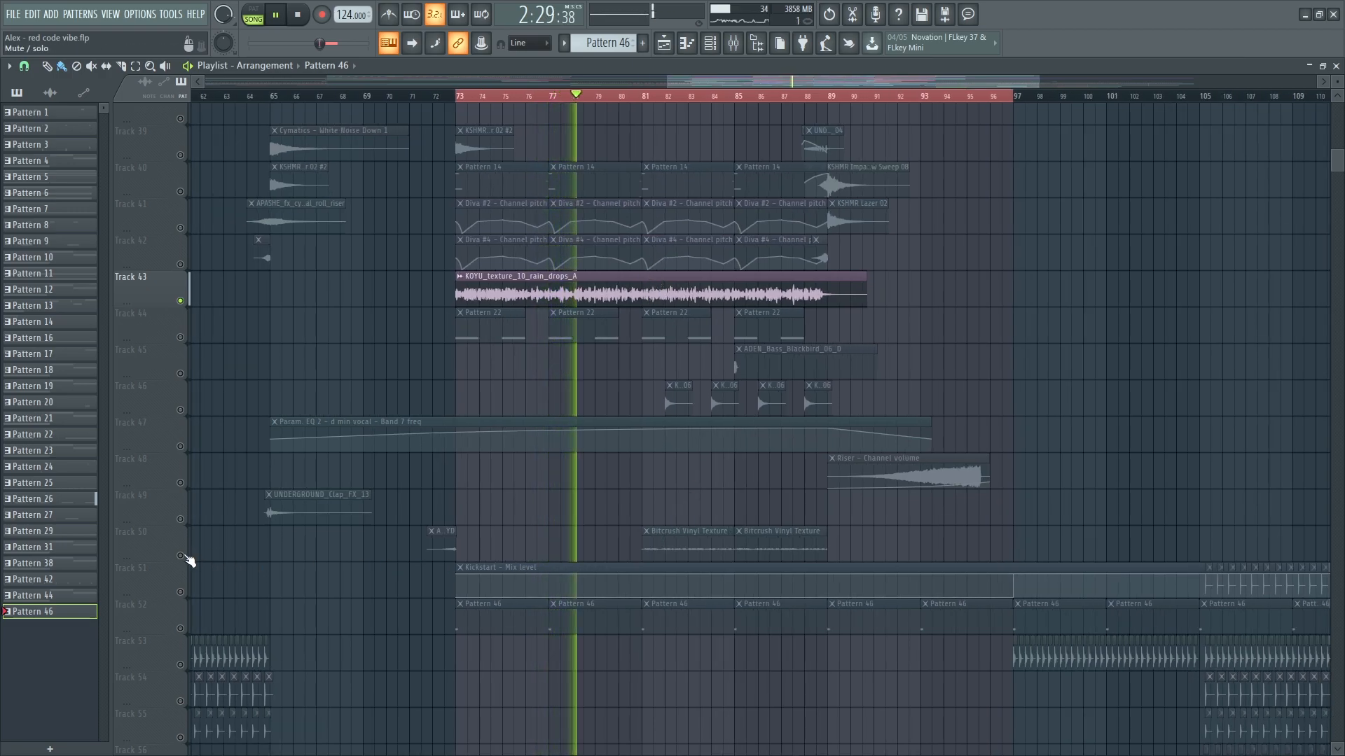
click(181, 556)
click(645, 98)
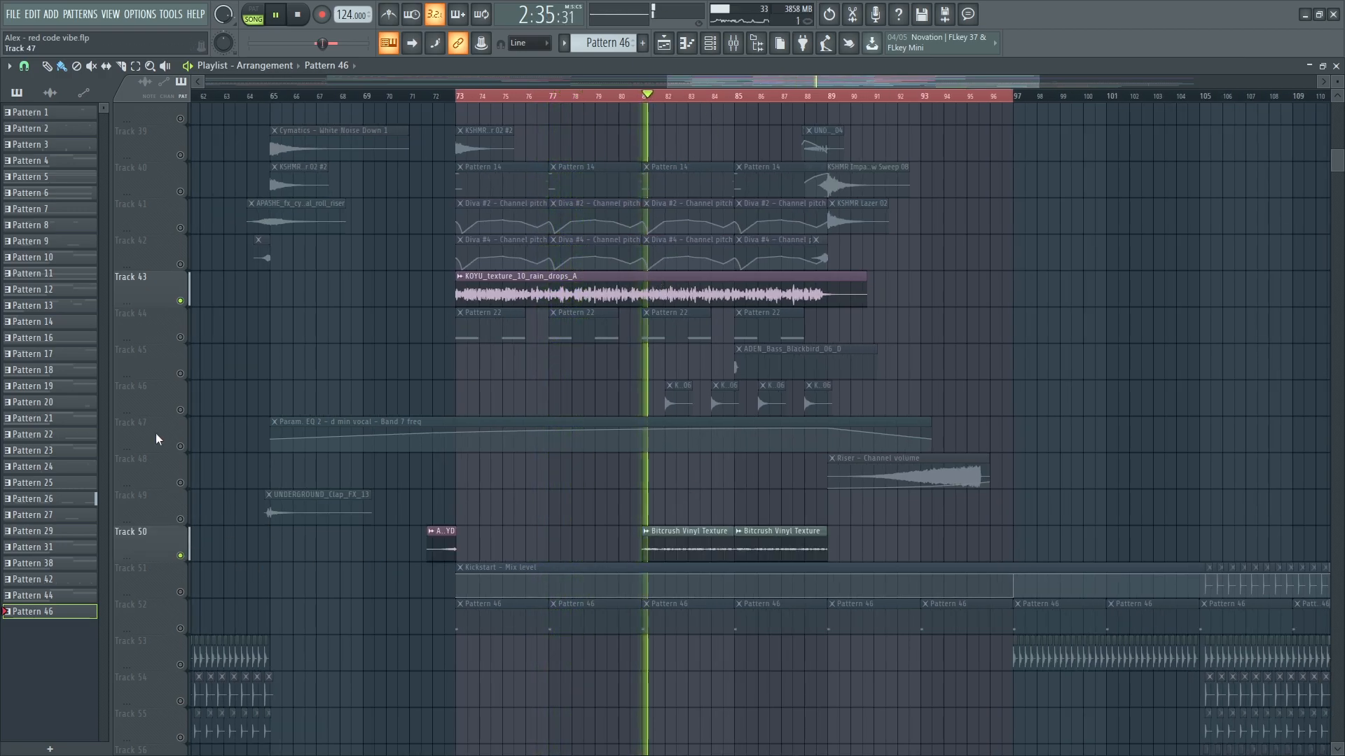
click(181, 302)
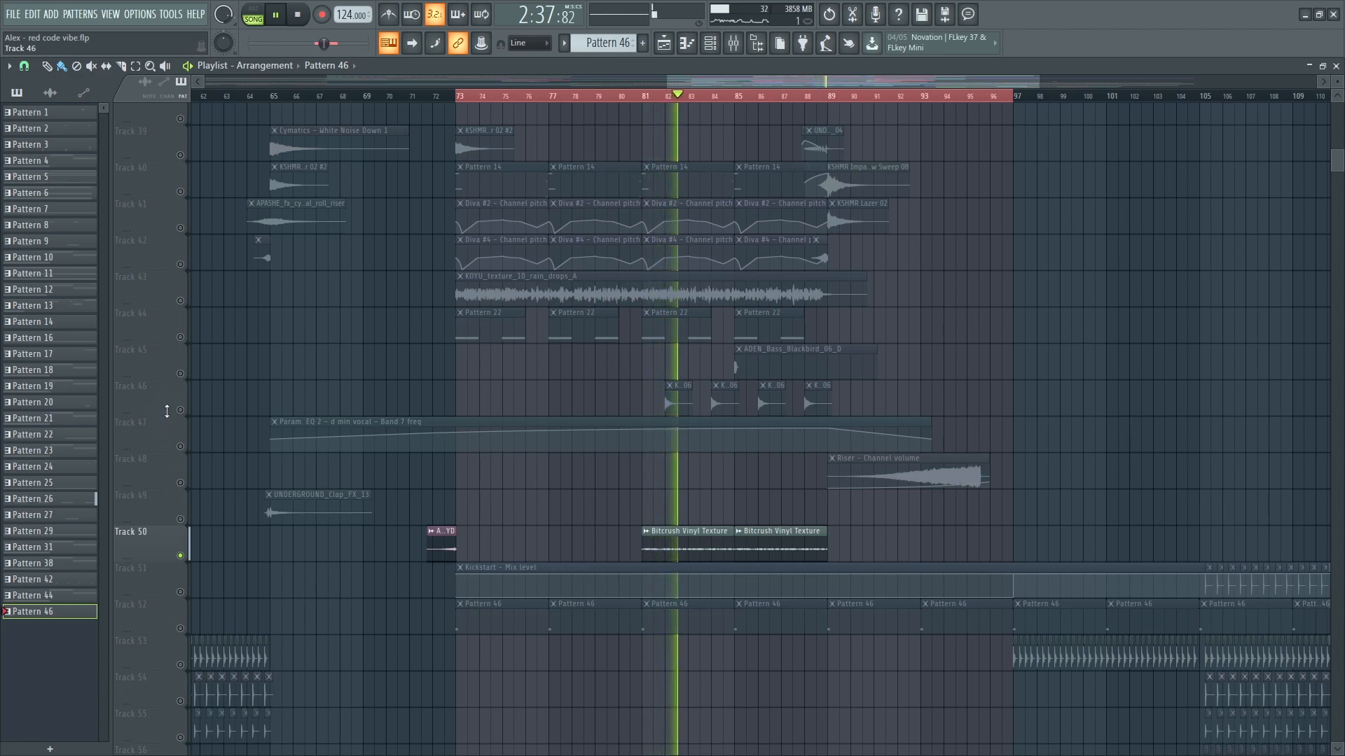
- Unmute track 45 and play its ADEN_Bass_Blackbird_06_D clip from bar 85 alongside track 50
click(182, 374)
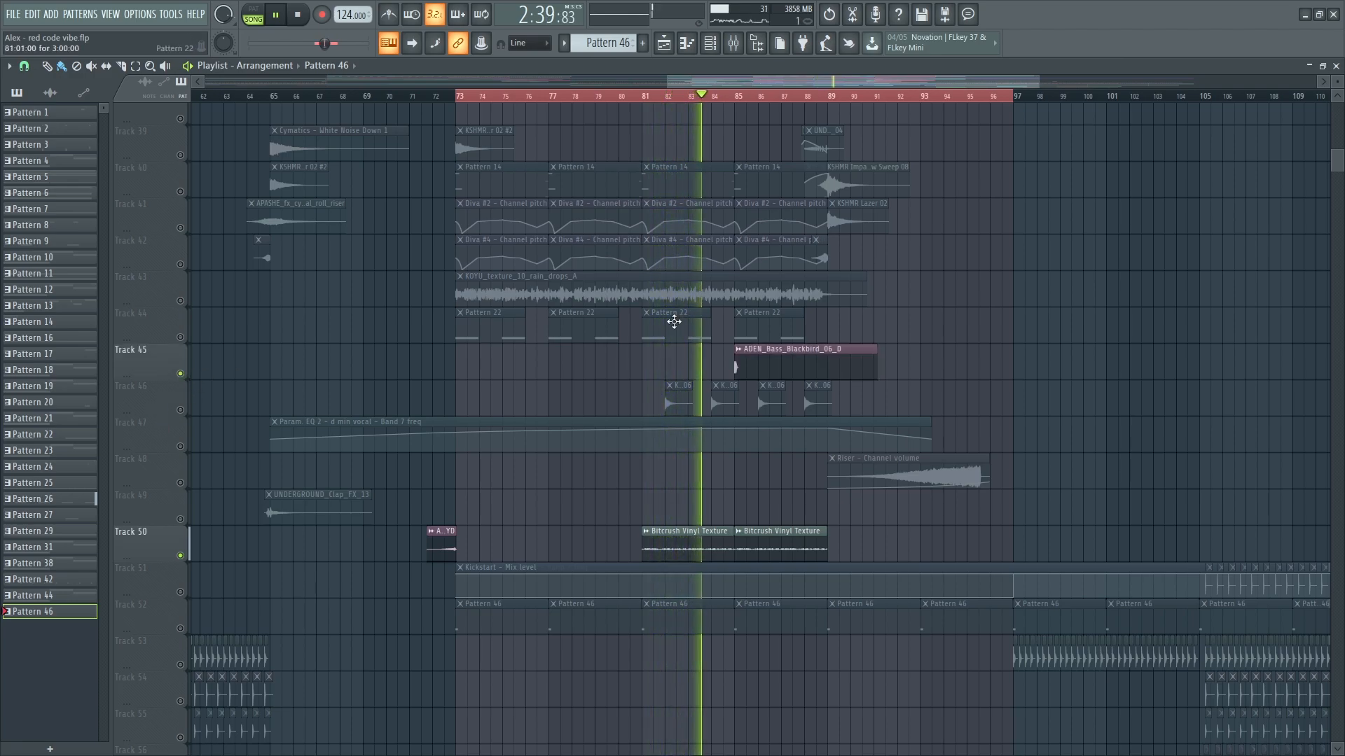
scroll(674, 322, up, 3)
click(768, 98)
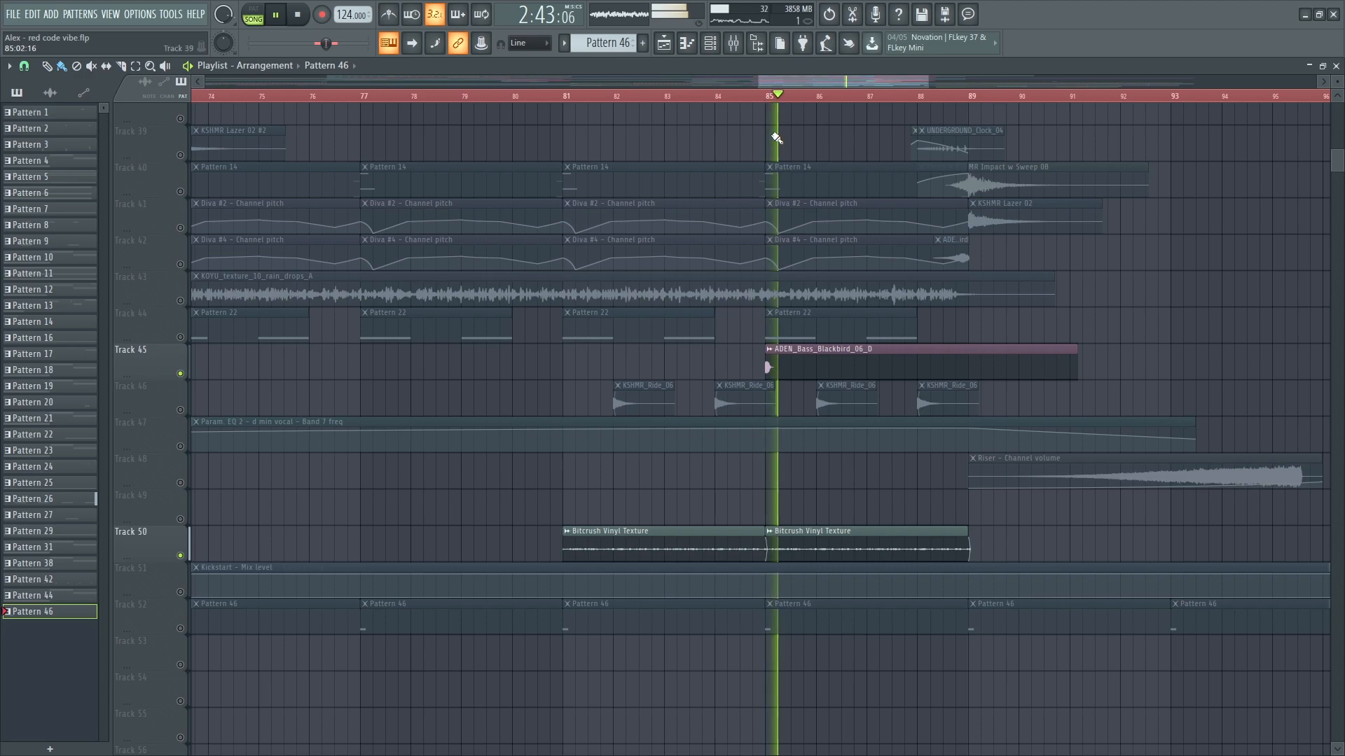
- Inspect the ADEN_Bass_Blackbird_06_D sample settings and its mixer track's ValhallaVintageVerb and equalizer, and return to the arrangement
double_click(833, 365)
key(F9)
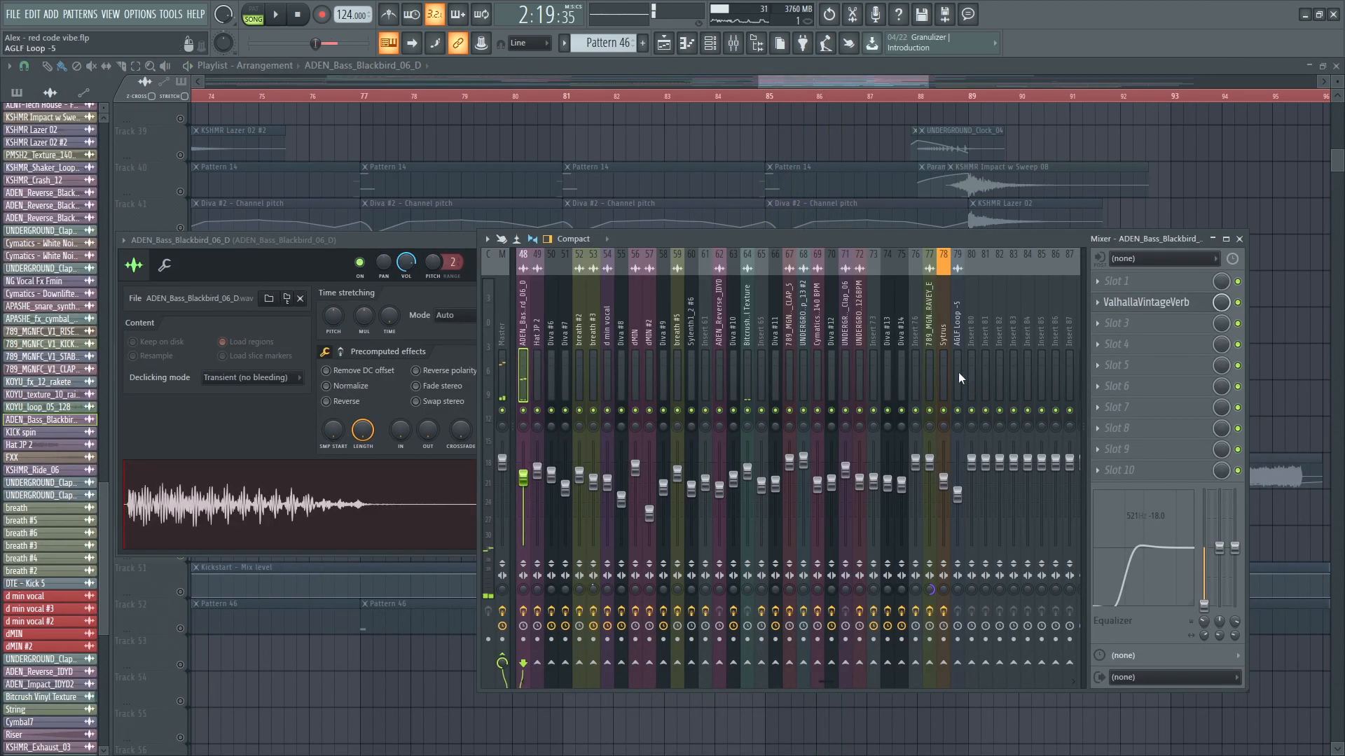
click(1133, 304)
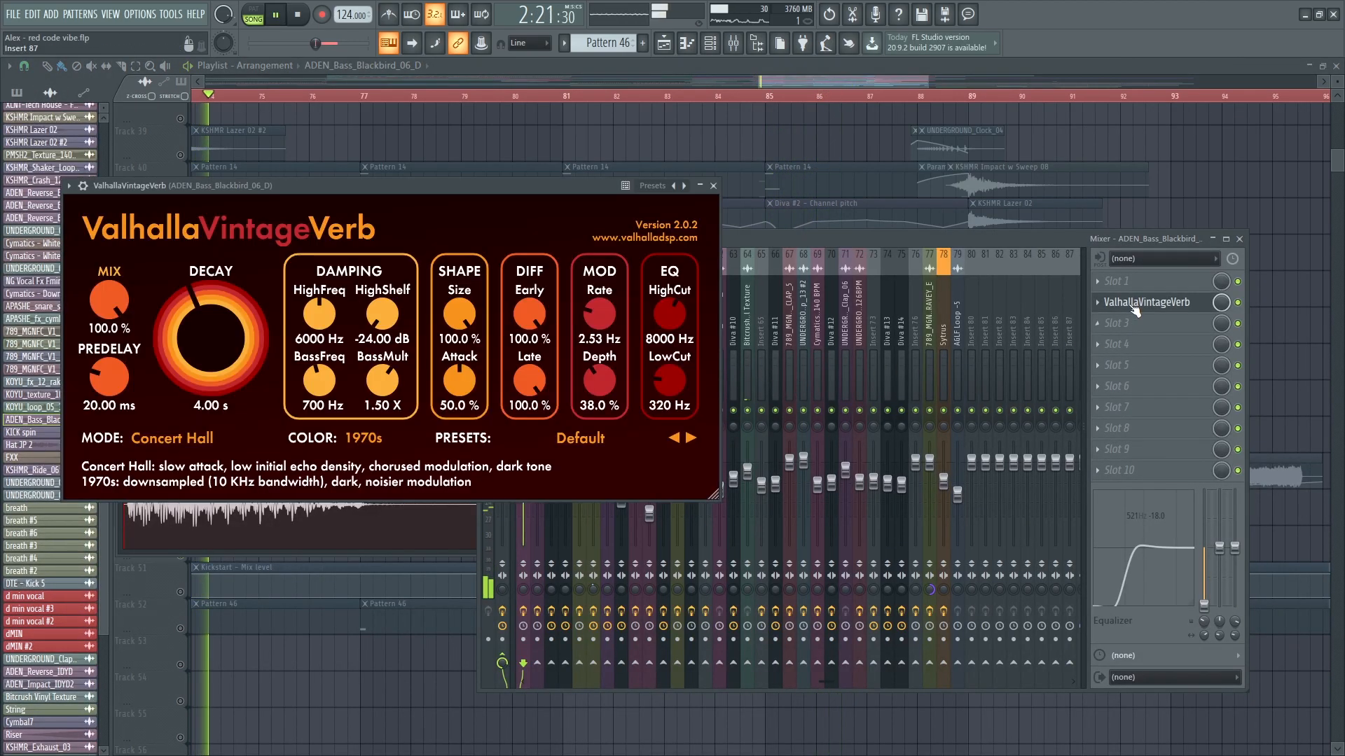
click(1237, 303)
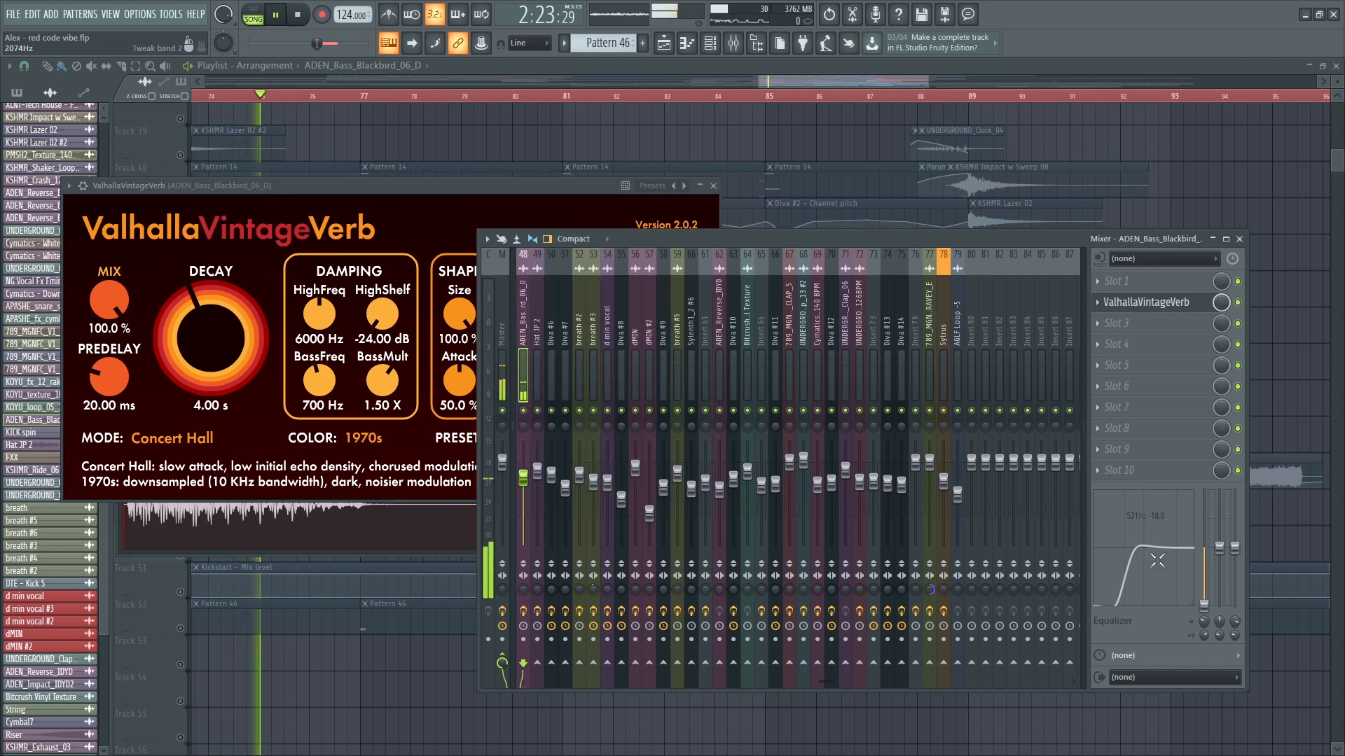
click(28, 99)
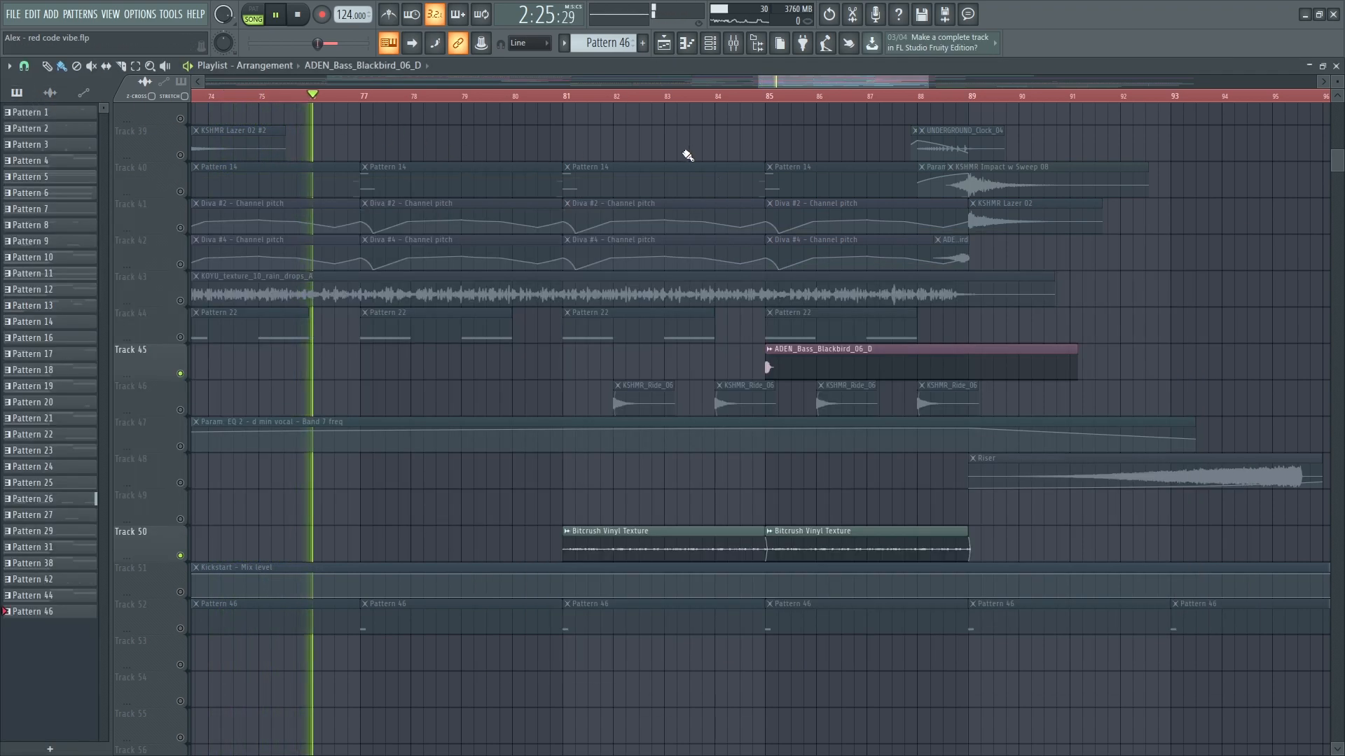
- Restore all tracks and examine the upper tracks from 30 to 1 while the section plays
scroll(635, 188, up, 10)
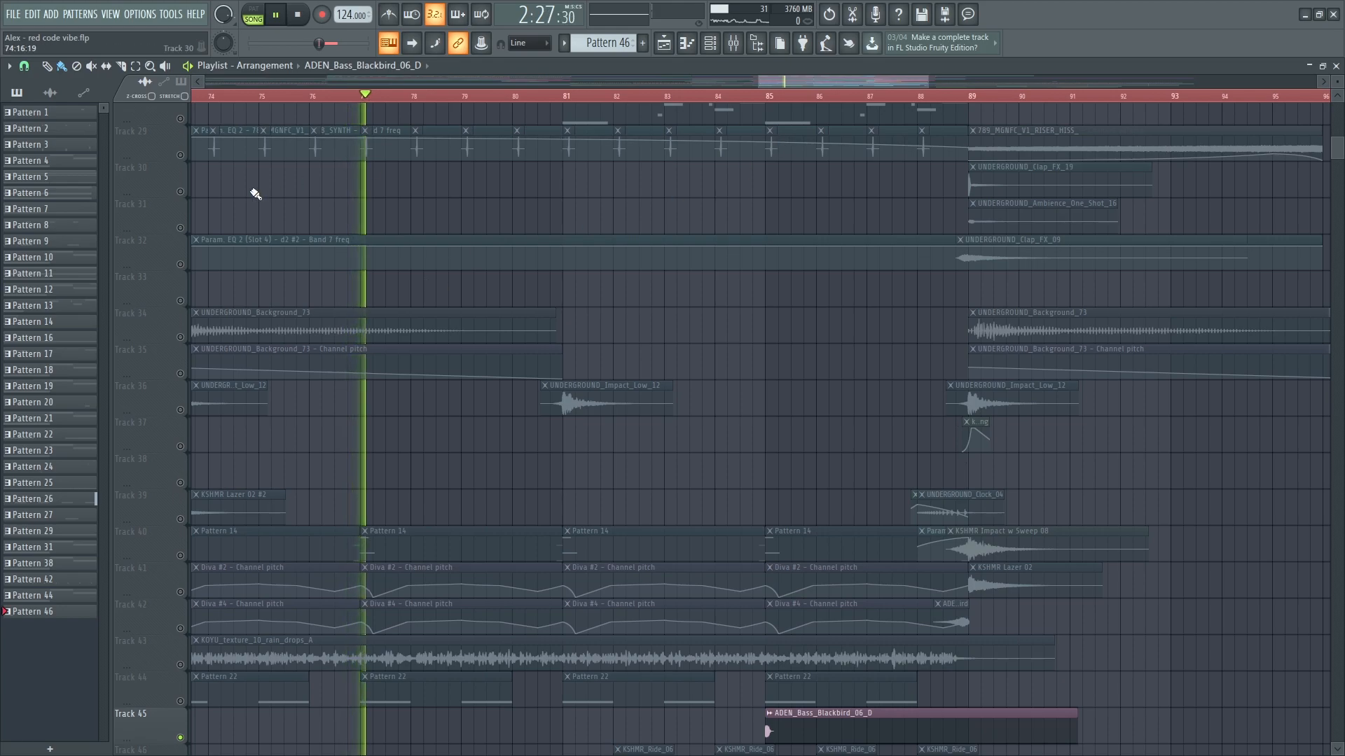
scroll(423, 275, up, 4)
scroll(462, 301, up, 5)
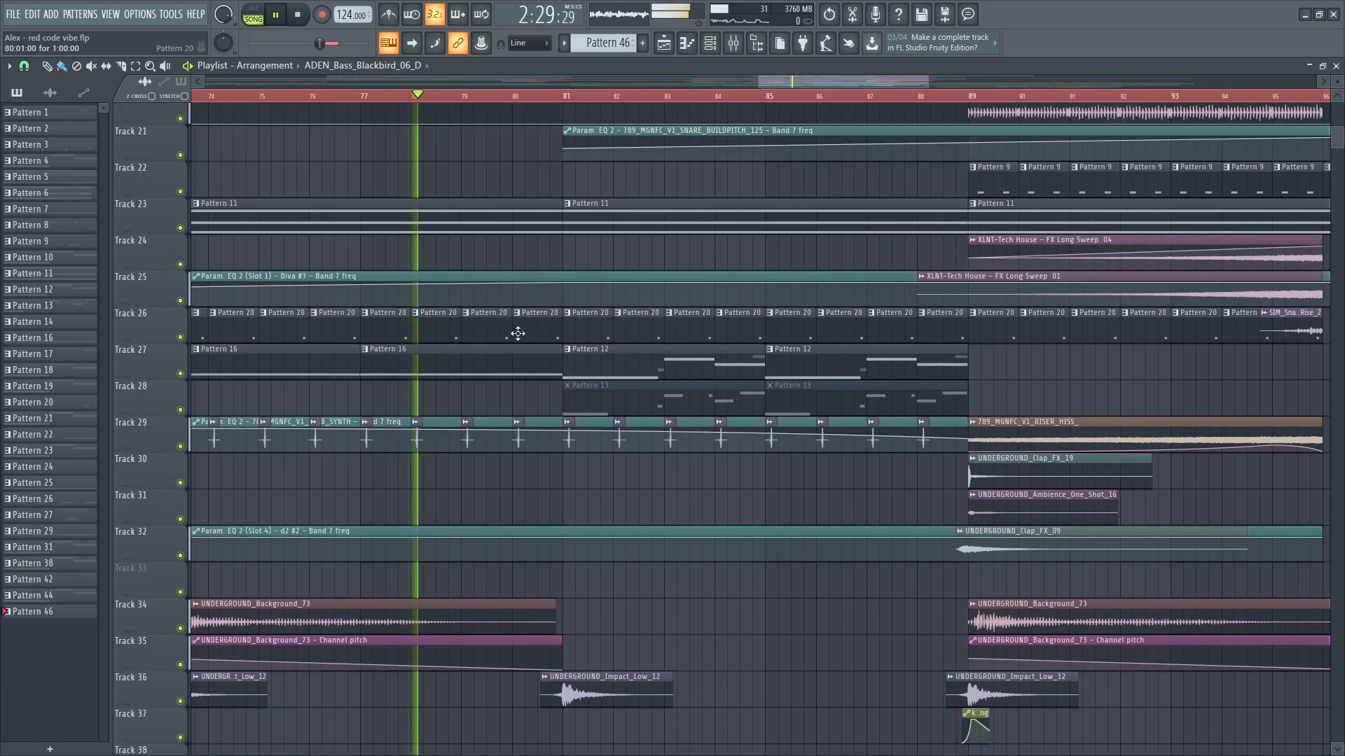
scroll(516, 347, down, 3)
scroll(518, 345, up, 8)
scroll(552, 328, down, 3)
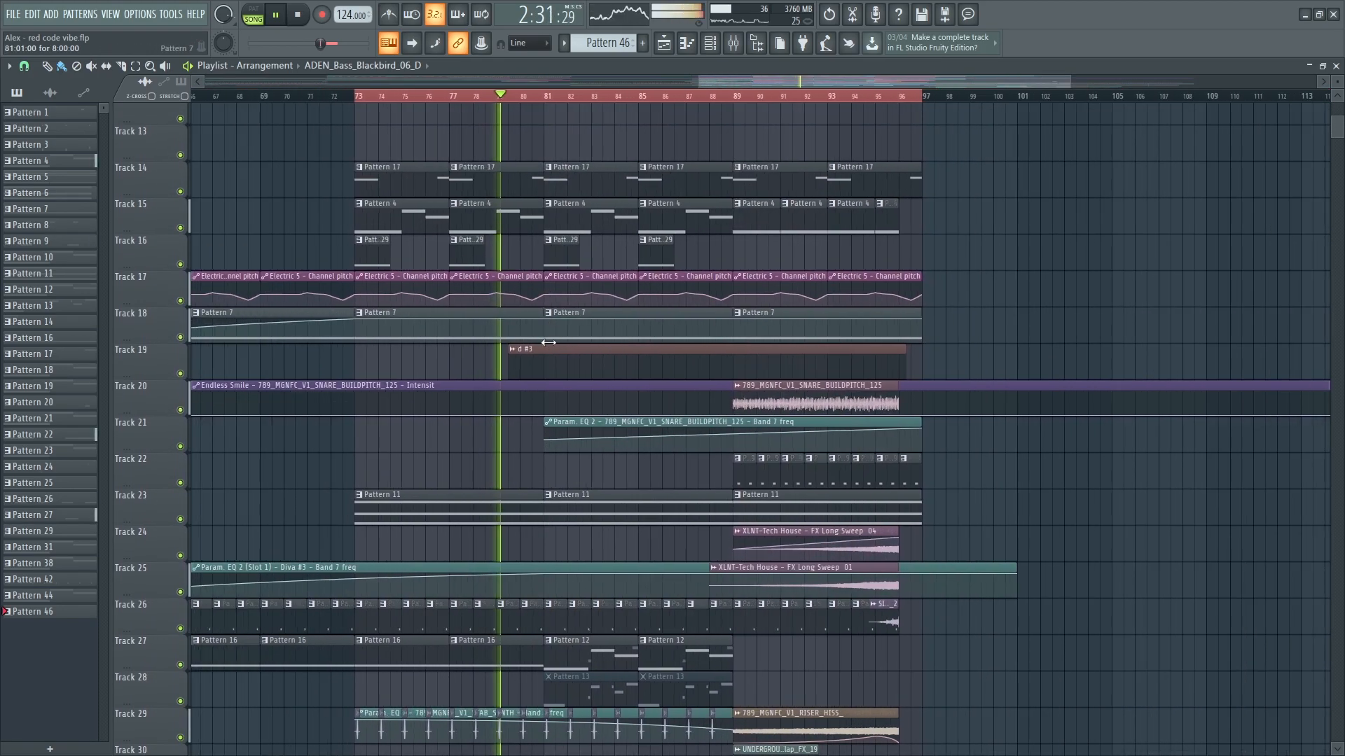
scroll(570, 352, up, 4)
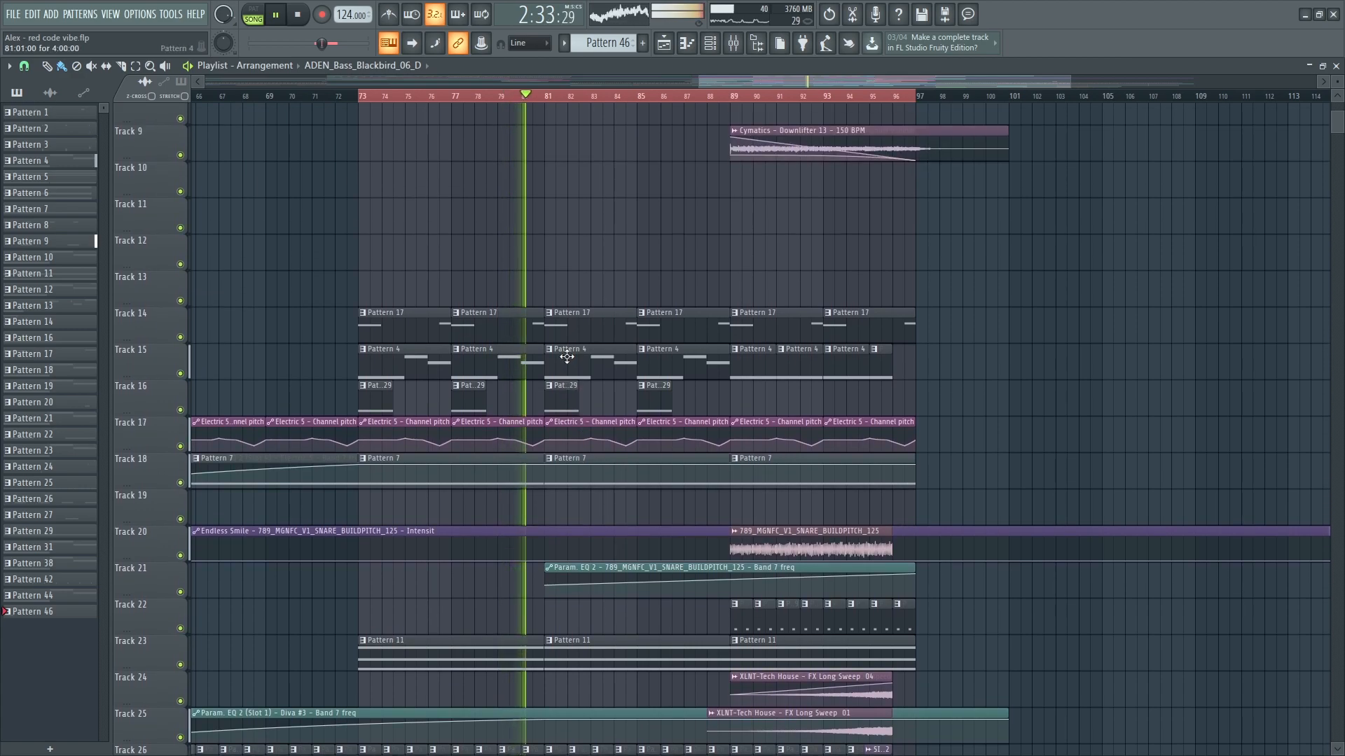
scroll(568, 371, up, 6)
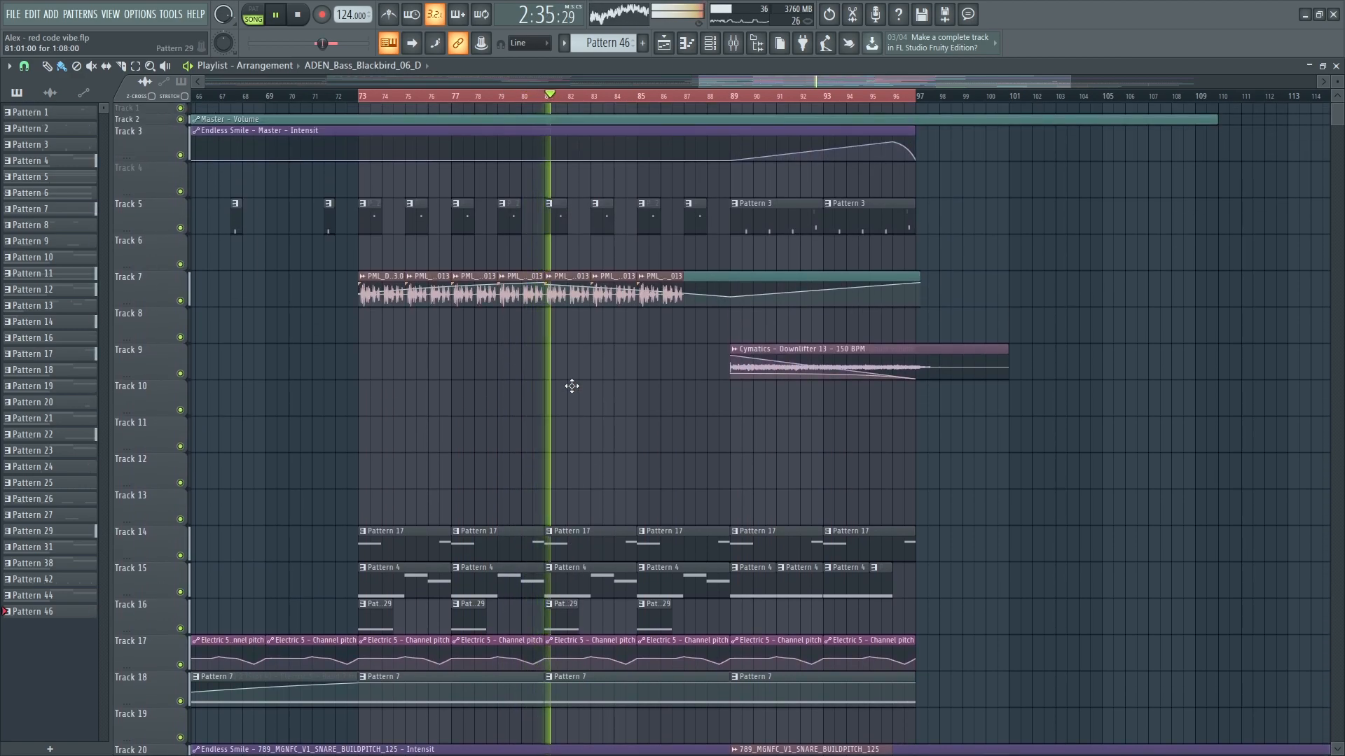
- Examine the section's remaining tracks down to track 82 and return to the Riser clip around track 48
scroll(572, 386, down, 4)
scroll(752, 442, down, 2)
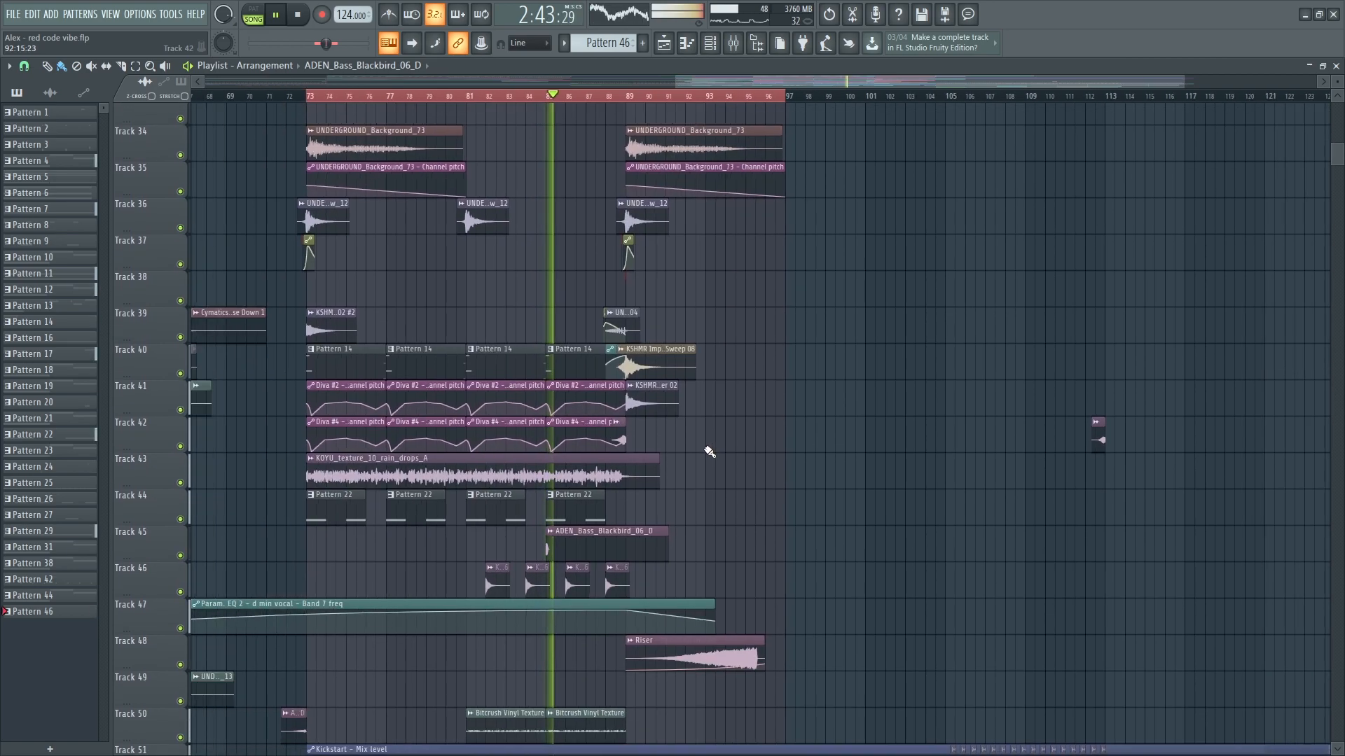
scroll(711, 458, down, 4)
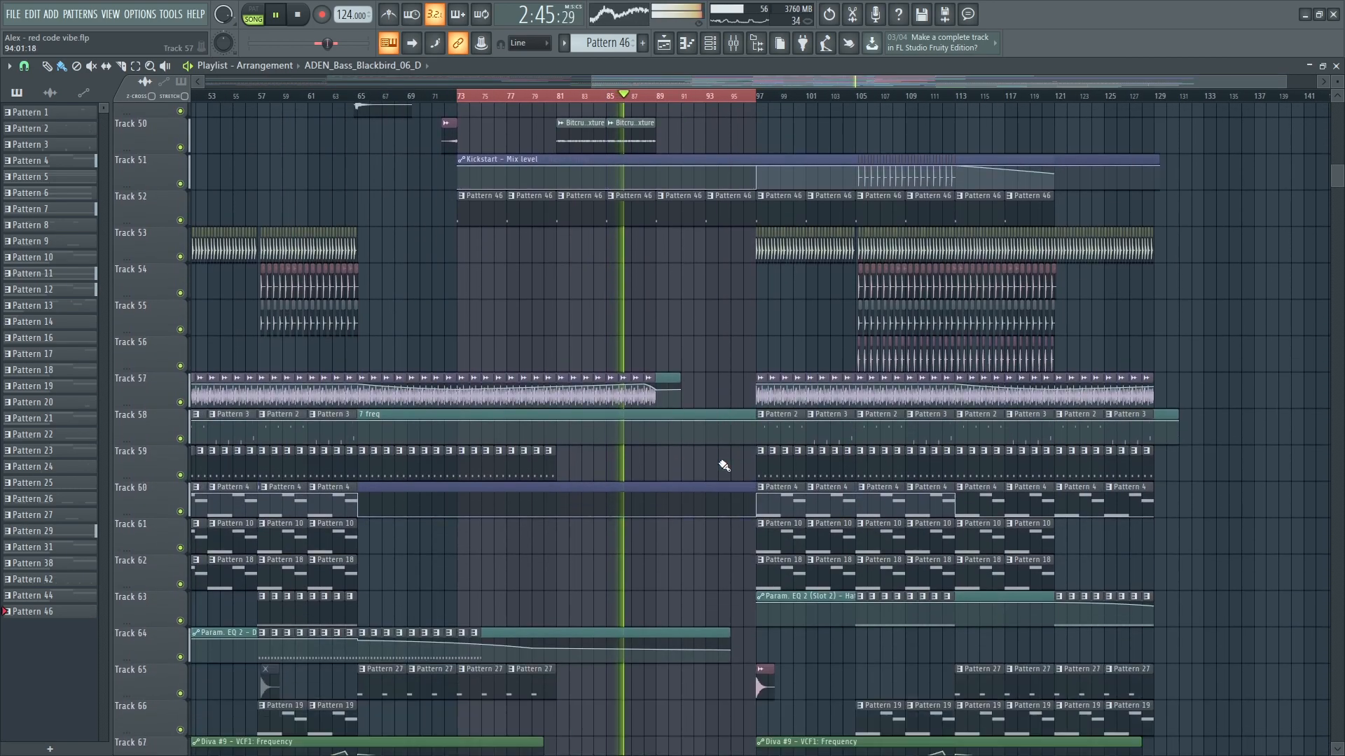
scroll(724, 465, down, 7)
scroll(715, 466, down, 2)
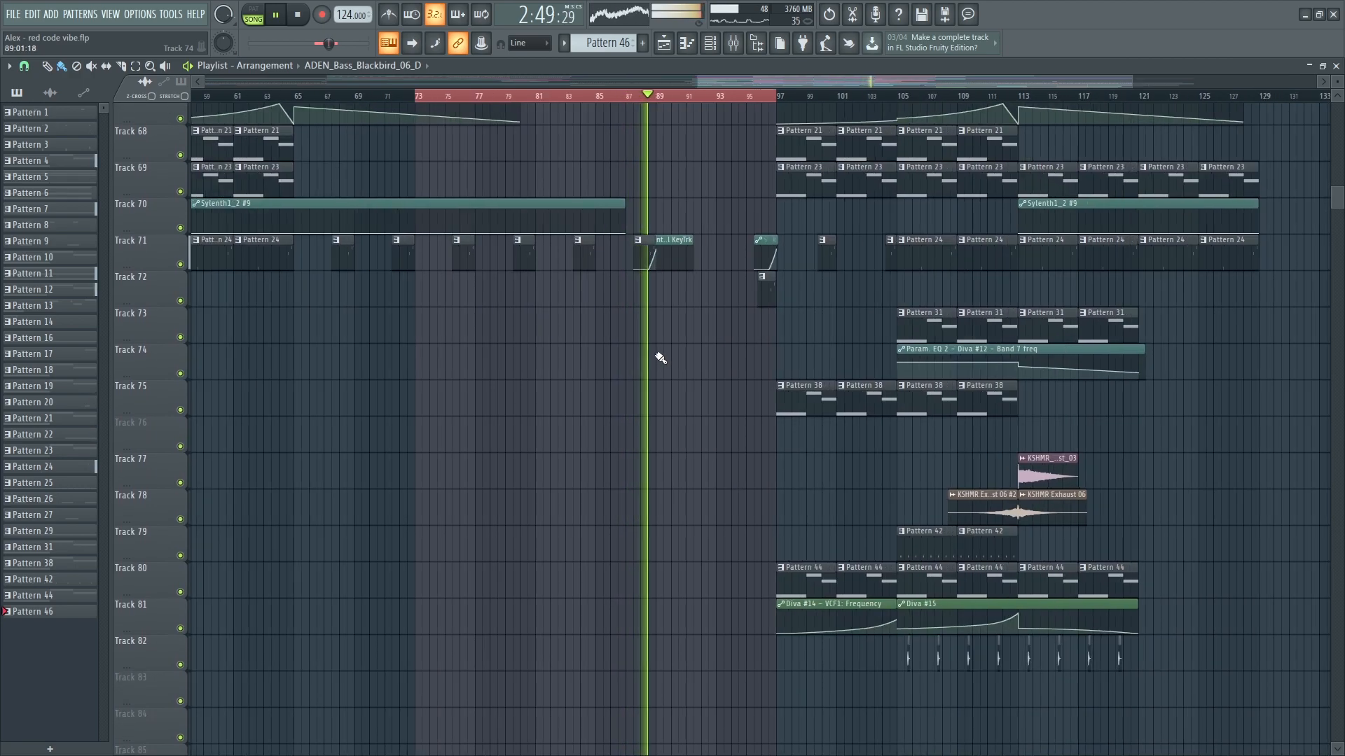
scroll(960, 292, up, 9)
scroll(935, 296, up, 3)
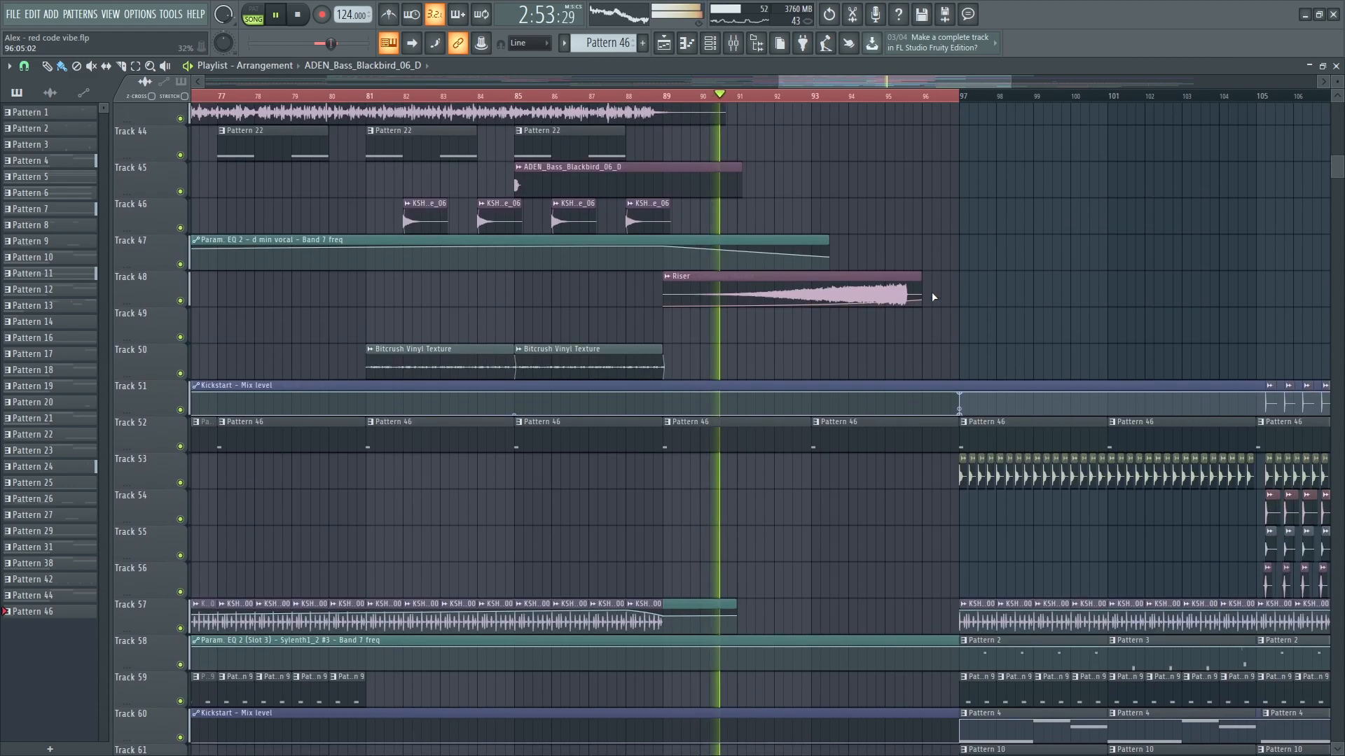
- Solo track 48 to audition the Riser clip, and restore all tracks
scroll(930, 299, down, 3)
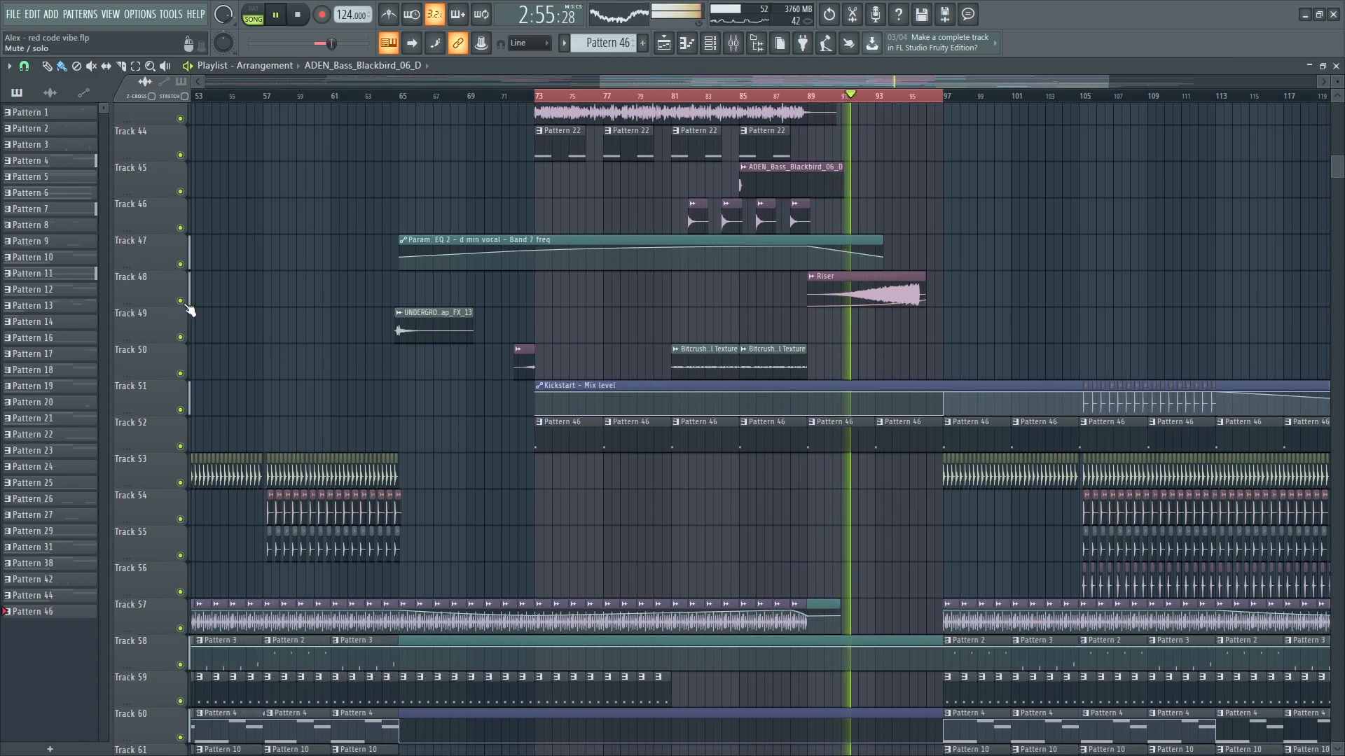
right_click(183, 304)
scroll(506, 351, down, 4)
scroll(1133, 339, up, 4)
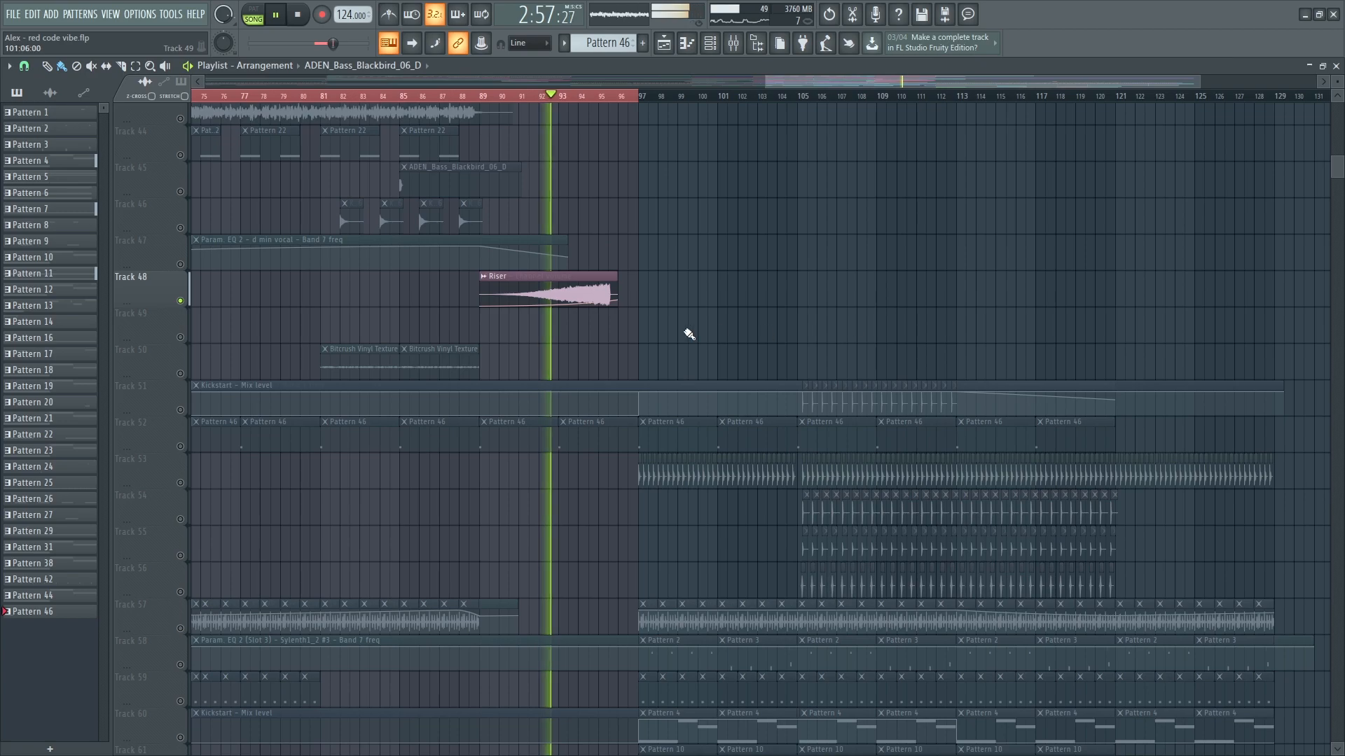
right_click(183, 307)
- Solo tracks 29, 24 and 20 in turn to audition the riser hiss, FX Long Sweep 04 and snare build
scroll(750, 276, up, 8)
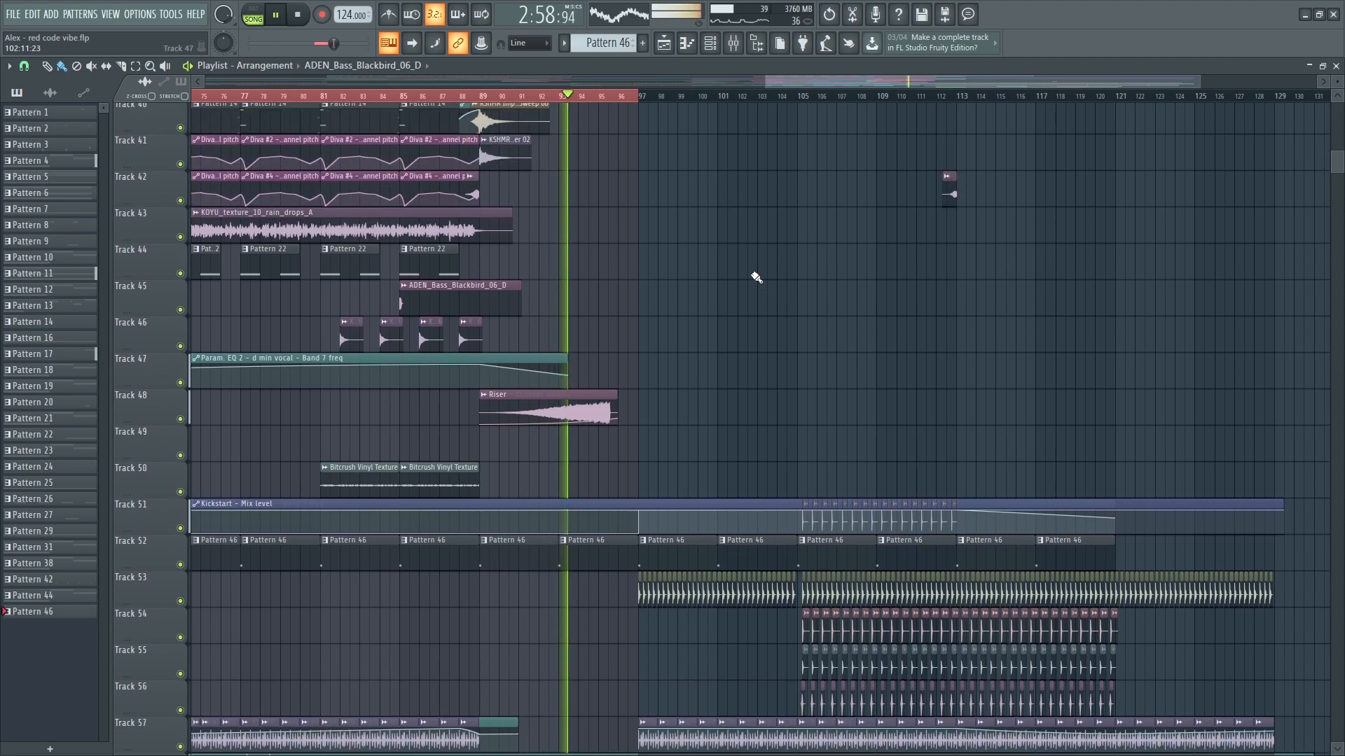
scroll(466, 325, up, 2)
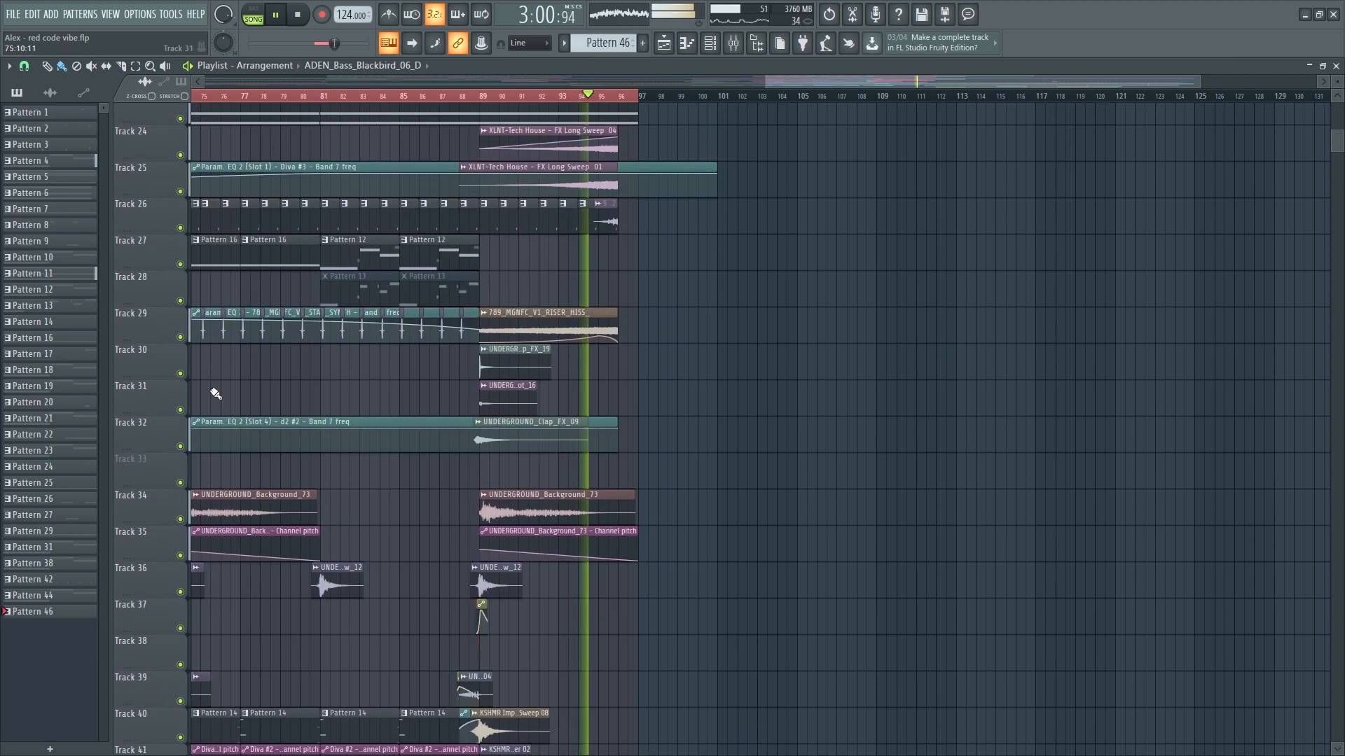
right_click(182, 338)
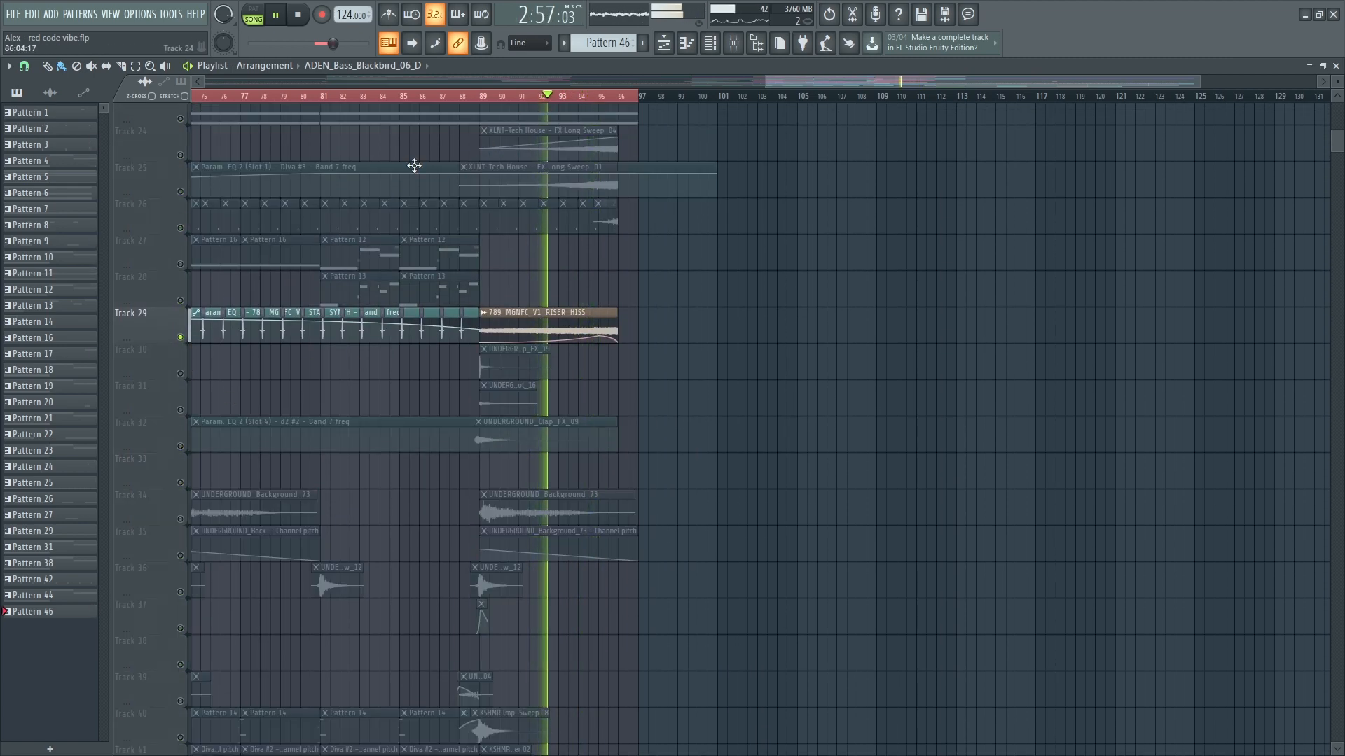
right_click(182, 192)
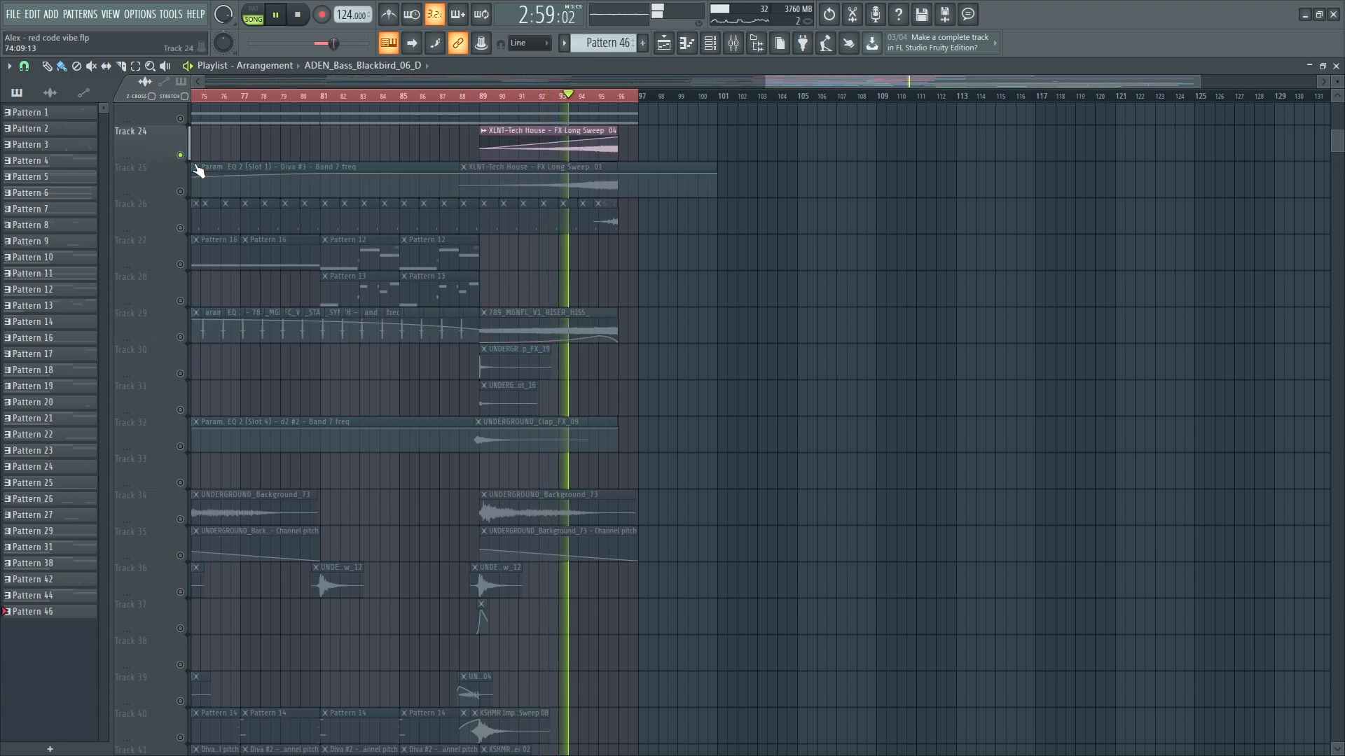
scroll(192, 198, up, 4)
right_click(182, 300)
scroll(187, 301, up, 2)
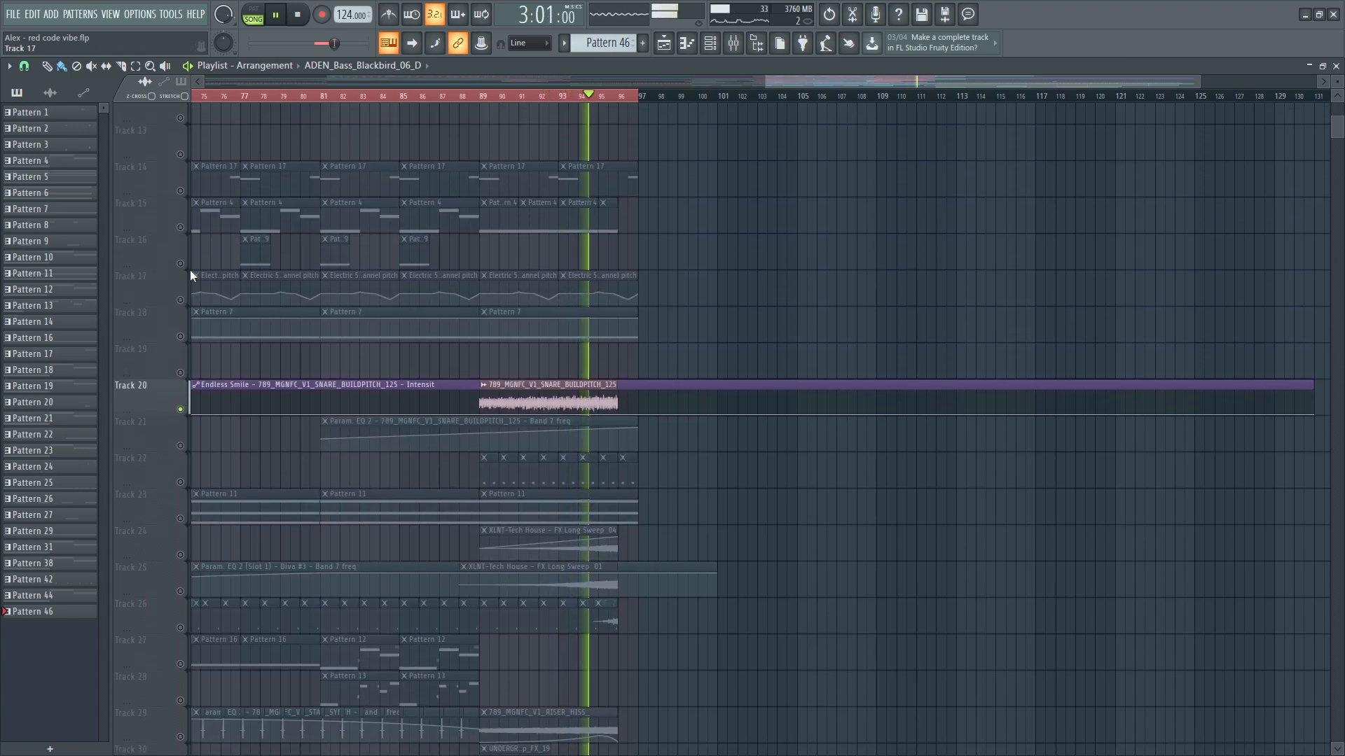
- Audition Pattern 4 on track 15 and Pattern 17 on track 14 with the snare build, and restore all tracks
click(180, 228)
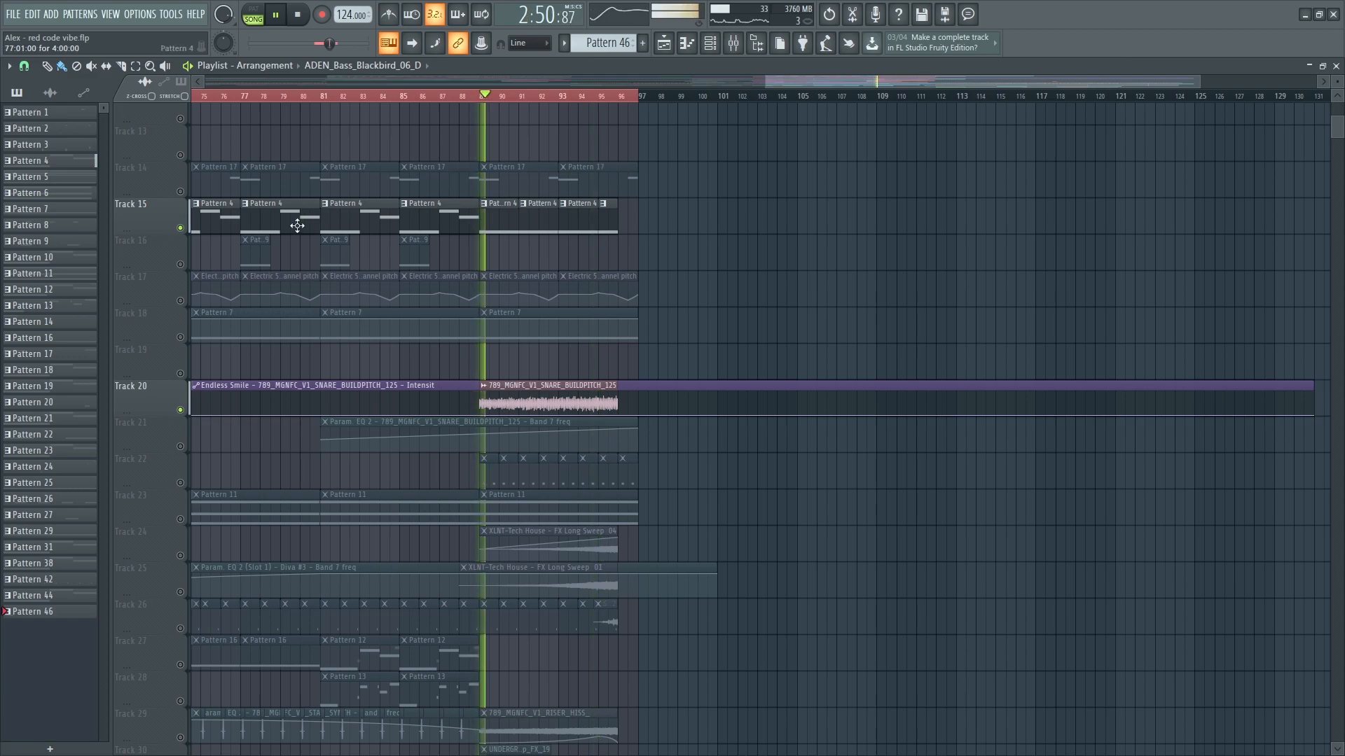
click(181, 192)
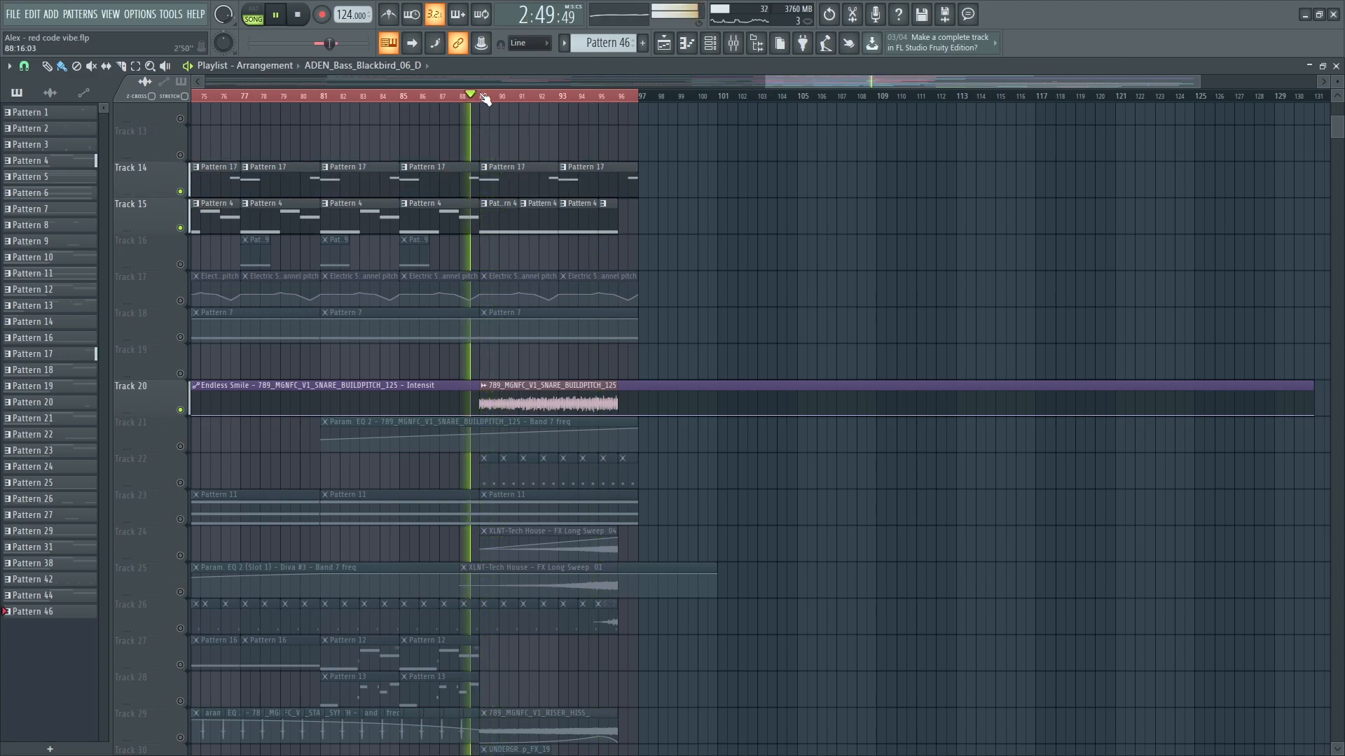
right_click(185, 199)
right_click(181, 192)
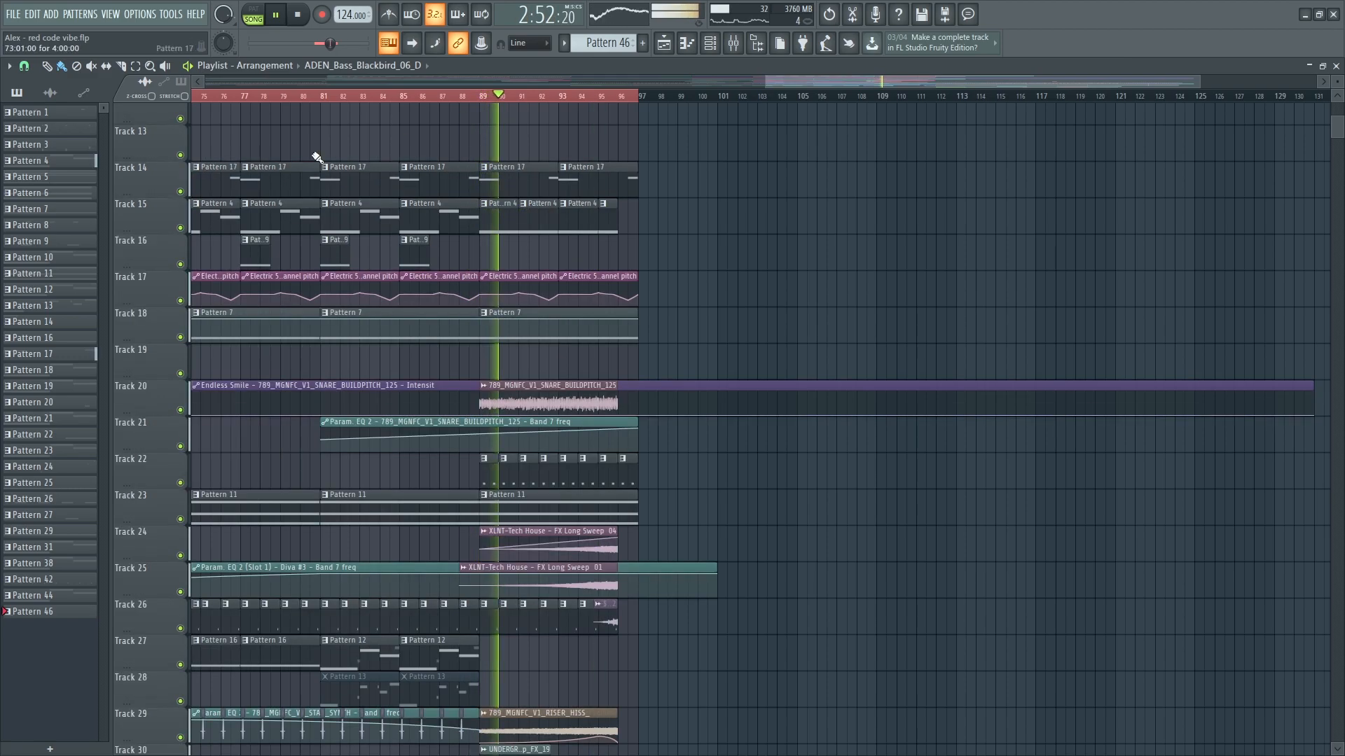
- Extend the playback selection to bar 125 and bring tracks 50 to 67 into view
scroll(594, 256, up, 8)
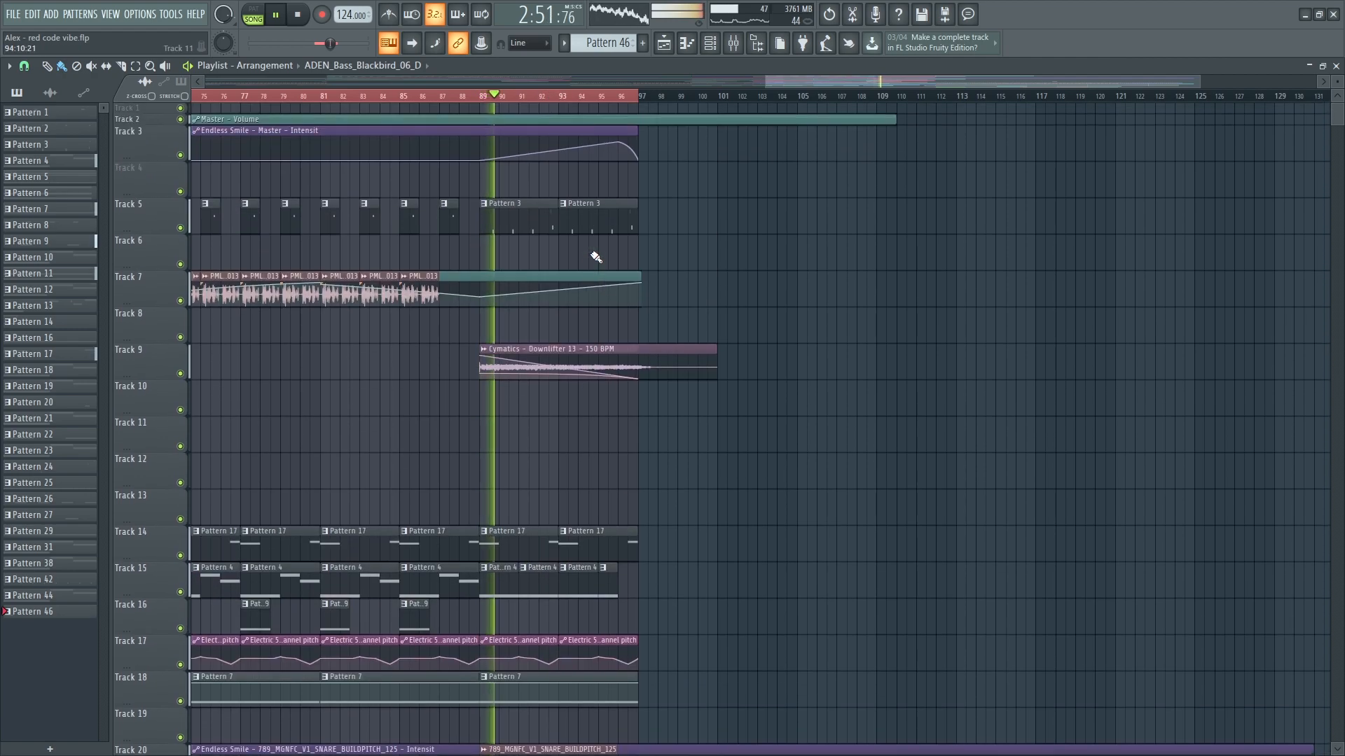
scroll(602, 346, down, 8)
ctrl+scroll(644, 345, down, 4)
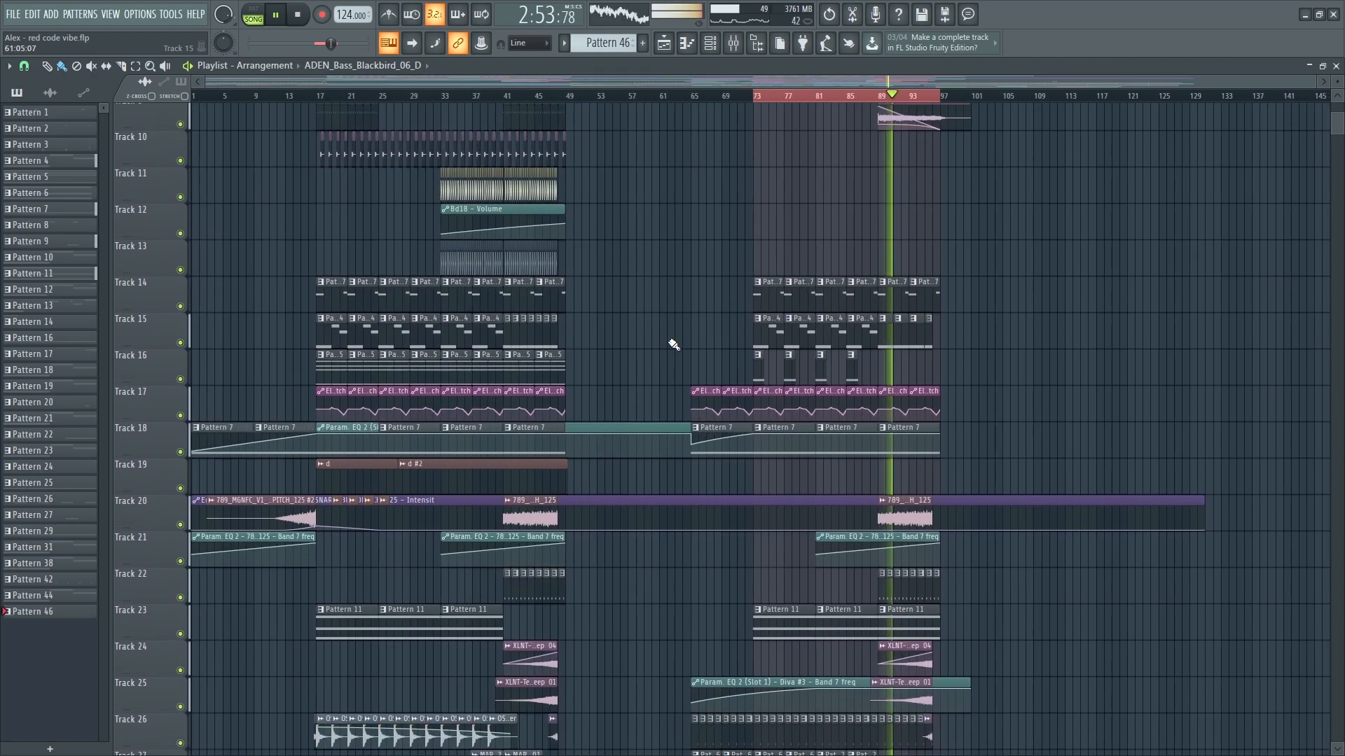
ctrl+shift+click(1162, 98)
scroll(981, 395, down, 5)
scroll(953, 424, down, 15)
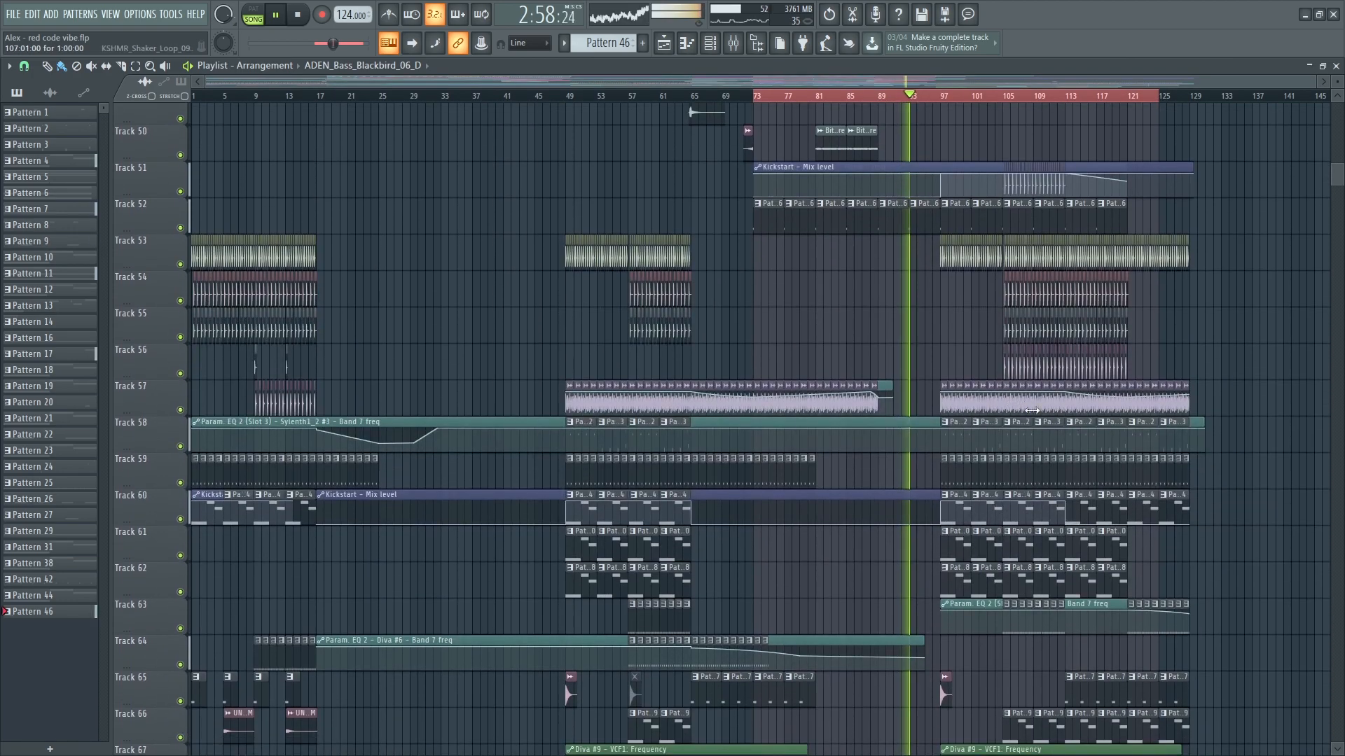
- Extend the playback selection to bar 131 and bring tracks 68 to 82 into view around bars 97 to 129
ctrl+scroll(1257, 240, up, 3)
ctrl+shift+click(1305, 98)
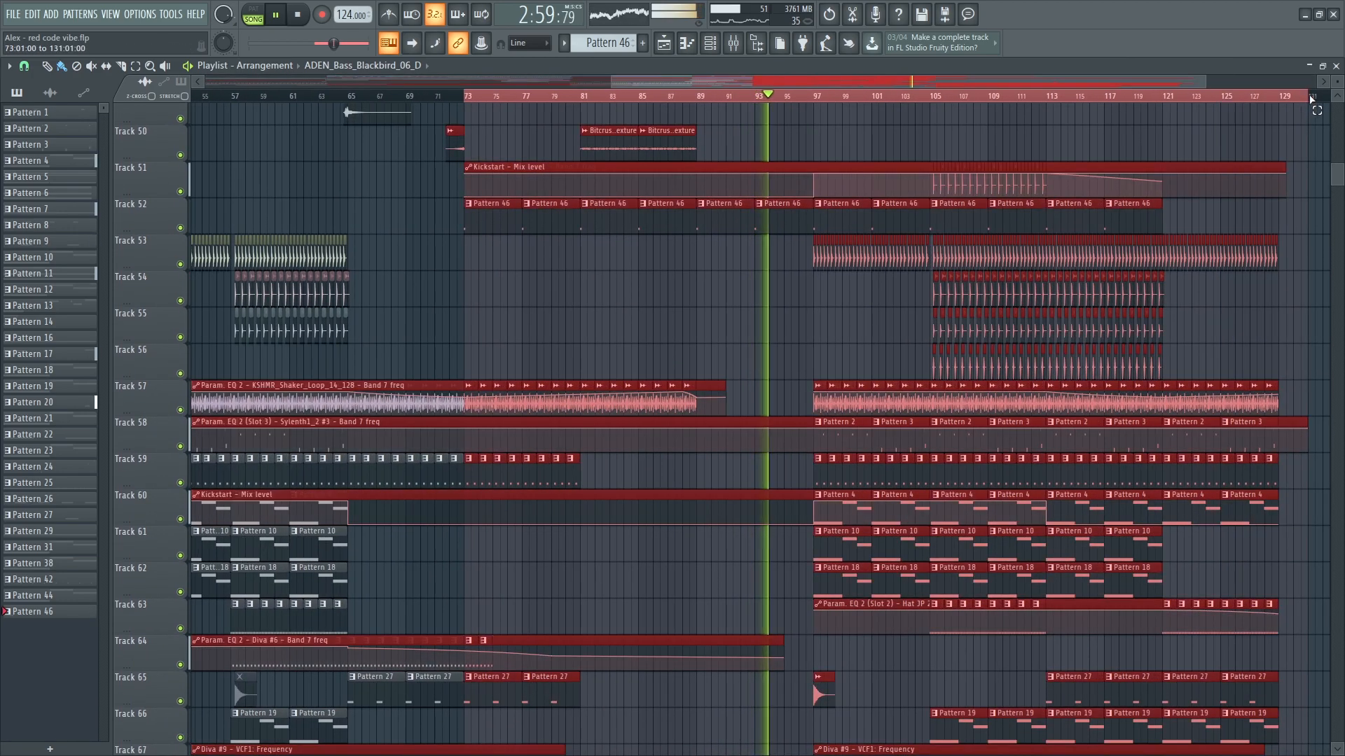
scroll(1037, 428, down, 1)
scroll(1036, 427, down, 4)
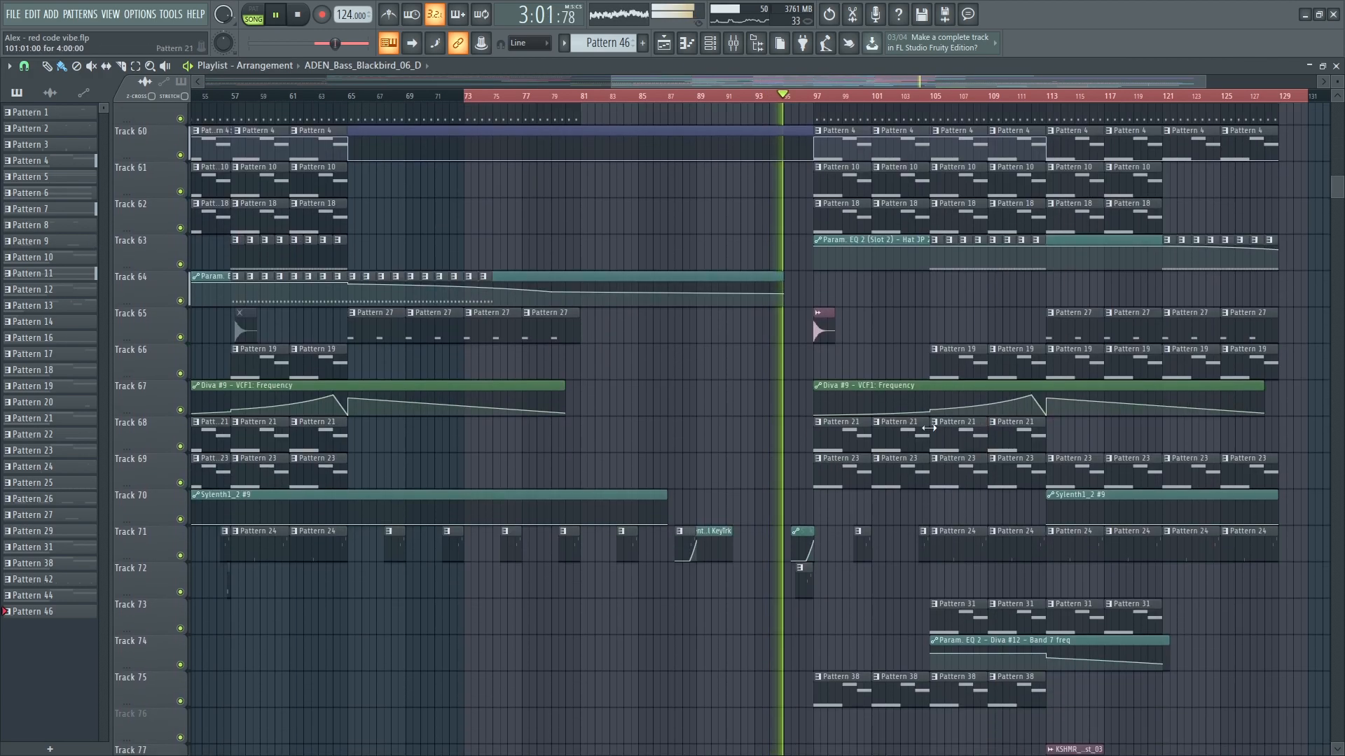
ctrl+scroll(812, 483, down, 1)
scroll(954, 579, down, 3)
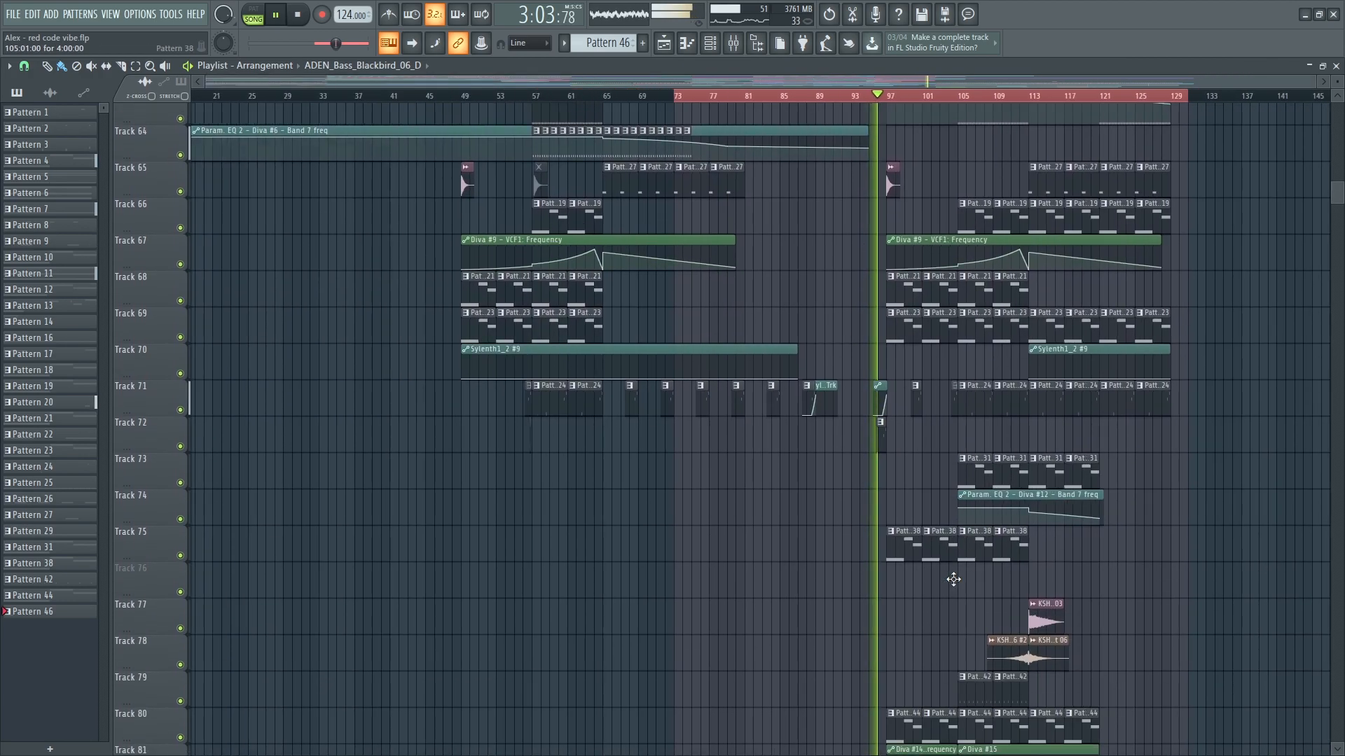
ctrl+scroll(1165, 612, up, 1)
scroll(1165, 612, down, 1)
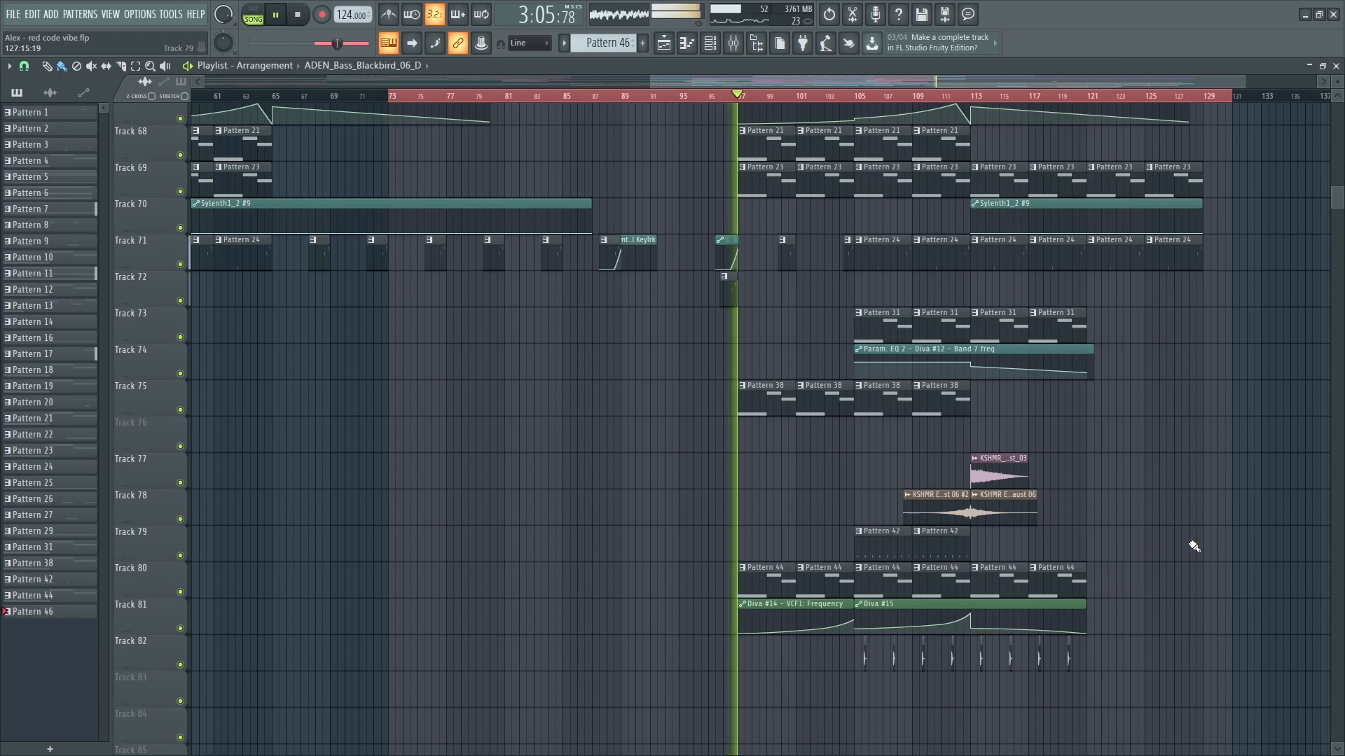
ctrl+scroll(1194, 549, up, 2)
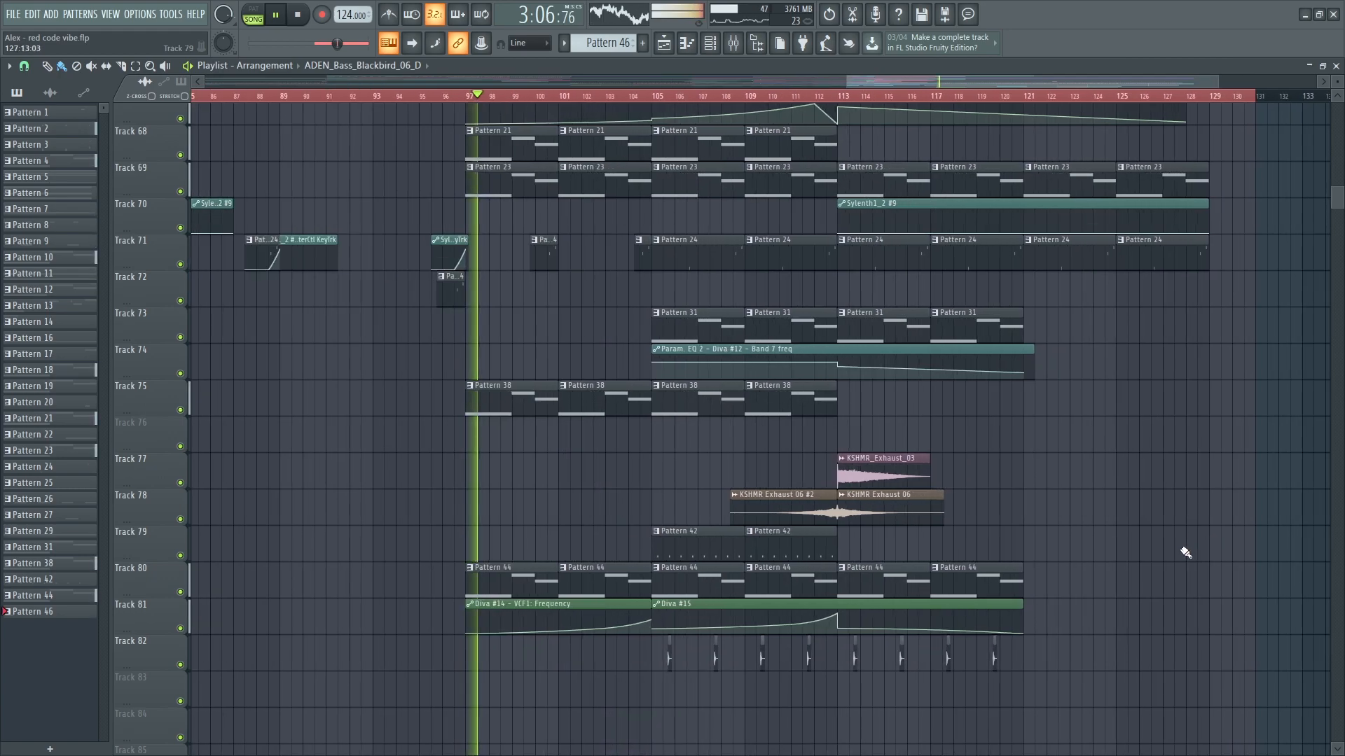
- Play Pattern 38 from Track 75 on its own, showing its notes, Sylenth1_2 #10 channel and mixer Insert 73
double_click(510, 392)
key(l)
key(F6)
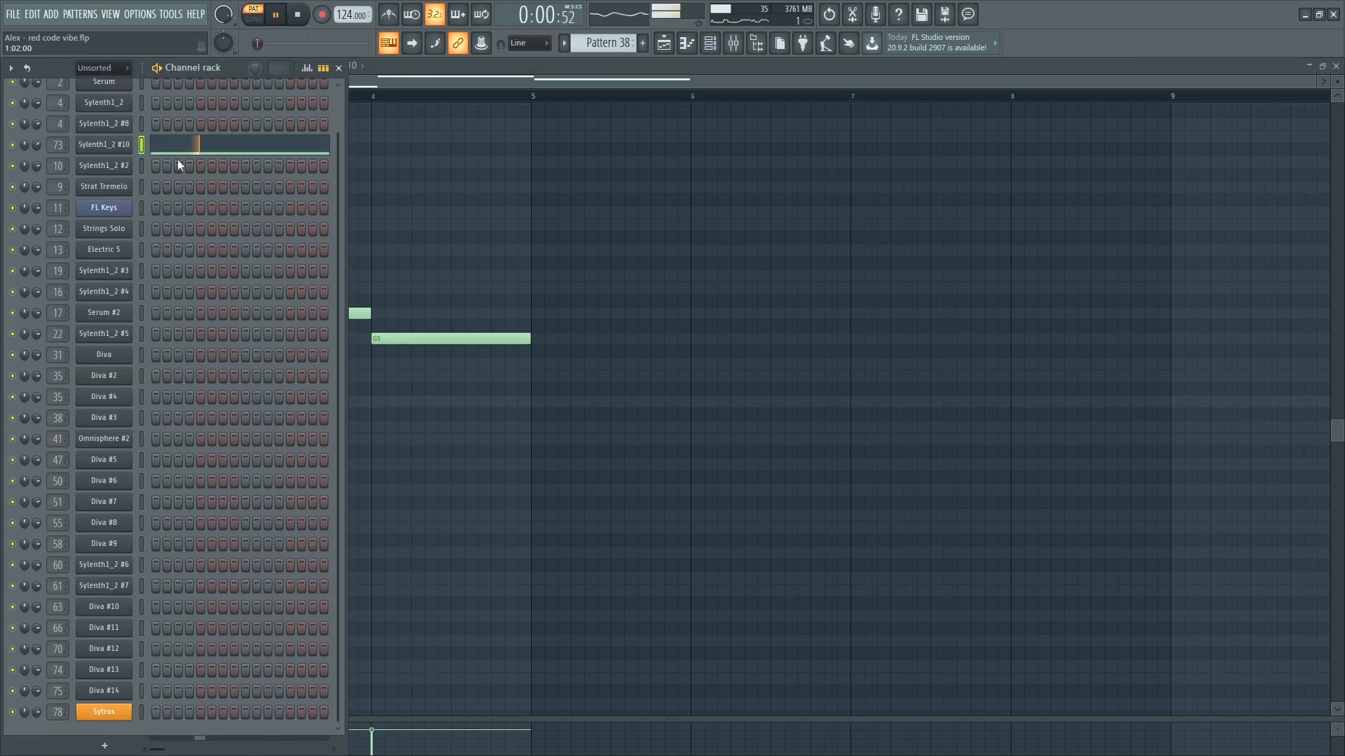
key(F9)
drag(716, 370, 874, 351)
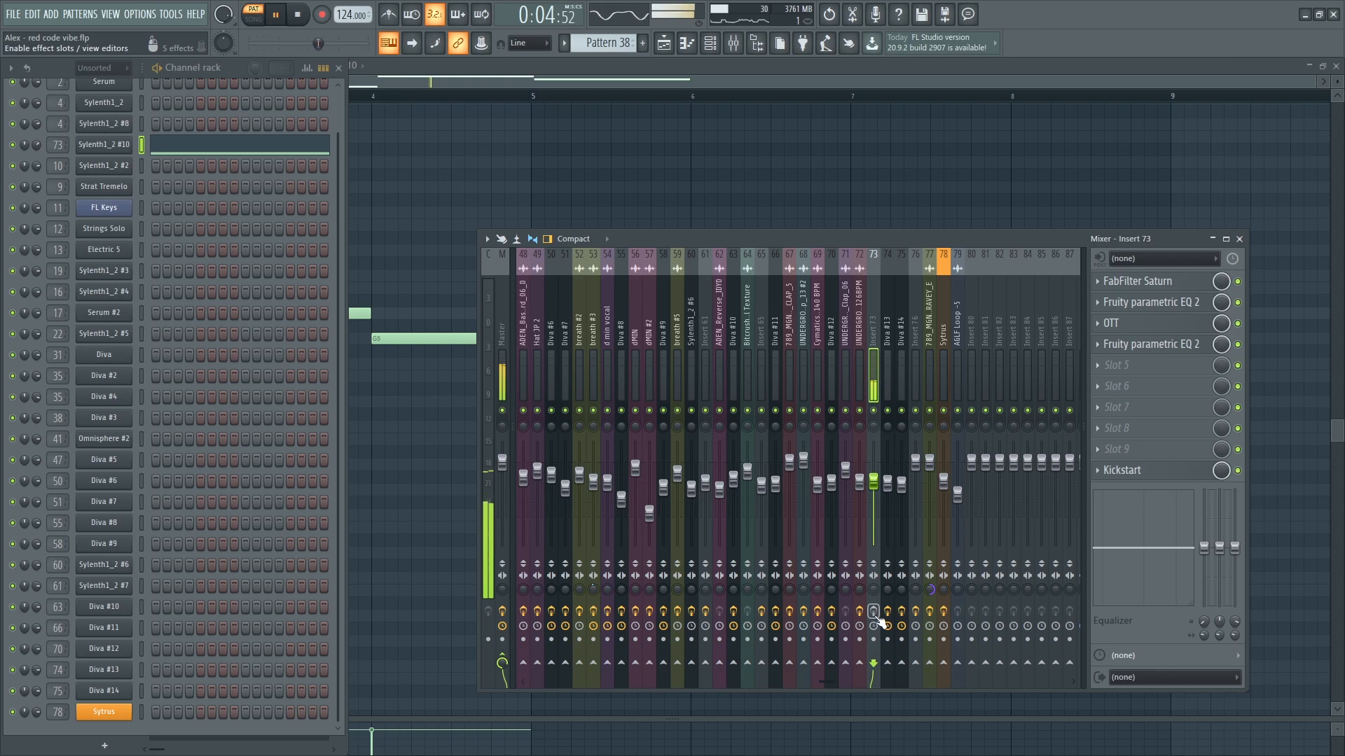
- Inspect FabFilter Saturn, both Fruity parametric EQ 2 effects and OTT on mixer Insert 73
click(1136, 282)
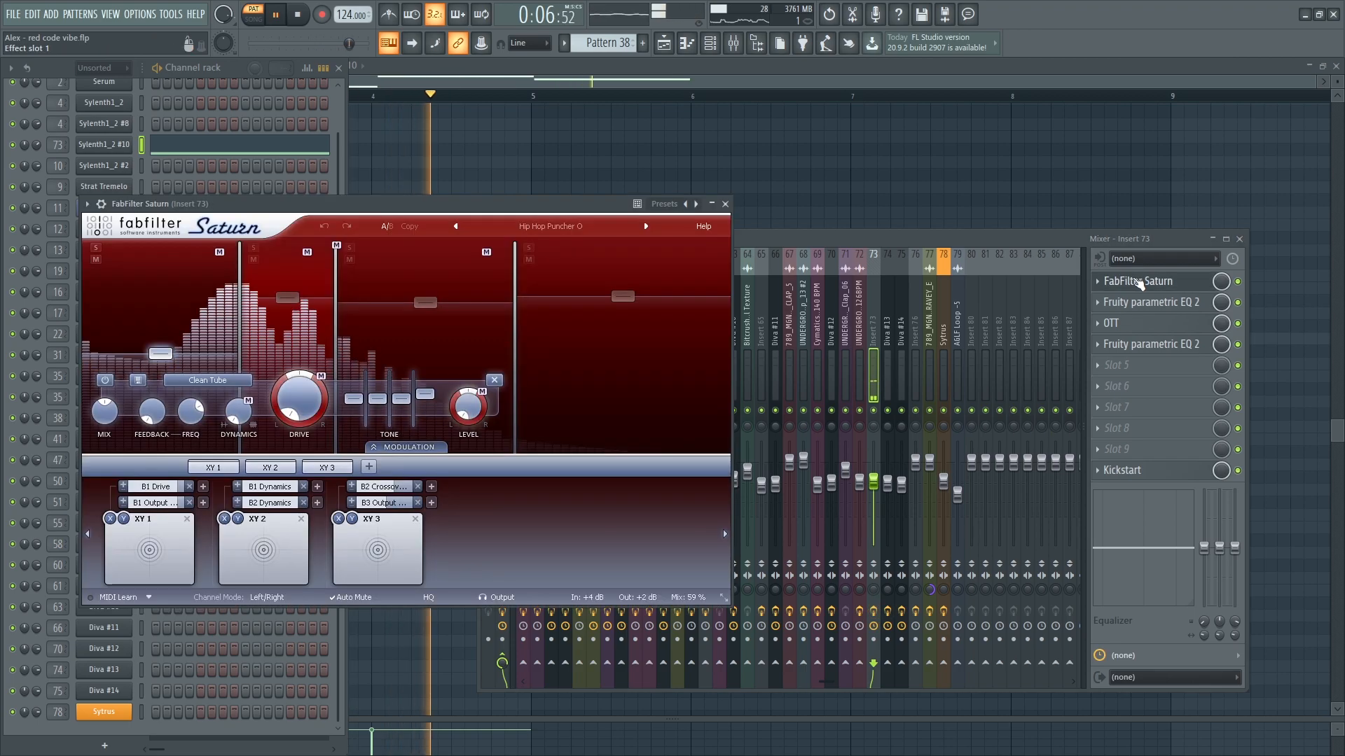
click(1183, 283)
click(1179, 304)
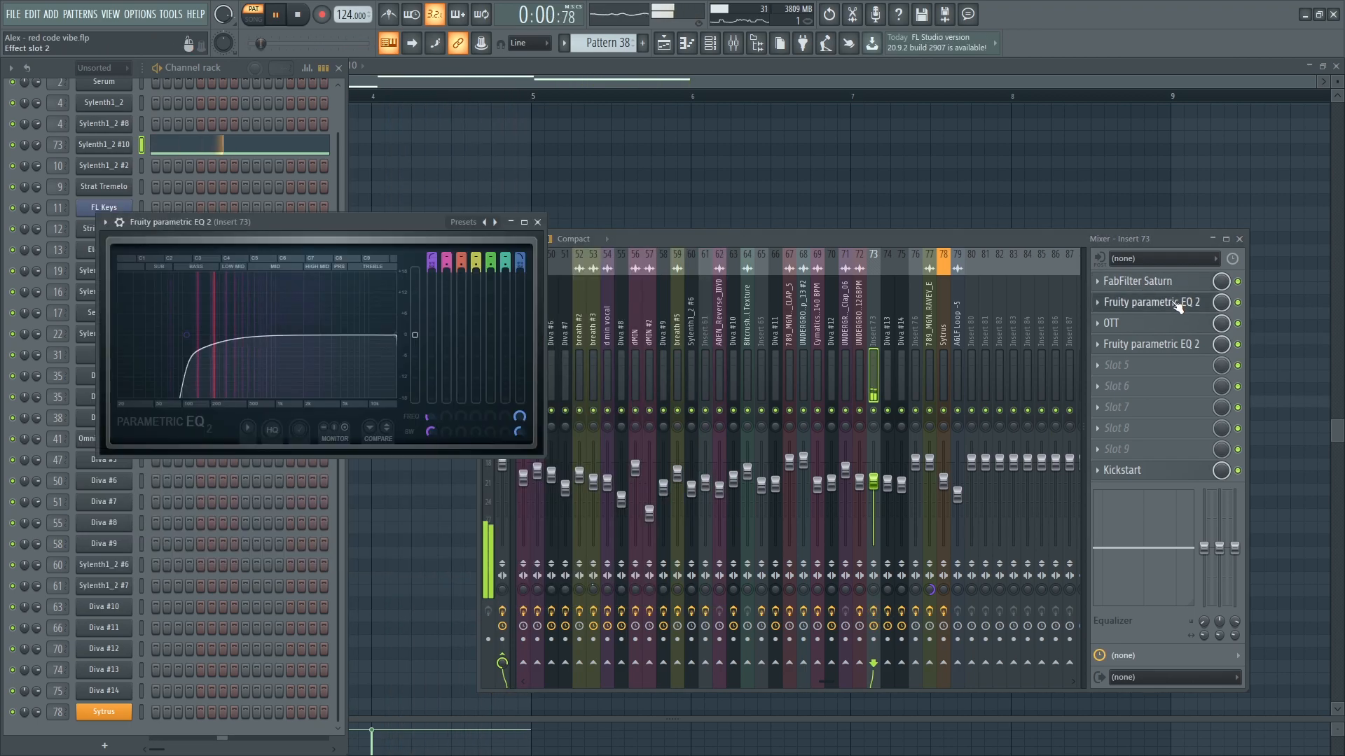
click(1161, 323)
click(1149, 343)
click(1147, 344)
- Solo tracks 80 and 81 in the playlist, play from just before bar 97, and inspect the Diva #14 instrument
click(664, 43)
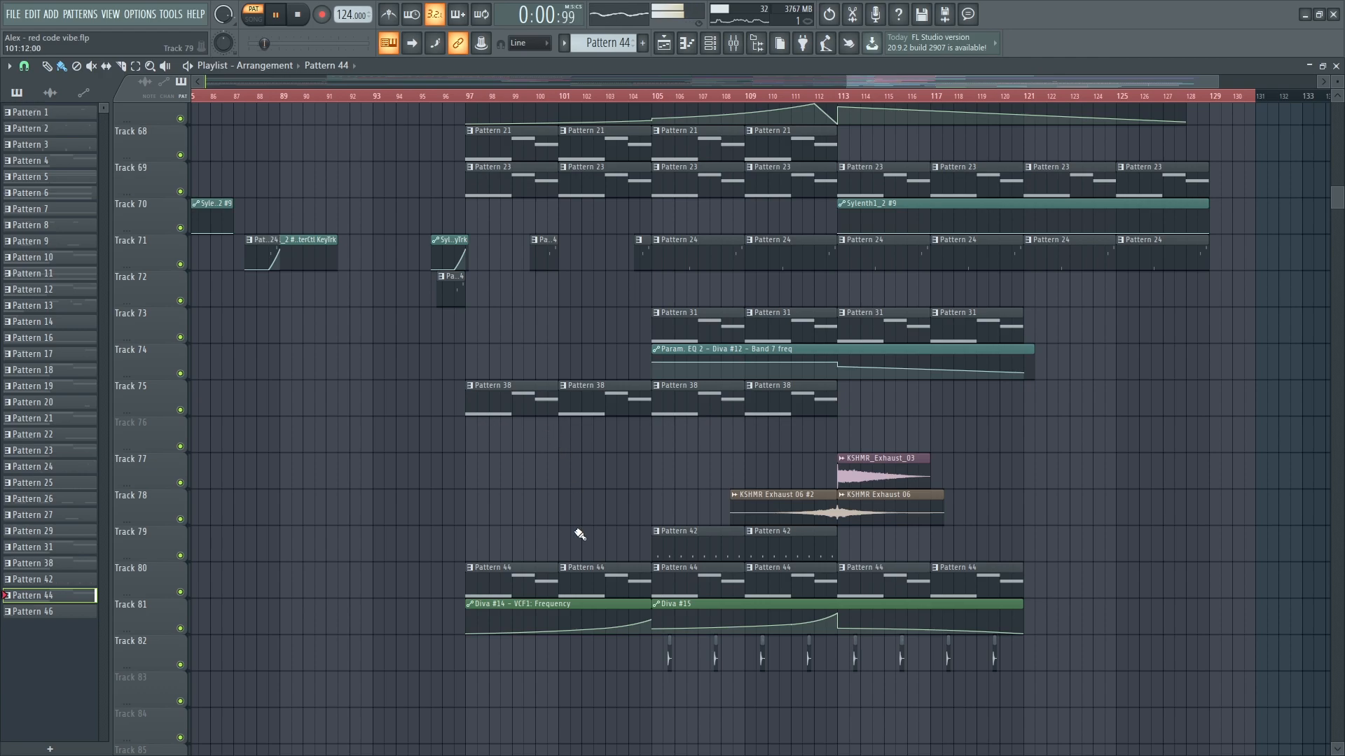
right_click(180, 591)
click(180, 629)
click(449, 96)
key(F6)
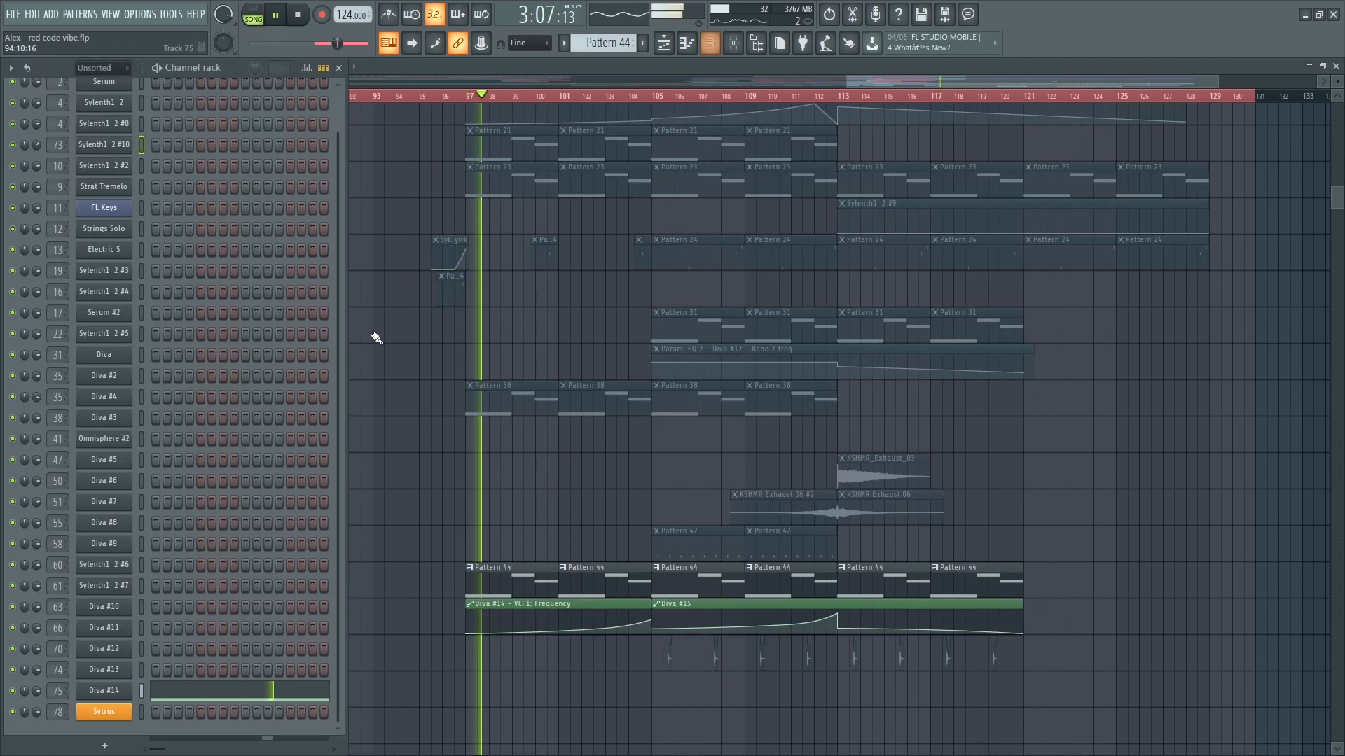
click(117, 691)
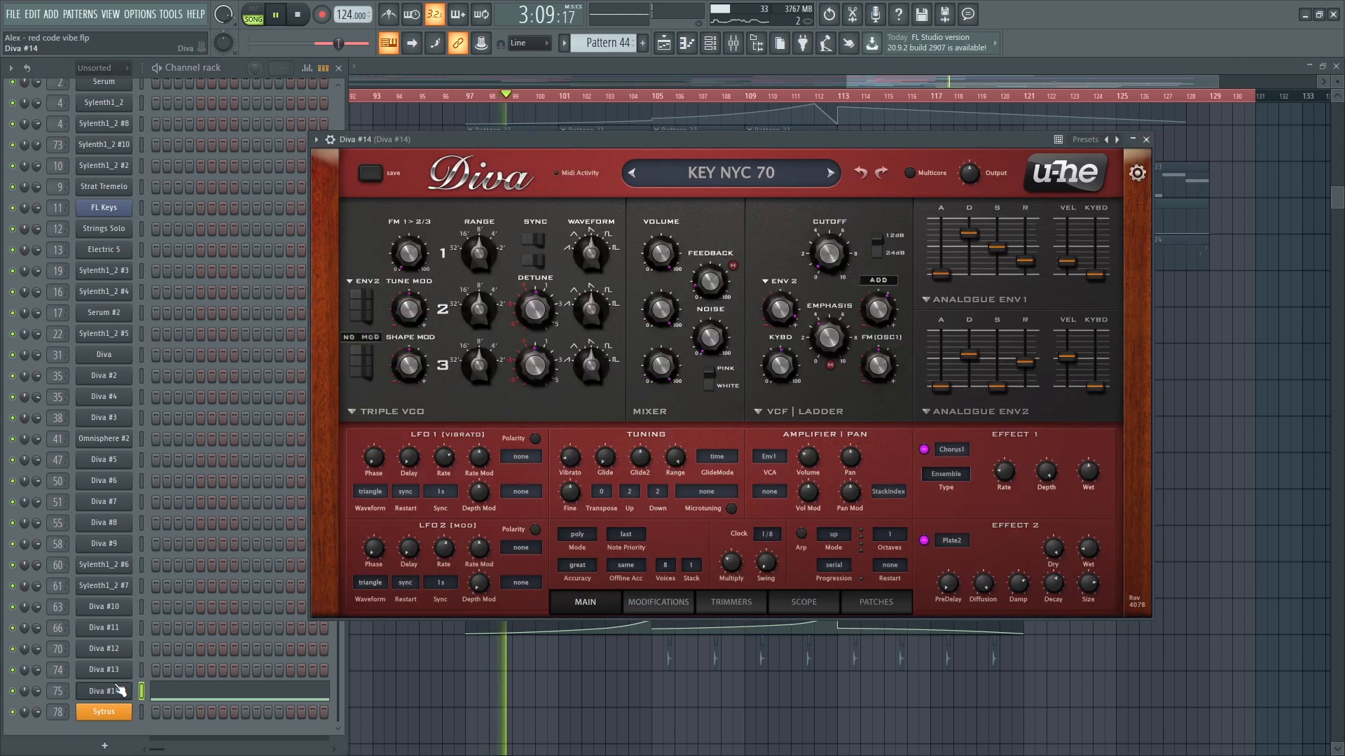
click(118, 691)
- Inspect the three Fruity parametric EQ 2 effects and Soundgoodizer on the Diva #14 mixer insert, and close the windows
key(F9)
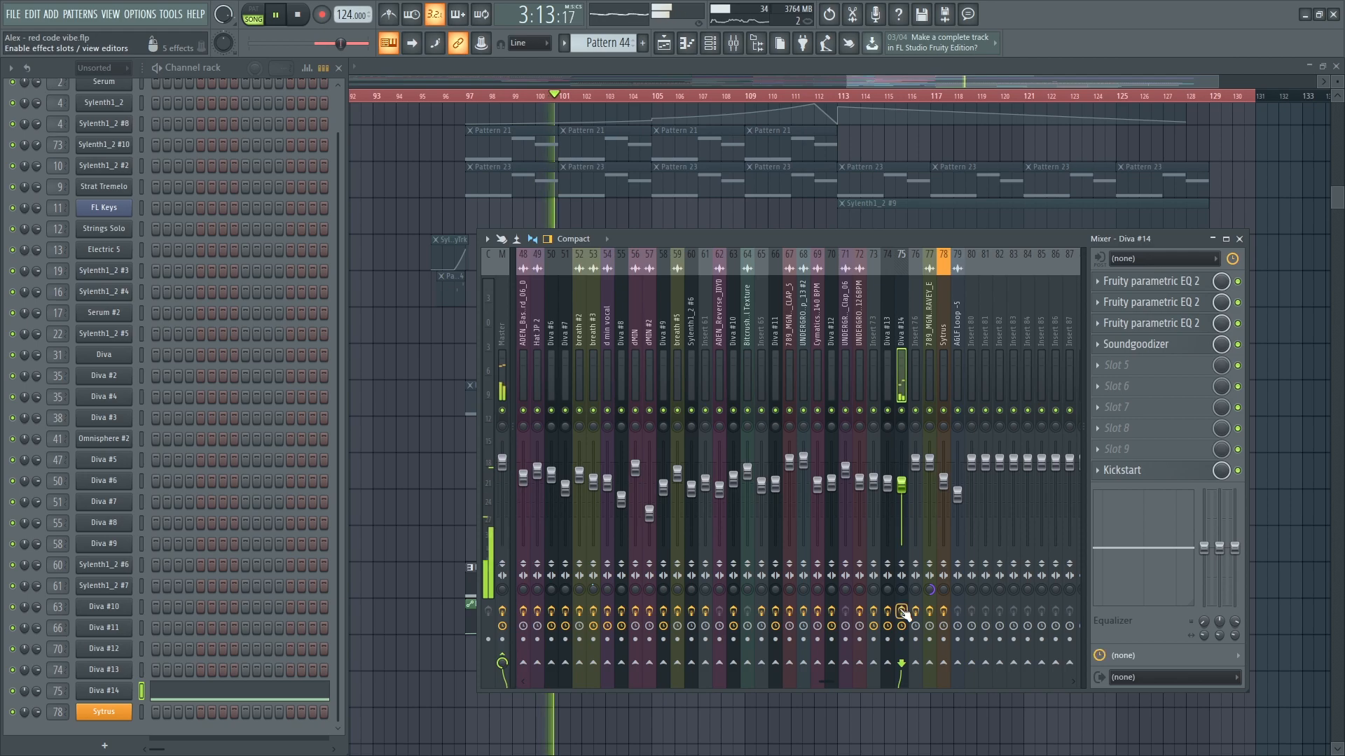
click(1162, 281)
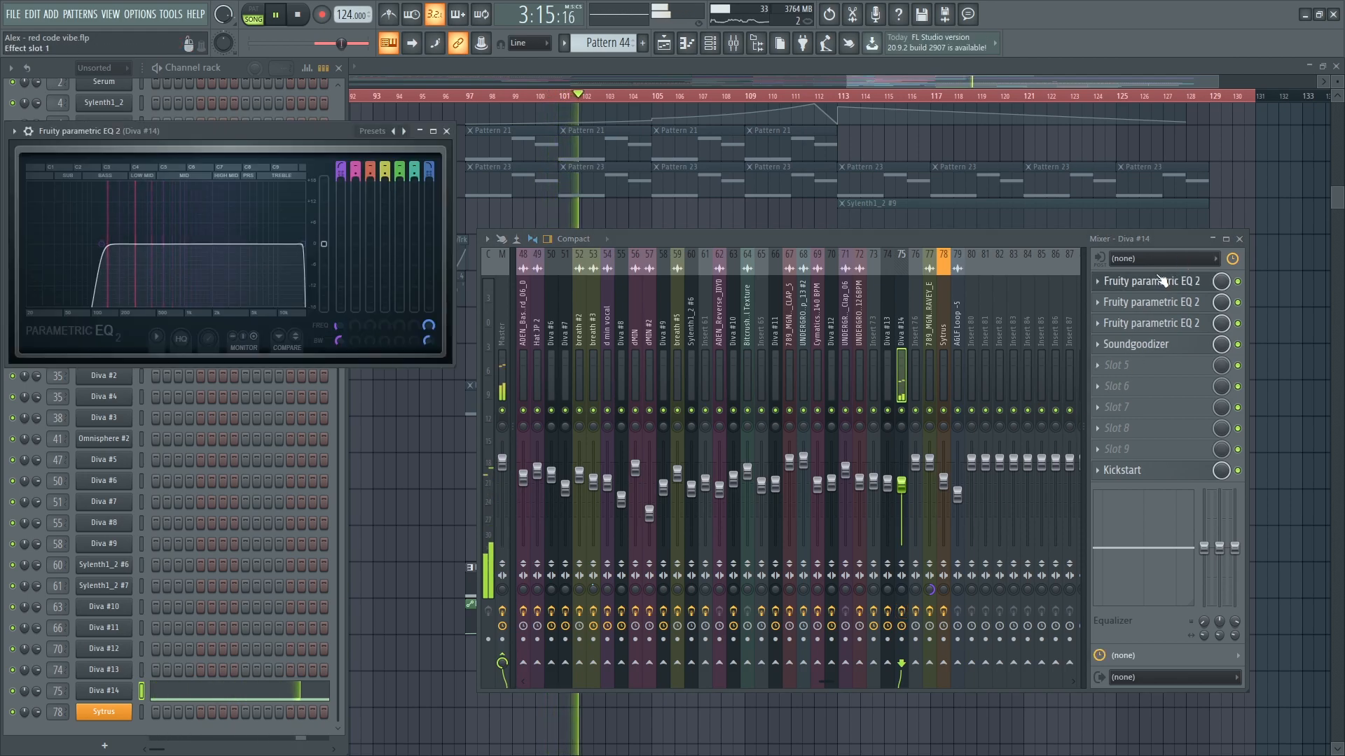
click(1159, 302)
click(1158, 323)
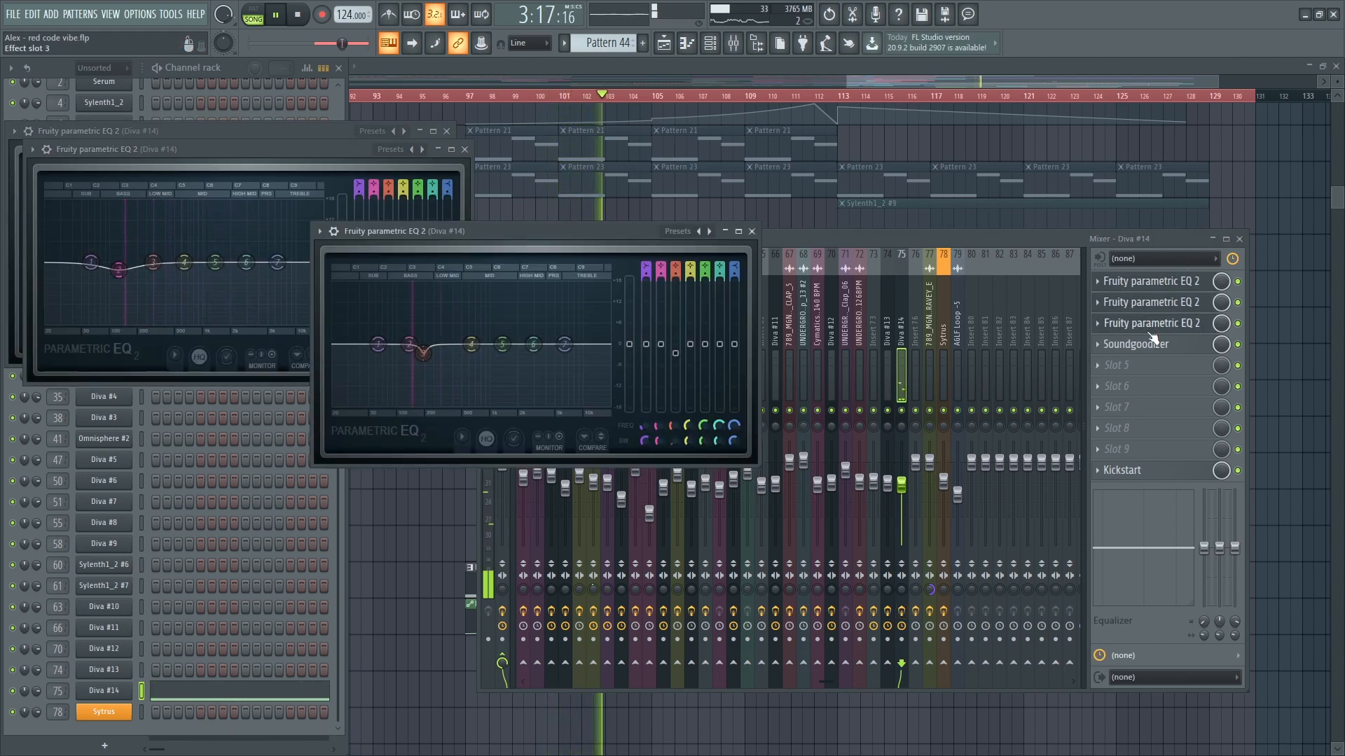
click(1151, 343)
scroll(860, 398, up, 3)
scroll(859, 397, down, 5)
key(Escape)
key(Escape)
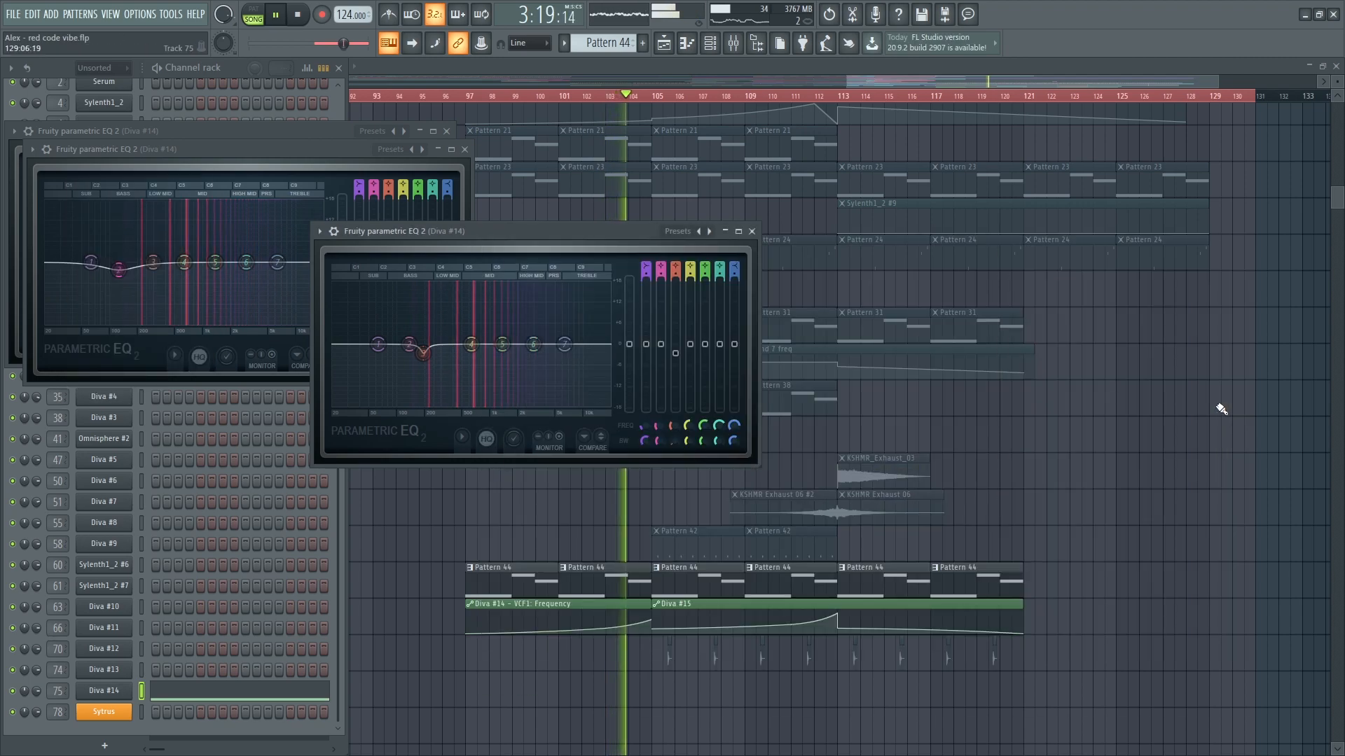
key(Escape)
- Unmute tracks 73 and 74 to audition Pattern 31 and its EQ automation together with tracks 80 and 81
scroll(657, 607, up, 2)
right_click(540, 519)
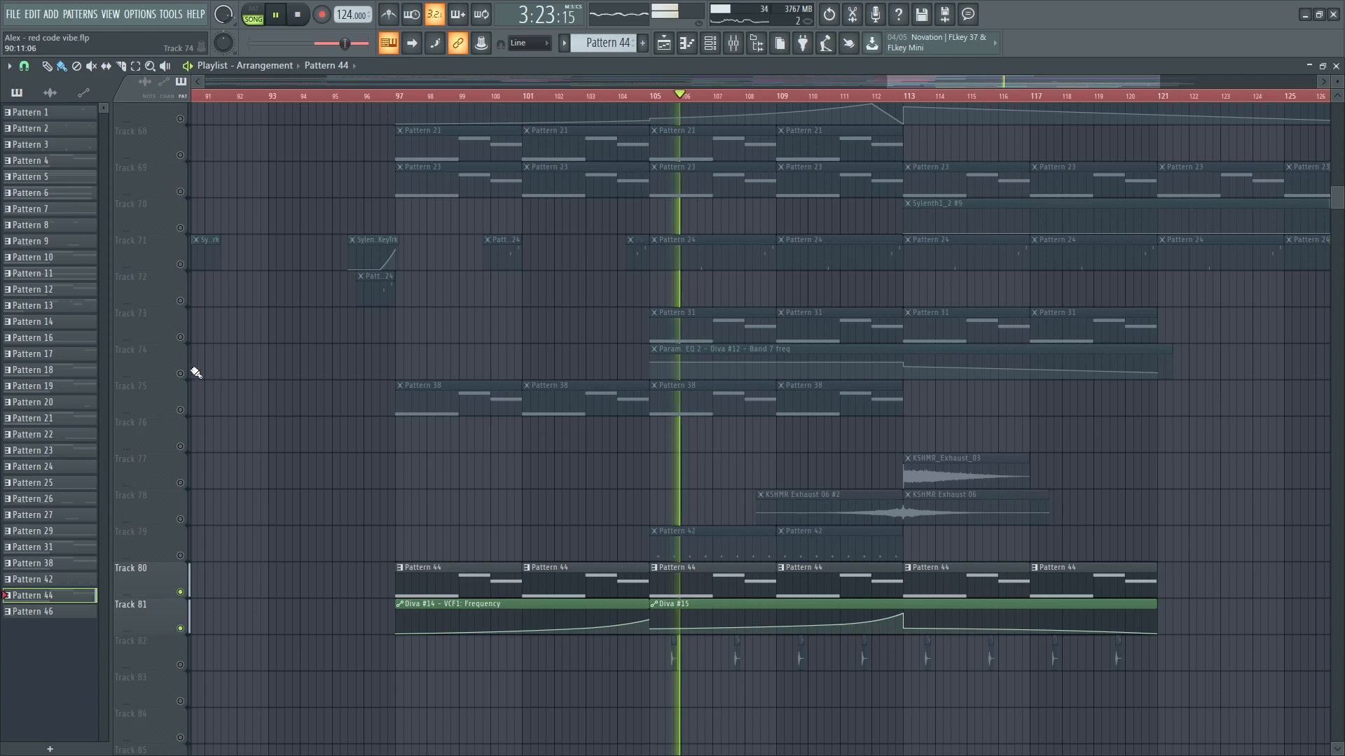
click(180, 337)
click(180, 374)
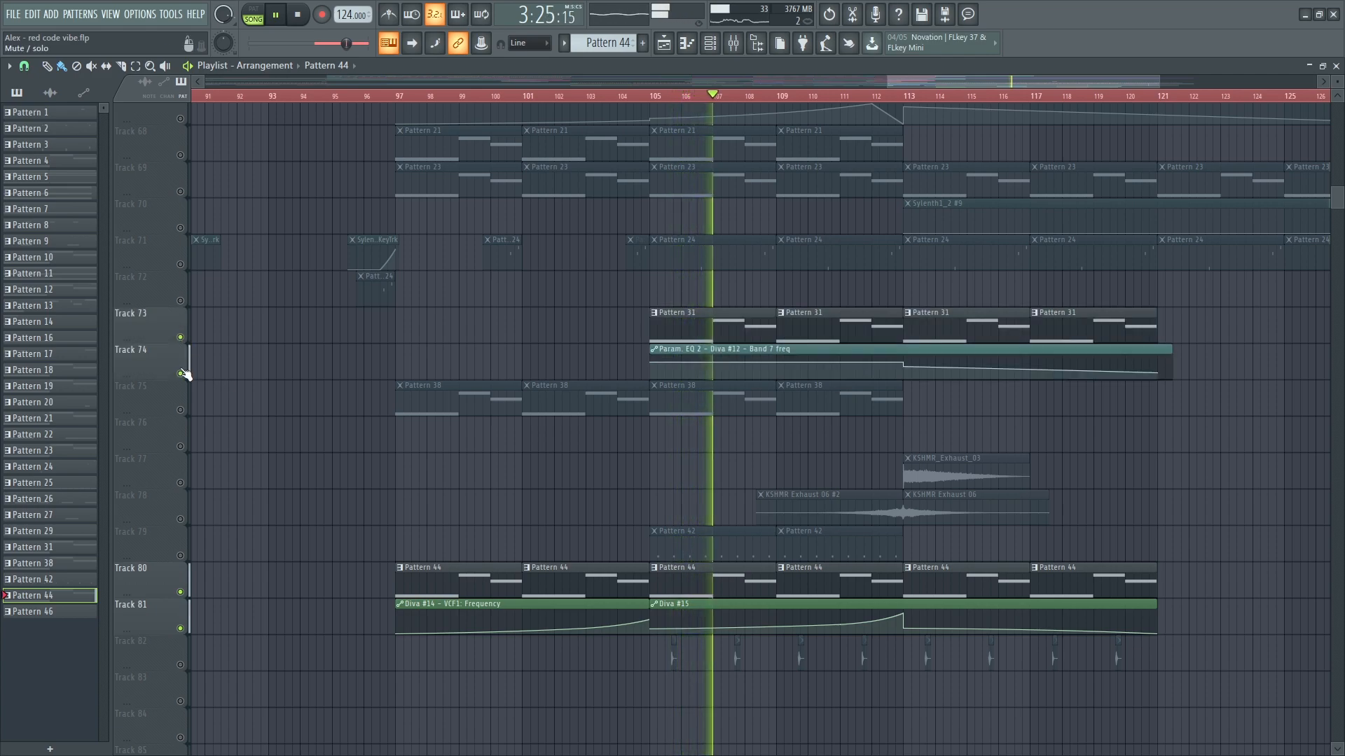
scroll(598, 406, down, 1)
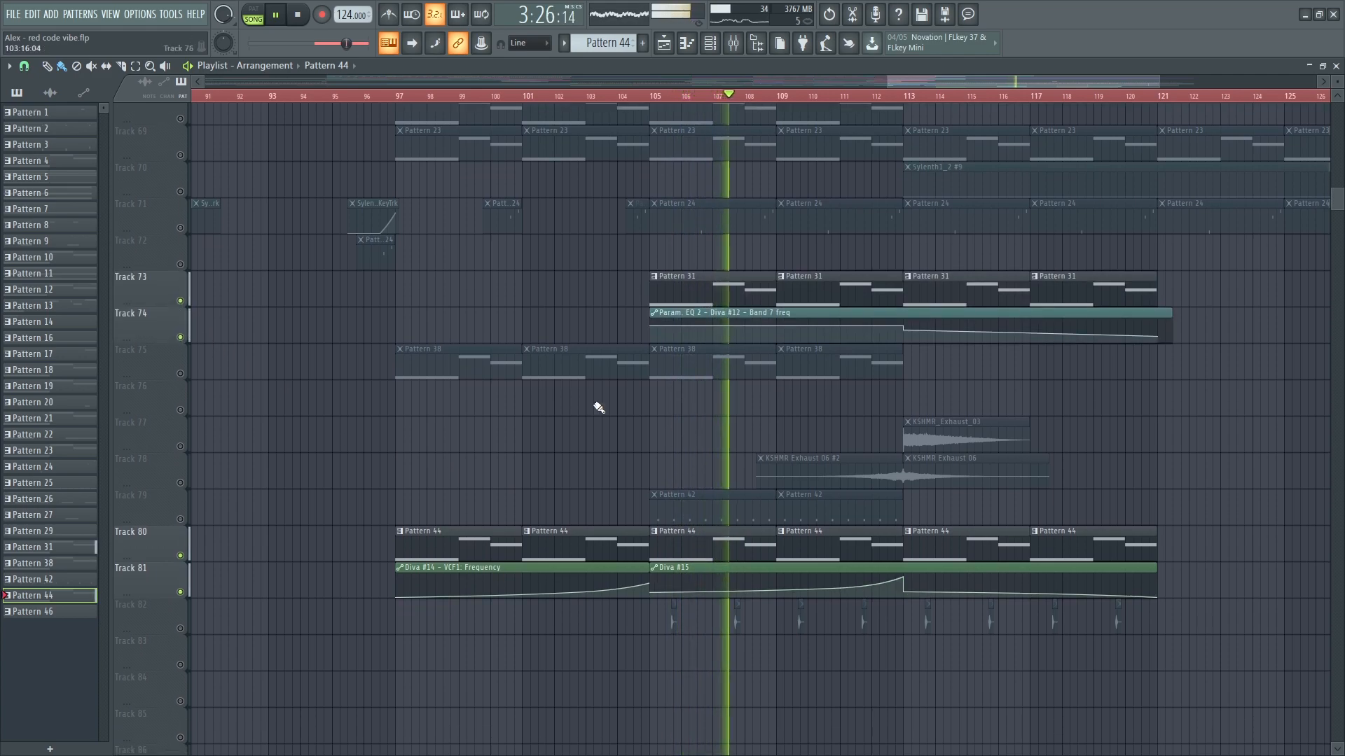
- Solo tracks 73 and 74 and set the playback selection to bars 105 to 113
right_click(180, 301)
click(180, 337)
drag(657, 101, 903, 115)
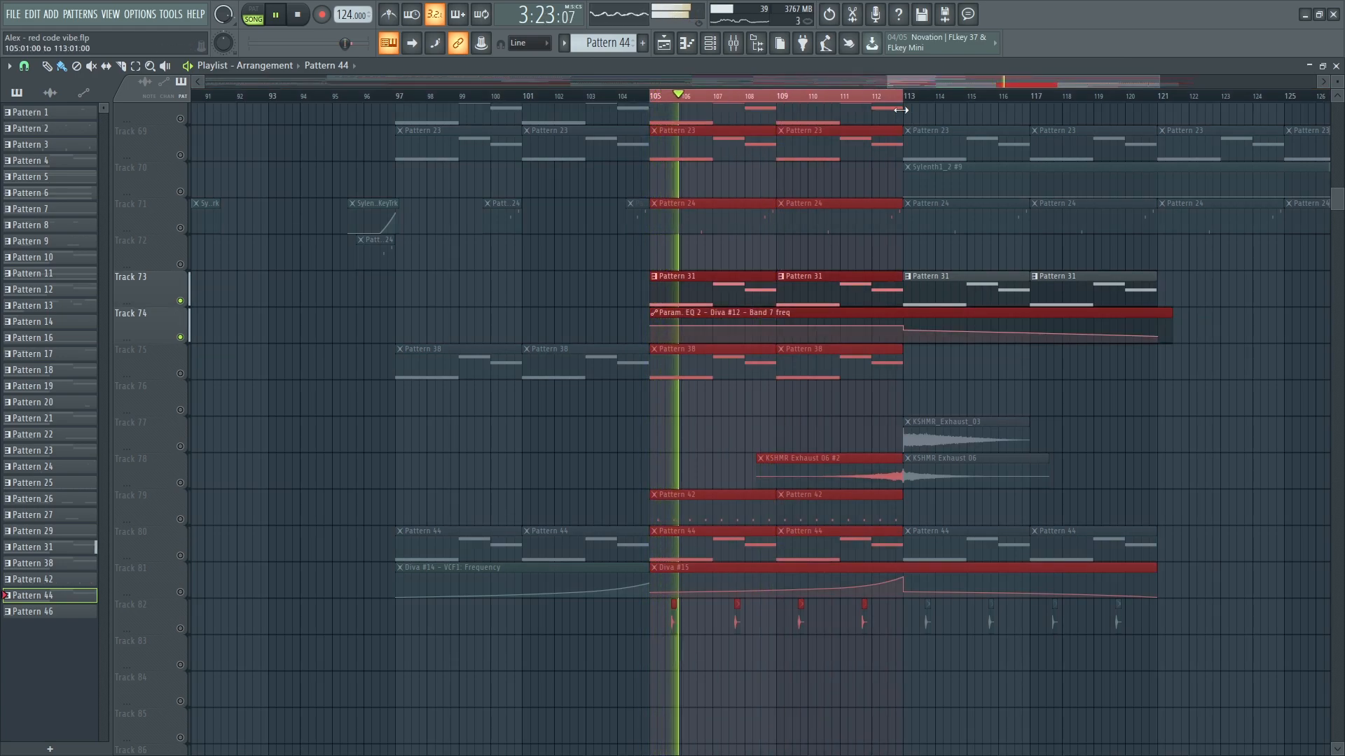
ctrl+click(1249, 327)
- Open Pattern 31's notes from Track 73 and inspect its Diva #12 instrument
key(F6)
click(719, 294)
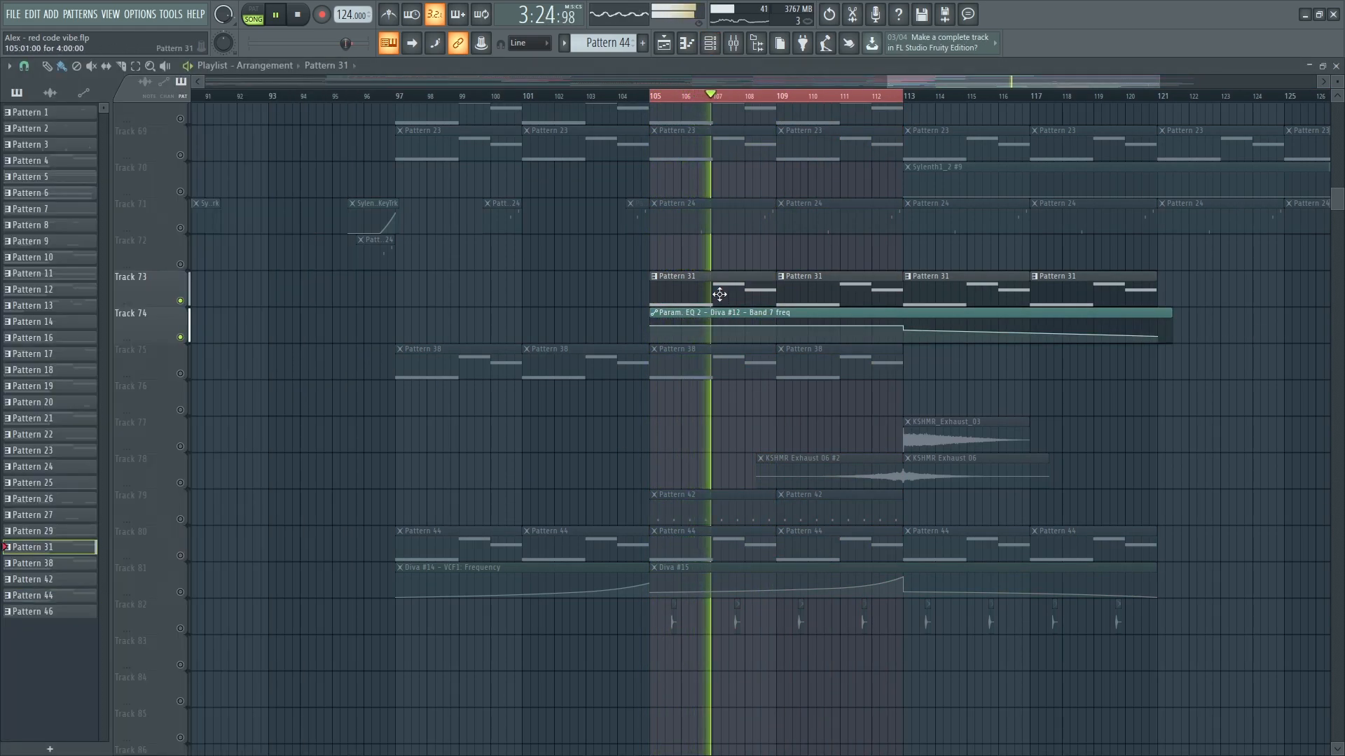
double_click(719, 295)
click(123, 655)
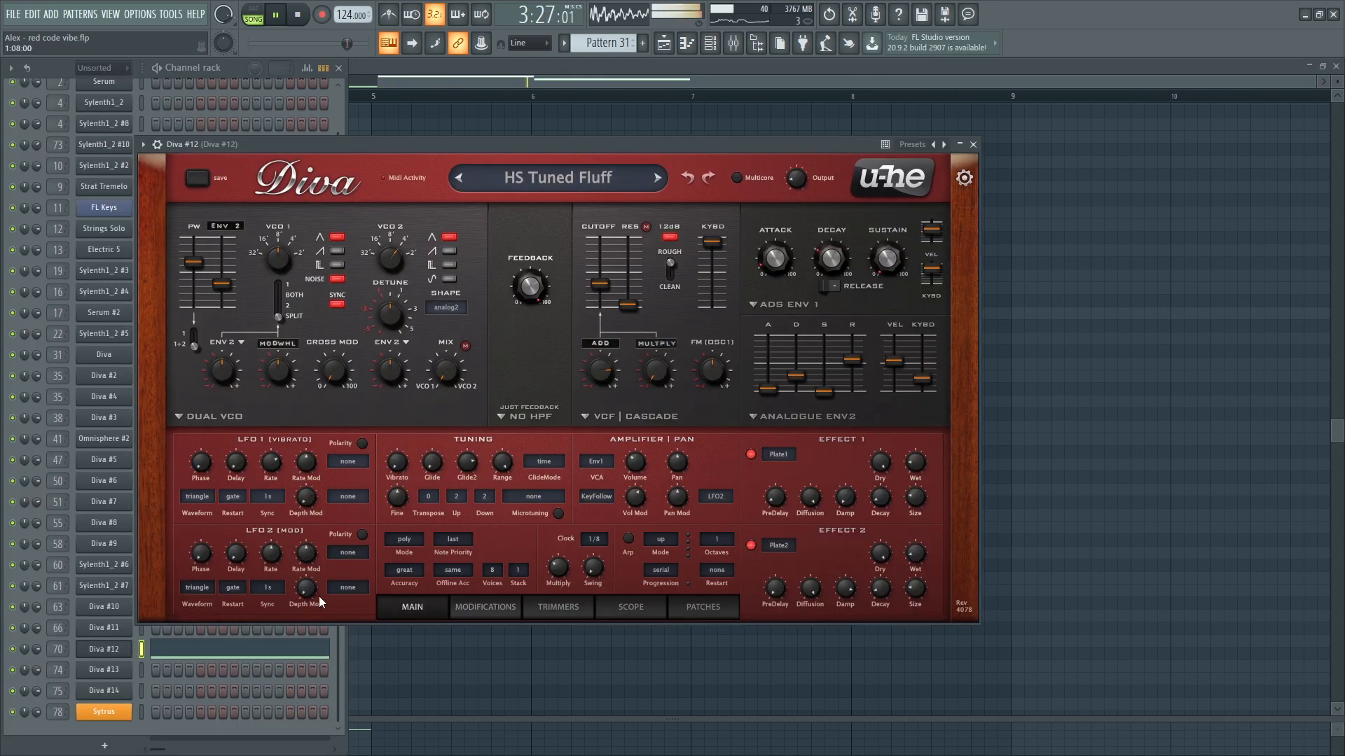
- Inspect both Fruity parametric EQ 2 effects, Transient Processor and OTT on the Diva #12 mixer insert
key(F9)
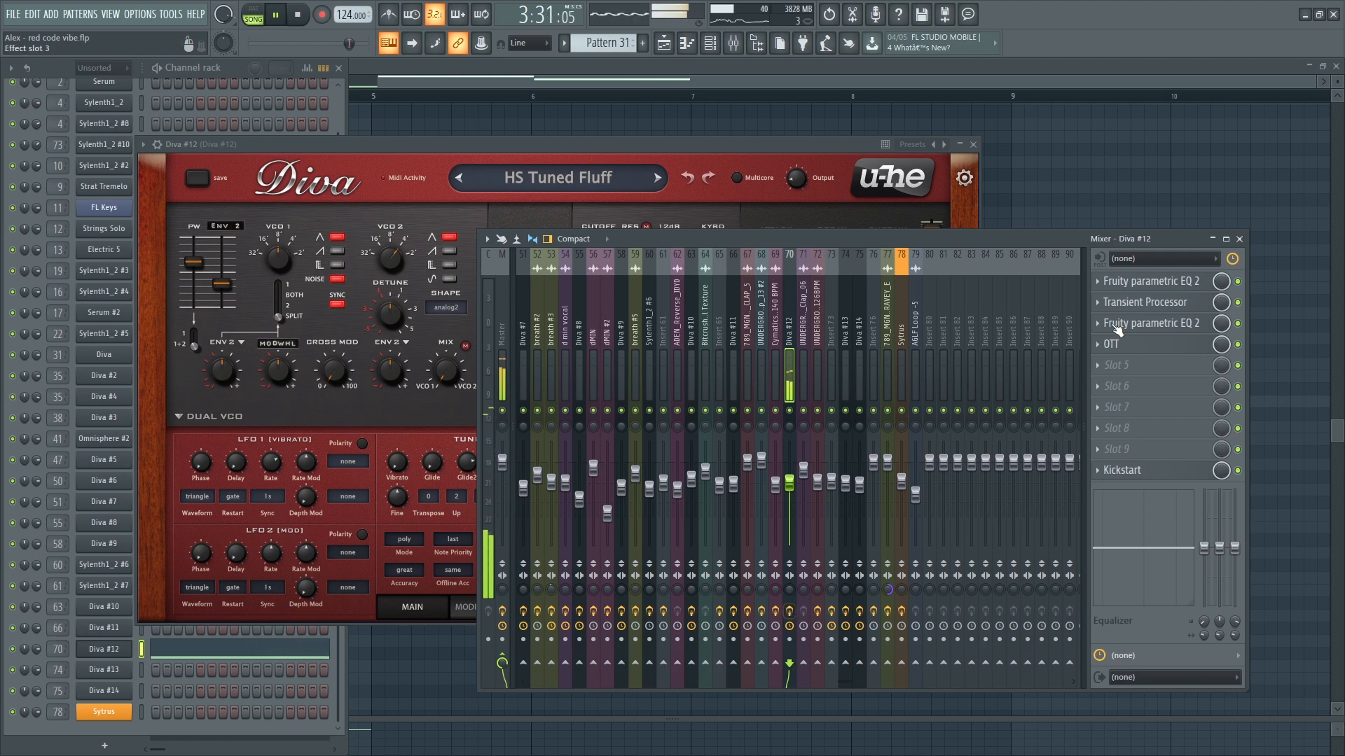
click(1163, 282)
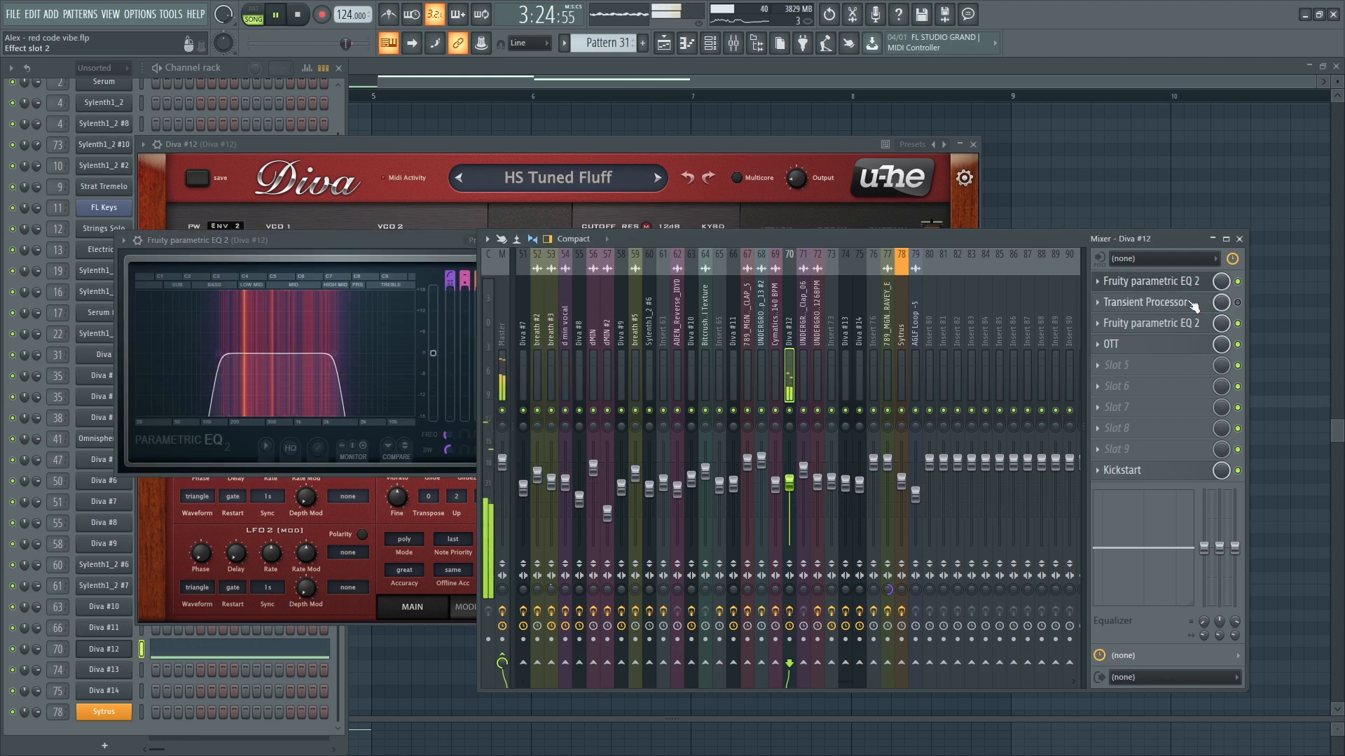
click(1202, 304)
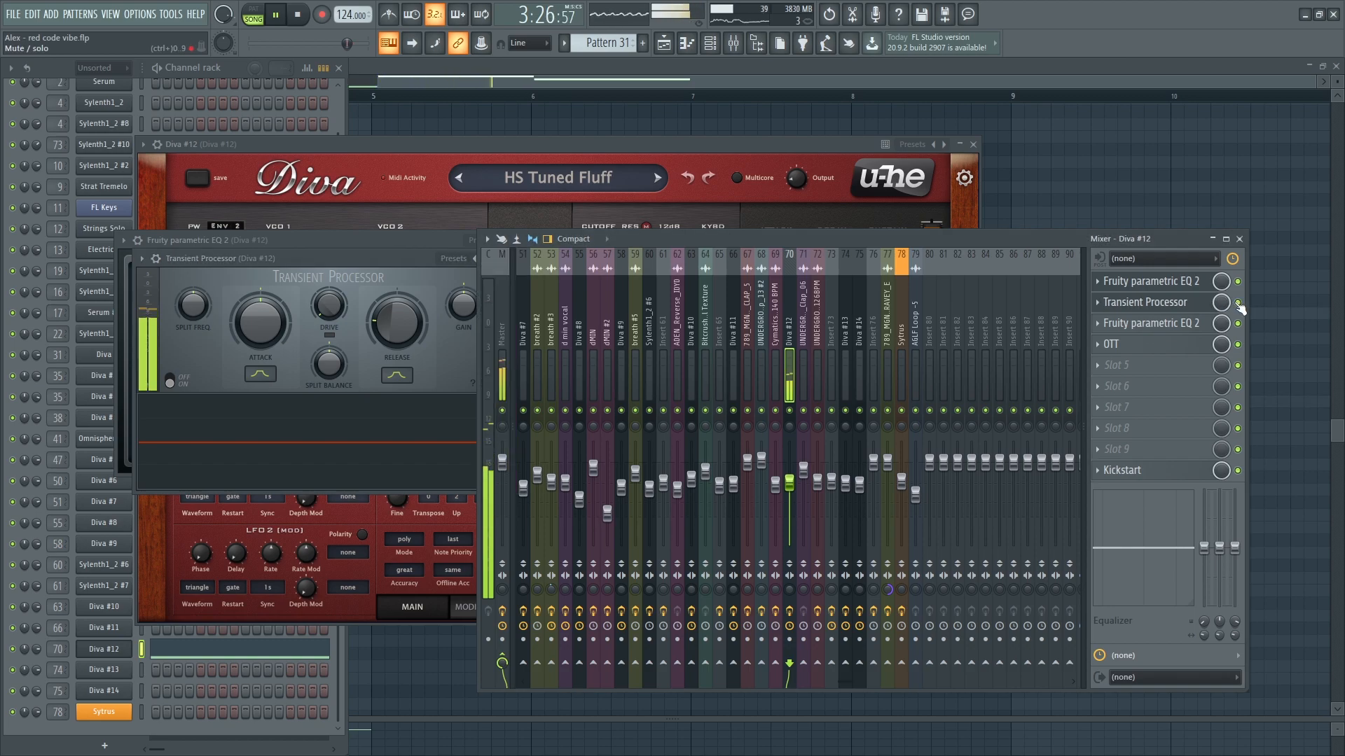
click(1199, 323)
click(1159, 345)
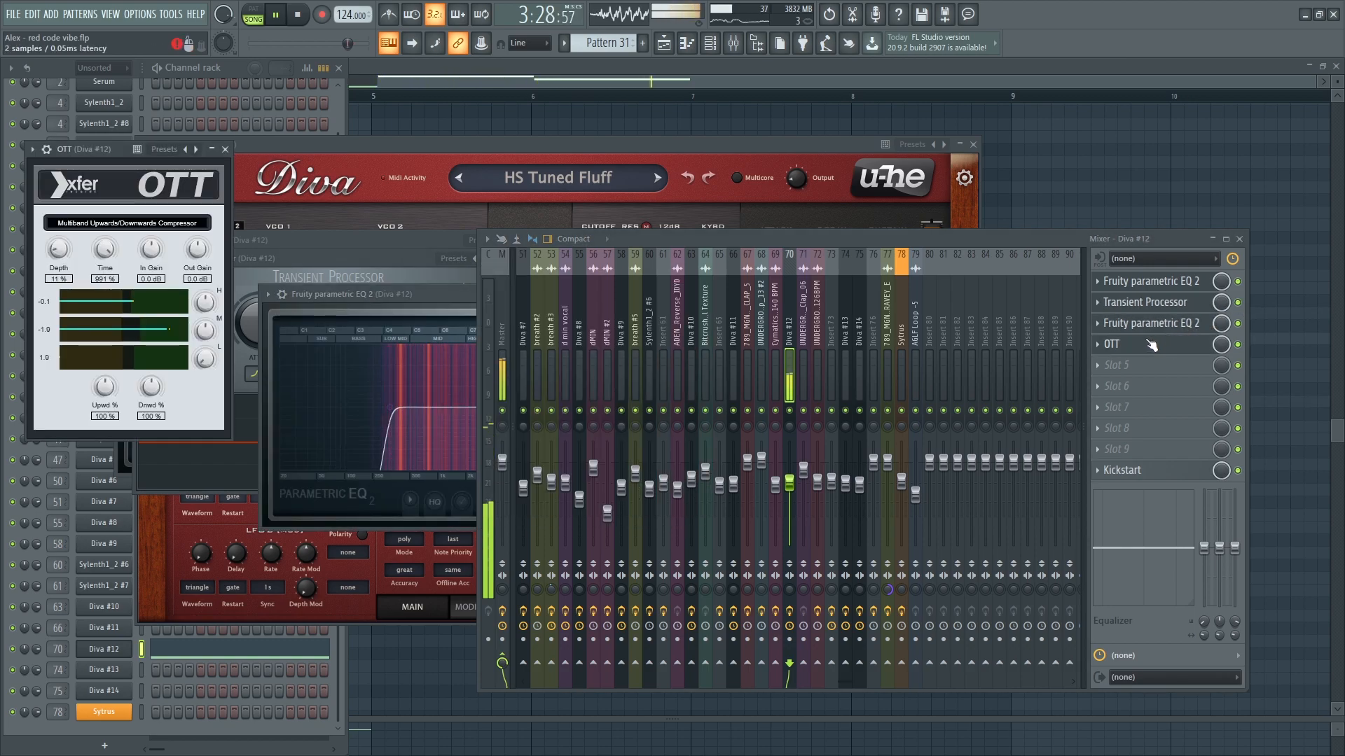
key(F7)
- Restore all tracks in the playlist, play from about bar 103, and briefly mute Track 73 to compare the mix without it
click(666, 43)
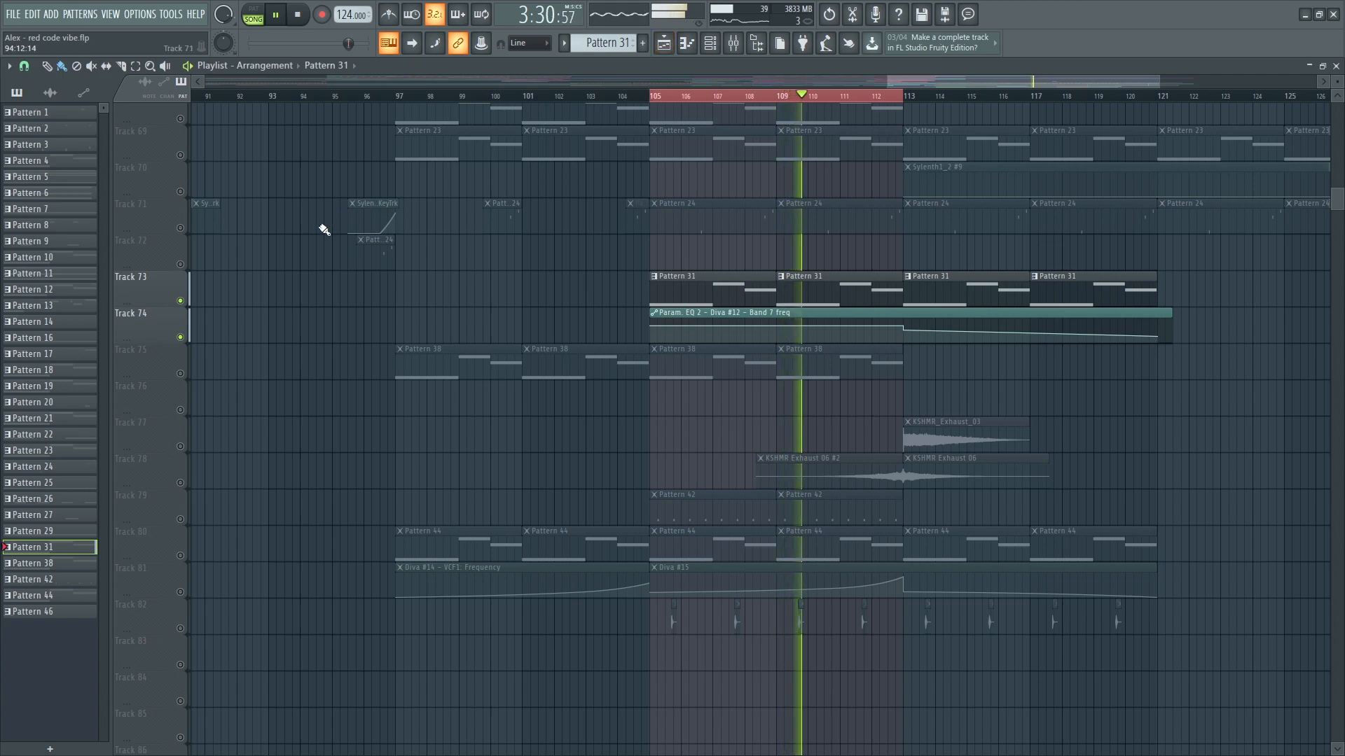
click(609, 97)
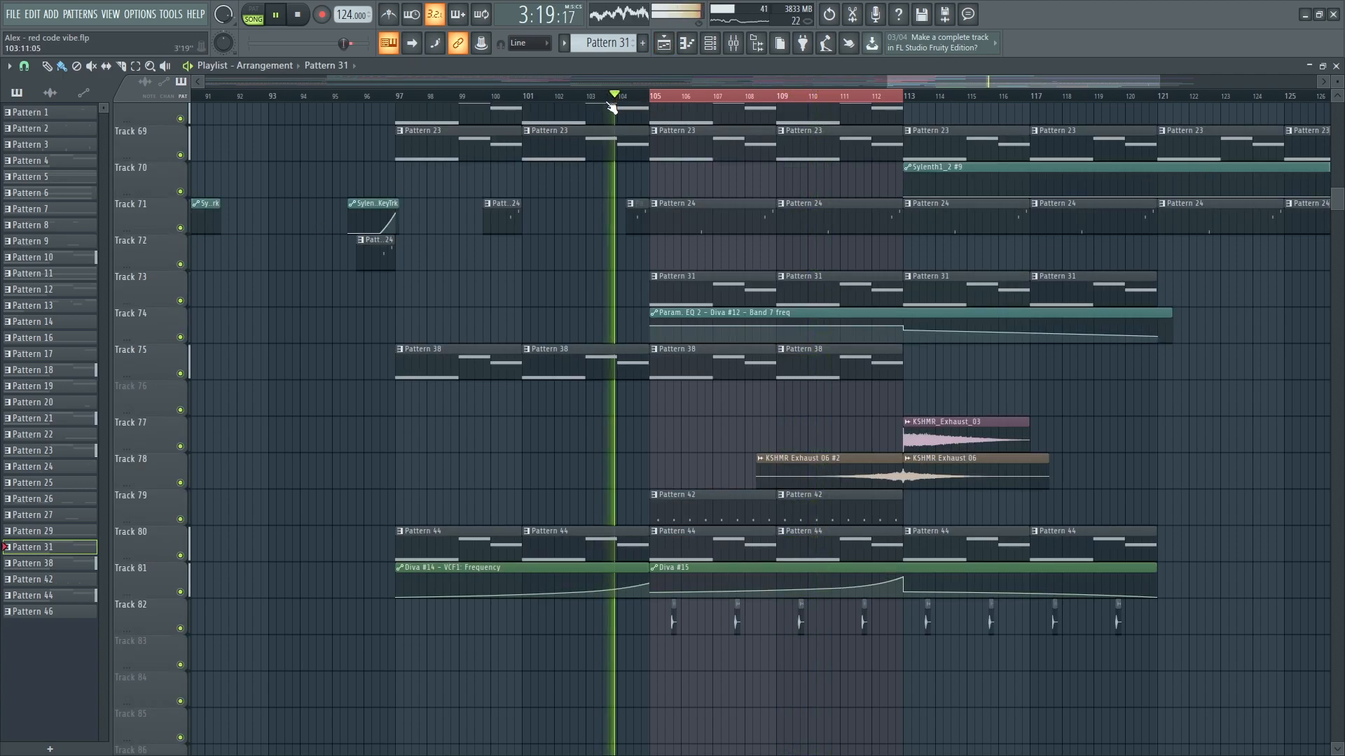
scroll(666, 496, up, 2)
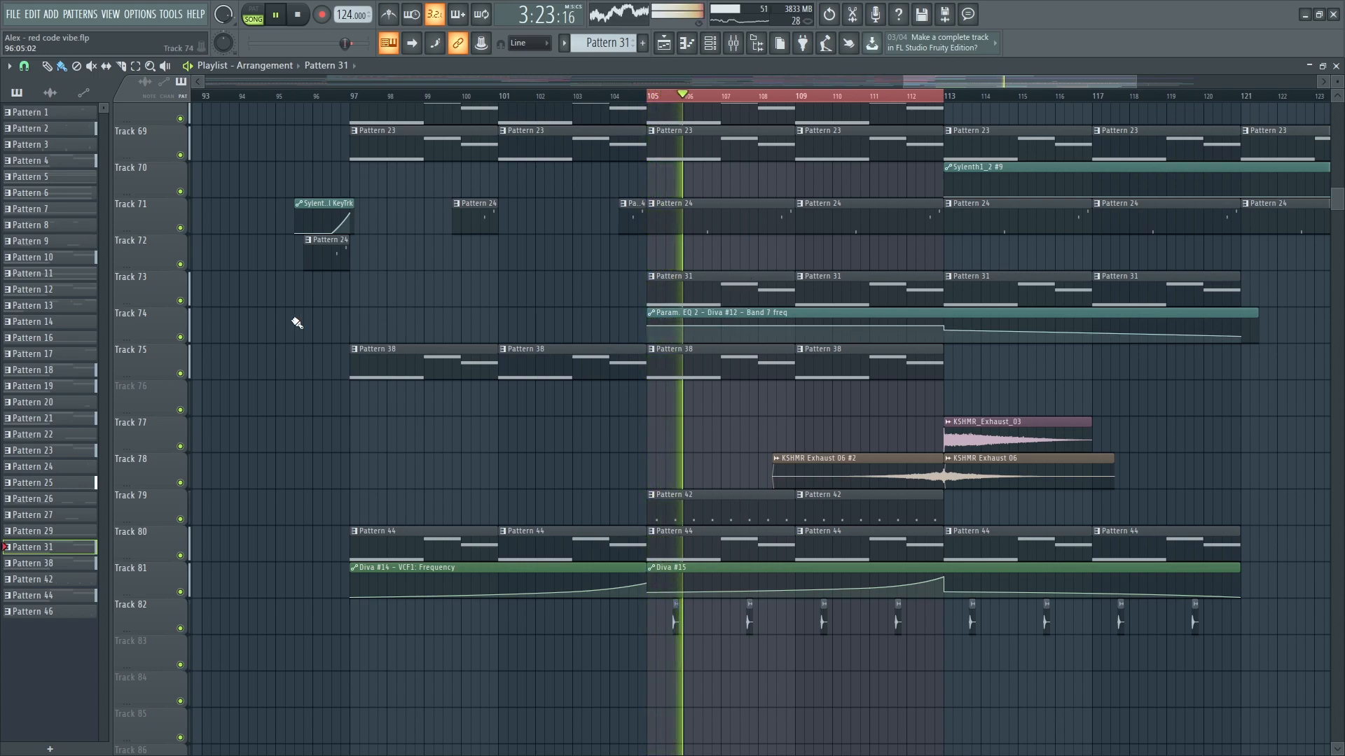
click(185, 303)
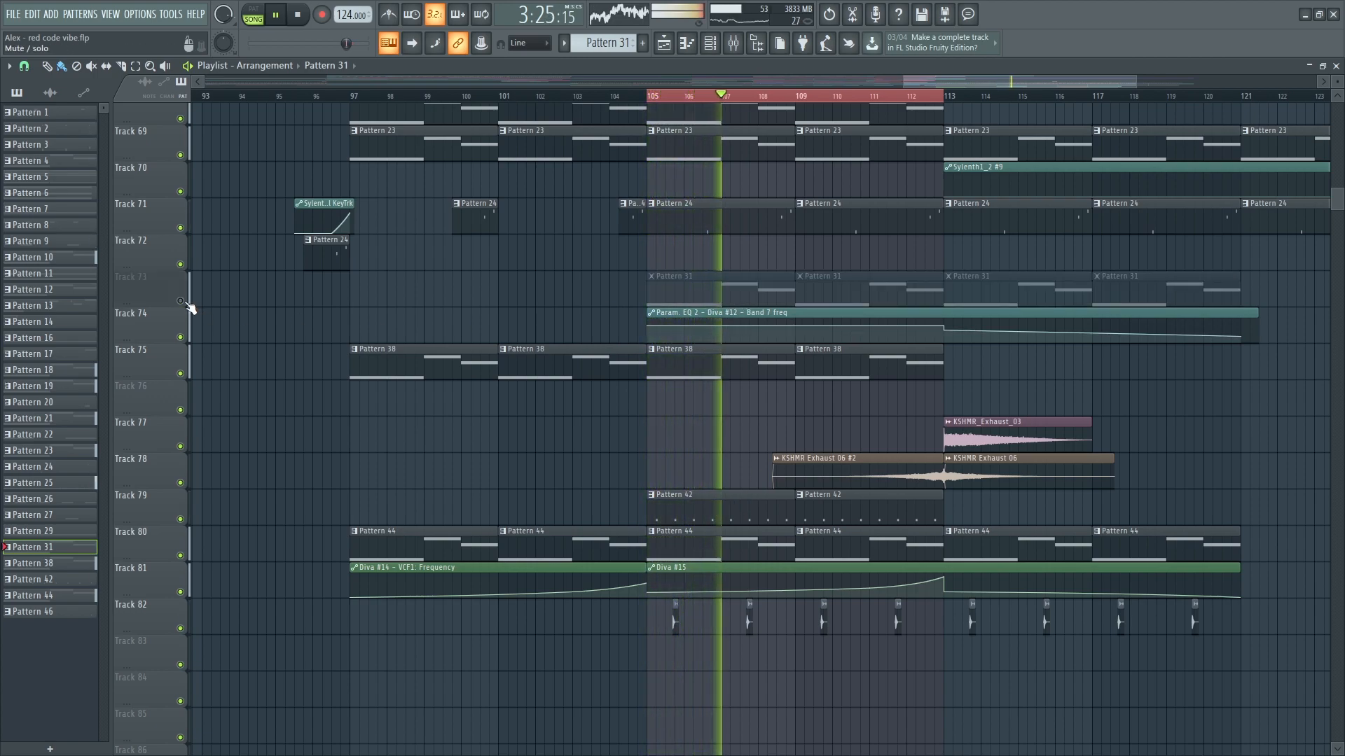
click(187, 304)
- Extend the playback selection from bar 105 to bar 129
scroll(482, 430, down, 3)
scroll(482, 430, down, 2)
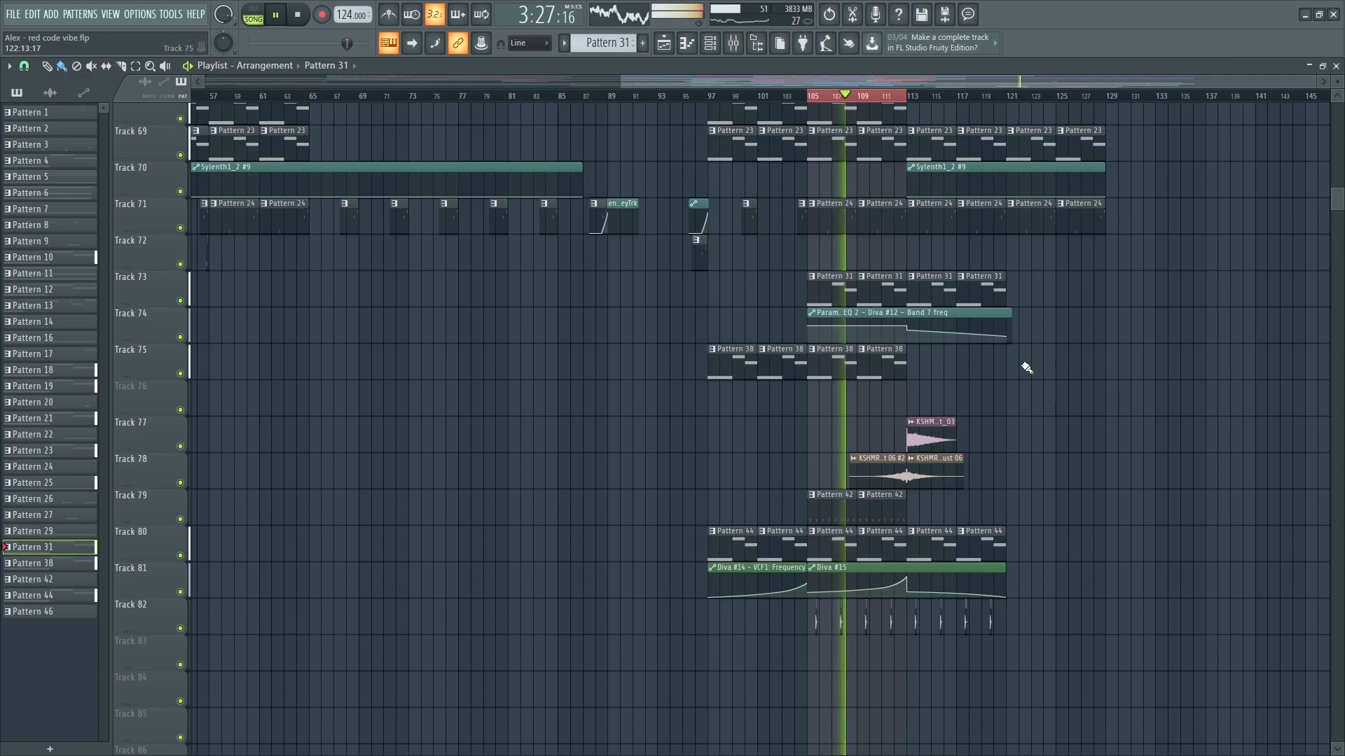
scroll(1094, 395, up, 2)
scroll(1103, 384, up, 3)
right_click(1118, 97)
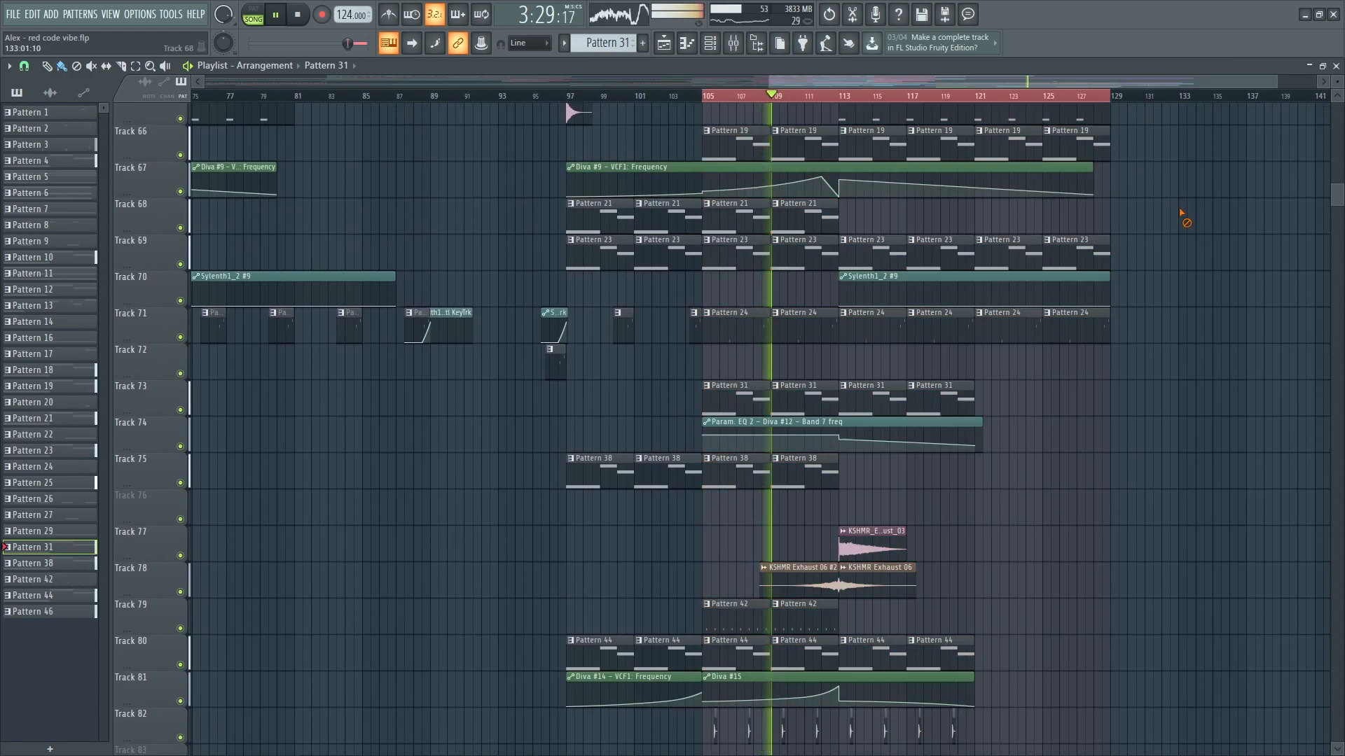
right_click(1180, 214)
- Examine the layers between bars 107 and 129, viewing Pattern 24's notes on Track 71 and closing them again
scroll(693, 493, down, 3)
scroll(1295, 466, up, 4)
scroll(1254, 435, up, 1)
scroll(770, 362, up, 11)
scroll(592, 250, up, 5)
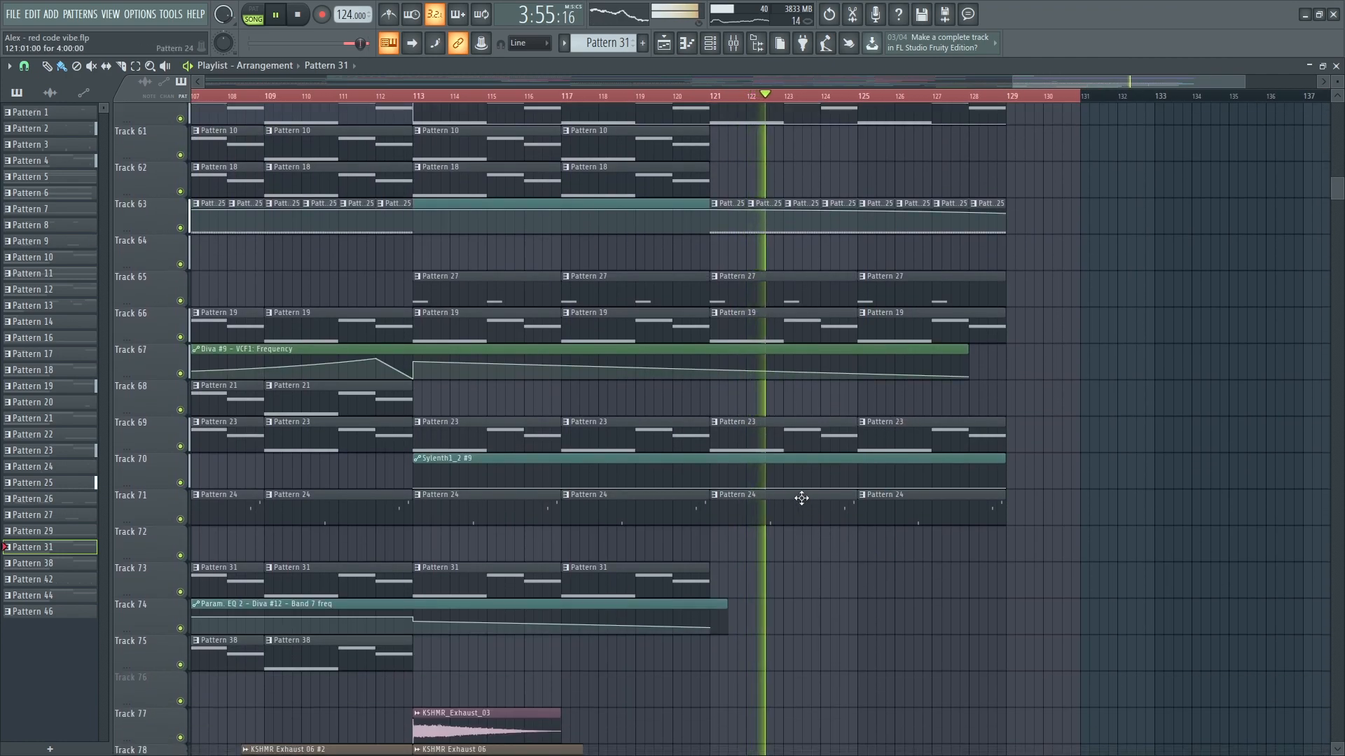
double_click(801, 498)
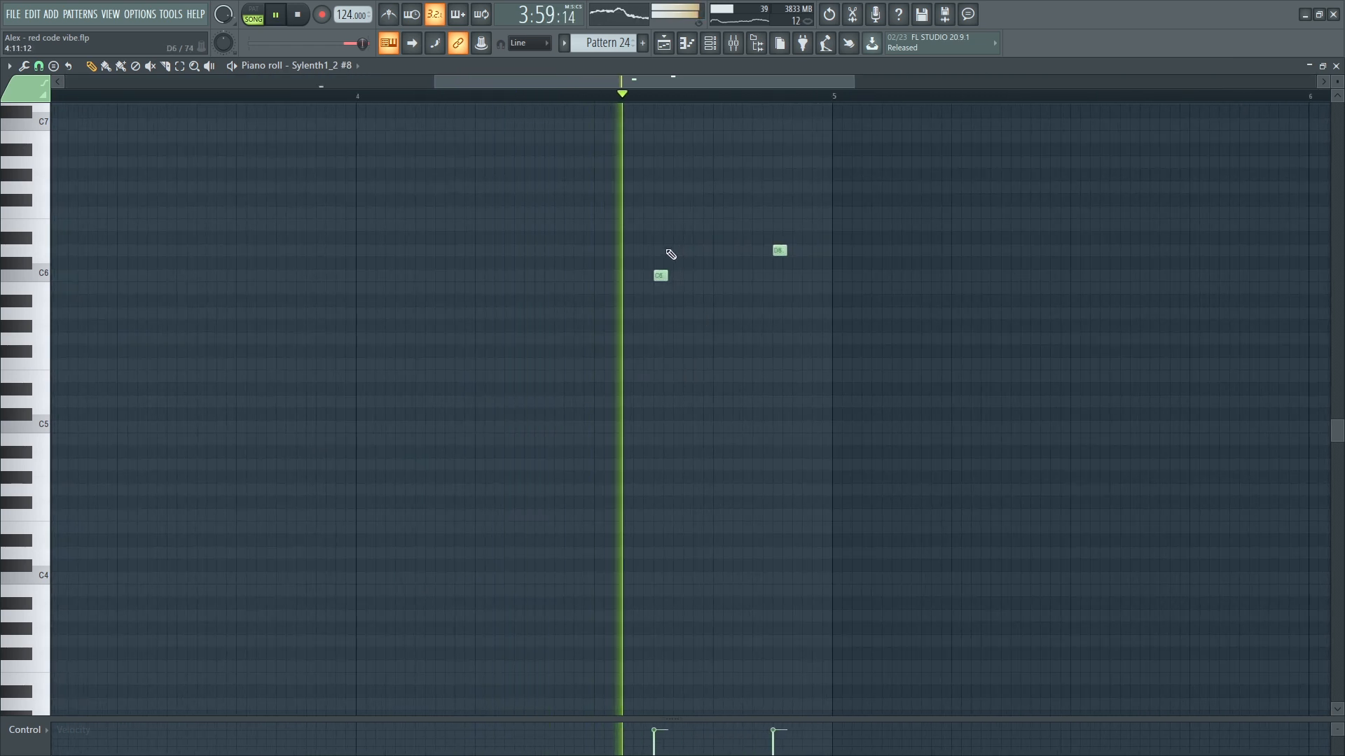
key(Escape)
key(Escape)
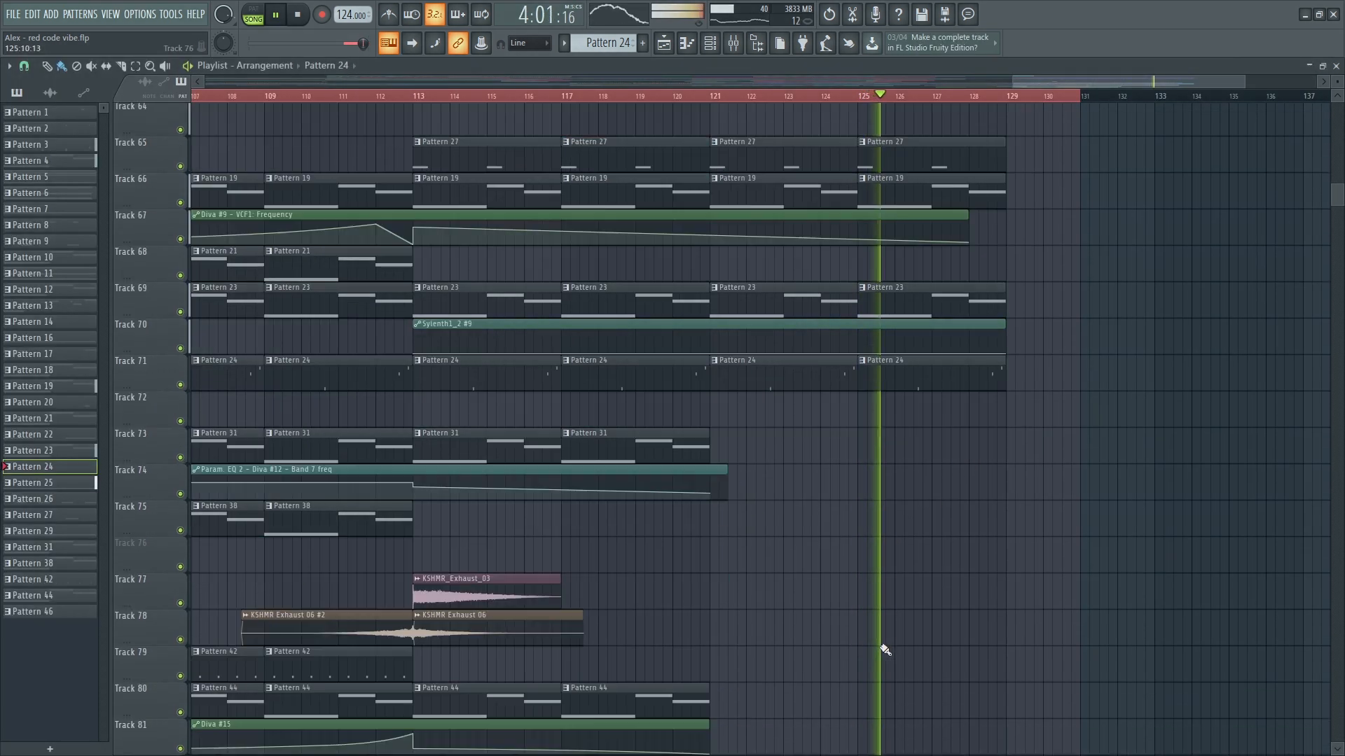
scroll(949, 611, up, 3)
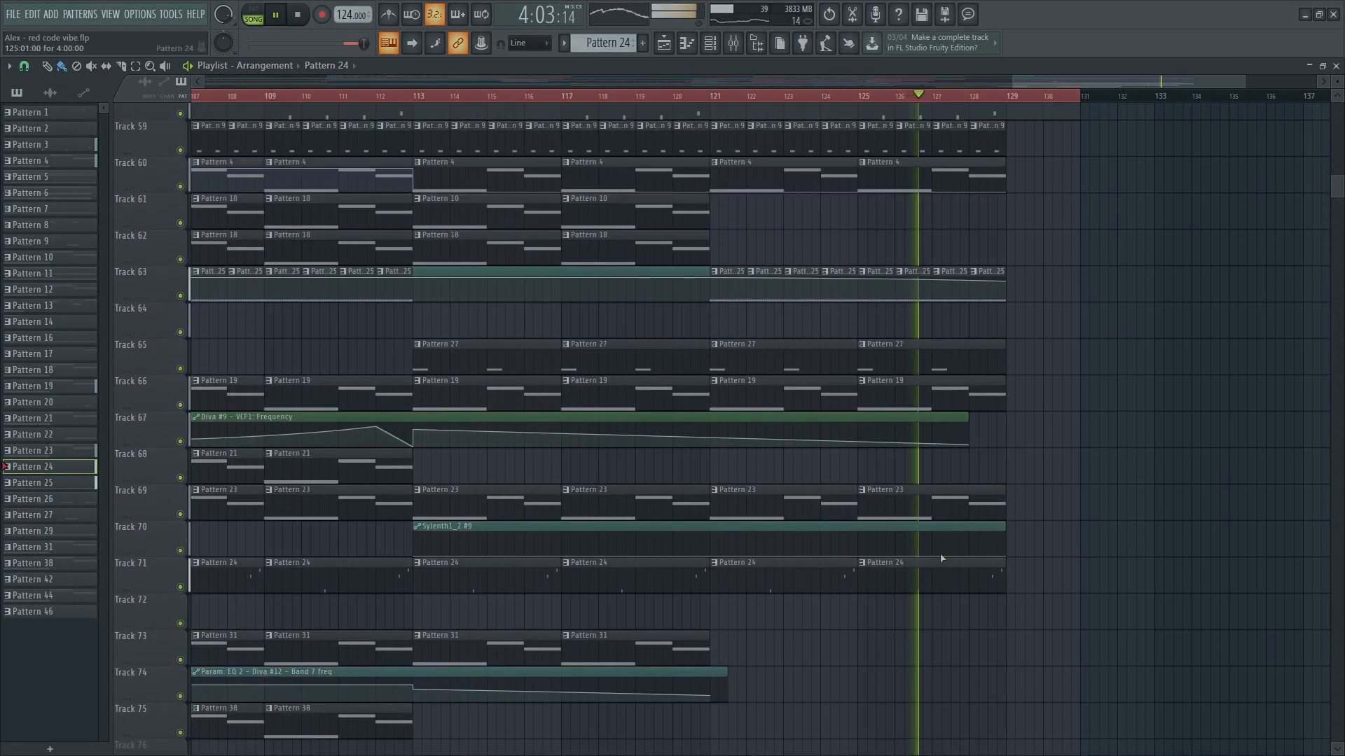
scroll(936, 564, up, 1)
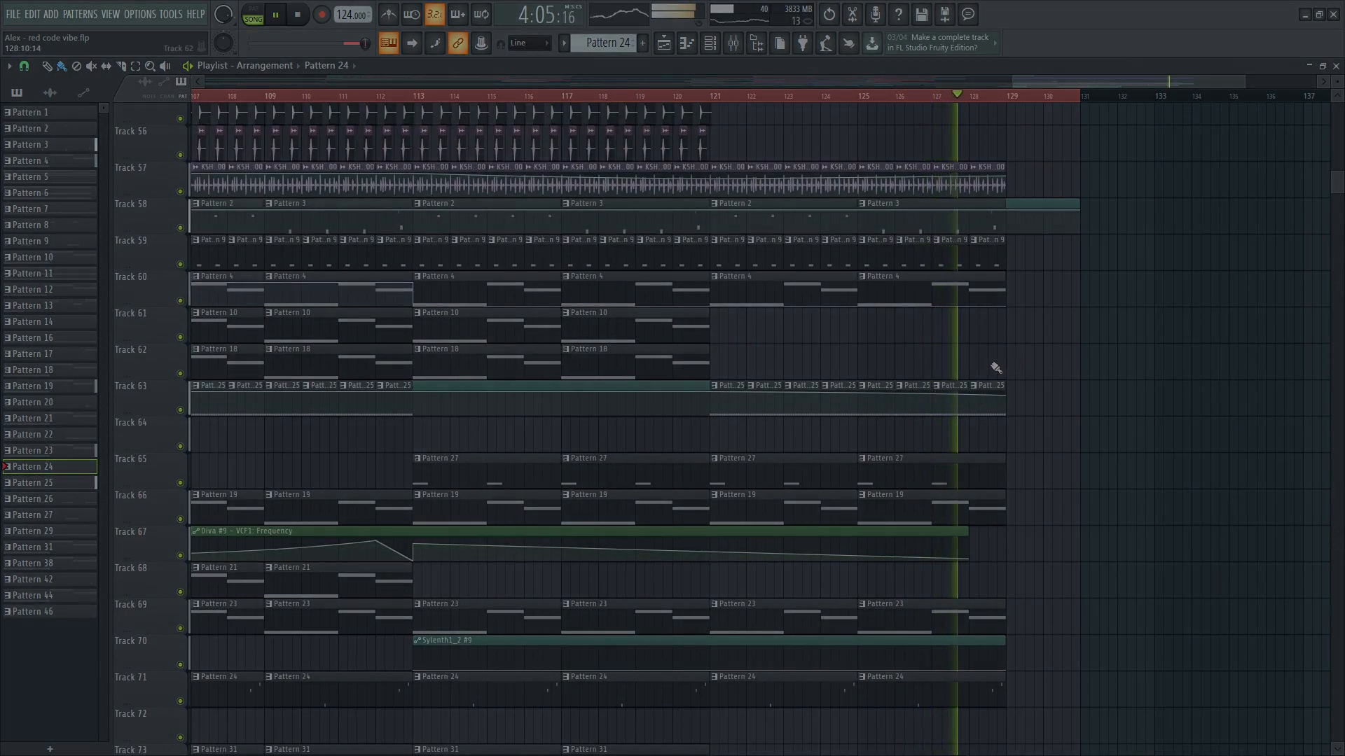